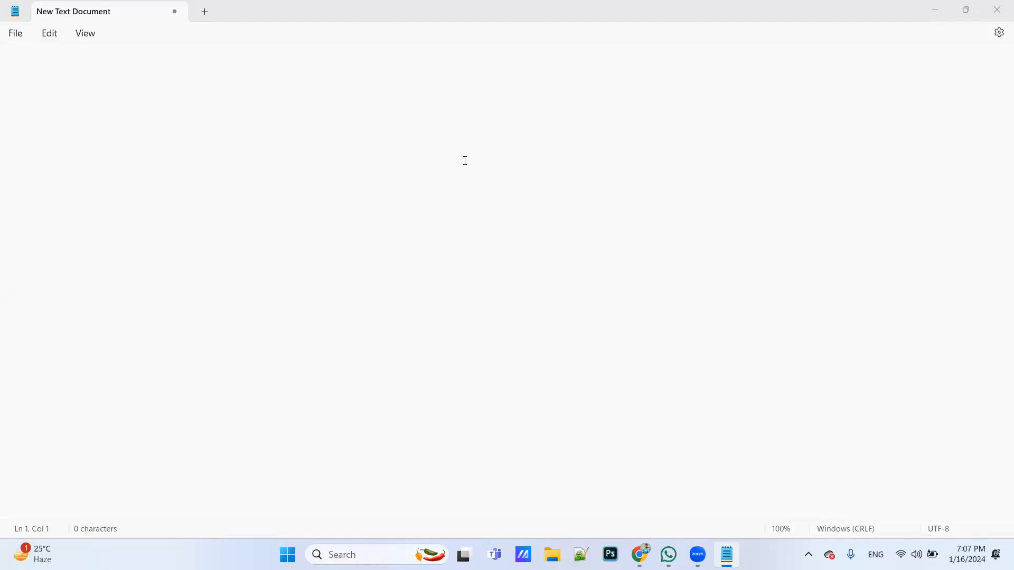
Enter the heading "Canonical tag:" on the first line of the empty document
key("XF86AudioRaiseVolume")
left_click(448, 69)
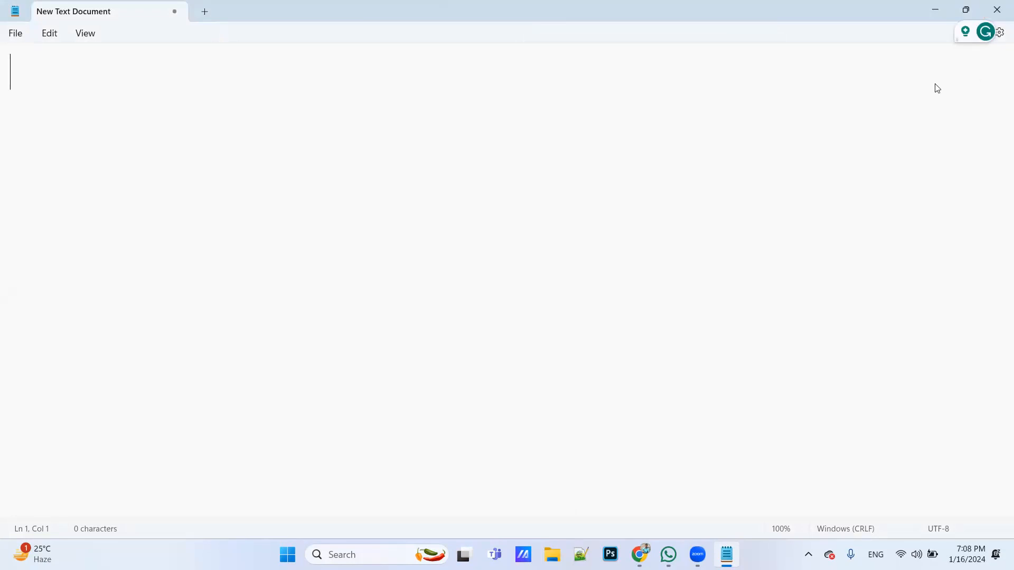
left_click(366, 76)
type("Canonical tag:")
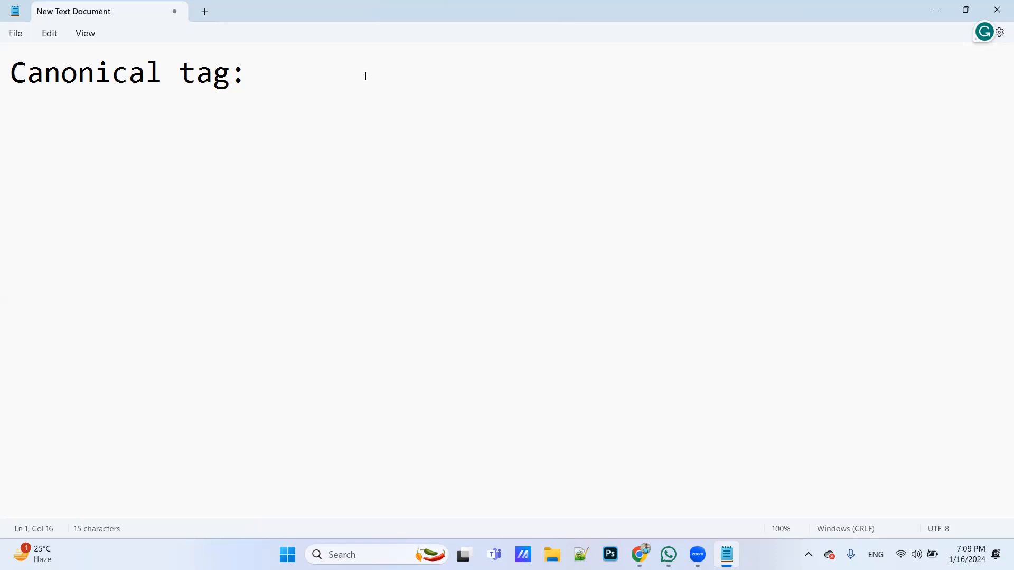
Add the example person's capitalized full name two lines below the heading, followed by the arrow "--->"
key("Return")
key("Return")
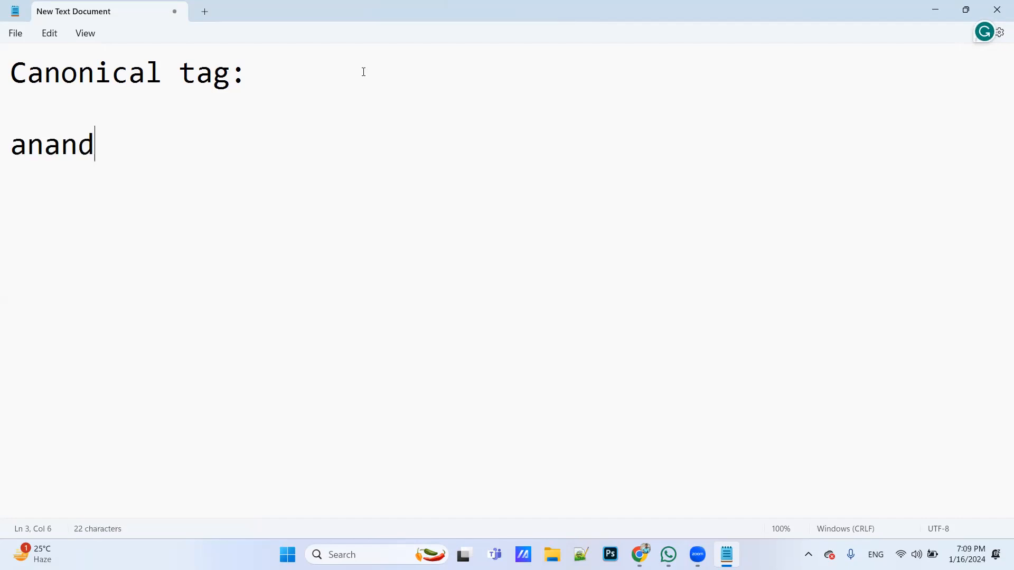
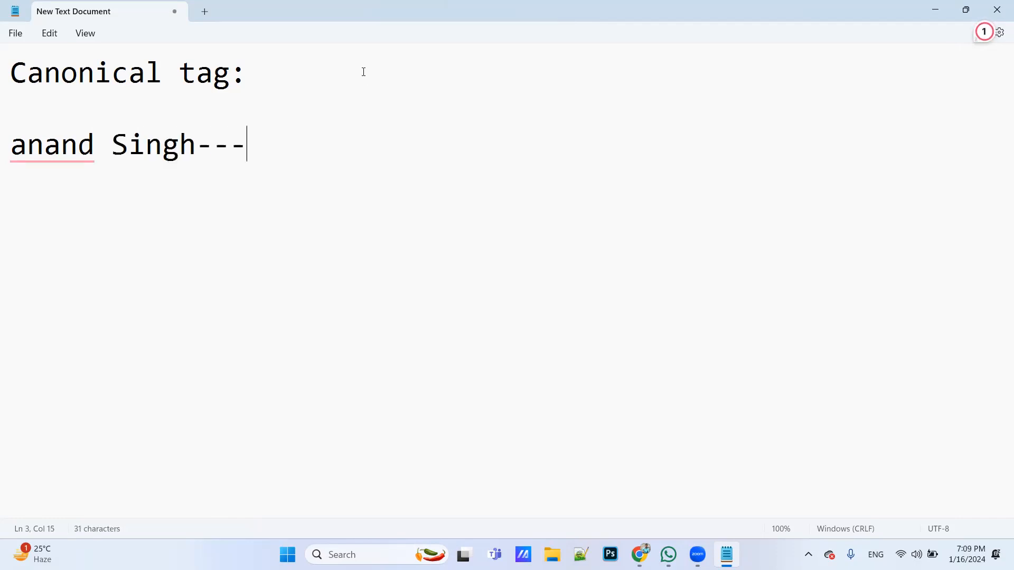
left_click(26, 147)
key("BackSpace")
type("A")
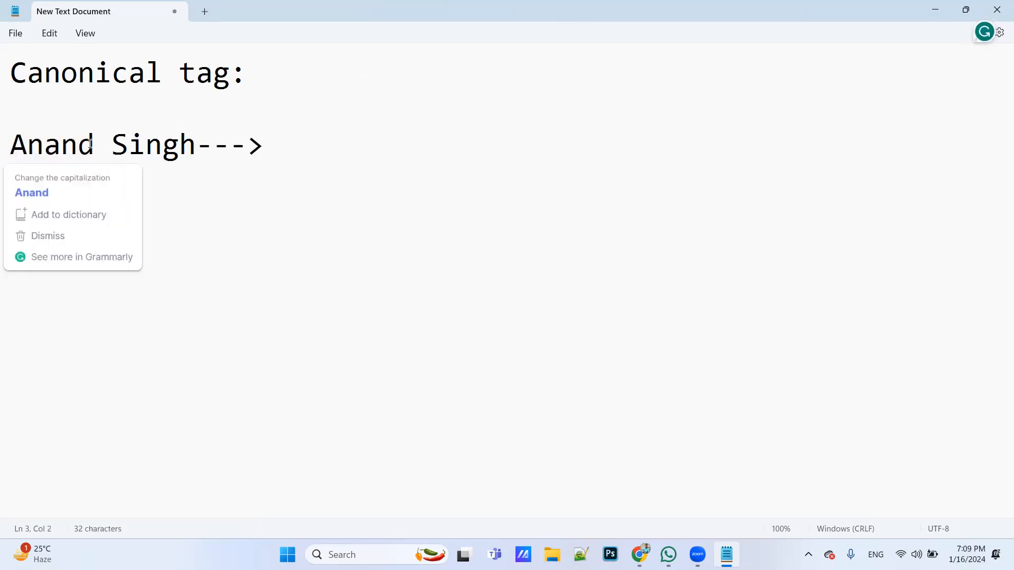
left_click(275, 147)
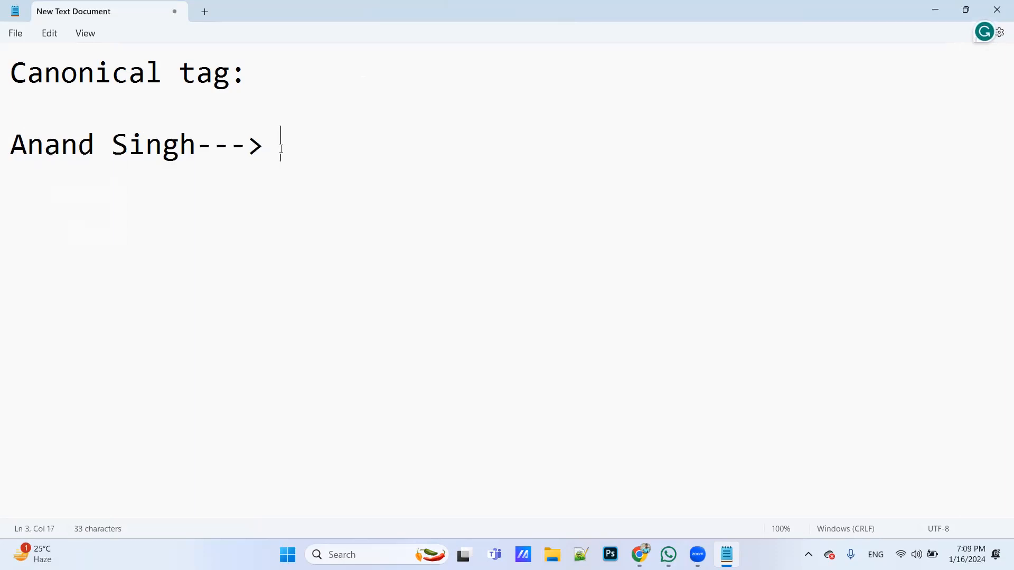
Add the person's nickname after the arrow on the same line, followed by another "--->"
key("XF86AudioRaiseVolume")
type("Bitu")
left_click(297, 152)
key("BackSpace")
type("Ditu")
left_click(373, 156)
type("--->")
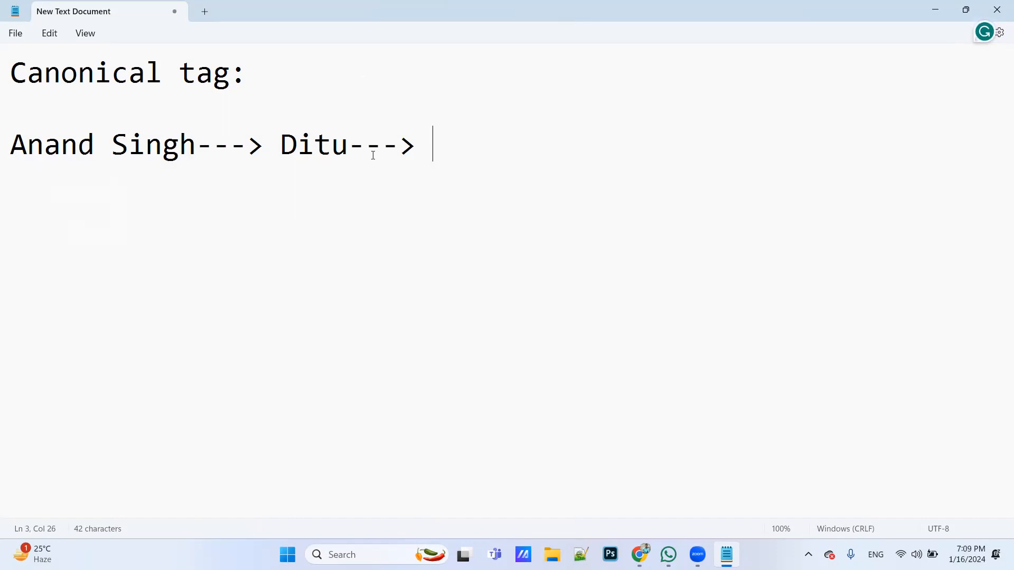
left_click_drag(281, 146, 411, 154)
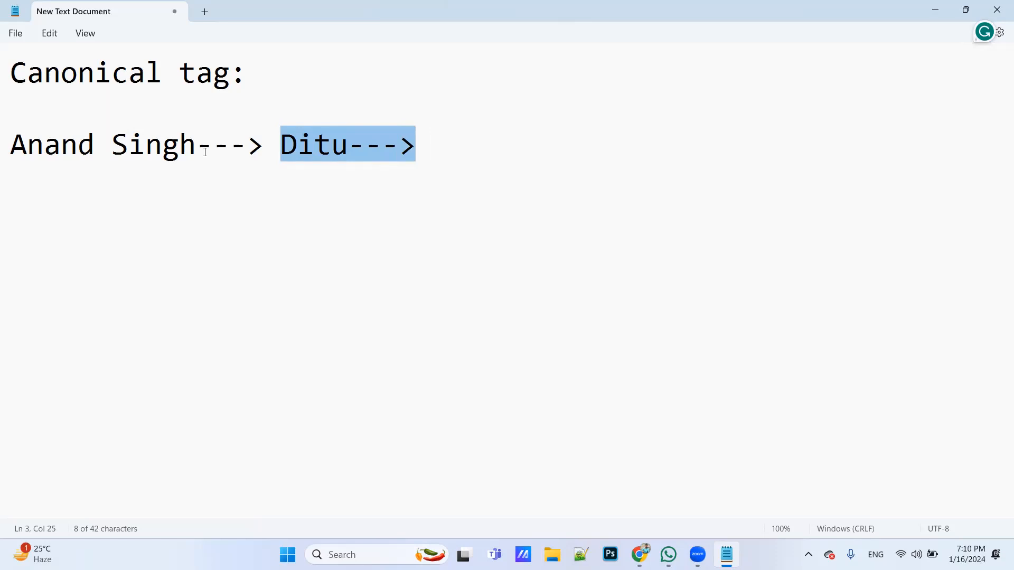
left_click_drag(202, 149, 16, 156)
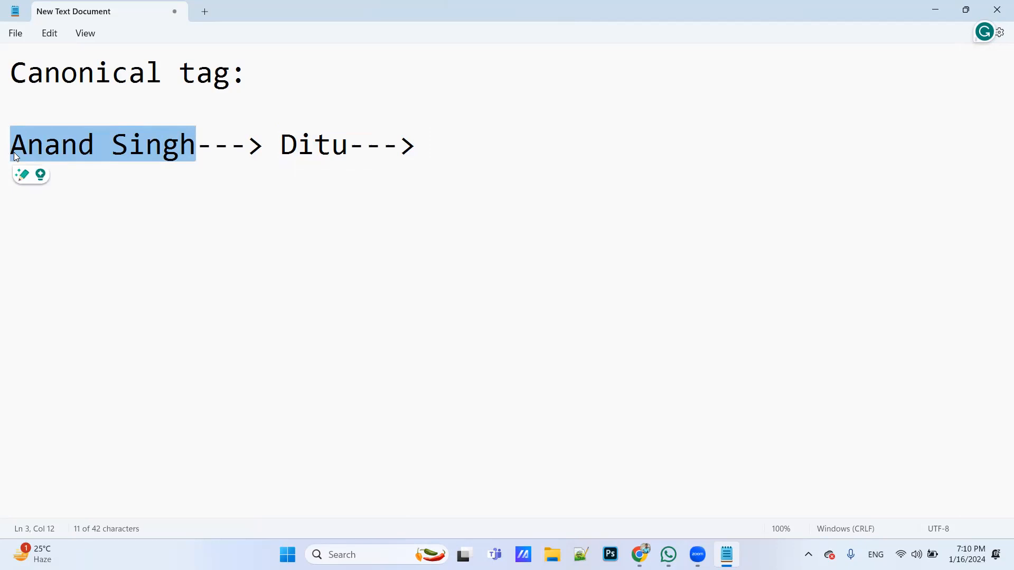
left_click(471, 167)
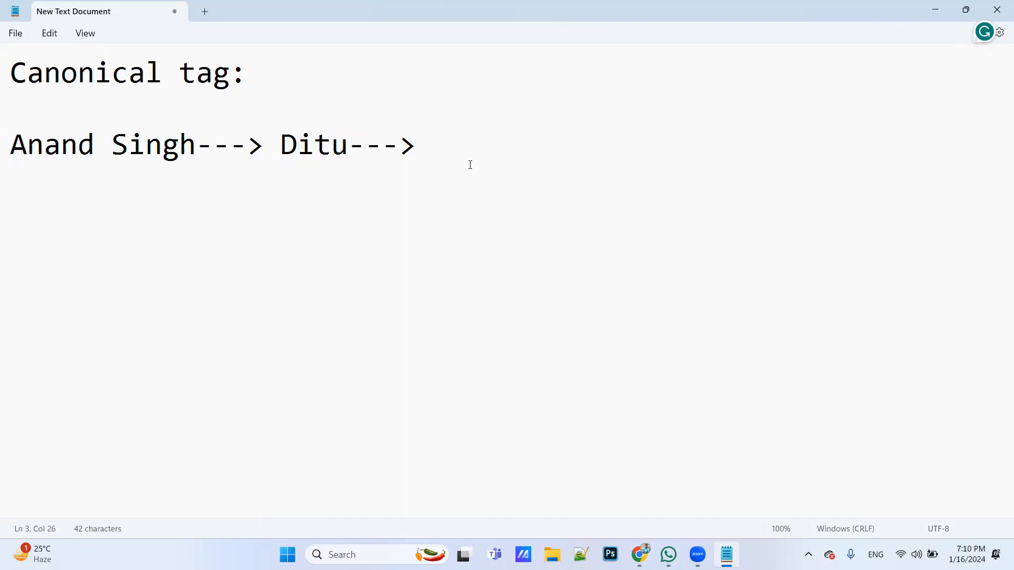
left_click(188, 151)
left_click(415, 161)
key("Return")
left_click(465, 154)
key("Down")
key("Return")
type("www")
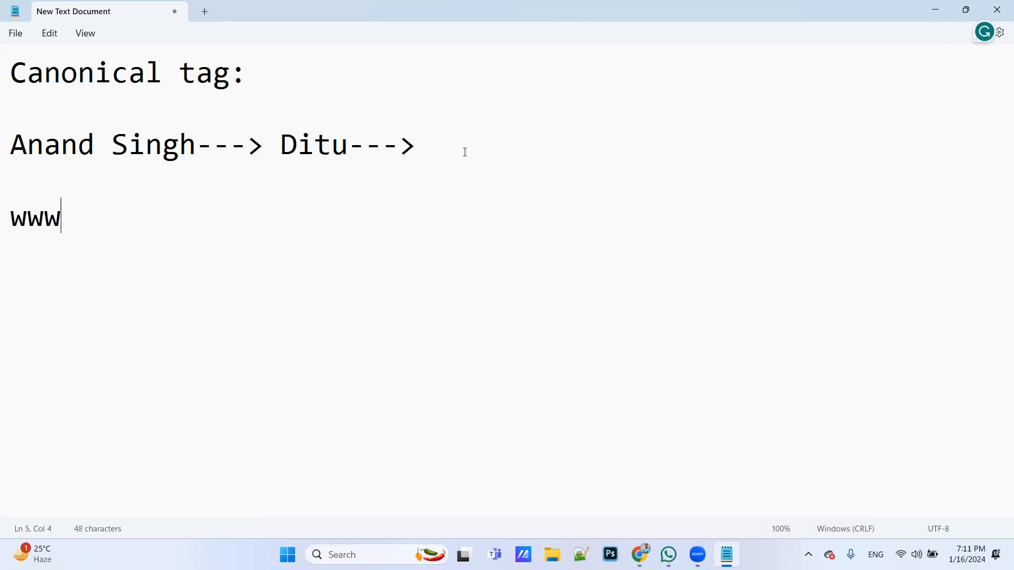
type(".abc.com")
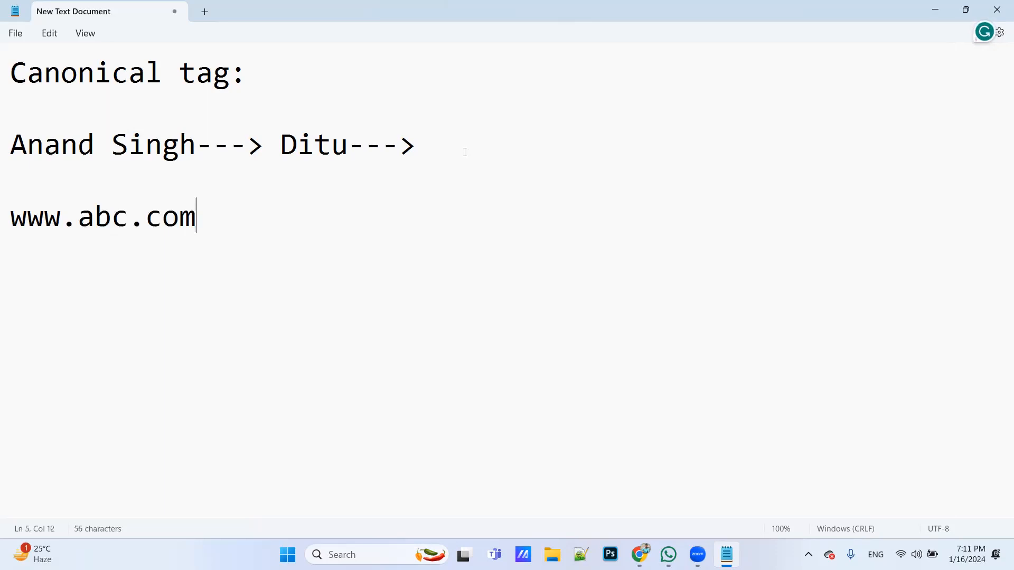
type("---> abc.com")
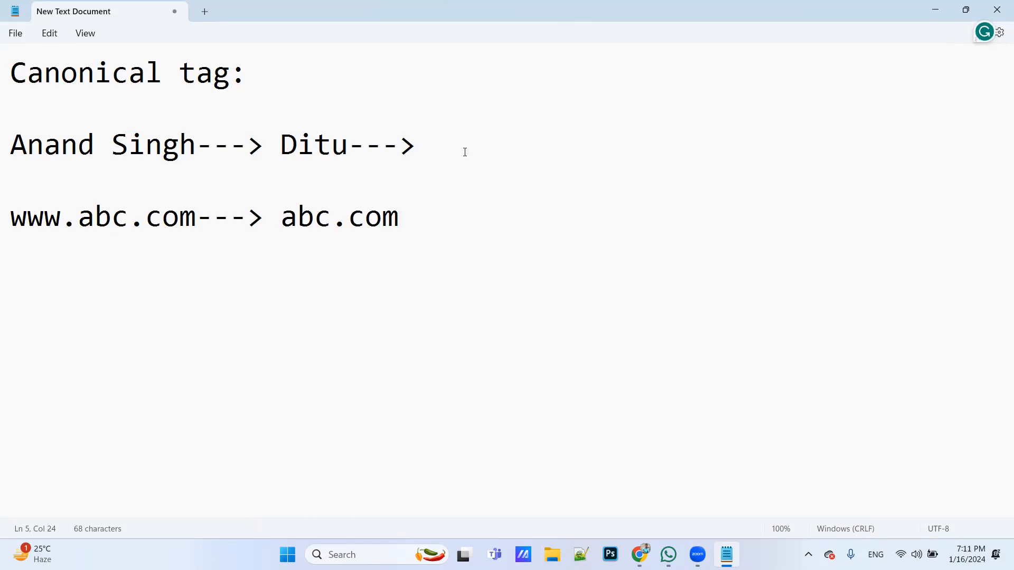
left_click_drag(100, 144, 11, 162)
left_click_drag(105, 158, 192, 161)
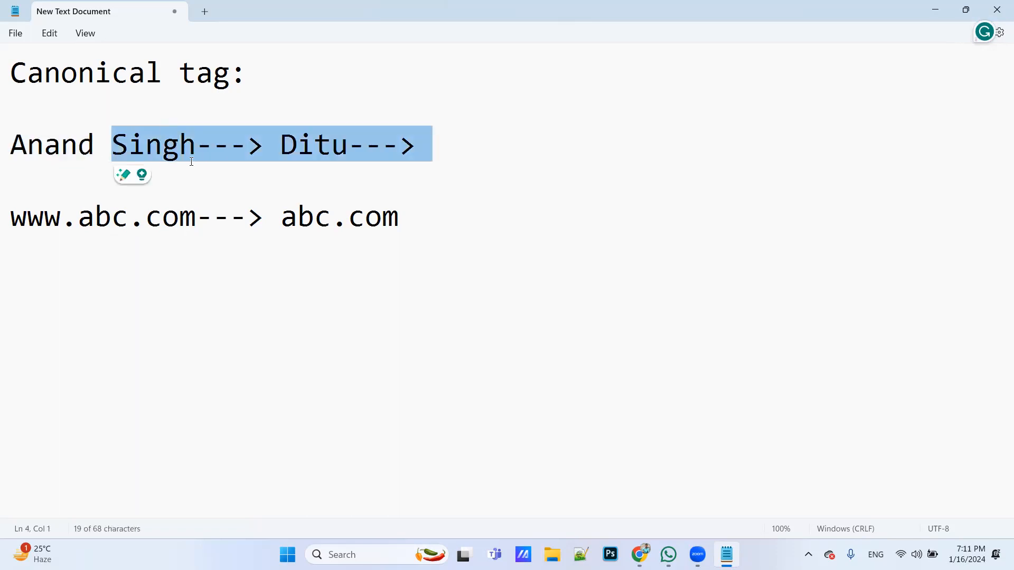
left_click(199, 269)
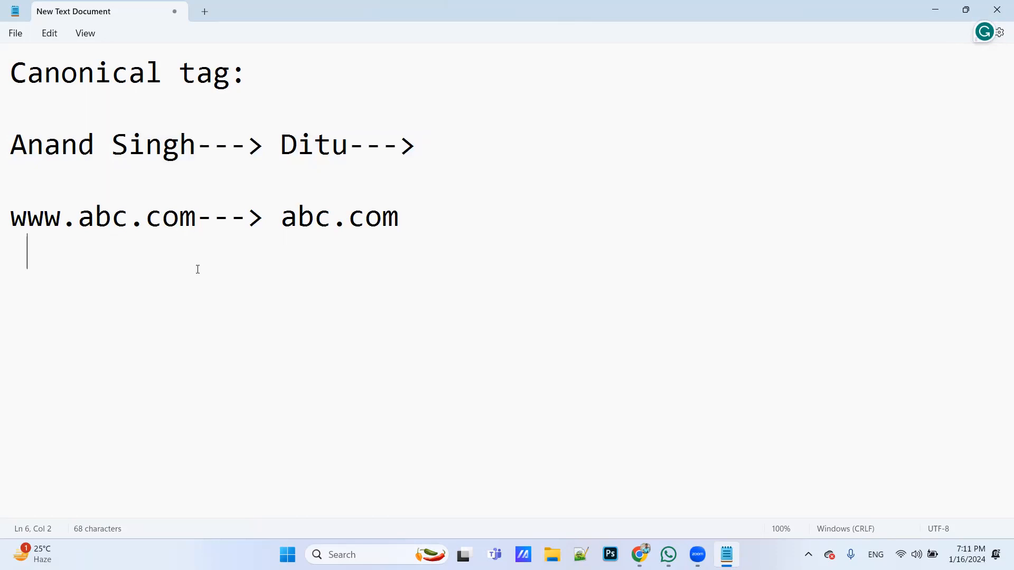
double_click(67, 221)
left_click_drag(79, 222, 189, 223)
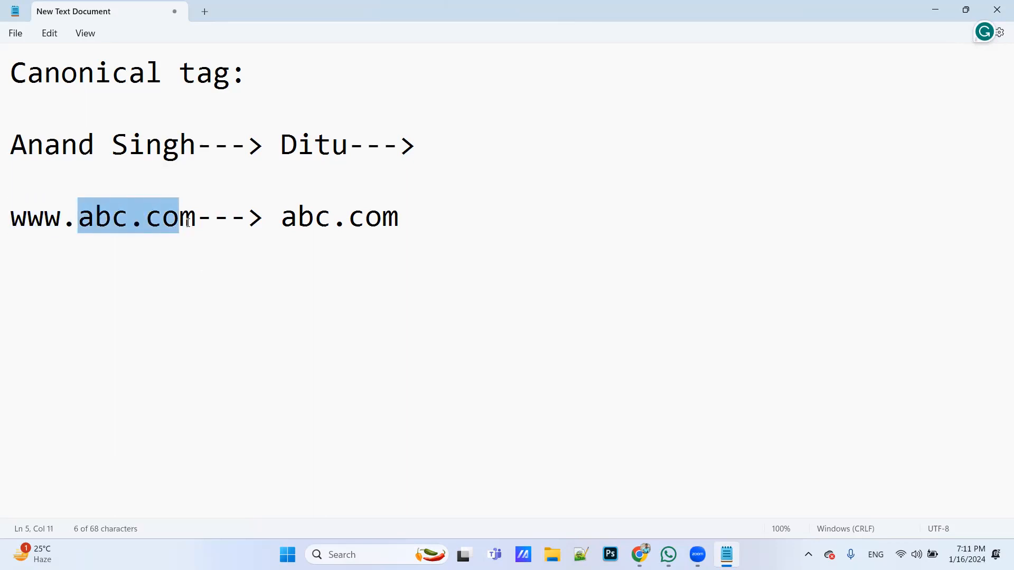
left_click_drag(281, 223, 402, 222)
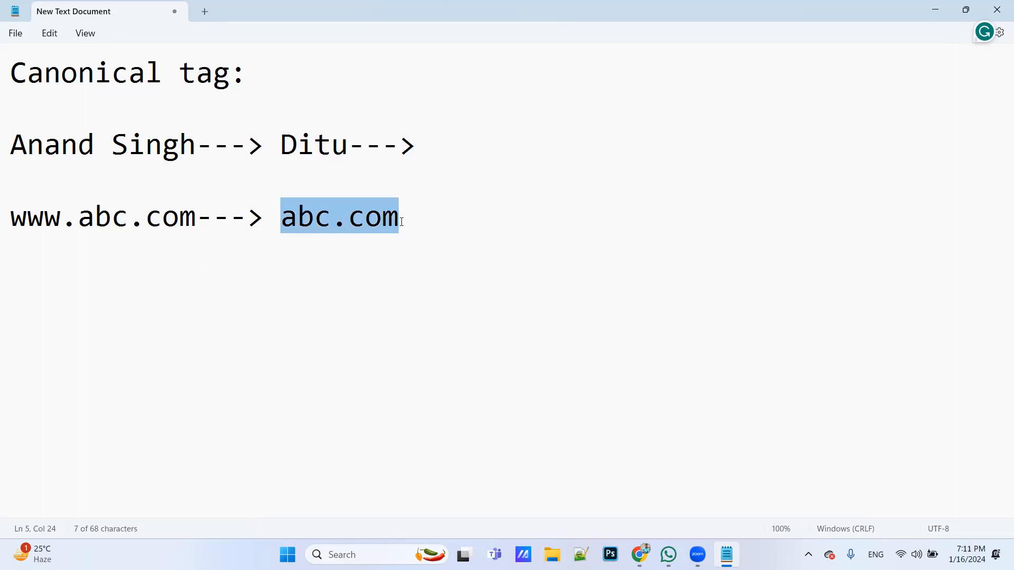
left_click(402, 221)
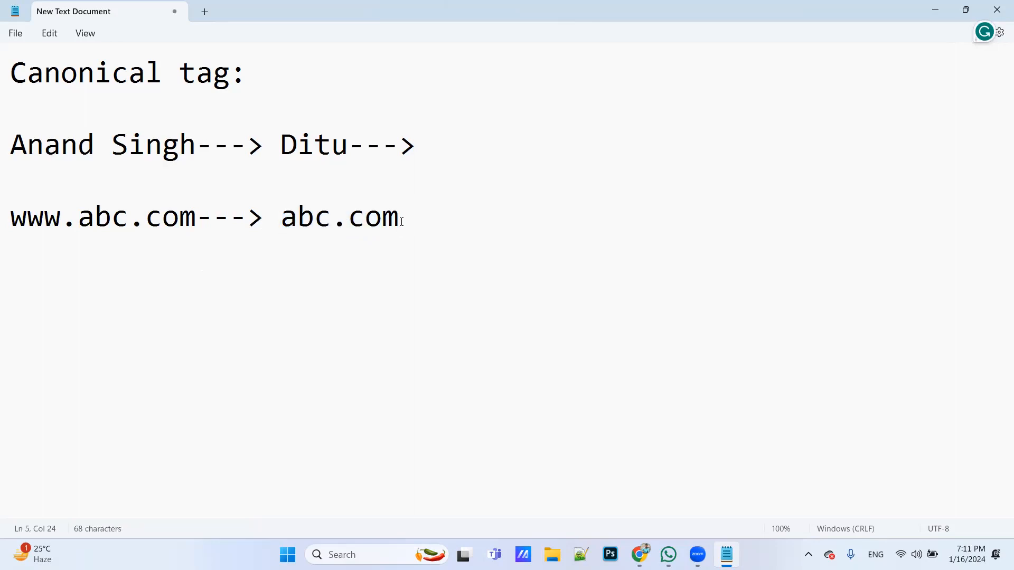
key("Return")
key("Return")
type("www.")
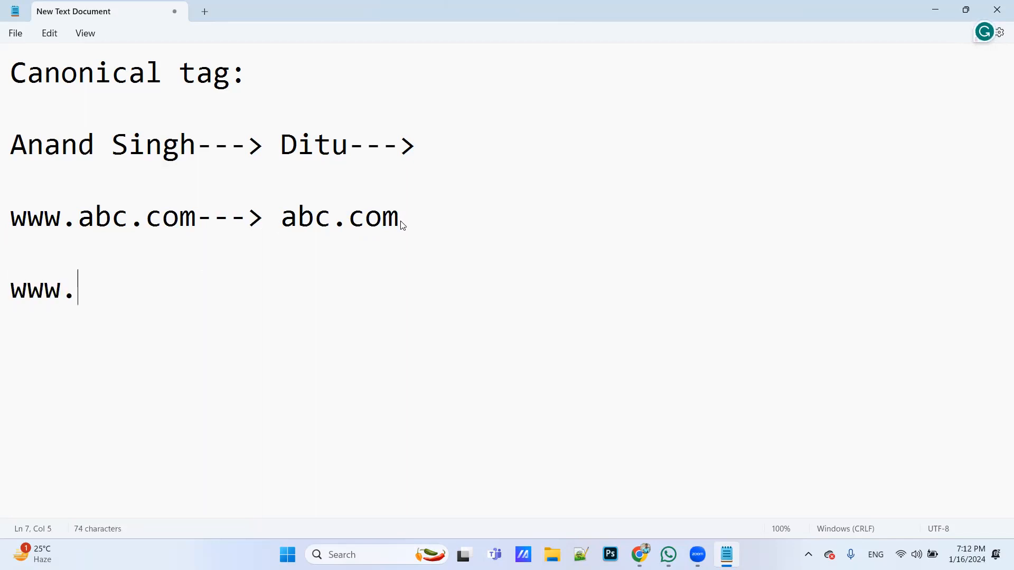
type("abc.com")
key("Return")
type("www.abc.com/index.")
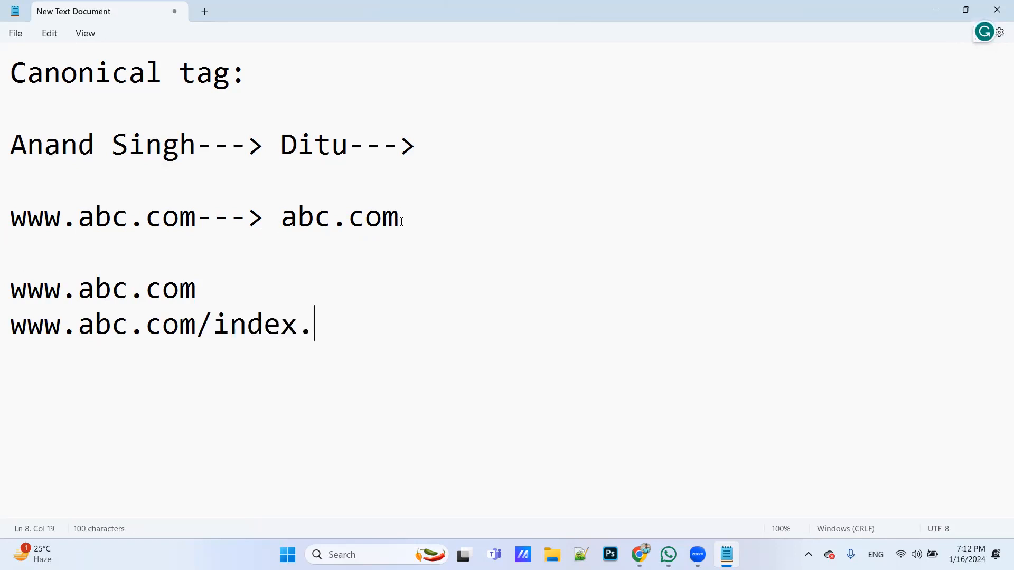
type("html/php")
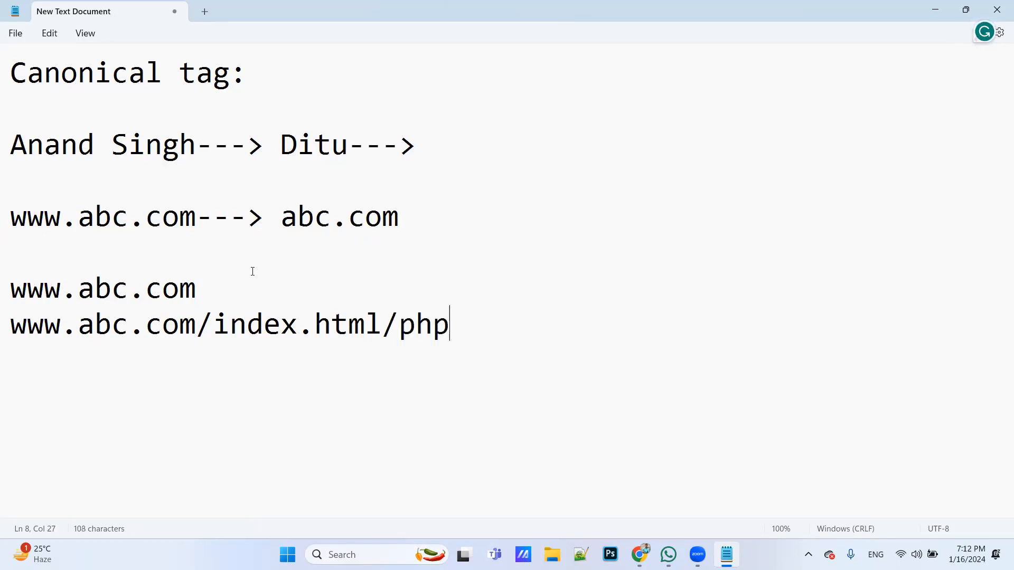
left_click_drag(196, 289, 63, 301)
left_click_drag(449, 326, 11, 327)
left_click(256, 381)
left_click_drag(221, 316, 463, 338)
left_click(452, 278)
left_click(468, 329)
left_click_drag(293, 79, 2, 106)
left_click(22, 75)
left_click(288, 75)
left_click_drag(259, 76, 132, 86)
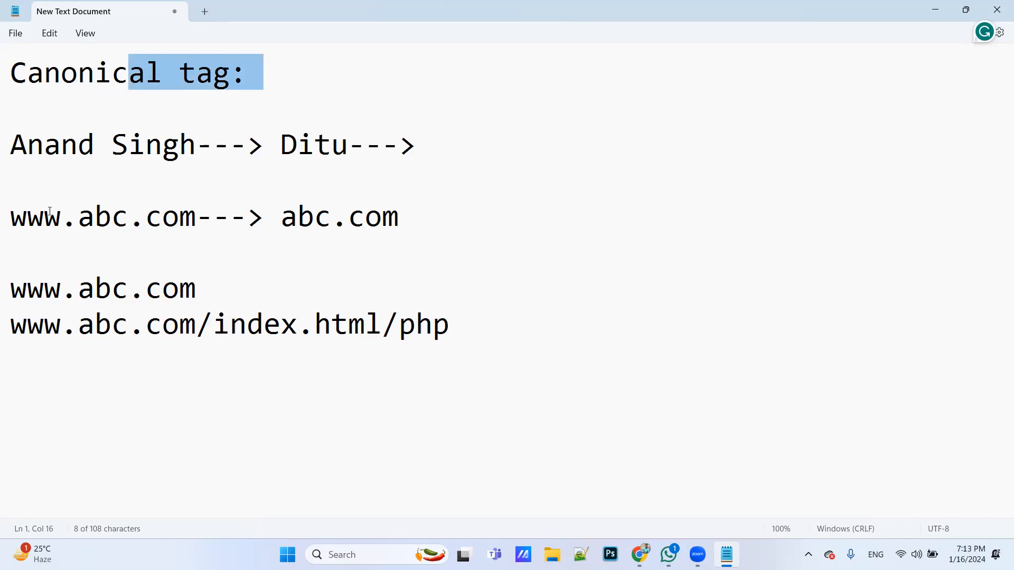
left_click_drag(80, 329, 11, 335)
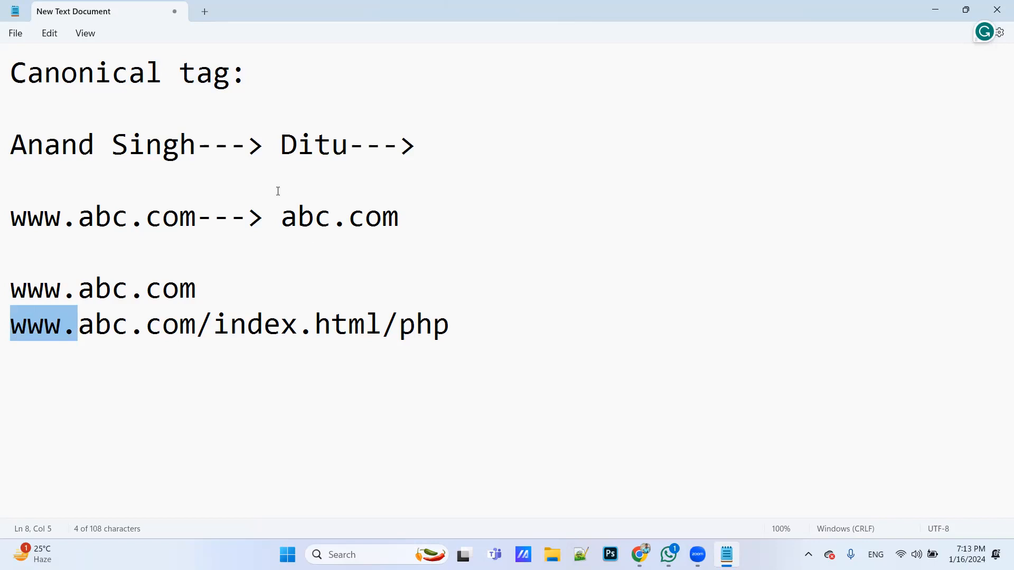
left_click(290, 81)
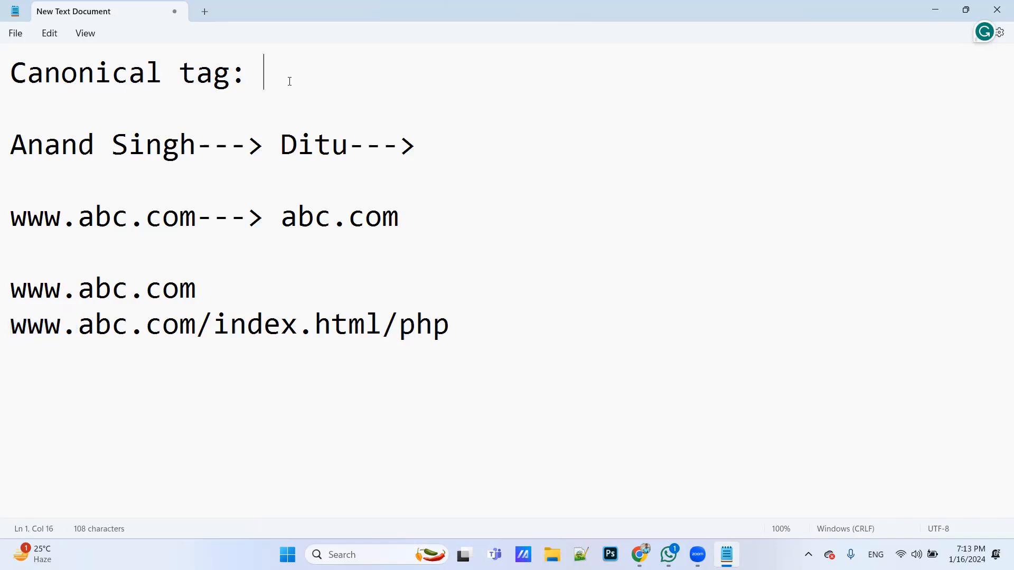
Switch to Chrome and open the website winter.itmastery.xyz
key("alt+Tab")
key("alt+Tab")
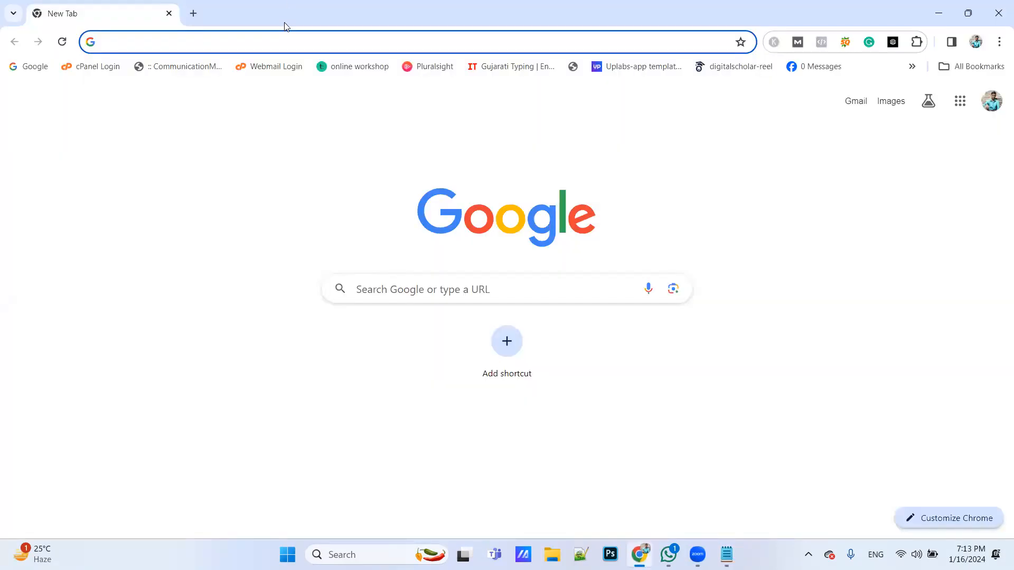
type("winter")
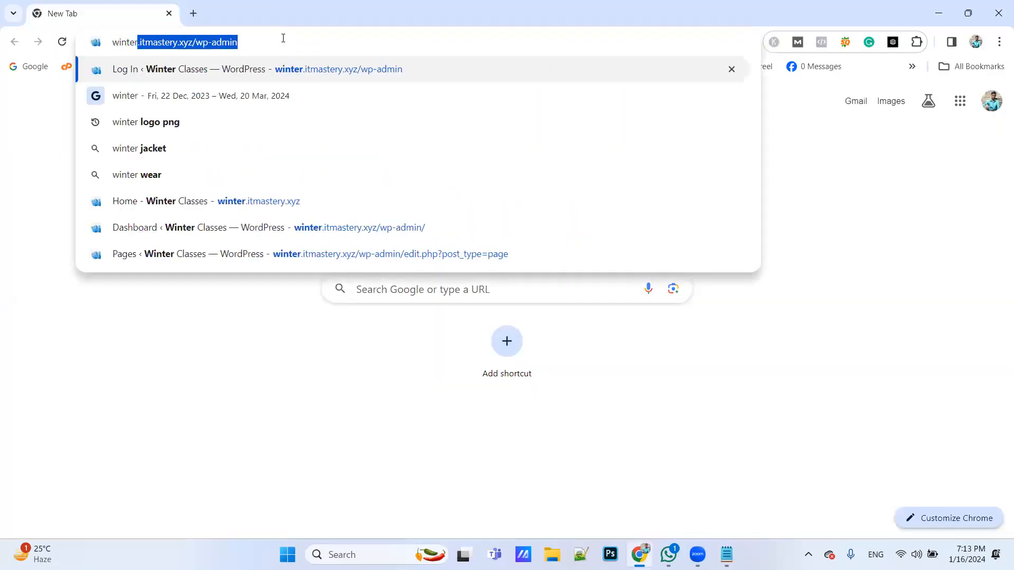
key("Right")
key("BackSpace")
key("BackSpace")
key("BackSpace")
key("BackSpace")
key("BackSpace")
key("BackSpace")
key("BackSpace")
key("BackSpace")
key("BackSpace")
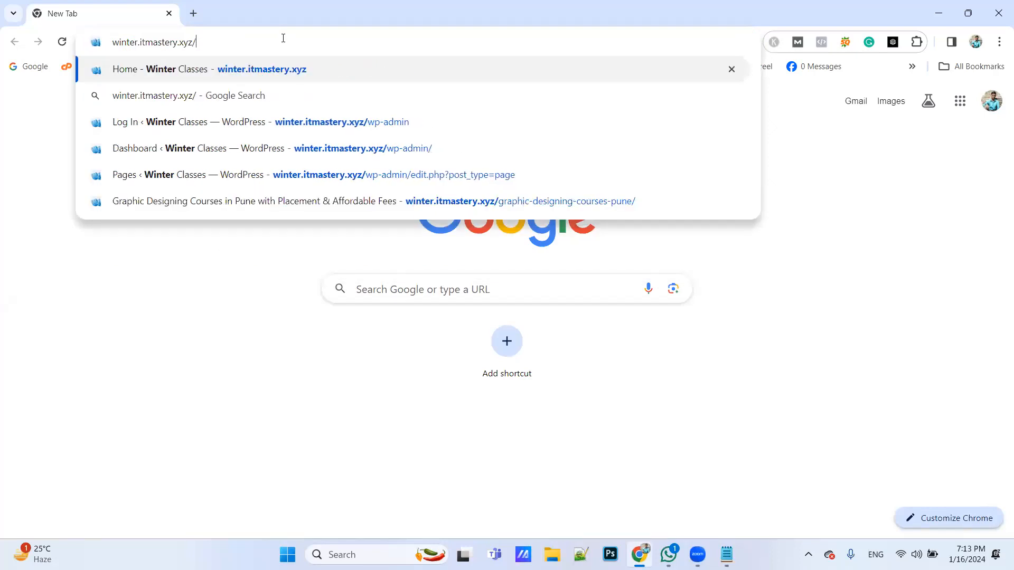
key("Return")
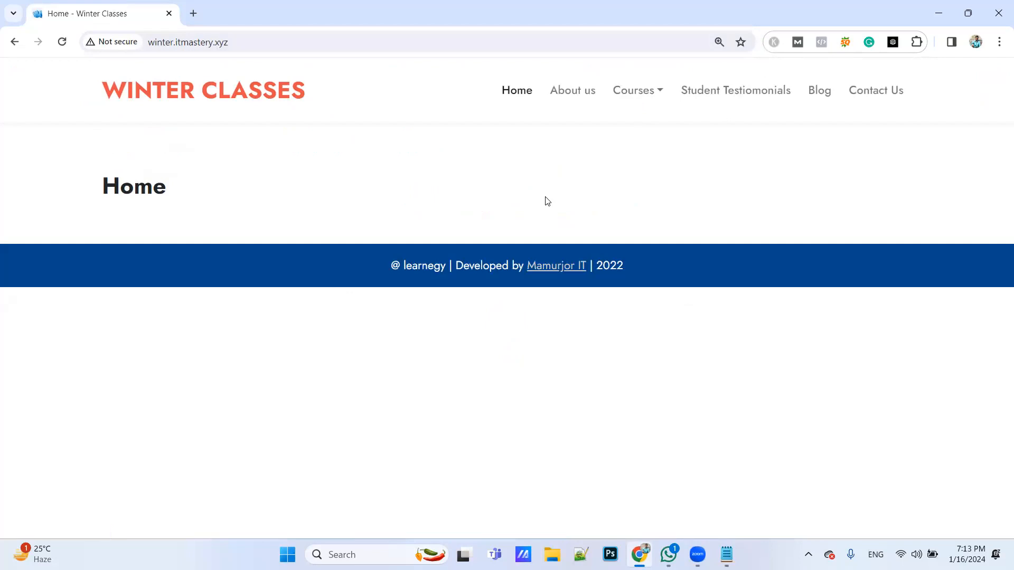
Open the home page's source code and copy the complete canonical link tag on line 12
key("ctrl+u")
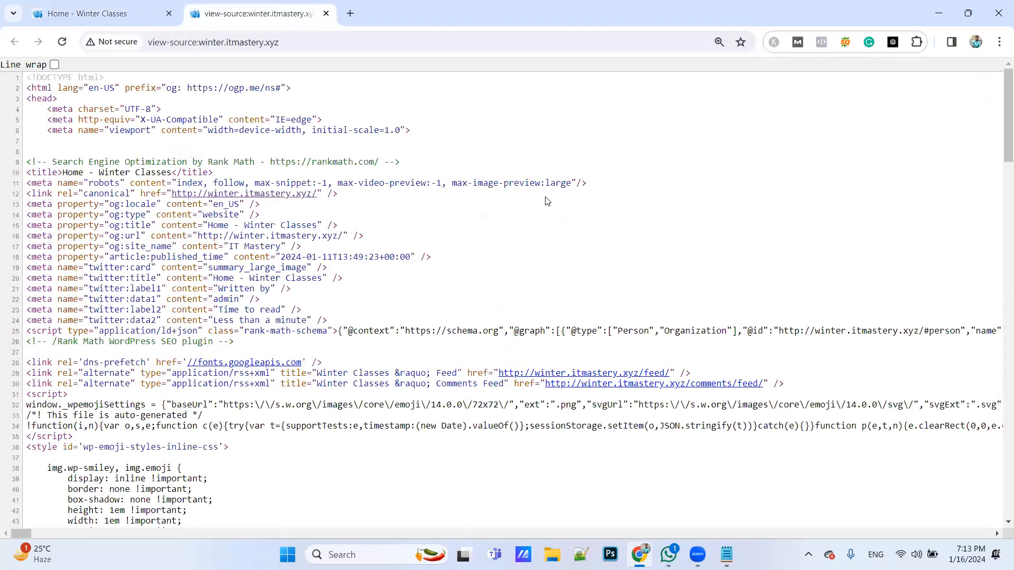
key("ctrl+plus")
key("ctrl+plus")
key("ctrl+plus")
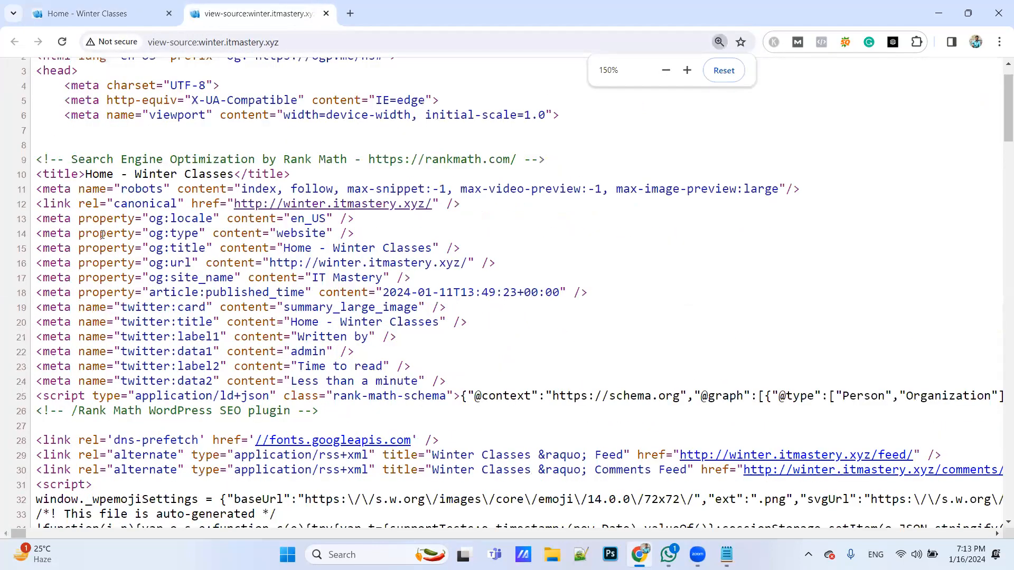
left_click_drag(38, 203, 478, 213)
key("ctrl+c")
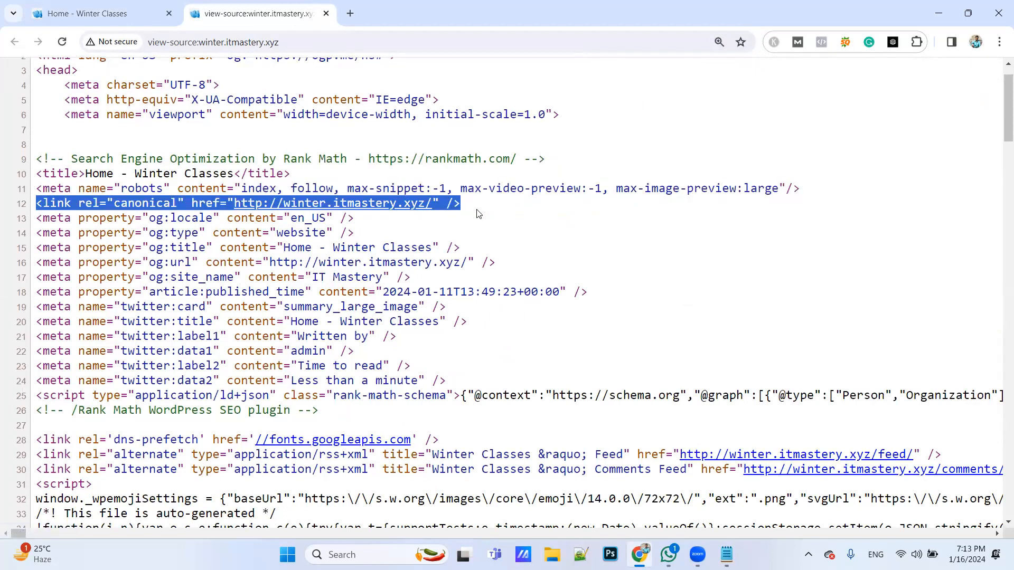
Switch to Notepad, add a long dashed arrow line below the URL variants, and paste the copied canonical link tag under it
key("alt+Tab")
left_click(490, 328)
key("Return")
type("--------------->")
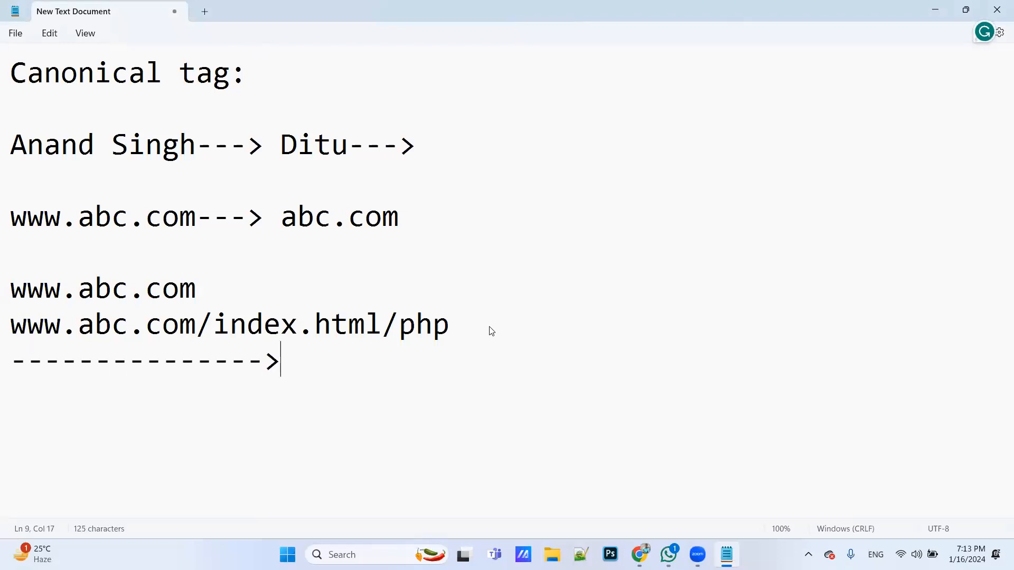
key("Return")
key("ctrl+v")
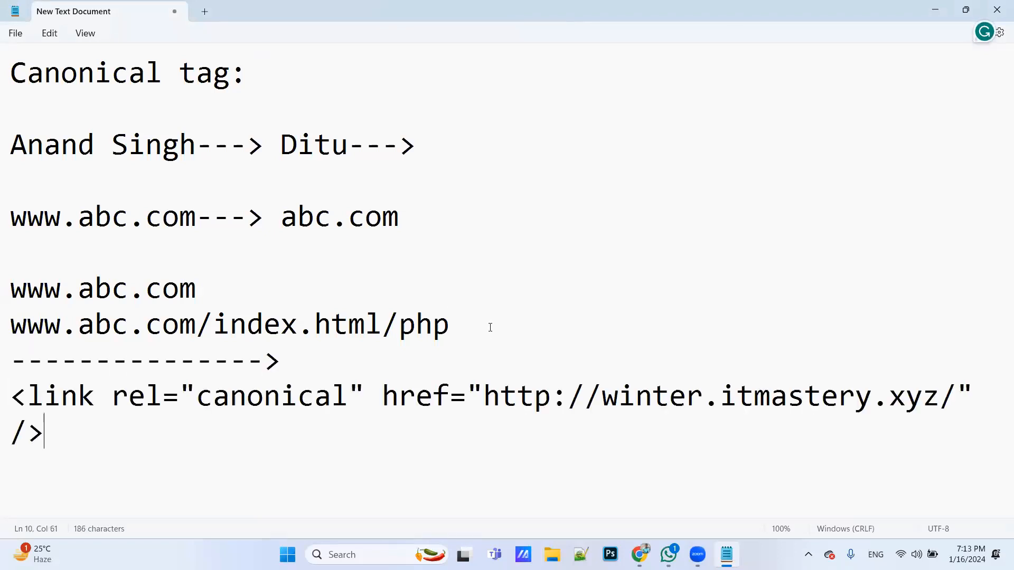
Switch to Chrome and examine the Rank Math comment on line 9 and the canonical tag in the home page source
key("alt+Tab")
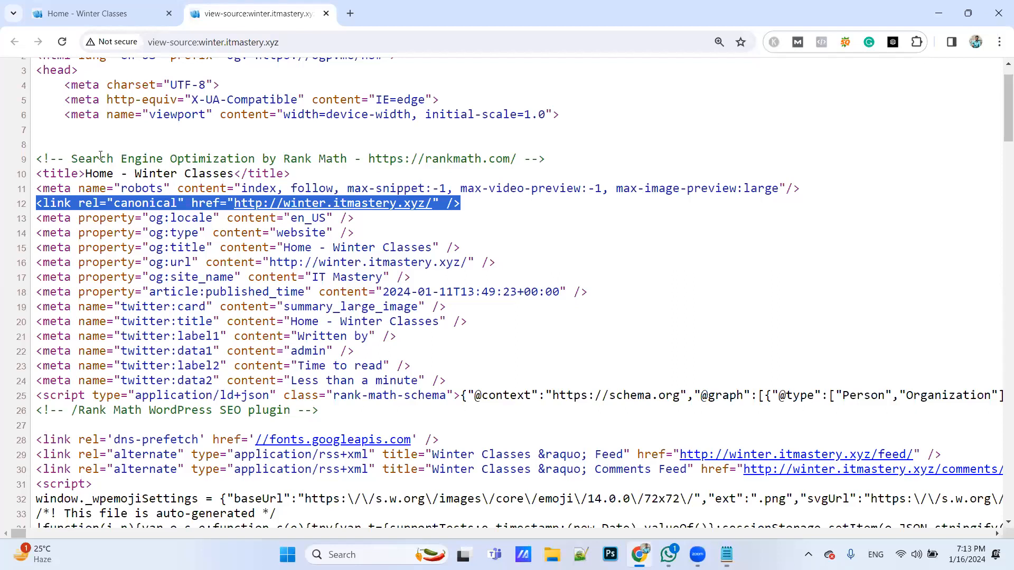
left_click_drag(78, 158, 339, 163)
left_click(279, 159)
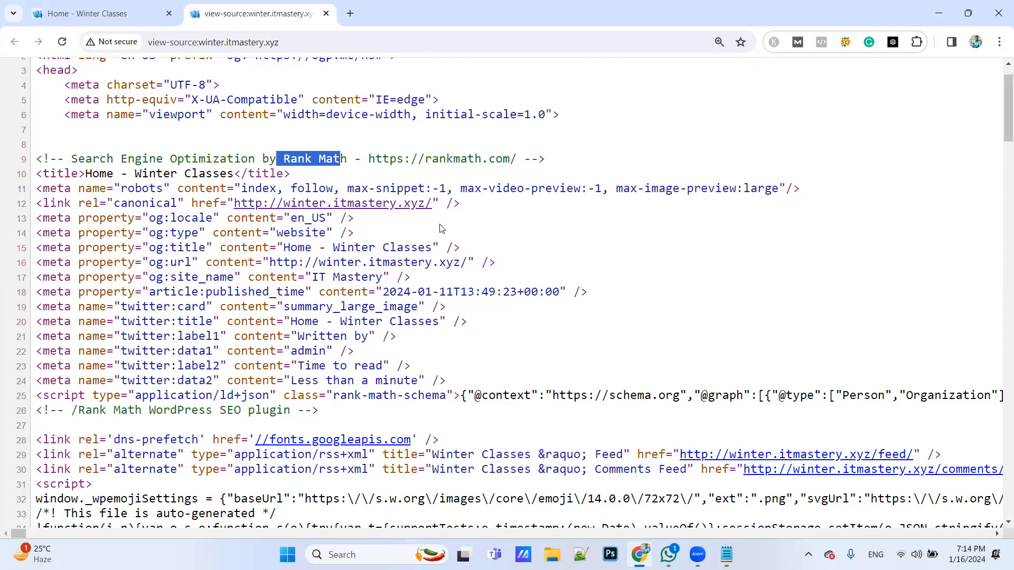
left_click(467, 207)
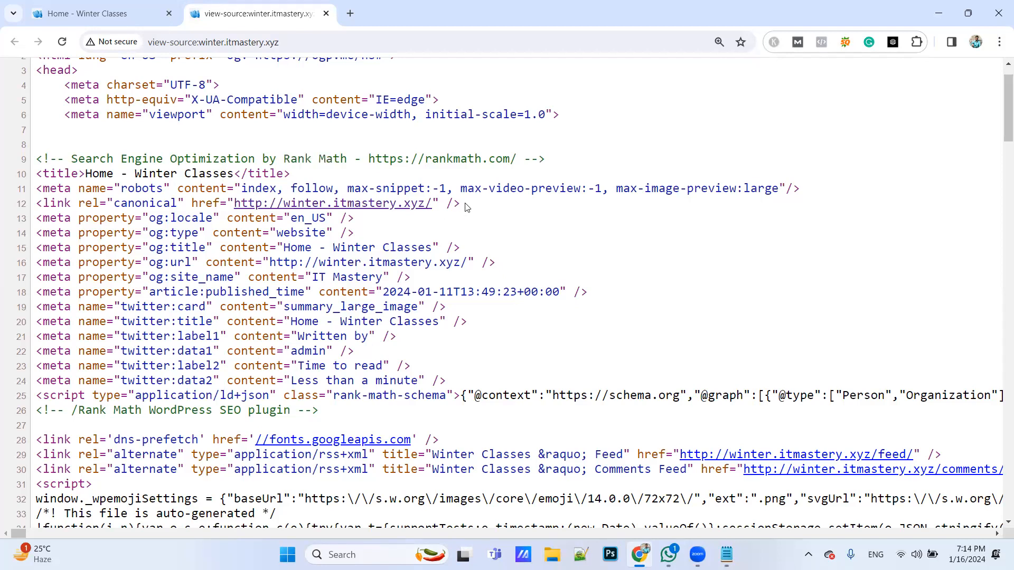
Switch to Notepad, point out the URL in the canonical tag, and add two line breaks below the tag
key("alt+Tab")
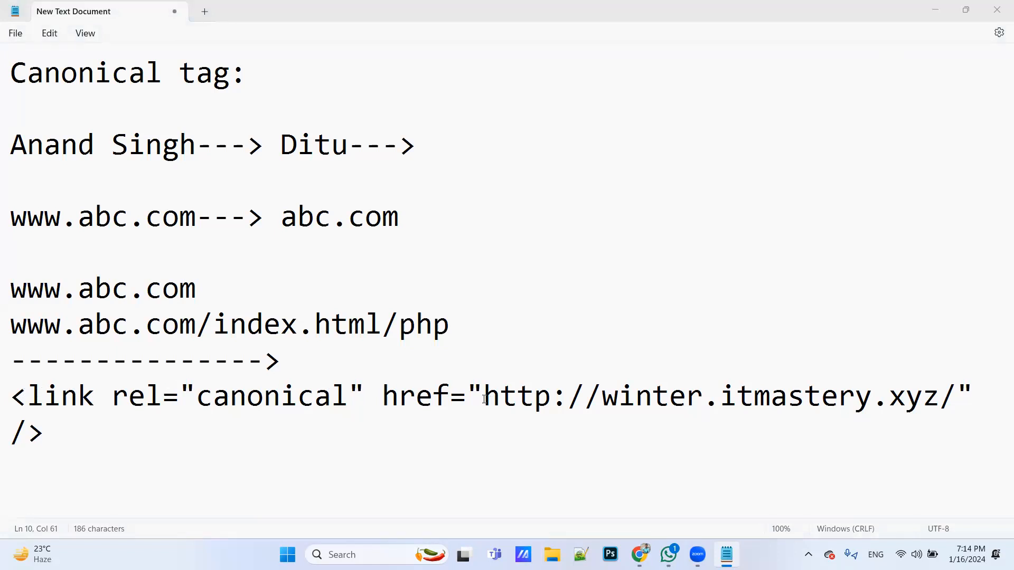
left_click_drag(481, 399, 580, 421)
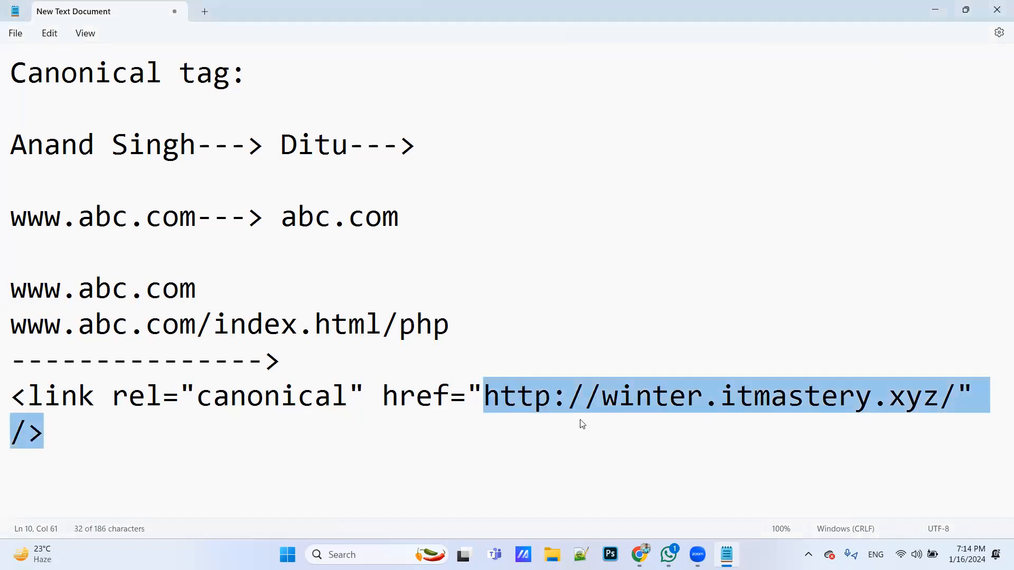
left_click(736, 431)
key("Return")
key("Return")
Switch to Chrome, open the About us page's source code, and copy the complete canonical link tag on line 12
key("alt+Tab")
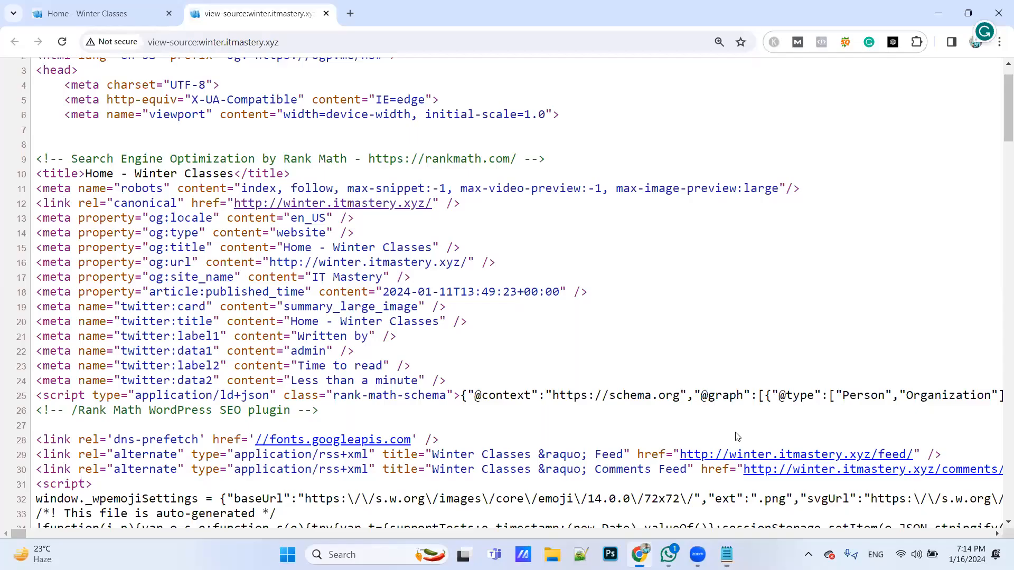
left_click(130, 8)
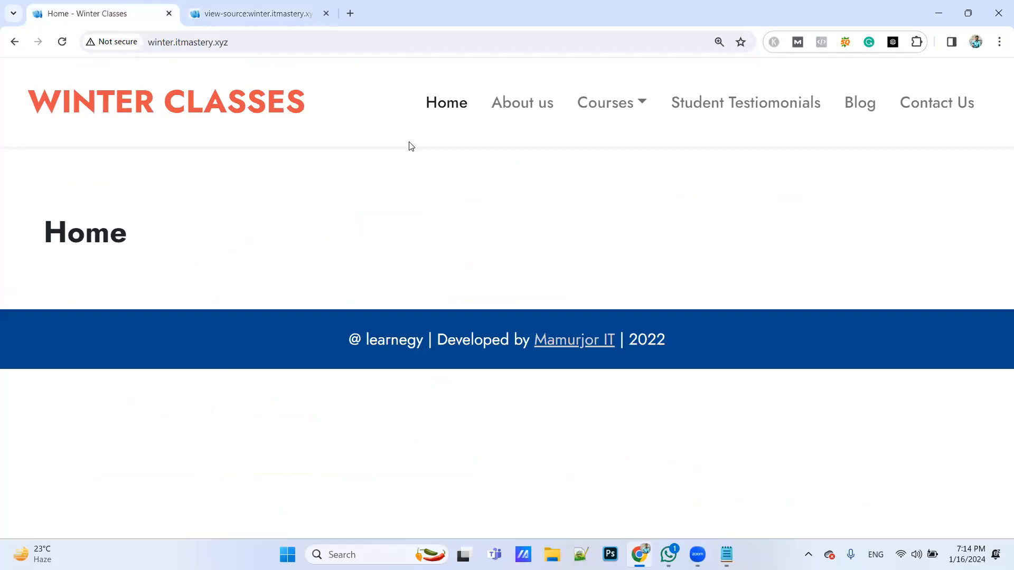
left_click(516, 115)
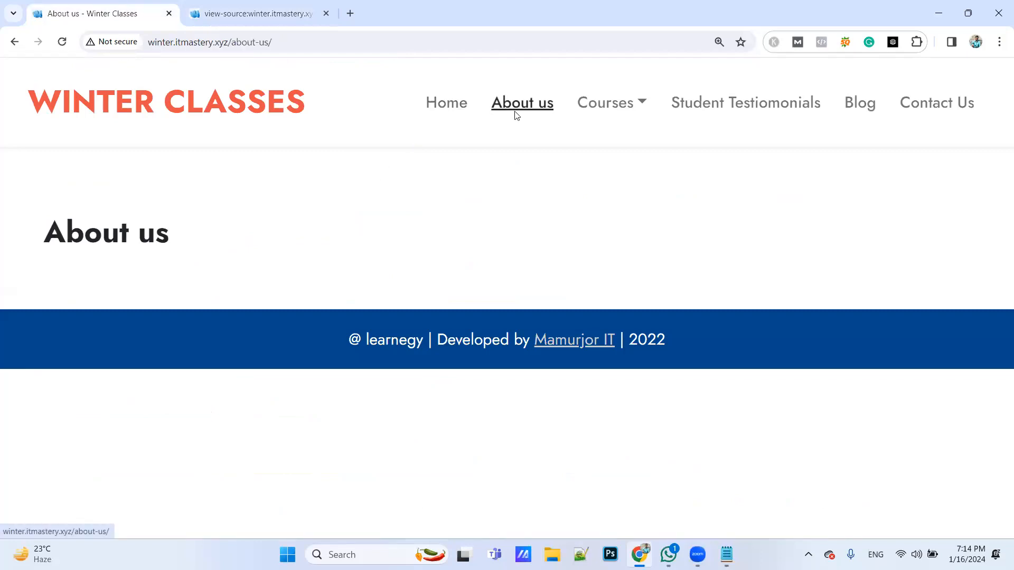
key("ctrl+u")
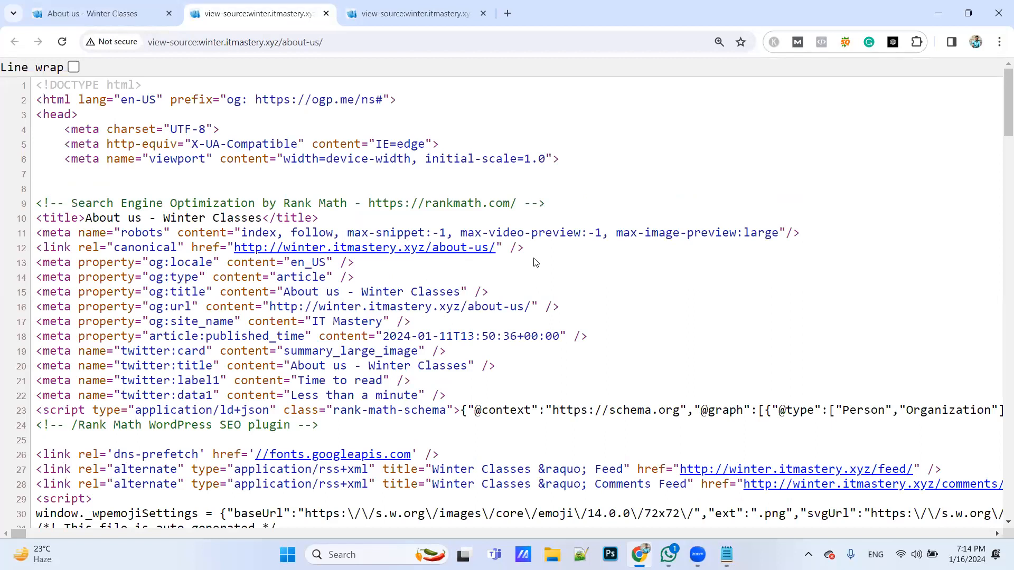
left_click_drag(530, 251, 38, 250)
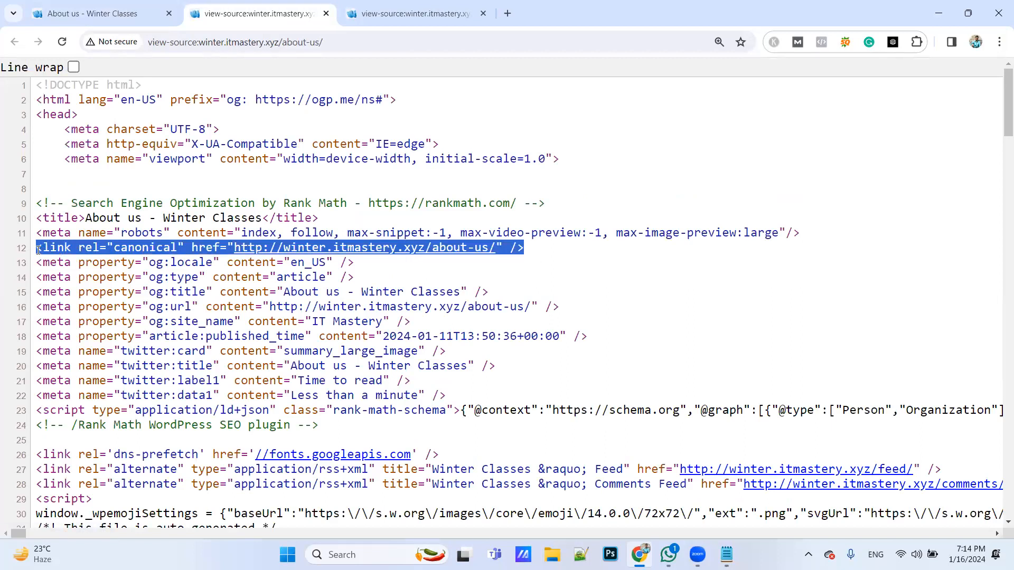
key("ctrl+c")
Switch to Notepad, paste the About us canonical tag below the first one, and add blank lines under it
key("alt+Tab")
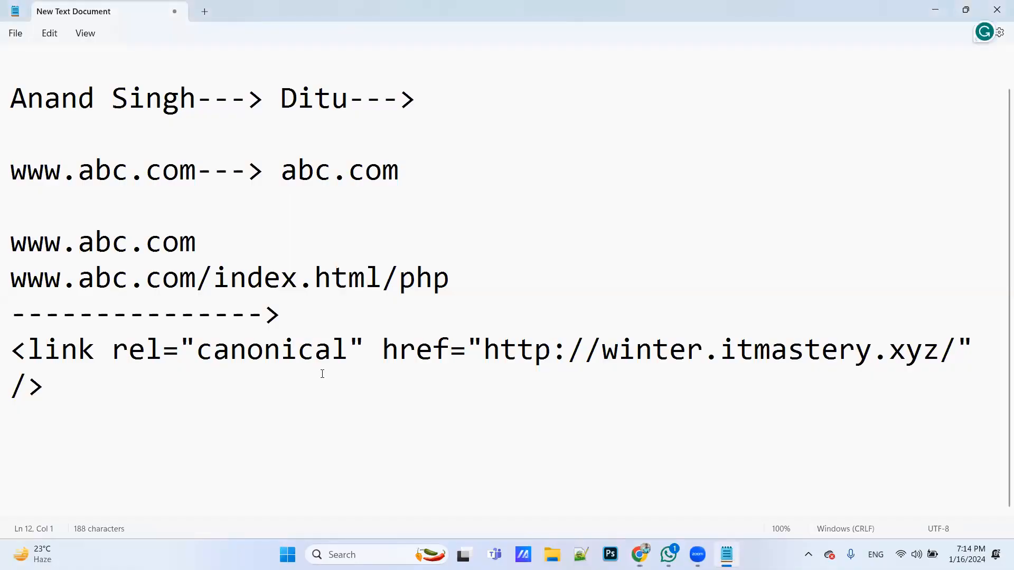
key("ctrl+v")
scroll(416, 385, "down", 1)
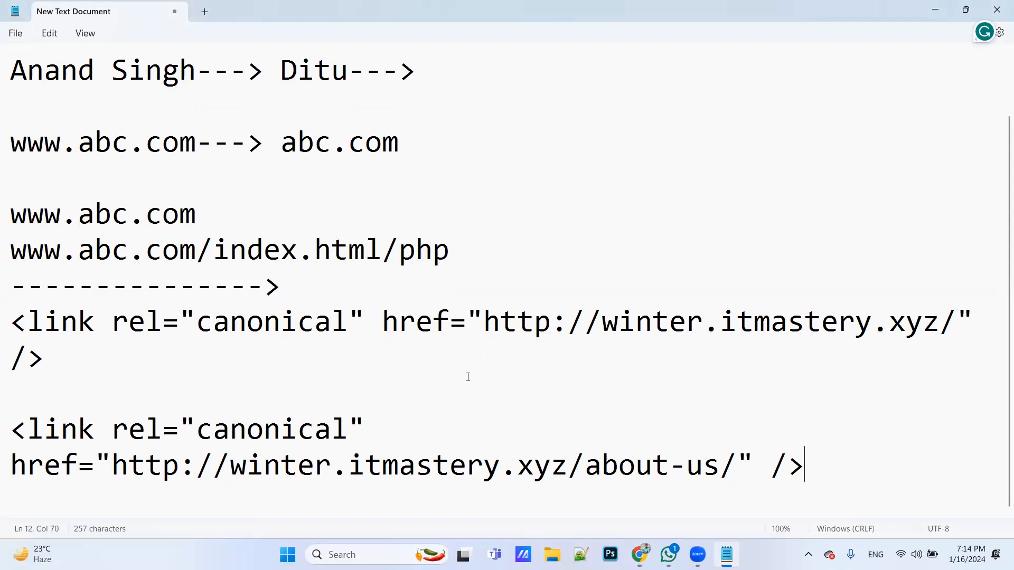
key("Return")
key("Return")
key("Return")
key("Return")
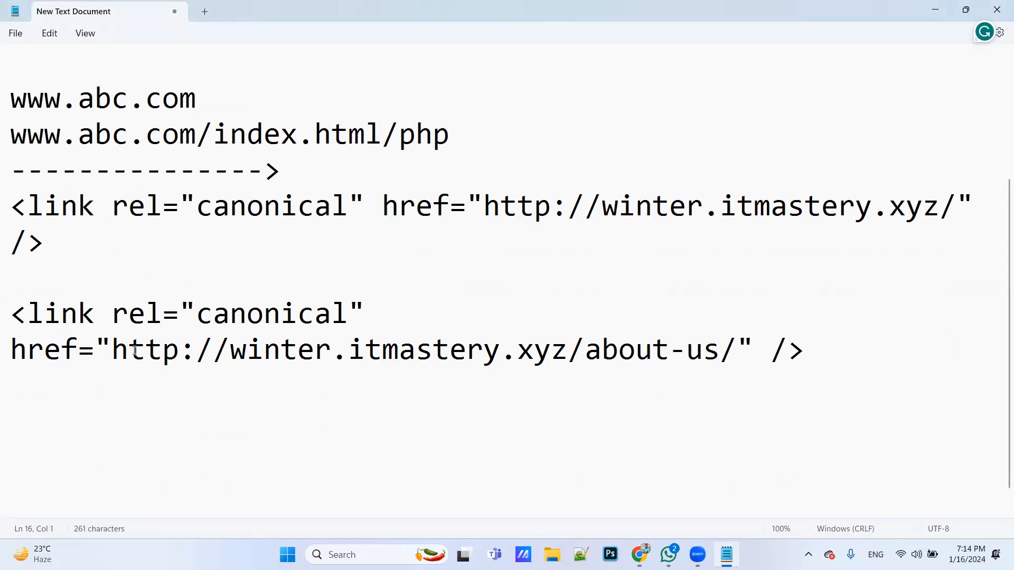
left_click_drag(112, 350, 652, 351)
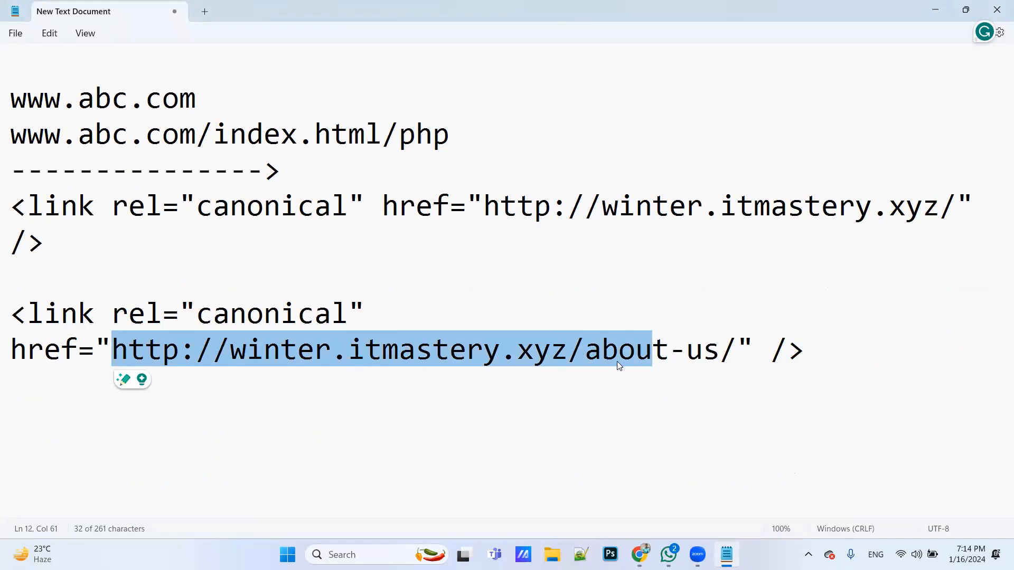
Switch to Chrome, examine the canonical tag in the Graphic Designing Courses in Pune page source, and reduce that page's zoom to 125%
key("alt+Tab")
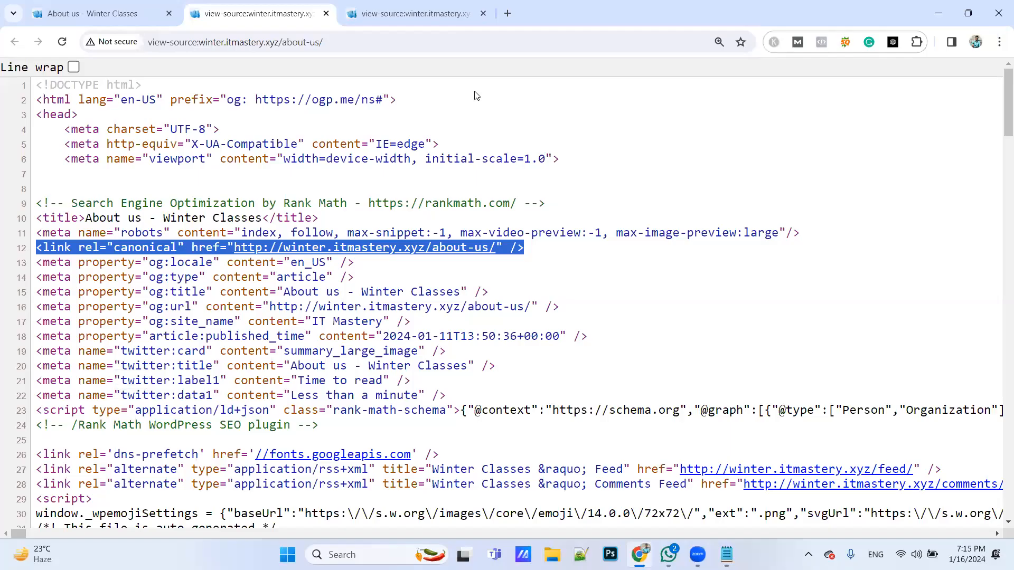
left_click(92, 2)
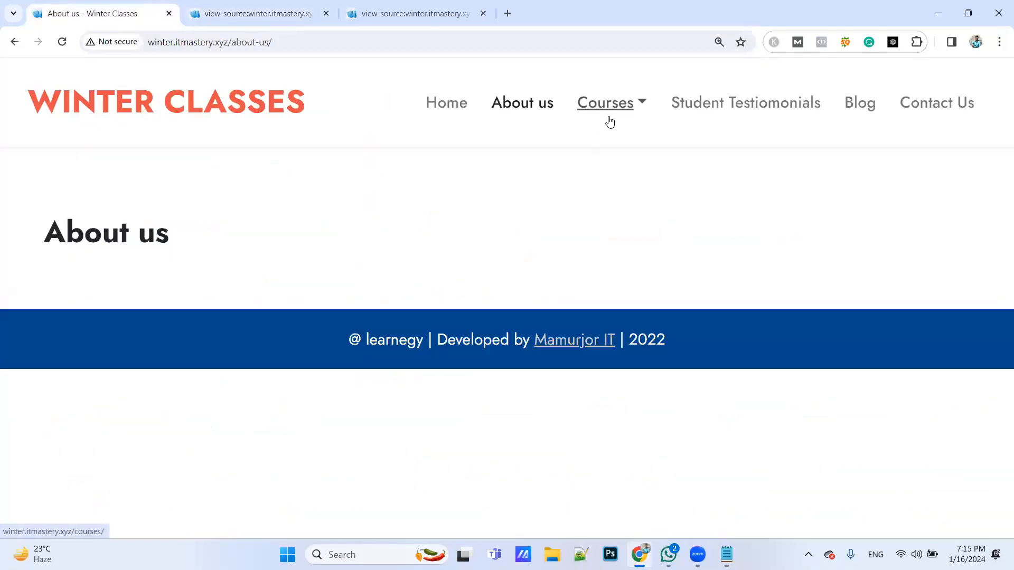
mouse_move(608, 119)
left_click(620, 152)
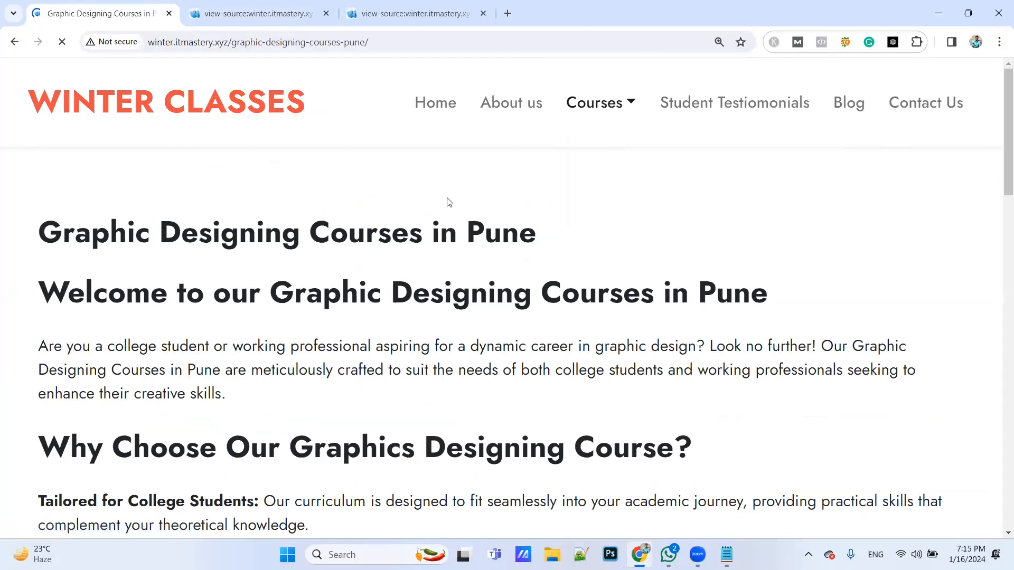
key("ctrl+u")
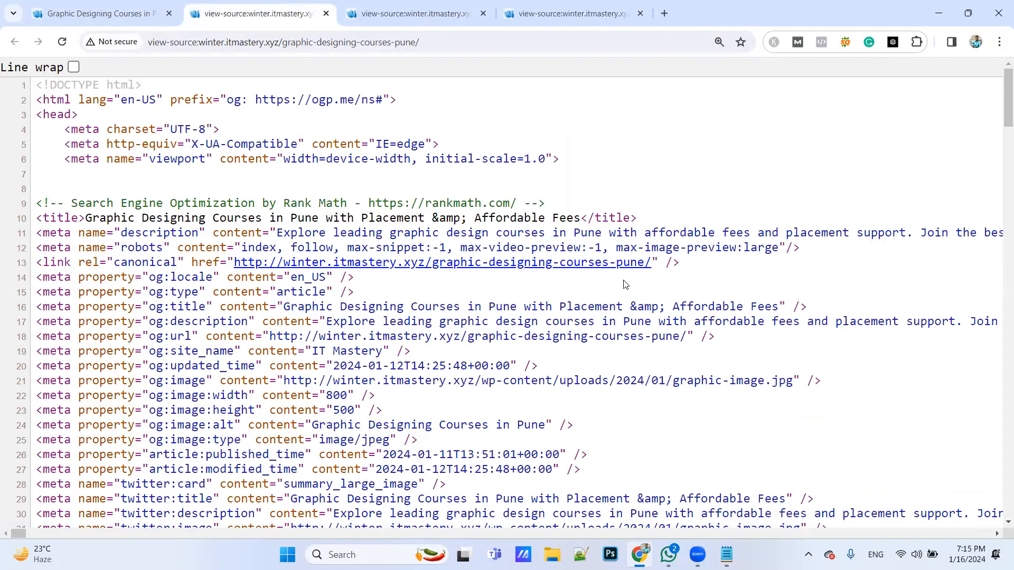
left_click(80, 4)
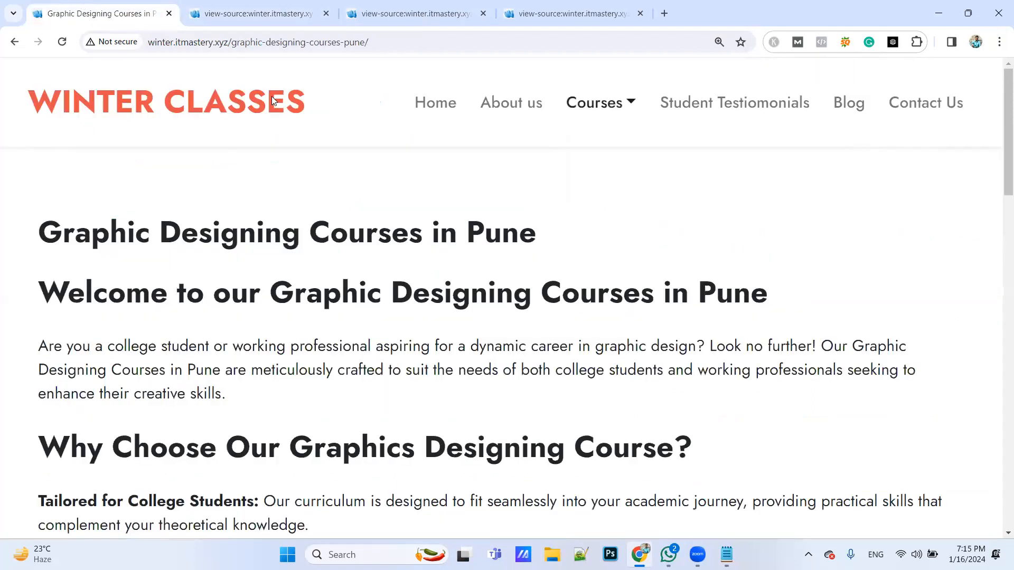
key("ctrl+minus")
key("ctrl+minus")
key("ctrl+minus")
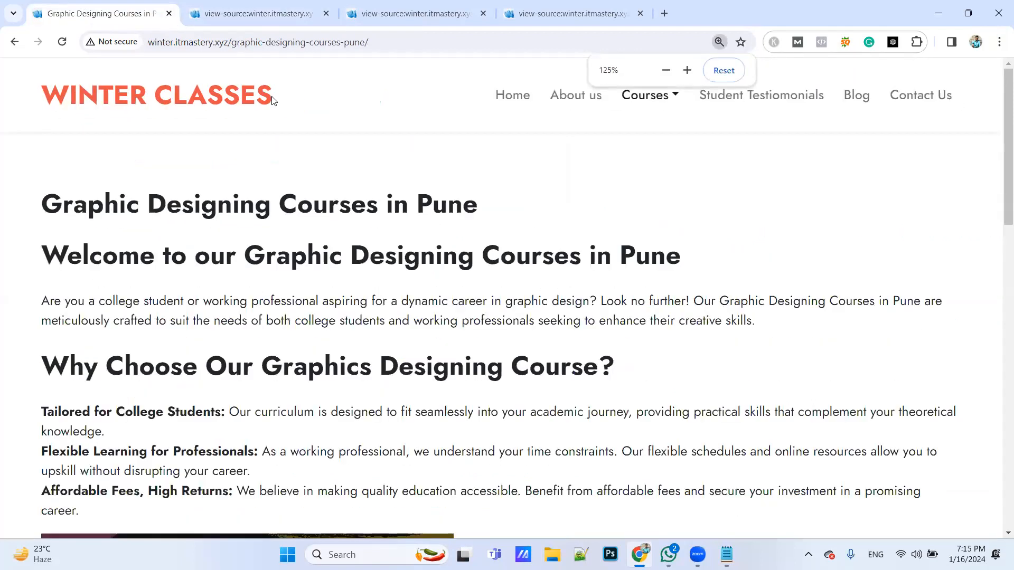
key("alt+Tab")
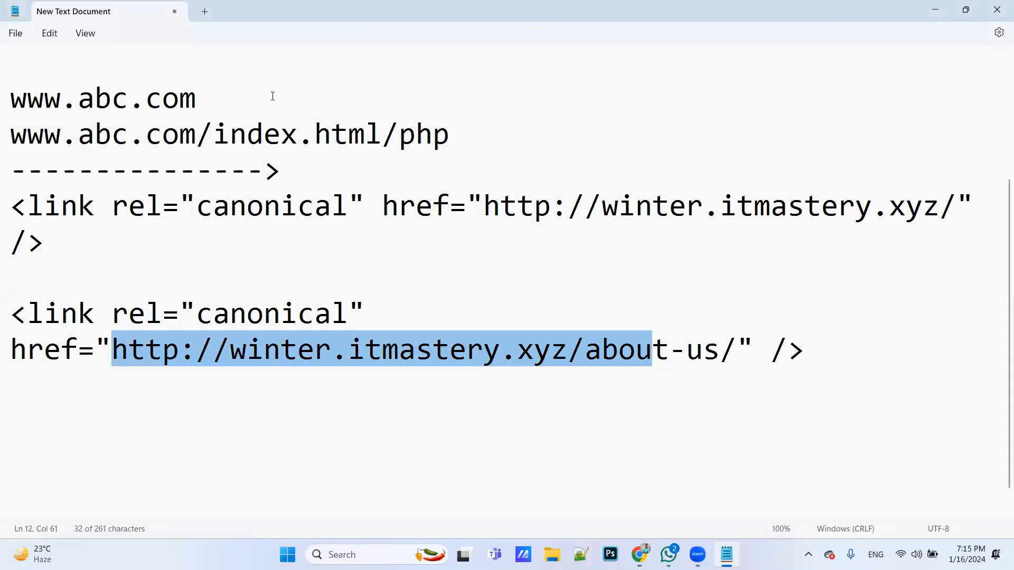
left_click(673, 380)
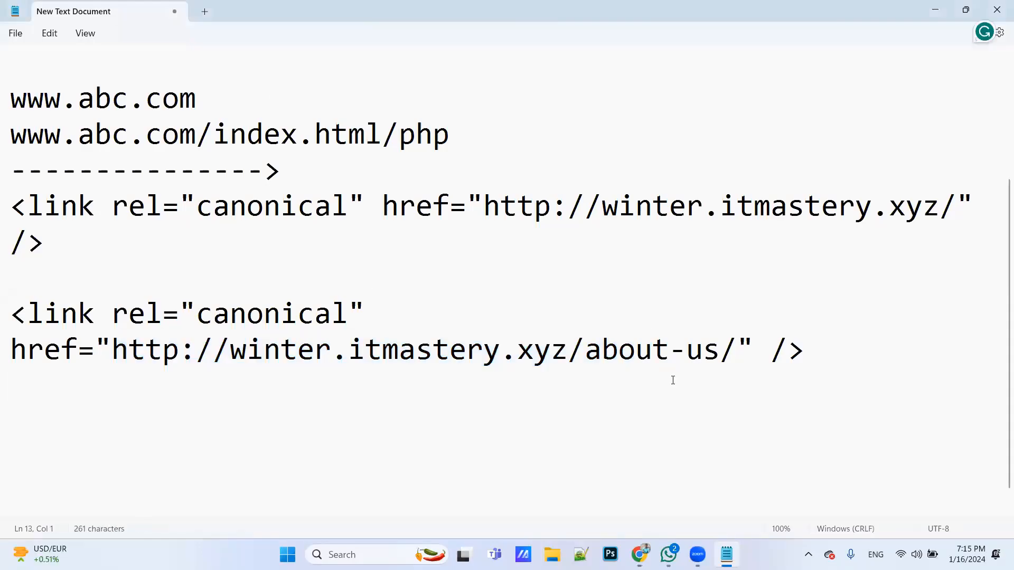
left_click_drag(738, 347, 116, 352)
key("Delete")
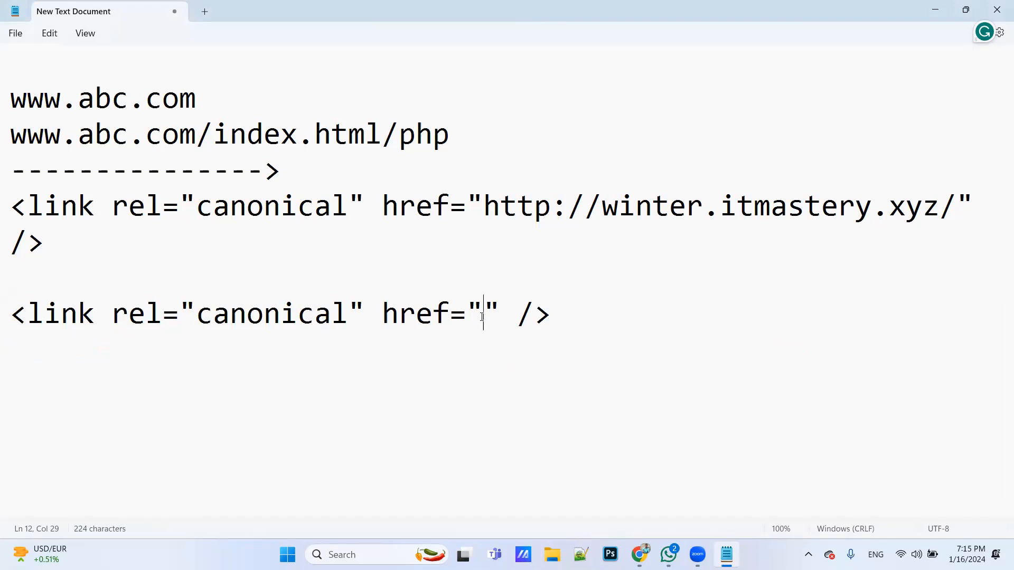
type("https:")
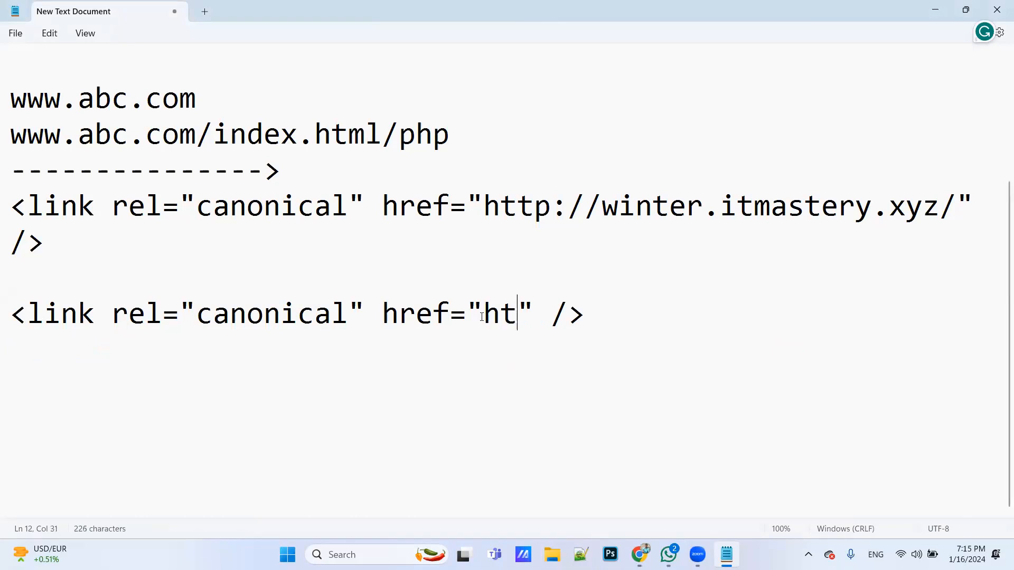
type("//www.")
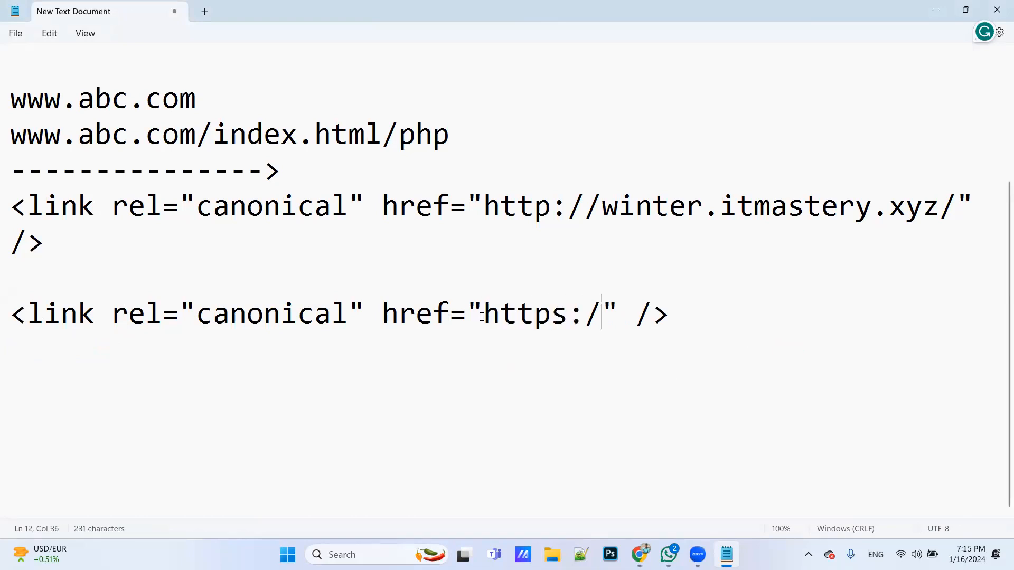
type("abc.co")
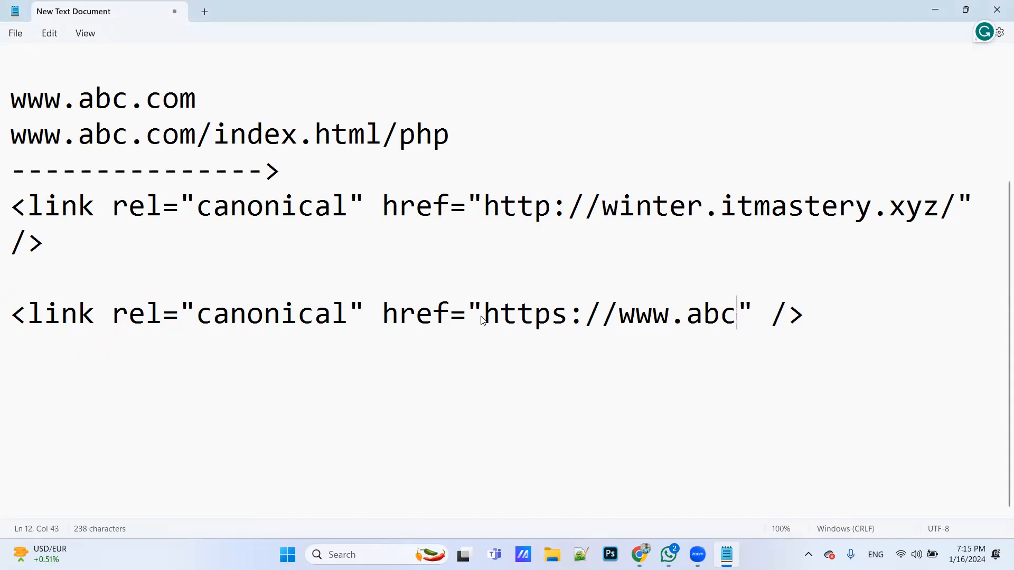
type("m")
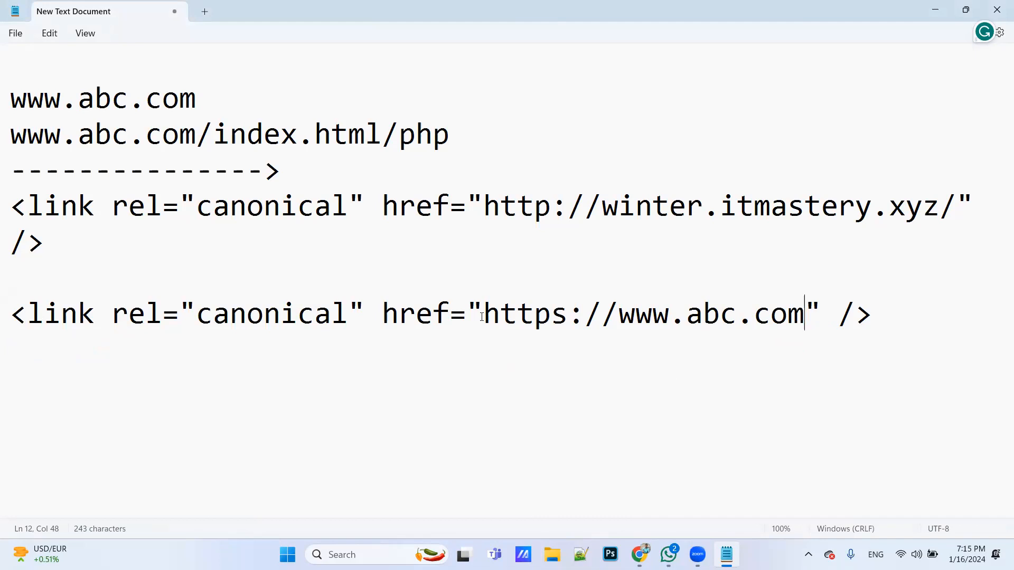
left_click_drag(481, 317, 802, 322)
left_click(803, 322)
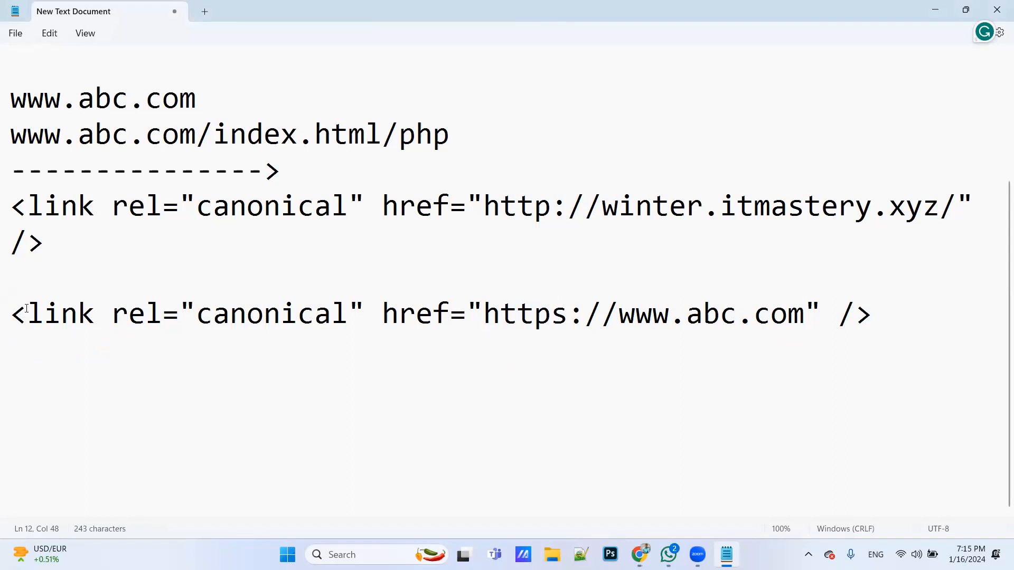
left_click_drag(11, 314, 405, 351)
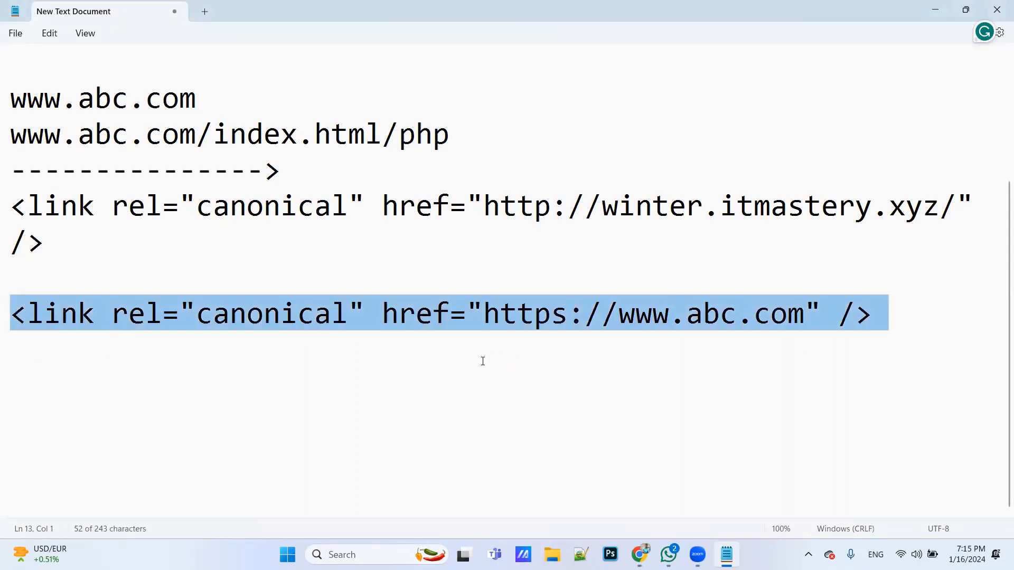
Add the note "head section:" below the second canonical tag, separated by a blank line
left_click(913, 336)
key("Return")
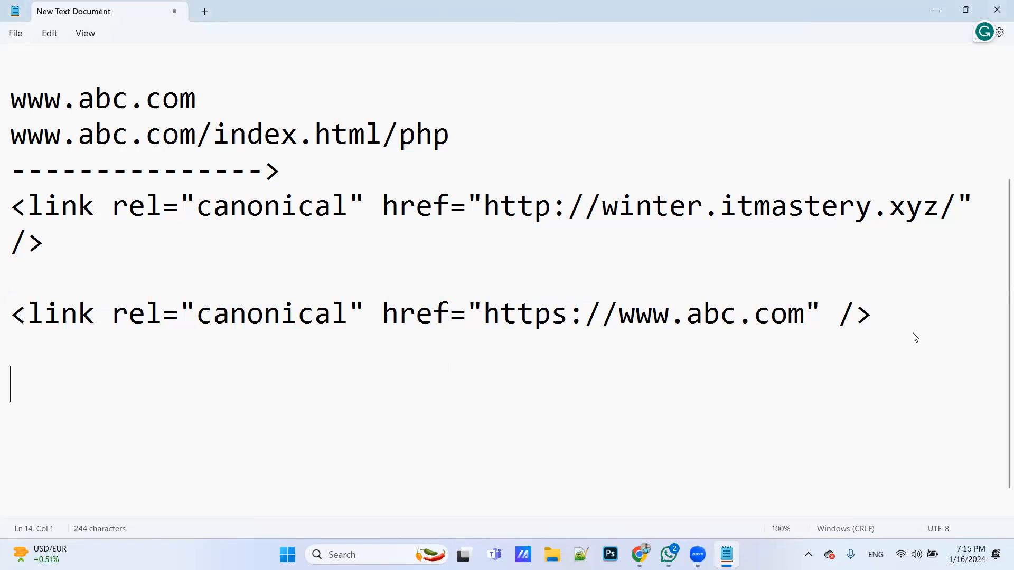
type("head se")
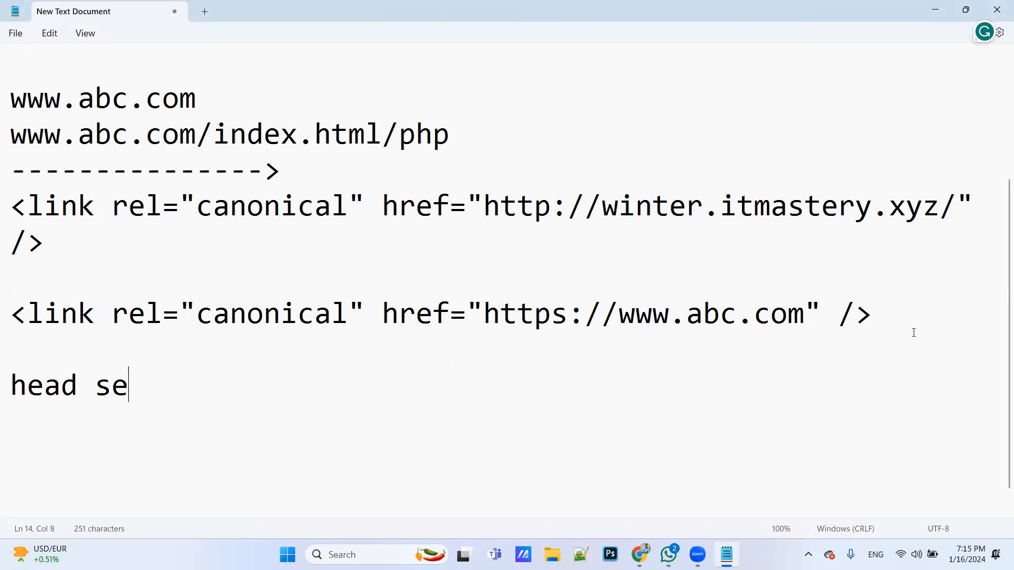
type("ction:")
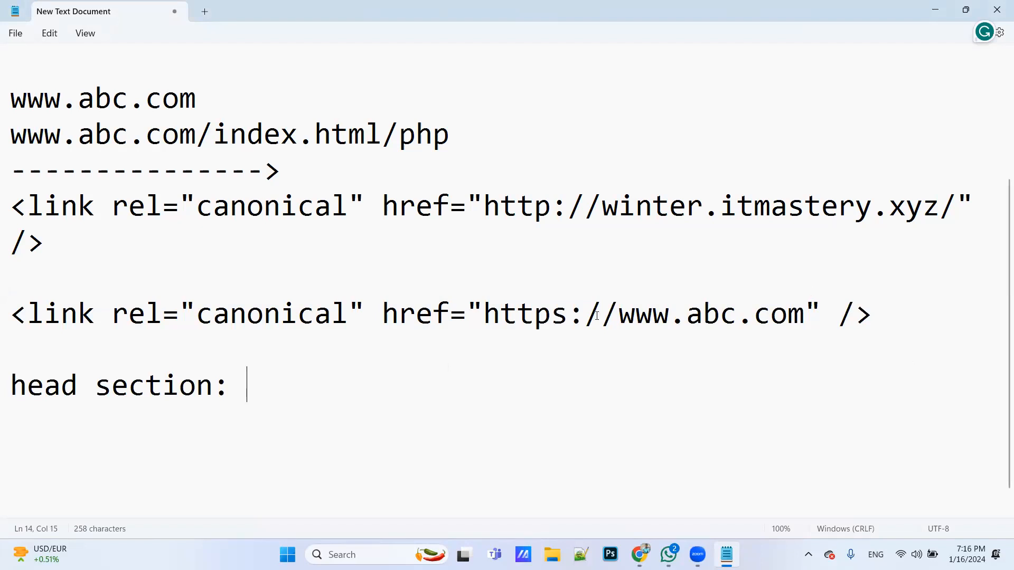
Replace the URL in the second canonical tag with the placeholder "enter page url"
left_click_drag(21, 317, 887, 322)
left_click(529, 382)
left_click_drag(804, 317, 483, 317)
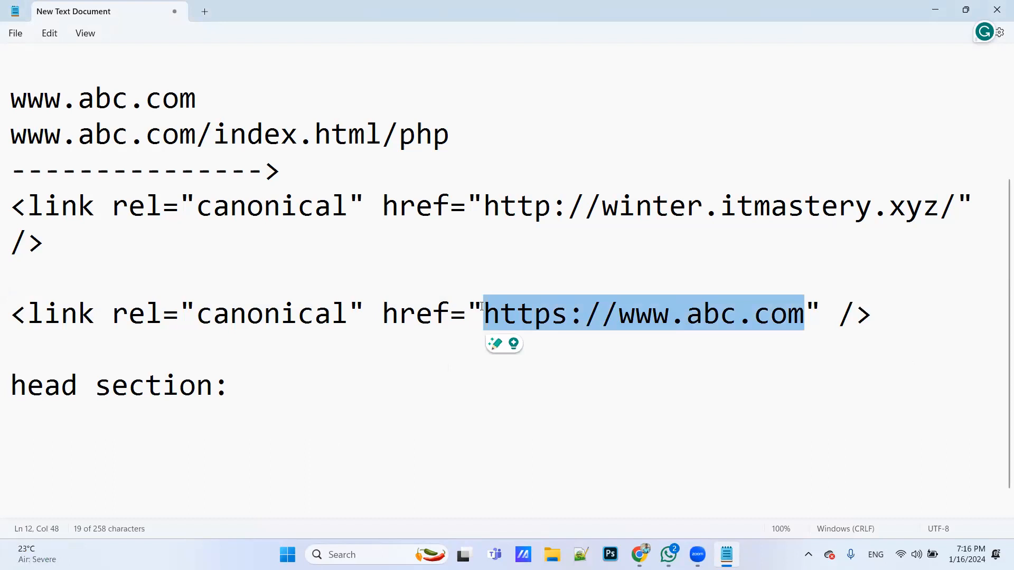
type("enter page url")
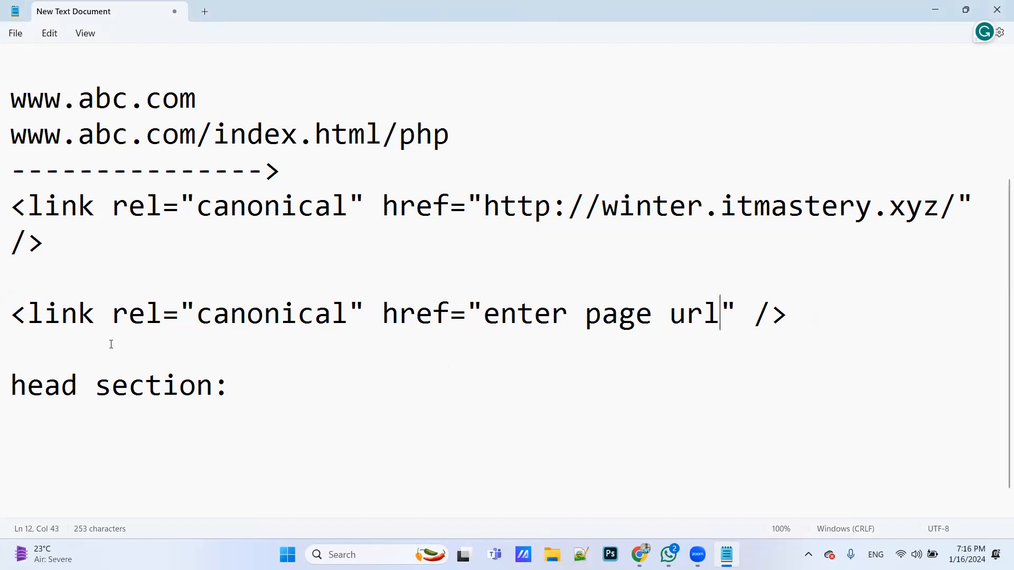
Review the second canonical tag, the head section note, and the tag's URL placeholder
left_click_drag(12, 316, 797, 310)
left_click(713, 362)
left_click(230, 406)
left_click_drag(490, 306, 719, 319)
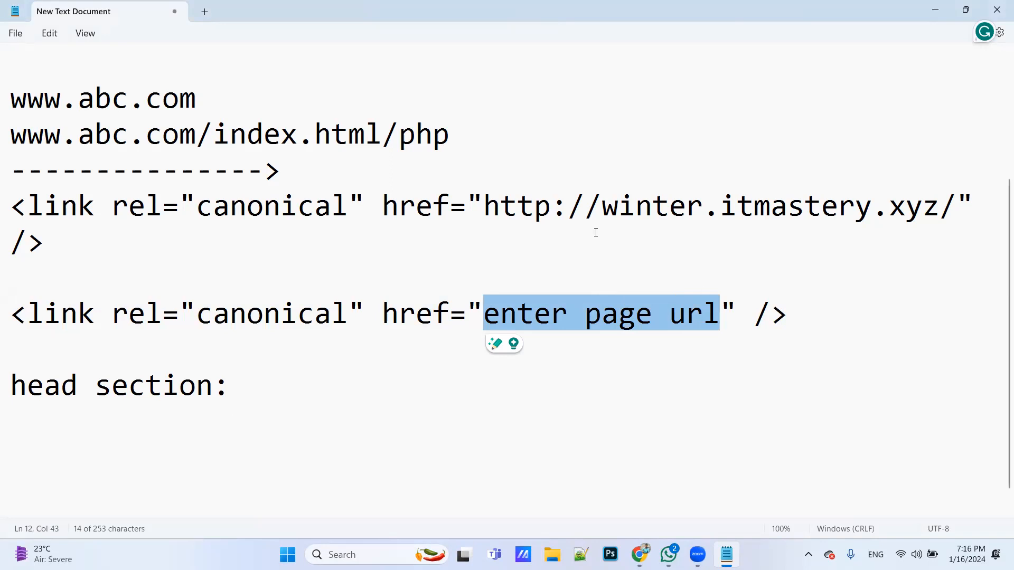
Switch to Chrome and show the source of the graphic-designing-courses-pune page at 175% zoom
left_click_drag(491, 206, 550, 241)
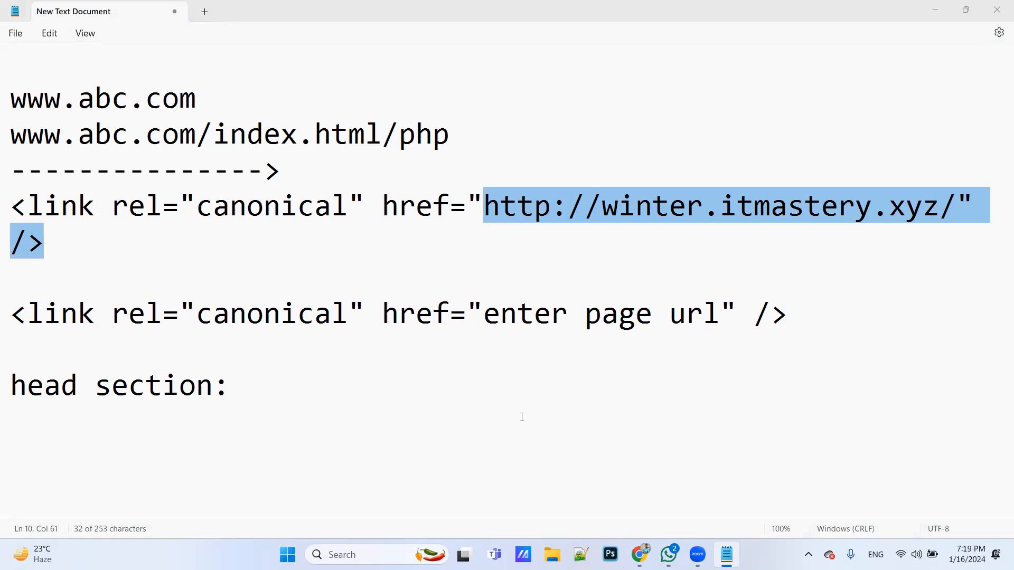
key("alt+Tab")
key("alt+Tab")
key("alt+Tab")
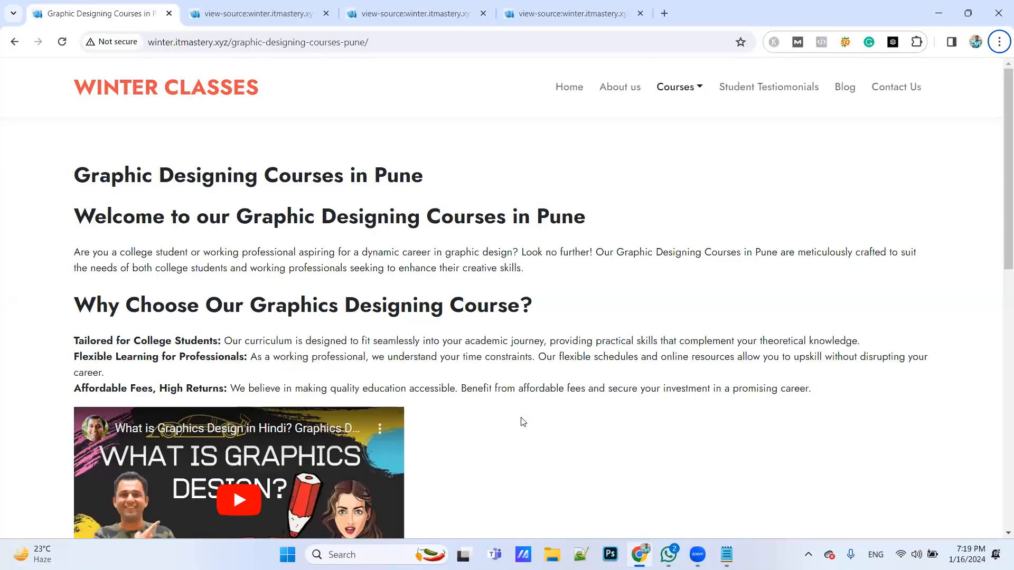
left_click(279, 12)
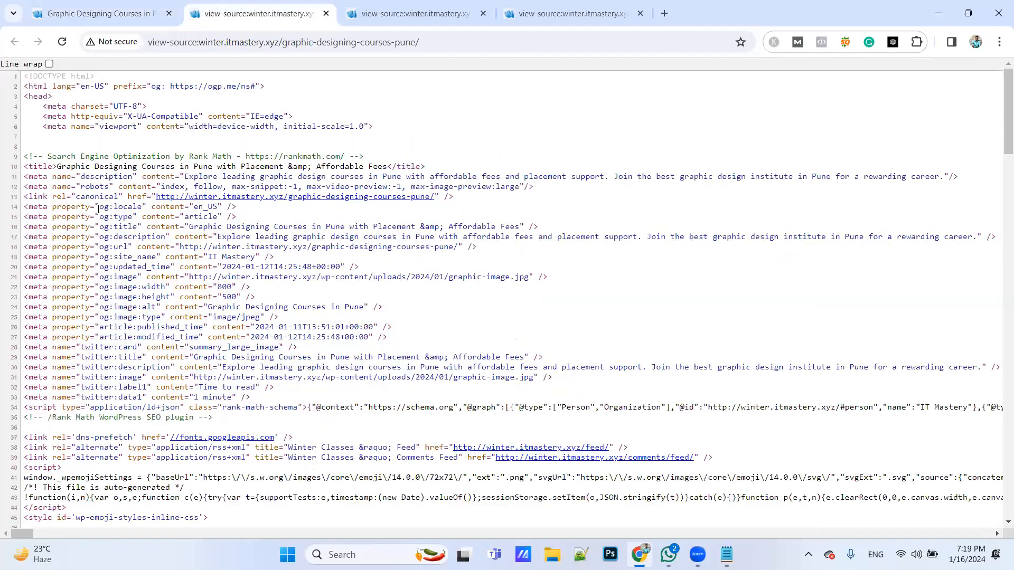
key("ctrl+plus")
key("ctrl+plus")
key("ctrl+plus")
key("ctrl+plus")
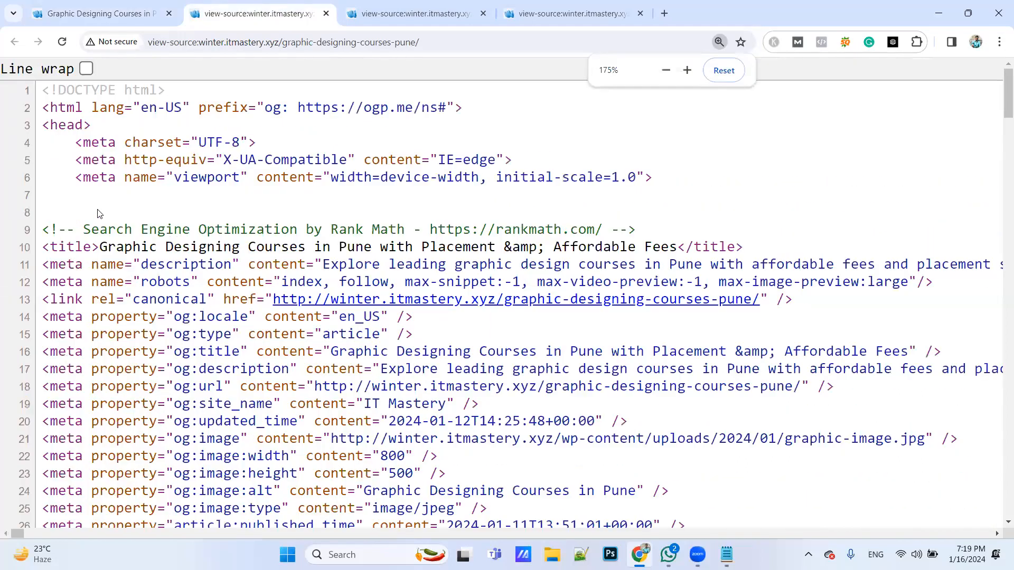
Highlight the opening head tag and the canonical link tag in the page source
left_click_drag(43, 125, 92, 127)
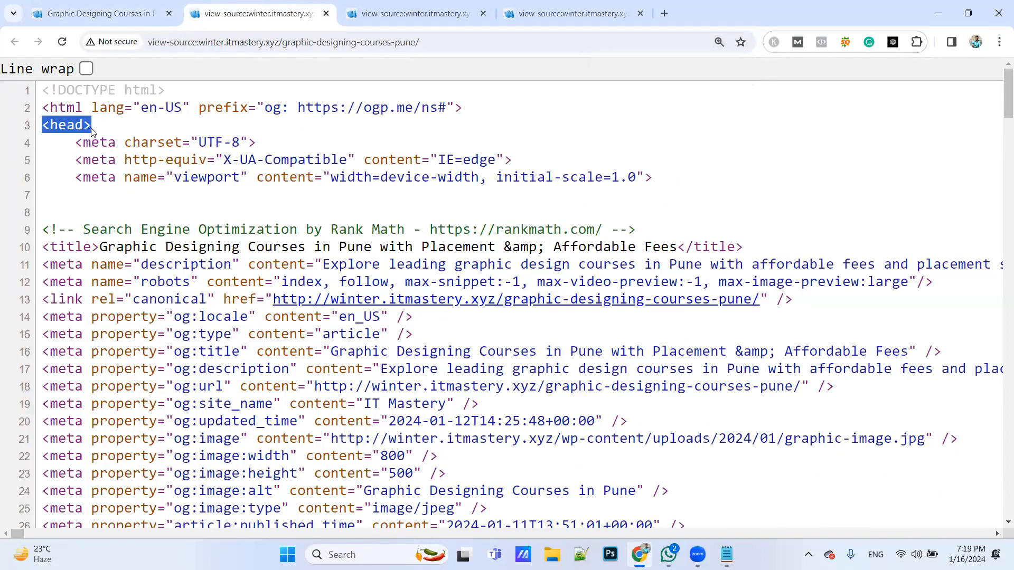
scroll(86, 248, "down", 10)
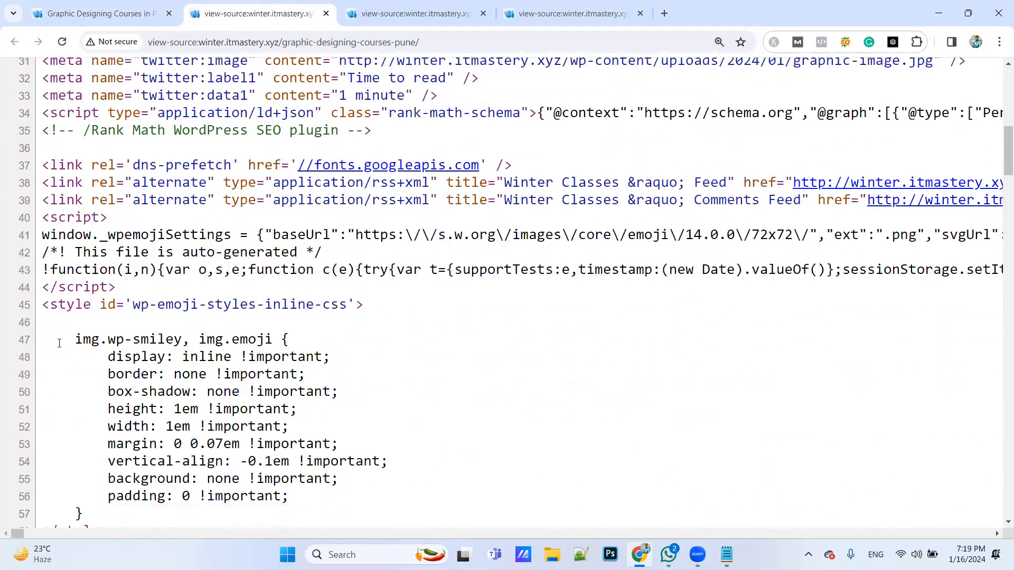
scroll(56, 152, "up", 10)
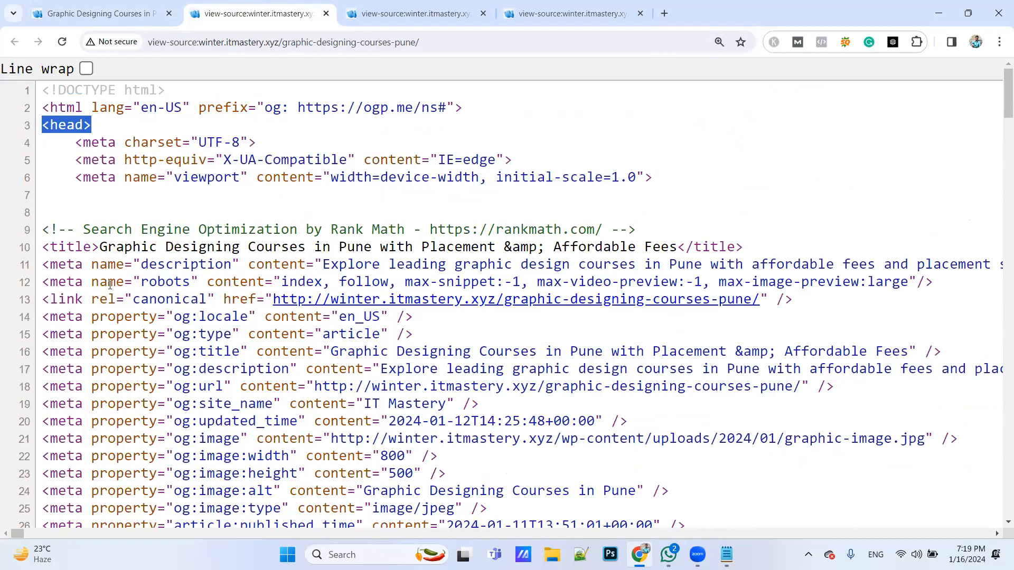
left_click(46, 297)
left_click_drag(45, 297, 768, 299)
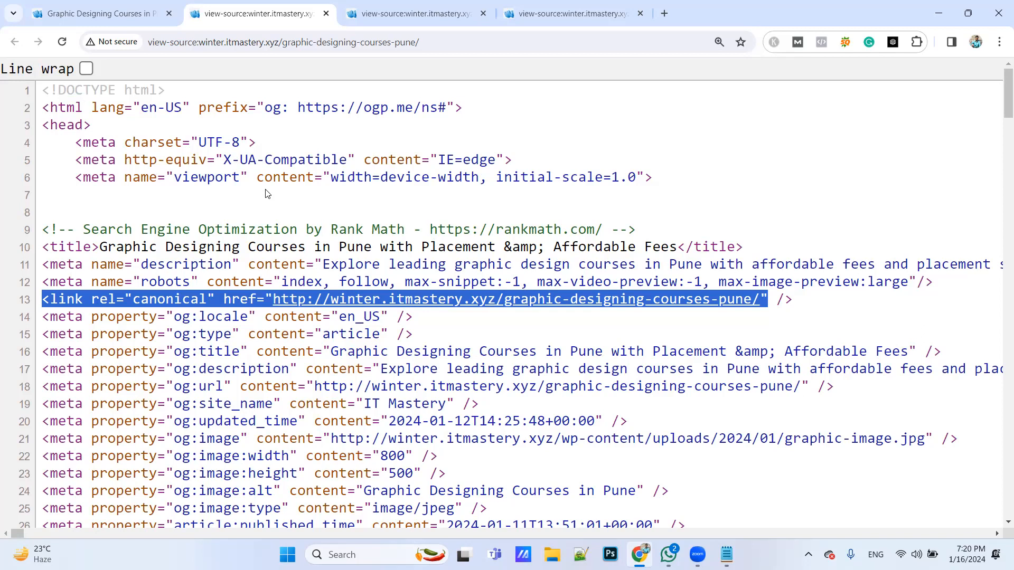
Examine the page source below the canonical tag and return to check where the tag sits relative to the opening head tag
scroll(266, 195, "down", 20)
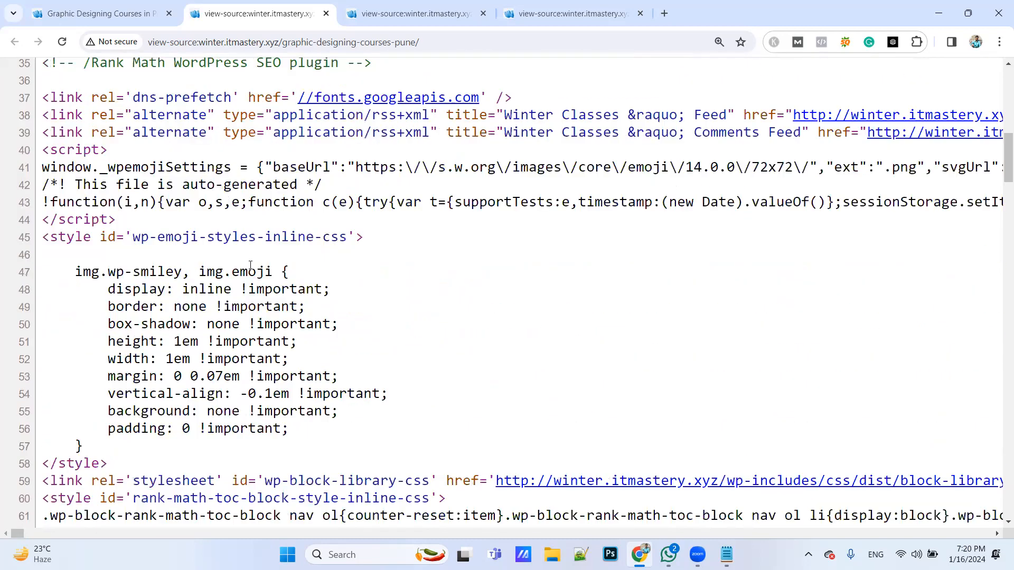
scroll(250, 267, "down", 20)
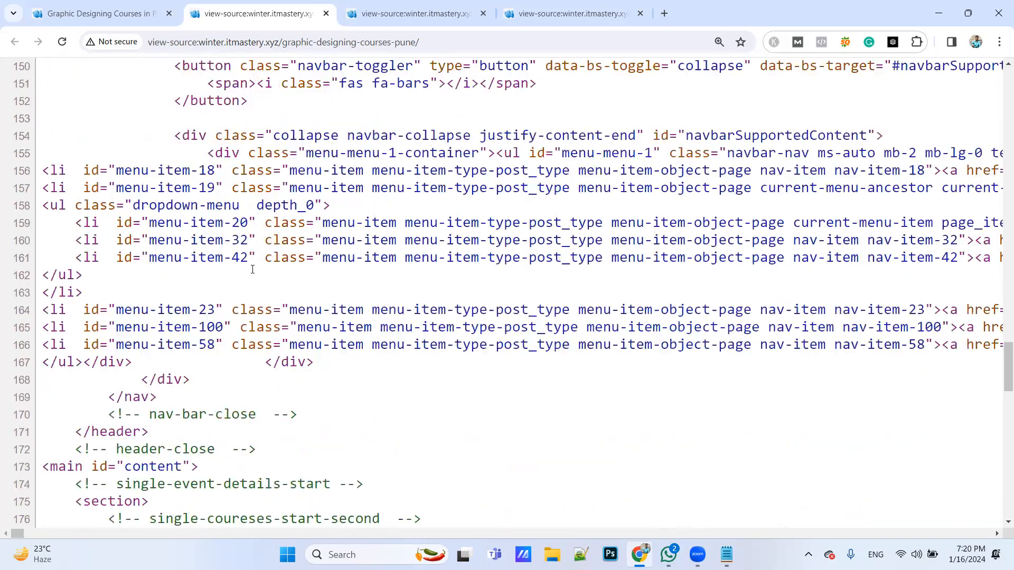
scroll(252, 268, "up", 15)
scroll(253, 269, "up", 18)
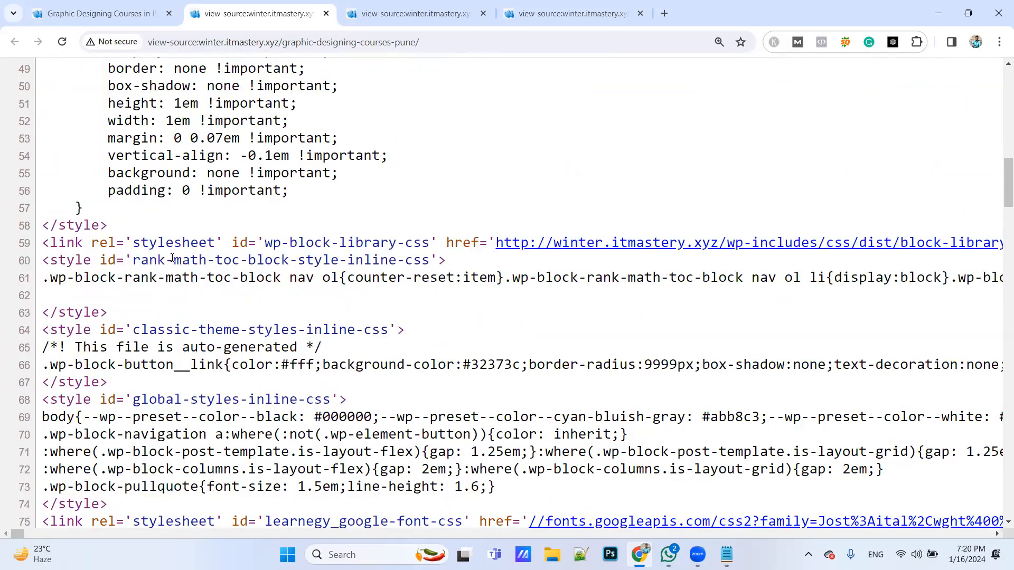
scroll(252, 269, "up", 8)
scroll(172, 258, "up", 7)
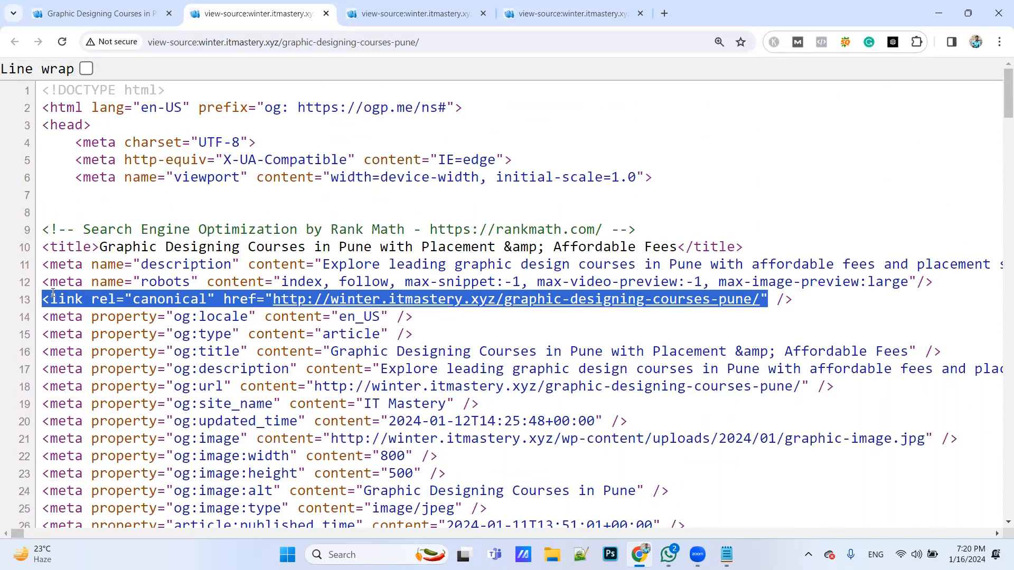
left_click(93, 131)
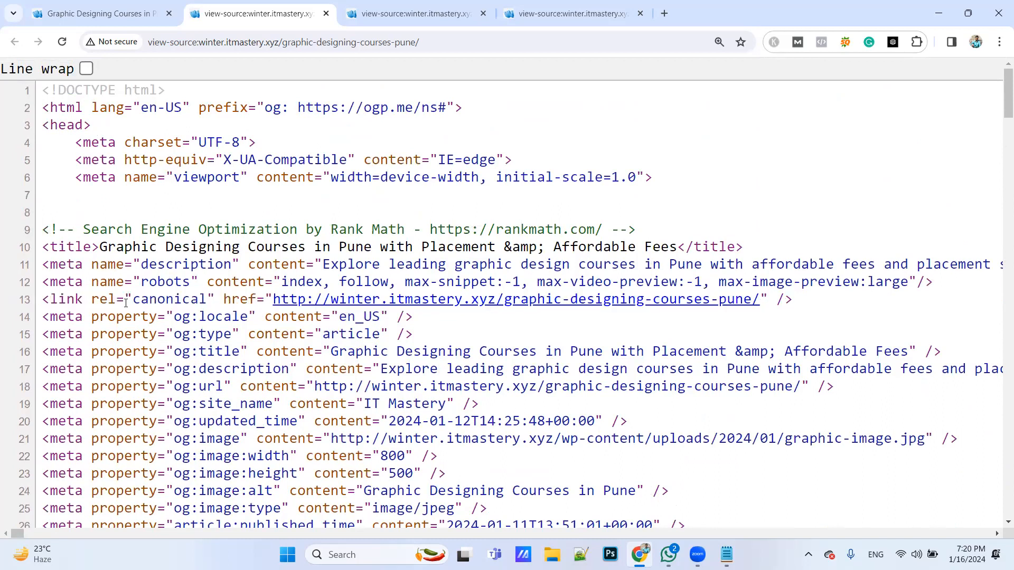
scroll(138, 408, "down", 6)
scroll(139, 408, "down", 15)
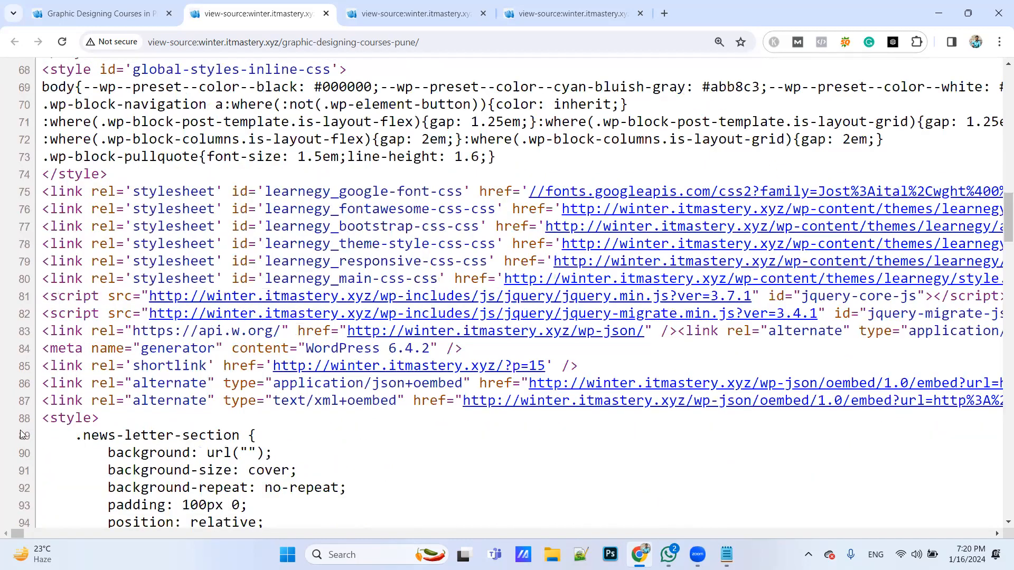
scroll(141, 408, "up", 6)
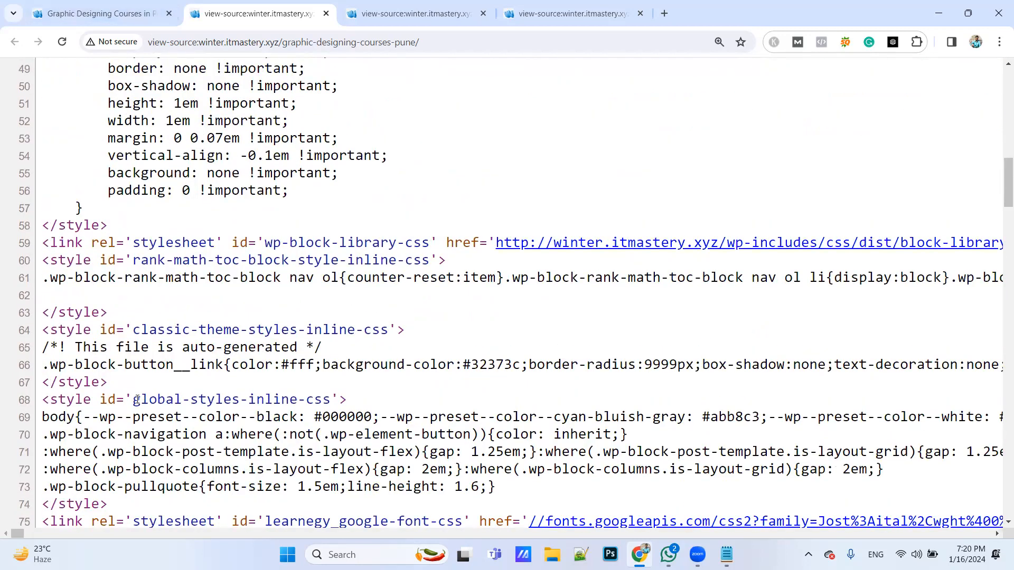
scroll(137, 402, "up", 11)
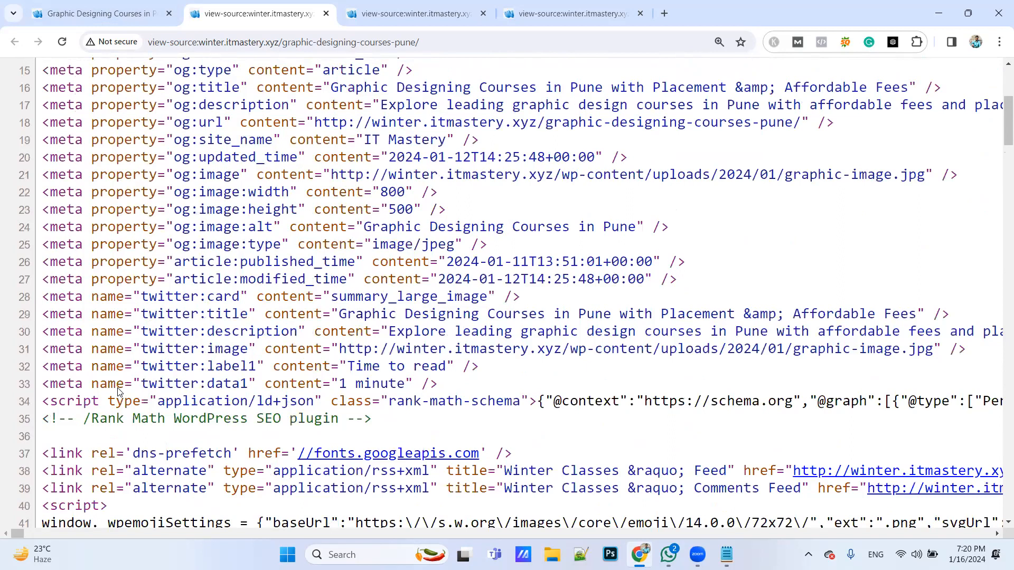
scroll(120, 386, "up", 4)
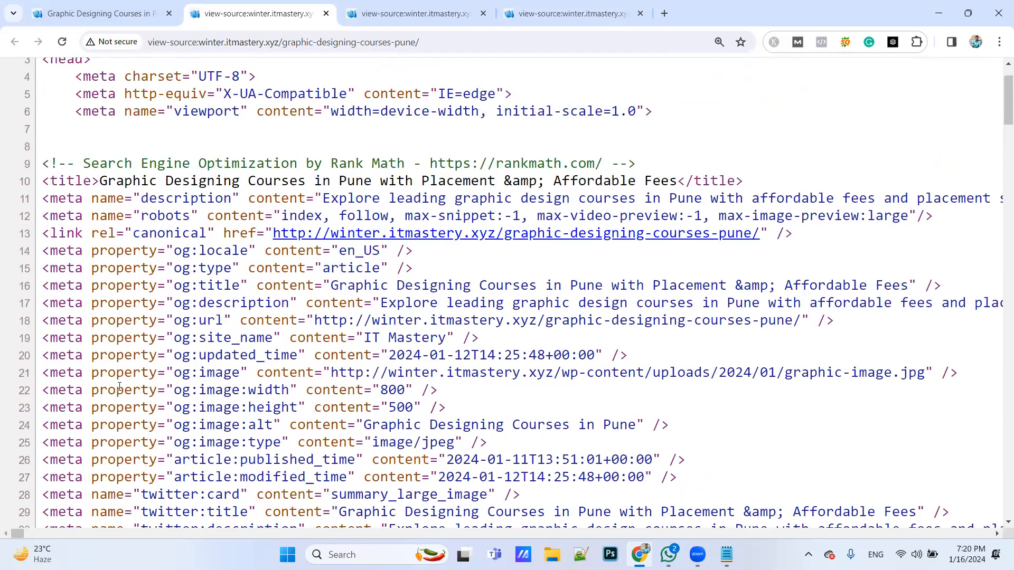
scroll(237, 197, "up", 2)
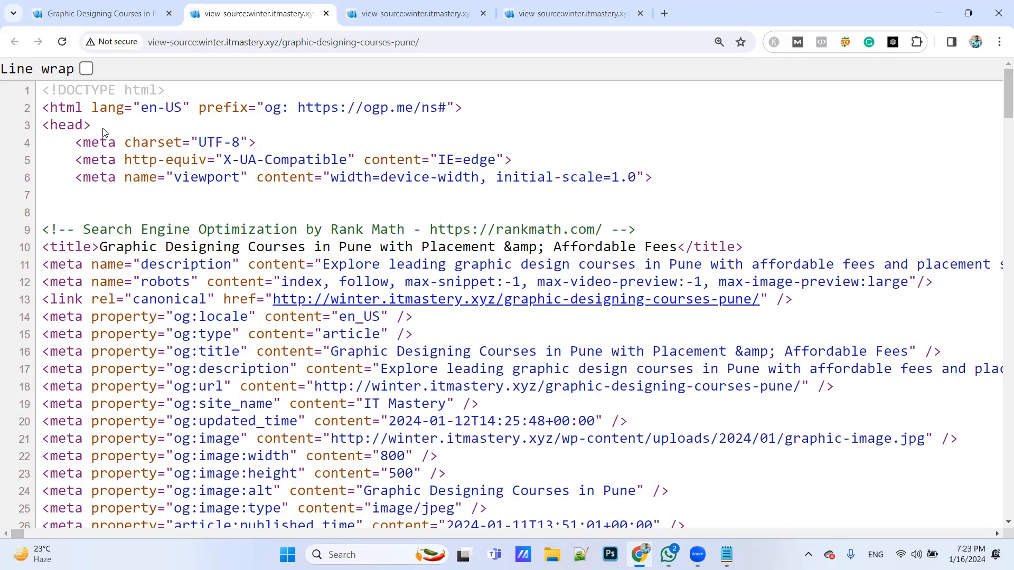
key("alt+Tab")
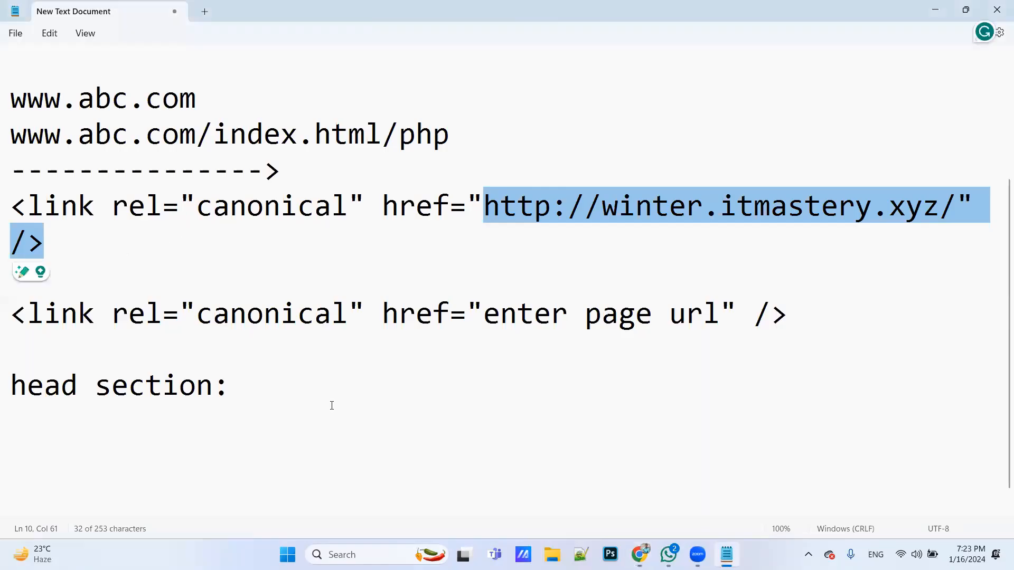
left_click(332, 405)
key("alt+Tab")
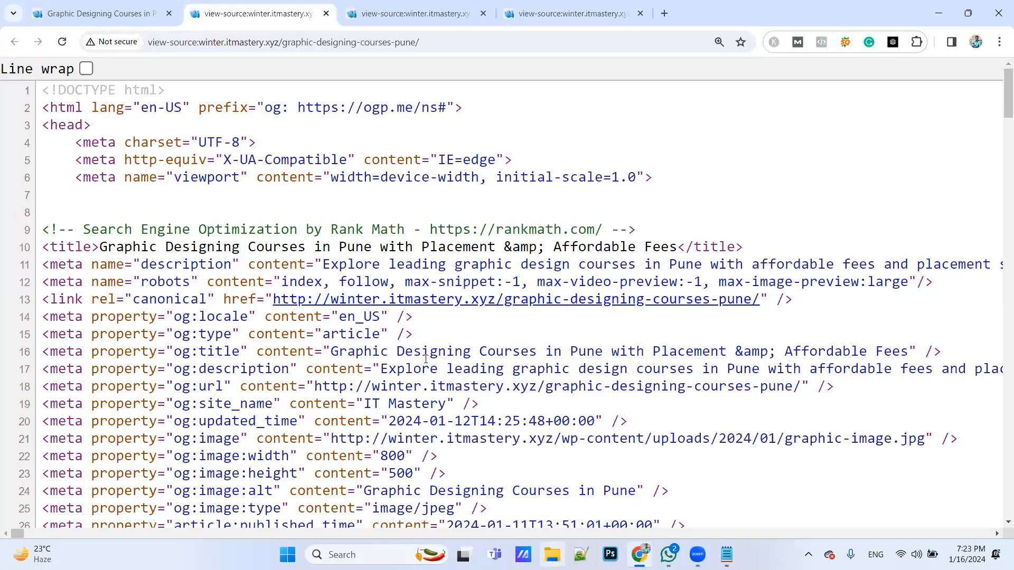
Open the "seo audit report" workbook from "intership material" inside "digital marketing" on drive D, and enlarge its first sheet to 120%
key("super+e")
left_click(68, 464)
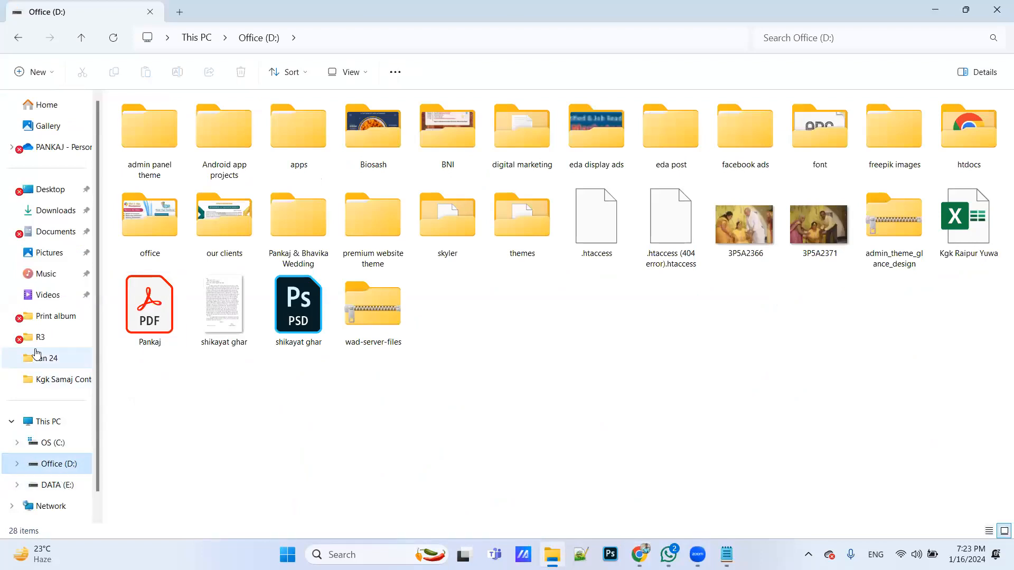
double_click(522, 136)
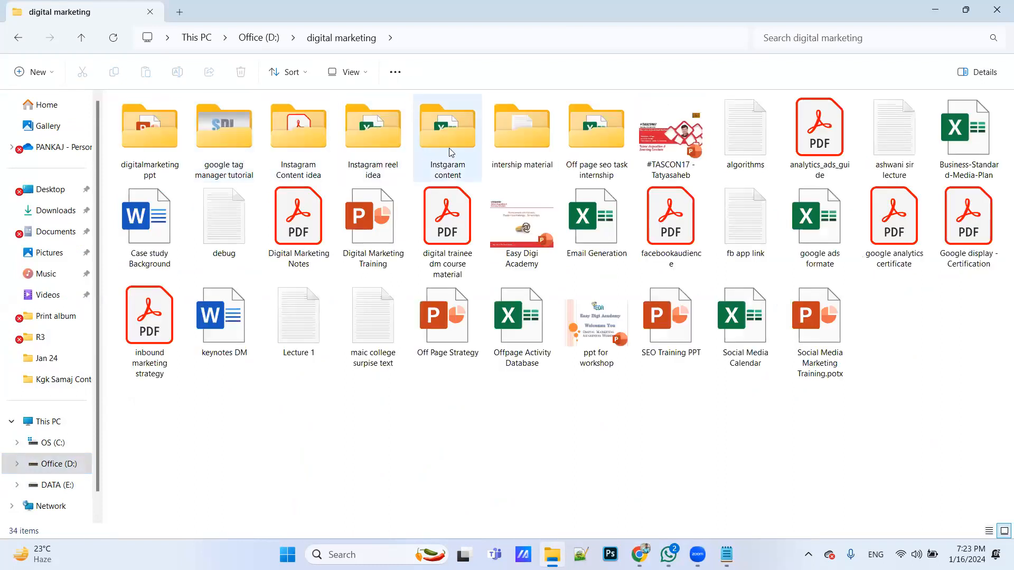
double_click(516, 154)
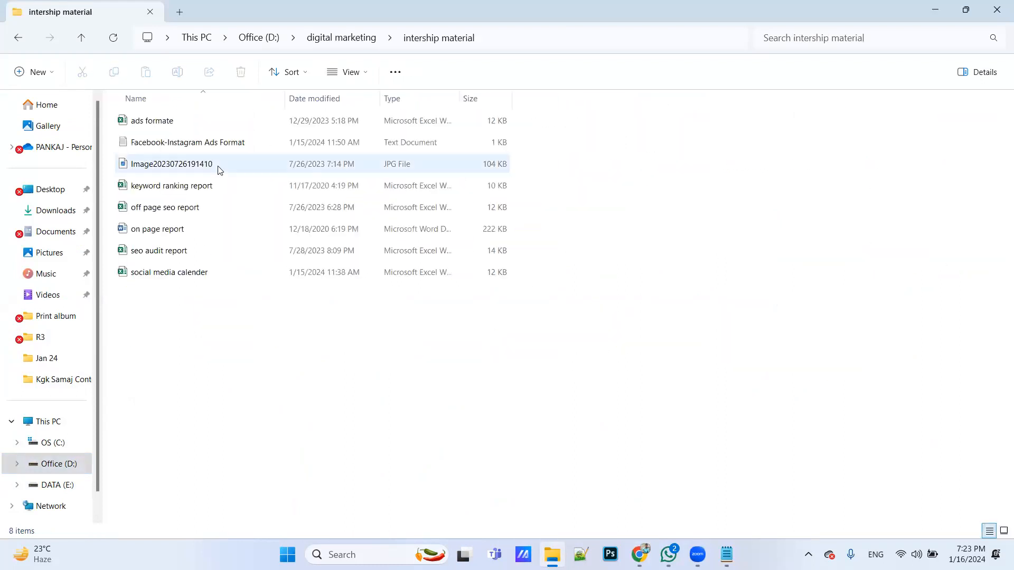
double_click(209, 254)
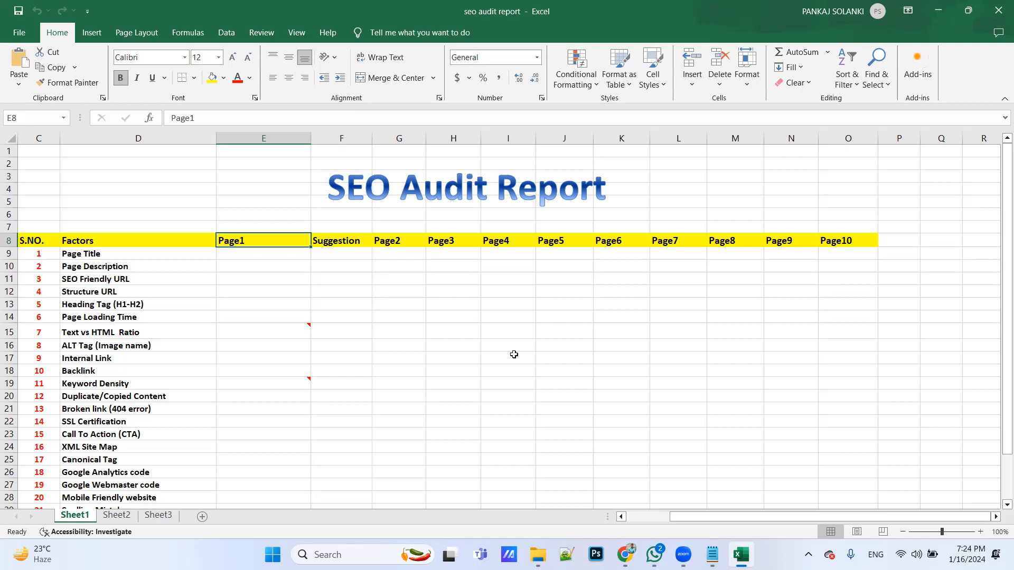
left_click(982, 532)
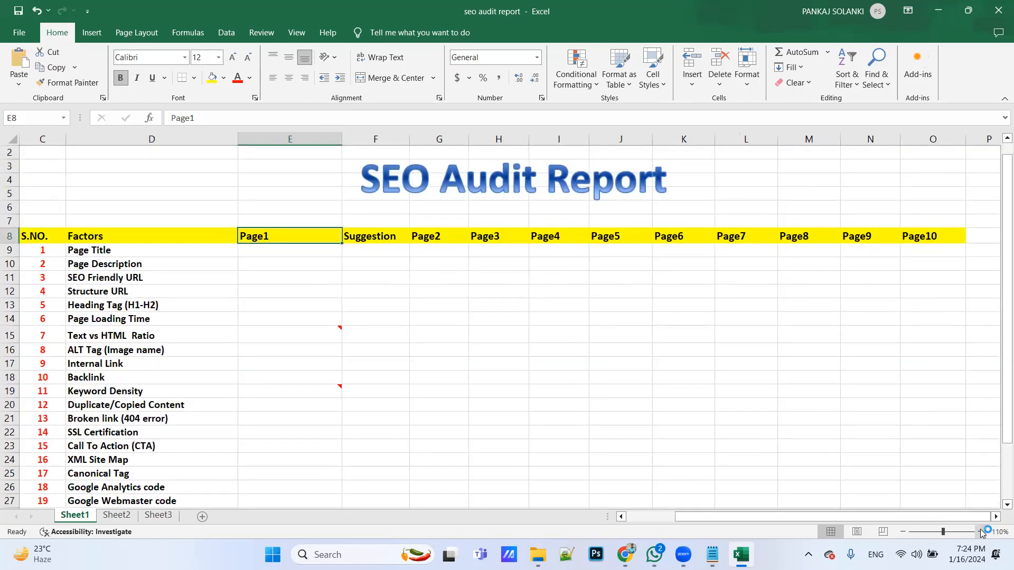
left_click(982, 532)
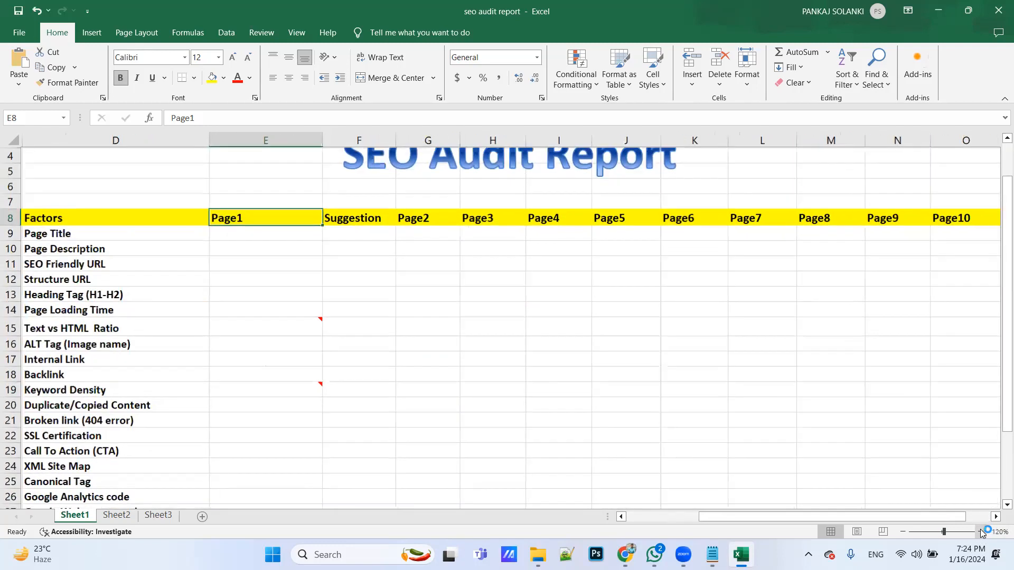
left_click(618, 517)
scroll(544, 441, "up", 1)
left_click_drag(685, 519, 660, 523)
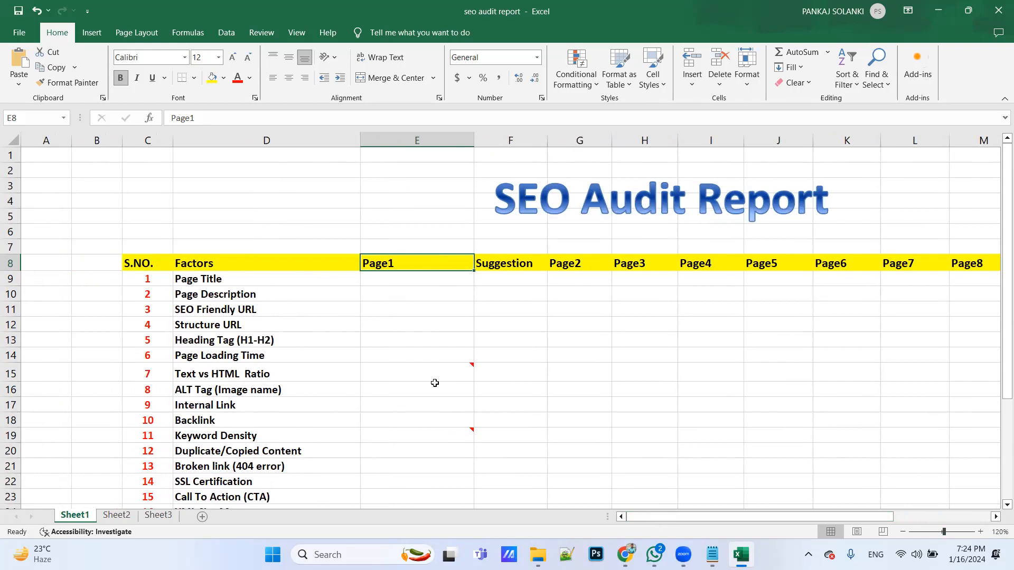
Switch to Chrome and view the Graphic Designing Courses in Pune page at 110% zoom
key("alt+Tab")
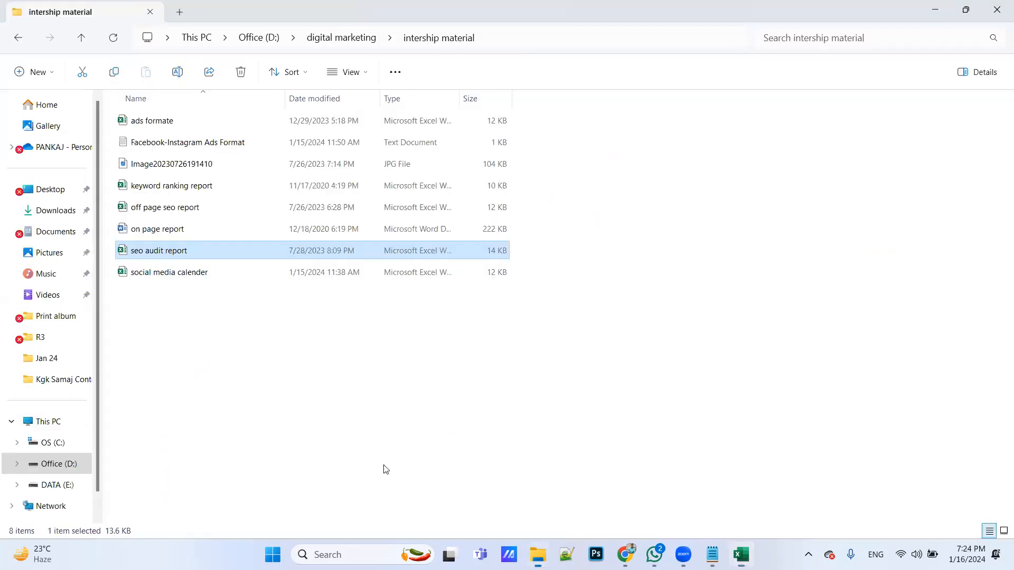
key("alt+Tab")
key("alt+Tab")
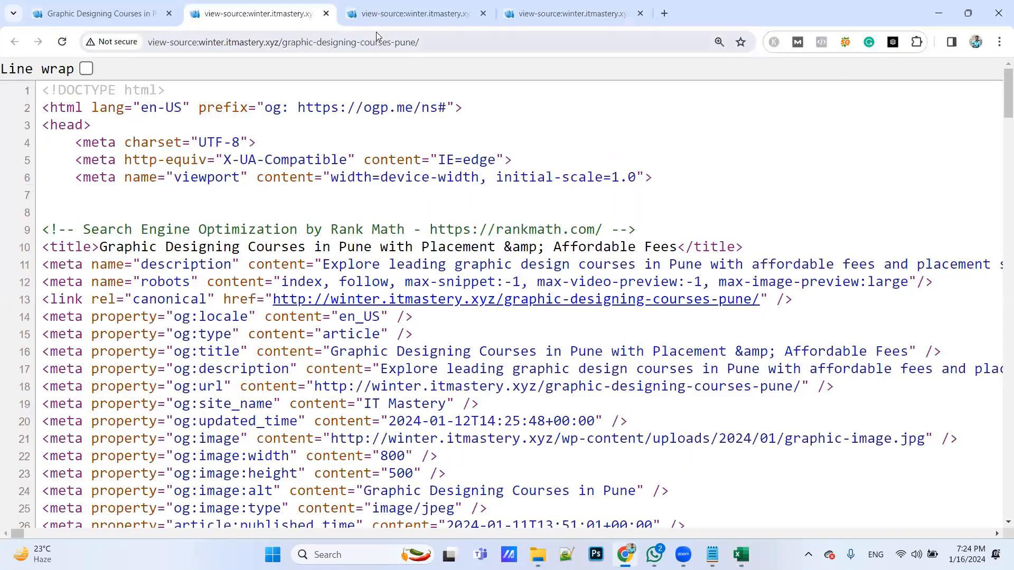
left_click(95, 14)
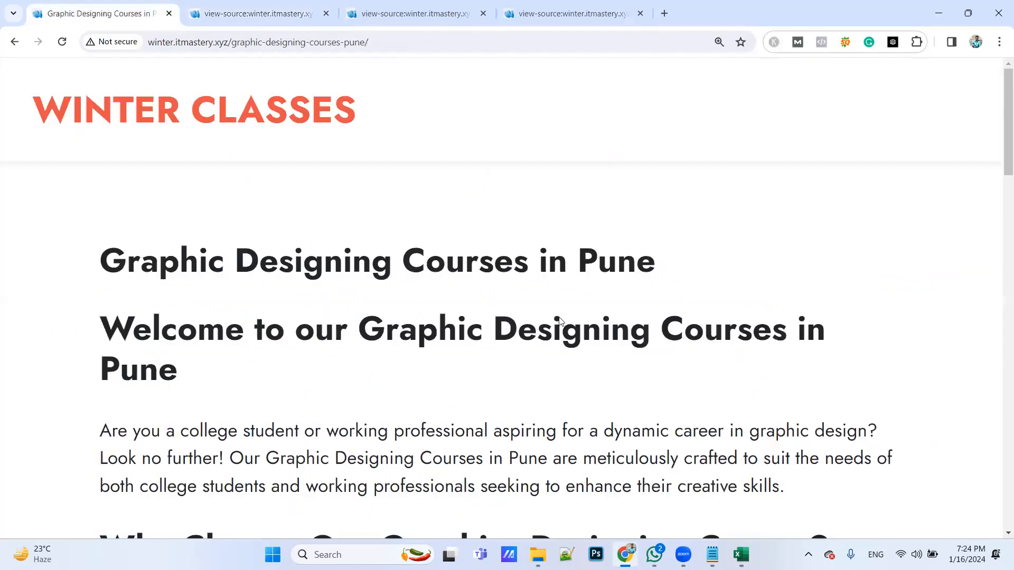
key("ctrl+minus")
key("ctrl+minus")
key("ctrl+minus")
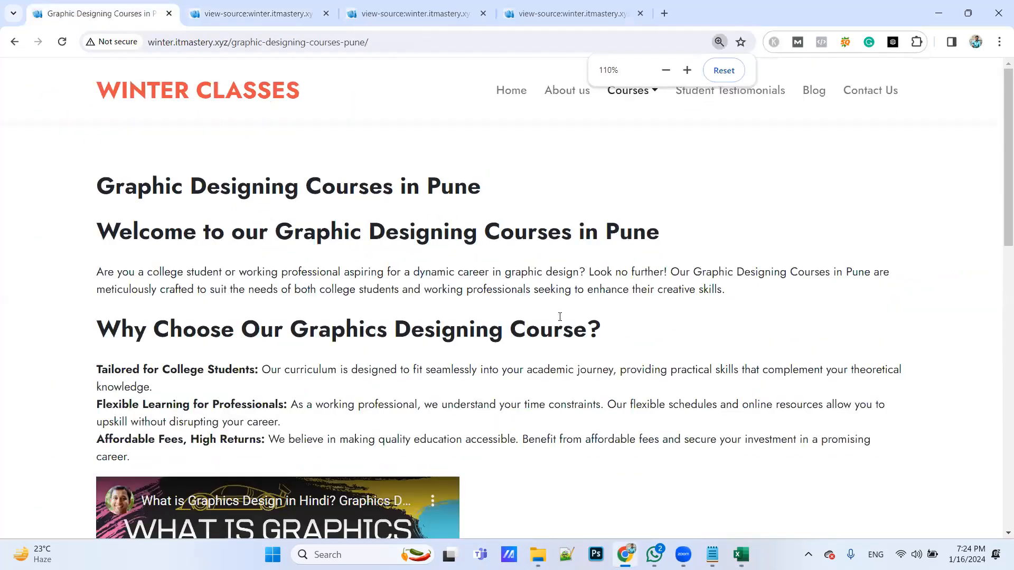
Switch to the SEO audit report in Excel, rename the Page1 column header as "Graphic designing Course", and fit the column width to it
key("alt+Tab")
key("alt+Tab")
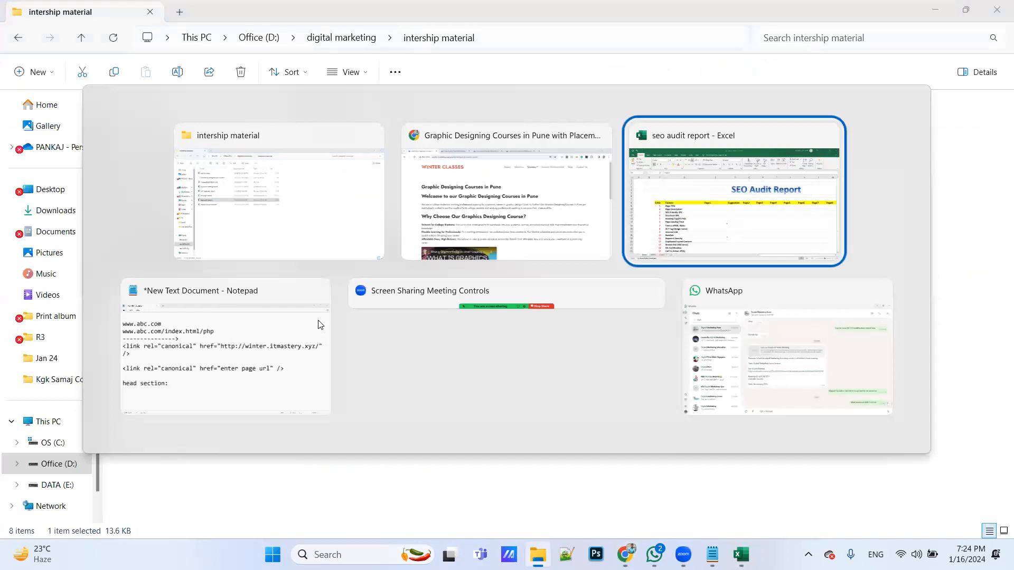
type("G")
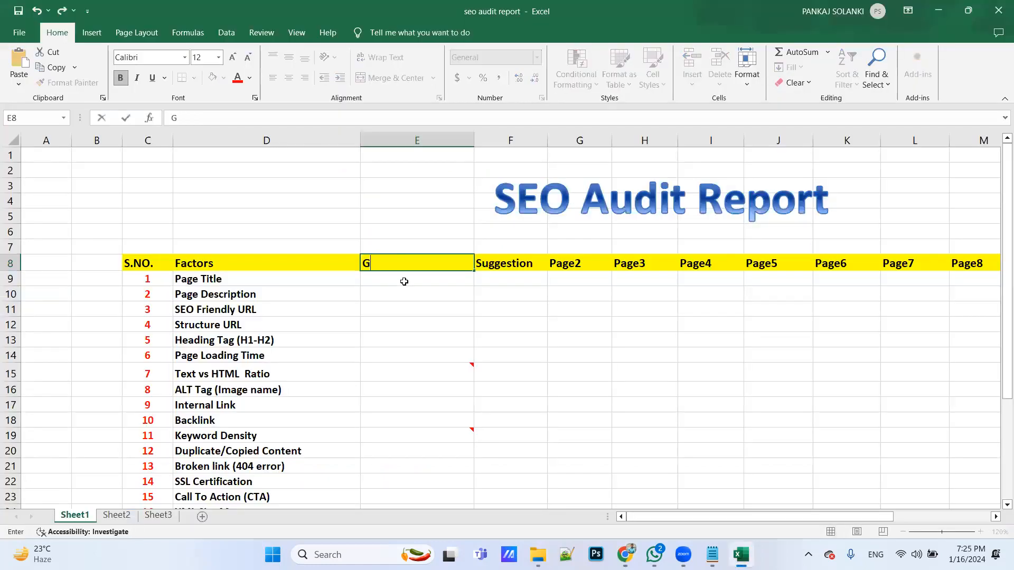
type("raphic")
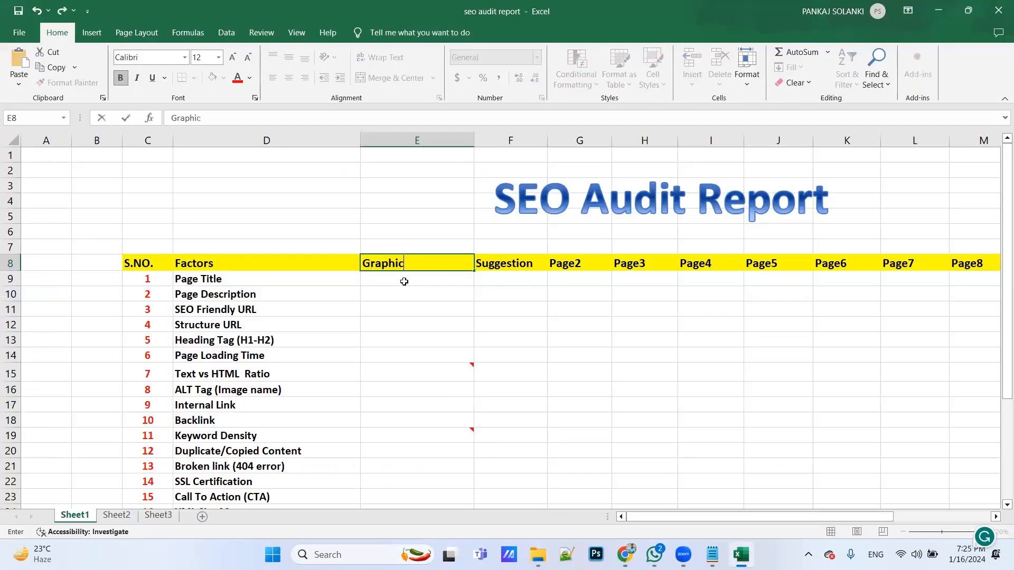
type(" desiginin")
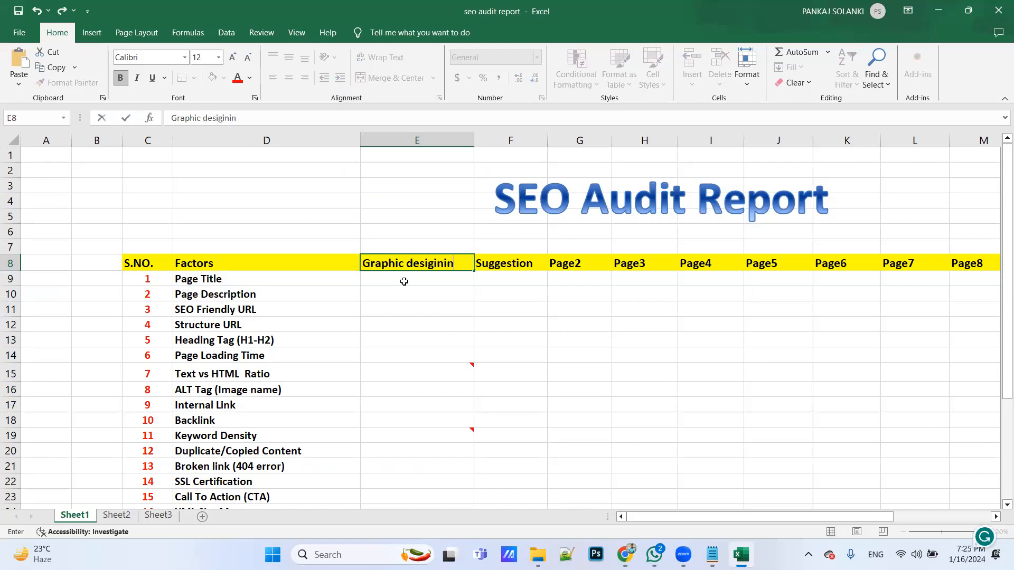
type("g Course")
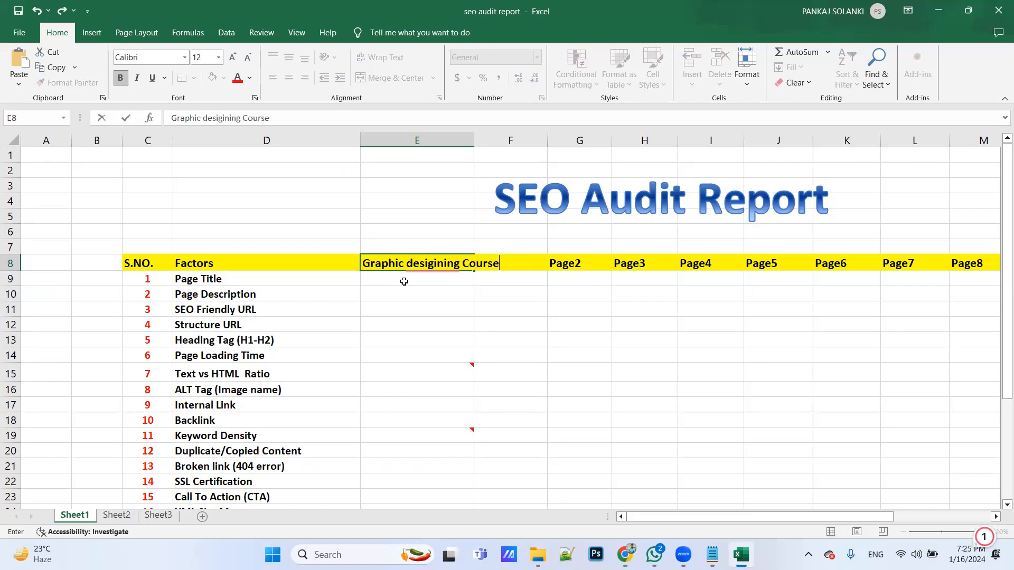
mouse_move(441, 267)
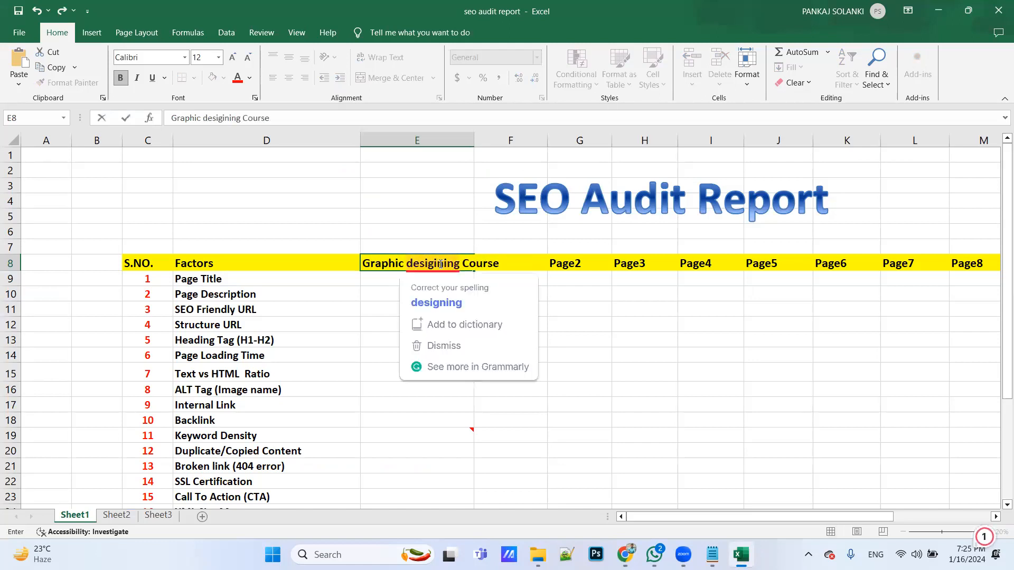
left_click(442, 298)
left_click(477, 140)
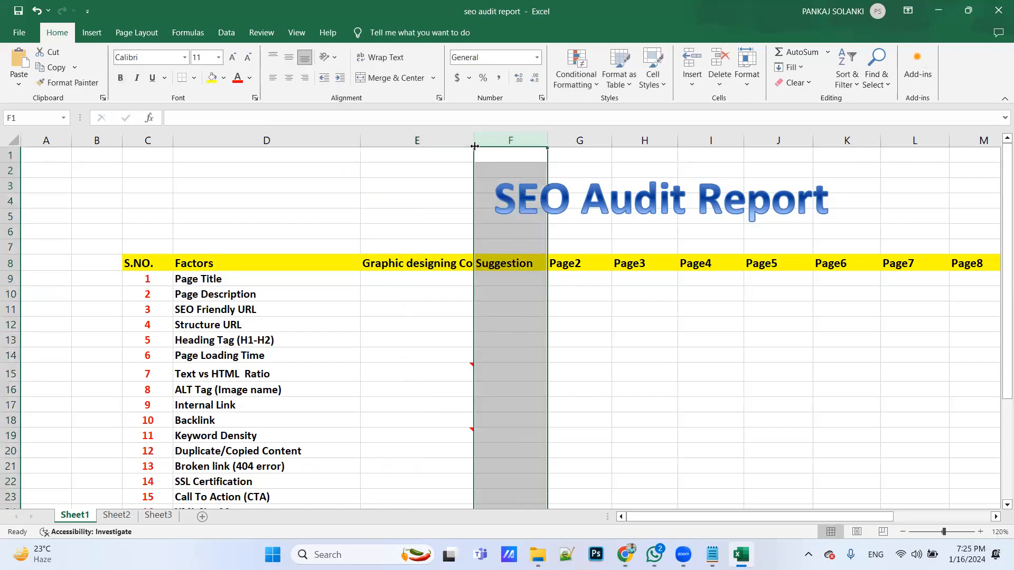
double_click(475, 139)
Review the list of audit factors in the report, starting with the Page Title row
left_click(263, 286)
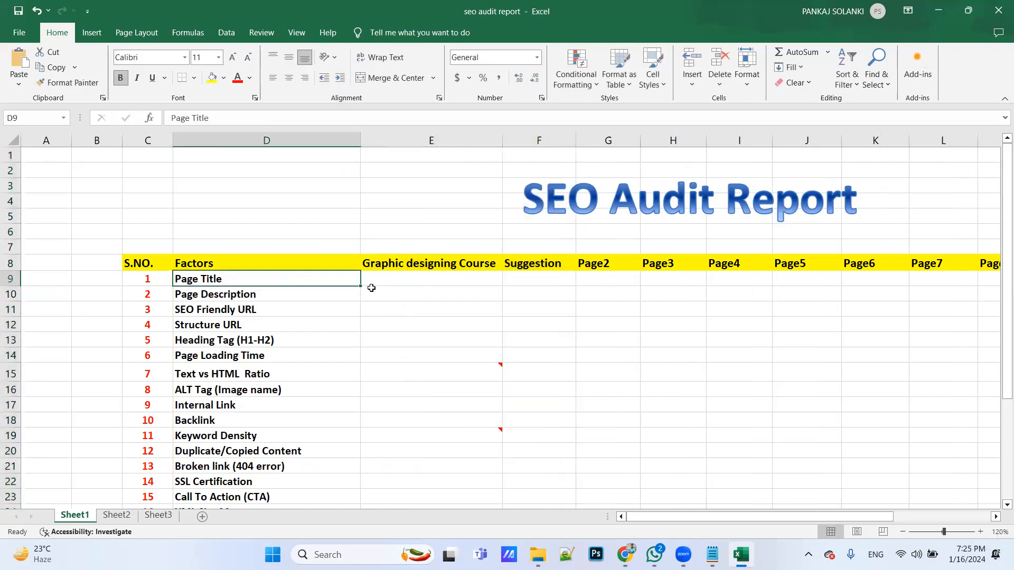
left_click(431, 288)
left_click(433, 276)
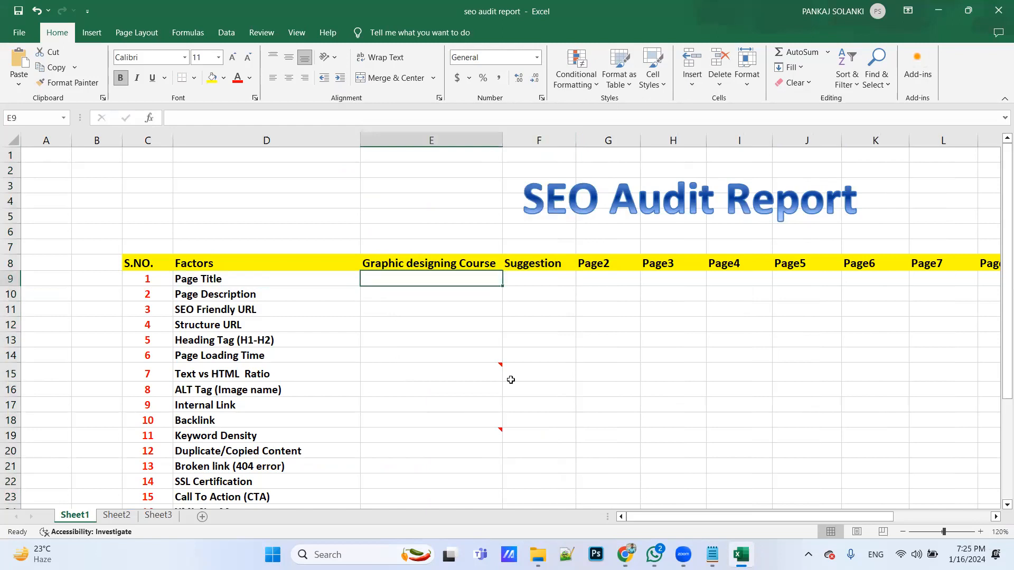
scroll(484, 362, "down", 1)
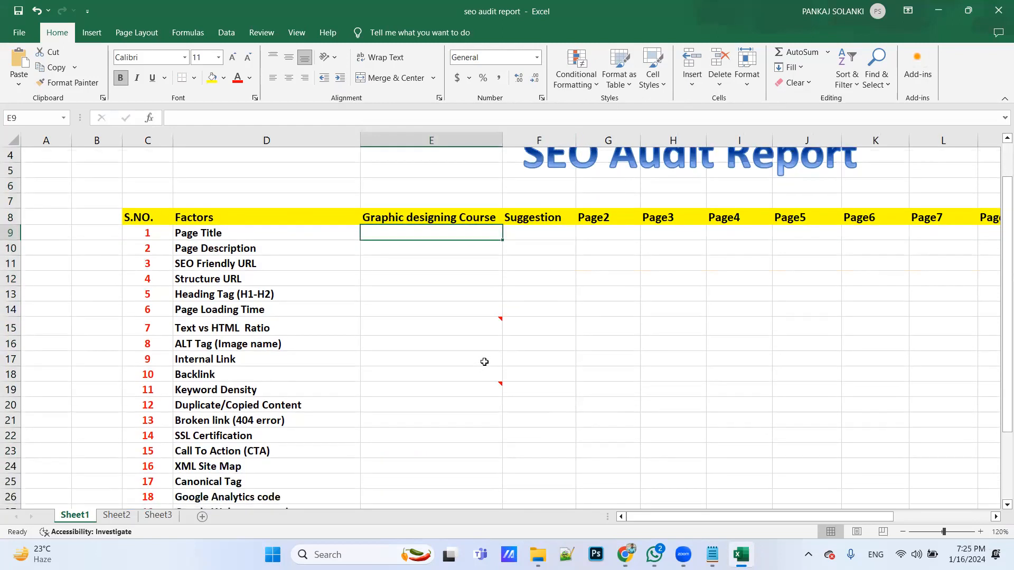
left_click(268, 231)
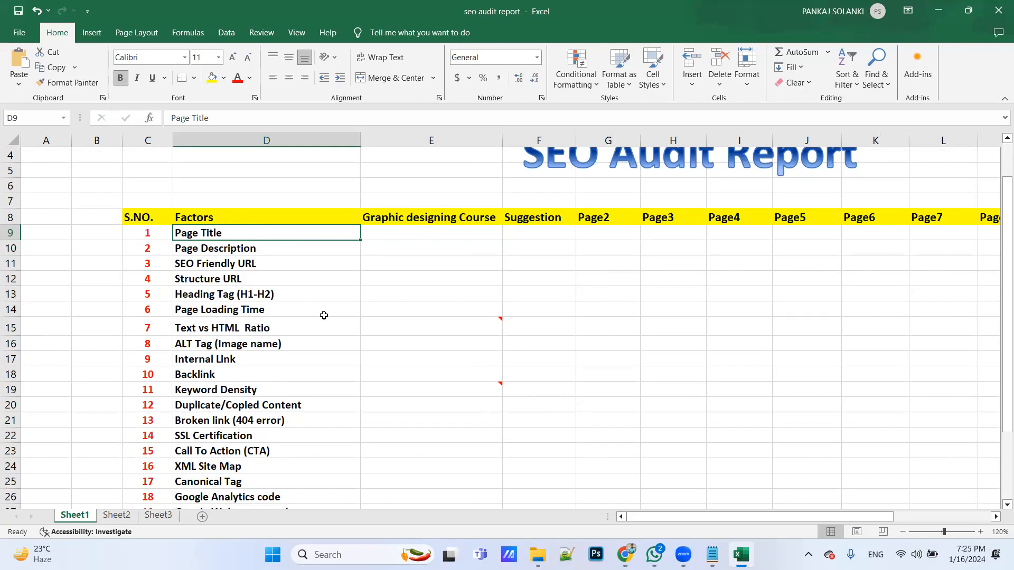
Switch to Chrome and close the three old page source tabs, keeping the Graphic Designing Courses in Pune page open
key("alt+Tab")
key("alt+Tab")
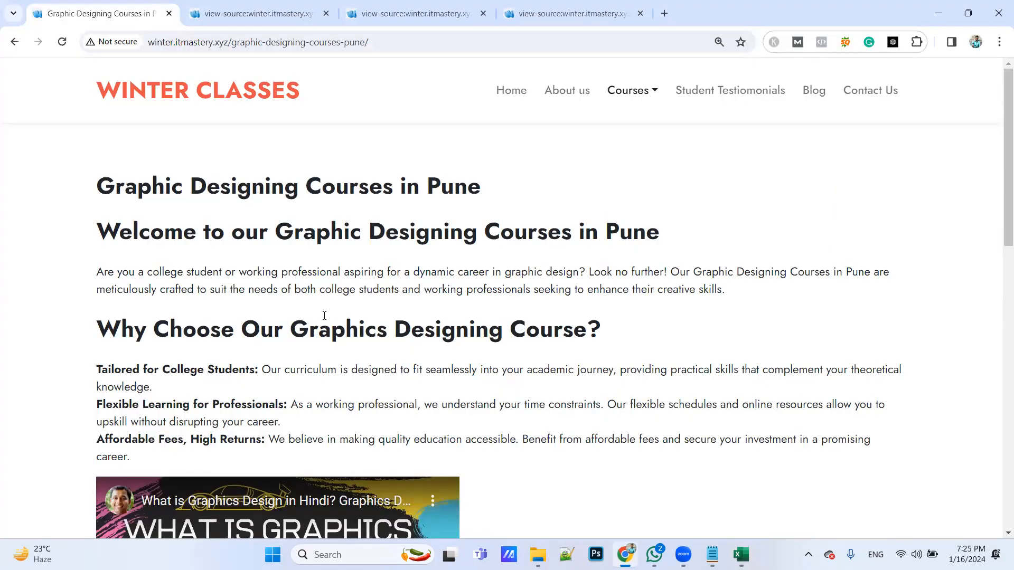
left_click(326, 13)
left_click(327, 14)
left_click(325, 14)
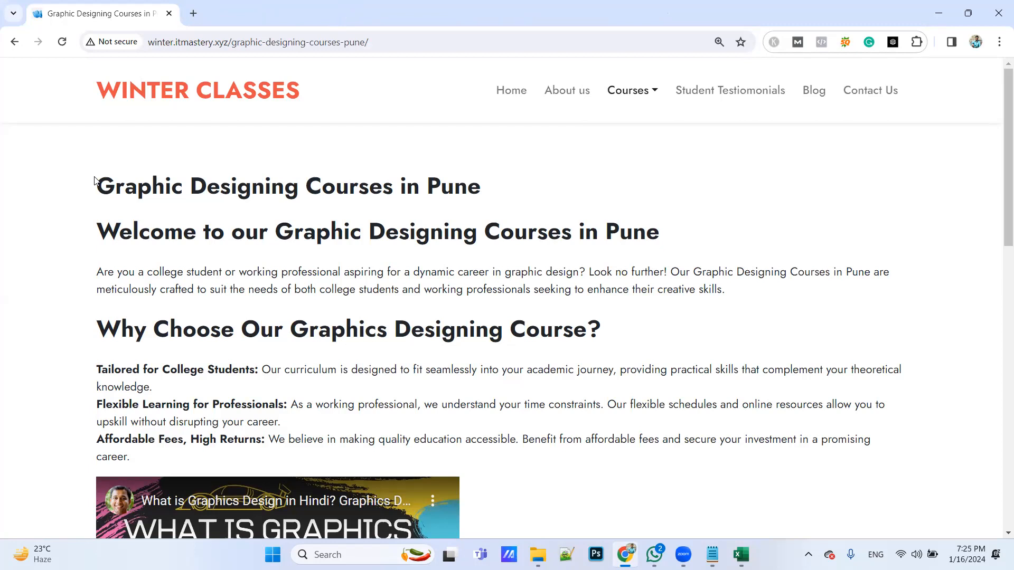
Open the source code of the Graphic Designing Courses in Pune page and enlarge it for reading
key("ctrl+u")
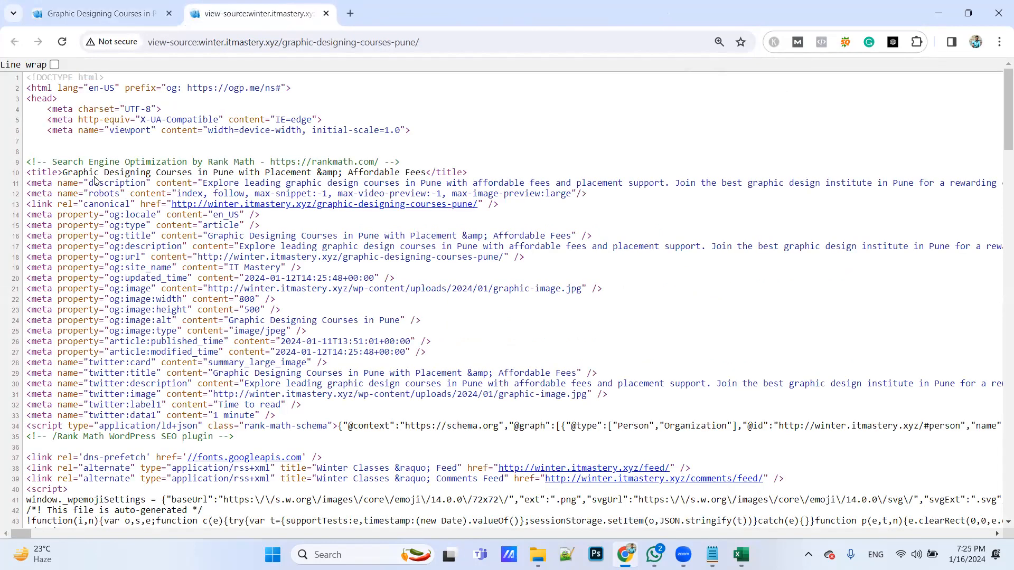
key("ctrl+plus")
key("ctrl+plus")
key("ctrl+plus")
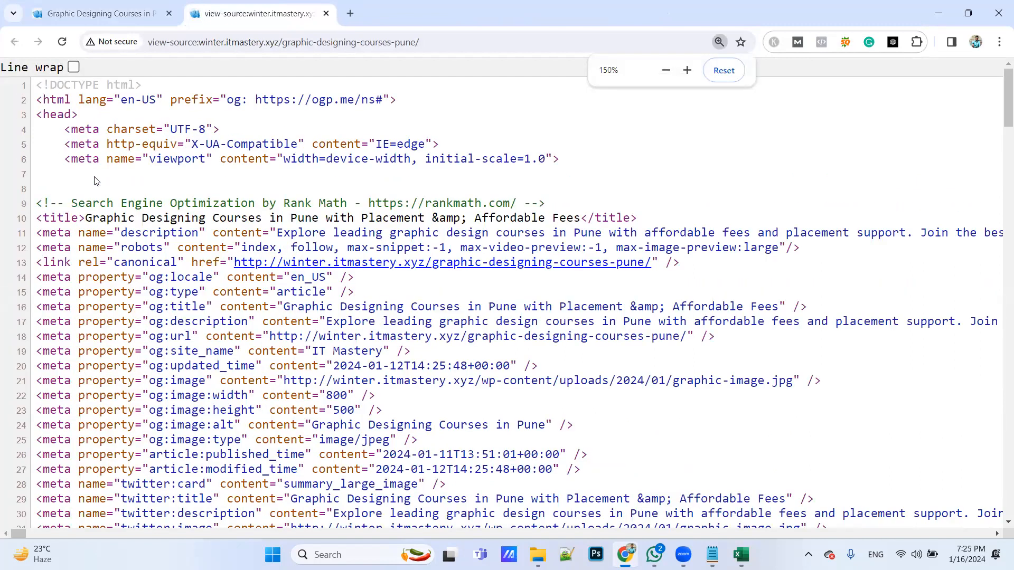
key("ctrl+plus")
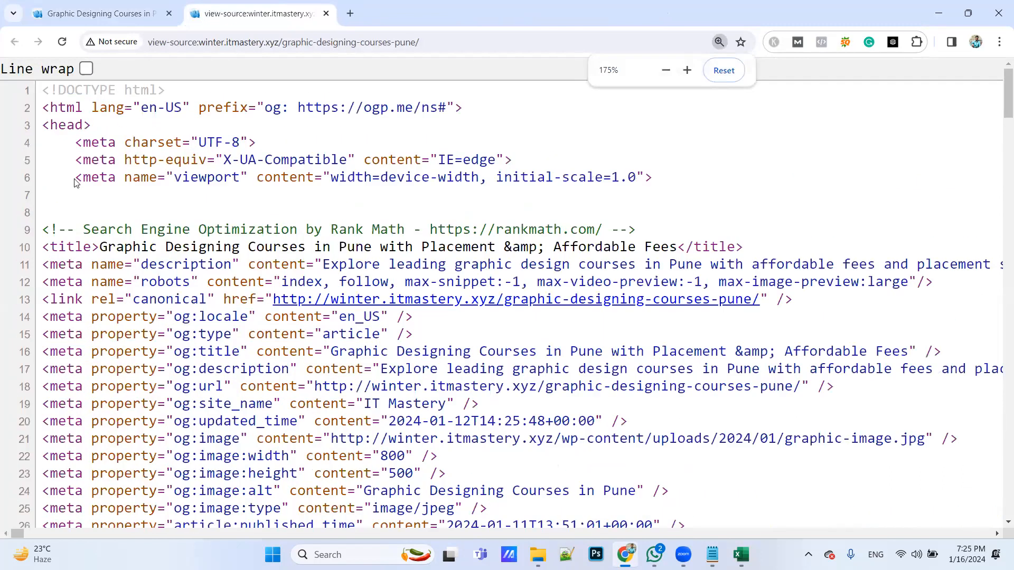
Highlight the page title text inside the title tag of the source code
right_click(43, 246)
left_click(95, 221)
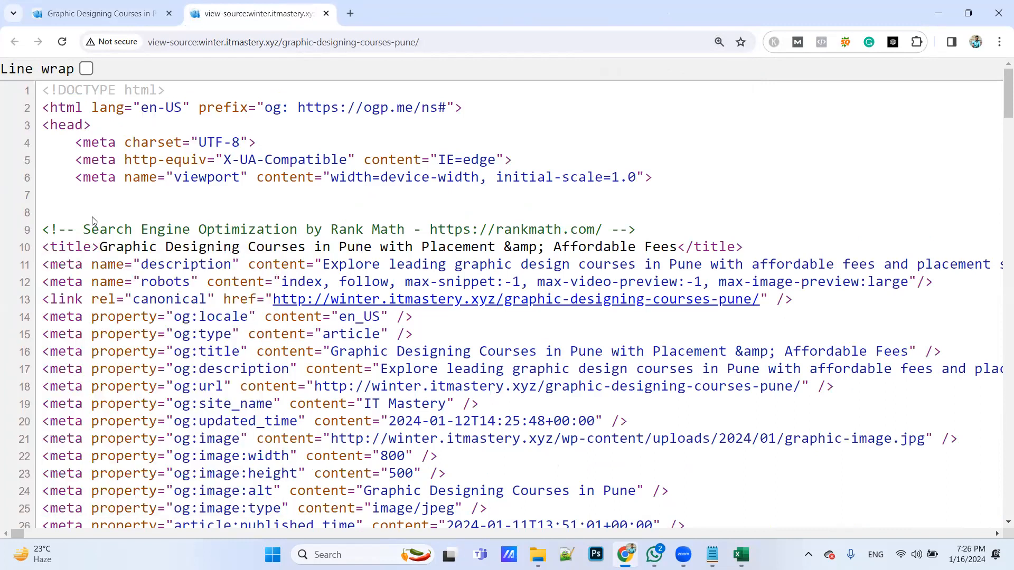
left_click_drag(99, 247, 534, 250)
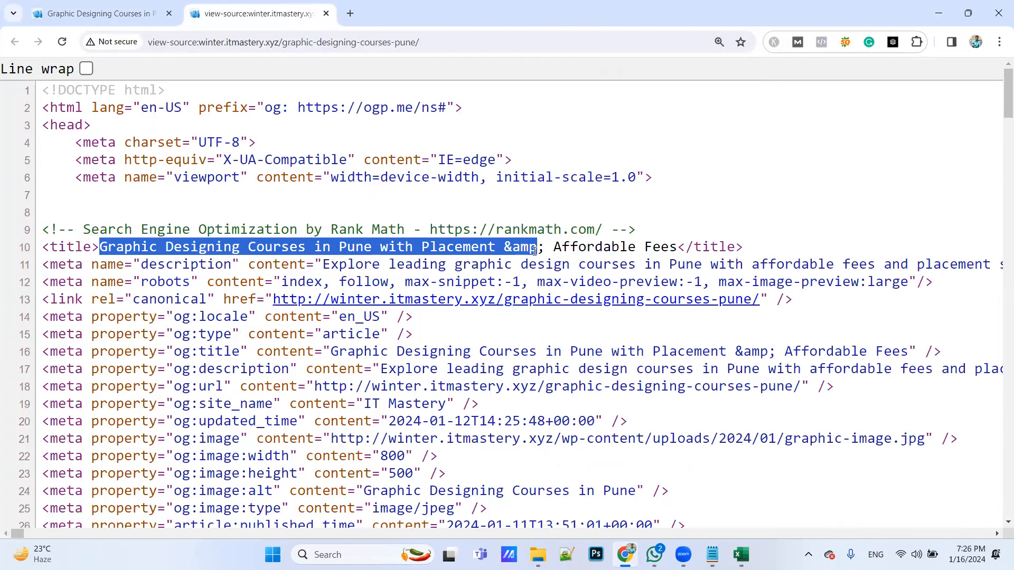
left_click(717, 198)
Switch to the Excel audit report and enter YES for Page Title in the Graphic designing Course column
key("alt+Tab")
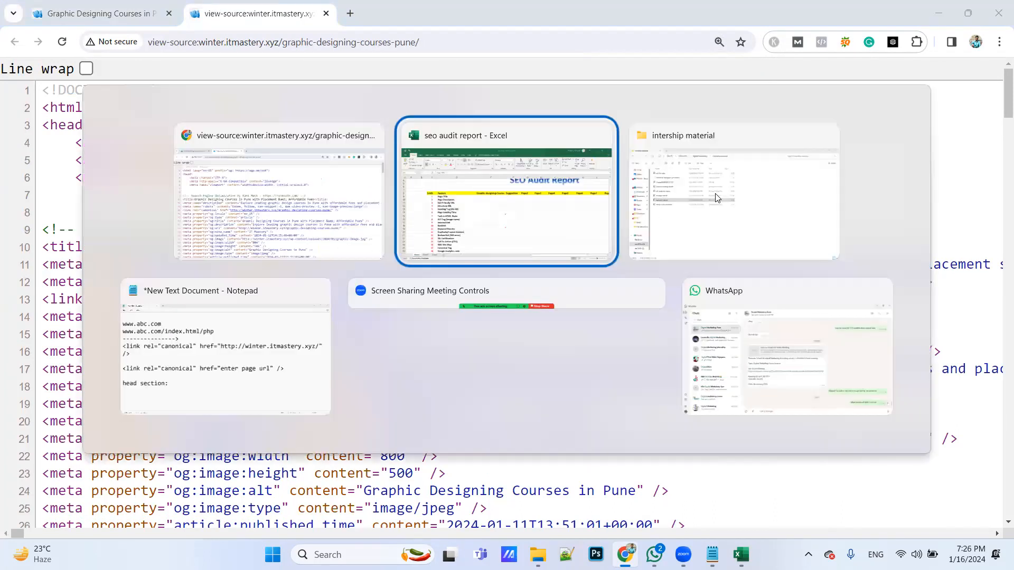
left_click(467, 241)
type("YES")
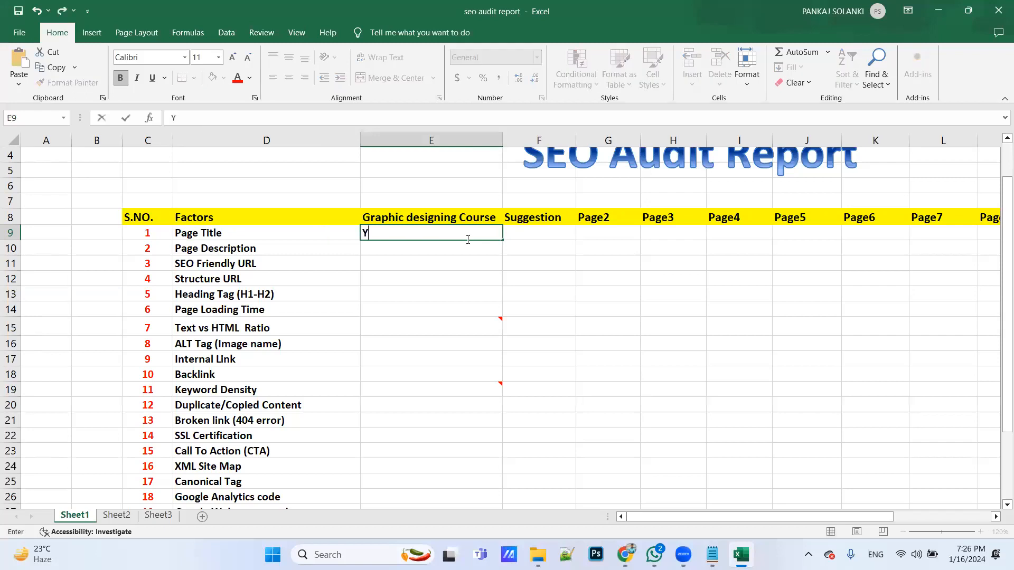
key("Tab")
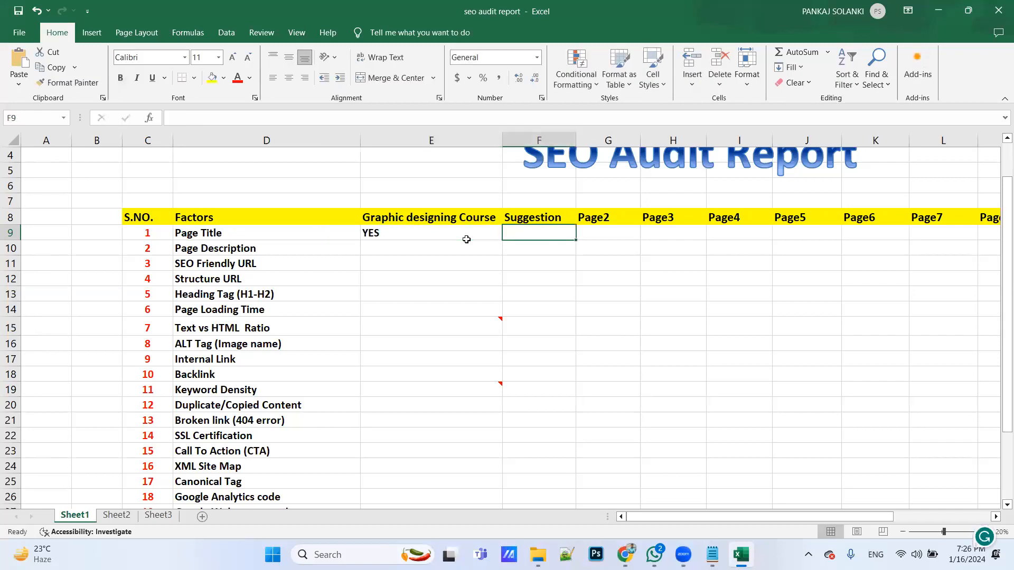
Return to the page source in Chrome and highlight the full title text, from "Graphic Designing Courses" to "Affordable Fees"
key("alt+Tab")
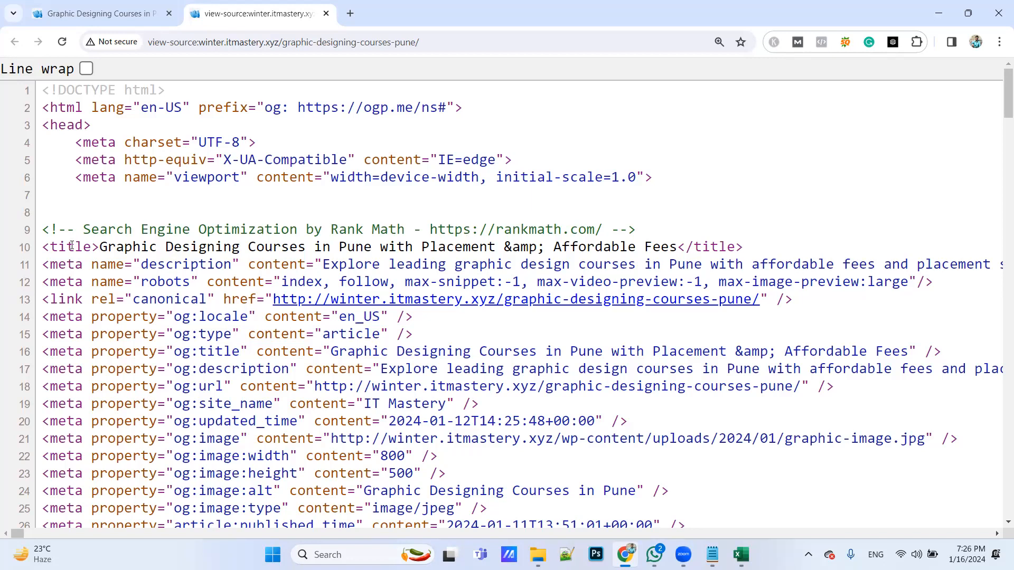
key("alt+Tab")
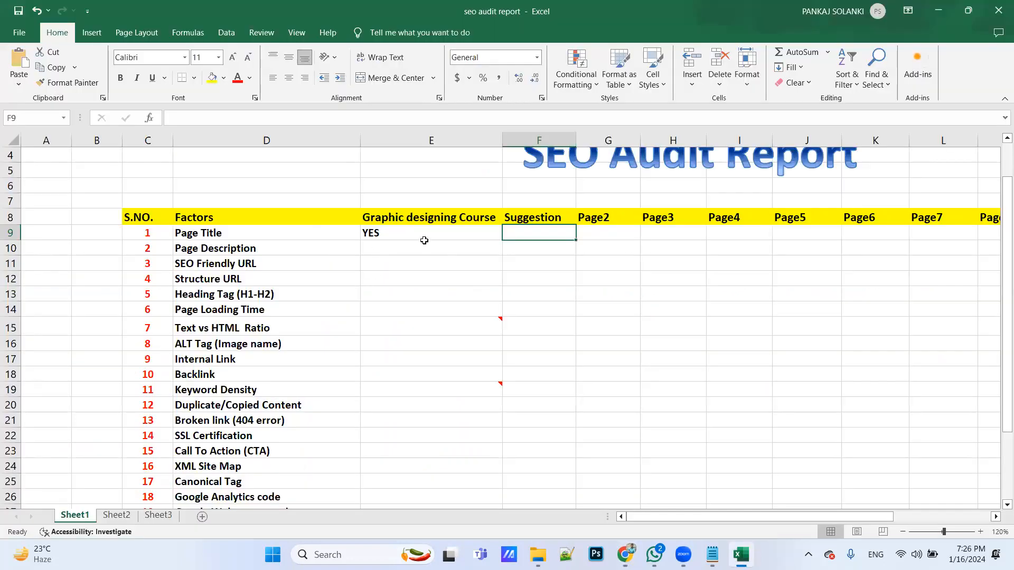
key("alt+Tab")
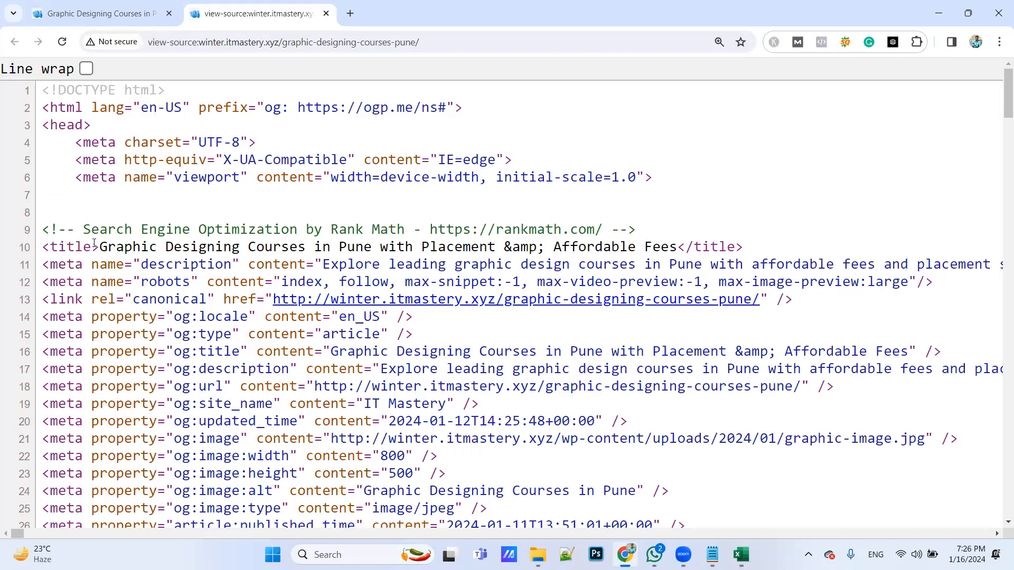
left_click_drag(101, 247, 531, 246)
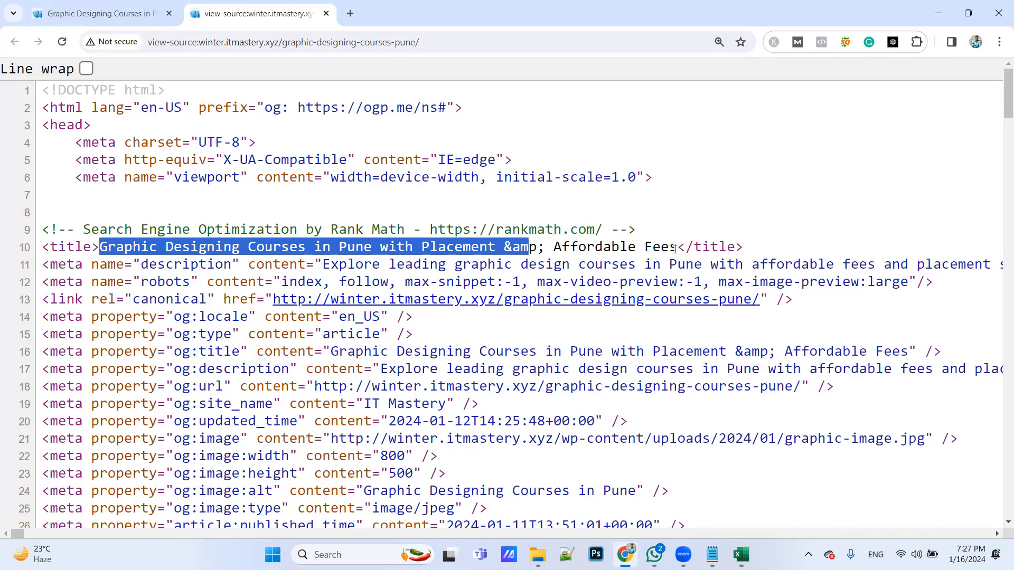
left_click_drag(676, 247, 100, 247)
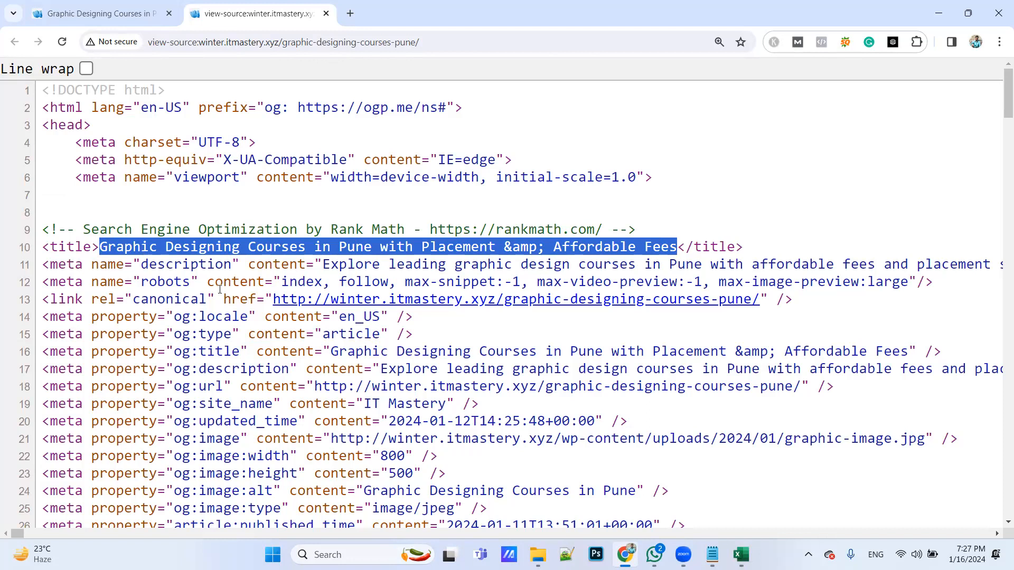
Run the SEOquake diagnosis on the Graphic Designing Courses in Pune page and highlight the title text in its page SEO audit
left_click(85, 8)
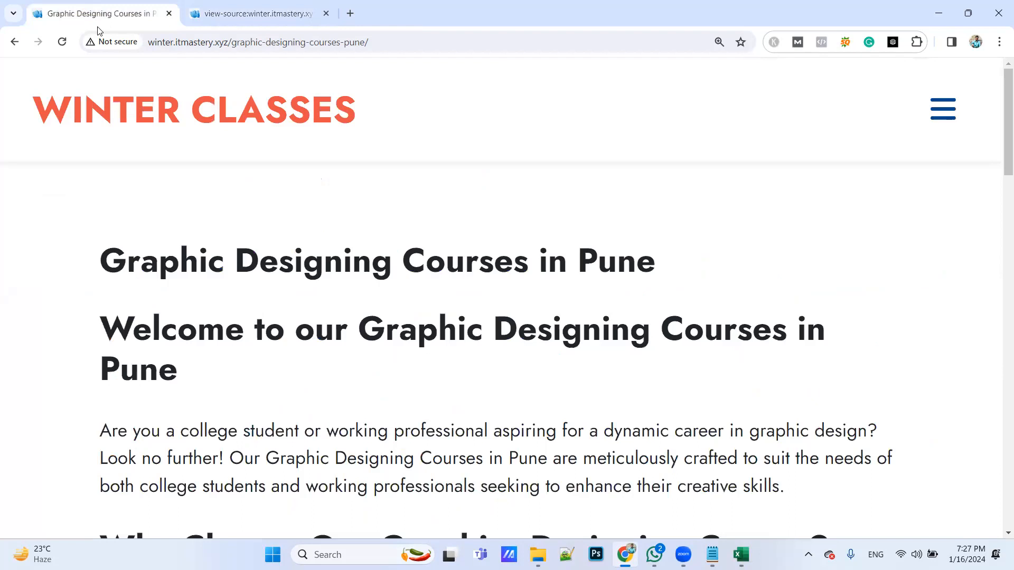
key("ctrl+minus")
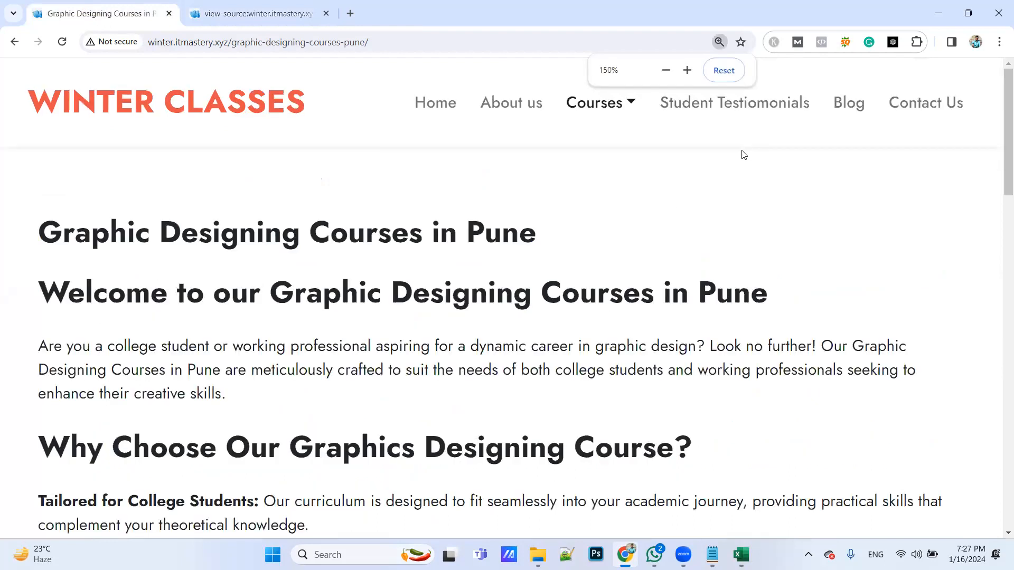
key("ctrl+minus")
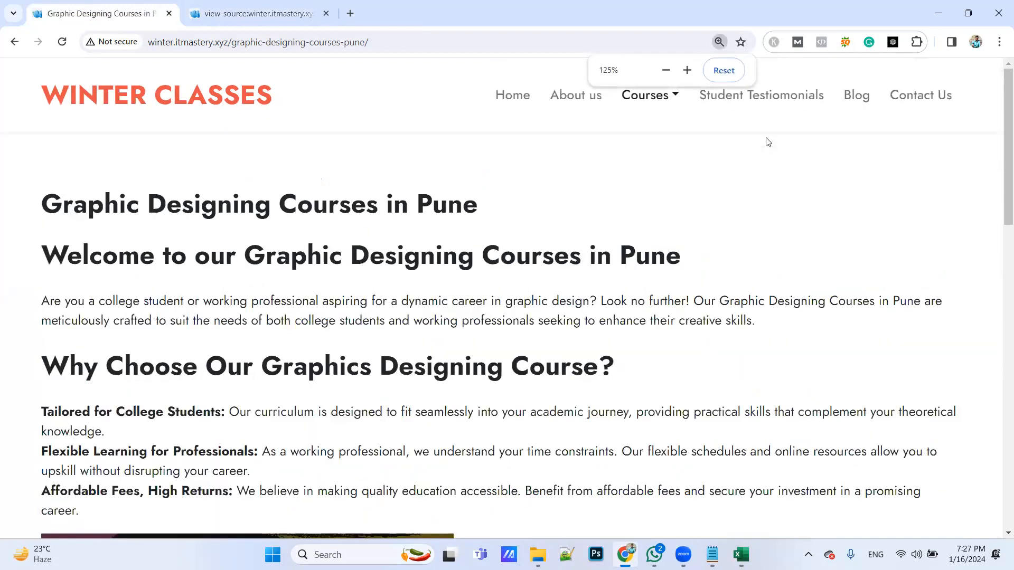
left_click(844, 45)
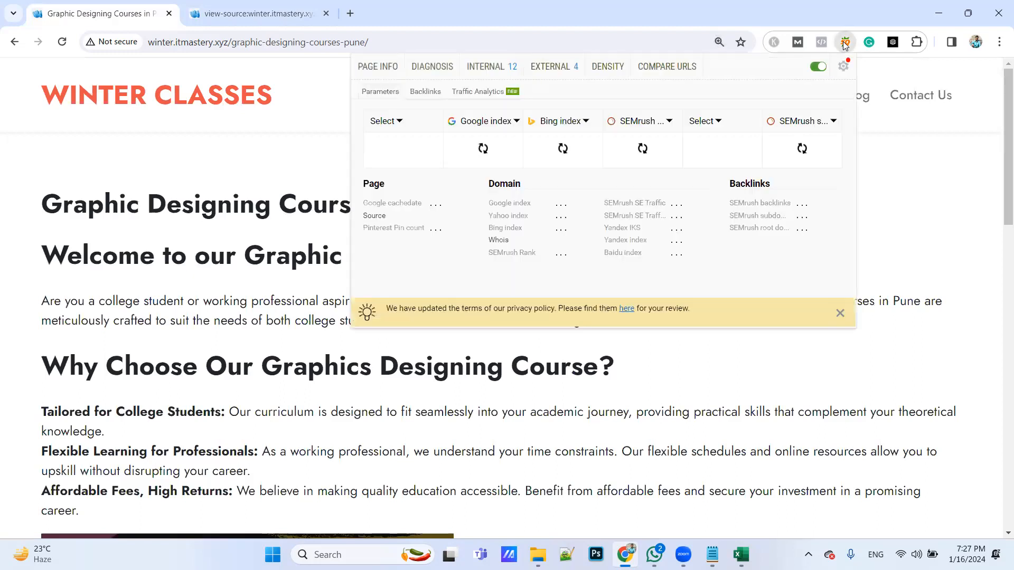
left_click(422, 67)
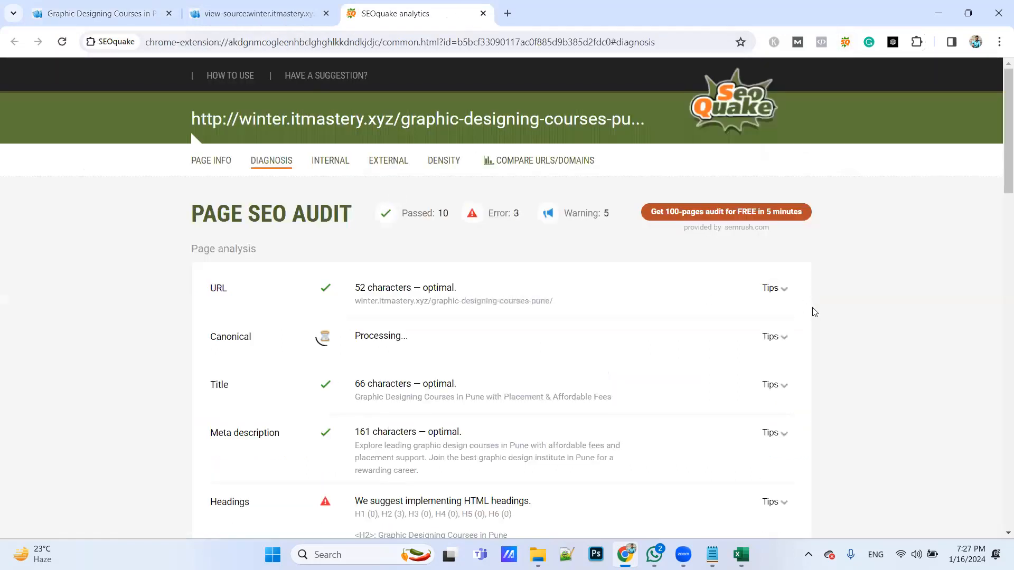
key("ctrl+plus")
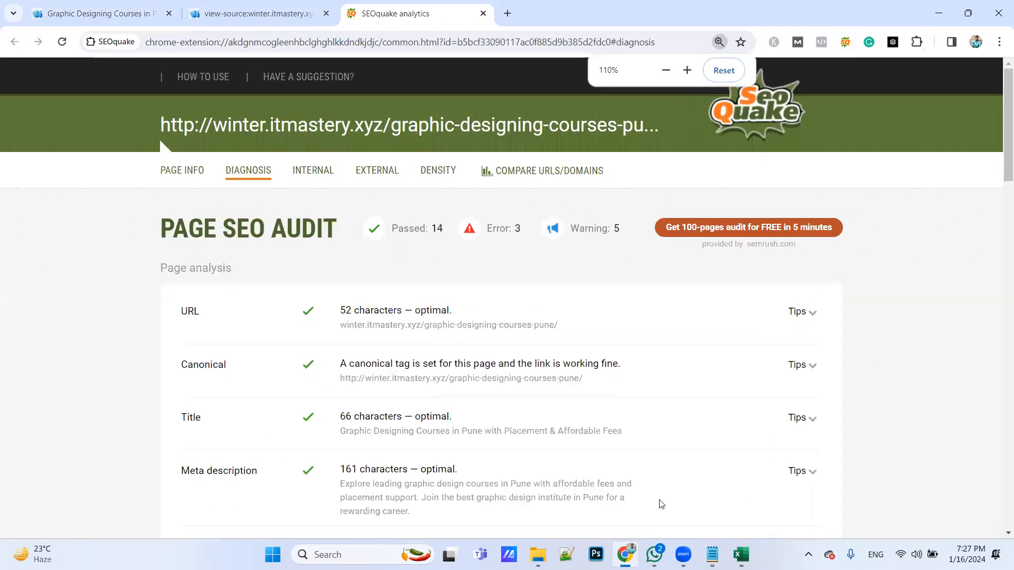
scroll(331, 386, "down", 1)
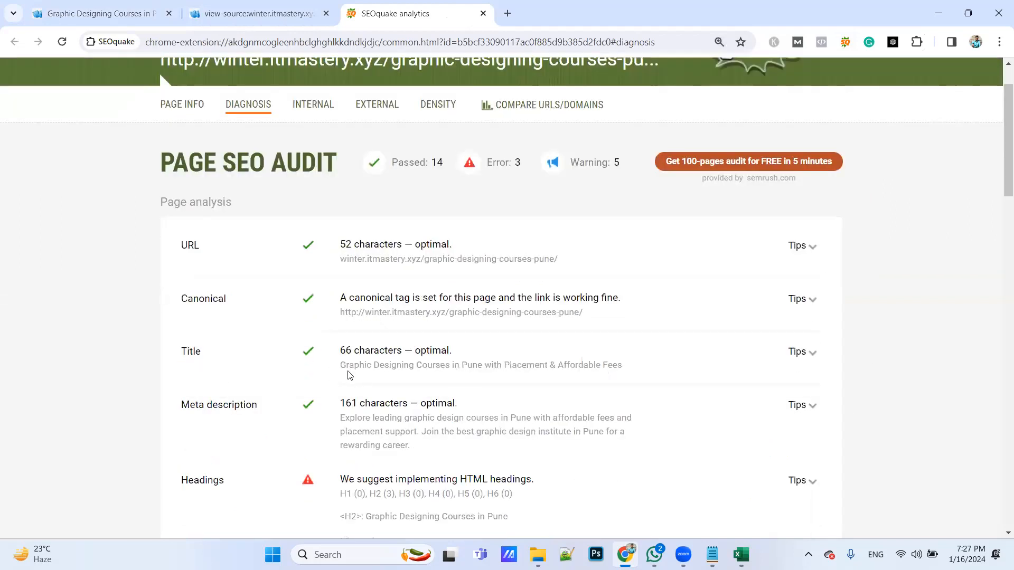
left_click_drag(340, 365, 624, 370)
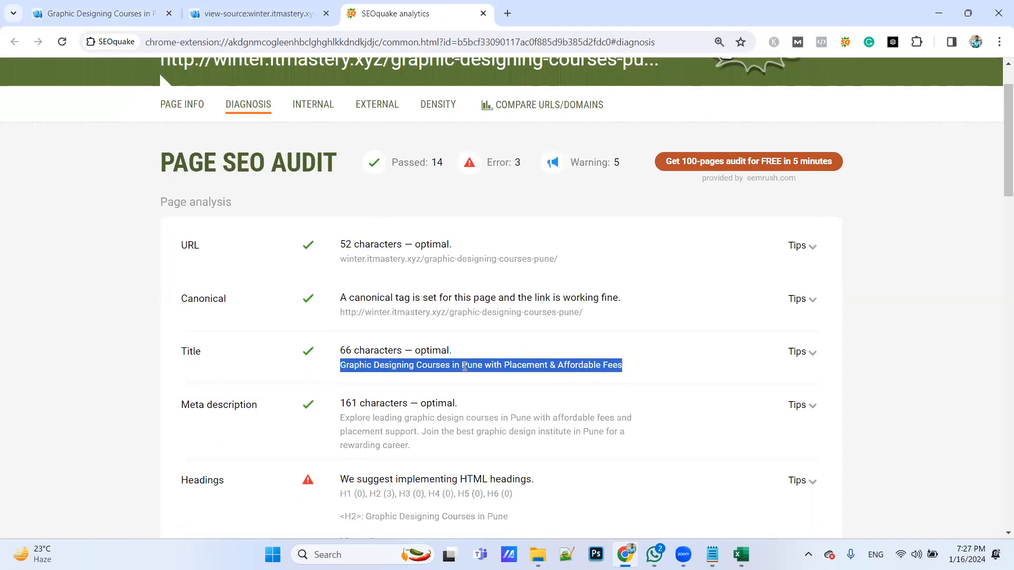
left_click(617, 375)
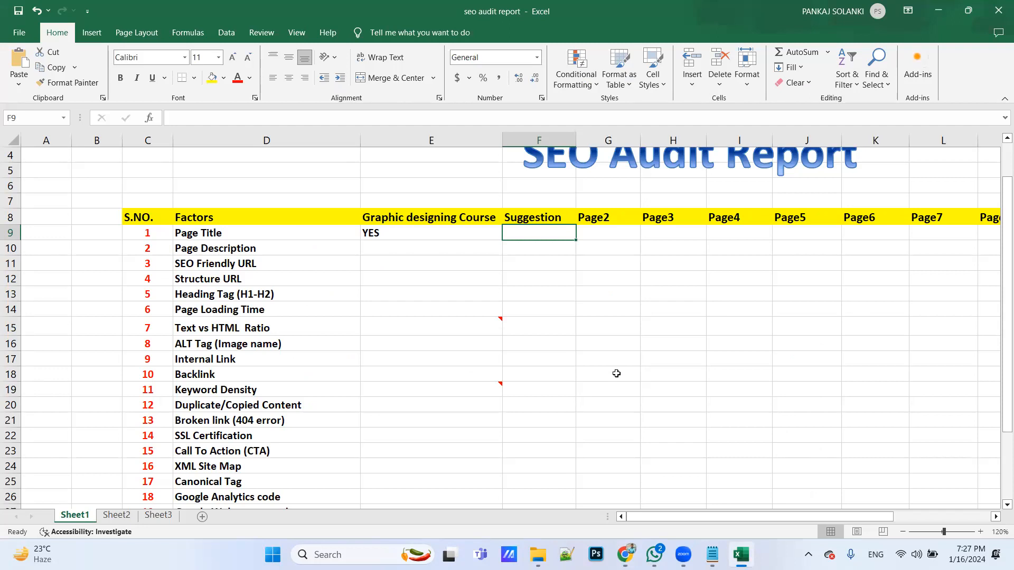
Enter ok as the Suggestion for the Page Title factor
type("ok")
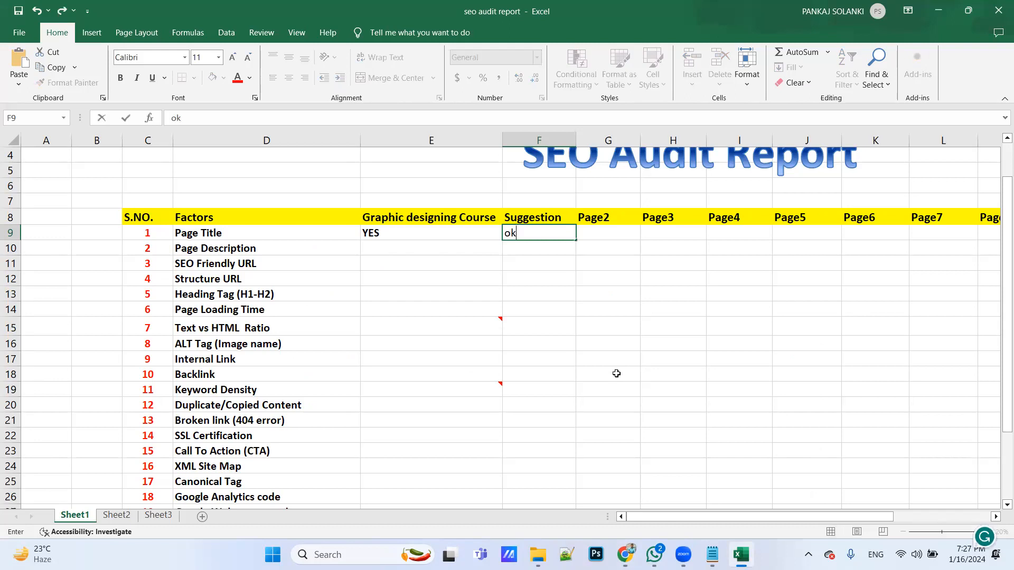
left_click(390, 245)
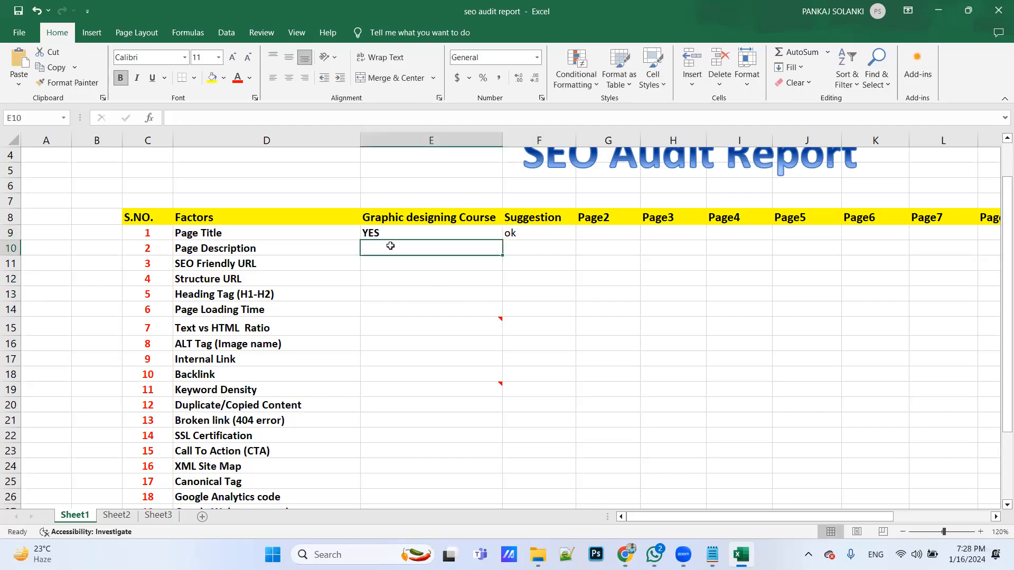
Switch to the SEOquake diagnosis in Chrome and highlight the graphic design courses in Pune keyword in the meta description
key("alt+Tab")
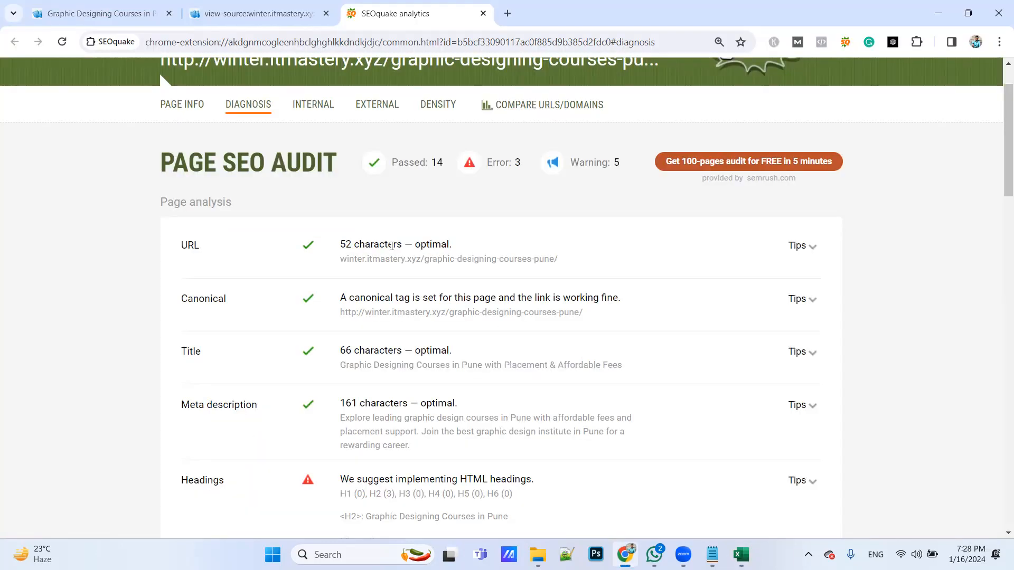
scroll(314, 291, "down", 4)
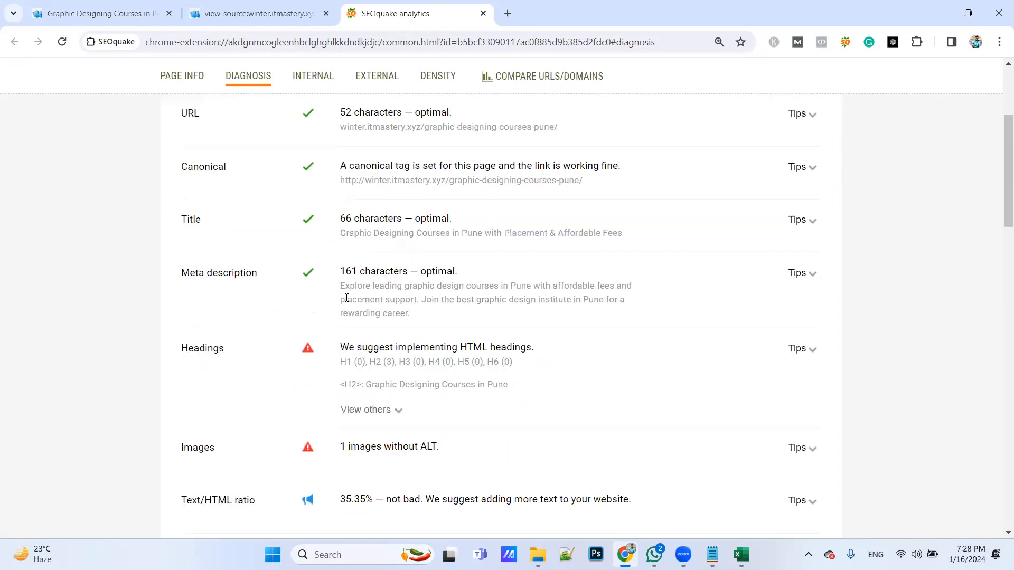
left_click_drag(344, 287, 432, 328)
left_click(434, 328)
left_click_drag(413, 286, 531, 286)
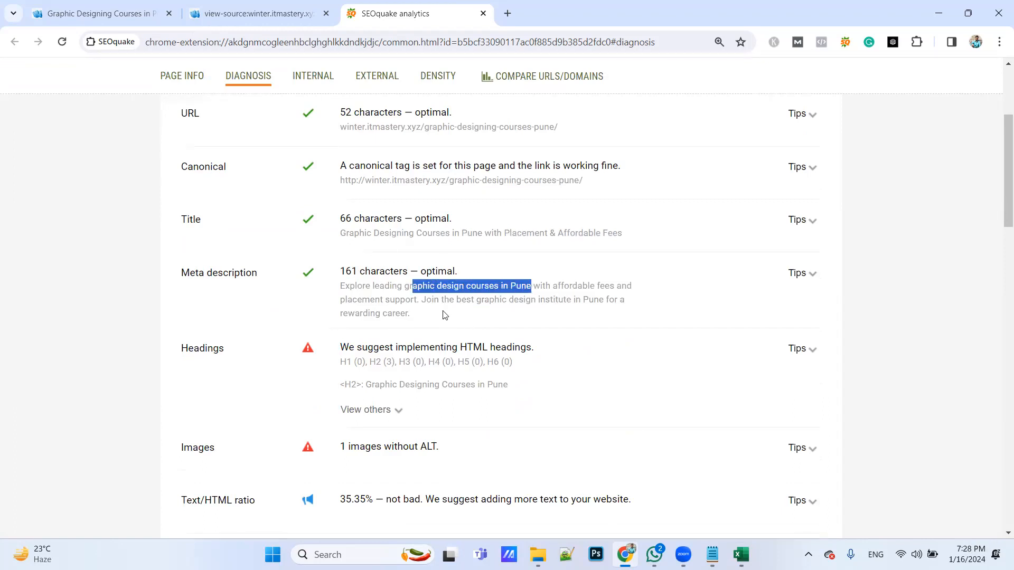
Return to the Excel report and enter YES for Page Description with ok as its Suggestion
key("alt+Tab")
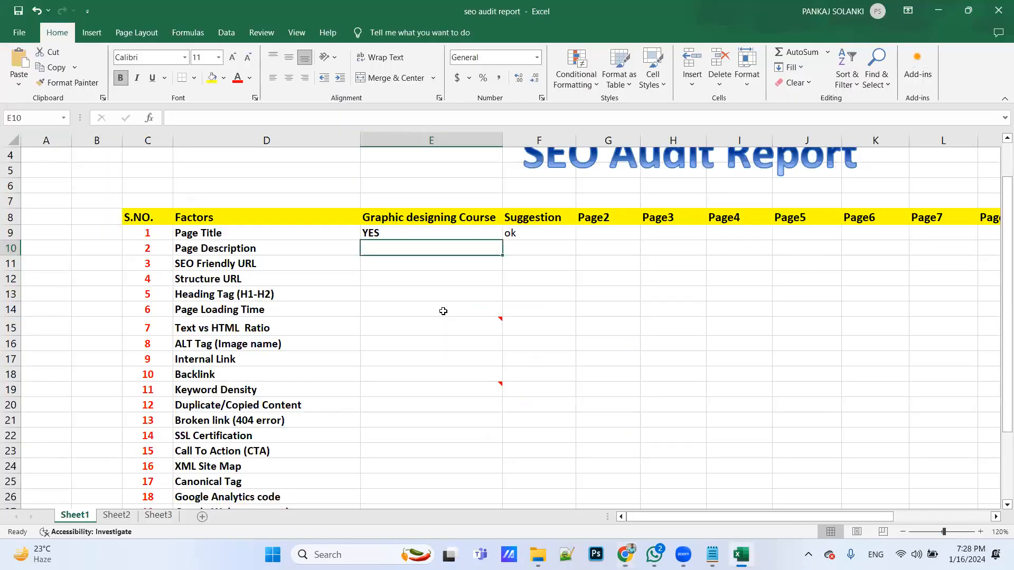
type("YES")
key("Tab")
key("alt+Tab")
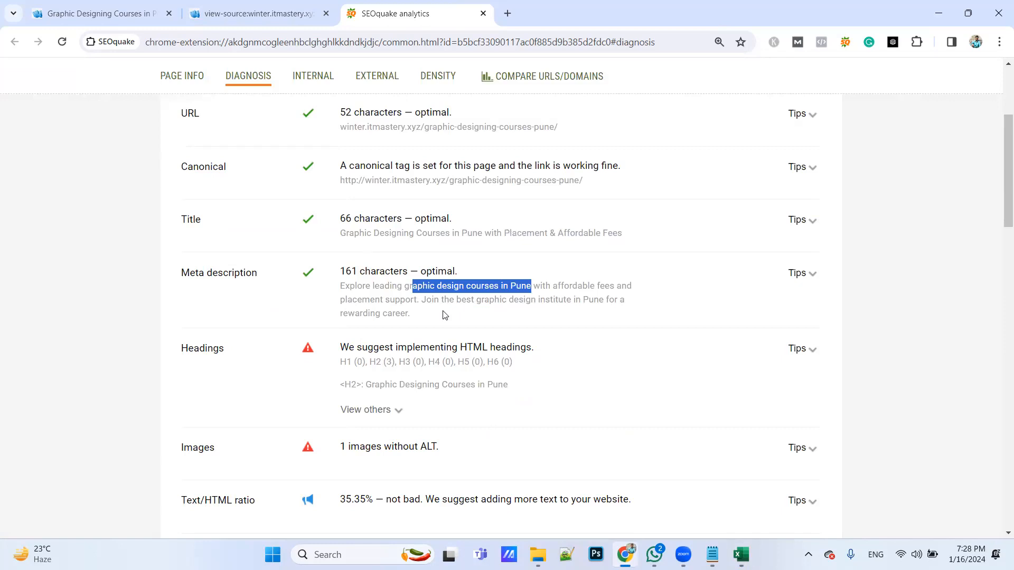
key("alt+Tab")
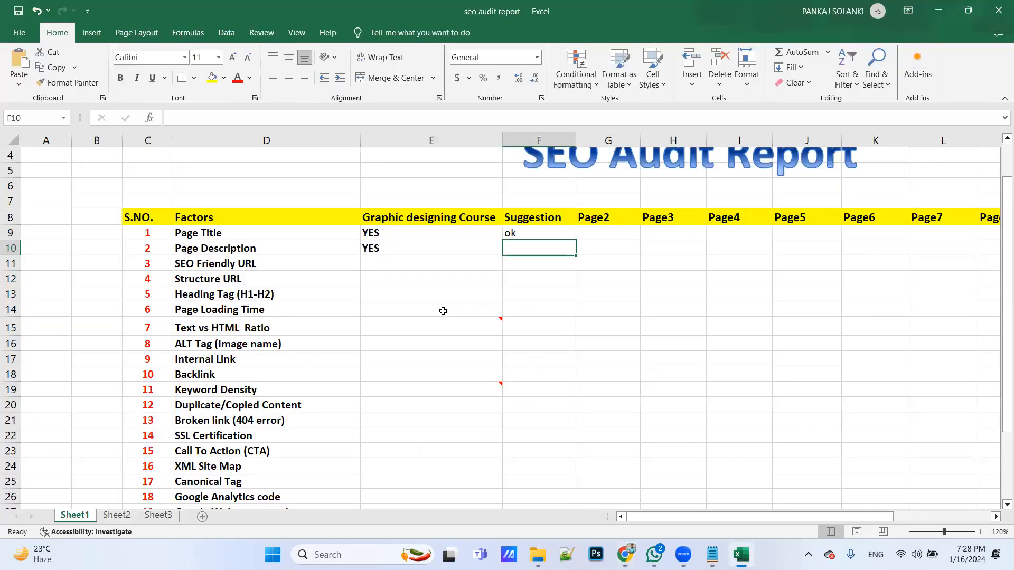
type("ok")
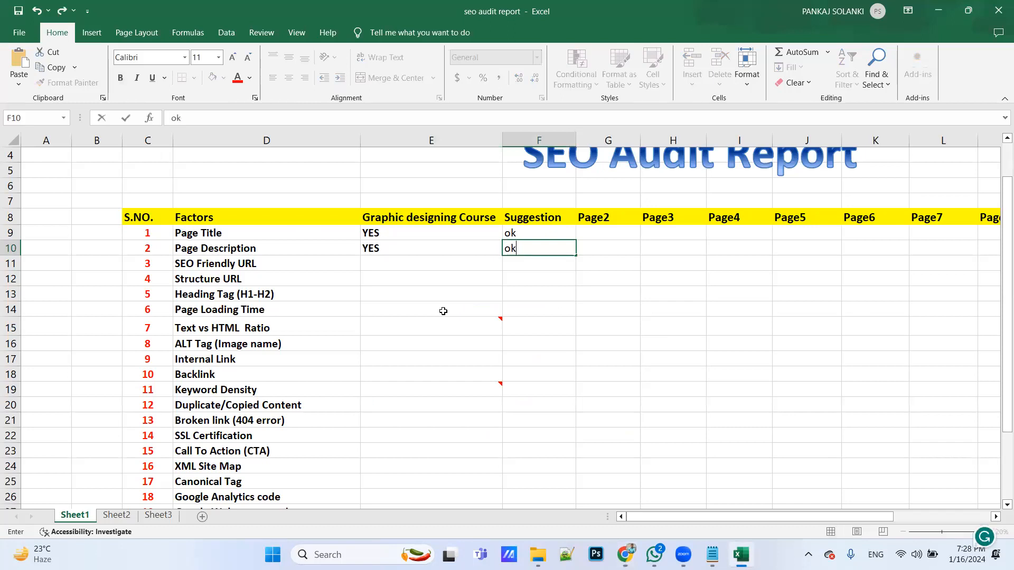
left_click(412, 262)
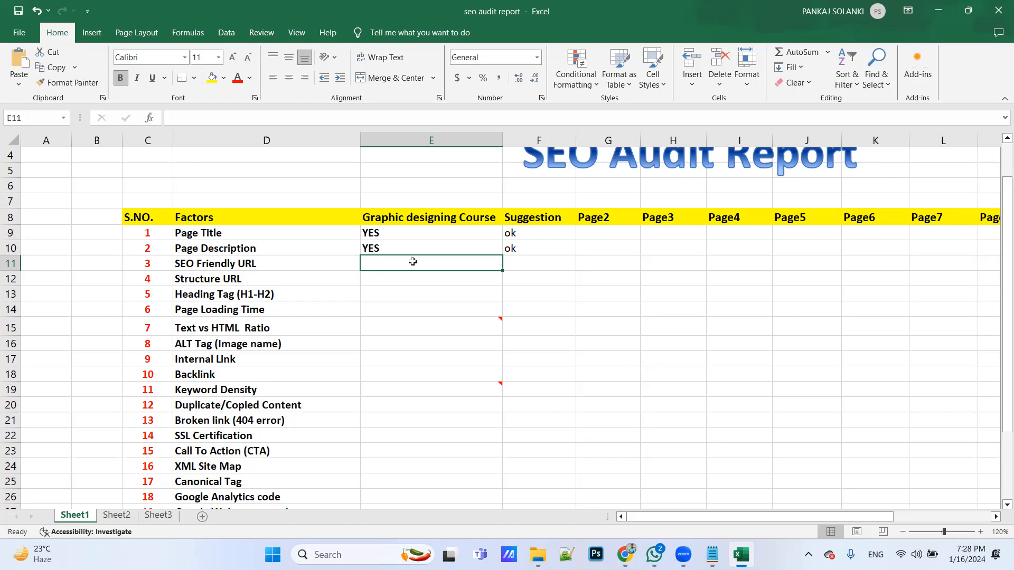
Switch to the SEOquake diagnosis in Chrome and highlight the graphic-designing-courses part of the audited page URL
key("alt+Tab")
scroll(561, 299, "up", 1)
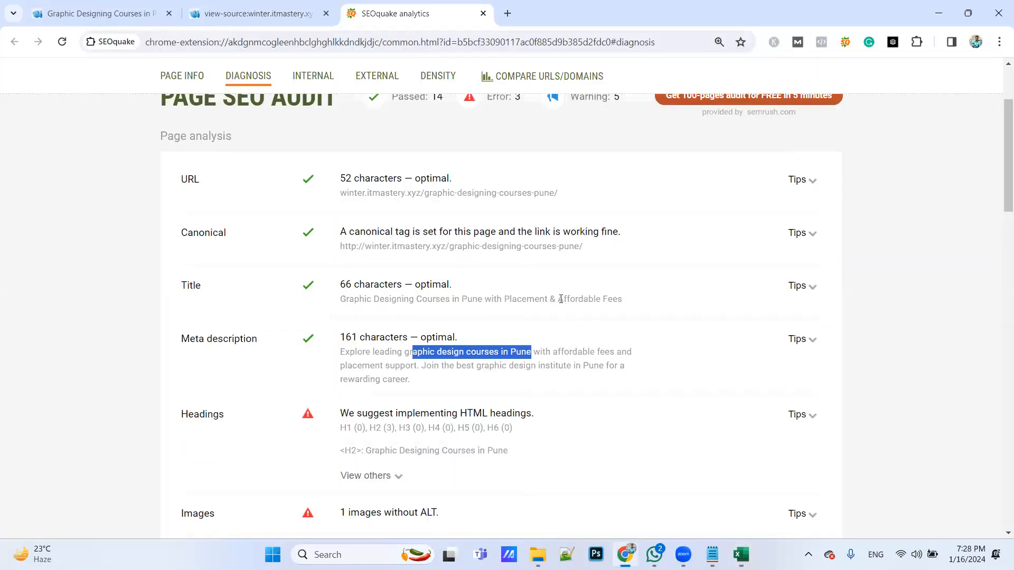
left_click_drag(339, 183, 539, 194)
left_click(513, 207)
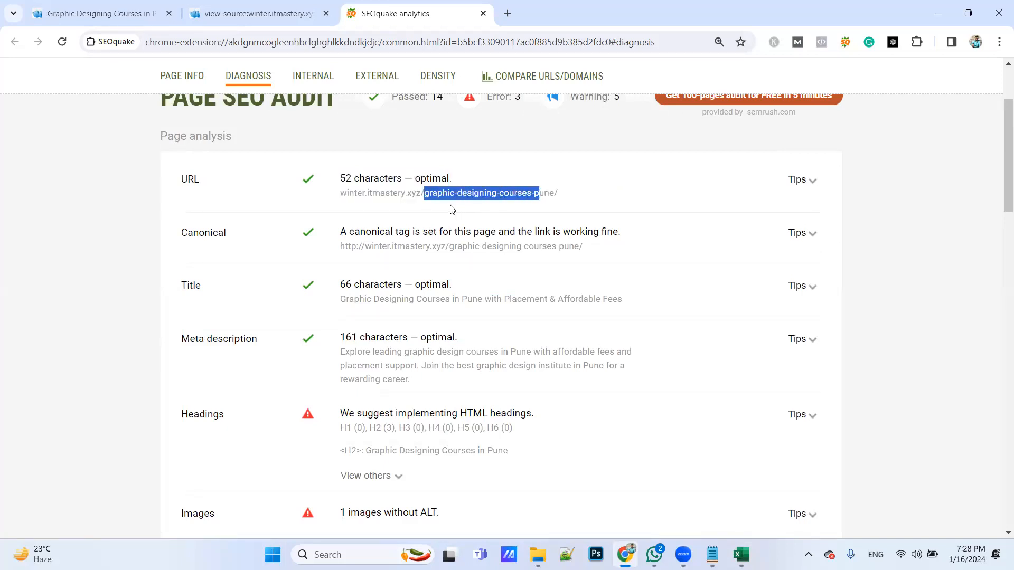
left_click(560, 198)
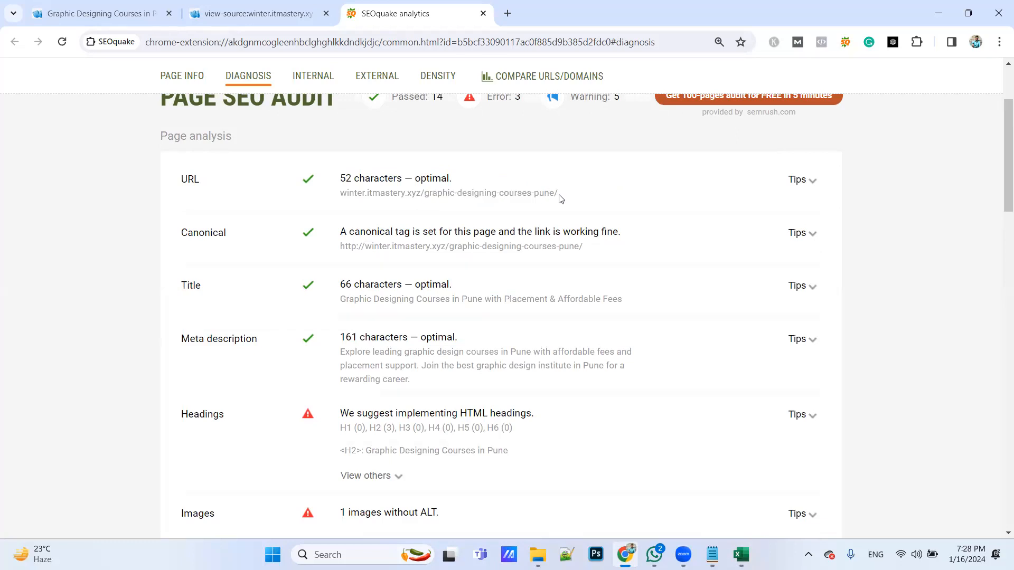
Return to the Excel report and enter YES for SEO Friendly URL with ok as its Suggestion
key("alt+Tab")
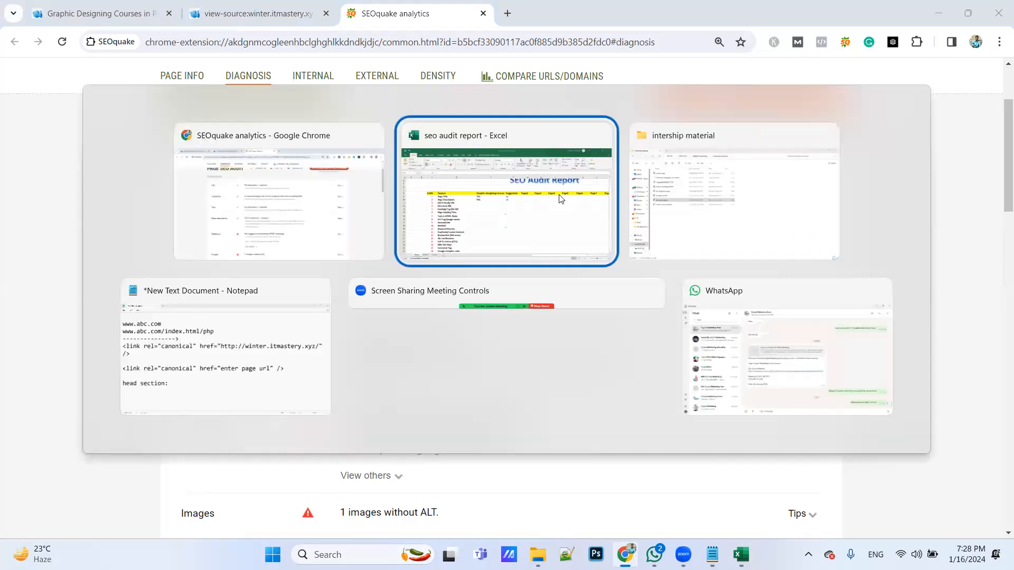
type("YES")
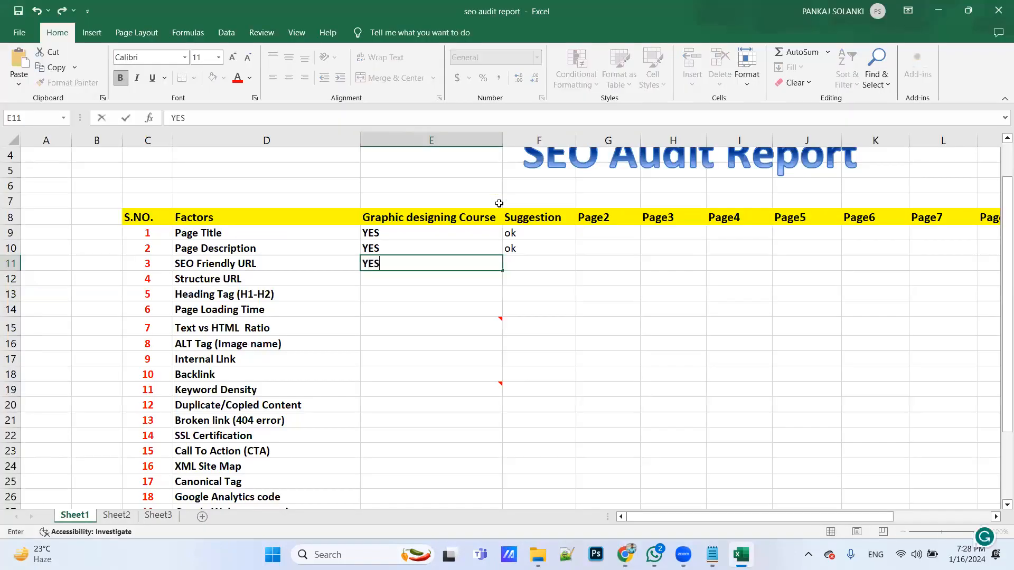
key("Tab")
type("ok")
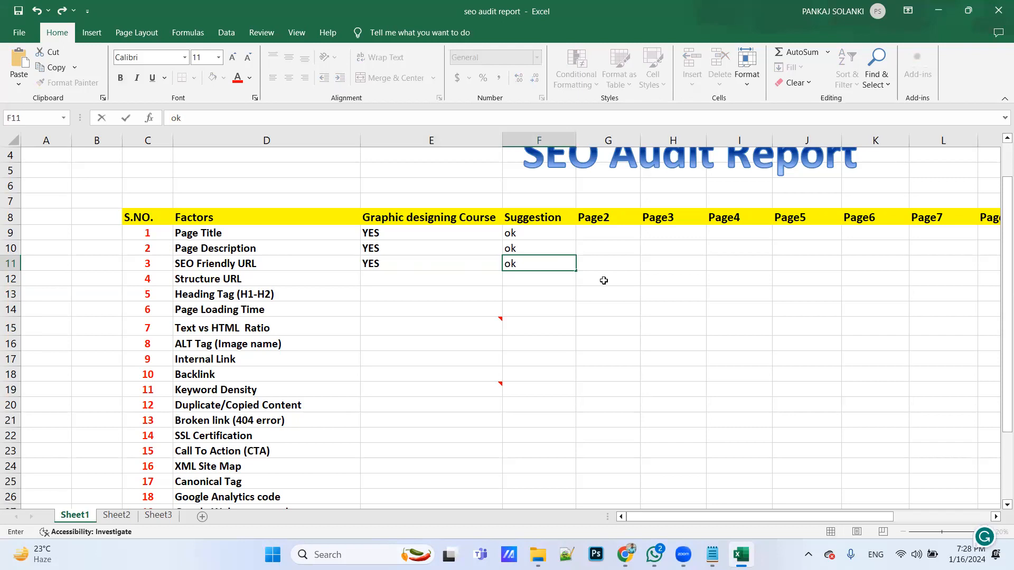
left_click(259, 277)
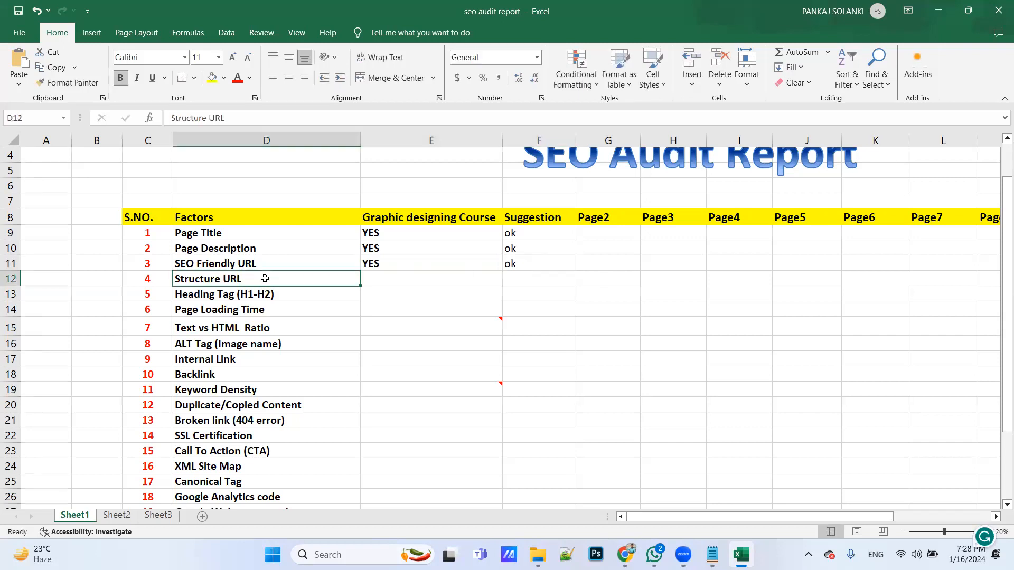
left_click(385, 278)
Copy the Graphic Designing Courses in Pune page's URL in Chrome and paste it below "head section:" in Notepad, followed by blank lines
key("alt+Tab")
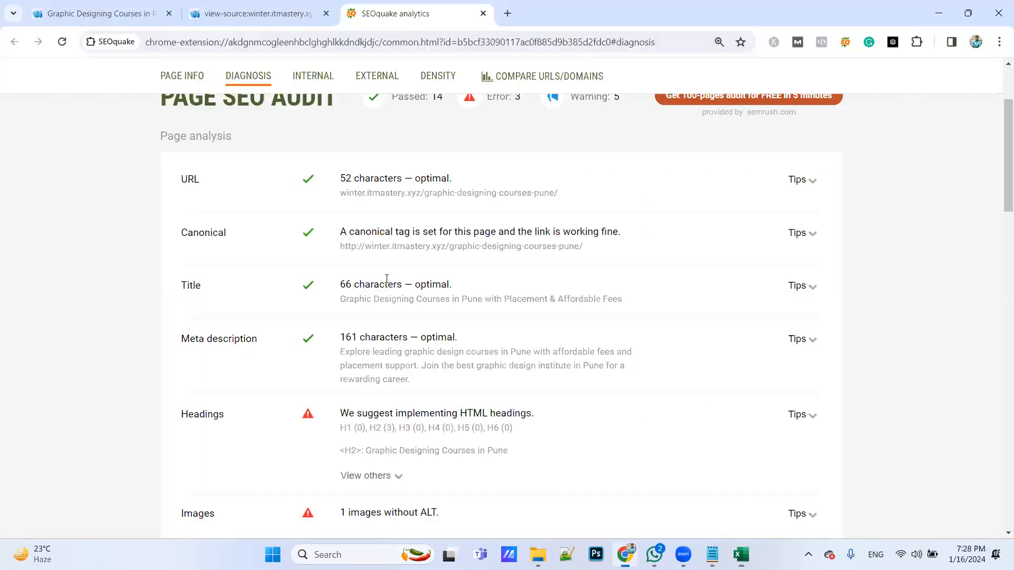
key("alt+Tab")
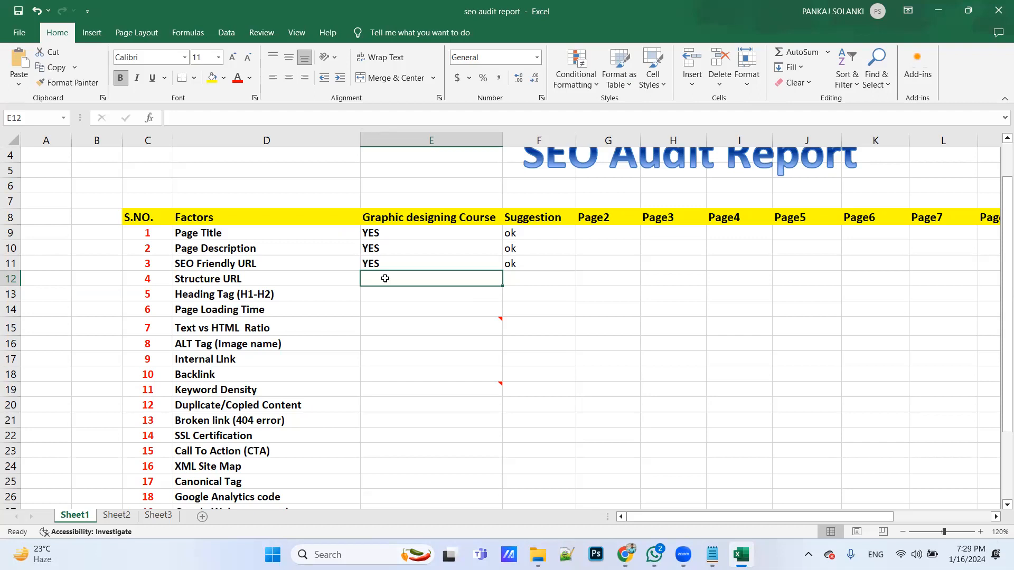
key("alt+Tab")
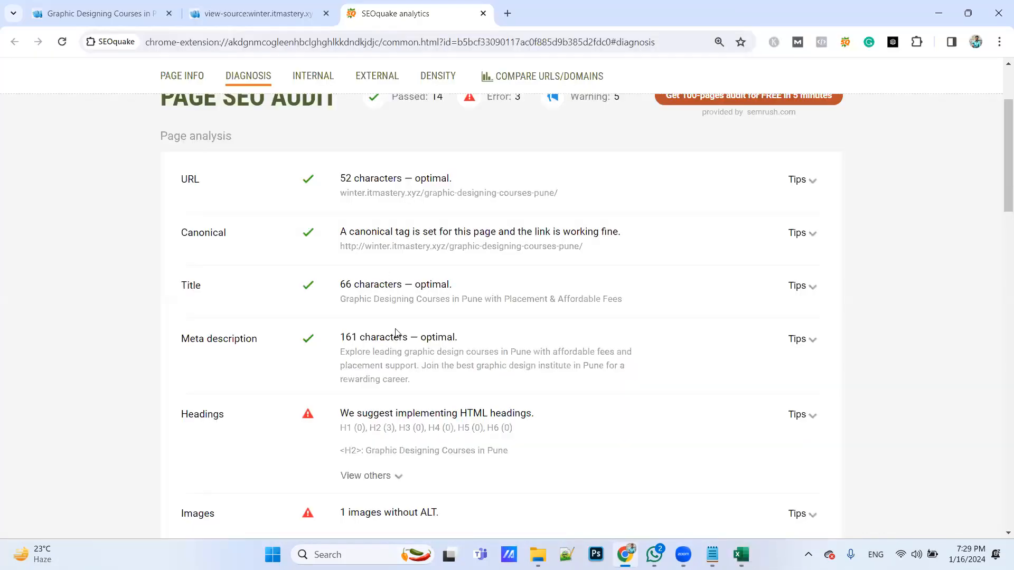
left_click(134, 11)
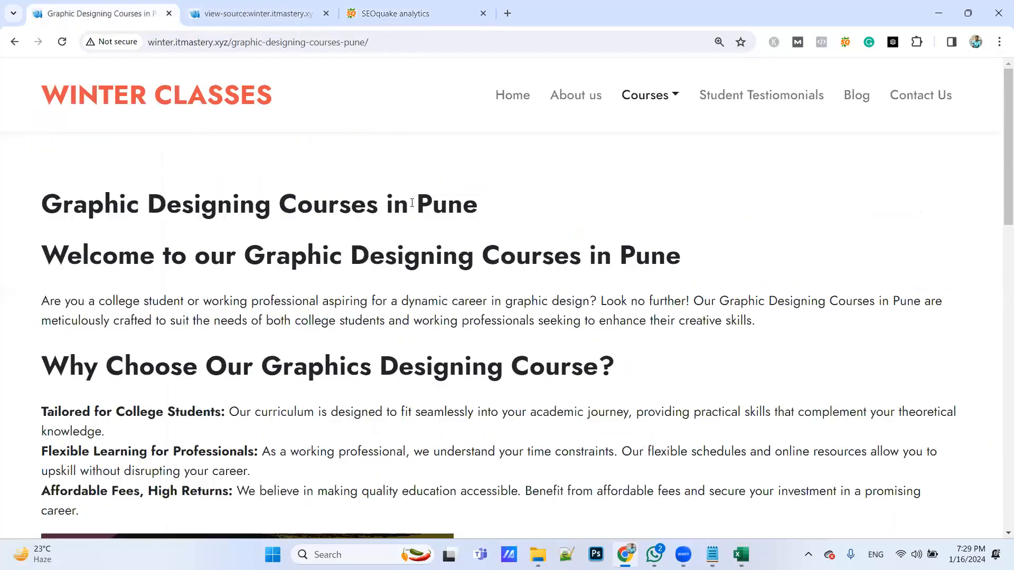
key("ctrl+0")
left_click(390, 42)
key("ctrl+c")
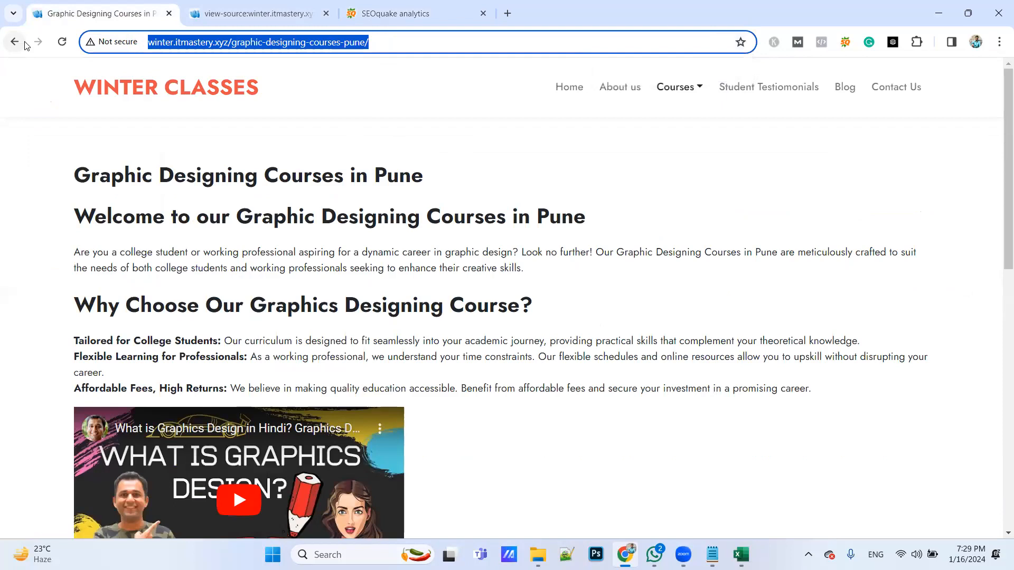
key("alt+Tab")
key("alt+Tab")
key("alt+Tab")
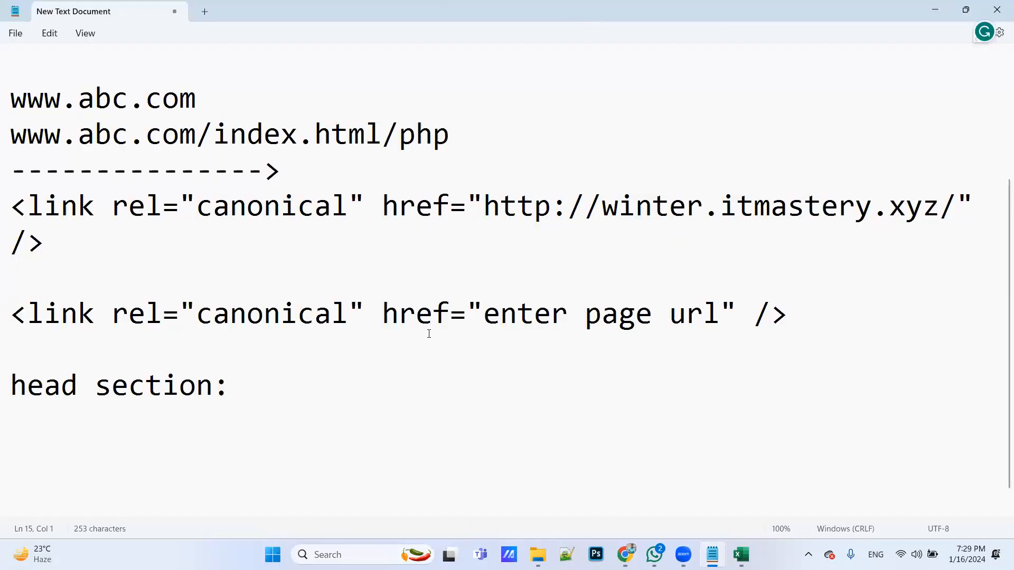
key("ctrl+v")
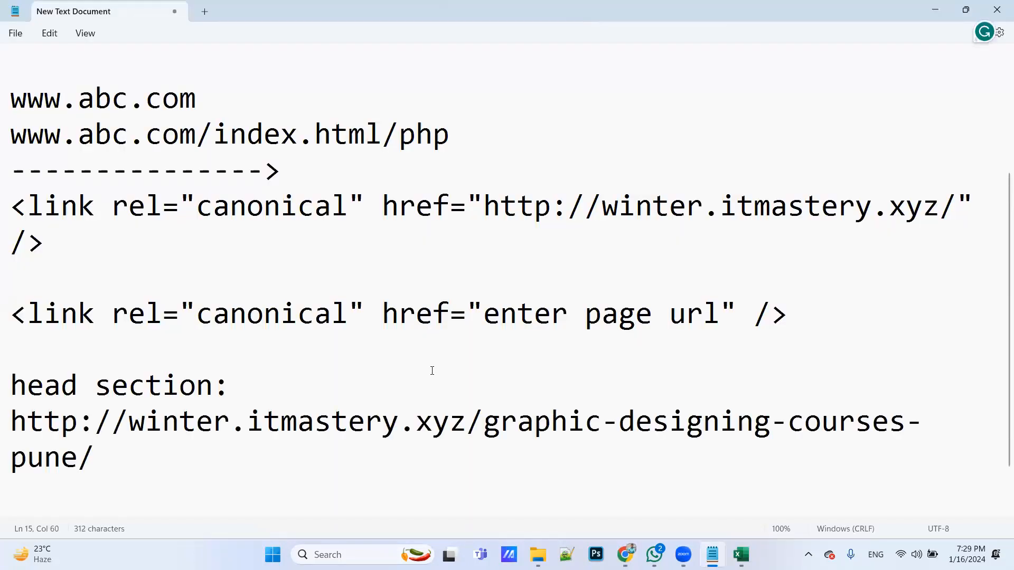
key("Return")
key("Return")
key("Return")
key("Return")
key("Return")
key("Return")
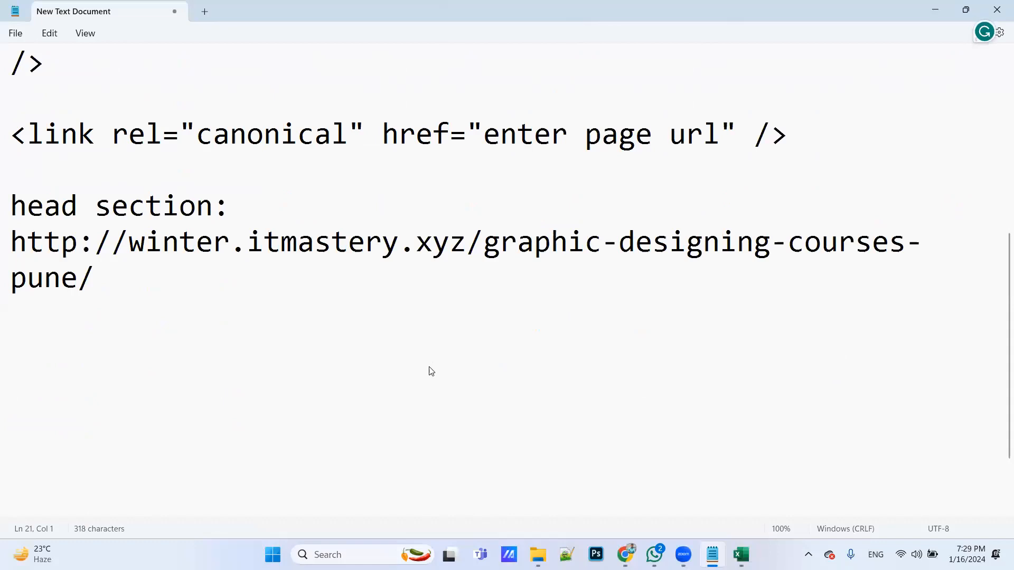
Switch to the course page in Chrome, check its main heading and expand the Courses list in the site navigation
key("alt+Tab")
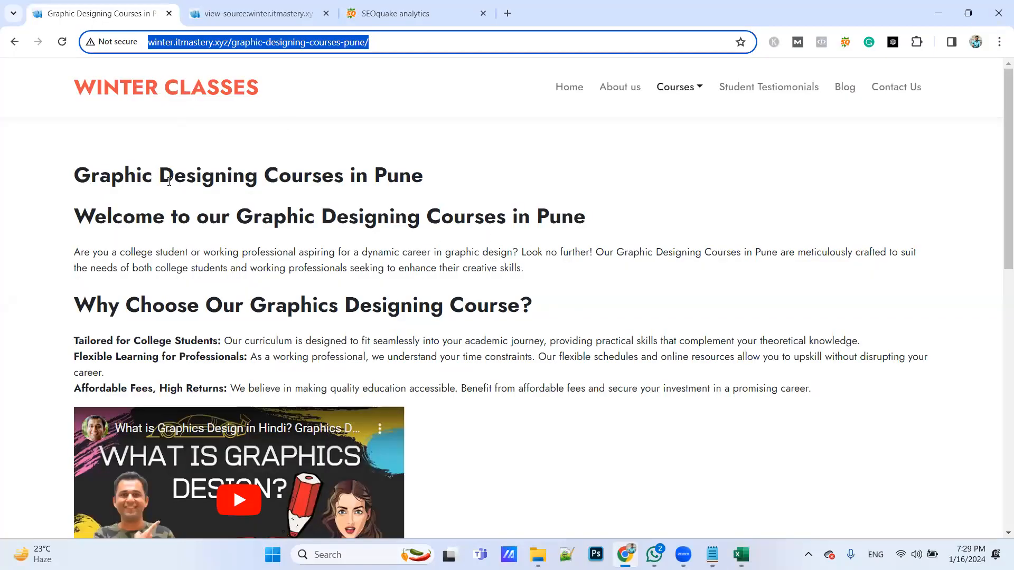
left_click_drag(125, 177, 307, 195)
left_click(782, 431)
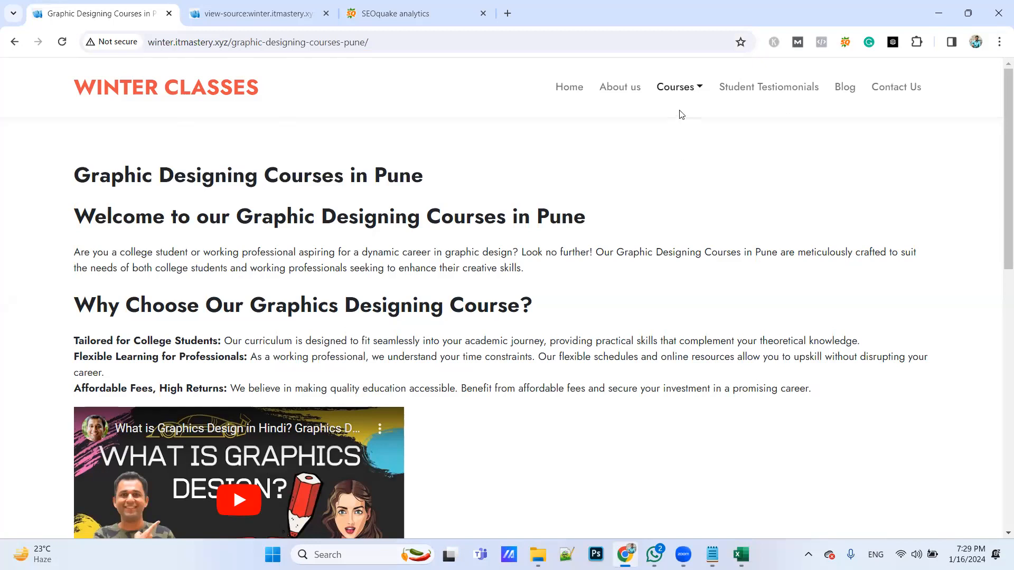
left_click(675, 94)
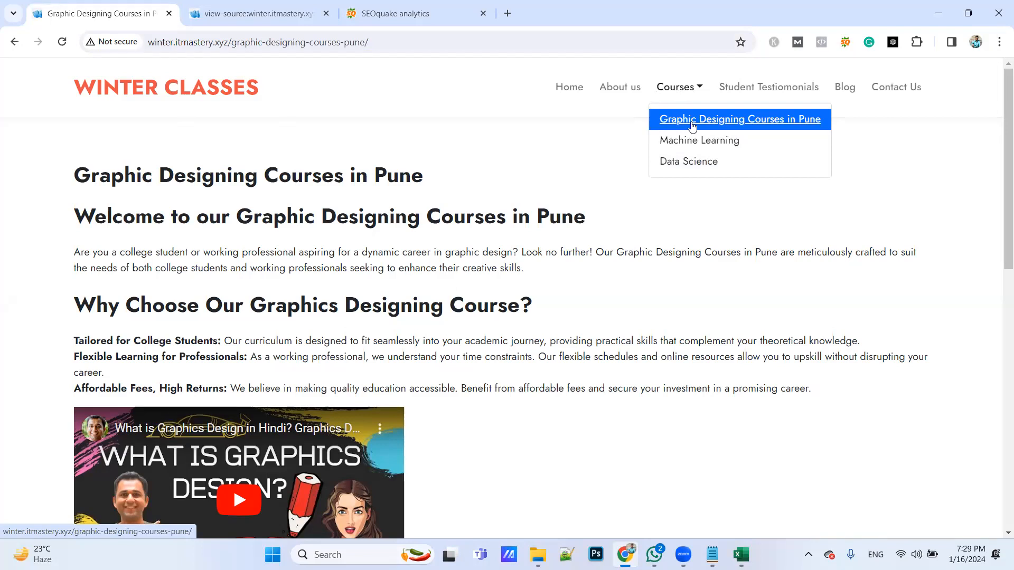
In Notepad, insert course/ before graphic-designing-courses-pune in the pasted URL
key("alt+Tab")
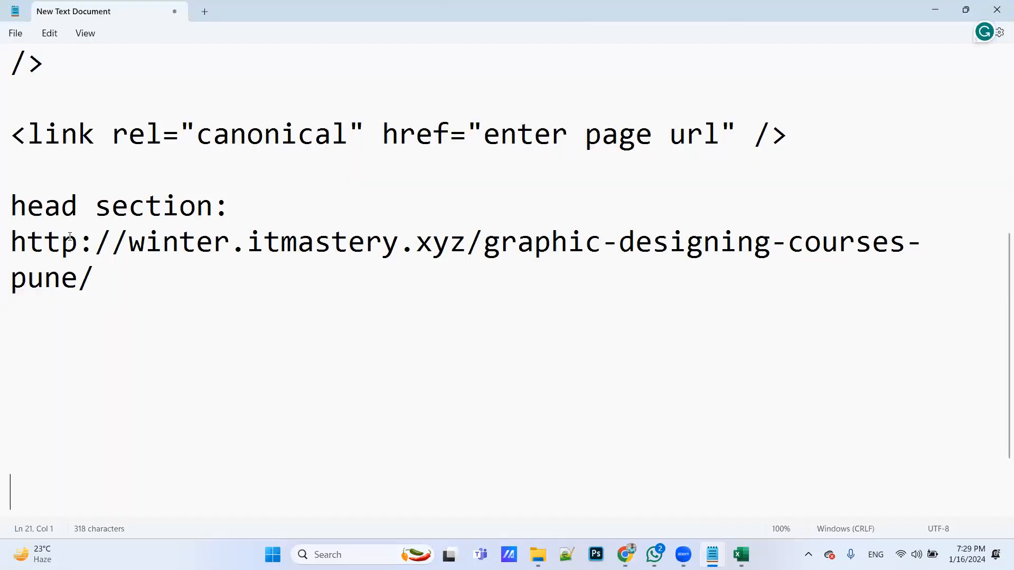
left_click(485, 247)
type("course")
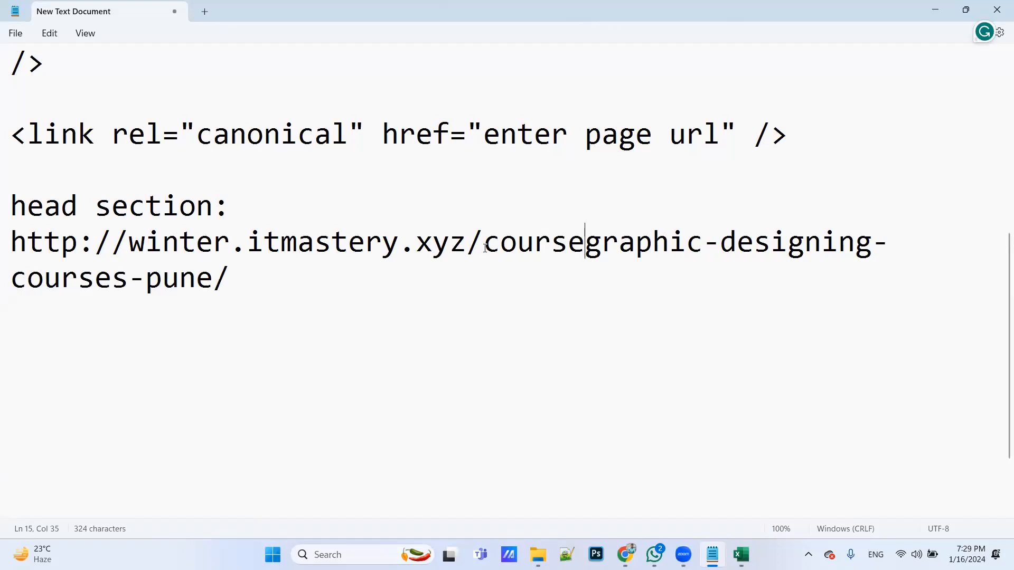
type("/")
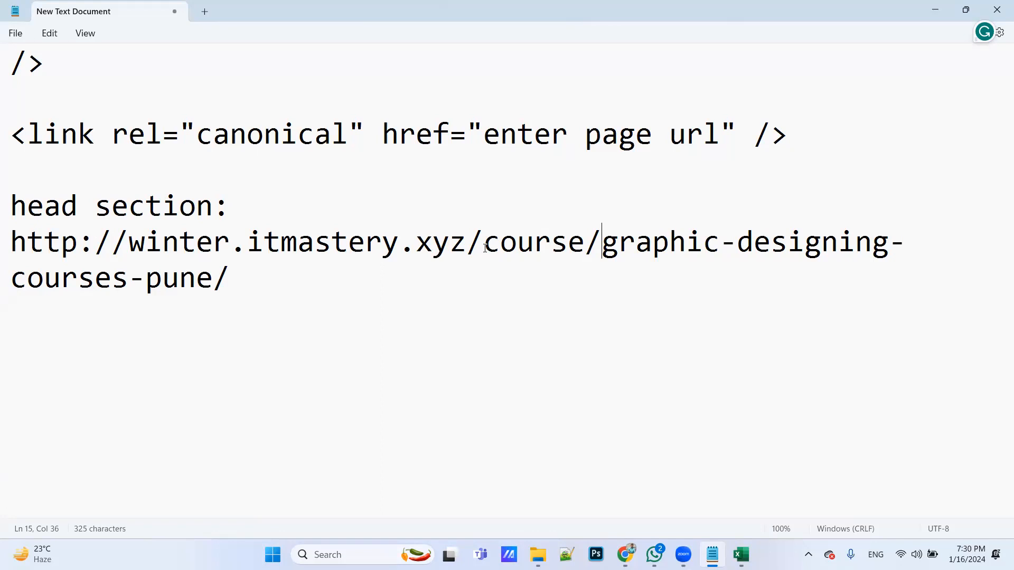
Switch to the Excel report and enter No for Structure URL in the Graphic designing Course column
key("alt+Tab")
key("Tab")
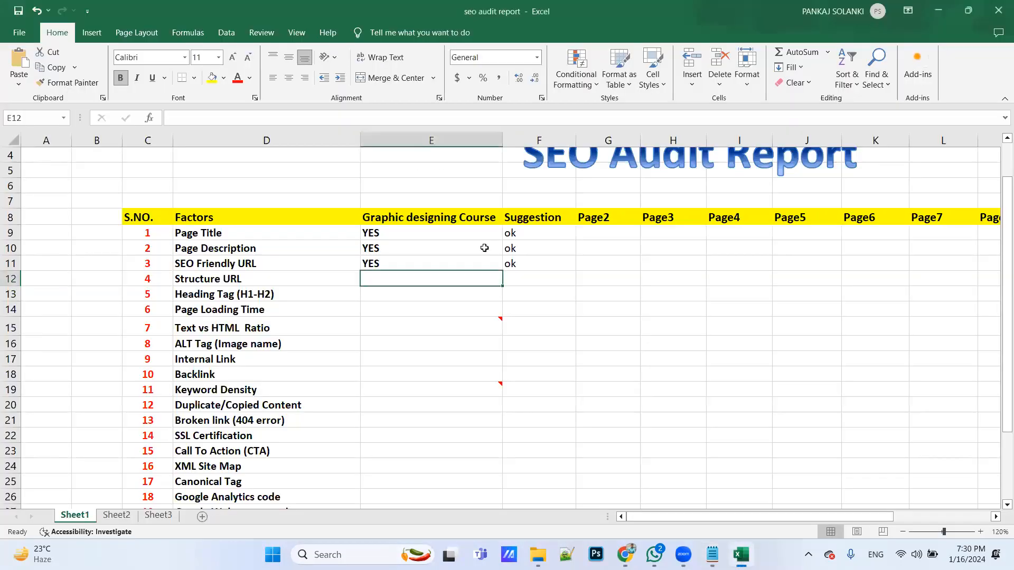
type("No")
key("Tab")
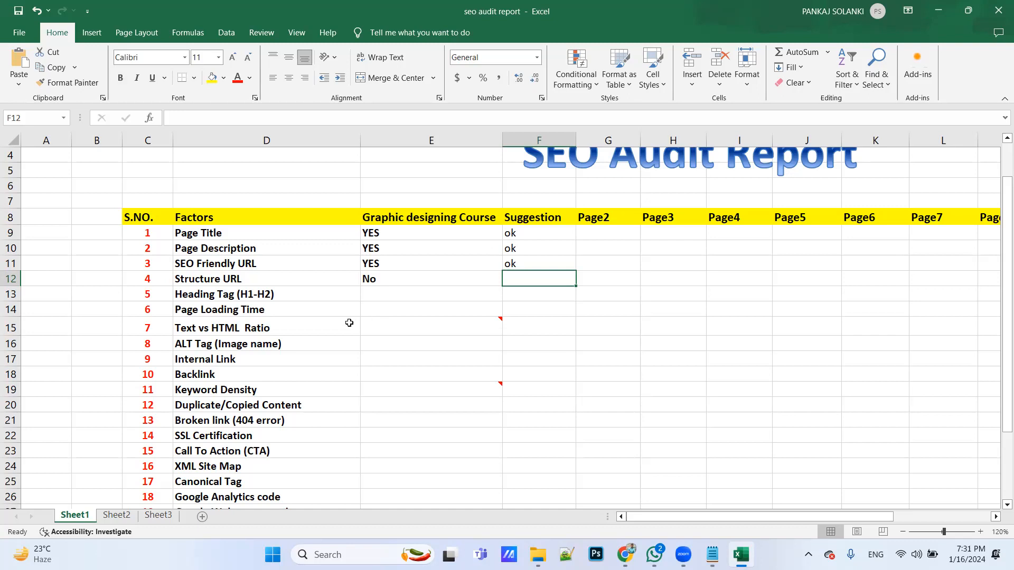
Select the Graphic designing Course cell for Heading Tag (H1-H2) and examine the Headings entry of the SEOquake diagnosis in Chrome
left_click(367, 293)
key("ctrl+b")
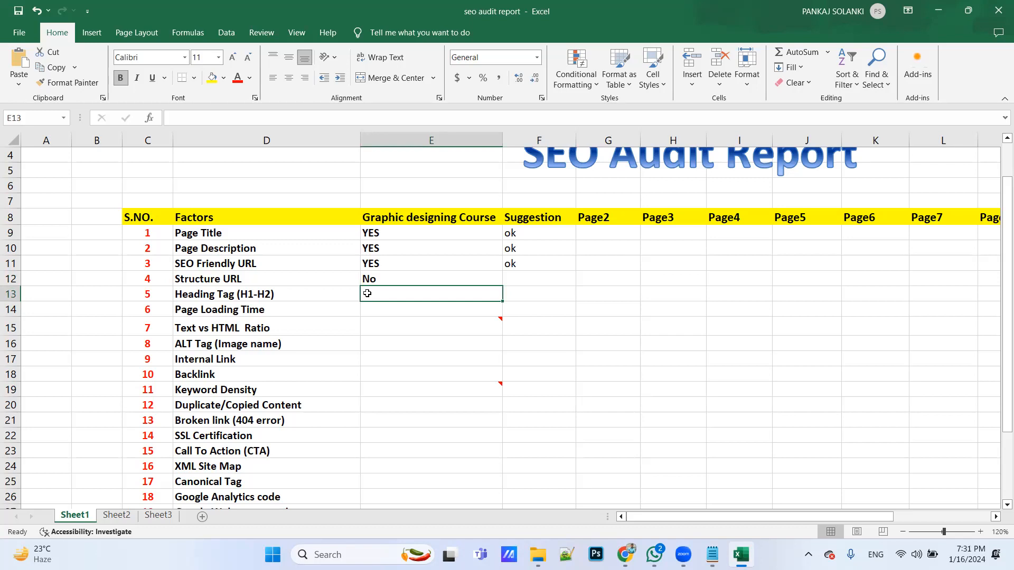
key("alt+Tab")
key("alt+Tab")
key("Escape")
key("alt+Tab")
left_click(405, 10)
scroll(288, 339, "down", 3)
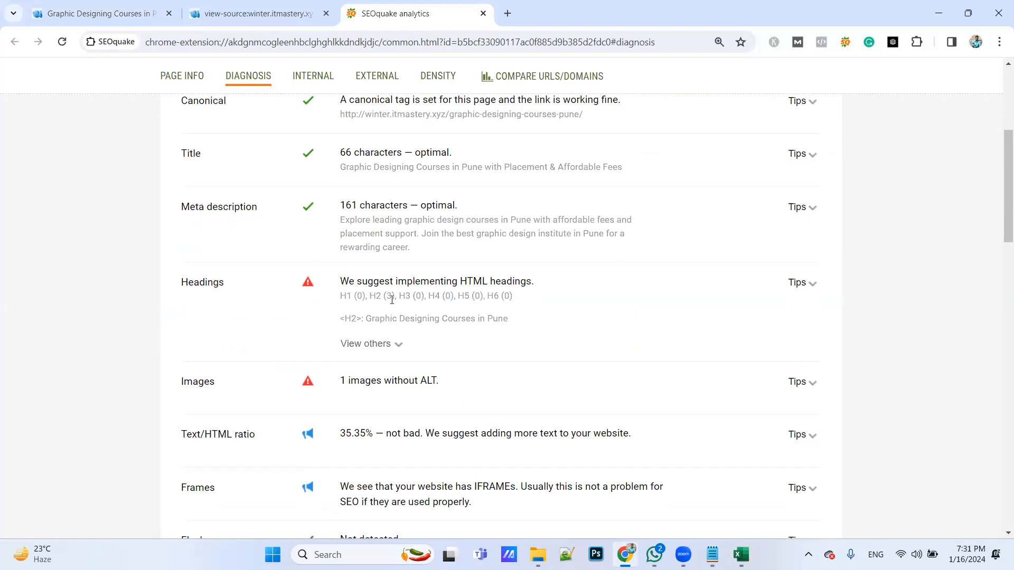
In the Excel report, enter NO for Heading Tag (H1-H2) and the suggestion "We have to use h1 with long tail keyword"
key("alt+Tab")
type("NO")
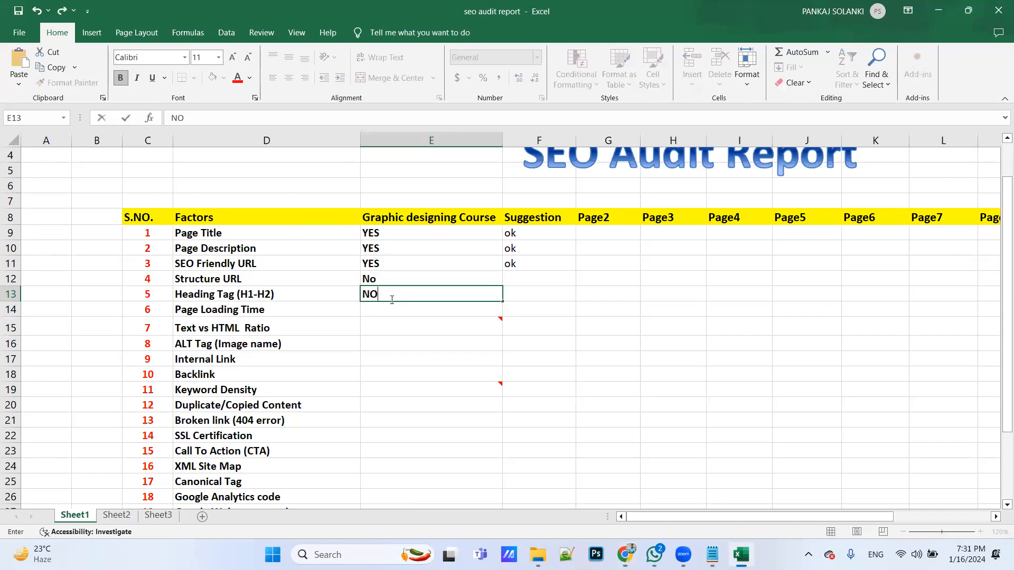
key("Tab")
type("We ")
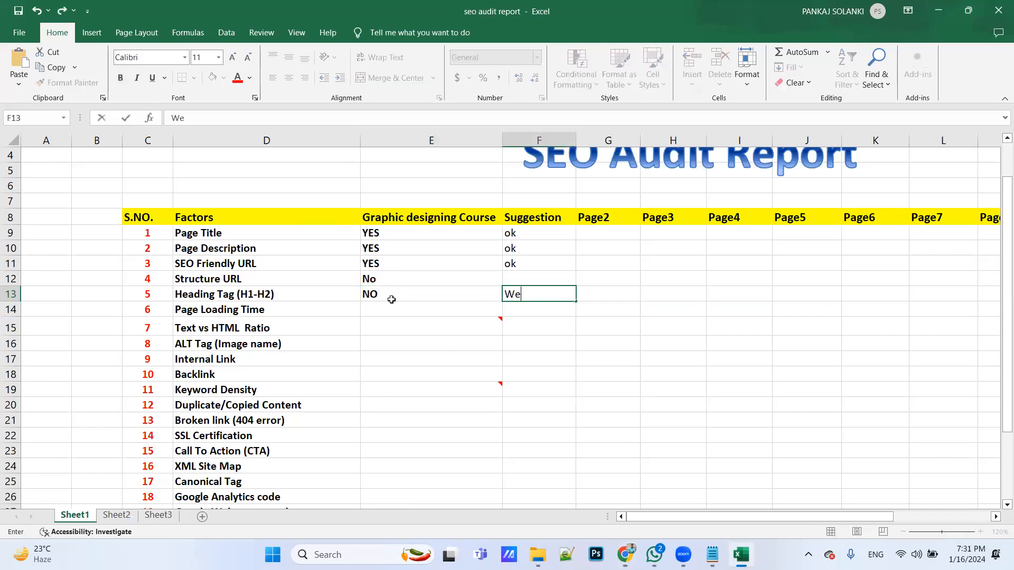
type("have to use")
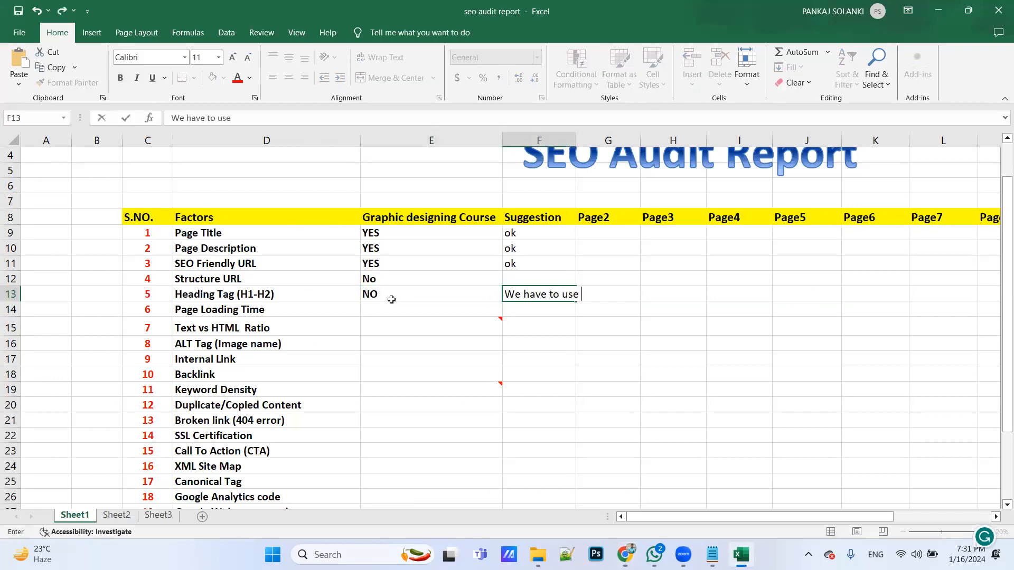
type(" h1 with long tail keyw")
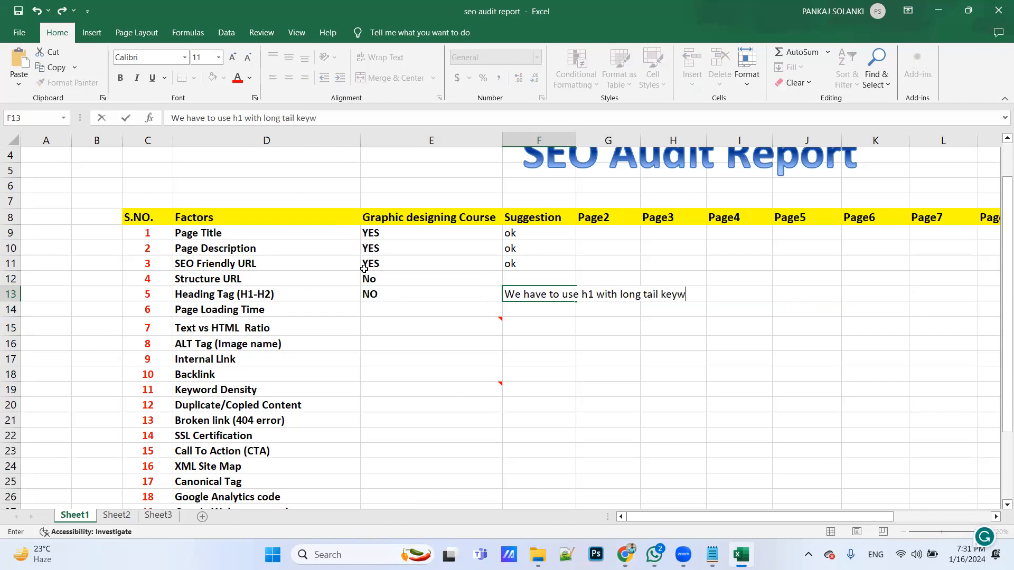
type("ord")
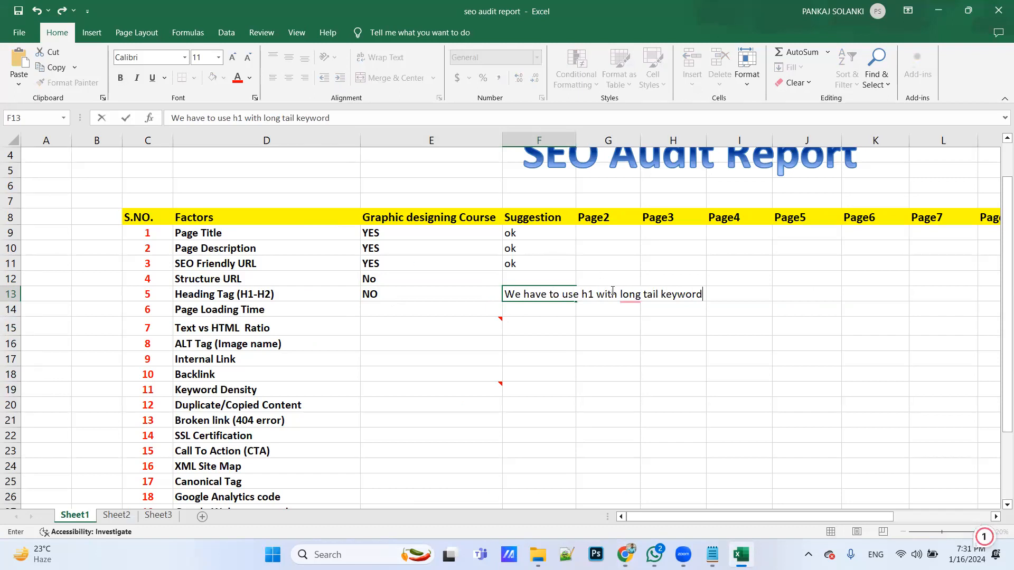
mouse_move(629, 305)
left_click(634, 333)
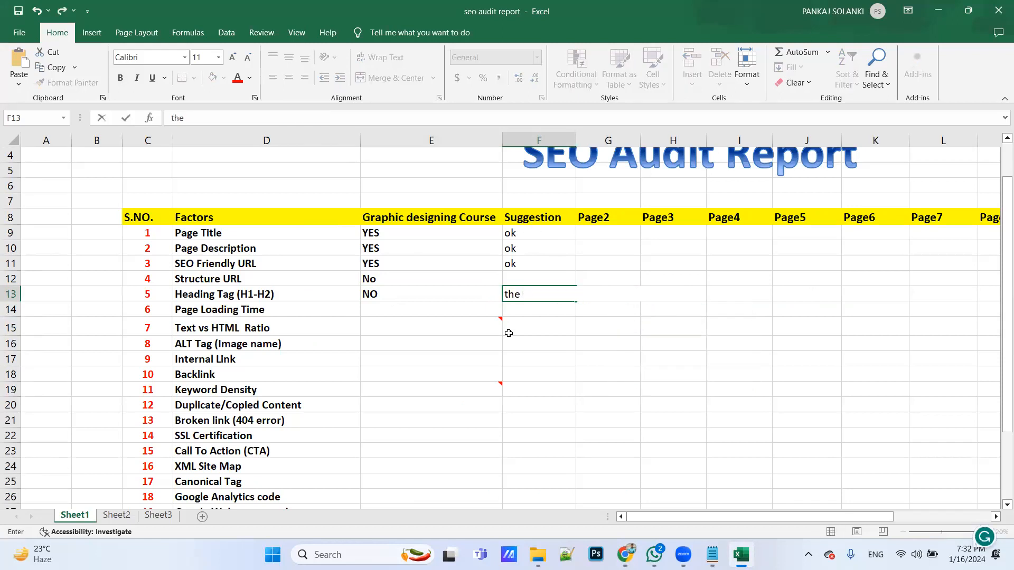
left_click(505, 373)
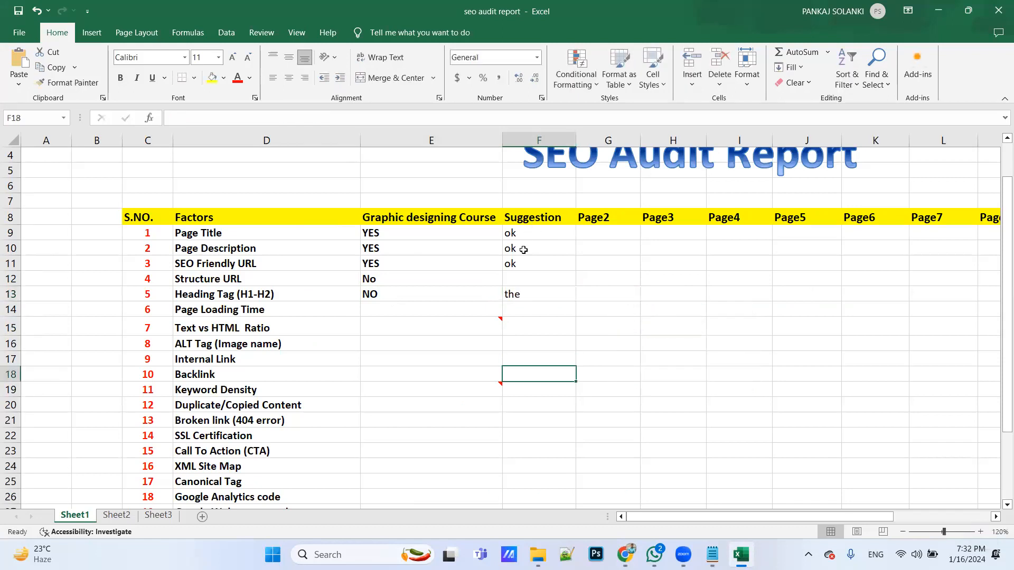
double_click(575, 140)
left_click(530, 292)
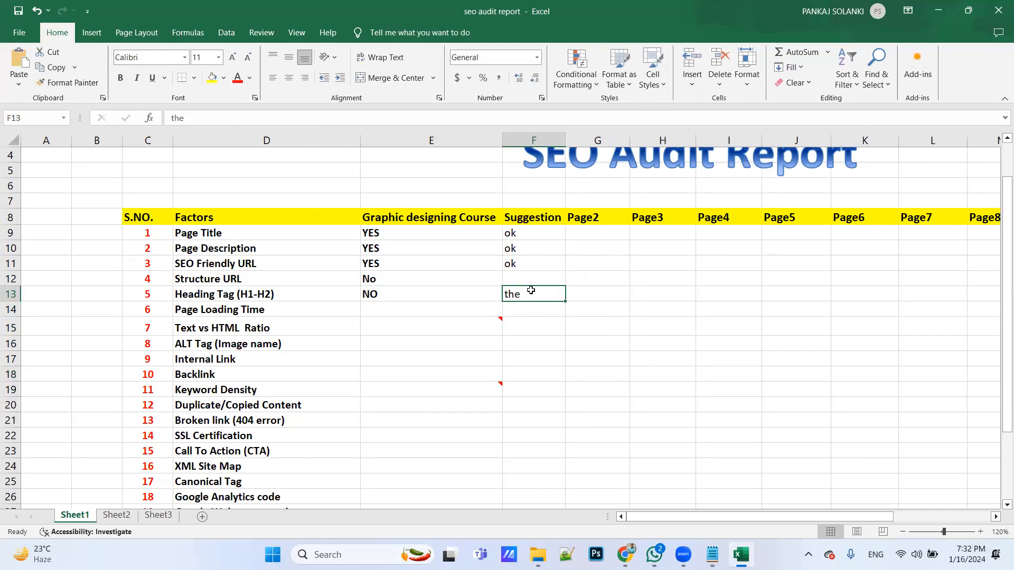
key("ctrl+z")
key("ctrl+z")
left_click(522, 401)
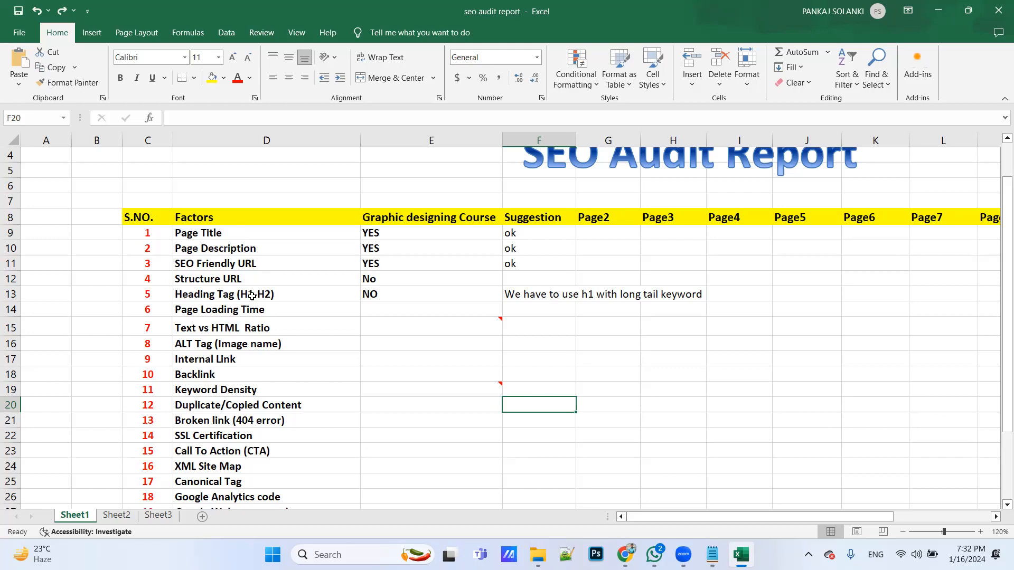
Review the remaining audit factors, including Duplicate/Copied Content, Broken link (404 error) and SSL Certification
scroll(252, 296, "down", 1)
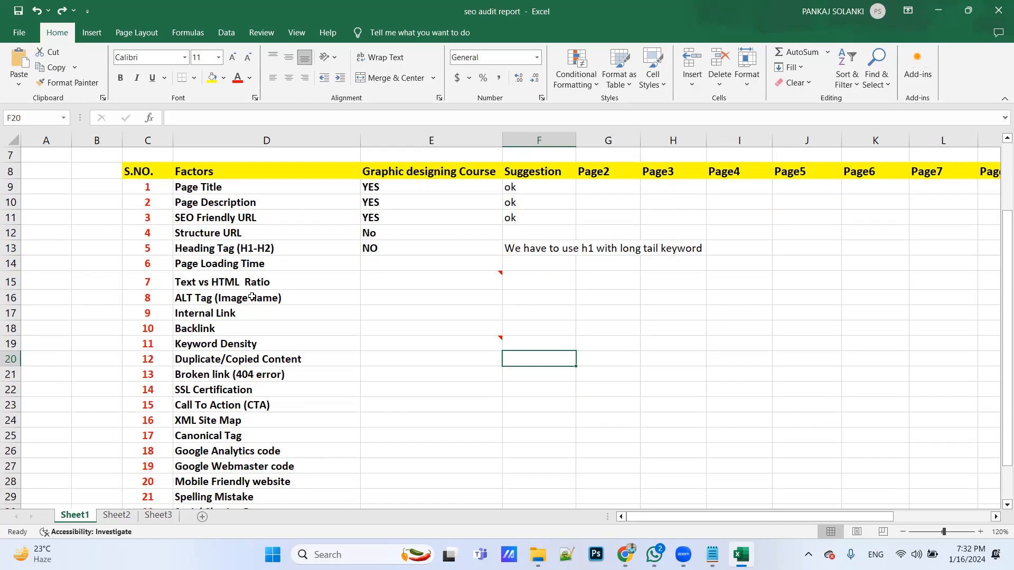
scroll(252, 298, "down", 1)
left_click(272, 326)
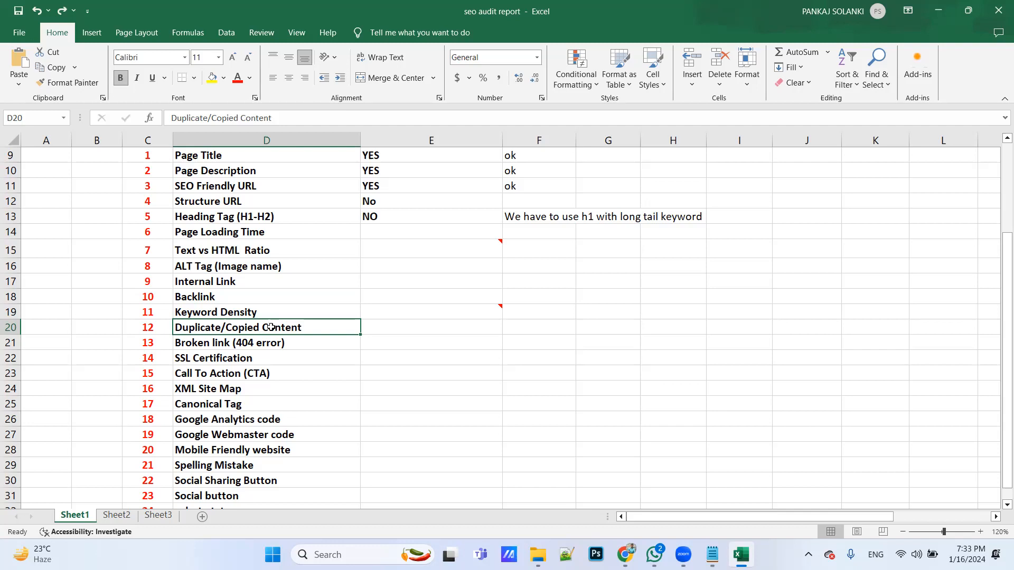
left_click(283, 343)
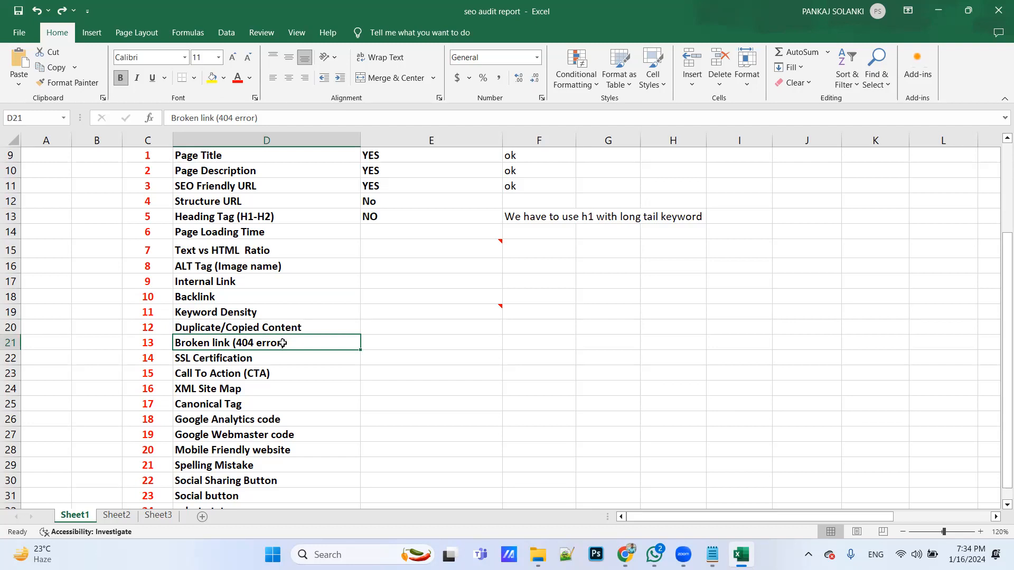
left_click(273, 356)
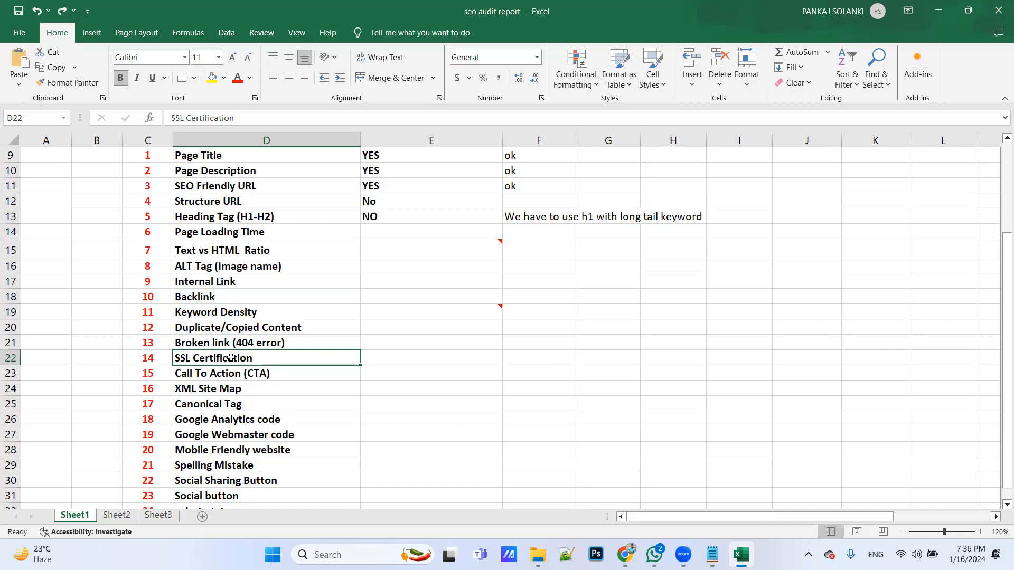
Select the Graphic designing Course cell for Page Loading Time
left_click_drag(198, 156, 195, 461)
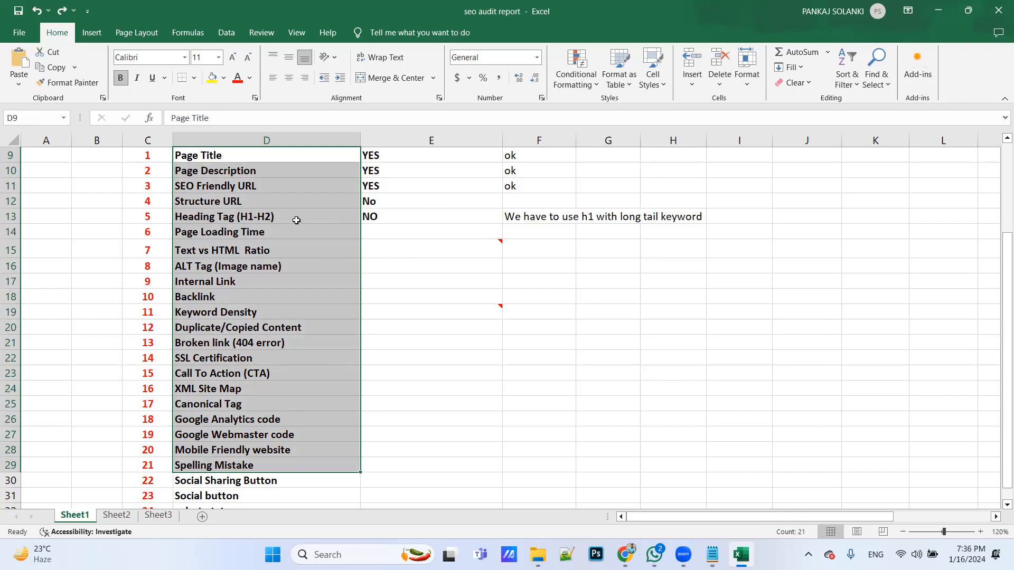
left_click(446, 310)
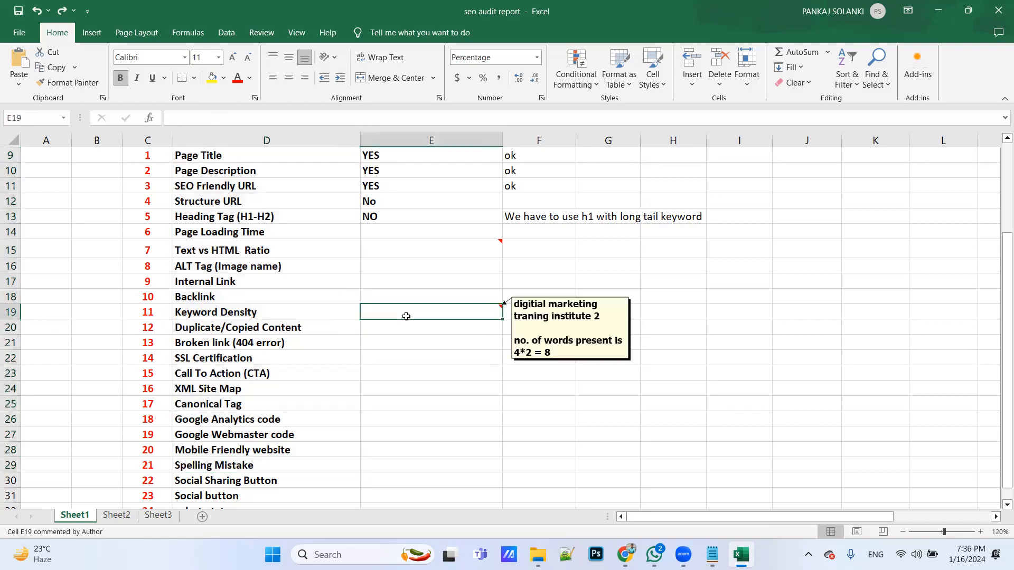
left_click(373, 243)
left_click(375, 233)
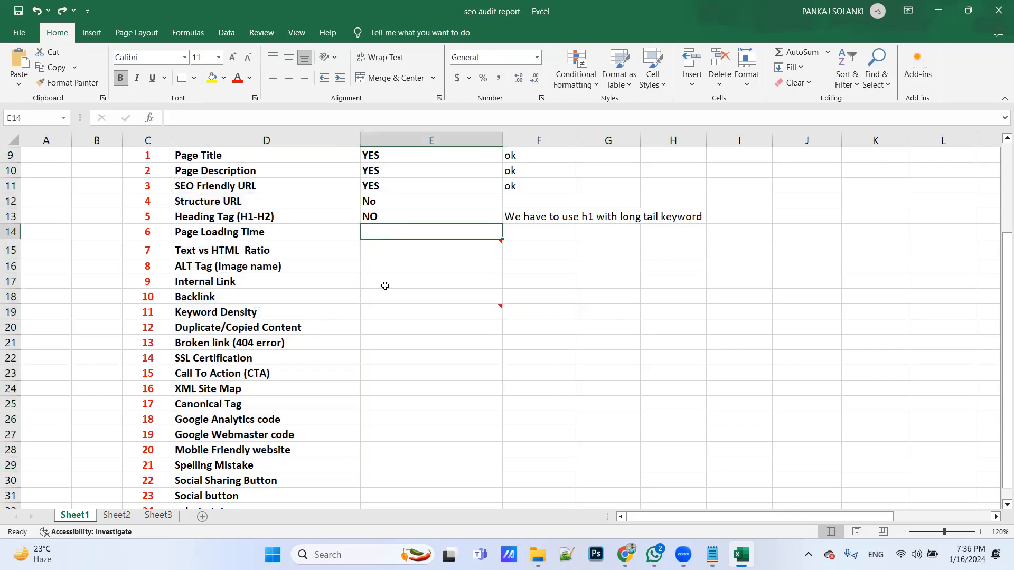
Switch to Chrome, search for "google page speed insights" in a new tab and open the PageSpeed Insights site
key("alt+Tab")
scroll(505, 85, "down", 6)
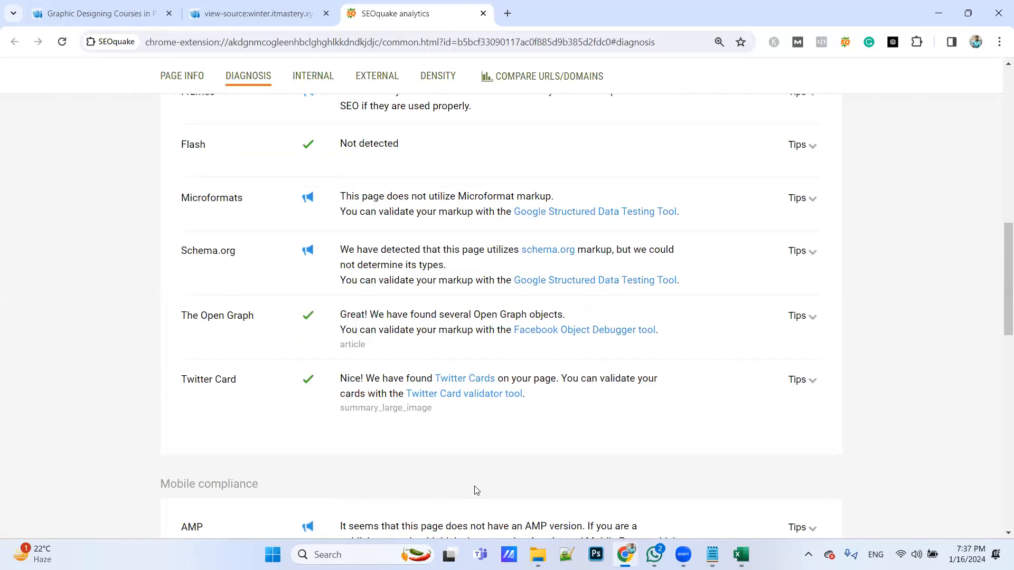
left_click(507, 13)
type("goog")
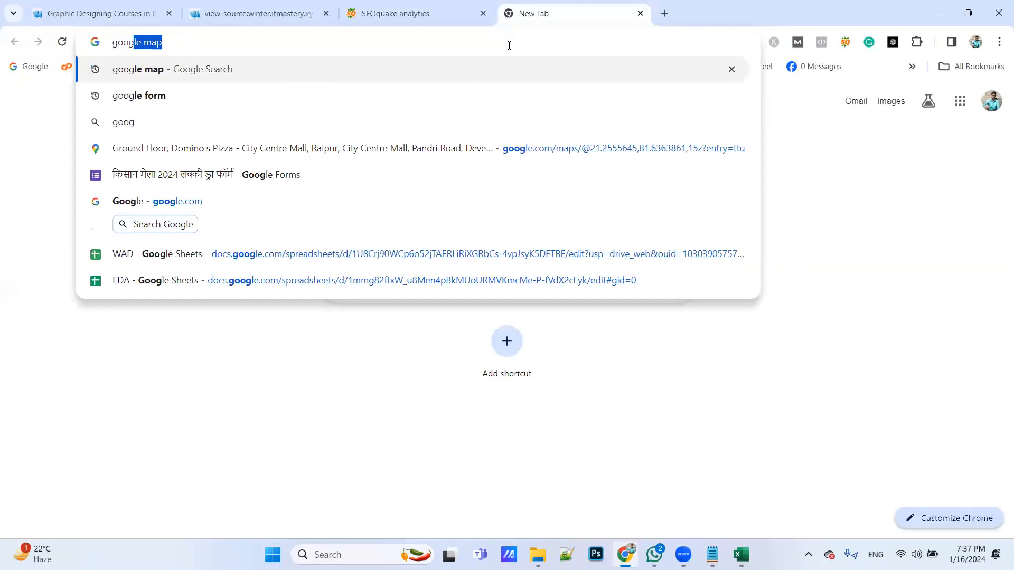
type("le page speed")
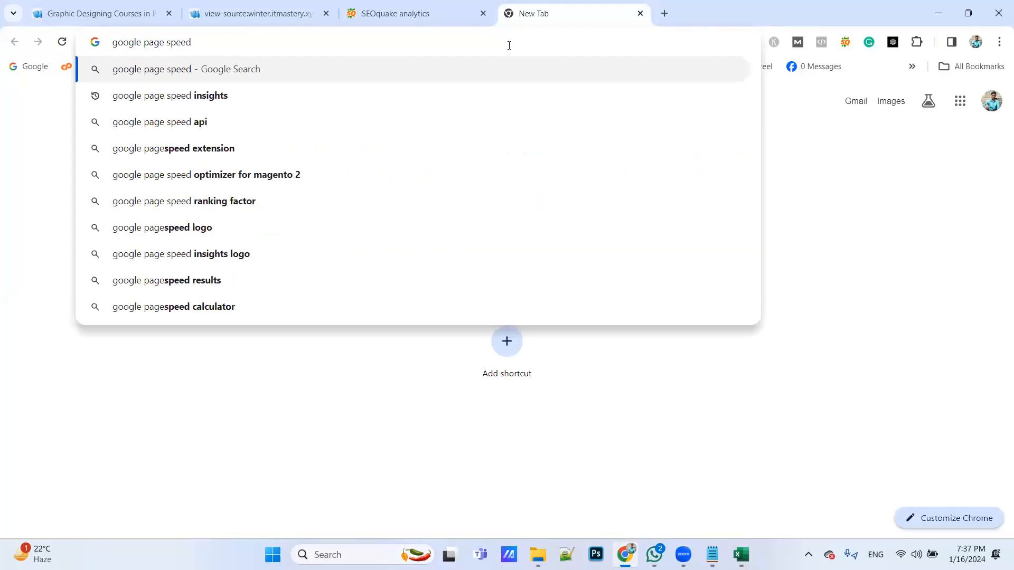
key("Down")
key("Down")
key("Up")
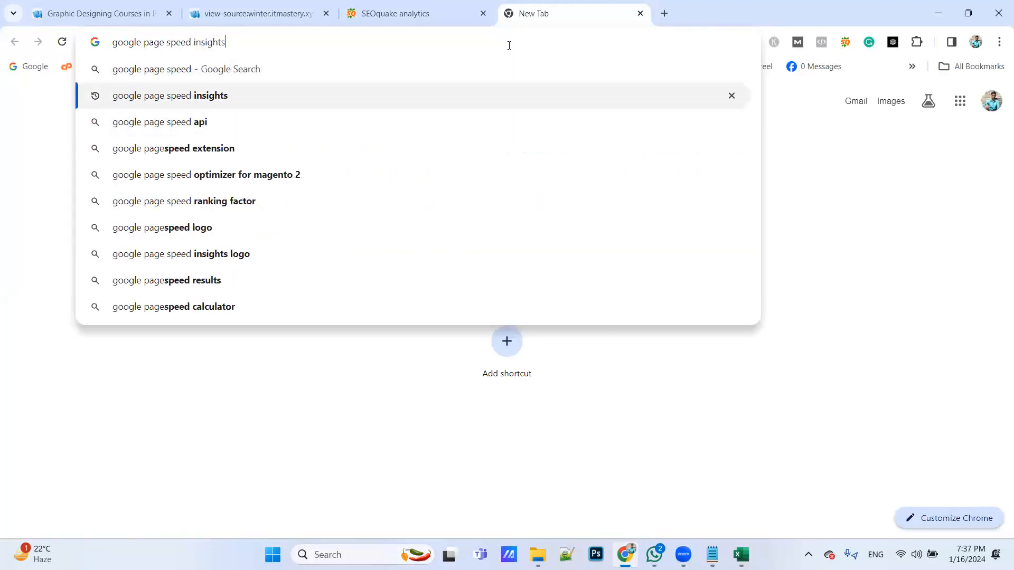
key("Return")
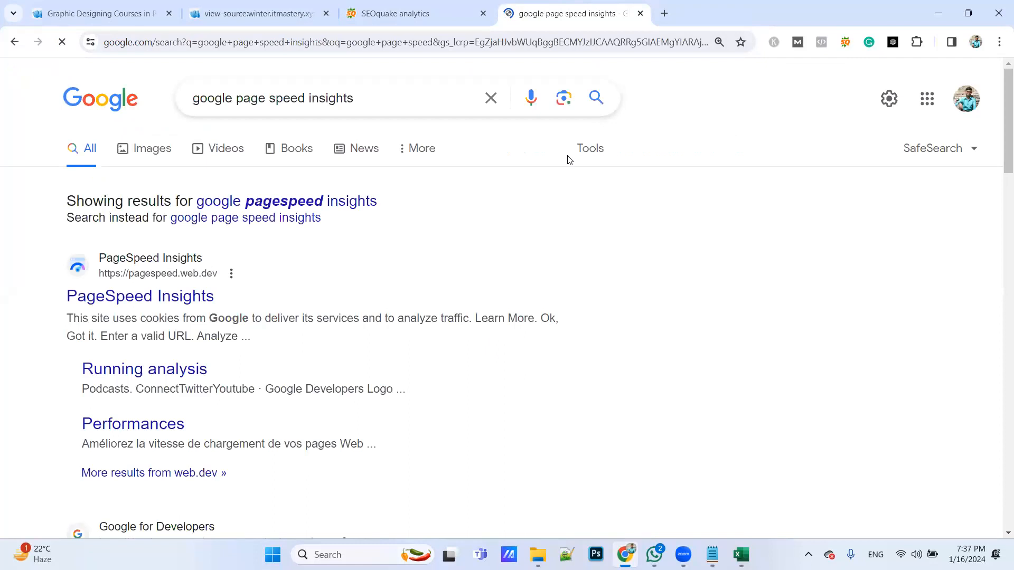
left_click(157, 305)
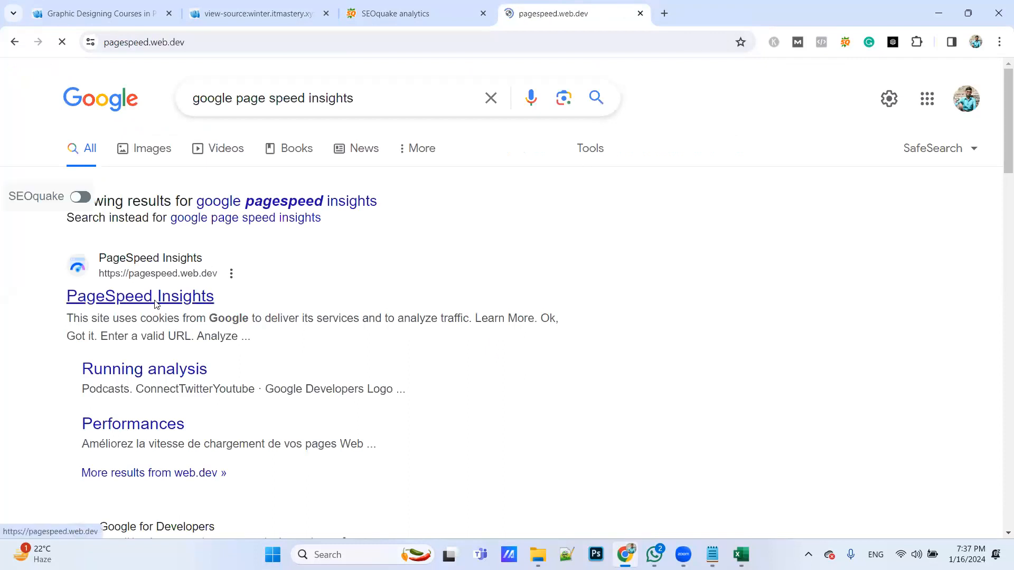
left_click(71, 19)
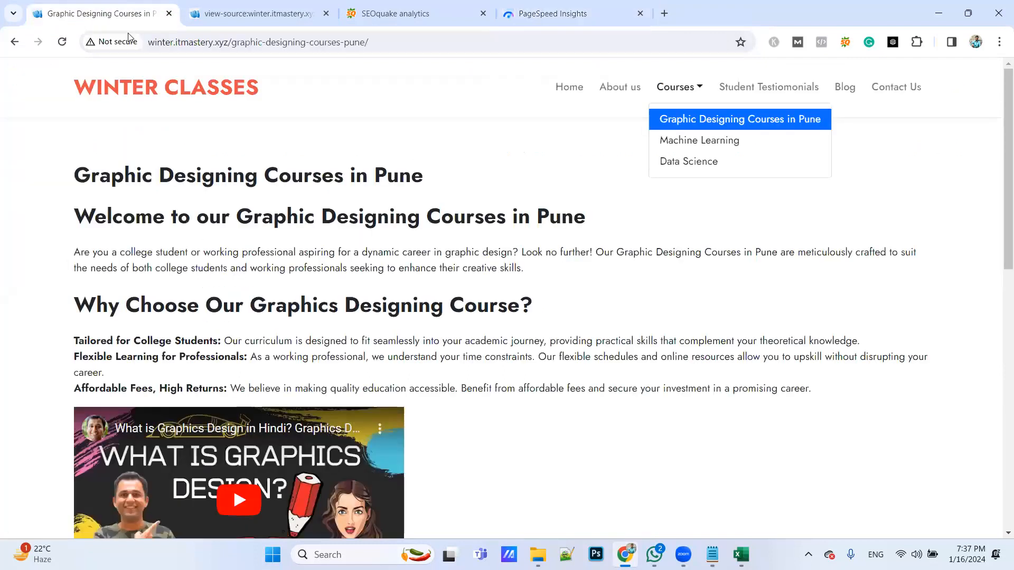
left_click(404, 41)
key("ctrl+c")
left_click(575, 18)
left_click(367, 129)
key("ctrl+v")
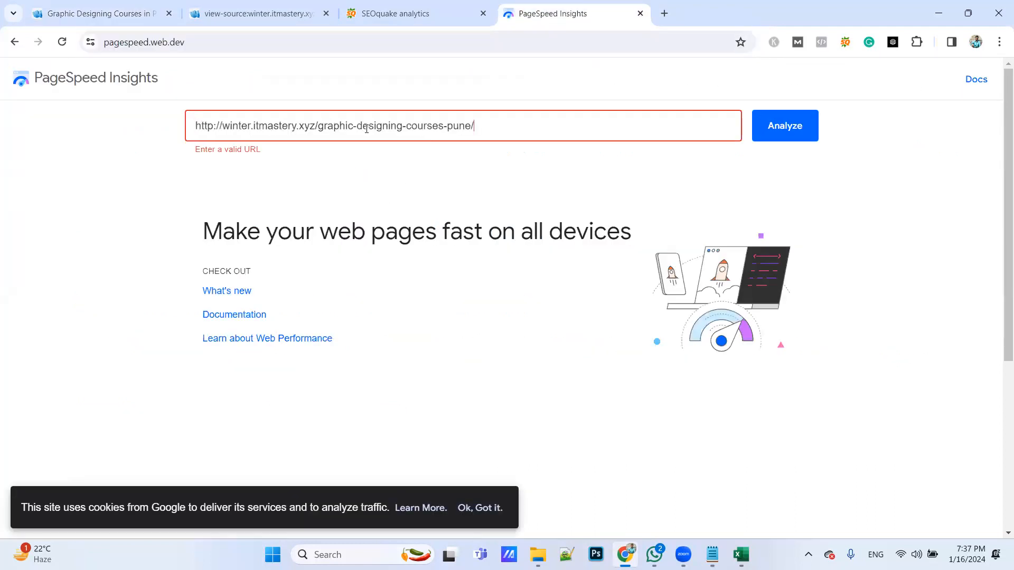
left_click(792, 131)
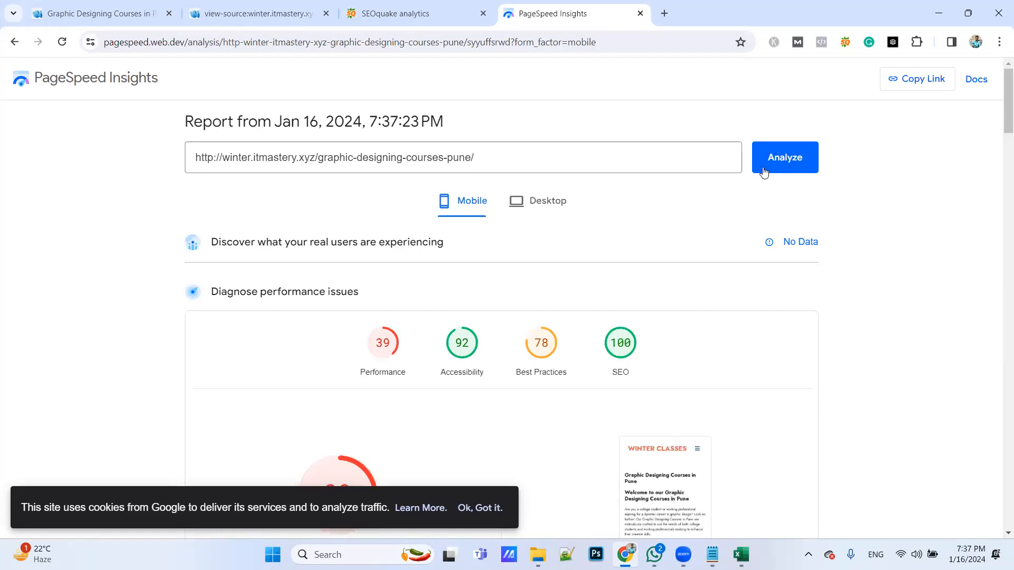
Examine the page's mobile performance scores, followed by the desktop scores and loading metrics
scroll(668, 234, "down", 2)
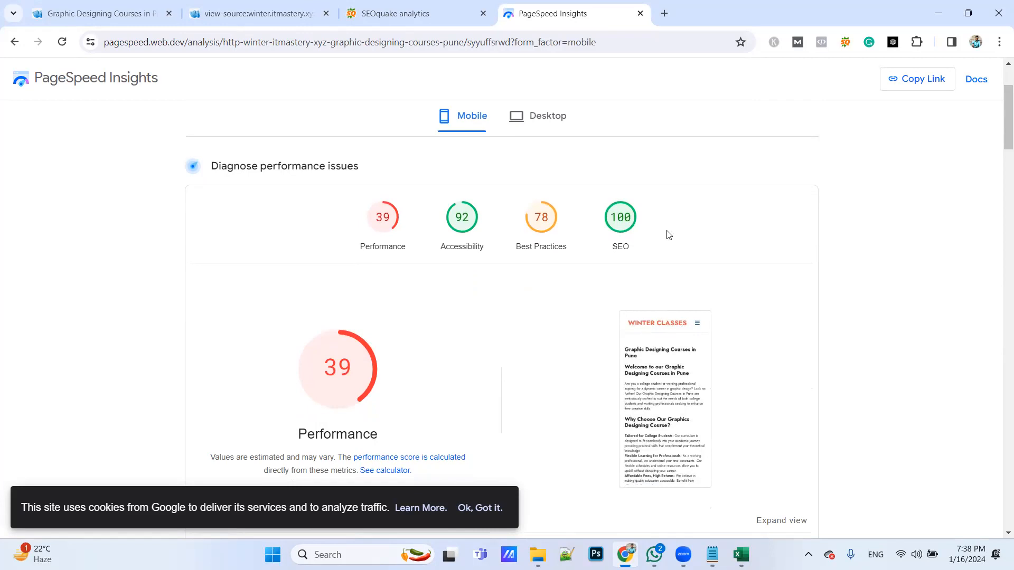
left_click(550, 119)
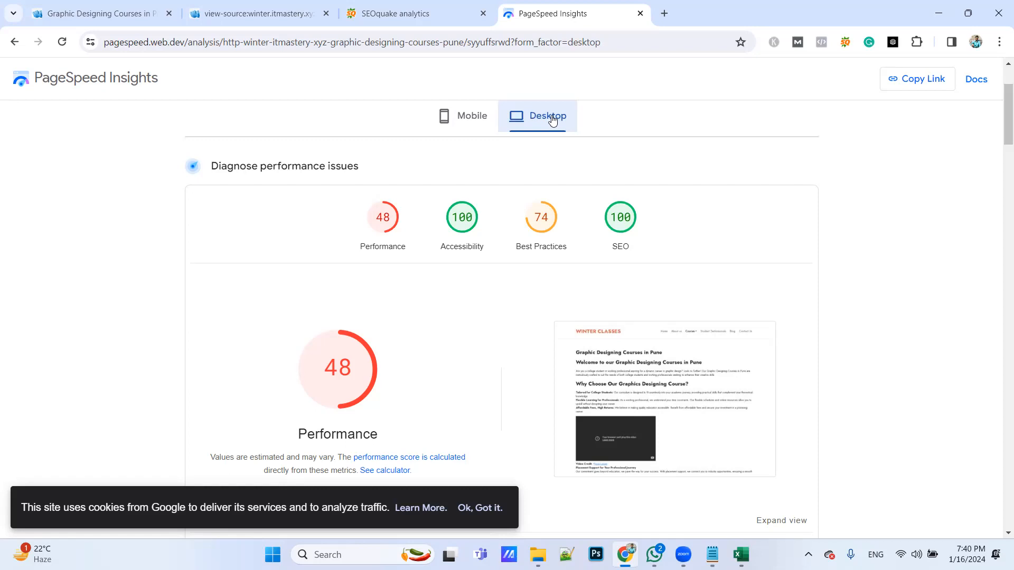
scroll(512, 248, "down", 15)
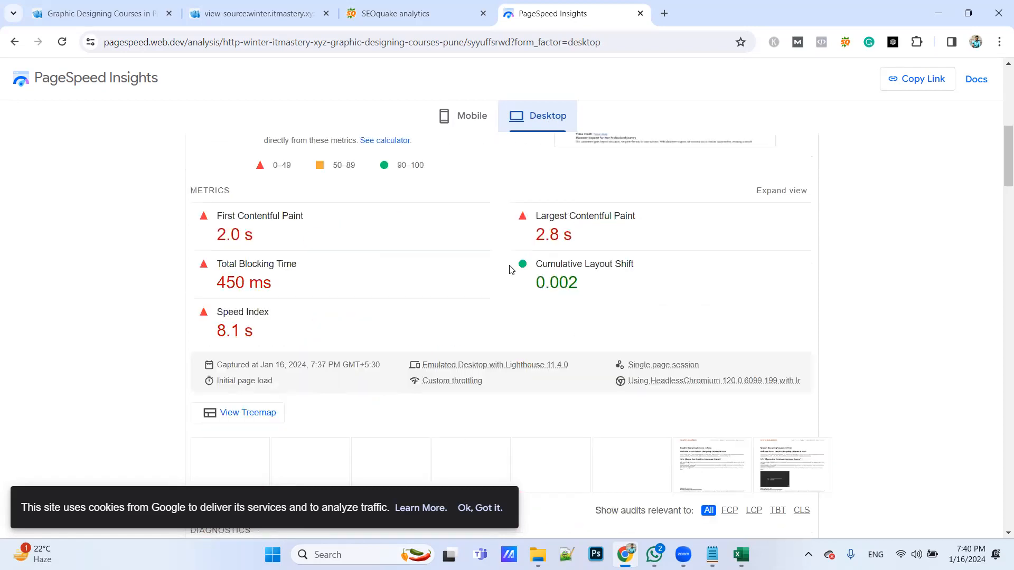
scroll(510, 275, "down", 1)
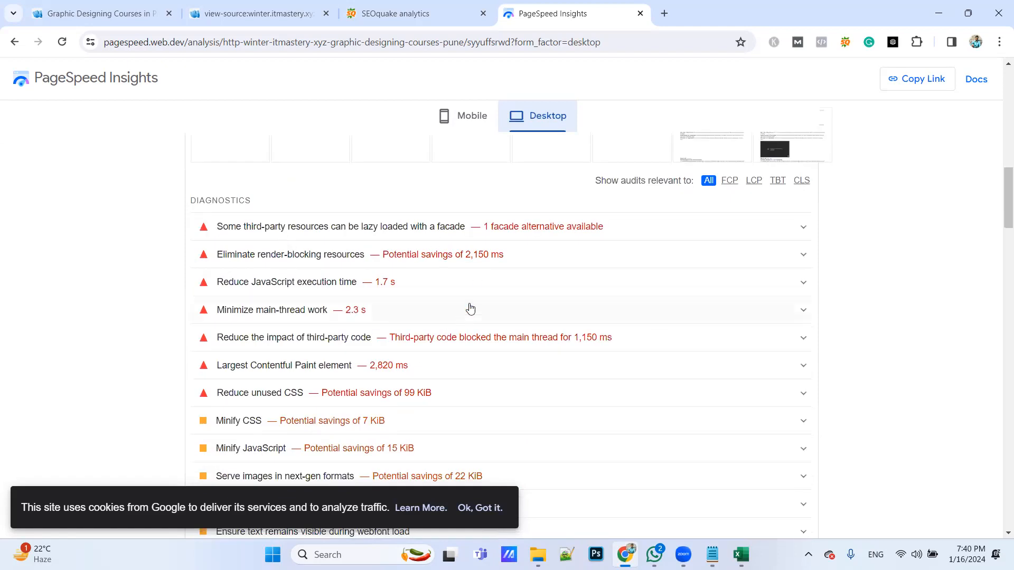
Examine the desktop diagnostics details on lazy loading third-party resources and eliminating render-blocking resources, and collapse both entries
left_click(512, 228)
scroll(470, 338, "down", 2)
scroll(491, 301, "down", 2)
left_click(491, 299)
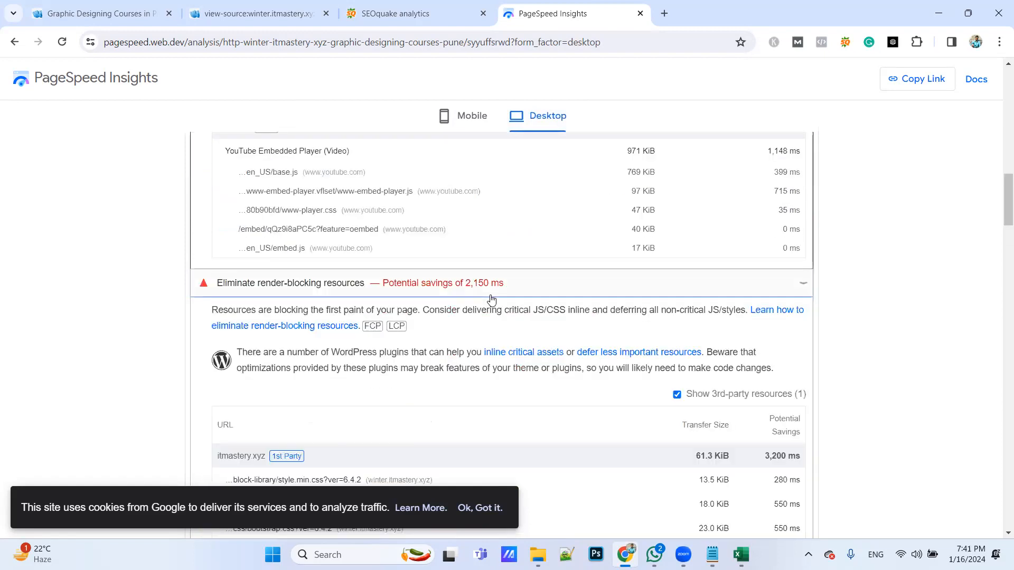
scroll(491, 301, "down", 4)
scroll(491, 302, "up", 2)
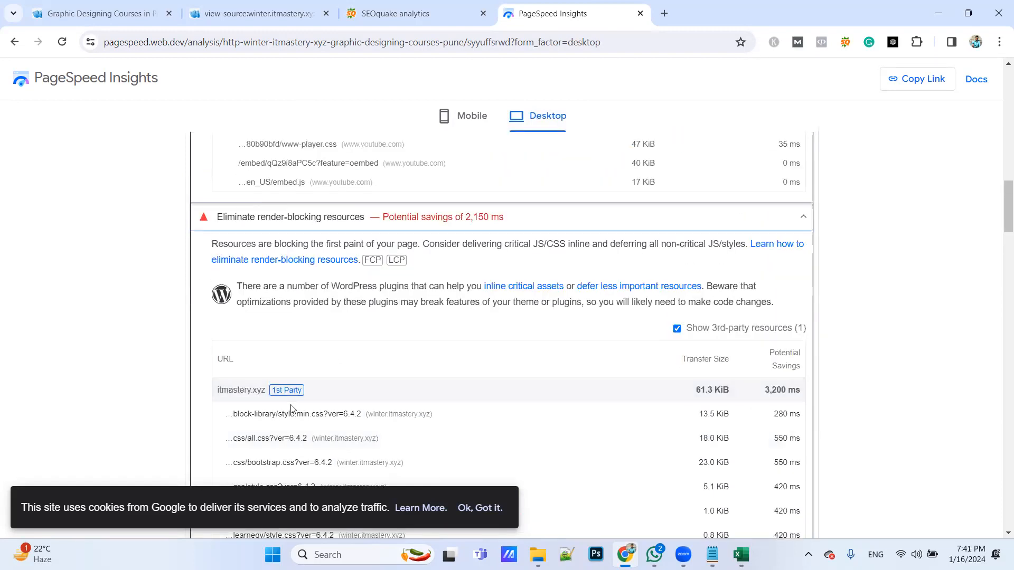
left_click(548, 227)
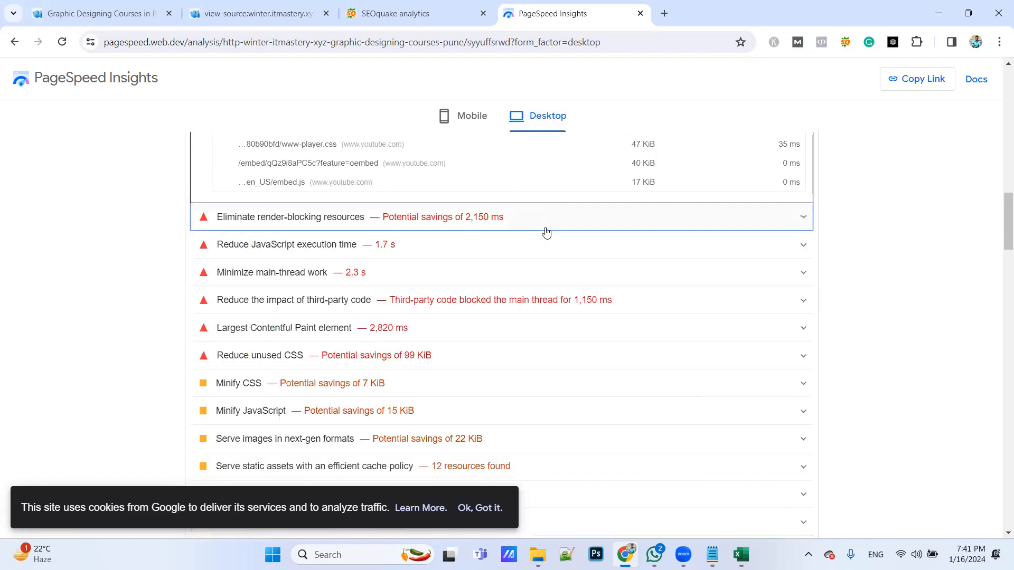
scroll(544, 231, "up", 2)
left_click(537, 174)
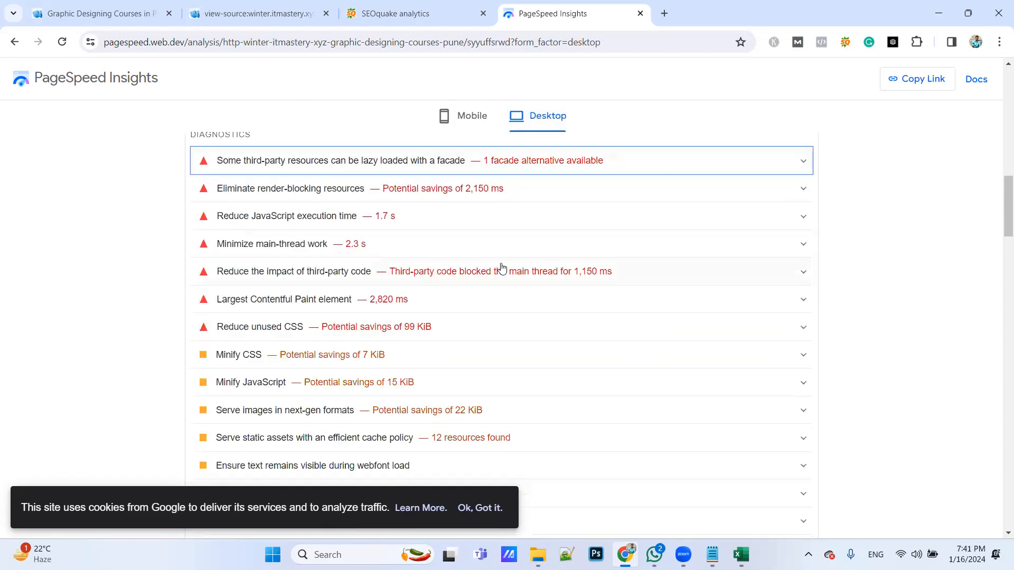
Review the rest of the desktop report, including the Accessibility section, and return to the diagnostics list
scroll(500, 267, "down", 12)
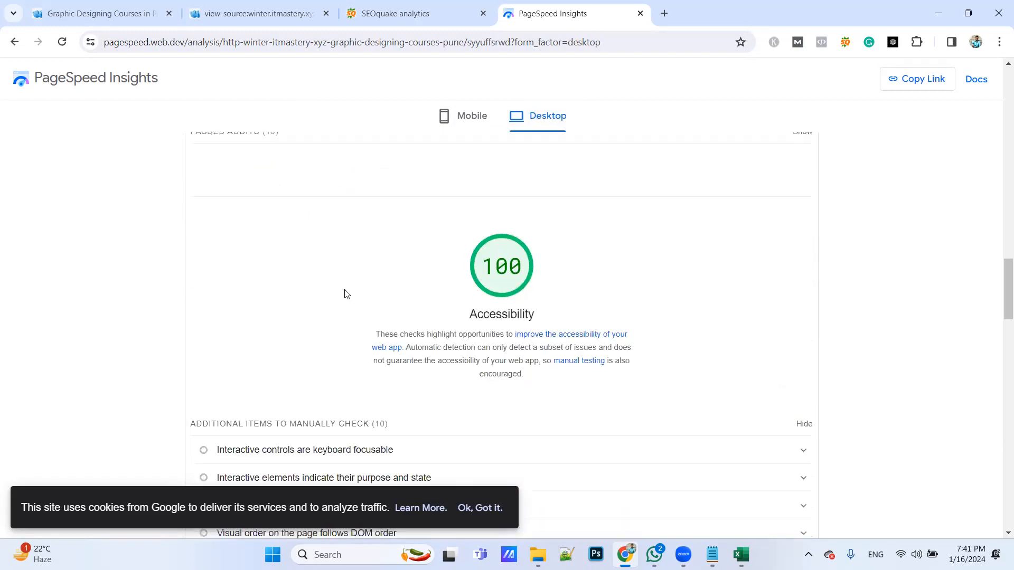
scroll(267, 308, "down", 2)
scroll(267, 308, "up", 9)
scroll(269, 309, "up", 7)
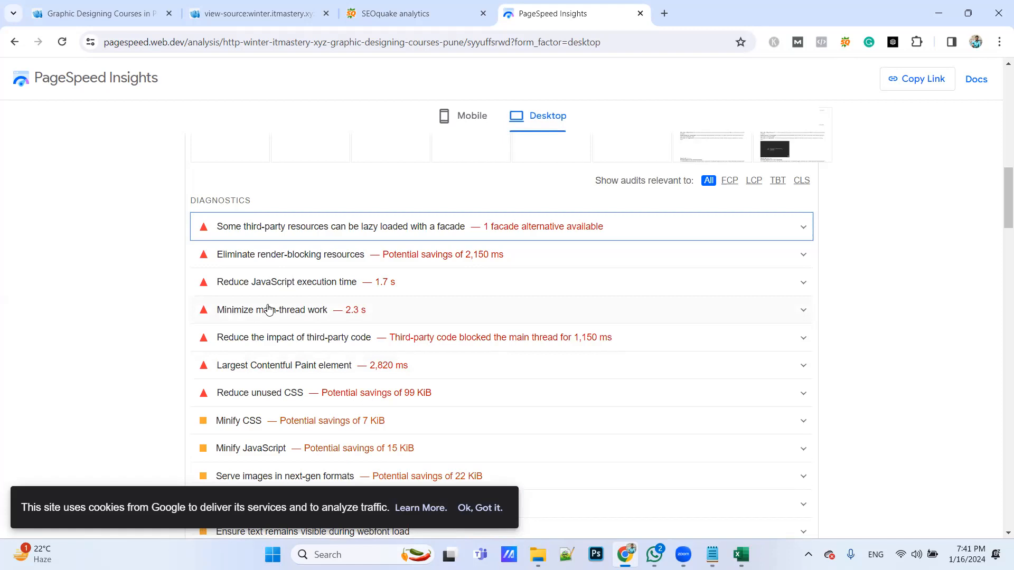
In the Excel report, enter Poor for Page Loading Time and the suggestion "we have to improve page speed in both the device"
key("alt+Tab")
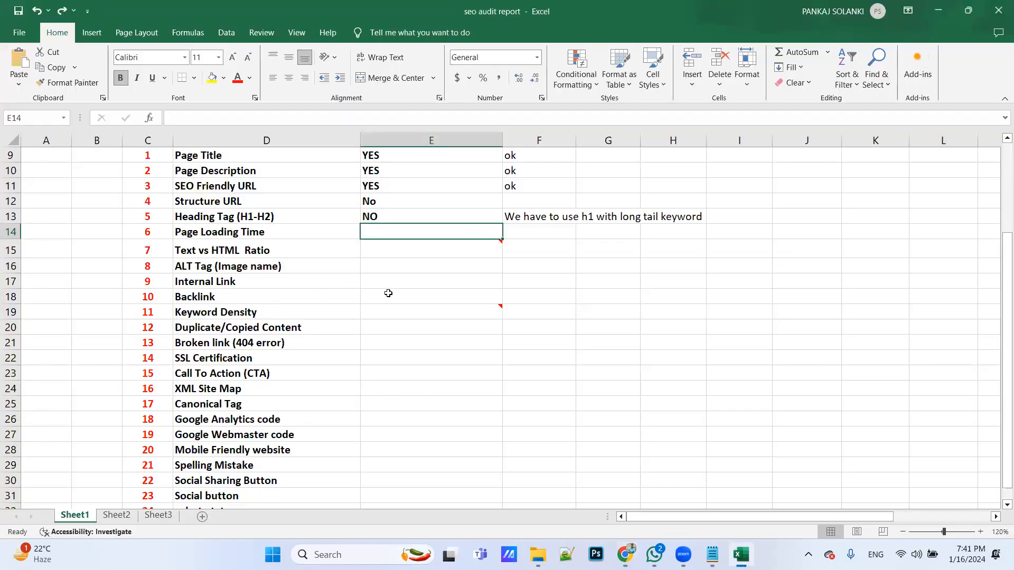
type("Poor")
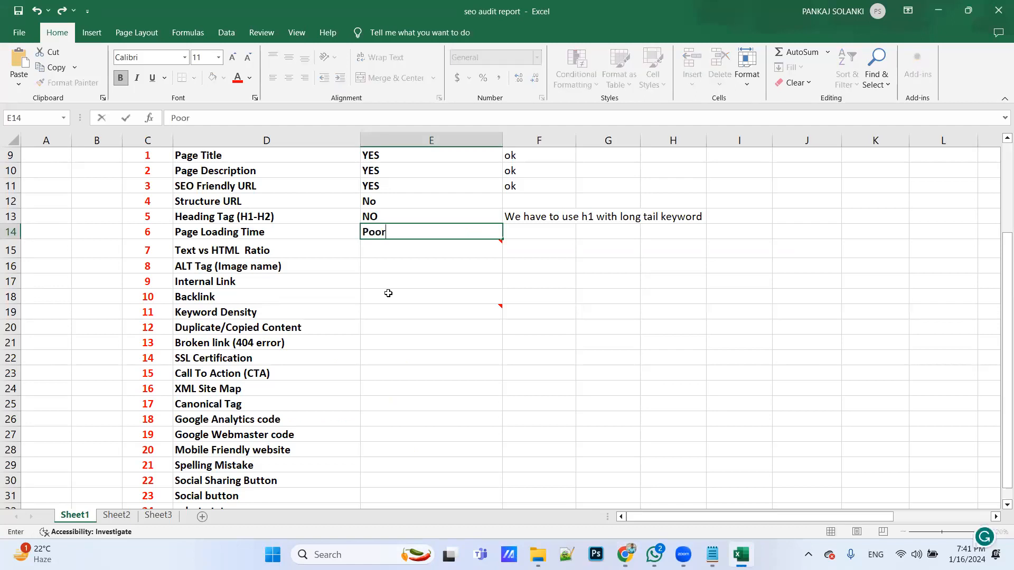
key("Tab")
type("we have to ")
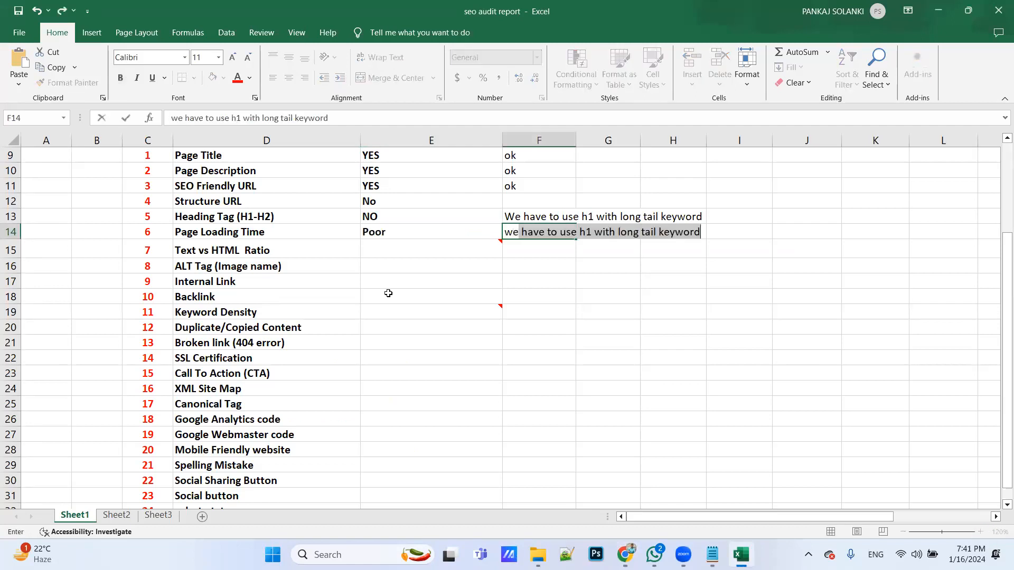
type("im")
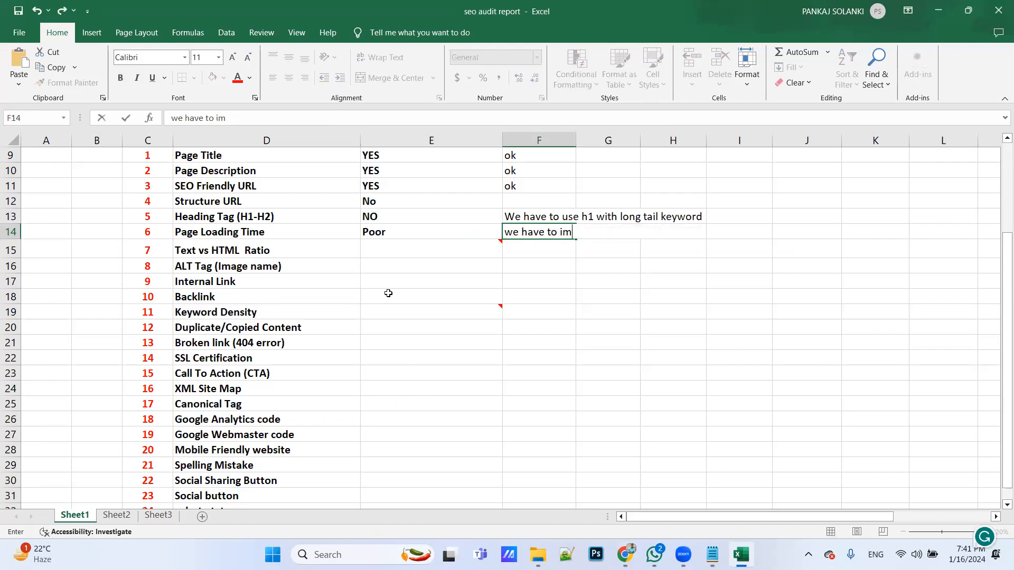
type("prove page sp")
type("eed in ")
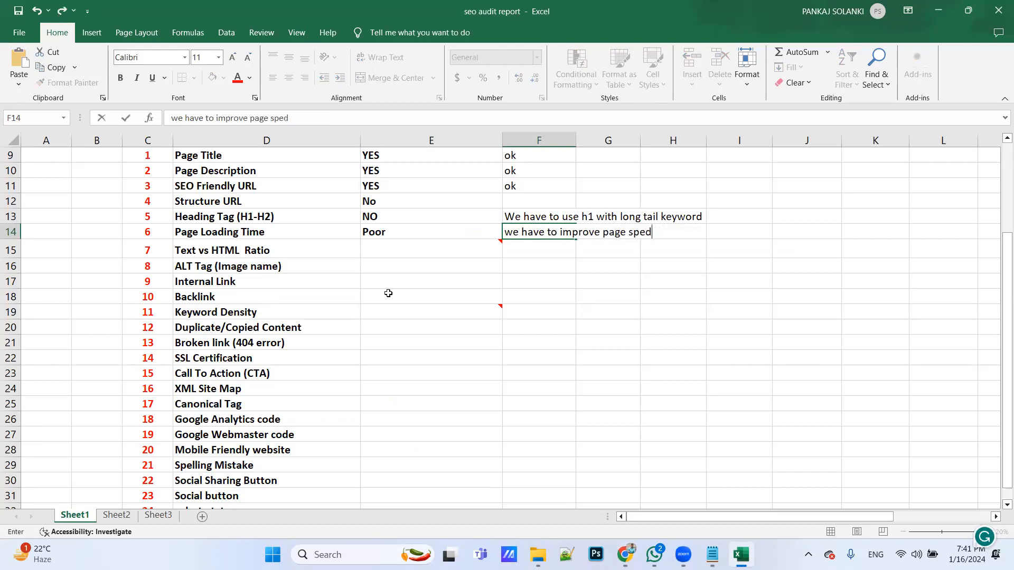
type("both the device")
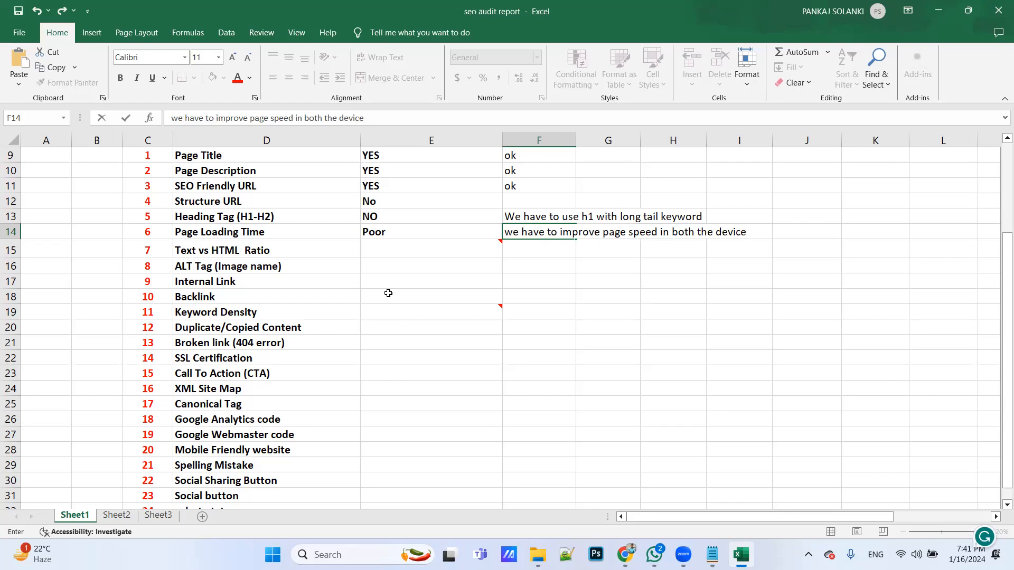
Select the Graphic designing Course cell for Text vs HTML Ratio and examine the Text/HTML ratio entry of the SEOquake diagnosis in Chrome
left_click(375, 253)
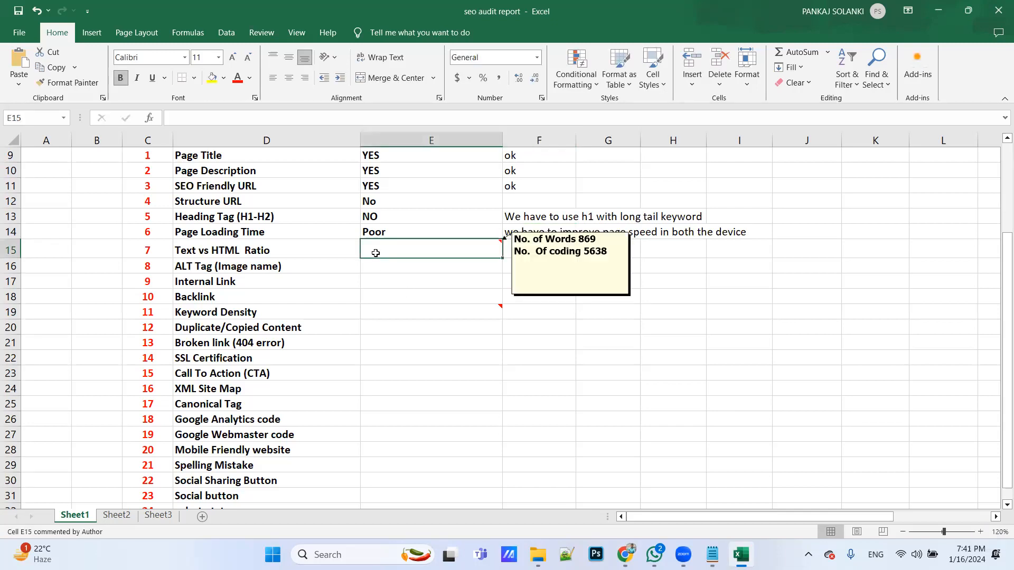
key("alt+Tab")
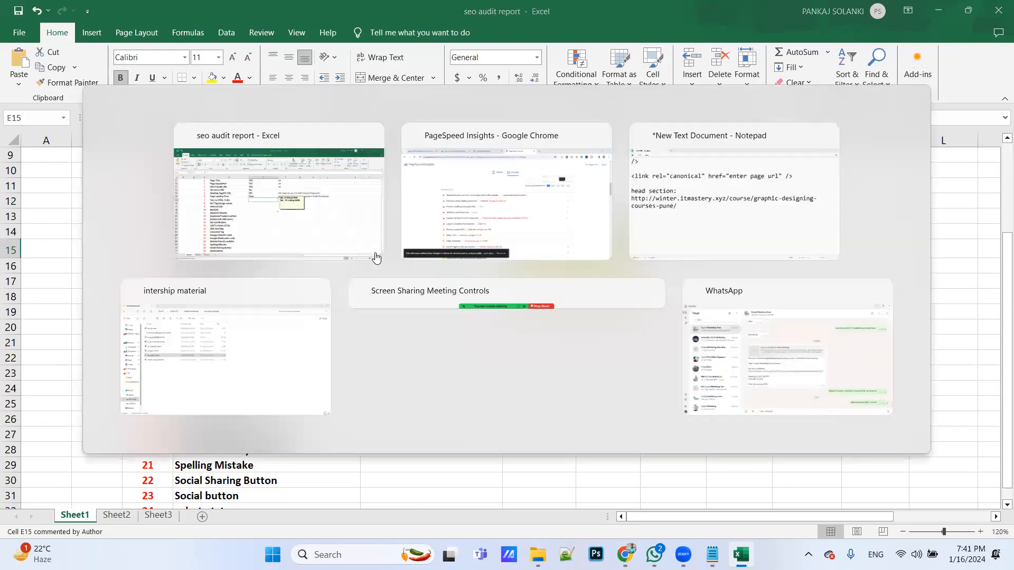
left_click(402, 13)
scroll(417, 249, "down", 10)
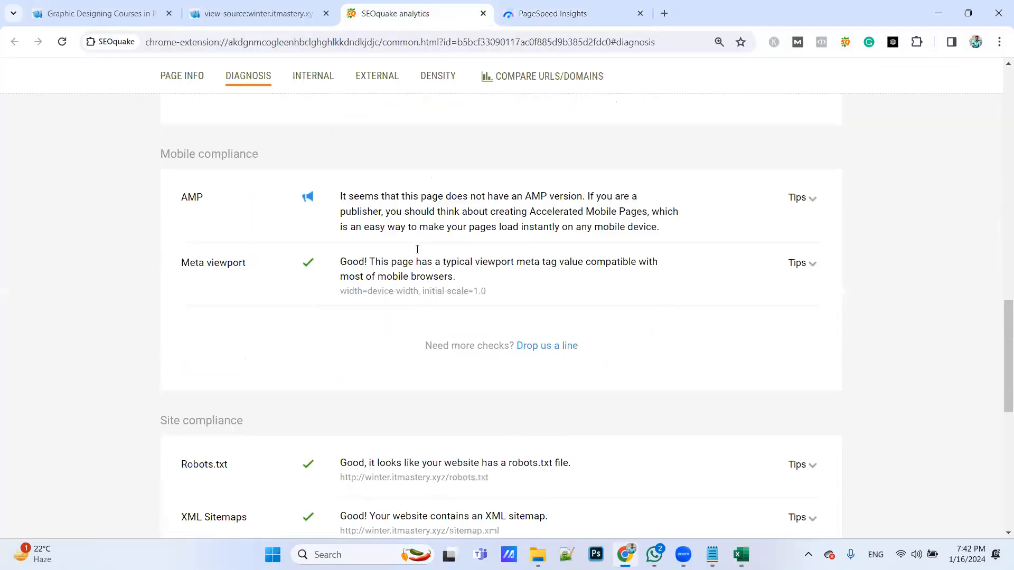
scroll(418, 249, "down", 4)
scroll(418, 248, "up", 18)
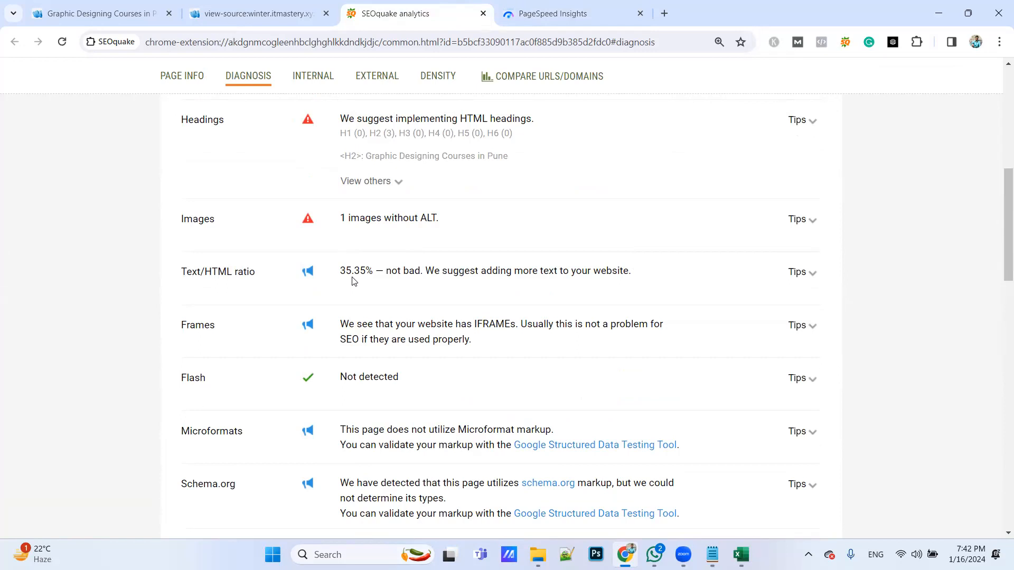
In the Excel report, enter ok for Text vs HTML Ratio and select the ALT Tag (Image name) cell
key("alt+Tab")
type("ok")
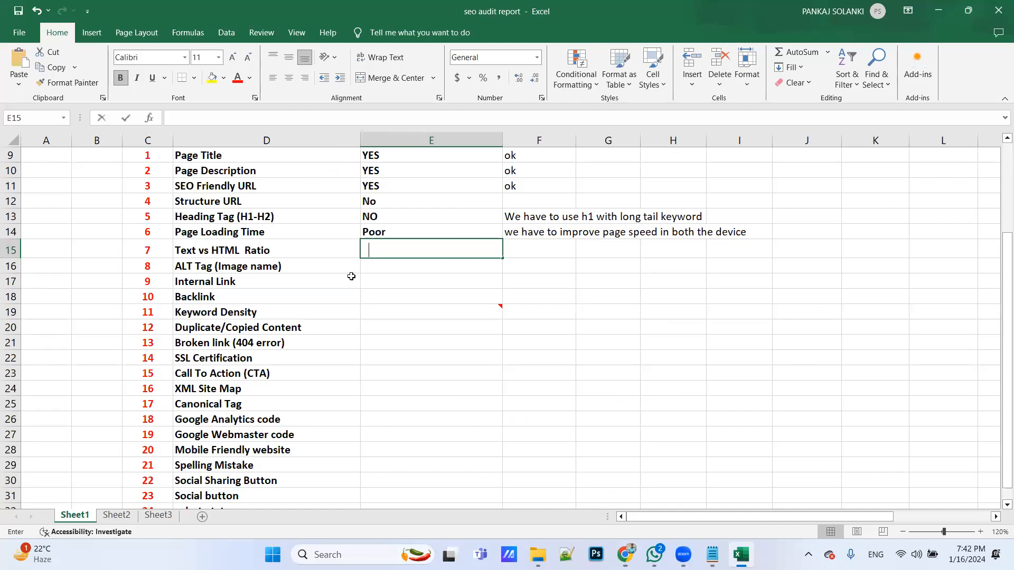
key("Tab")
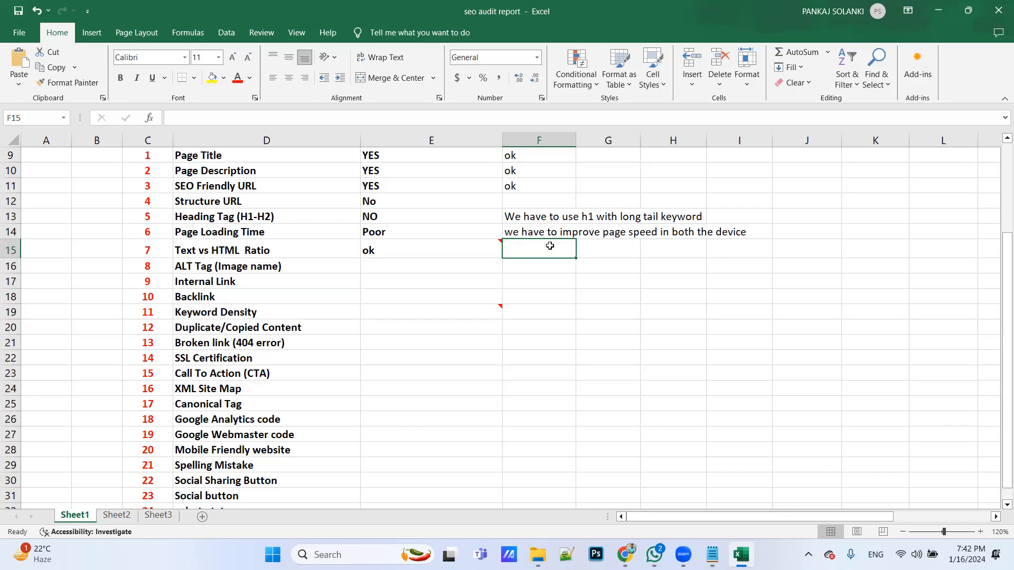
left_click(409, 271)
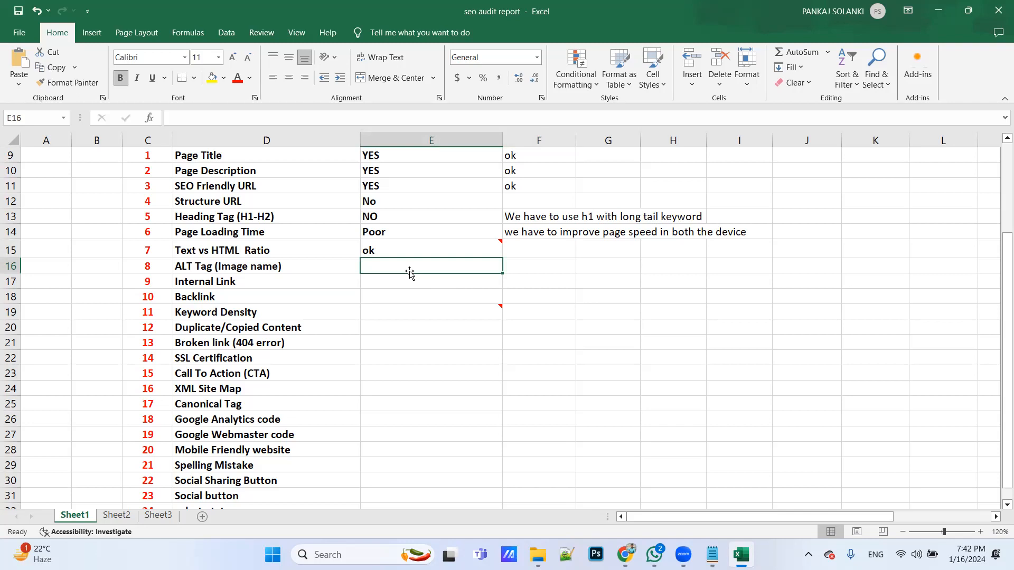
In Chrome, check the Images entry of the SEOquake diagnosis, and search the enlarged page source for alt="
key("alt+Tab")
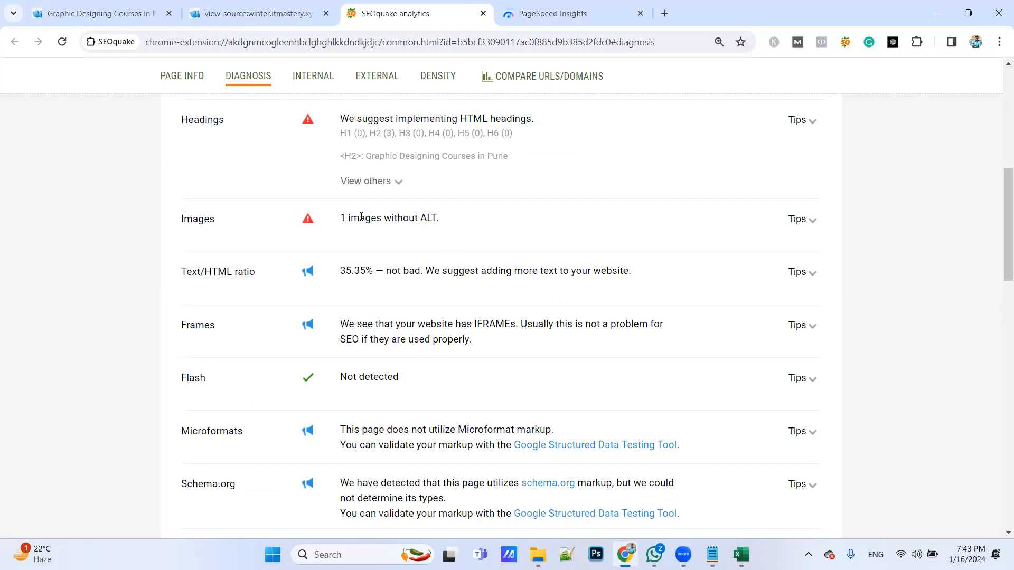
left_click(211, 5)
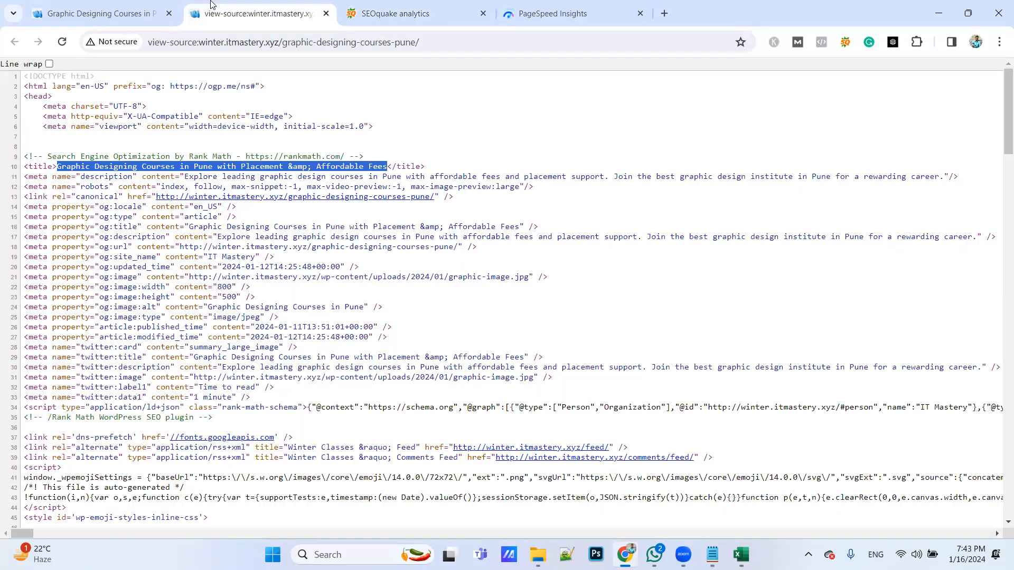
key("ctrl+plus")
key("ctrl+plus")
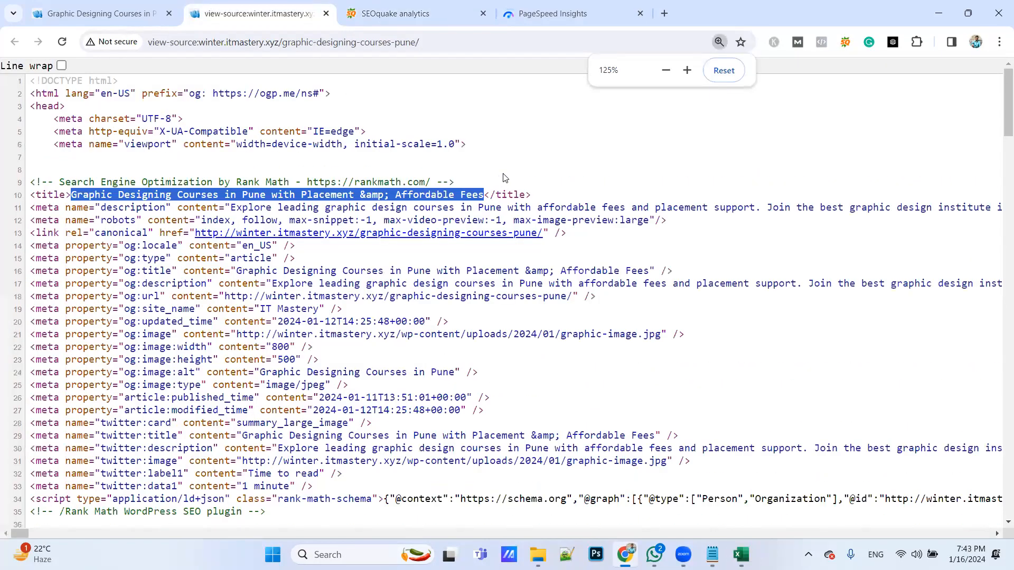
key("ctrl+f")
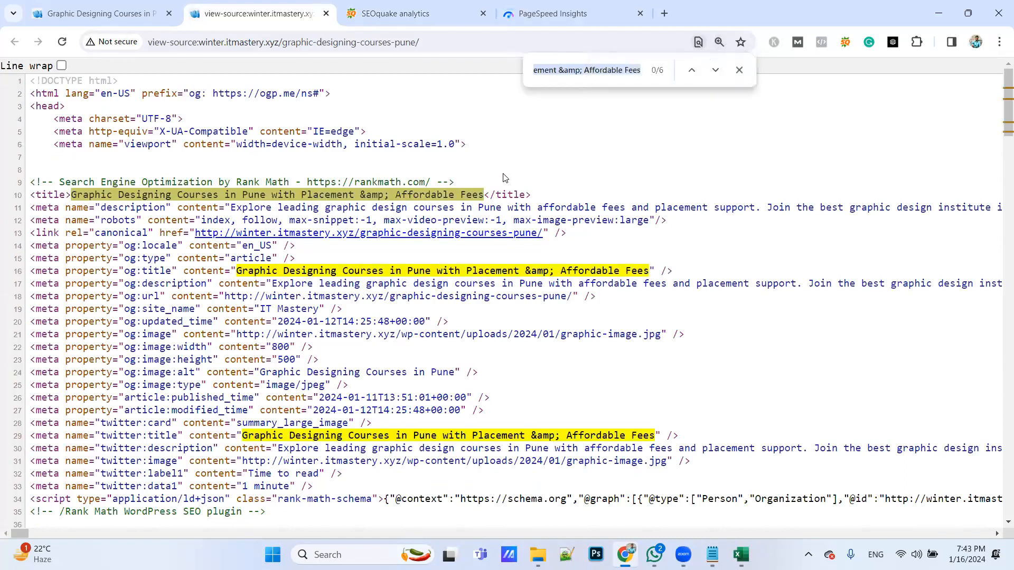
type("alt=\"")
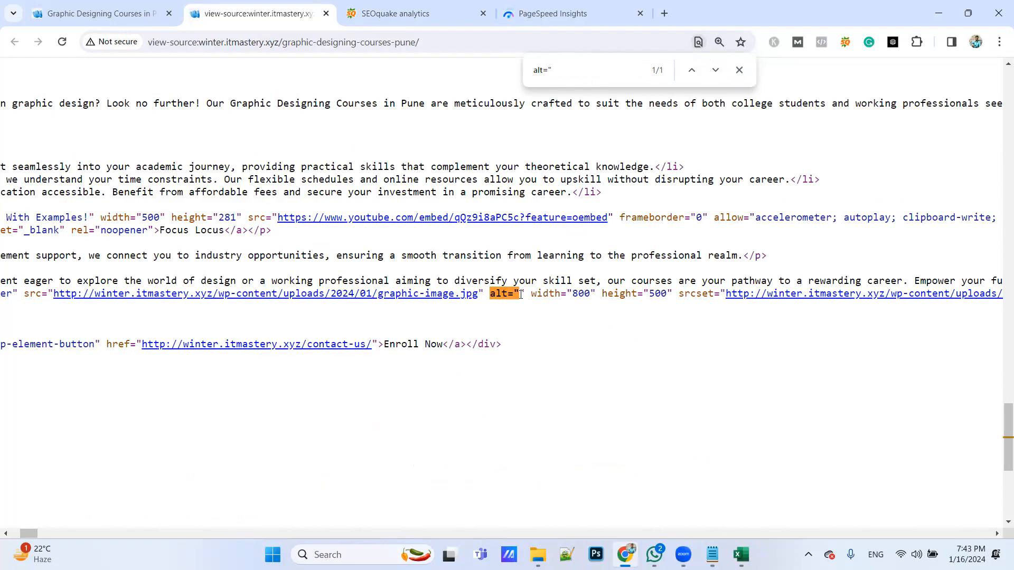
In the Excel report, enter No for ALT Tag (Image name) with the suggestion "we have to use alt tag with proper long tail keywords"
key("alt+Tab")
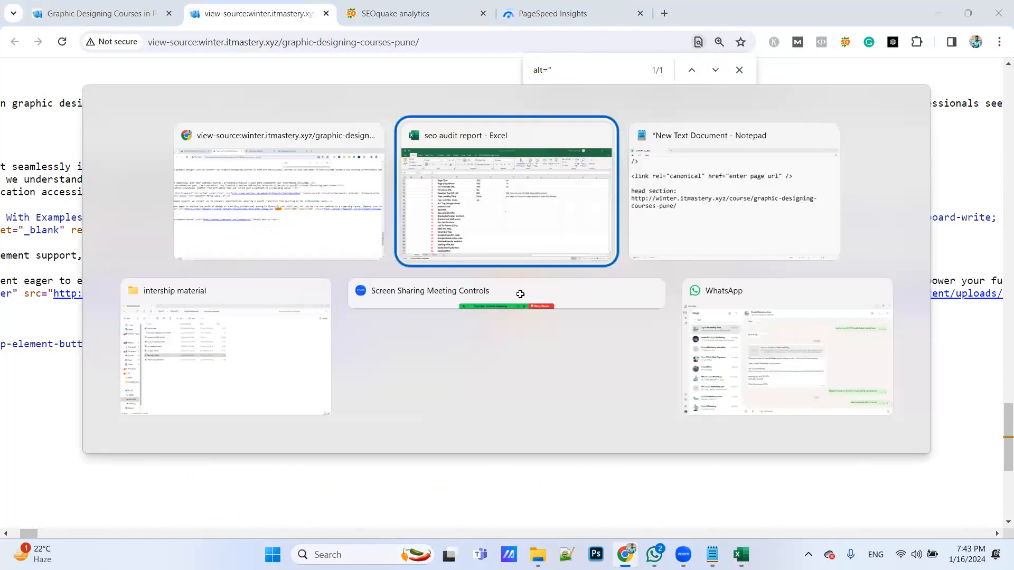
type("No")
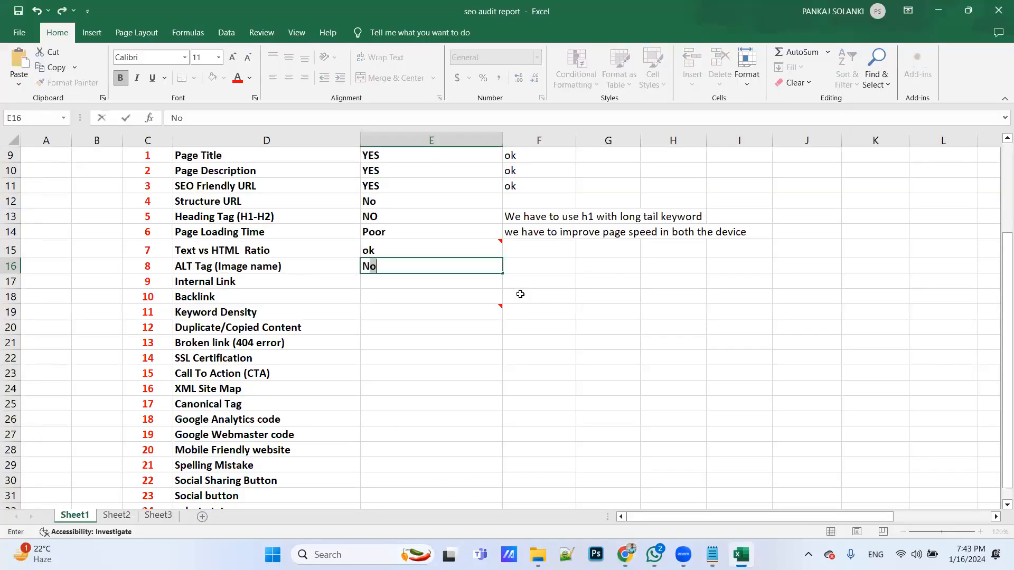
key("Tab")
type("we have to ")
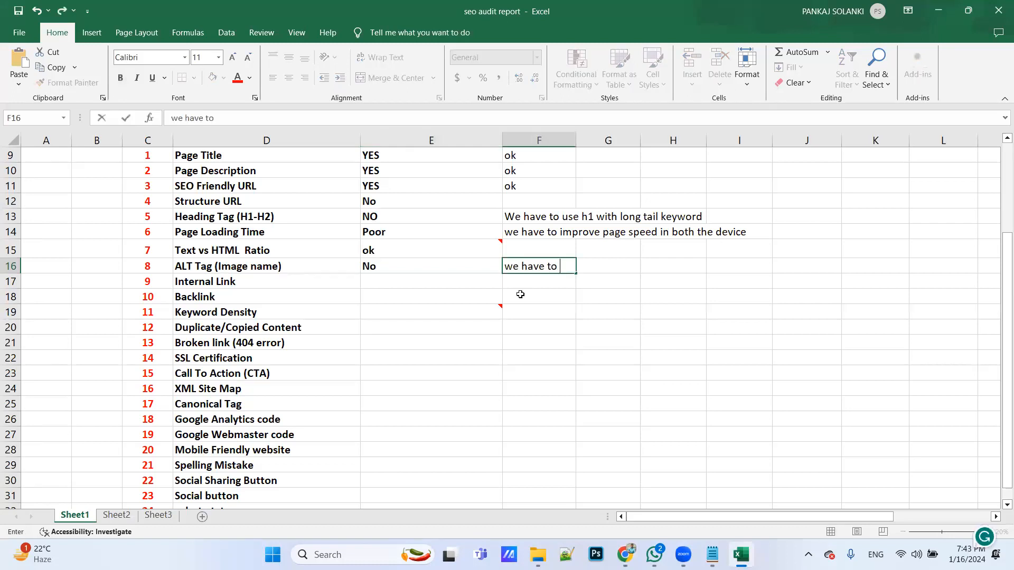
type("use a lt tag with ")
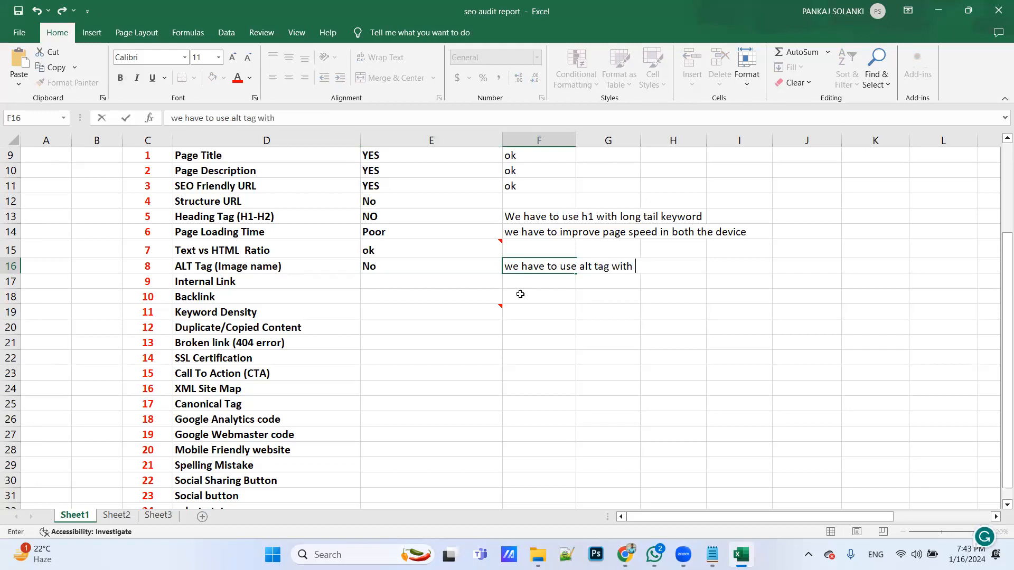
type("proper l")
type("i")
key("BackSpace")
type("long ")
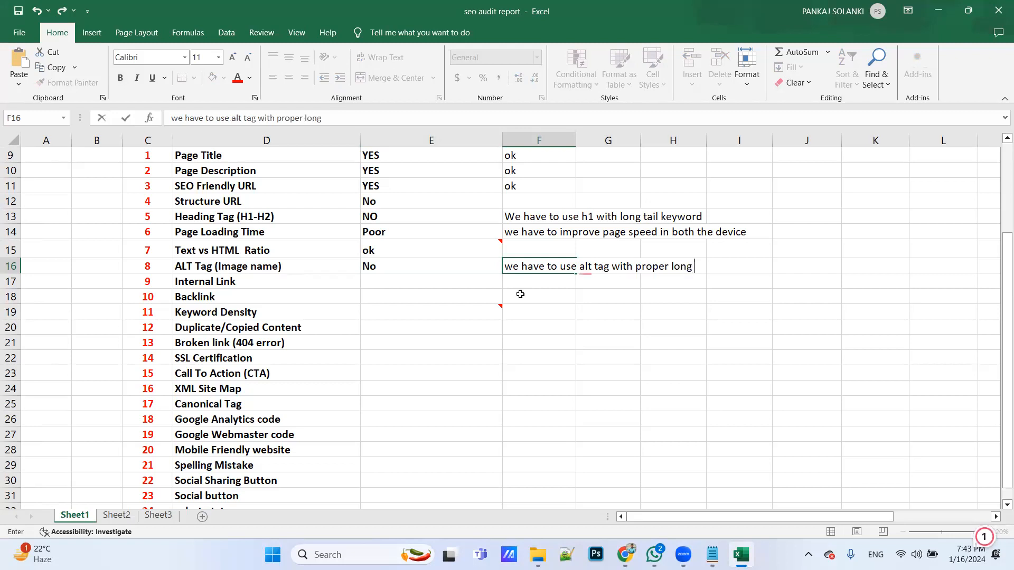
type("tail keywords")
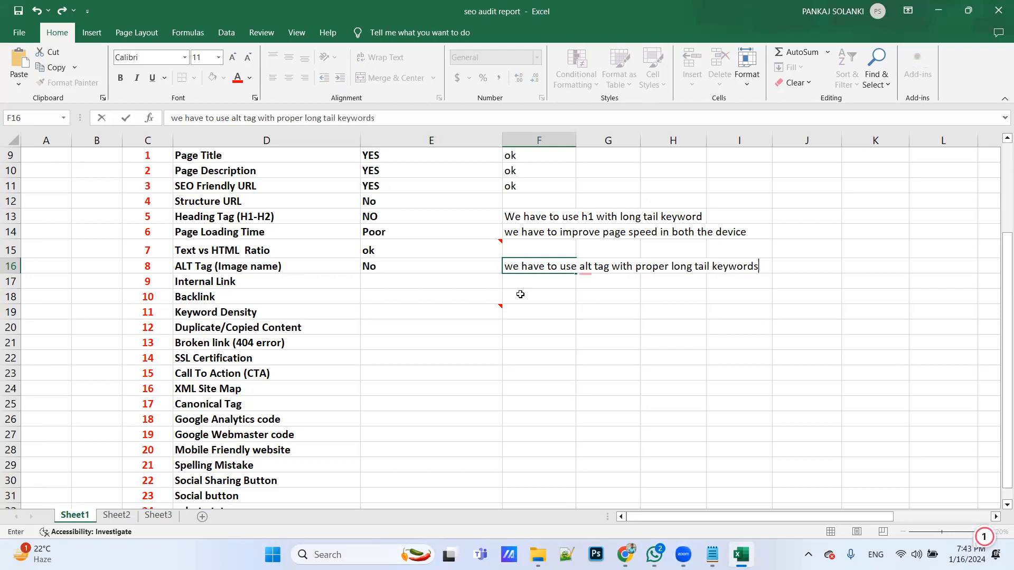
left_click(395, 281)
Select the Keyword Density result cell, close the page source search in Chrome, and open the SEOquake keyword density report
left_click(391, 295)
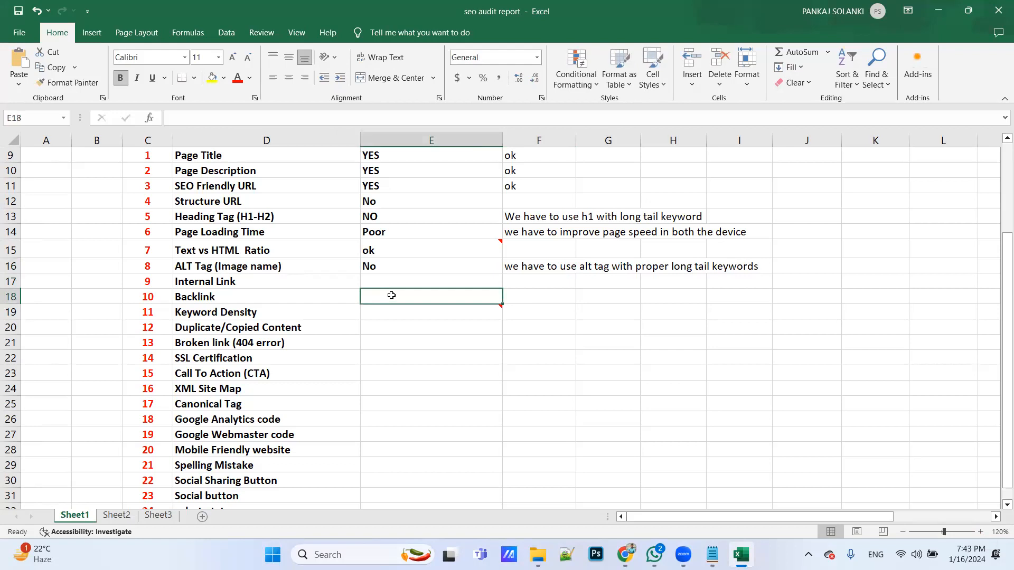
left_click(398, 318)
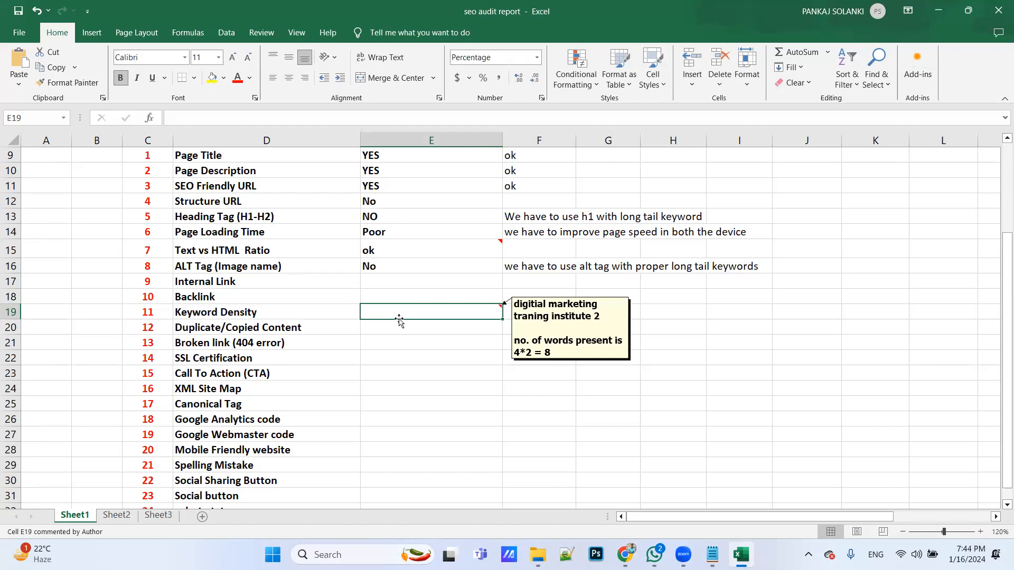
key("alt+Tab")
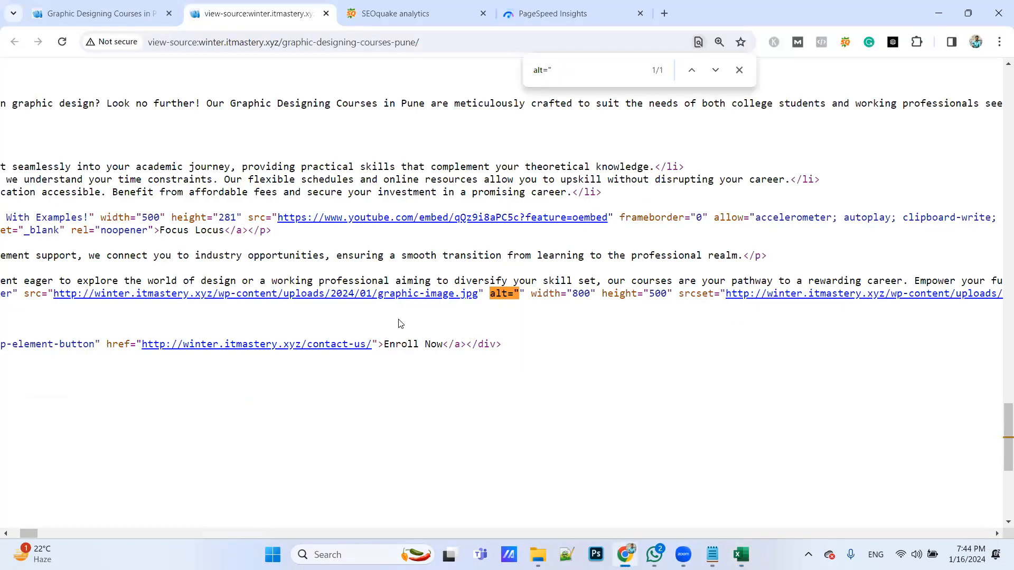
left_click(739, 70)
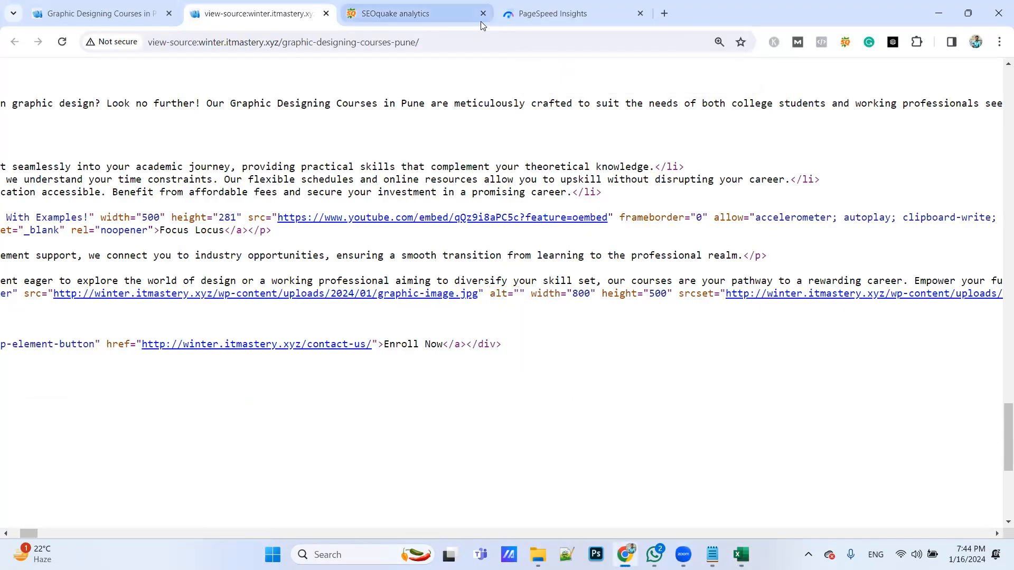
left_click(451, 14)
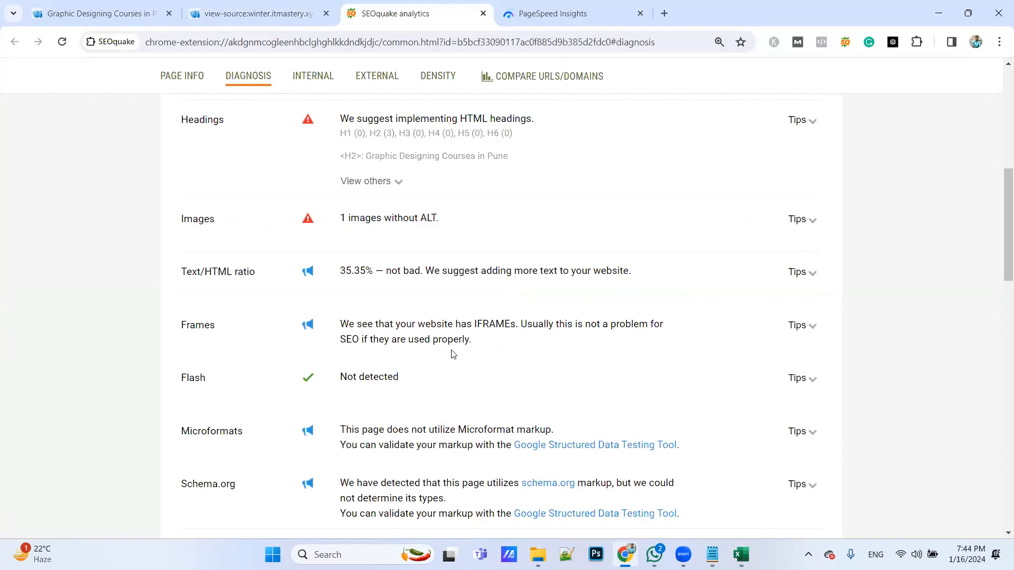
scroll(453, 354, "up", 8)
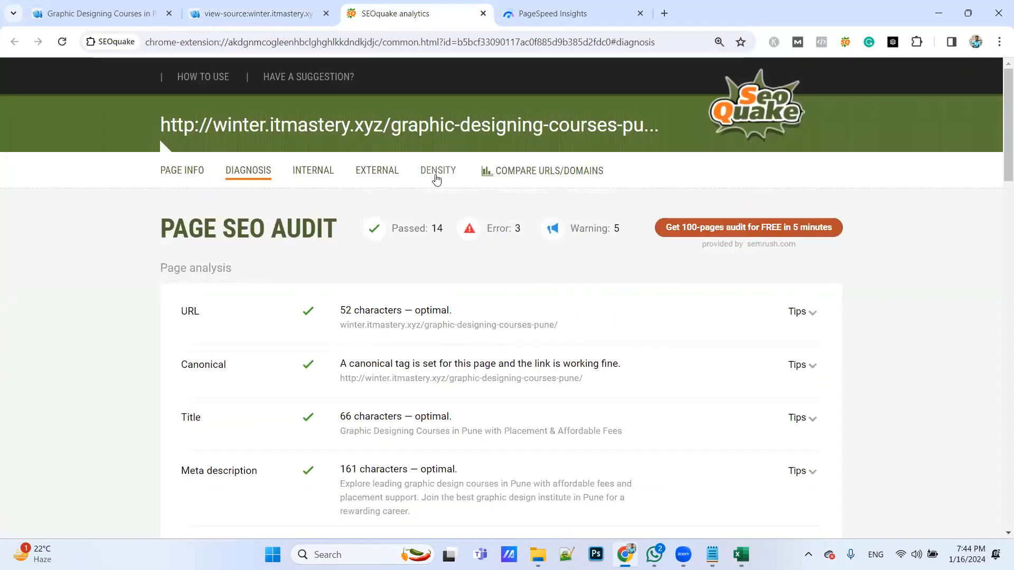
left_click(436, 180)
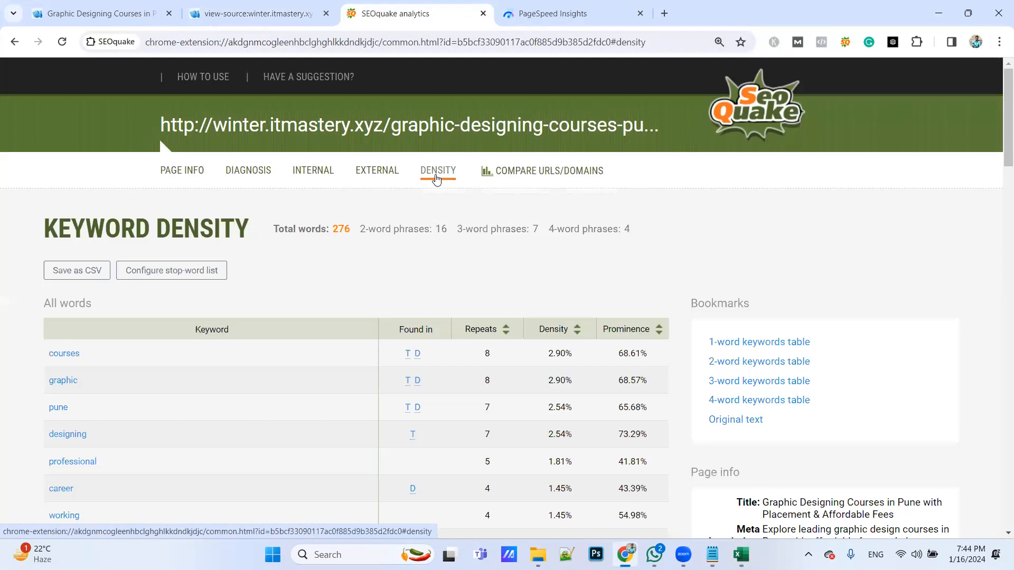
Examine the repeats and density of the 4-word phrases in the keyword density report, comparing with the Excel report
scroll(423, 276, "down", 9)
scroll(423, 273, "up", 8)
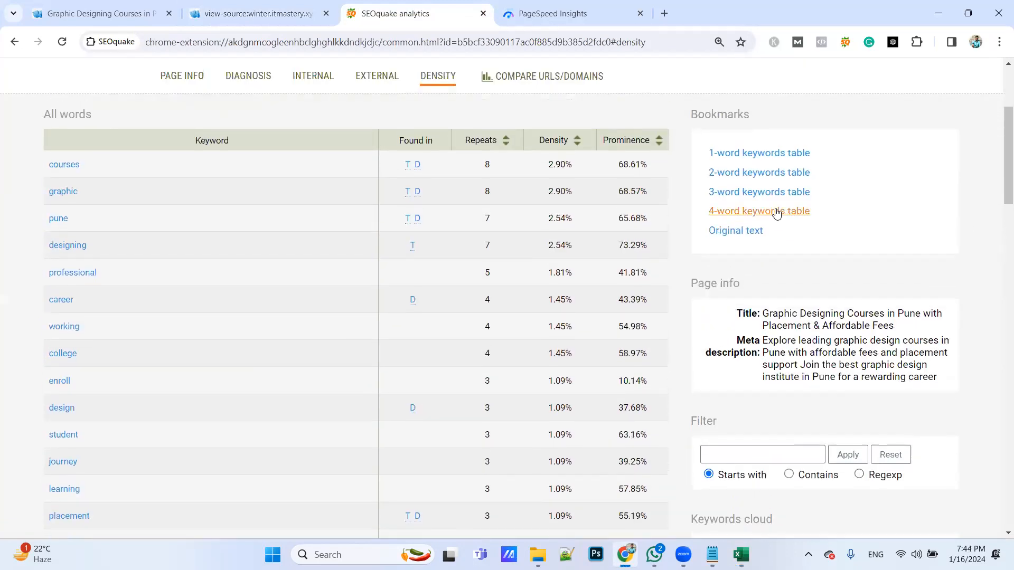
left_click(766, 231)
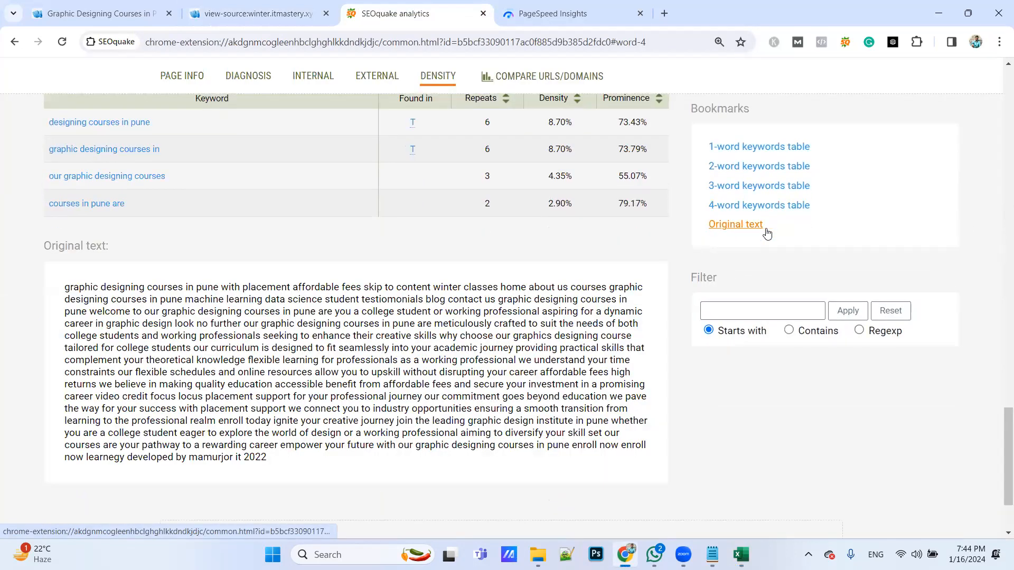
key("alt+Tab")
key("alt+Tab")
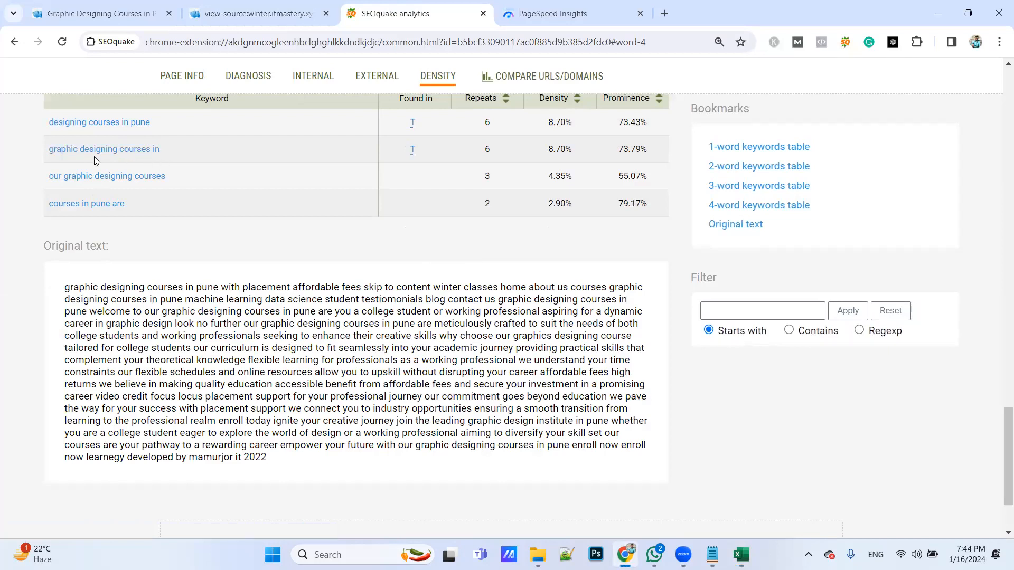
scroll(142, 165, "up", 2)
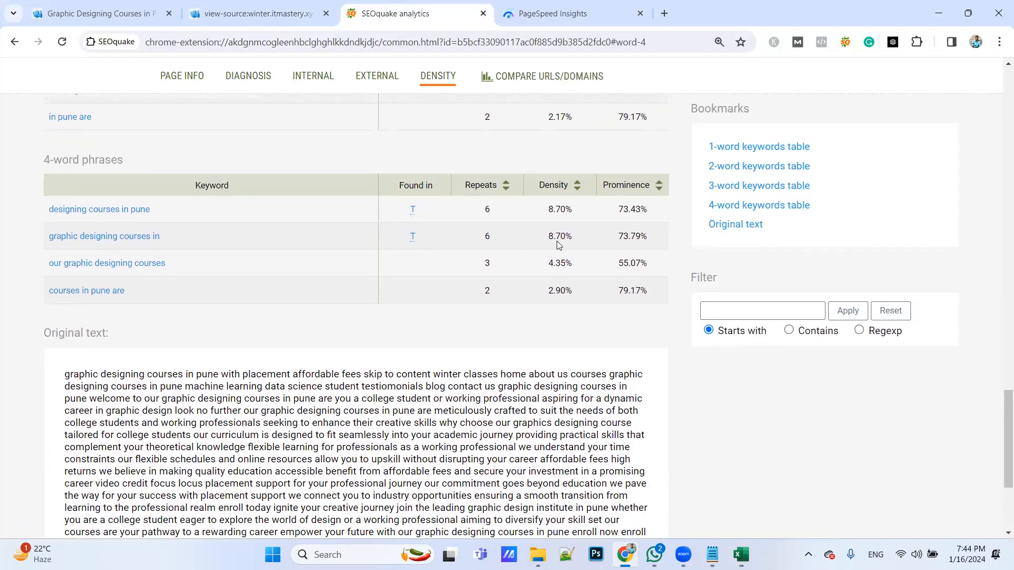
key("alt+Tab")
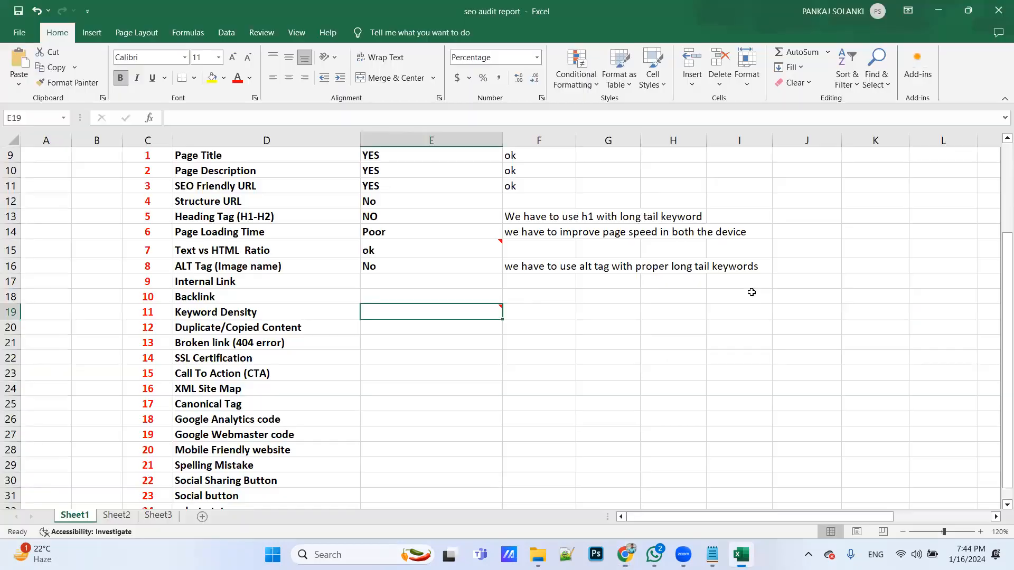
key("alt+Tab")
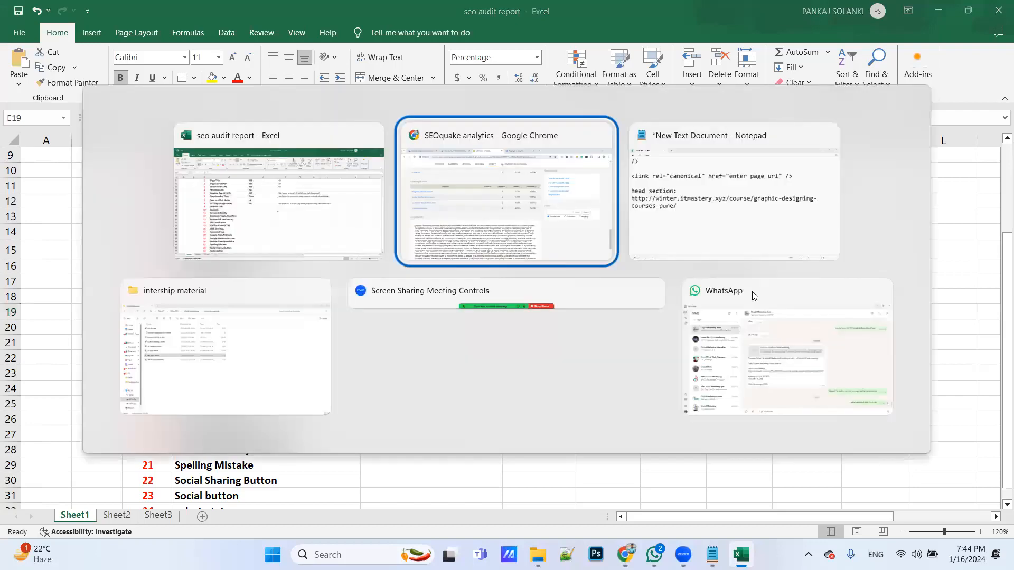
Copy the main heading "Graphic Designing Courses in Pune" from the course page and search the page for that phrase
left_click(101, 13)
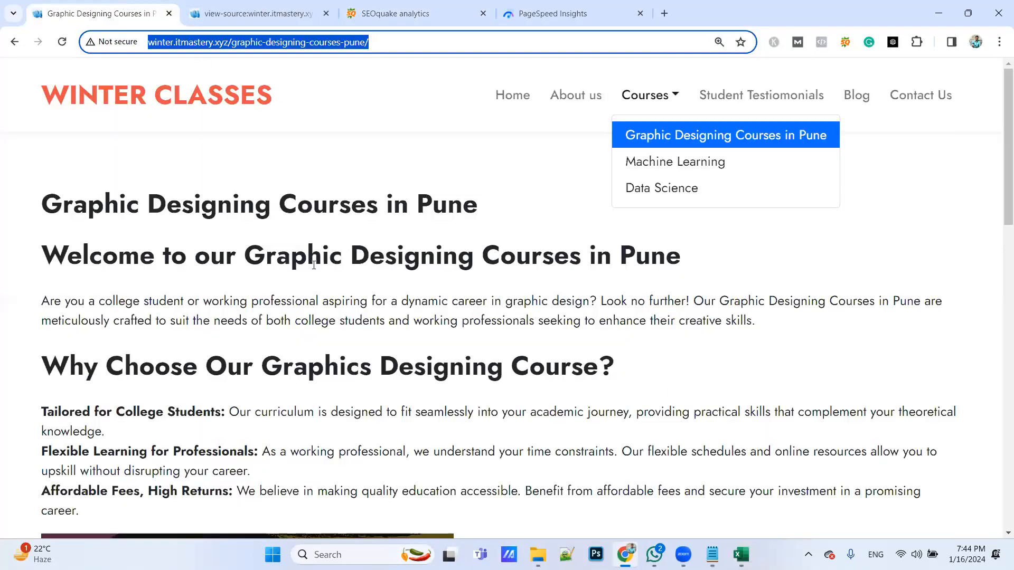
left_click_drag(477, 214, 44, 208)
key("ctrl+c")
left_click(194, 271)
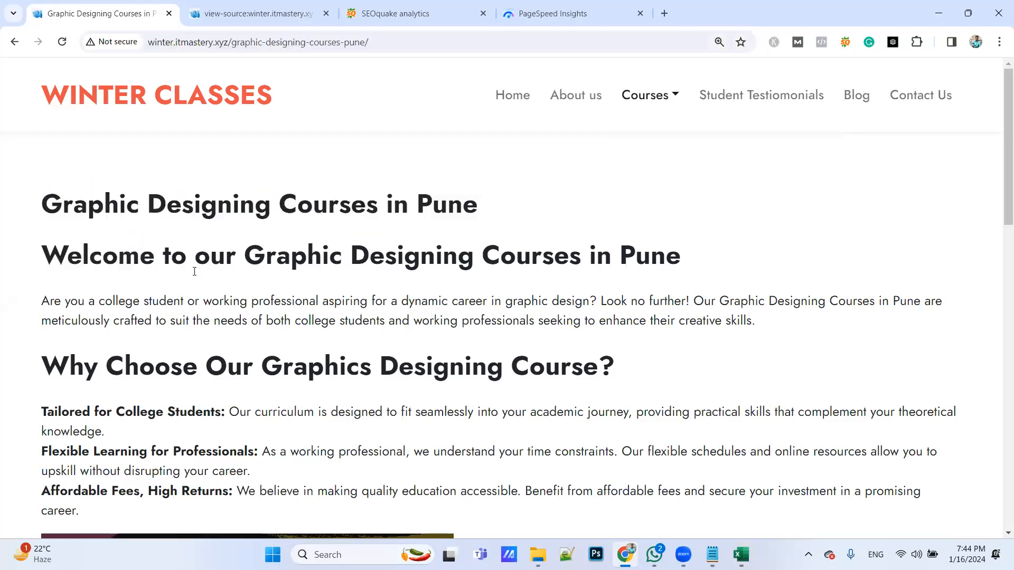
key("ctrl+f")
key("ctrl+v")
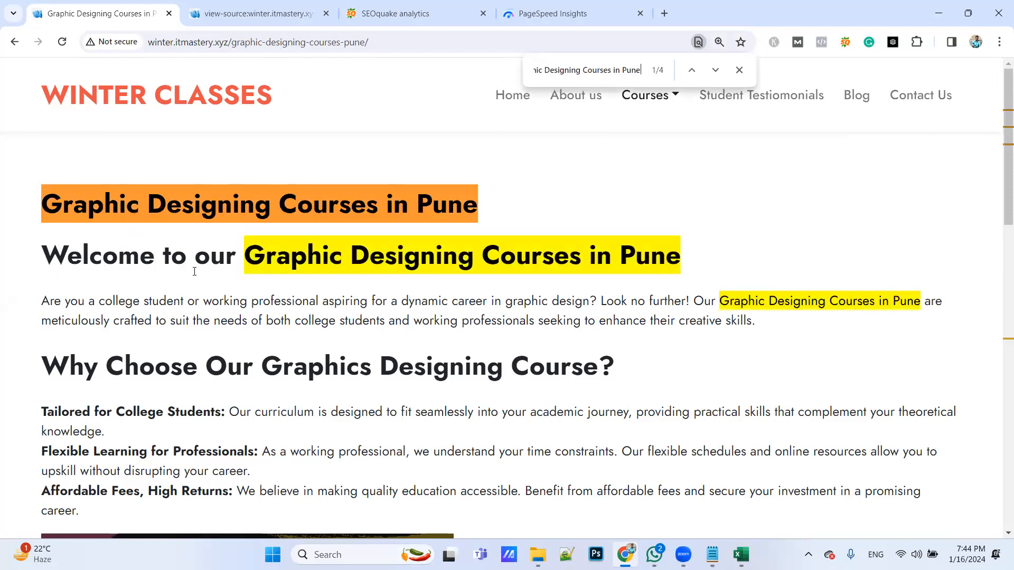
Step through all the matches of the phrase on the course page and close the search
key("Return")
key("Return")
key("Return")
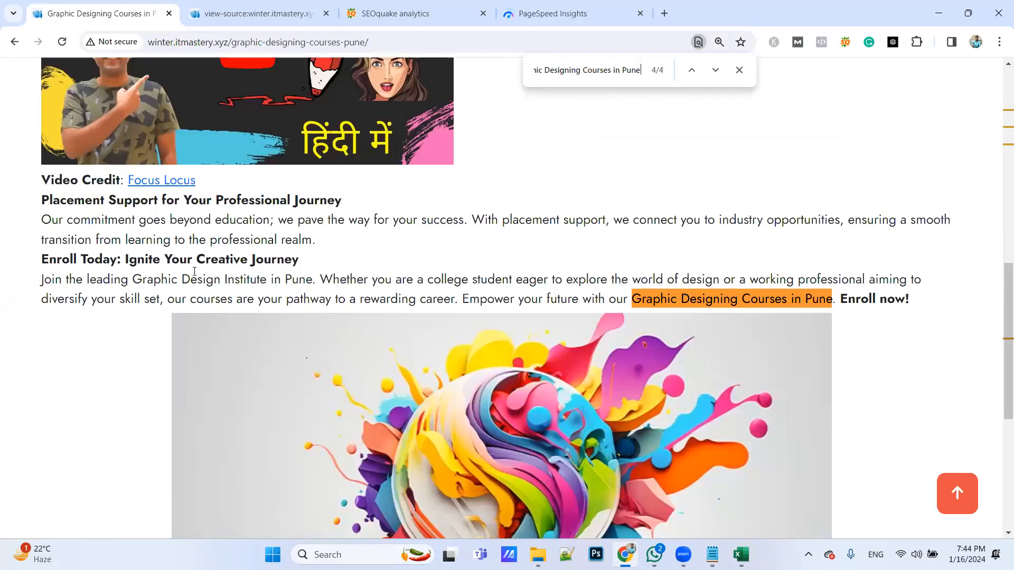
key("Return")
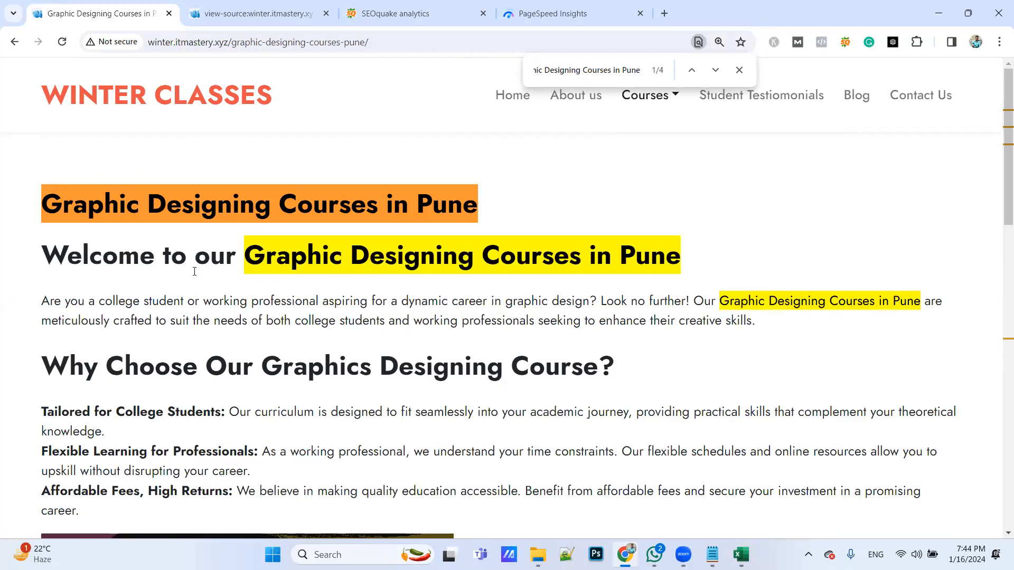
key("alt")
left_click(740, 69)
Select the entire content of the course page and minimise the open windows to reach the desktop
key("ctrl+a")
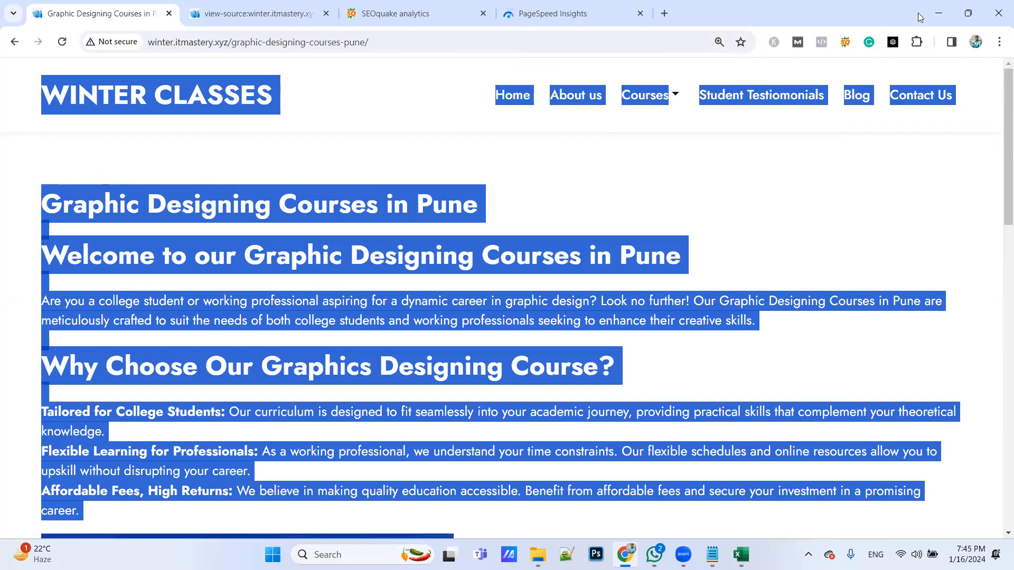
left_click(940, 12)
left_click(939, 10)
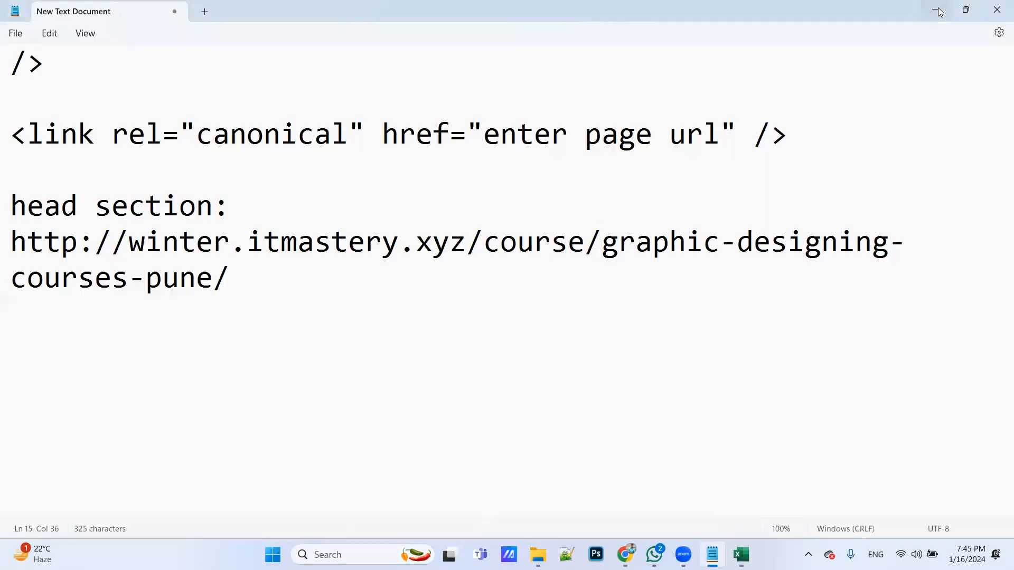
left_click(939, 9)
left_click(938, 9)
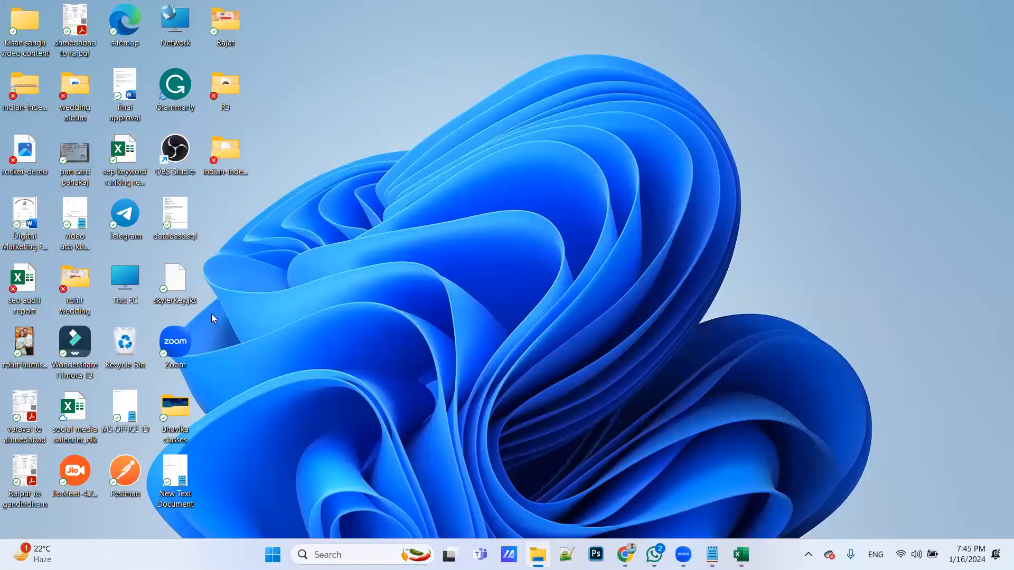
Create a new Microsoft Word document on the desktop and open it
right_click(333, 255)
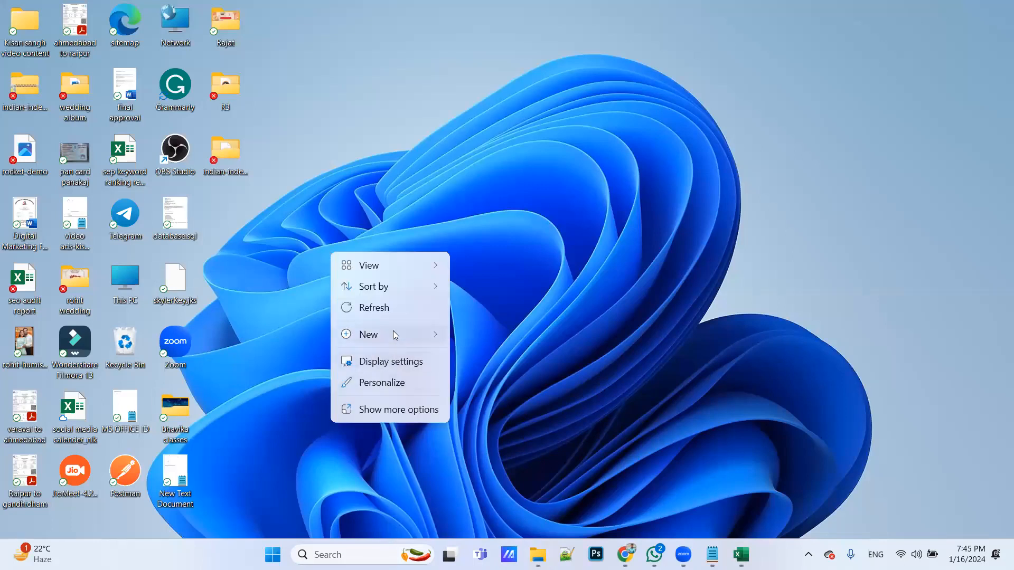
mouse_move(393, 330)
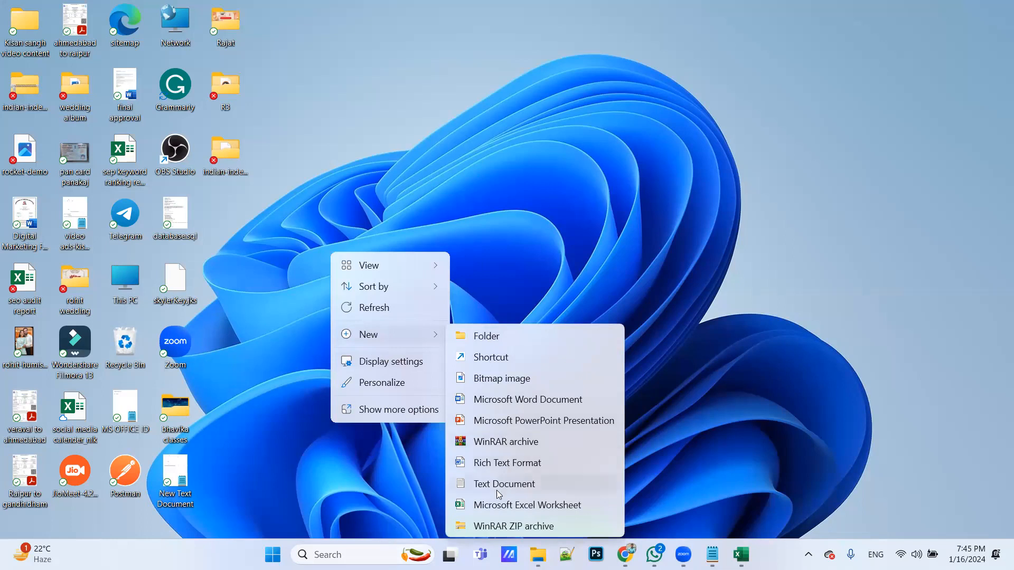
left_click(519, 399)
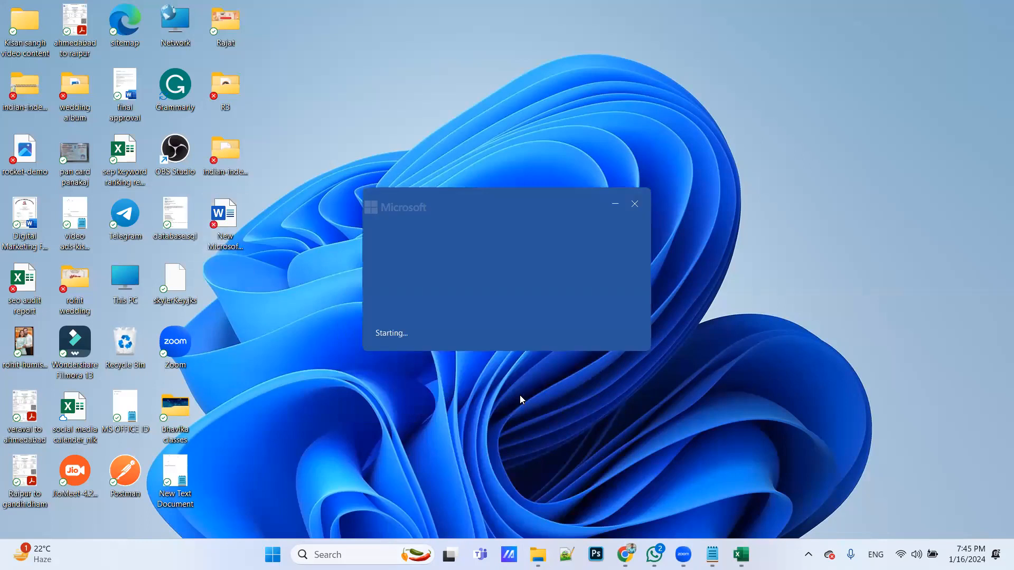
Paste the copied course page content into the new Word document and switch to the seo audit report workbook in Excel
key("XF86AudioMute")
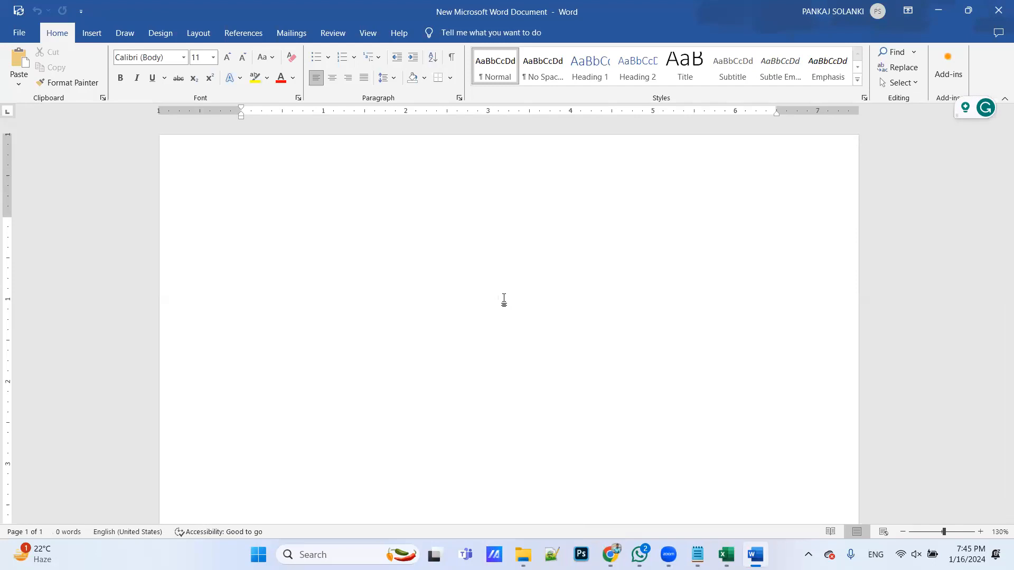
key("XF86AudioMute")
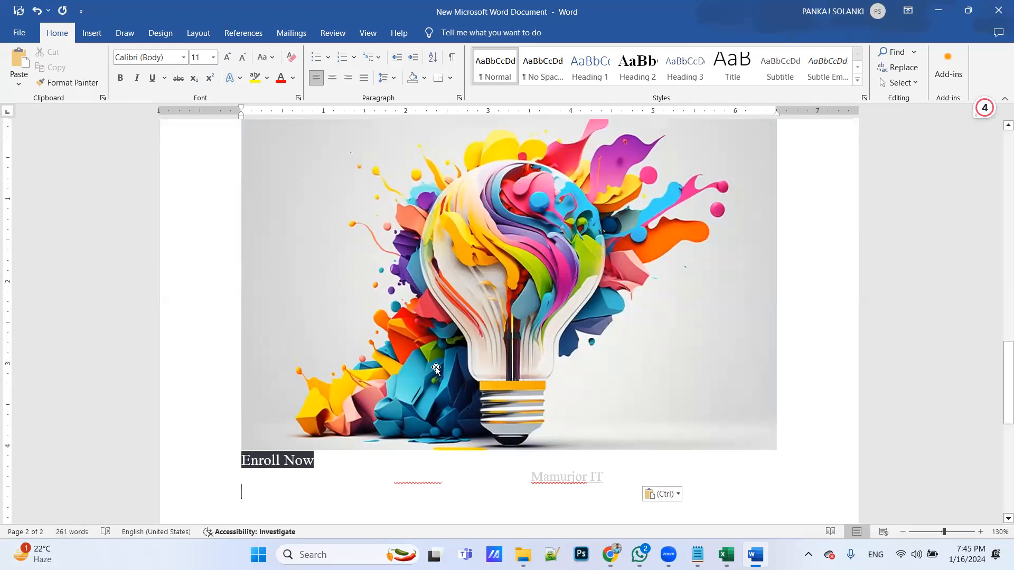
key("alt+Tab")
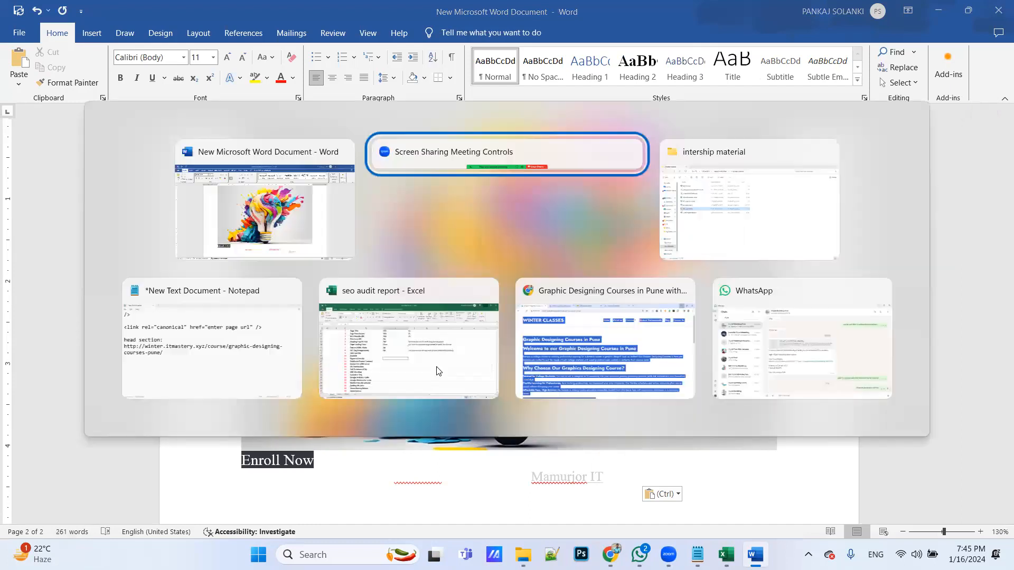
key("alt+Tab")
key("alt+Tab")
key("alt+Tab")
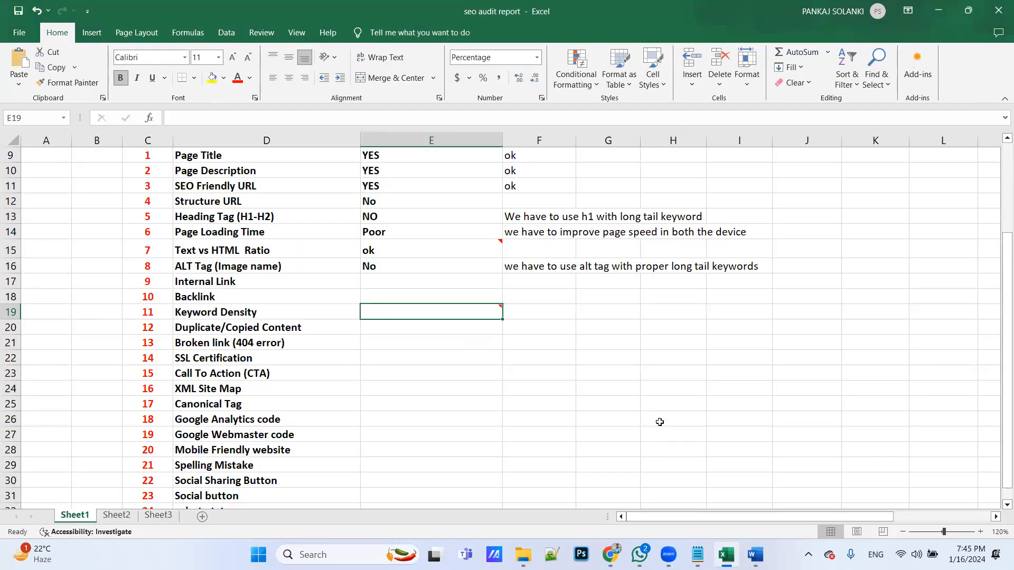
Calculate the keyword density in cell G19 with the formula =(20/261*100), taking the total word count from the Word document
left_click(623, 317)
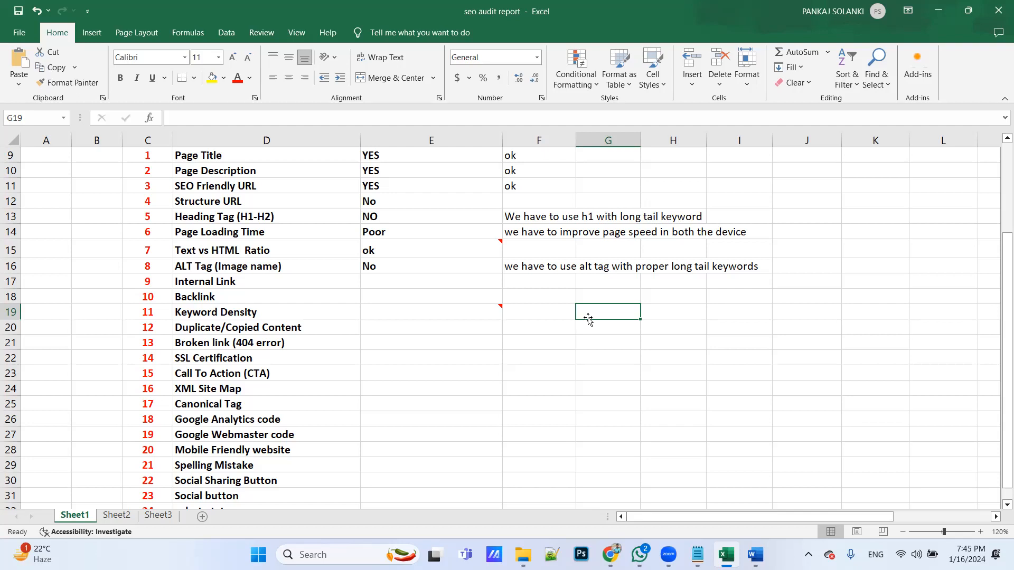
type("=(")
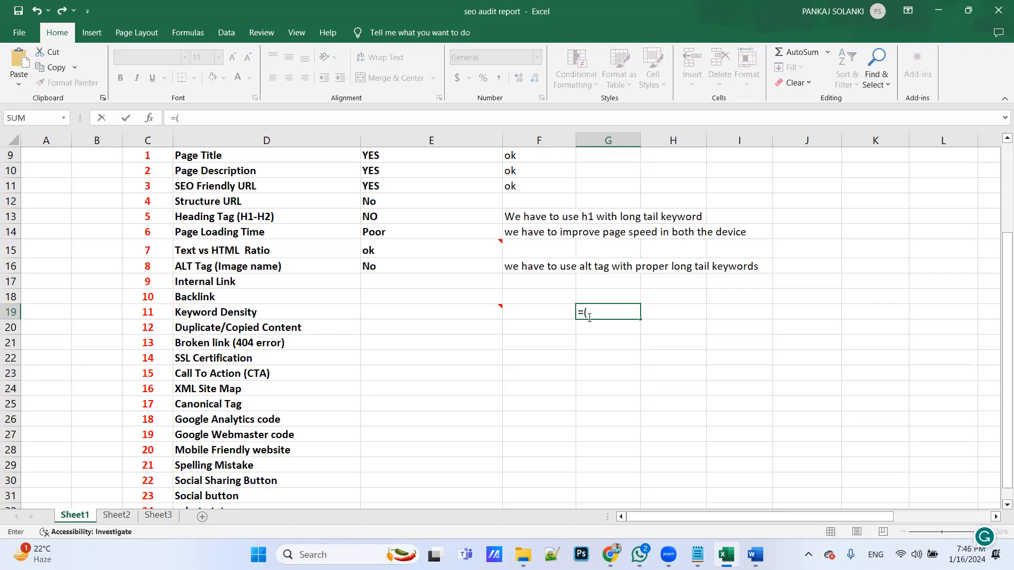
type("20/")
key("alt+Tab")
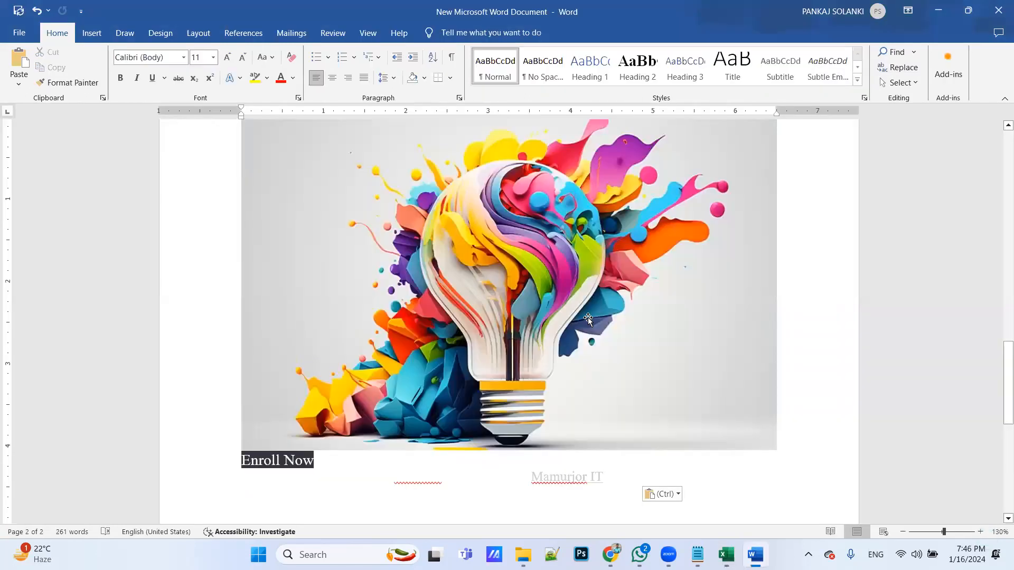
key("alt+Tab")
type("26")
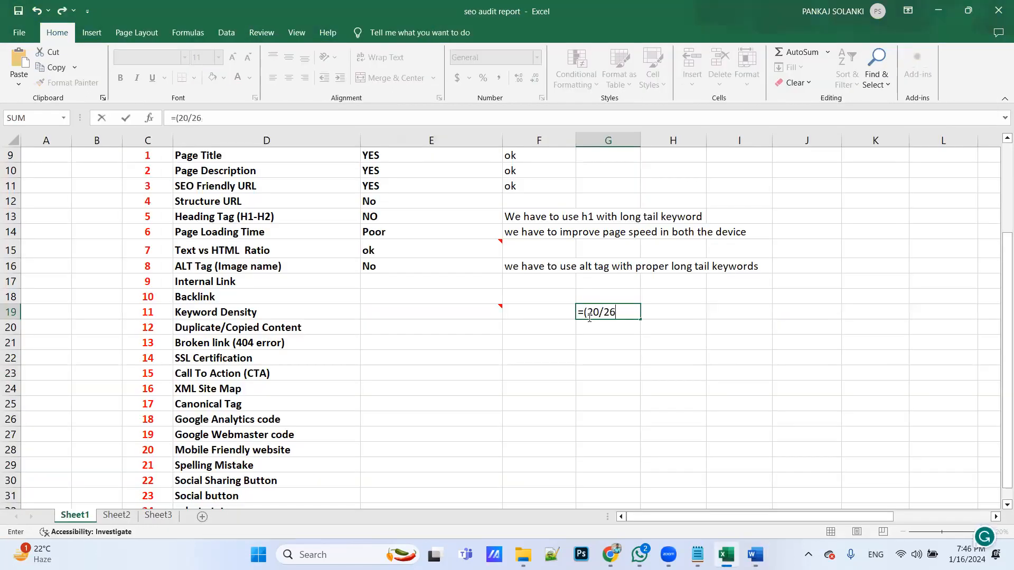
type("1*100)")
key("Return")
left_click(521, 387)
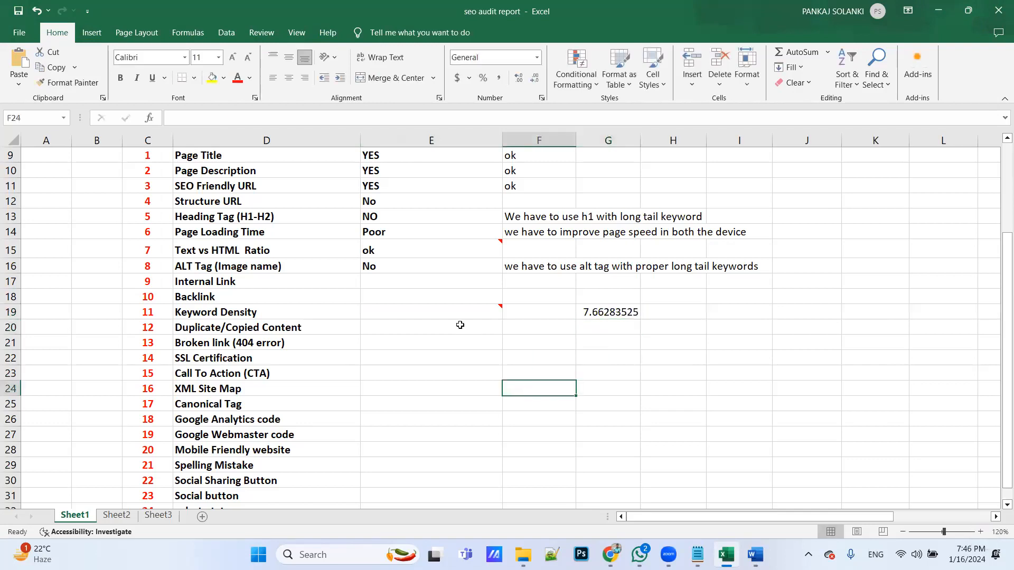
Enter 7.66% as the Keyword Density result in E19 and delete the helper calculation in G19
left_click(448, 311)
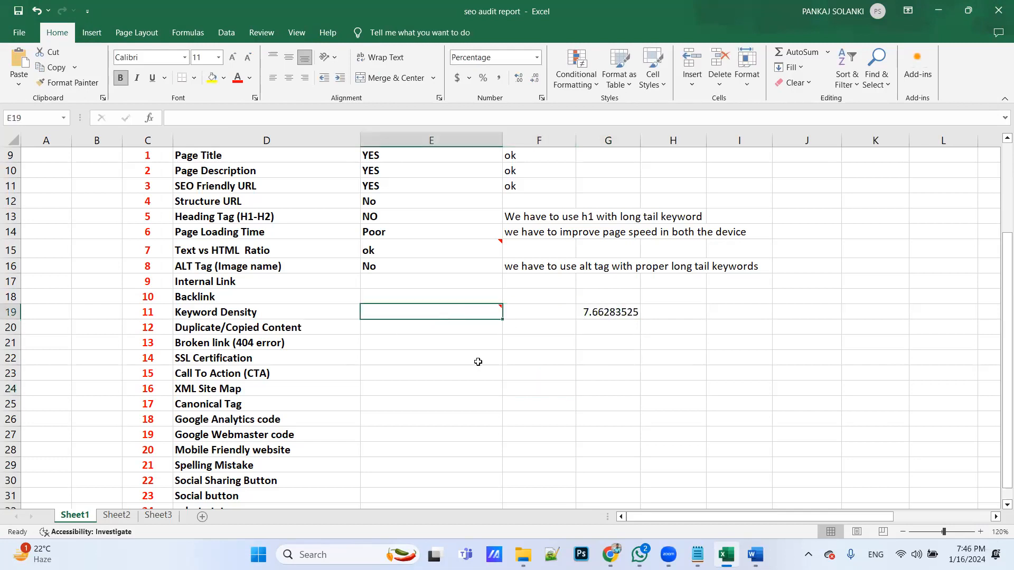
type("7.66")
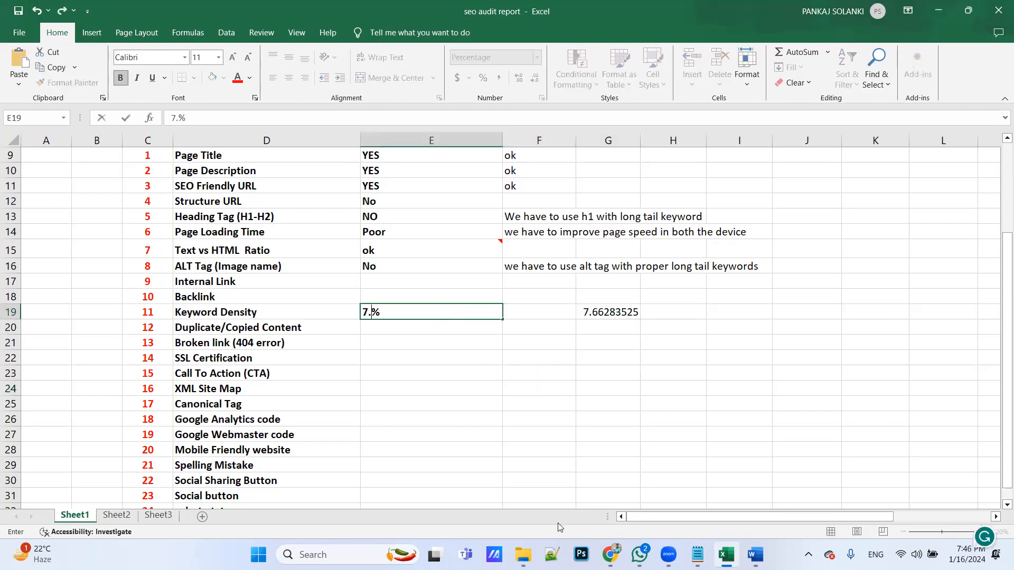
left_click(562, 431)
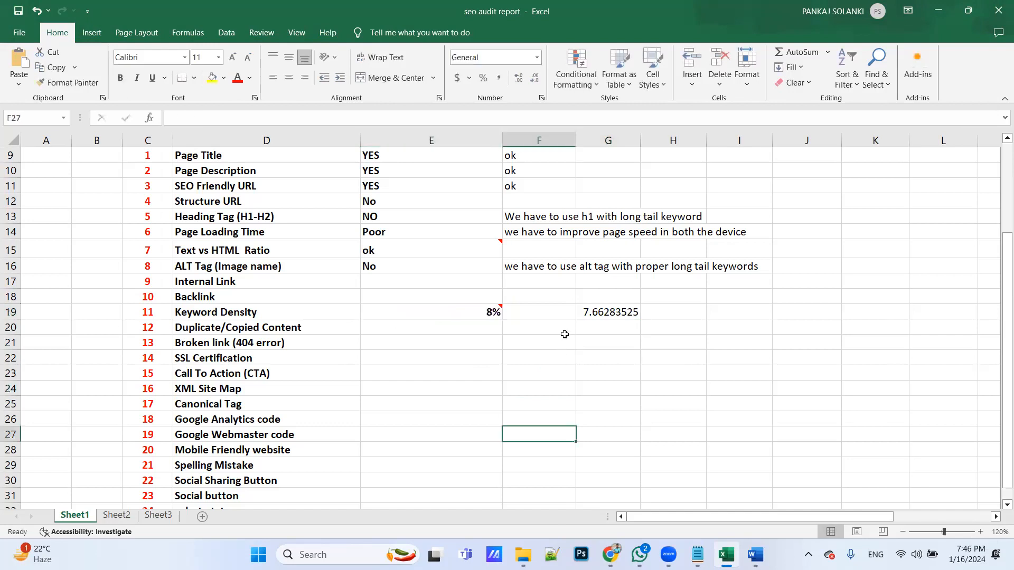
left_click(602, 311)
key("Delete")
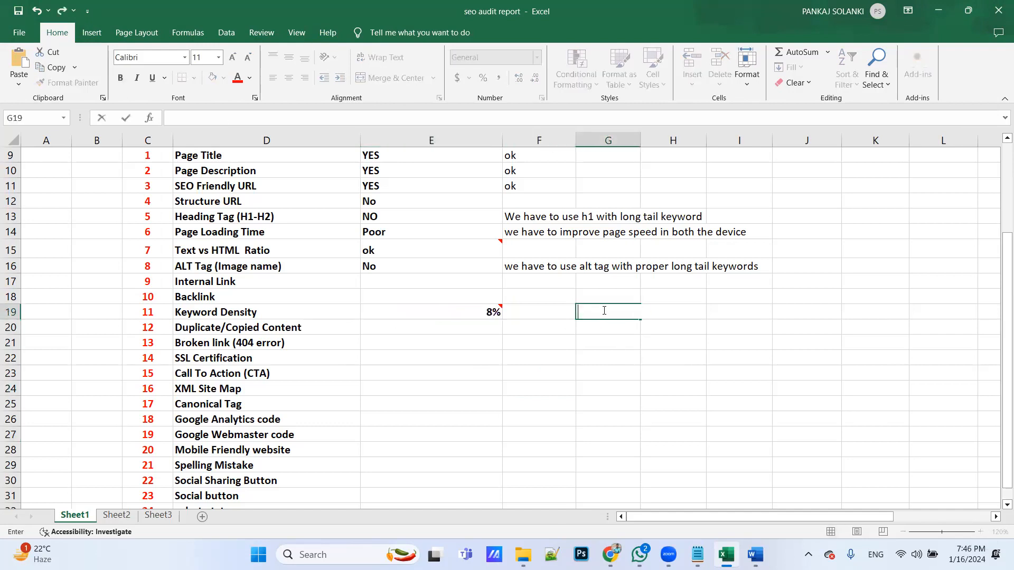
Add the remark "we have to reduce" beside the Keyword Density result in F19
left_click(540, 314)
type("we  ")
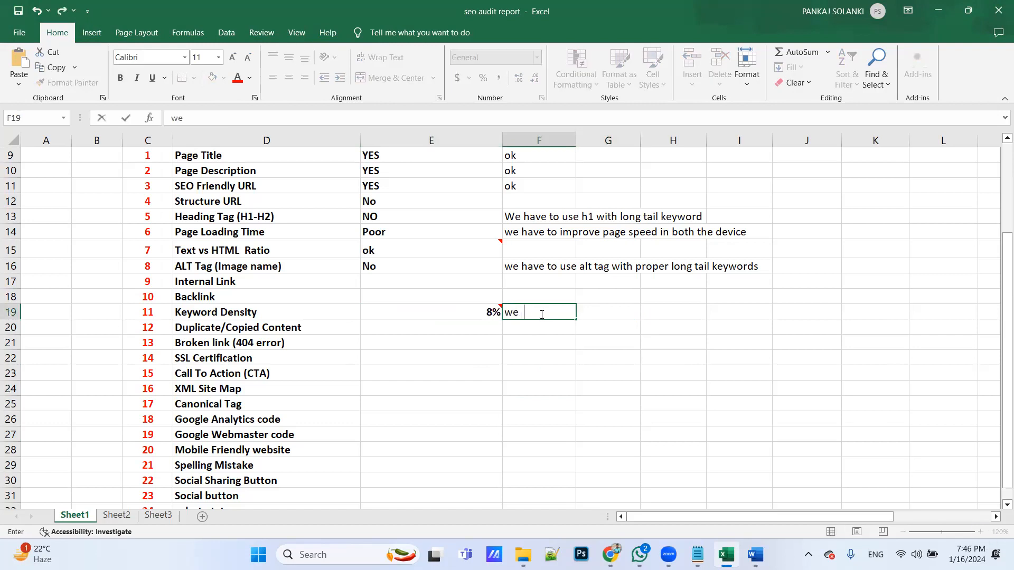
type("have to reduce")
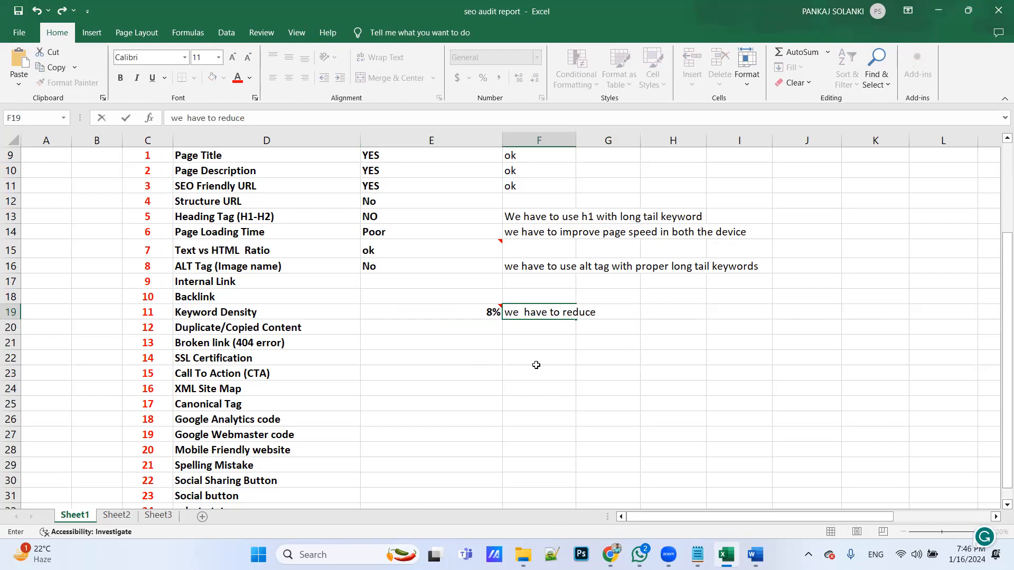
left_click(534, 391)
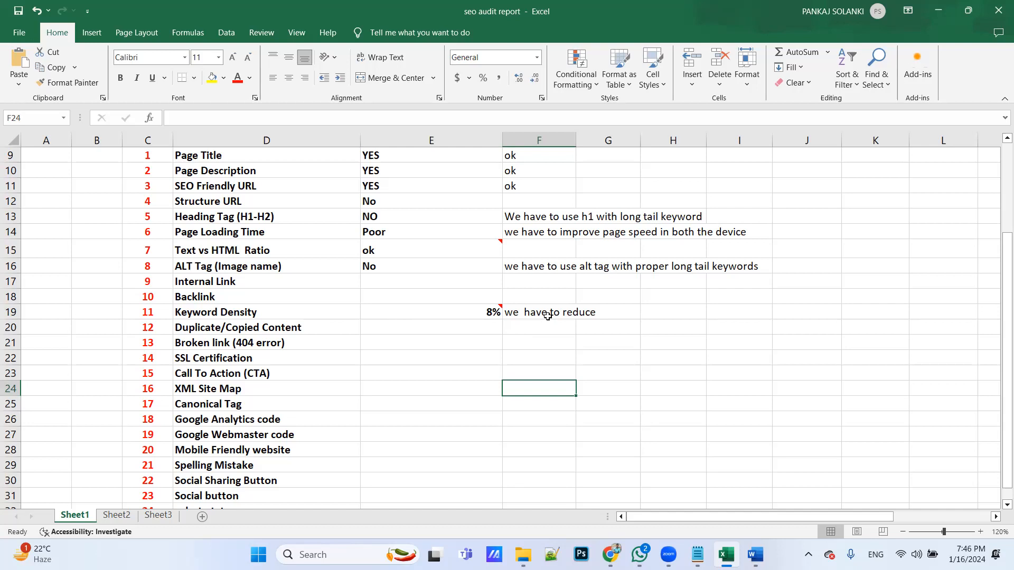
key("Up")
key("Up")
key("Up")
key("Up")
key("Up")
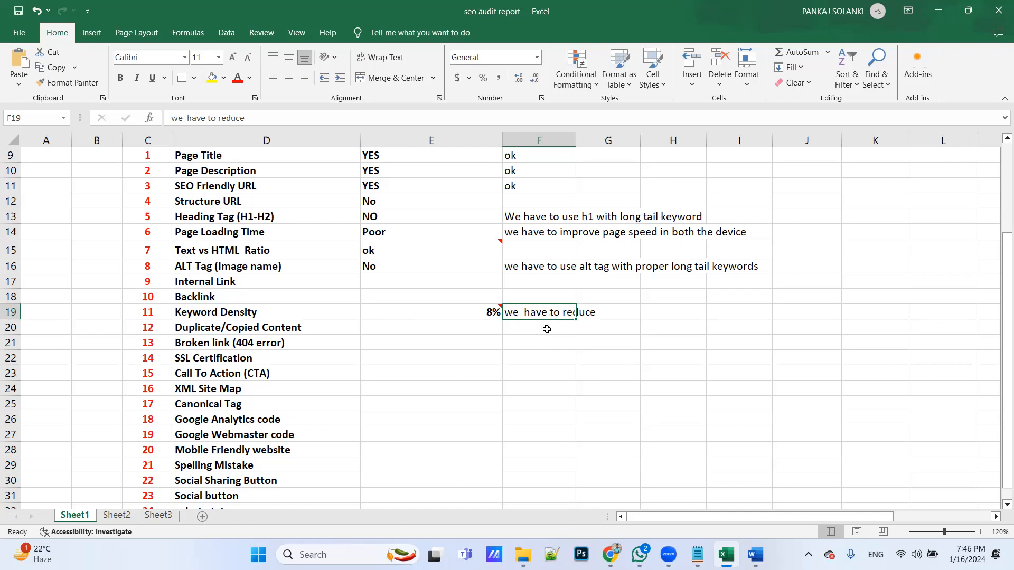
left_click(544, 352)
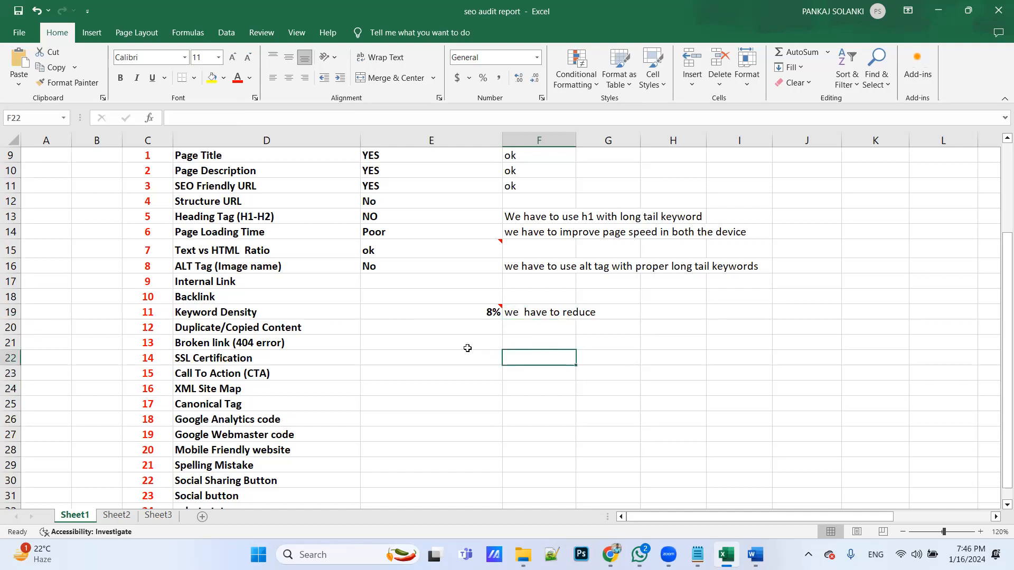
Select the Duplicate/Copied Content result cell, switch to Chrome and find and open the Copyscape site in a new tab
left_click(439, 327)
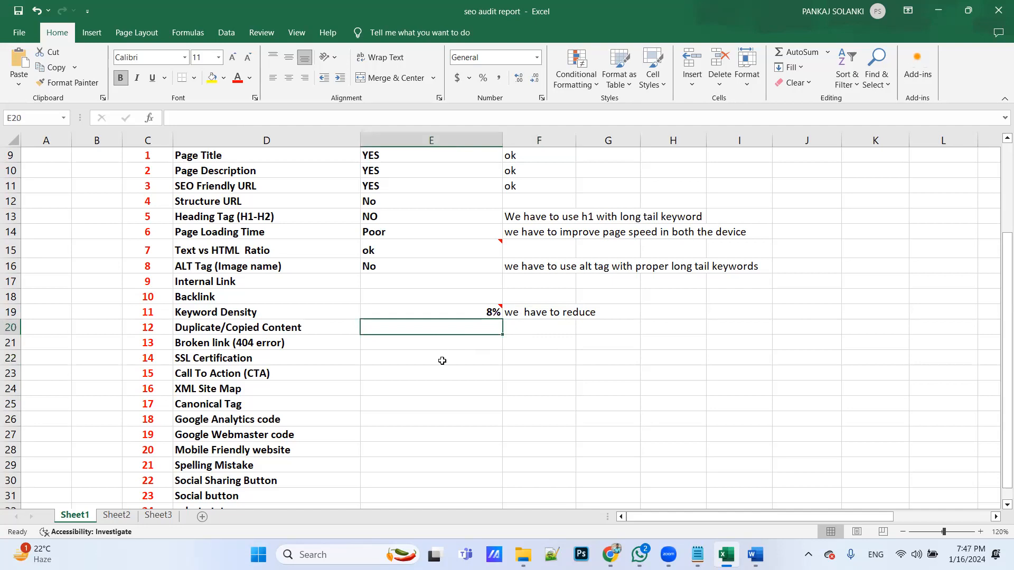
key("alt+Tab")
key("alt+Tab")
key("alt+Tab")
key("alt+Tab")
key("alt+Tab")
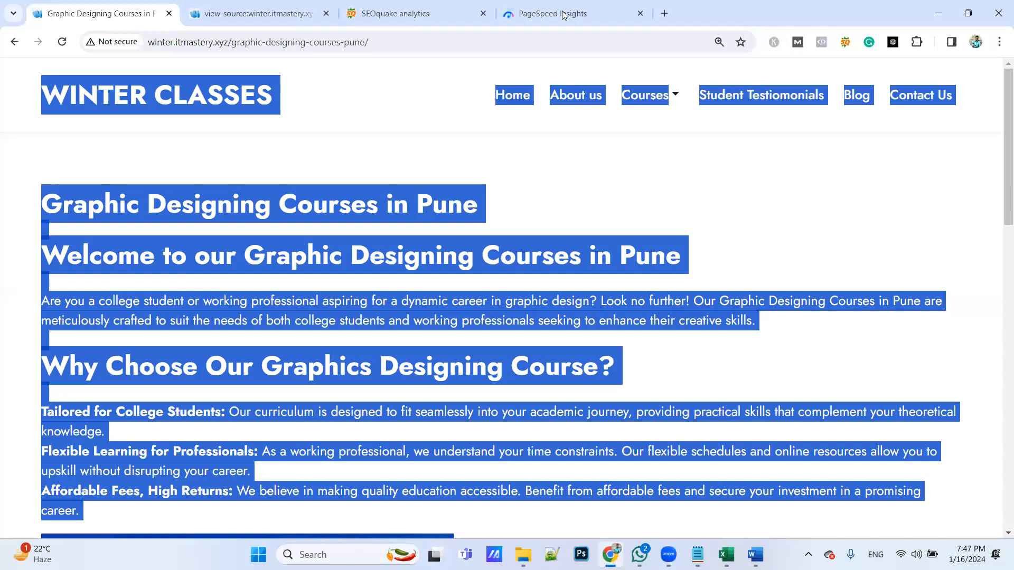
key("ctrl+t")
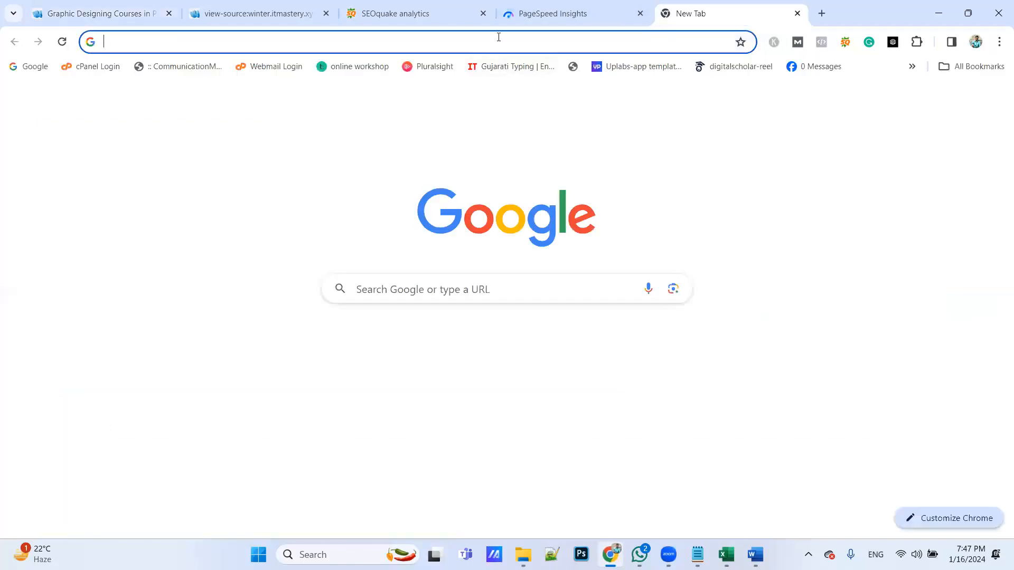
left_click(499, 37)
type("cop")
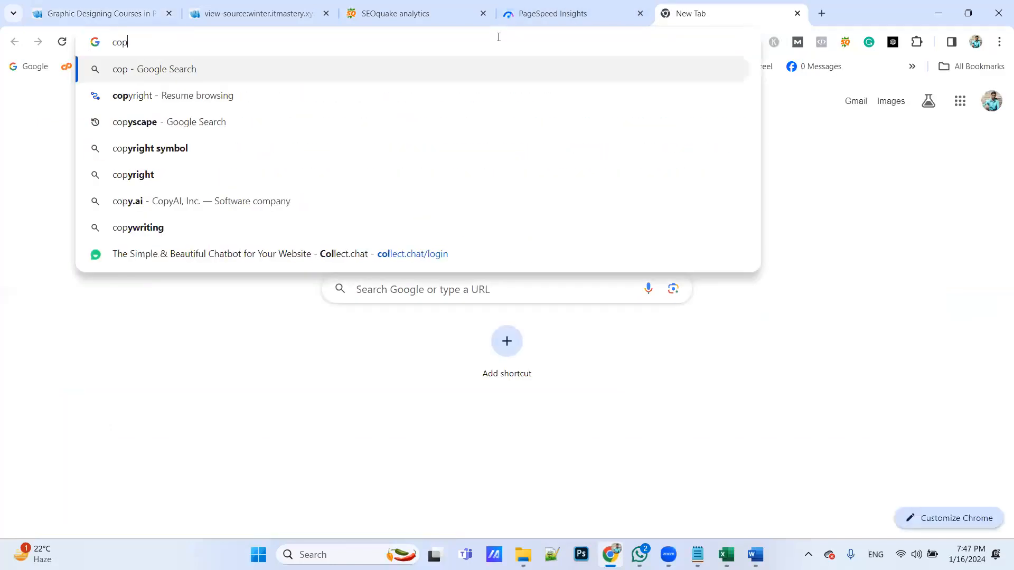
type("yscape")
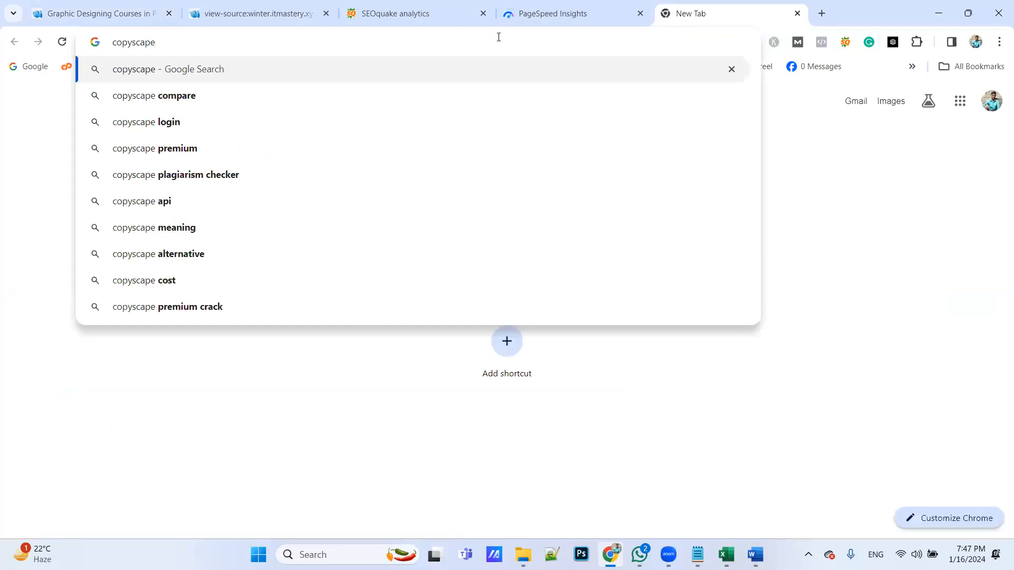
key("Return")
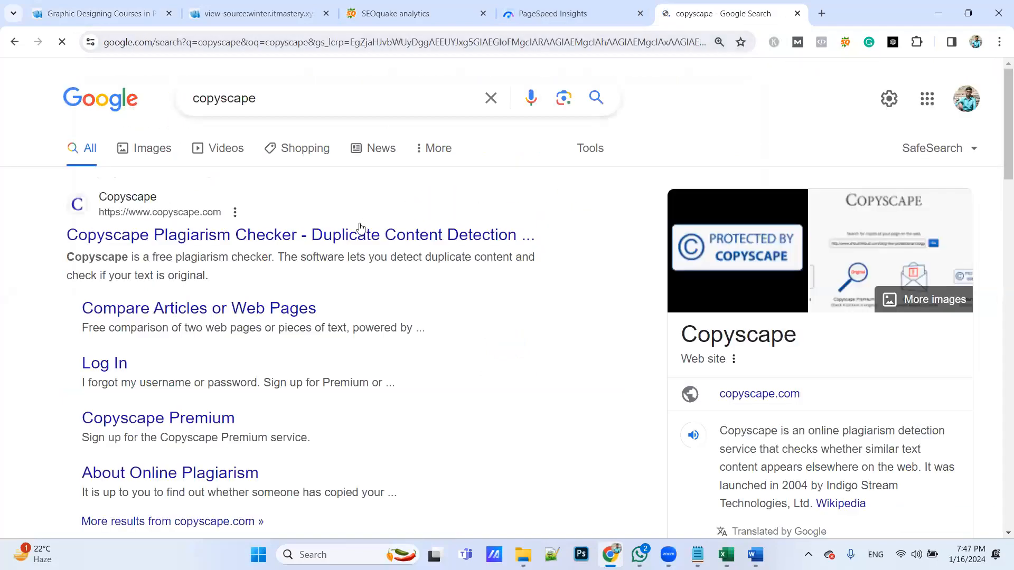
left_click(360, 228)
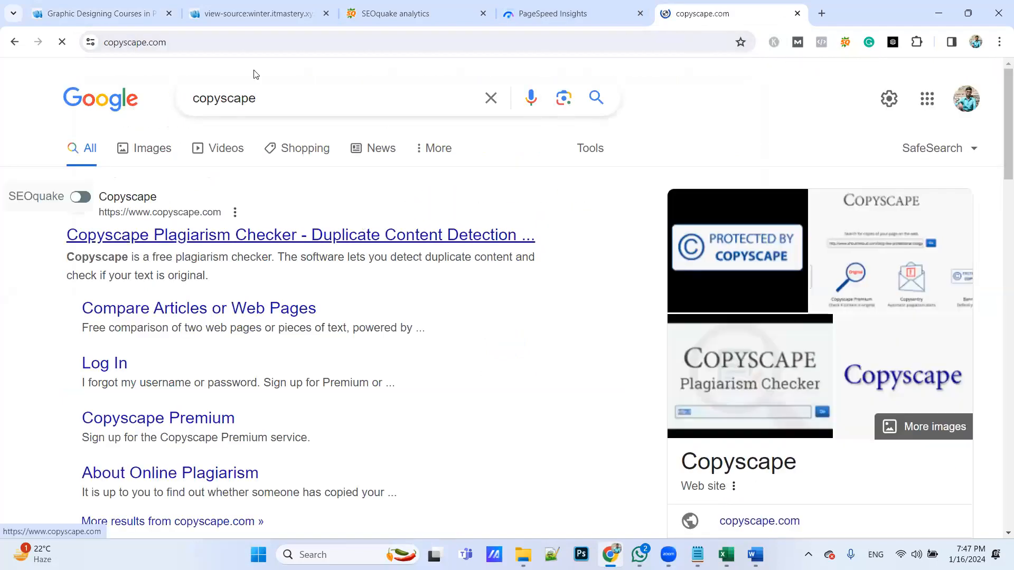
Copy the Graphic Designing Courses in Pune page's URL and run a Copyscape search for copies of it
left_click(101, 14)
left_click(383, 40)
key("ctrl+c")
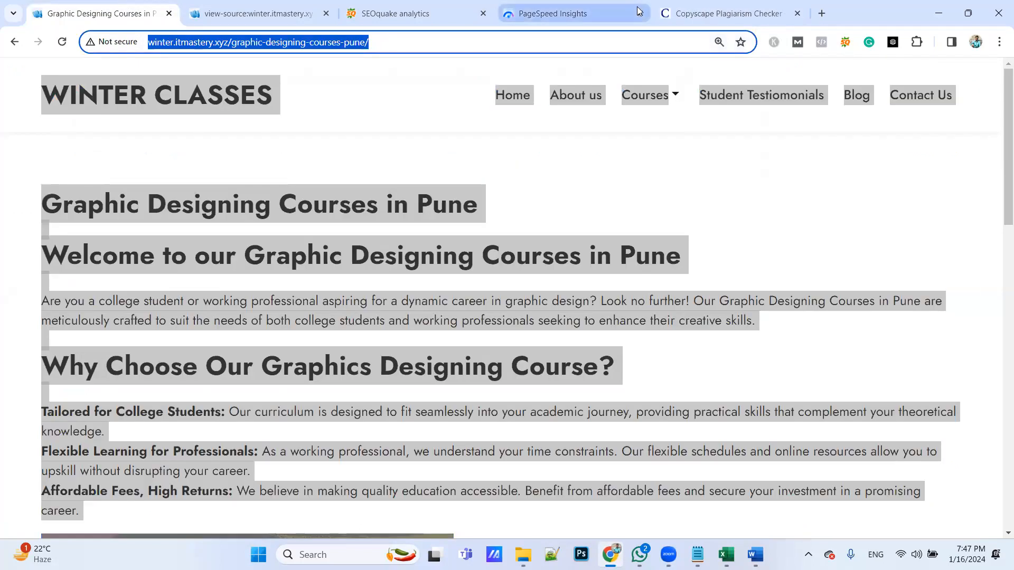
left_click(723, 13)
left_click(419, 304)
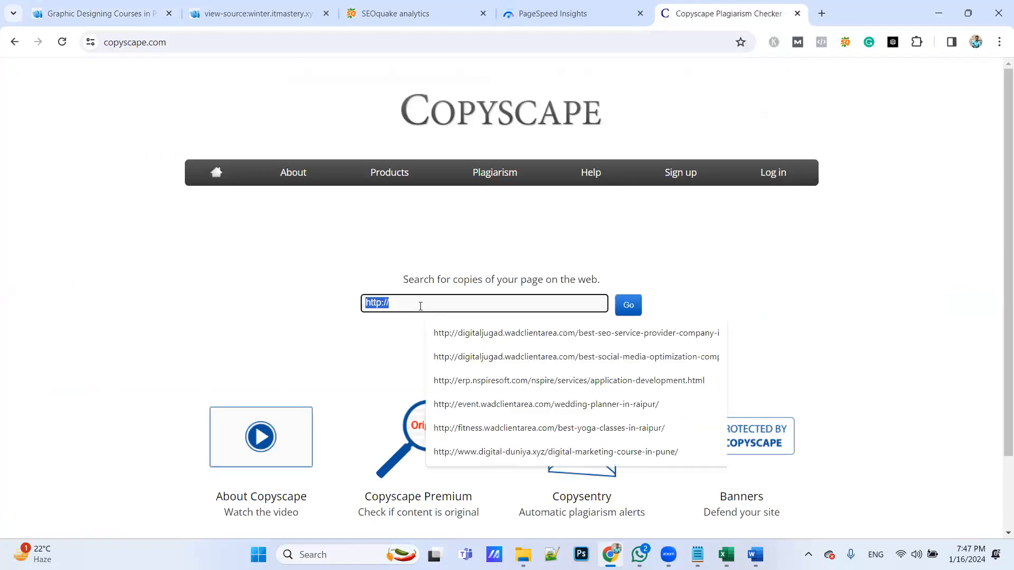
key("ctrl+v")
left_click(629, 305)
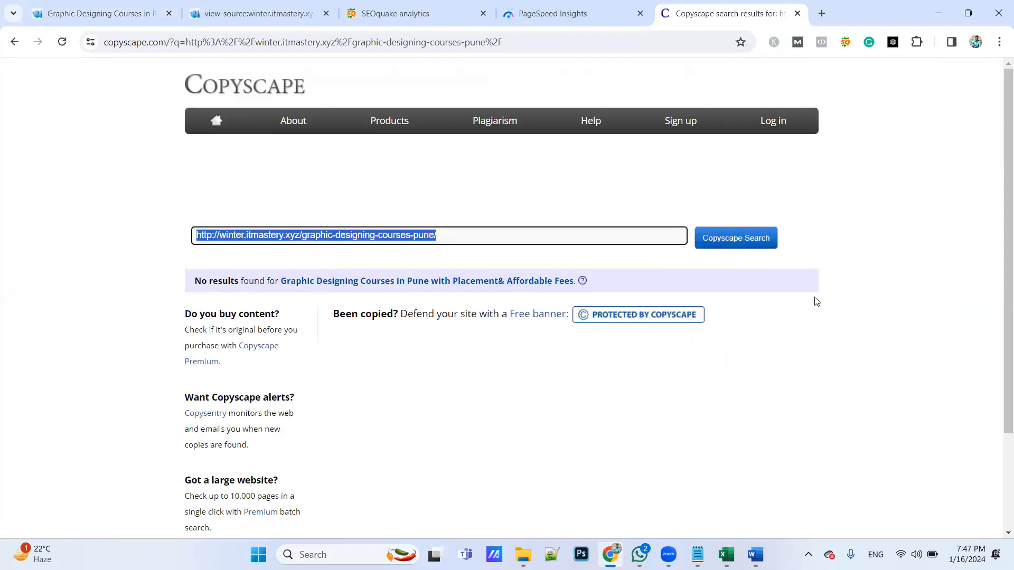
left_click(898, 238)
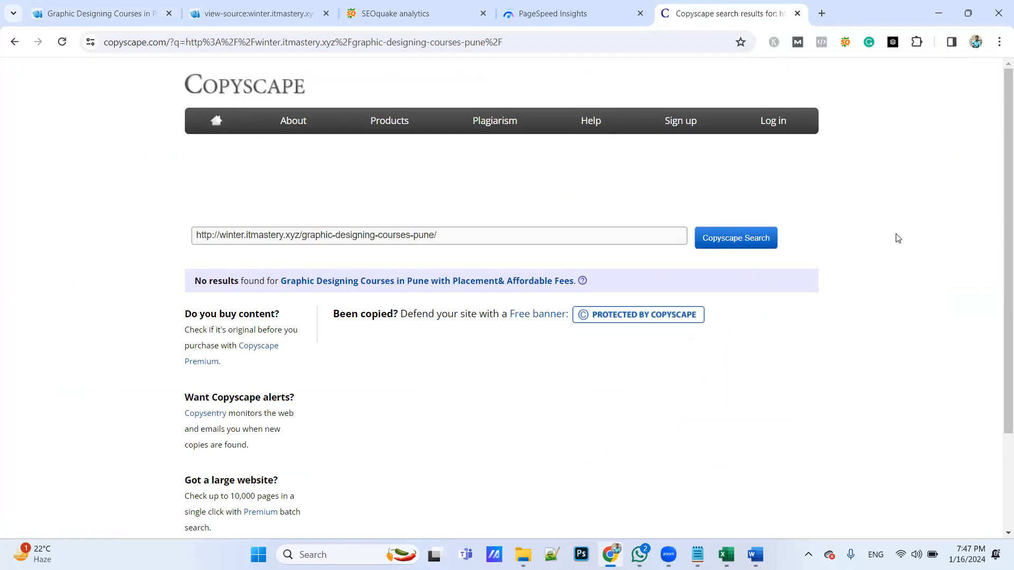
scroll(606, 389, "down", 2)
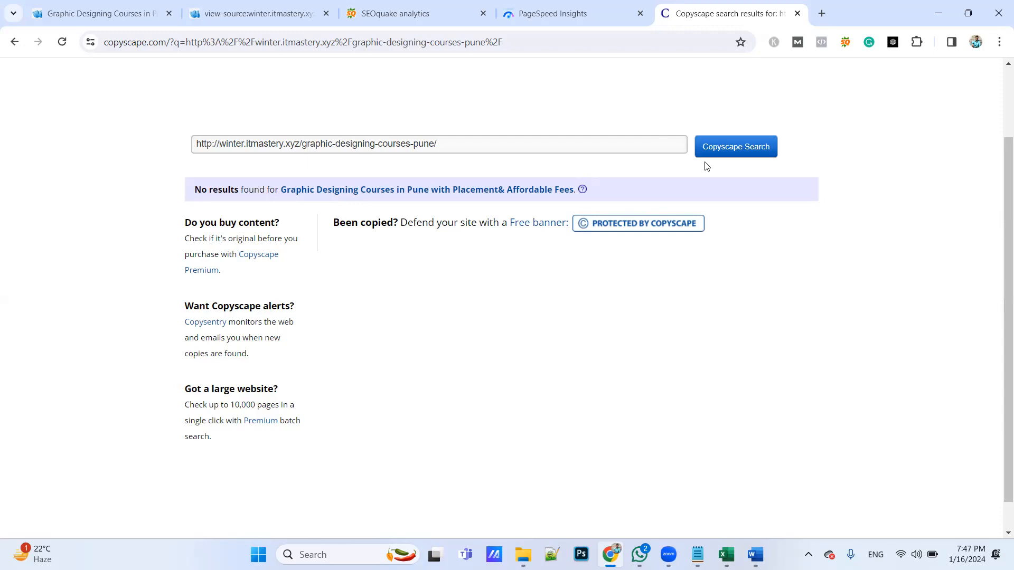
Search Google for "plagiarism checker" in a new tab and open the Duplichecker site at its webpage URL check
left_click(821, 13)
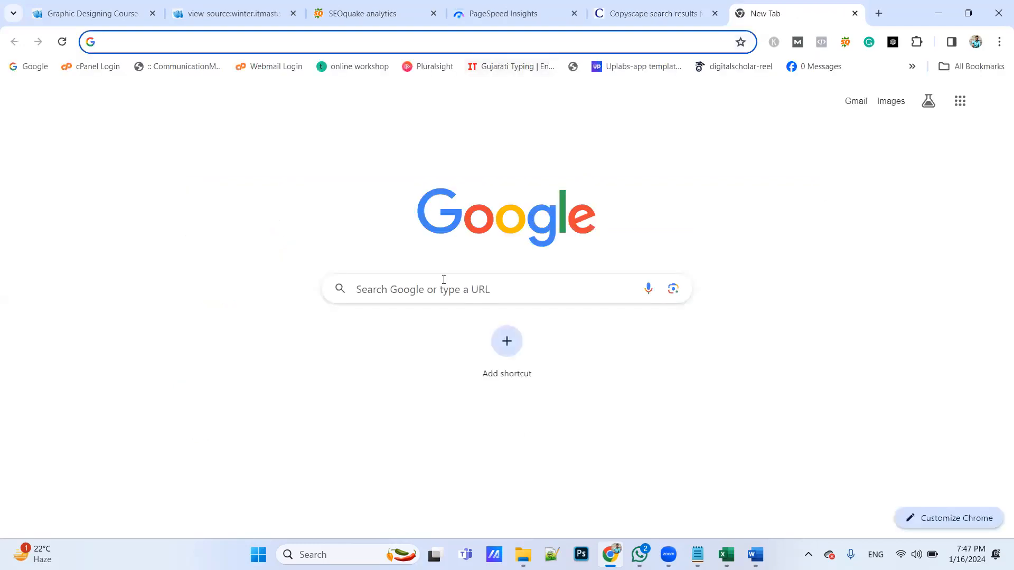
left_click(442, 285)
type("pla")
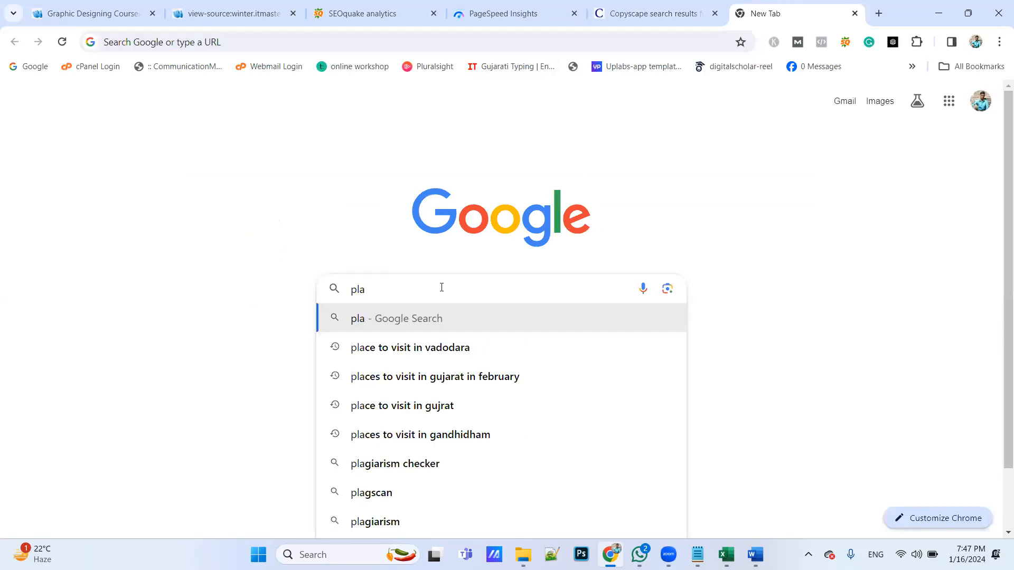
type("gia")
key("Down")
key("Return")
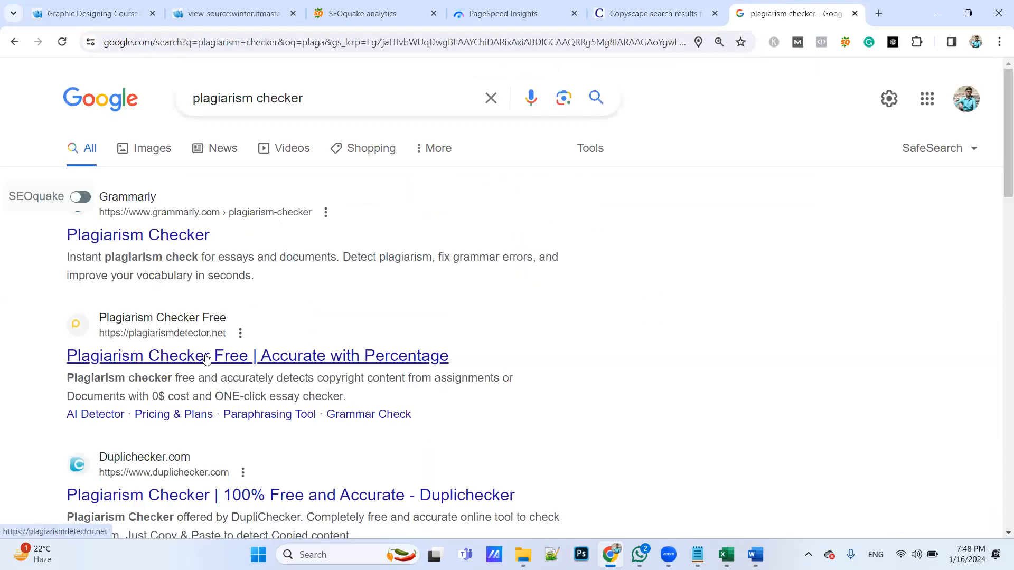
left_click(206, 495)
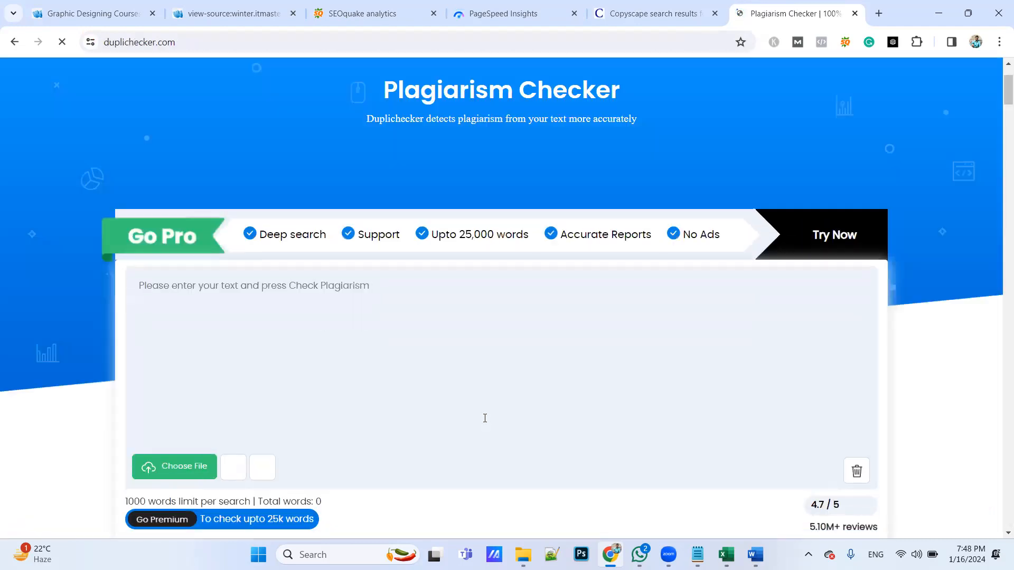
scroll(422, 318, "down", 3)
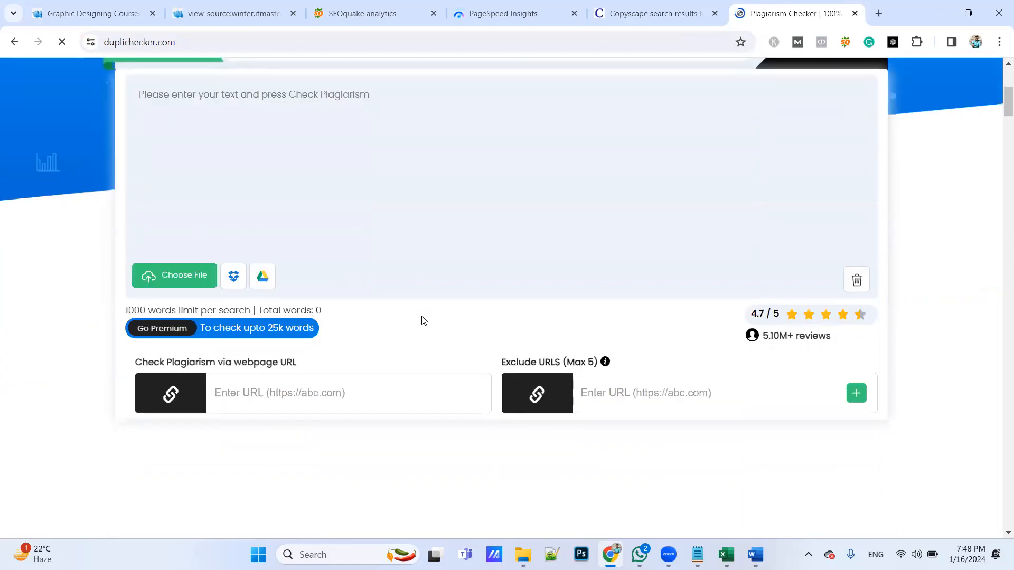
Paste the Graphic Designing Courses in Pune page's URL into the webpage URL check, pass the robot verification and run the plagiarism check
left_click(331, 393)
type("https://winter.itmastery.xyz/graphic-designing-courses-pune/")
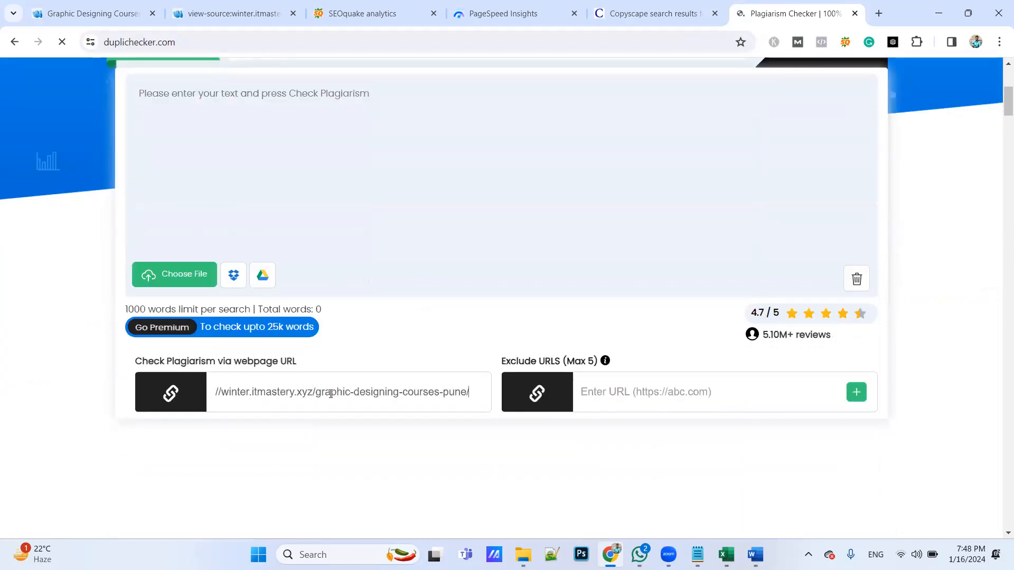
scroll(439, 401, "down", 3)
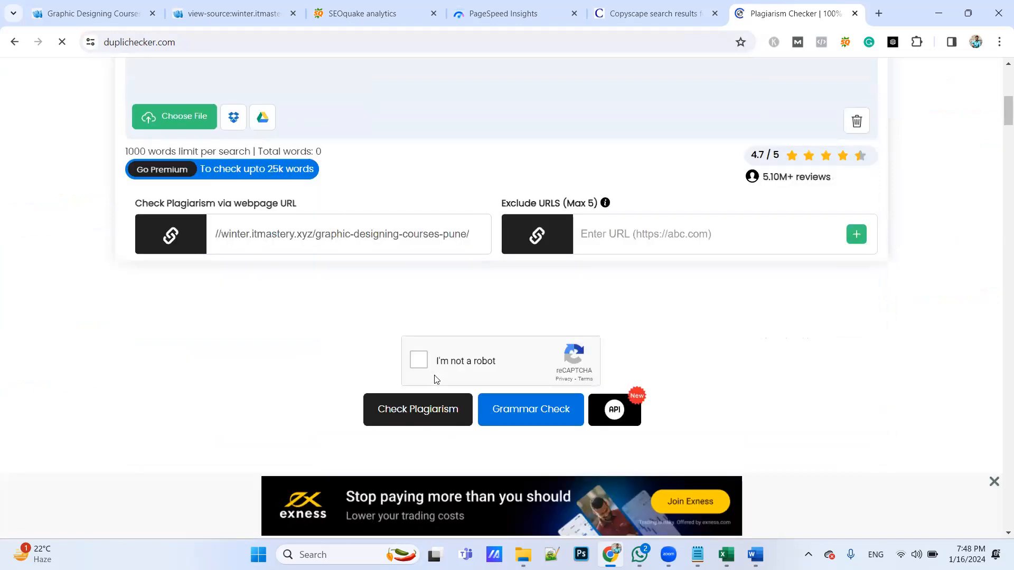
left_click(420, 360)
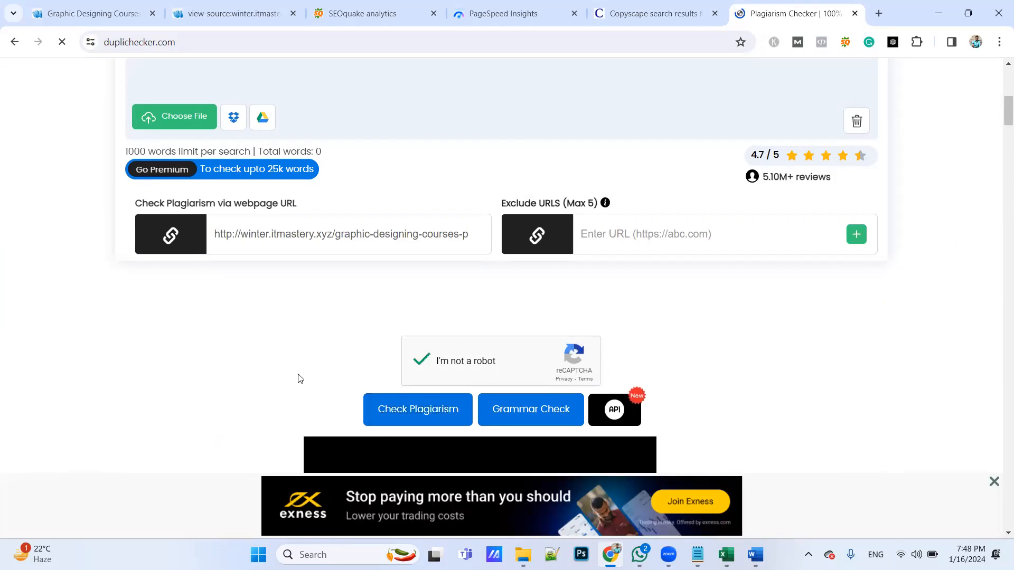
left_click(410, 411)
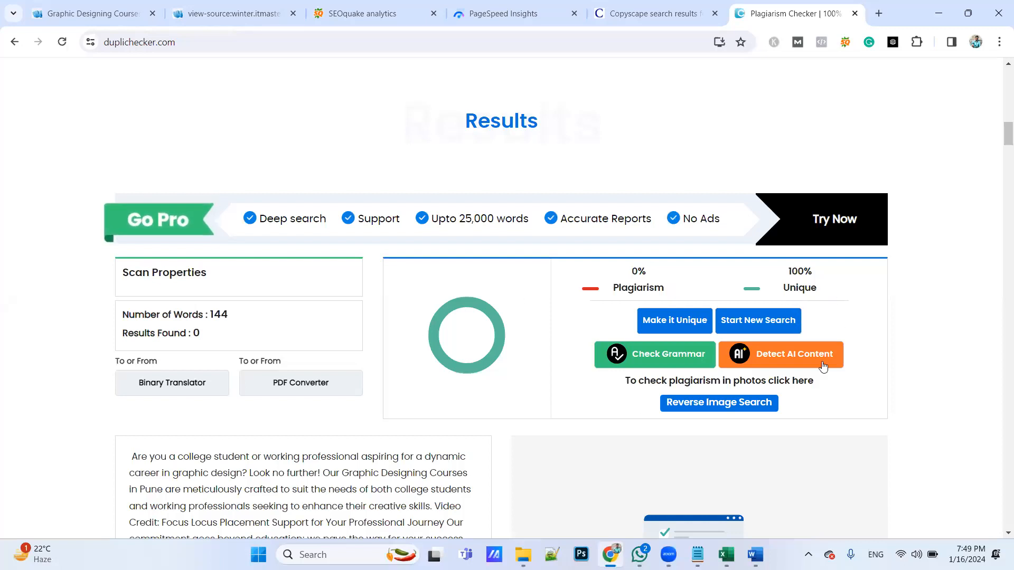
Switch to Excel and record No for Duplicate/Copied Content in E20, with the suggestion "ok" in F20
key("alt+Tab")
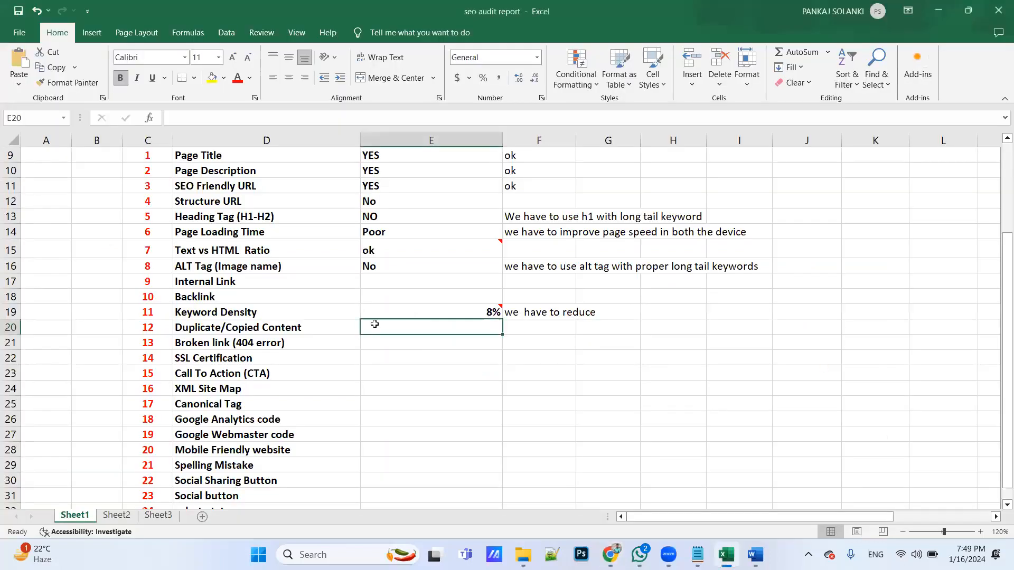
type("No")
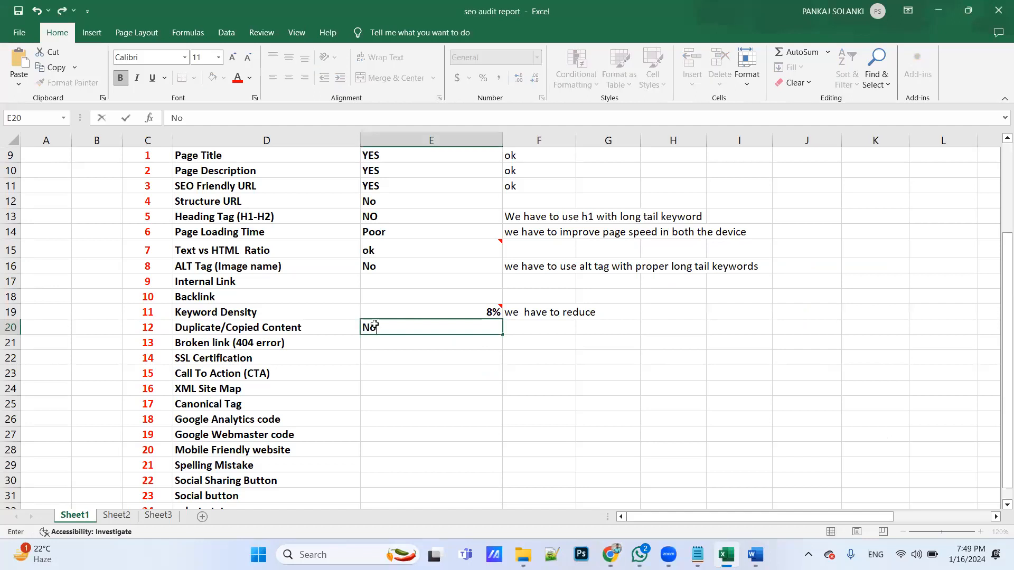
key("Tab")
type("ok")
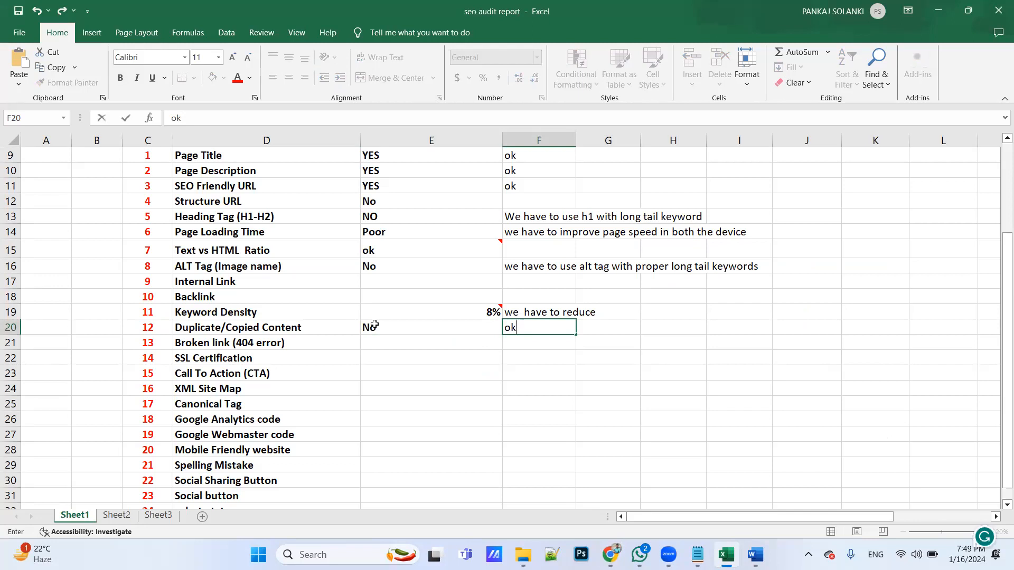
key("XF86AudioMute")
key("alt+Tab")
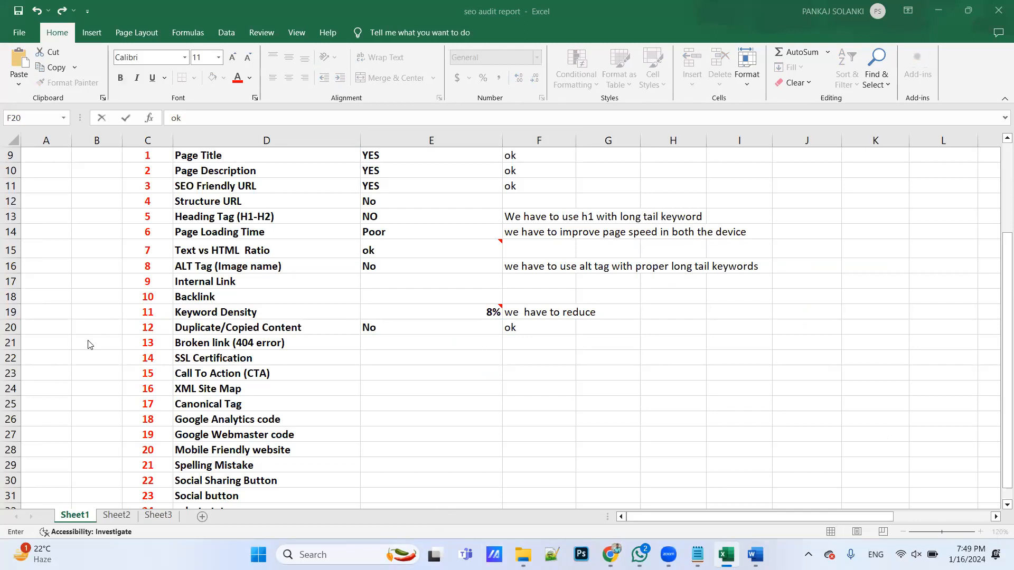
key("XF86AudioMute")
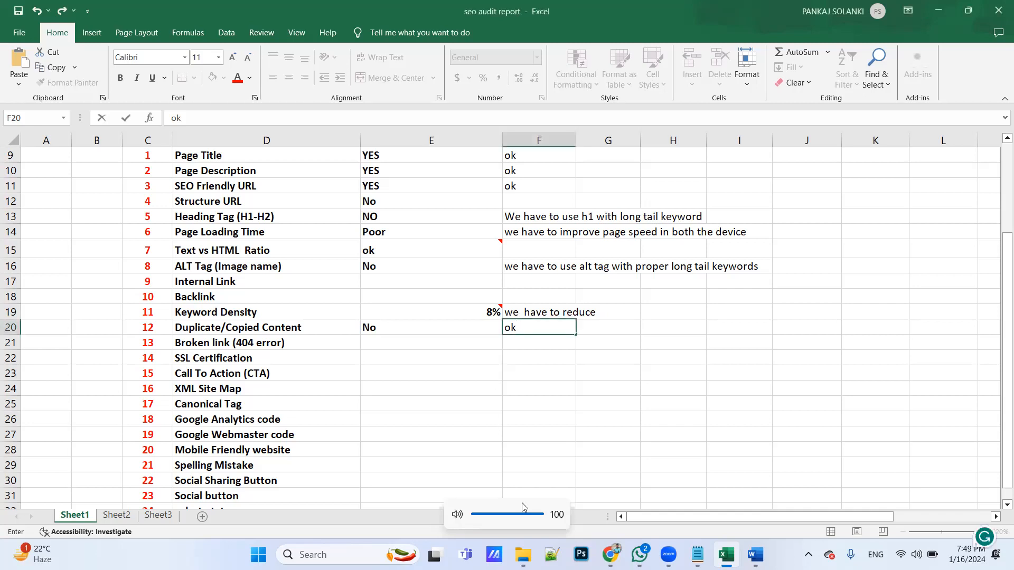
left_click(643, 431)
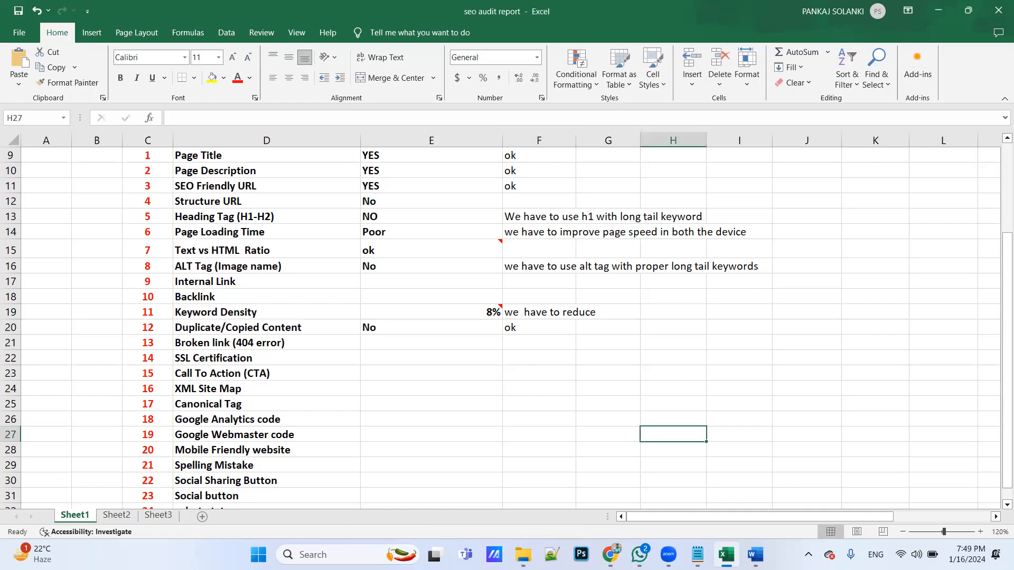
Select the SSL Certification result cell, switch to Chrome and copy the Graphic Designing Courses in Pune page's full URL
left_click(412, 346)
key("Return")
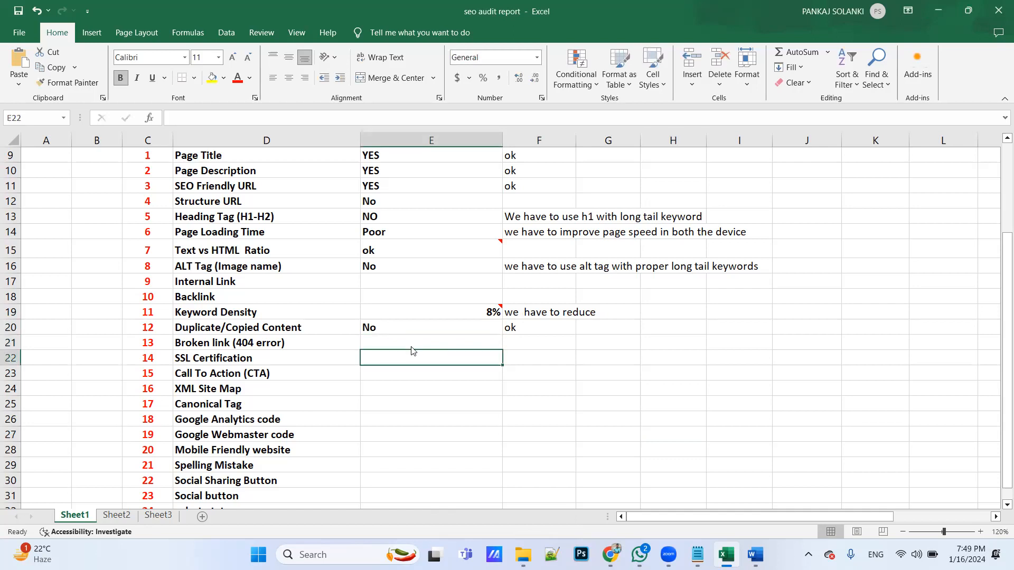
key("alt+Tab")
key("alt+Tab")
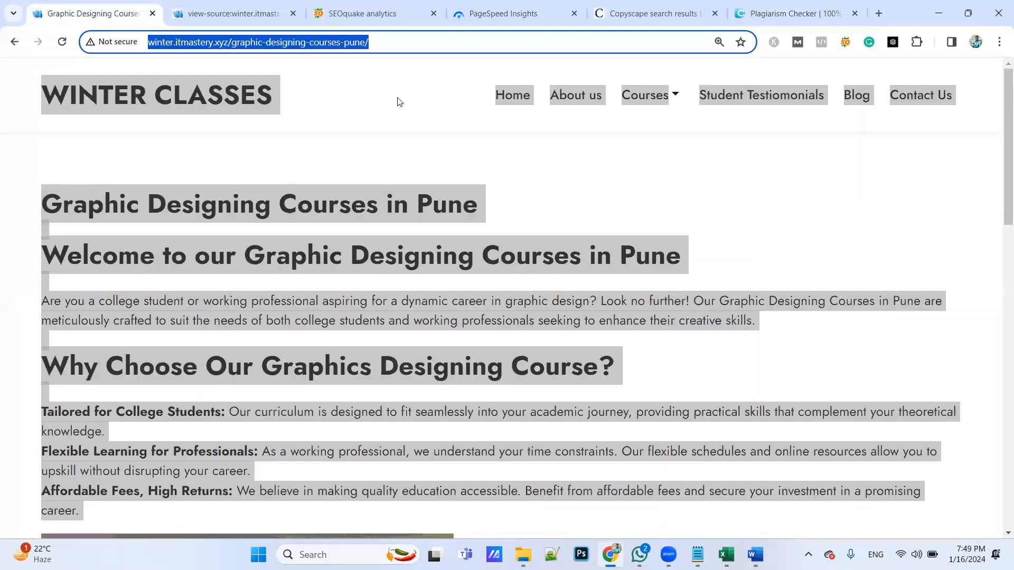
left_click(399, 100)
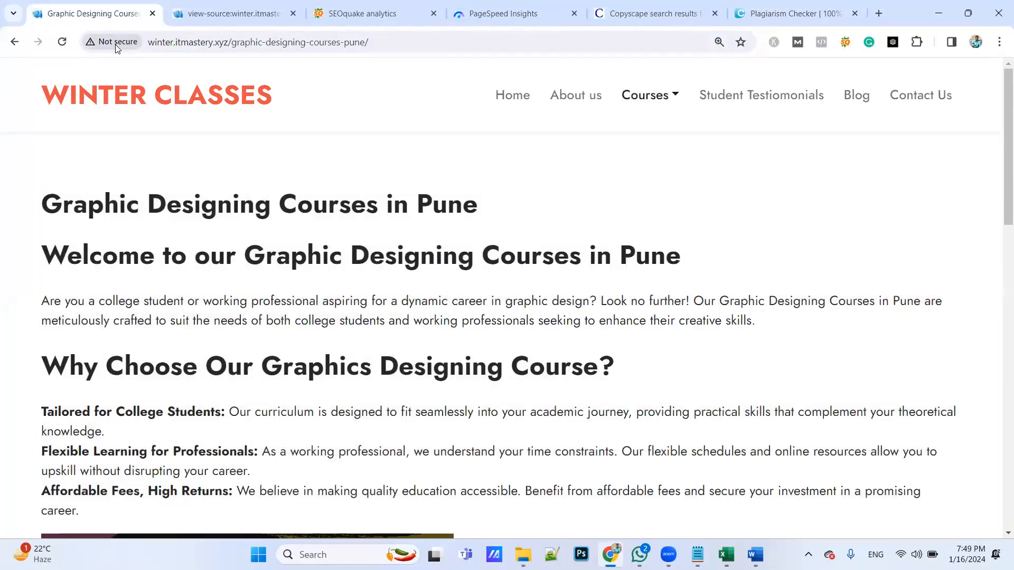
left_click(156, 44)
key("ctrl+c")
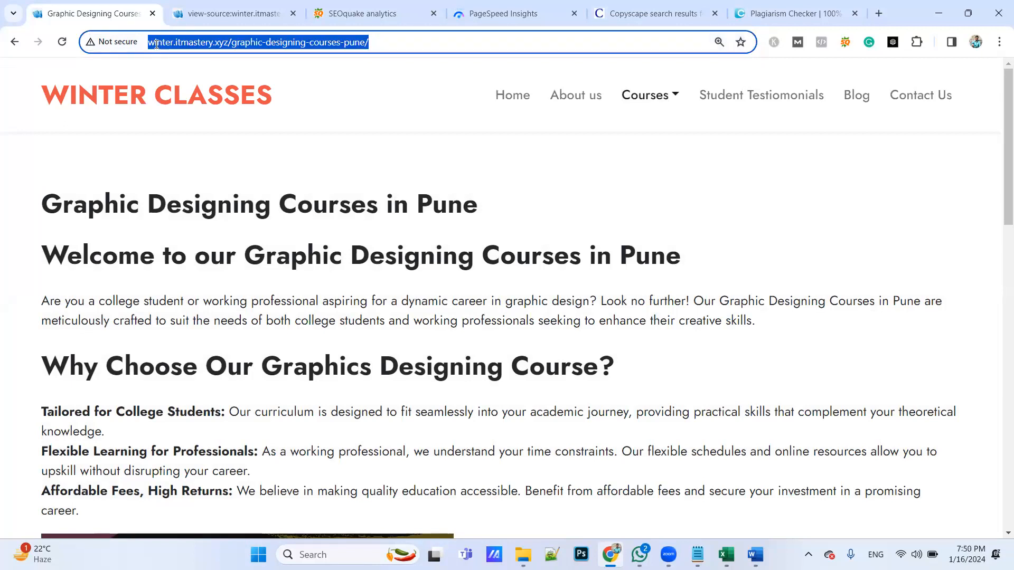
Switch to Notepad and paste the page URL below the existing course URL, separated by a blank line
key("alt+Tab")
key("alt+Tab")
key("alt+Tab")
key("alt+Tab")
key("alt+Tab")
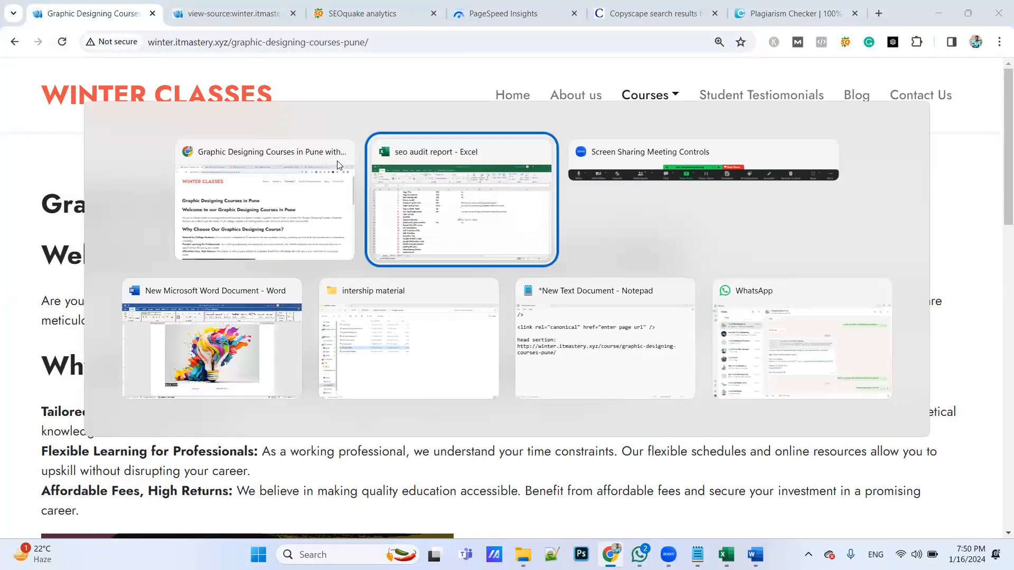
key("Return")
key("Return")
key("ctrl+v")
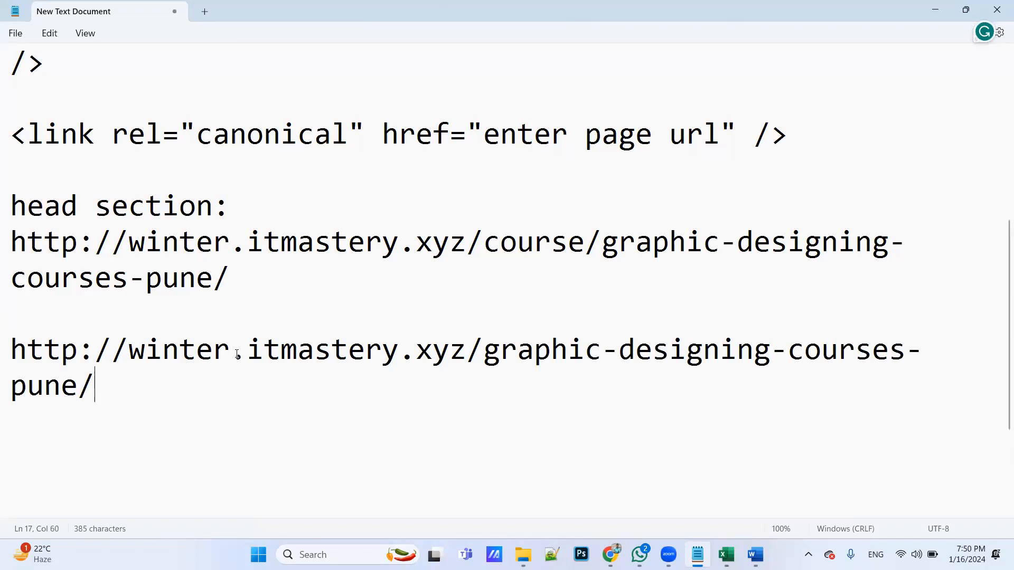
Switch to Excel and record No for SSL Certification in E22, with the suggestion "we have to purchase/contact client" in F22
key("alt+Tab")
key("alt+Tab")
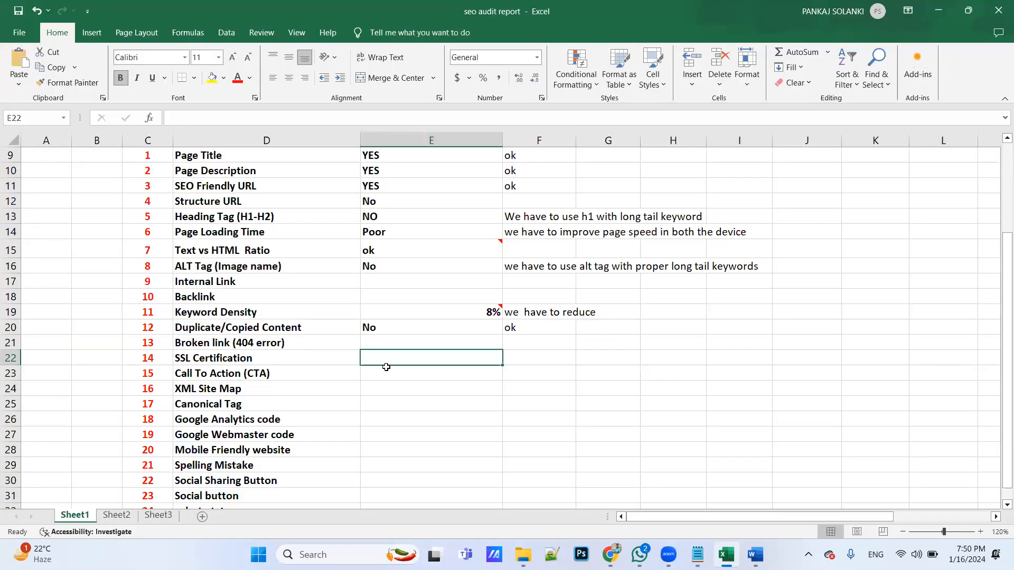
type("No")
key("Tab")
type("we have to")
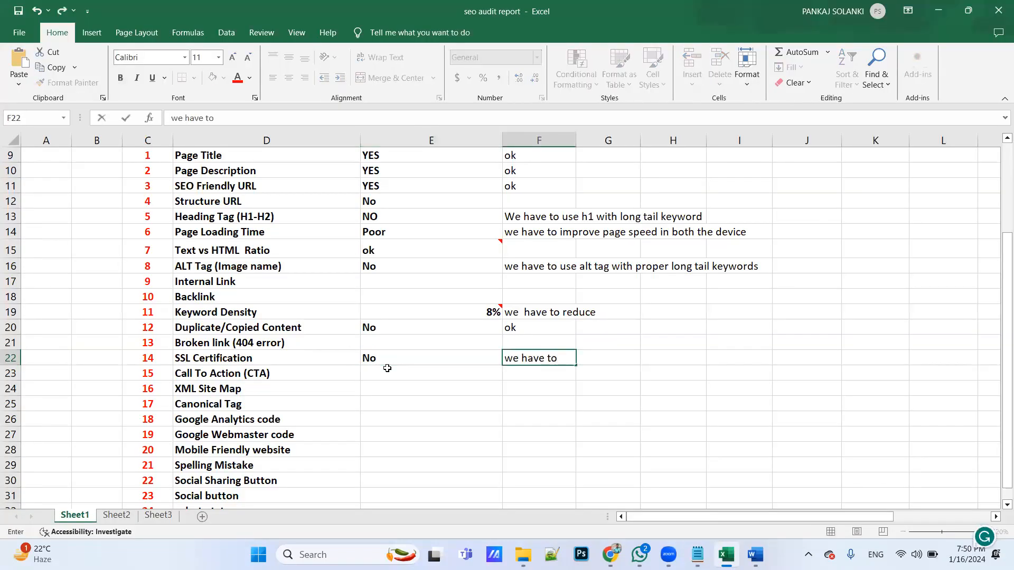
type(" purchase/contact client")
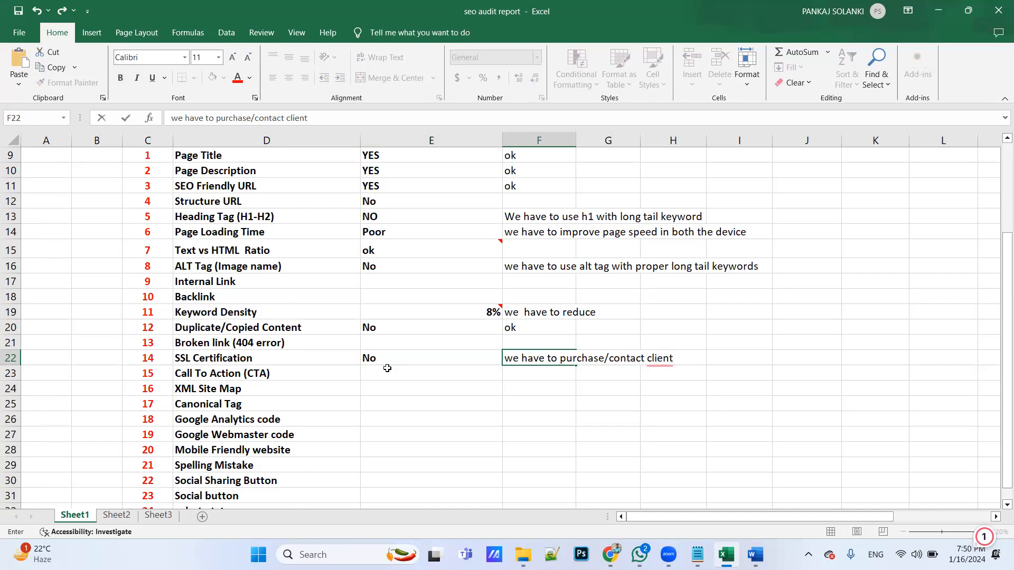
key("XF86AudioRaiseVolume")
mouse_move(656, 373)
left_click(664, 396)
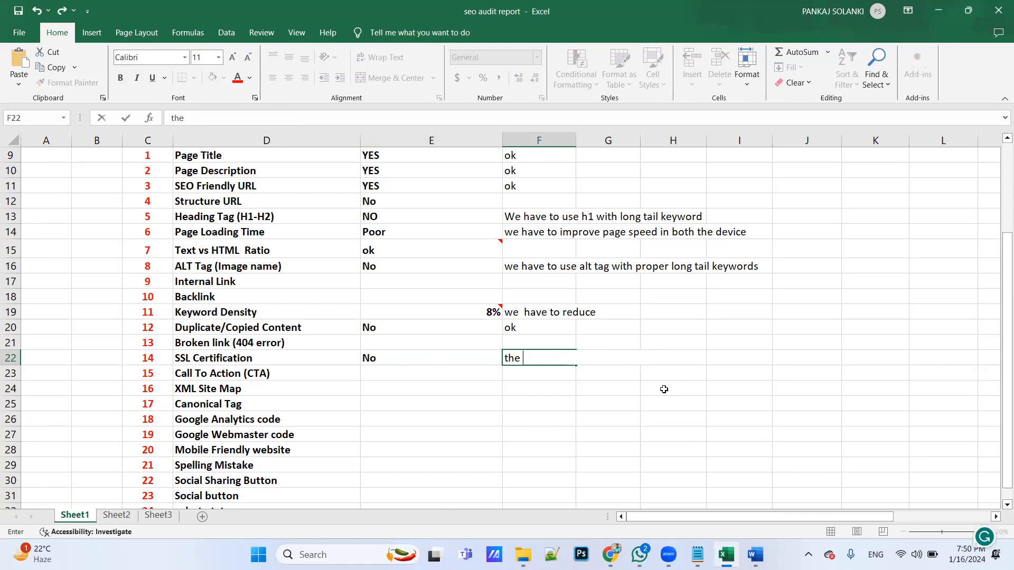
left_click(577, 448)
key("ctrl+z")
left_click(494, 403)
key("ctrl+b")
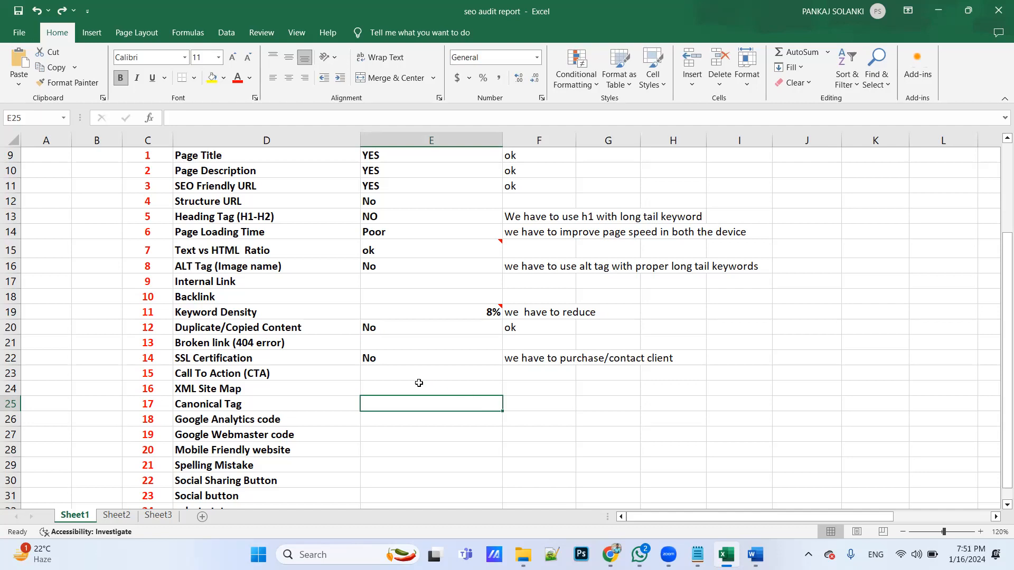
left_click(279, 360)
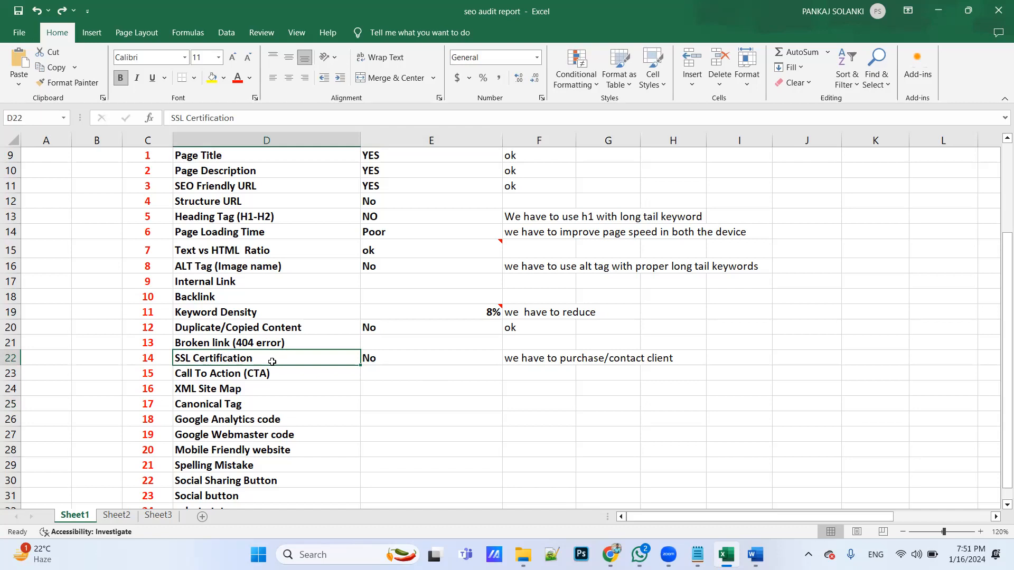
left_click(371, 358)
scroll(452, 333, "up", 3)
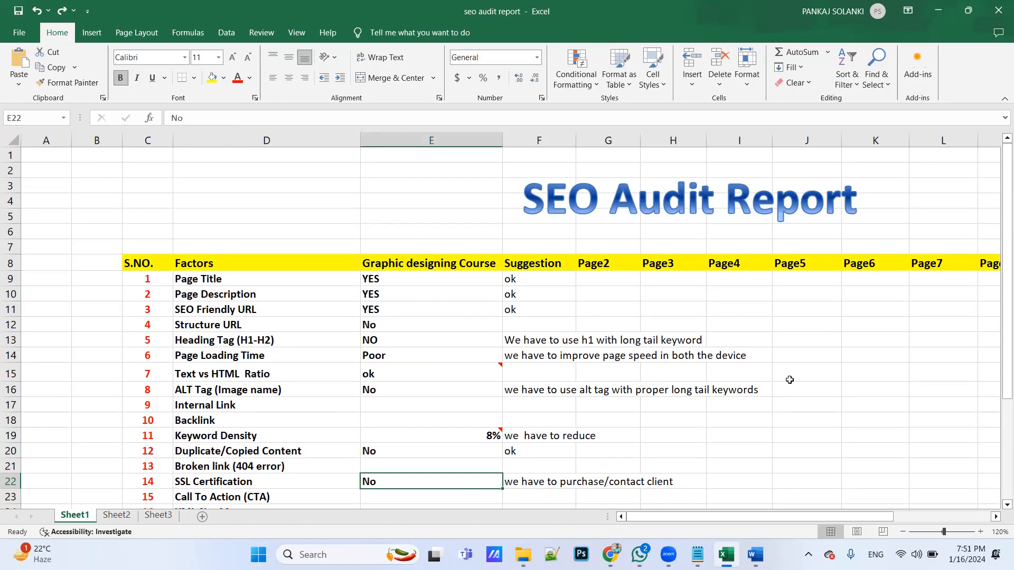
scroll(789, 379, "down", 4)
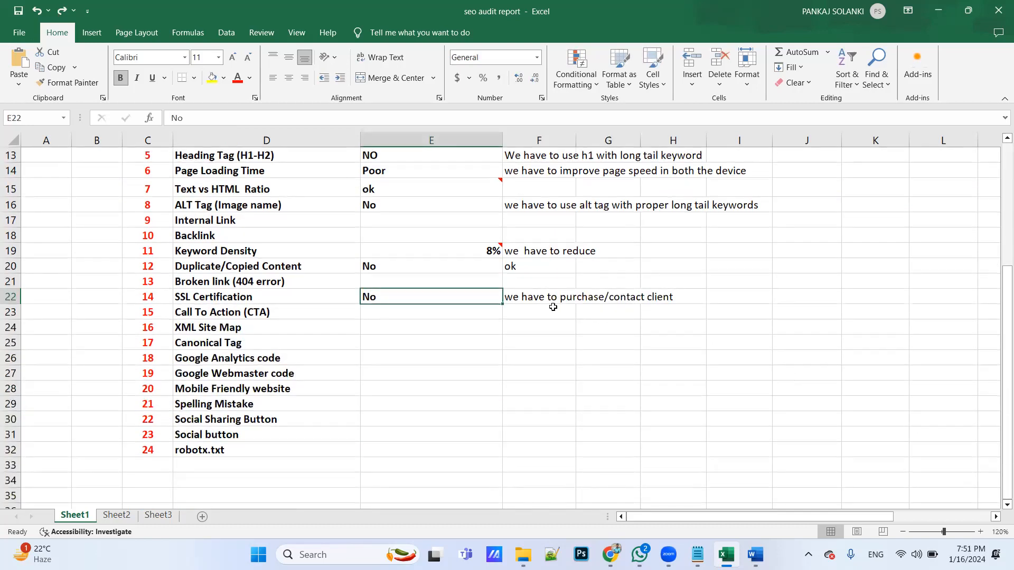
Select the Call To Action result cell, switch to Chrome and check the whole course page for call-to-action buttons
left_click(411, 315)
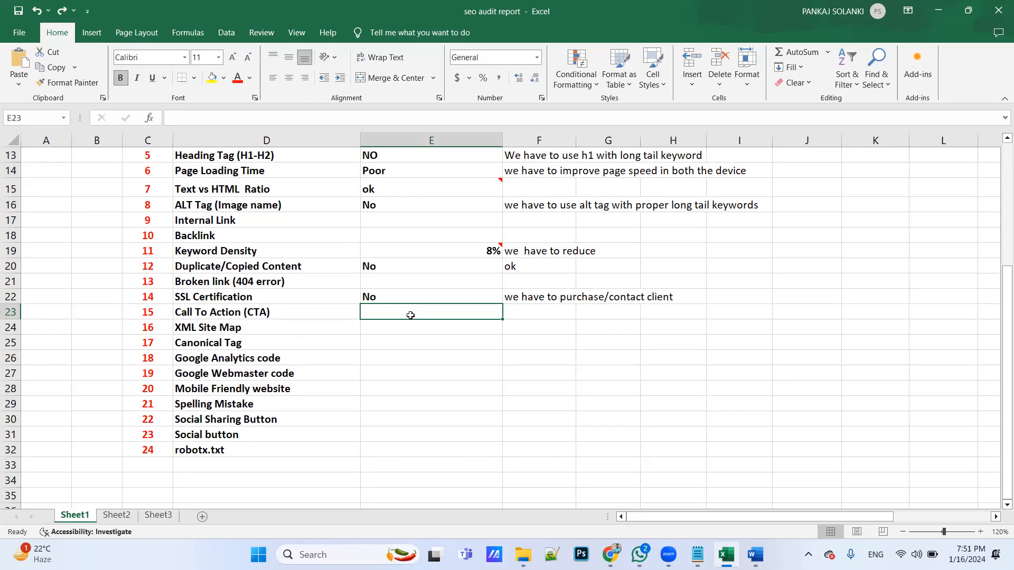
key("alt+Tab")
key("alt+Tab")
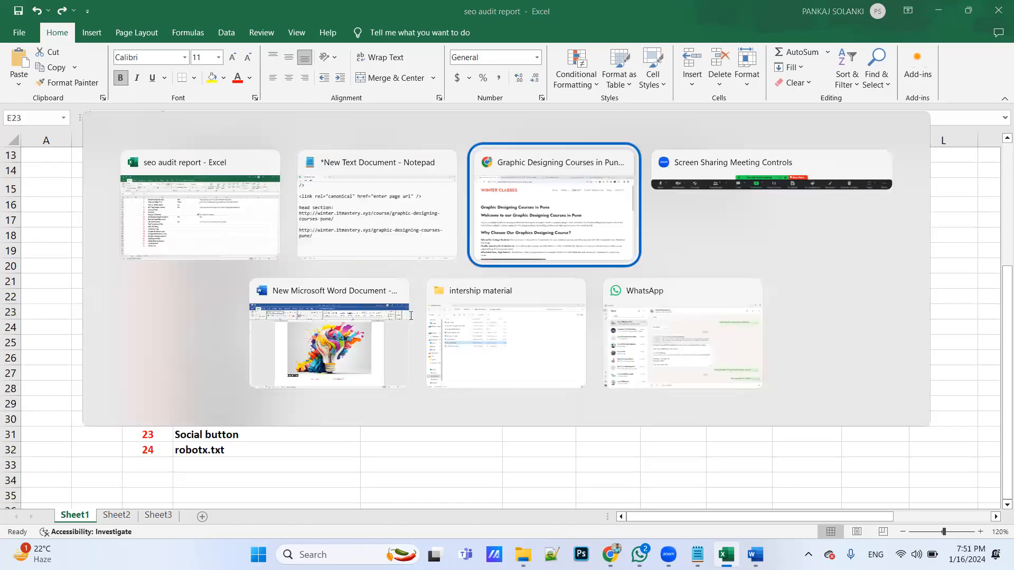
left_click(306, 211)
scroll(319, 241, "down", 15)
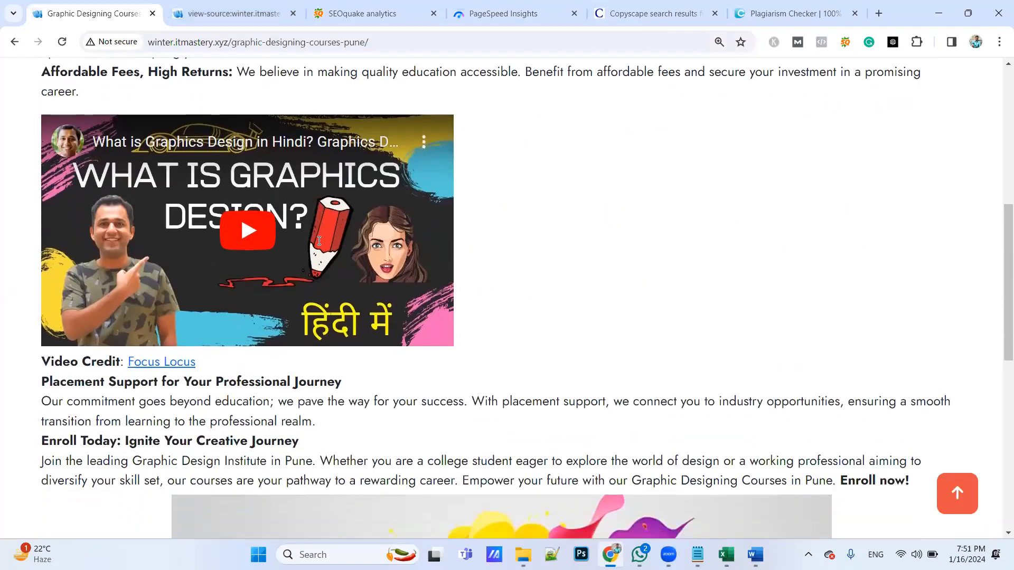
scroll(319, 241, "down", 3)
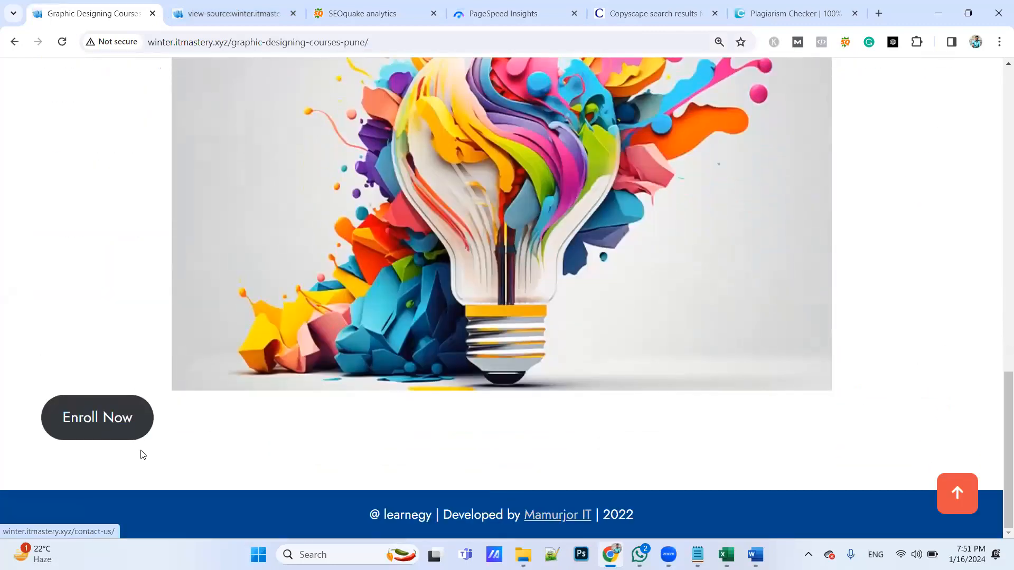
scroll(156, 433, "up", 15)
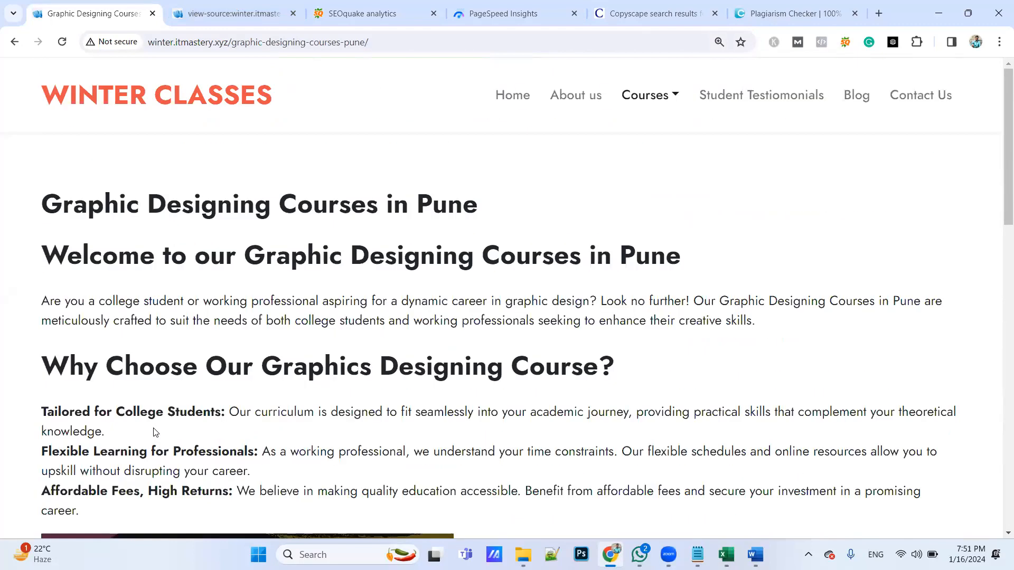
Switch to Excel and record Yes for Call To Action (CTA), with the suggestion "we have to use more call to action button" in F23
key("alt+Tab")
type("Yes")
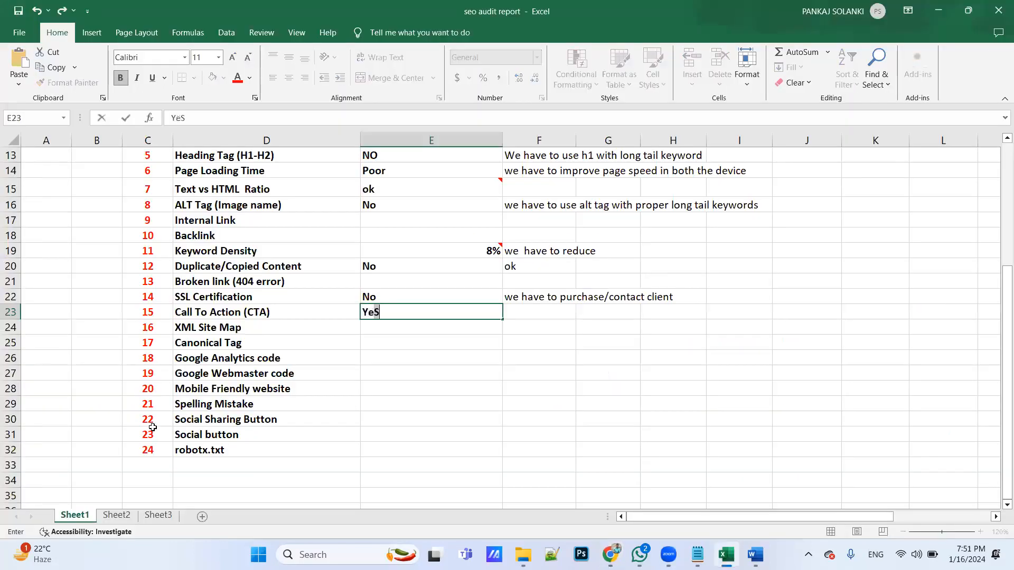
key("Tab")
type("we hav")
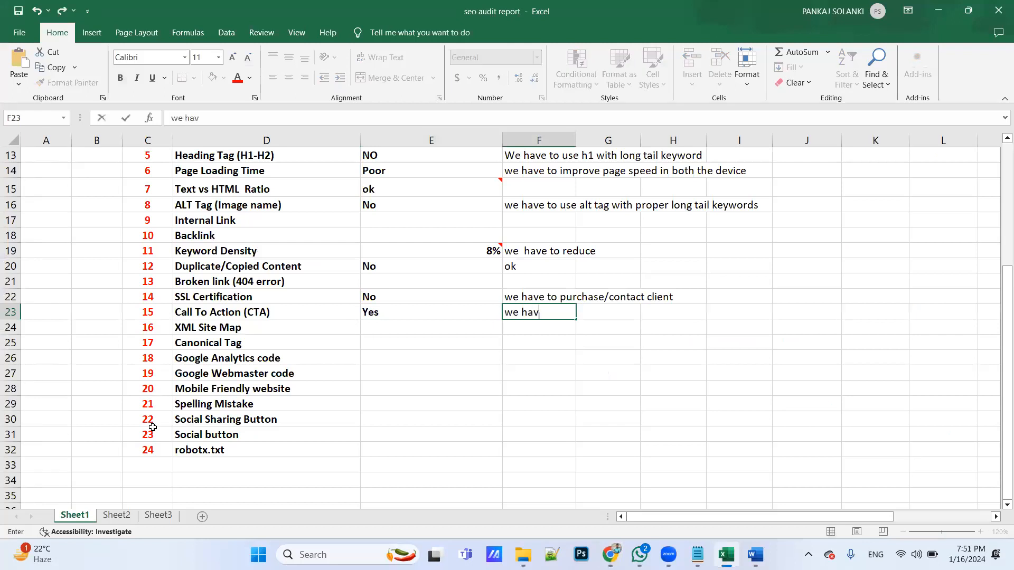
type("e to use more")
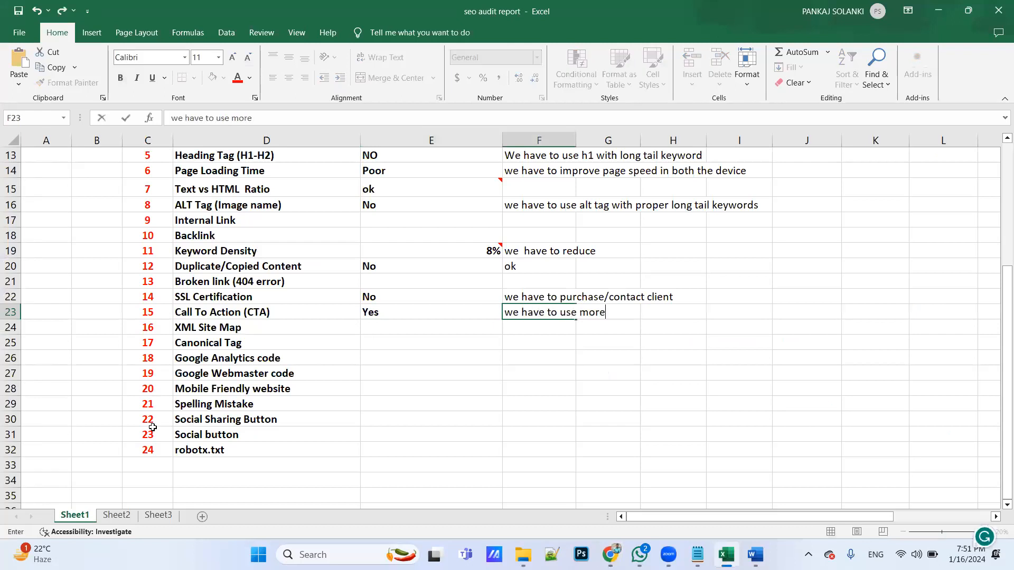
type(" call to action b")
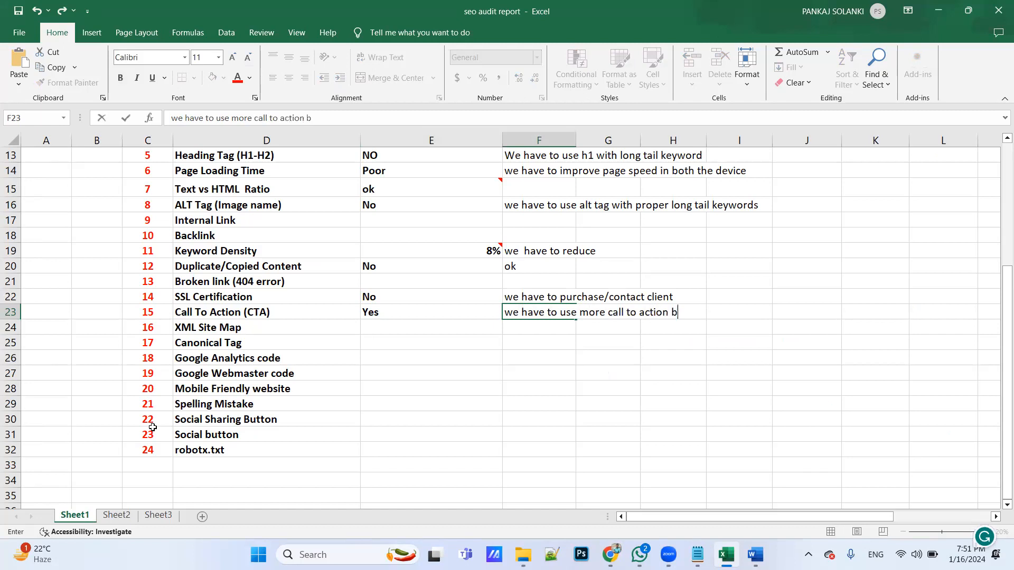
type("utton")
left_click(407, 328)
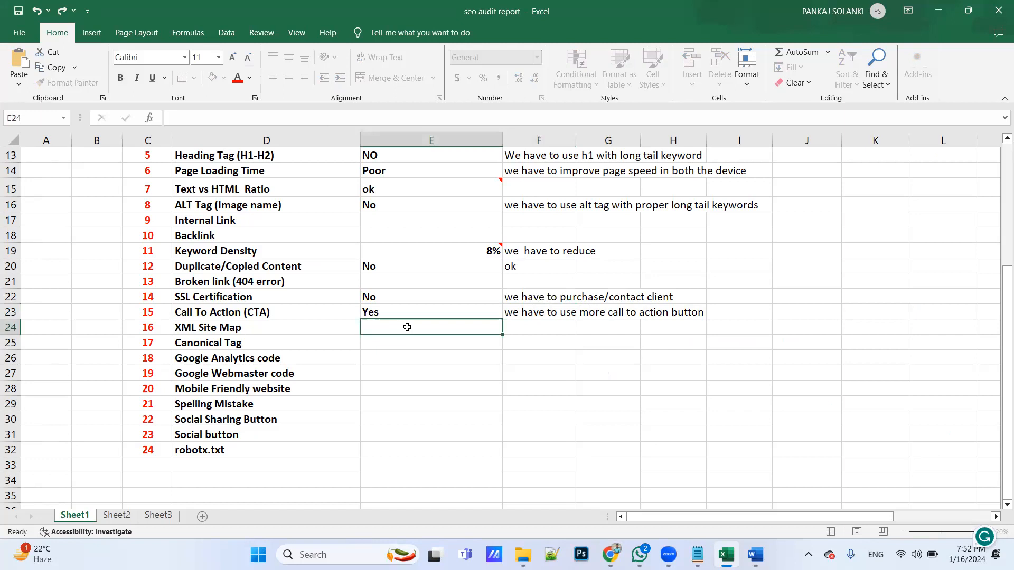
Record Yes as the Canonical Tag result in E25
left_click(391, 344)
type("Yes")
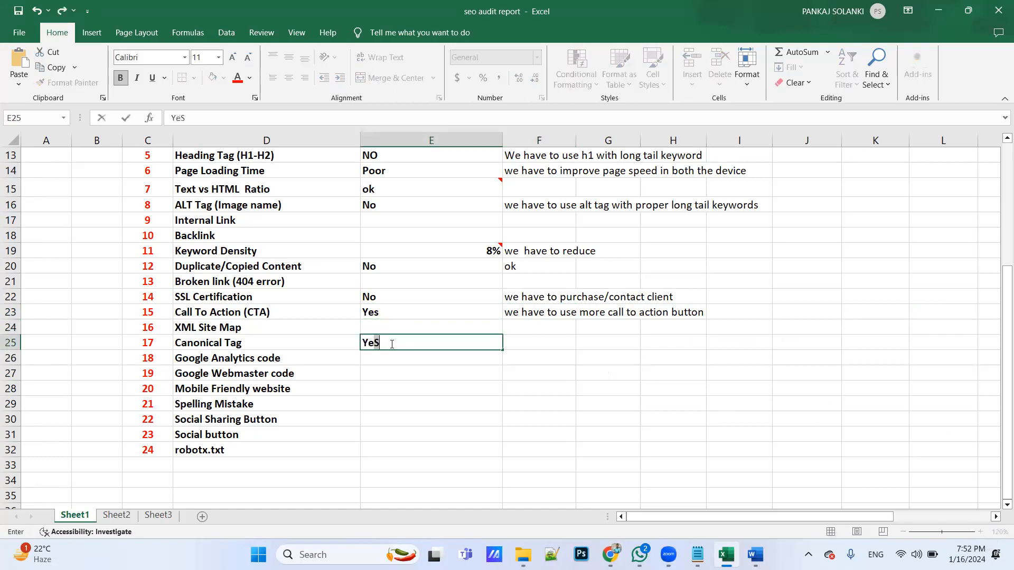
key("Tab")
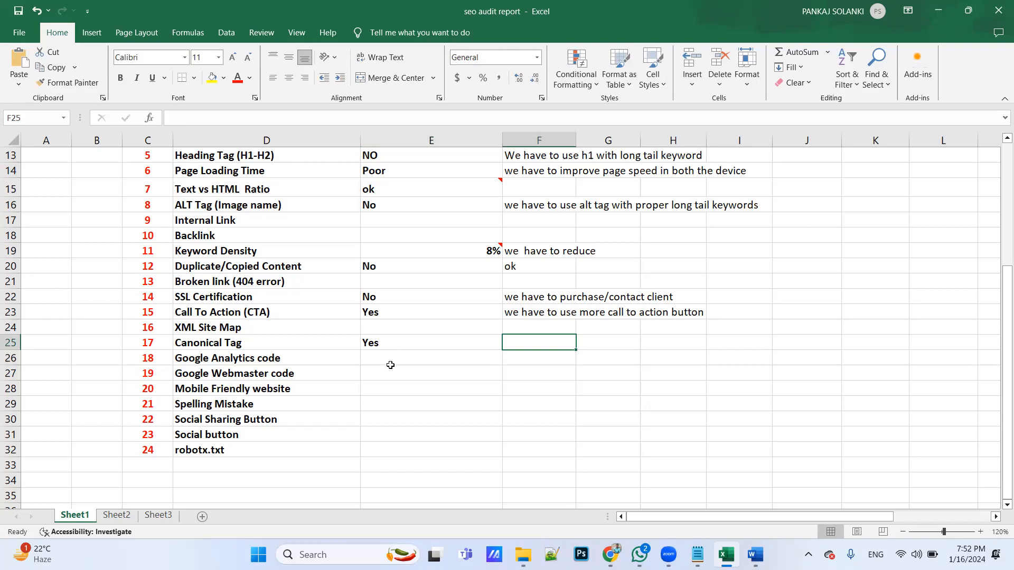
left_click(391, 369)
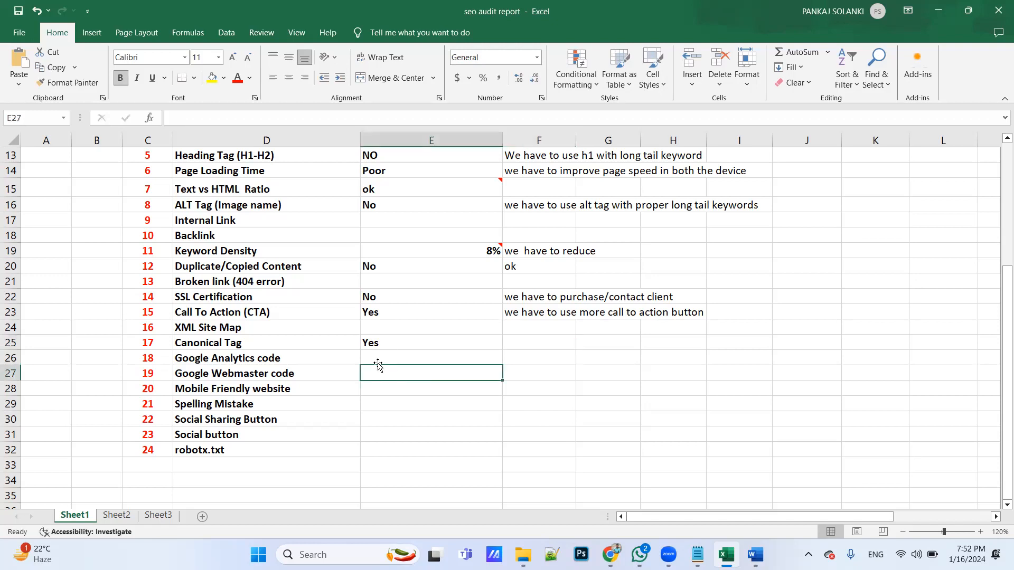
left_click(382, 357)
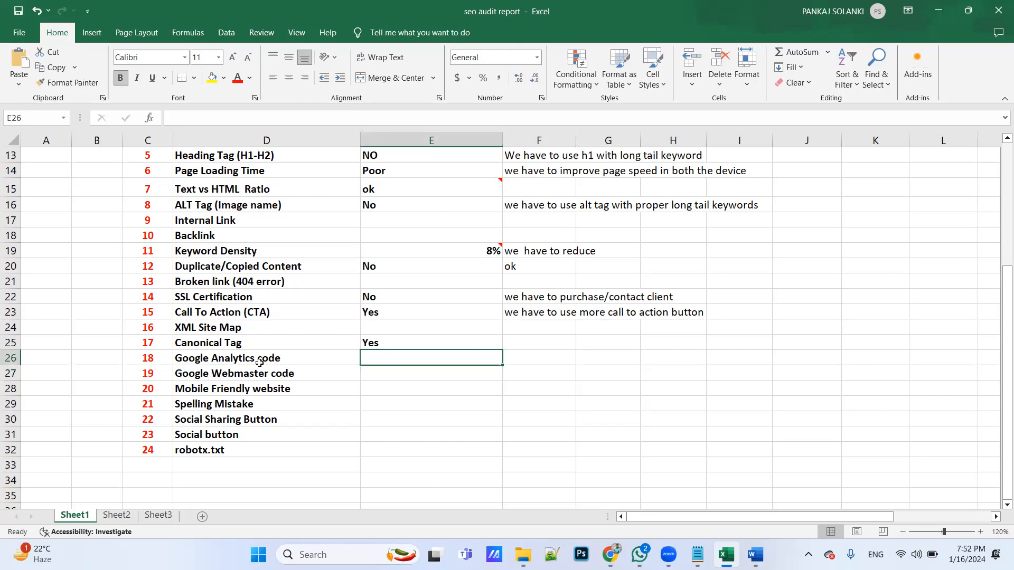
left_click_drag(259, 362, 259, 377)
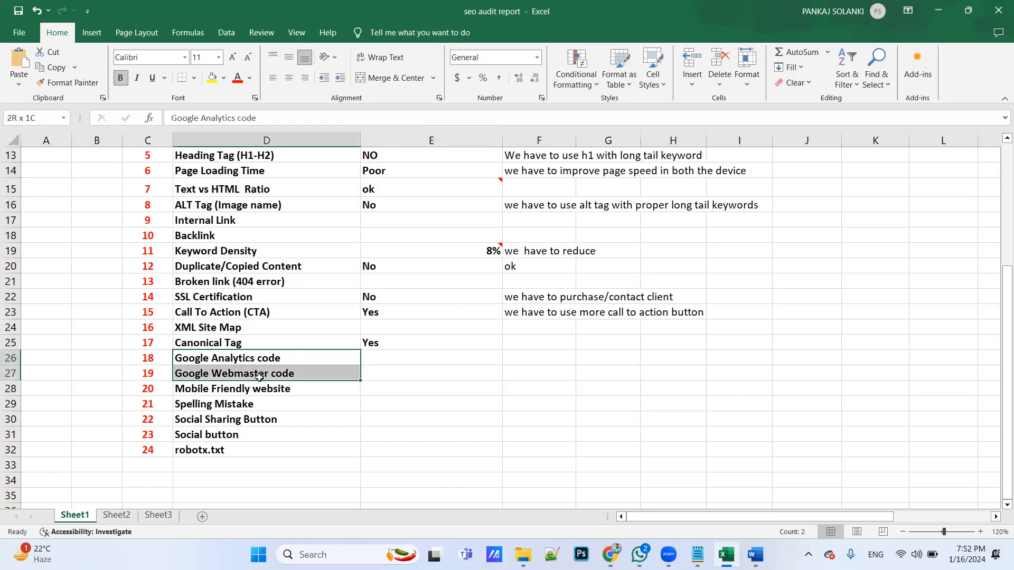
left_click(243, 328)
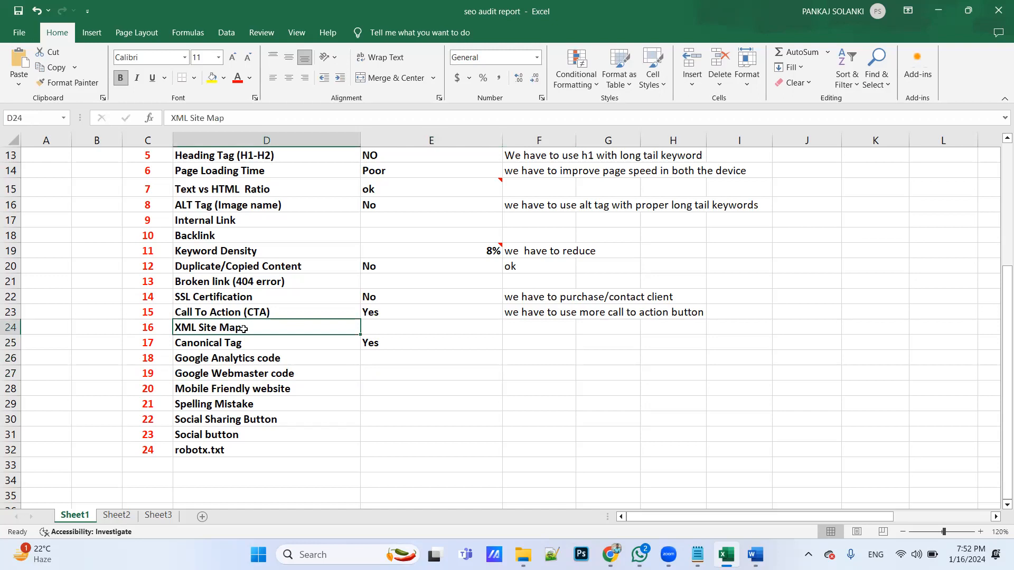
Select the Mobile Friendly website result cell, switch to Chrome and check the whole course page in a phone-narrow window, restoring full size when done
left_click(372, 387)
key("alt+Tab")
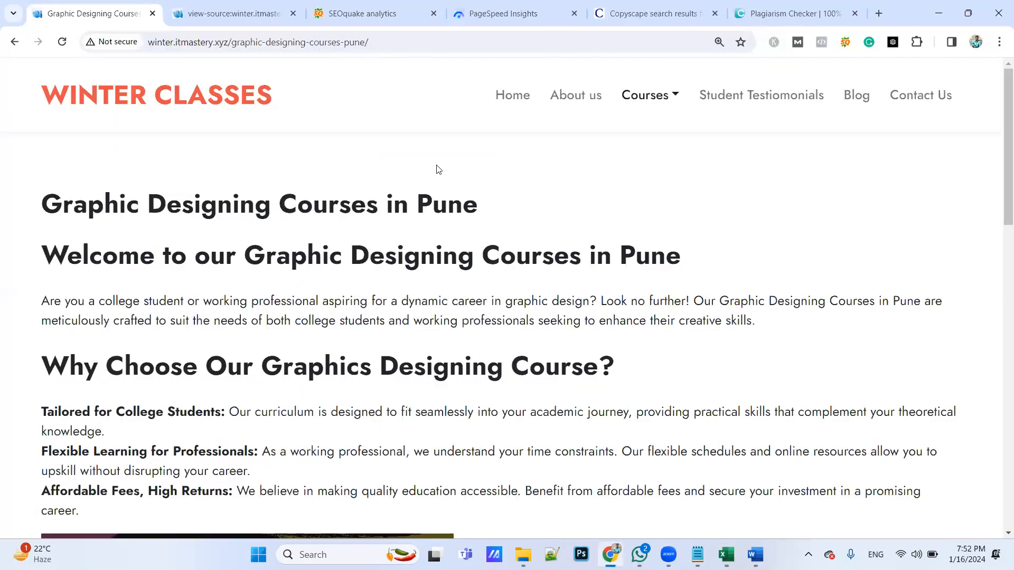
left_click(968, 14)
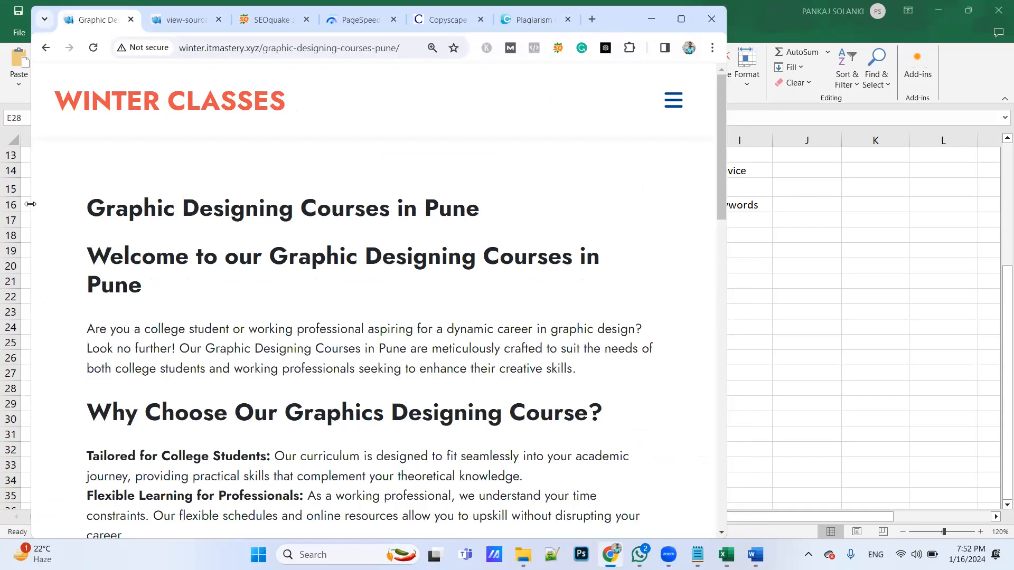
left_click_drag(30, 204, 373, 204)
scroll(454, 200, "down", 15)
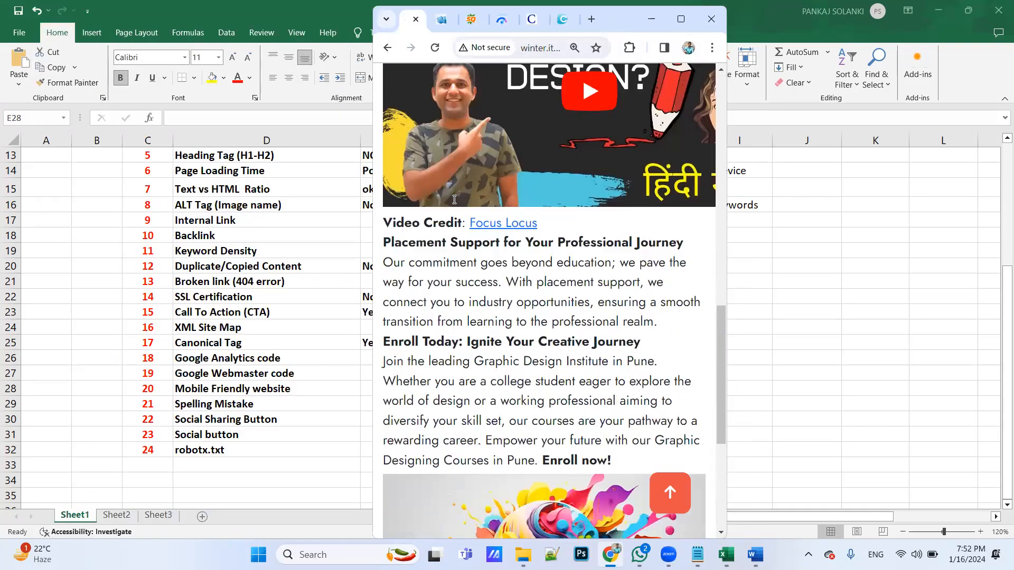
scroll(454, 199, "down", 5)
scroll(454, 199, "up", 20)
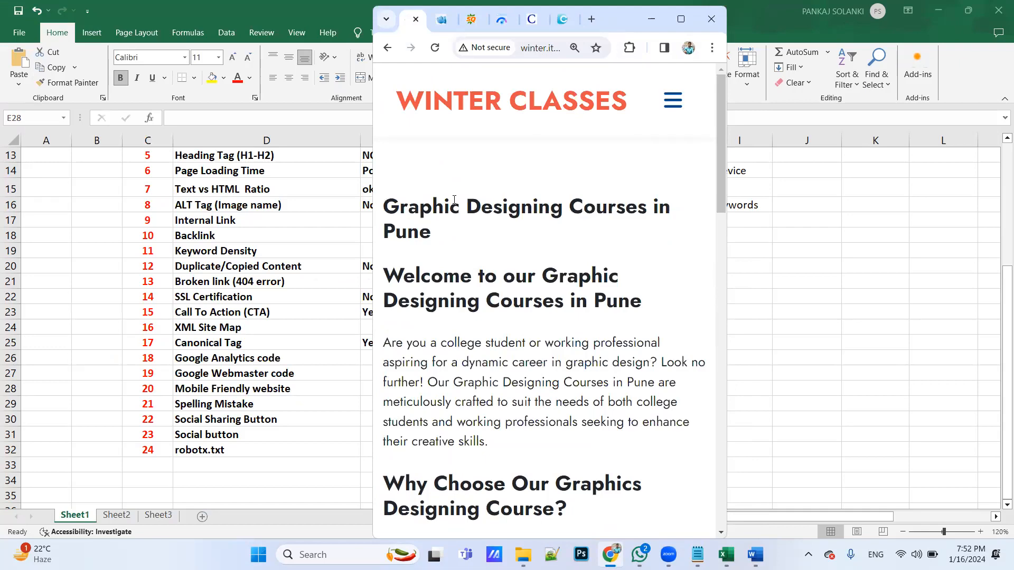
scroll(537, 309, "down", 20)
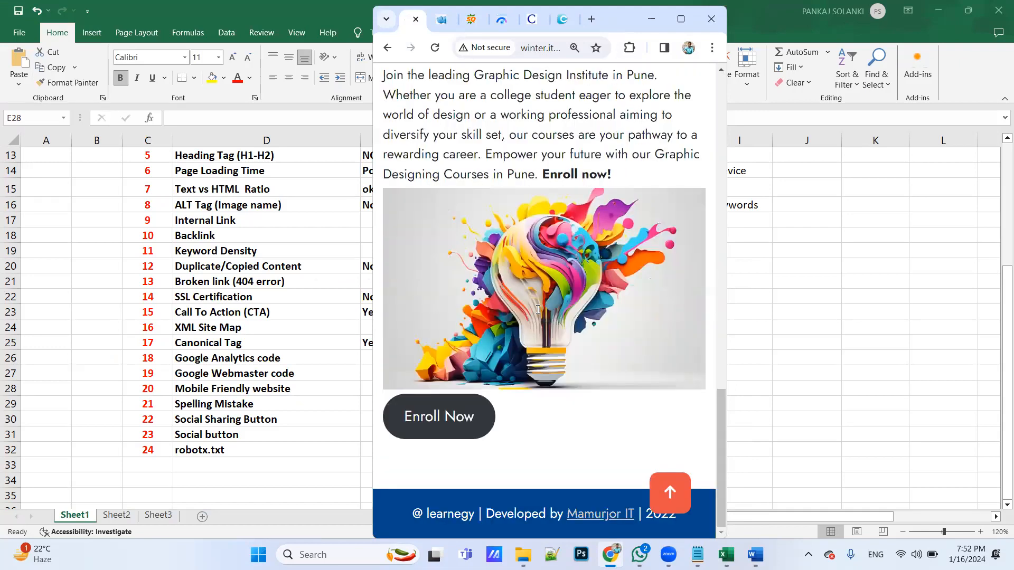
scroll(538, 309, "up", 20)
left_click(683, 19)
Inspect the course page with the developer tools and check its layout in the Samsung Galaxy S8+ device view
right_click(690, 168)
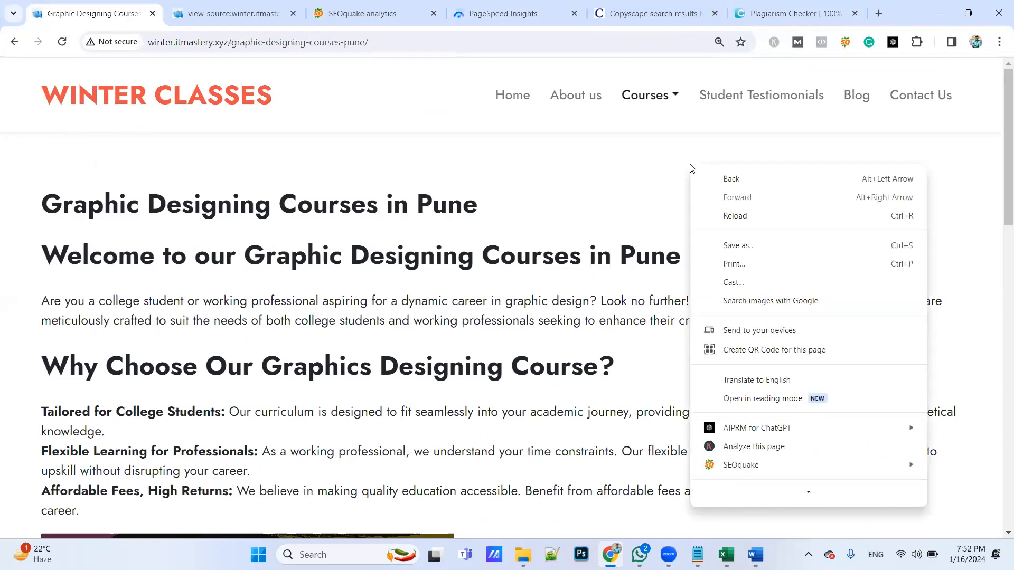
scroll(742, 379, "down", 1)
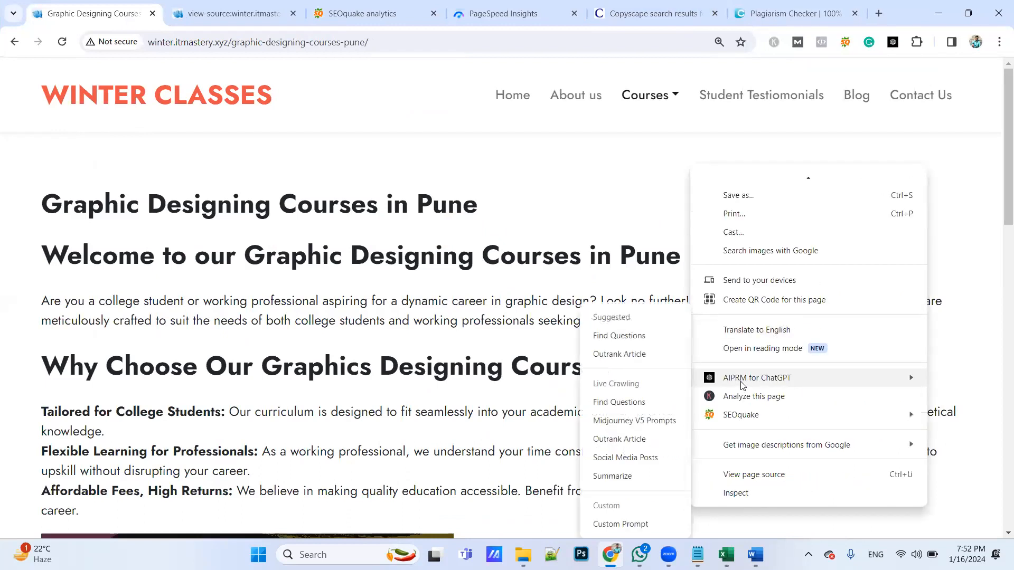
left_click(751, 475)
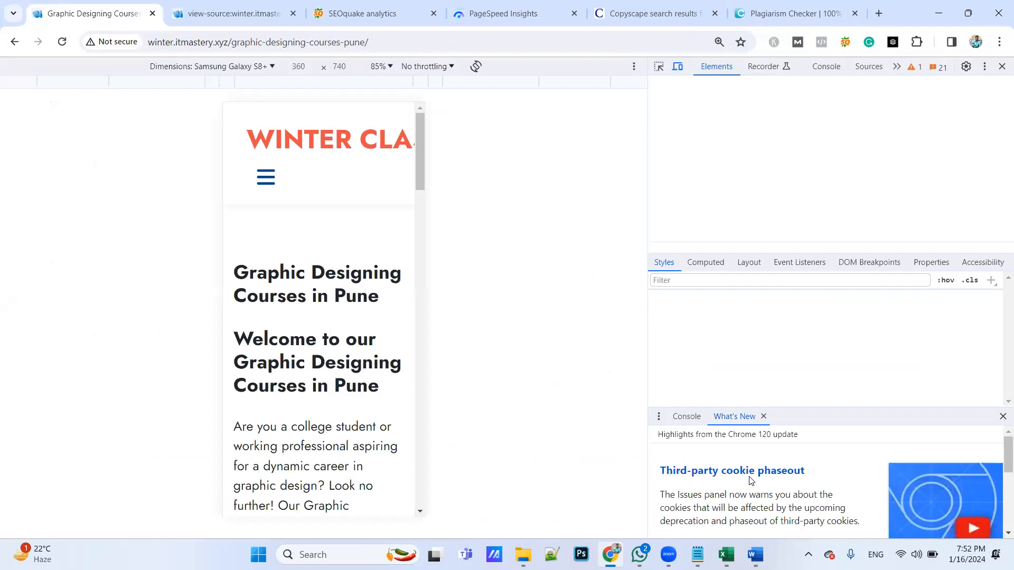
scroll(359, 248, "down", 15)
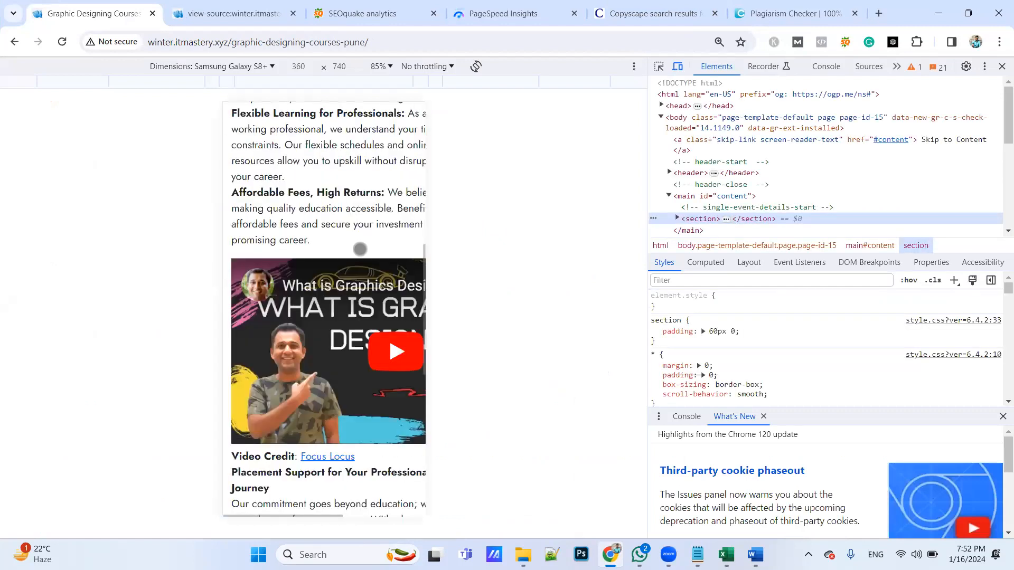
scroll(359, 248, "up", 15)
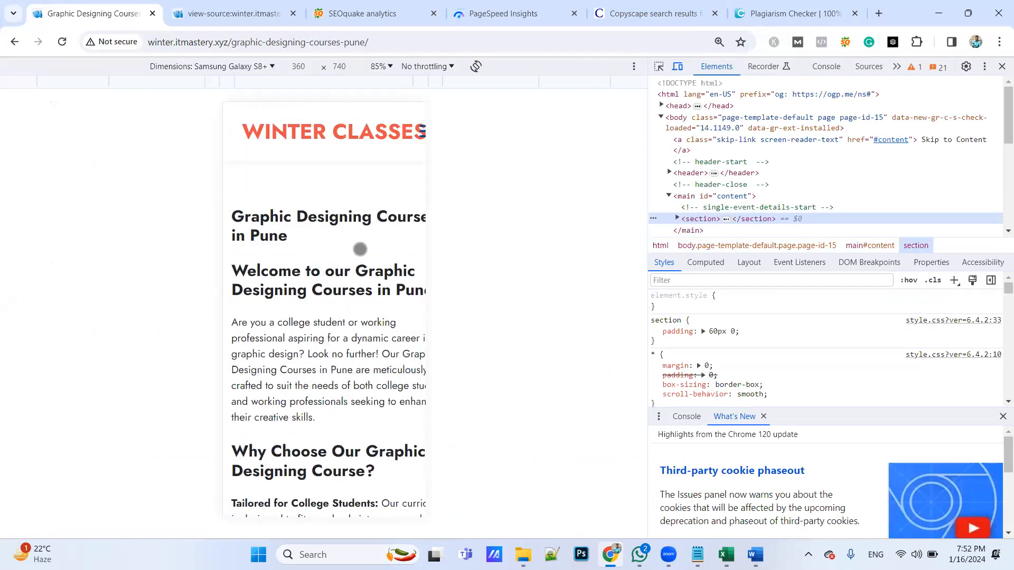
Change the emulated device to iPad Air and check the page layout down to the footer
left_click(252, 67)
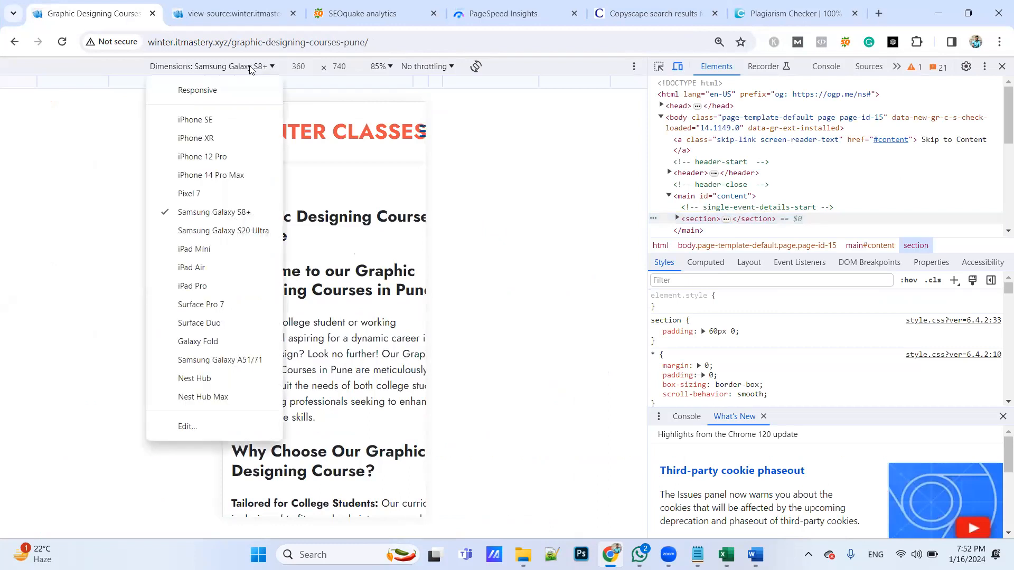
left_click(213, 267)
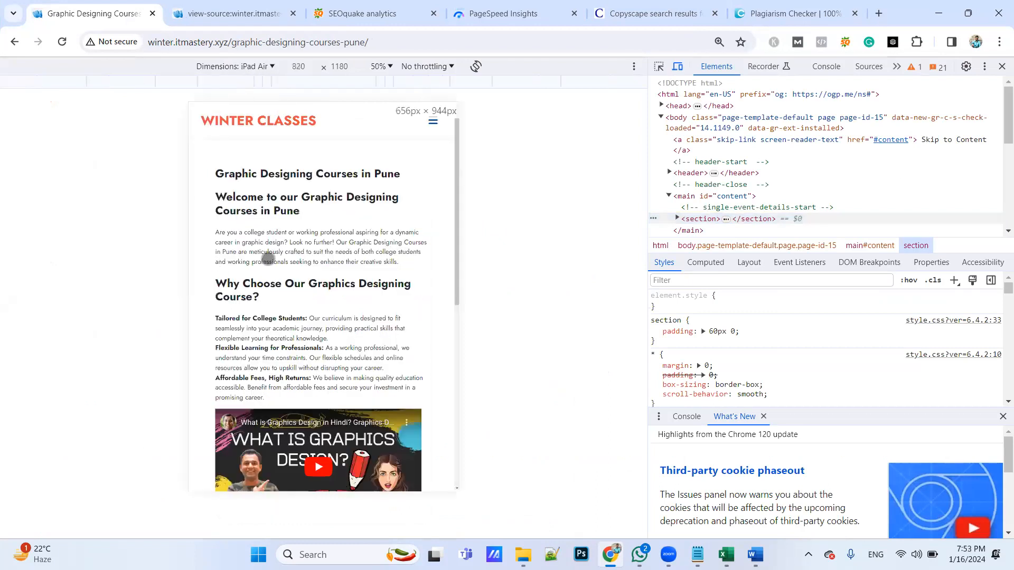
scroll(363, 287, "down", 5)
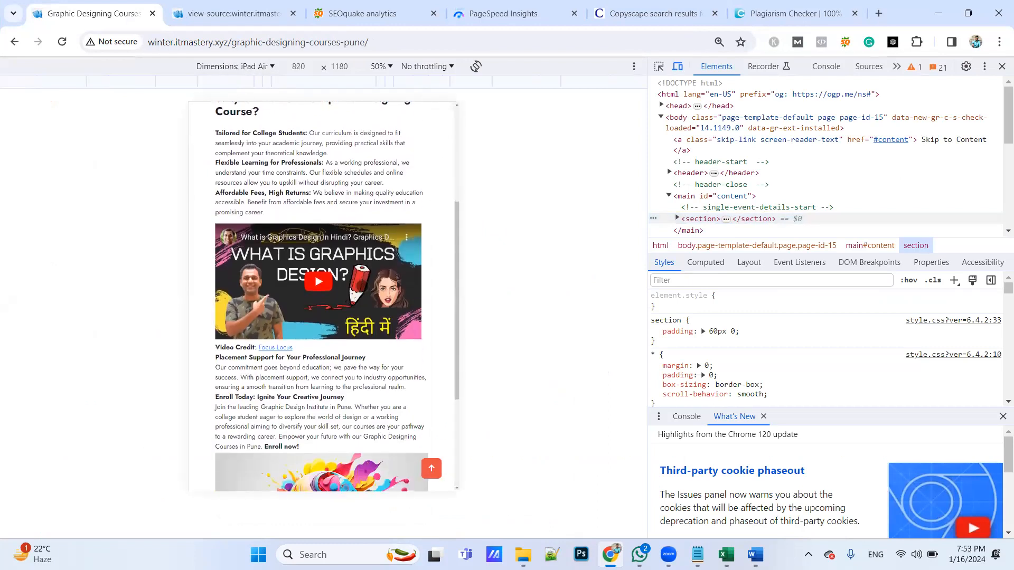
scroll(362, 286, "down", 3)
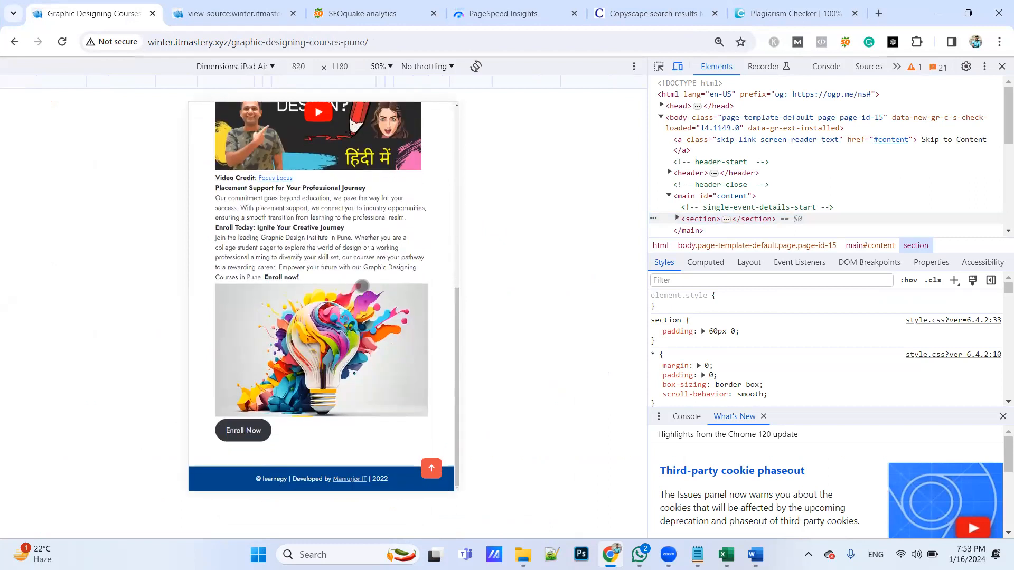
Check the Mobile compliance section of the SEOquake diagnosis for the course page
left_click(370, 14)
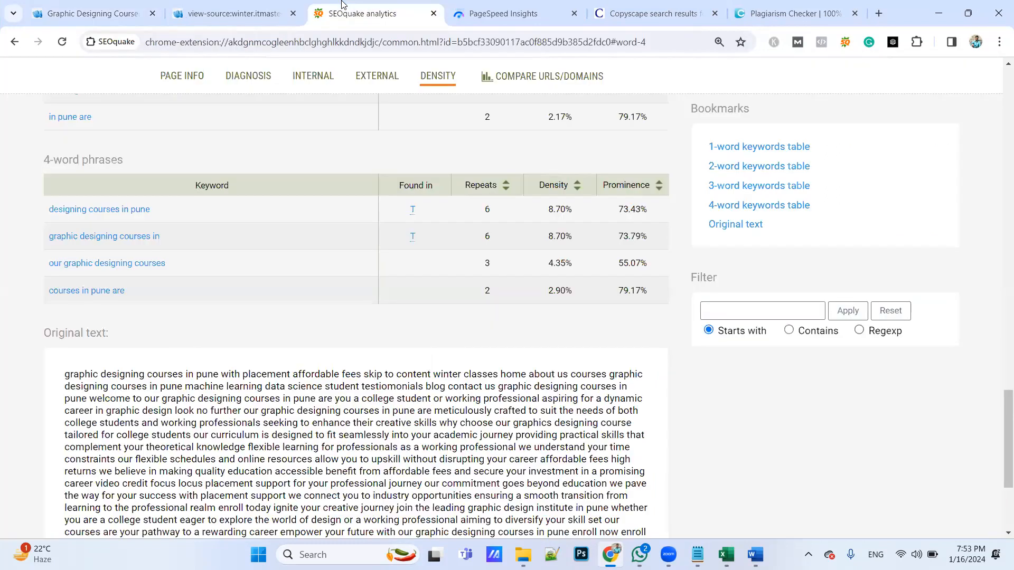
left_click(249, 78)
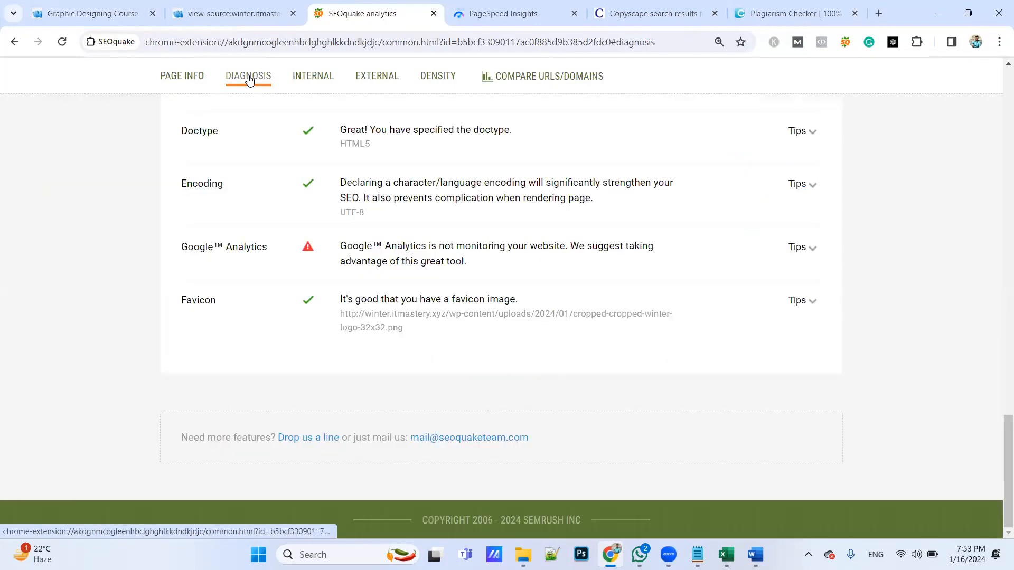
scroll(275, 347, "up", 9)
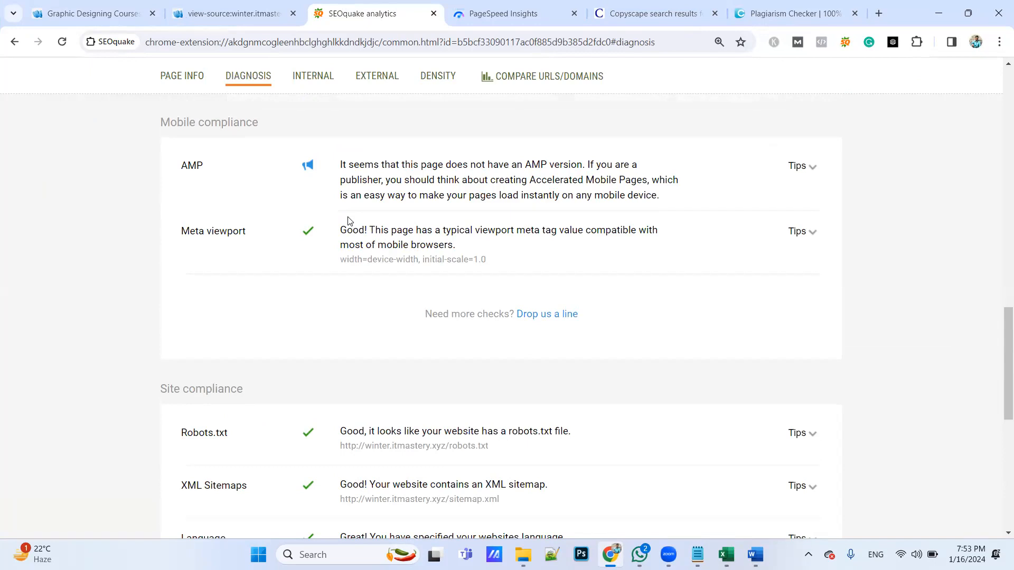
Switch to Excel and record Yes for Mobile Friendly website in E28
key("alt+Tab")
type("Yes")
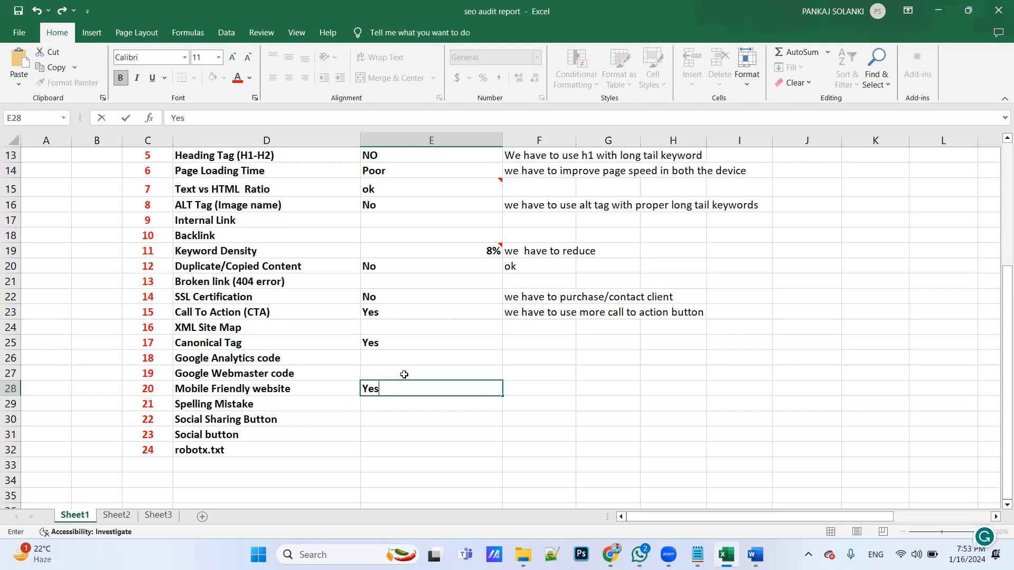
left_click(399, 405)
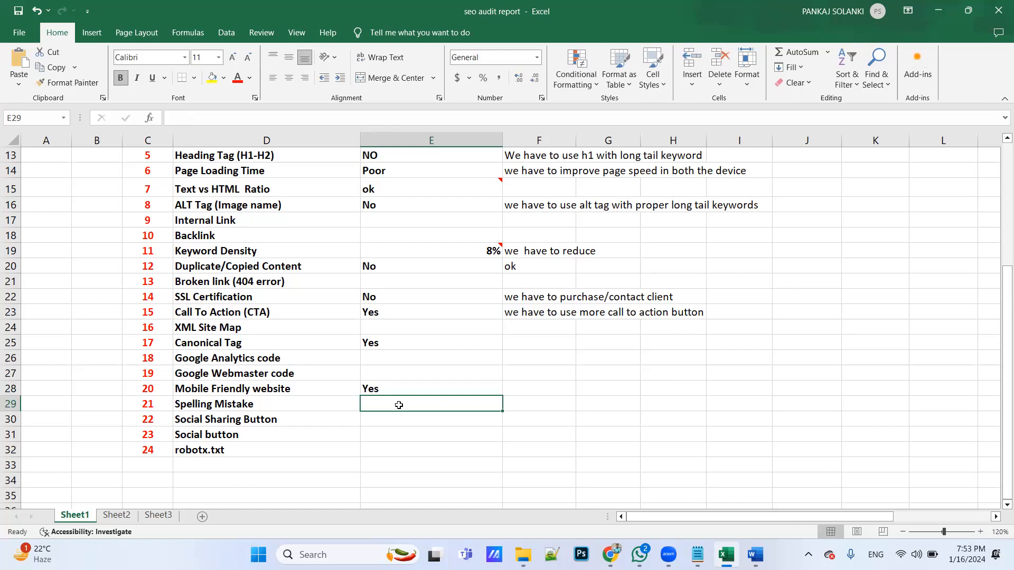
Switch to the Word document holding the pasted page content and check its text for marked spelling mistakes
key("alt+Tab")
key("alt+Tab")
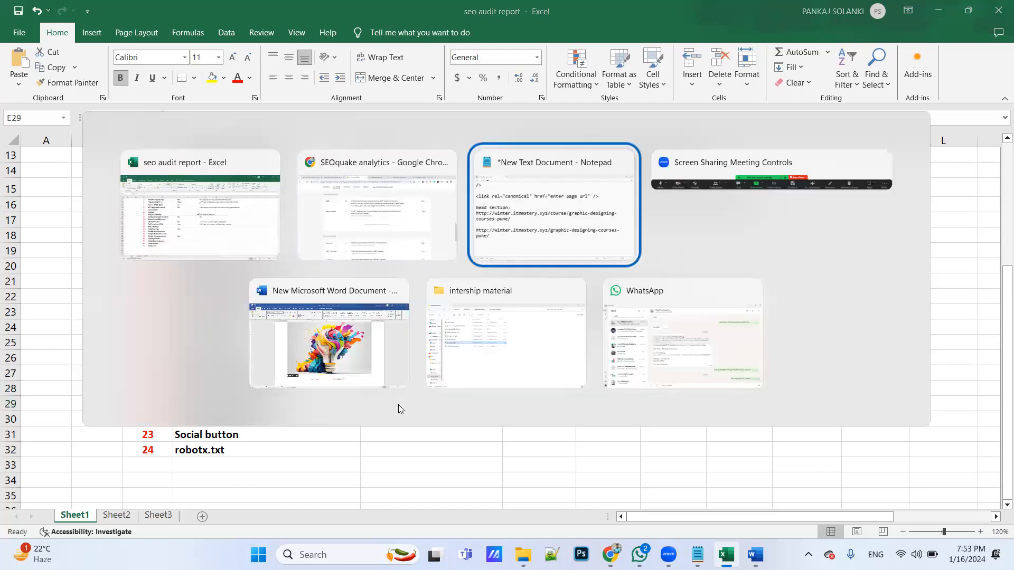
key("alt+Tab")
key("alt+Tab")
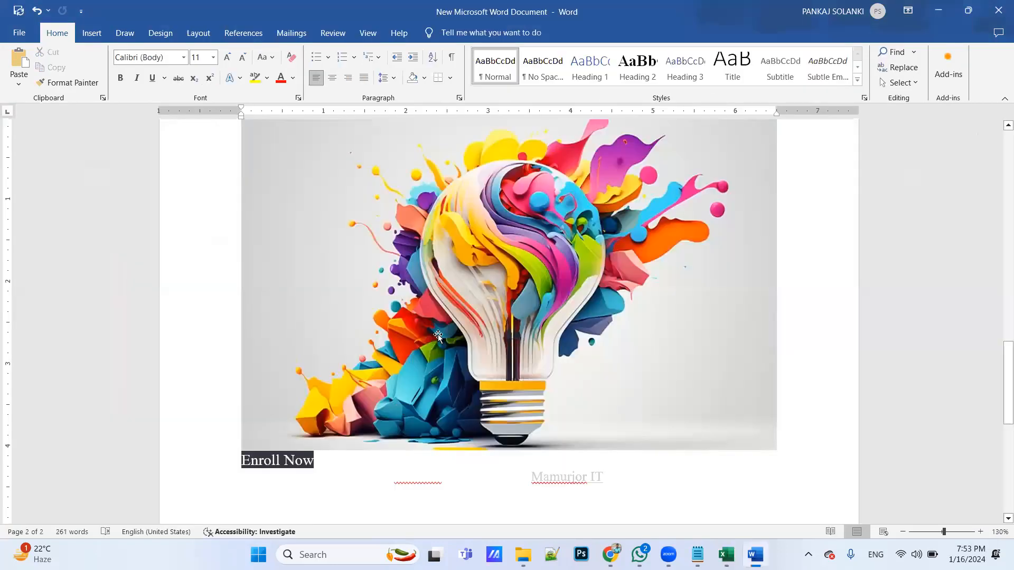
left_click(438, 336)
left_click(813, 332)
scroll(813, 333, "up", 10)
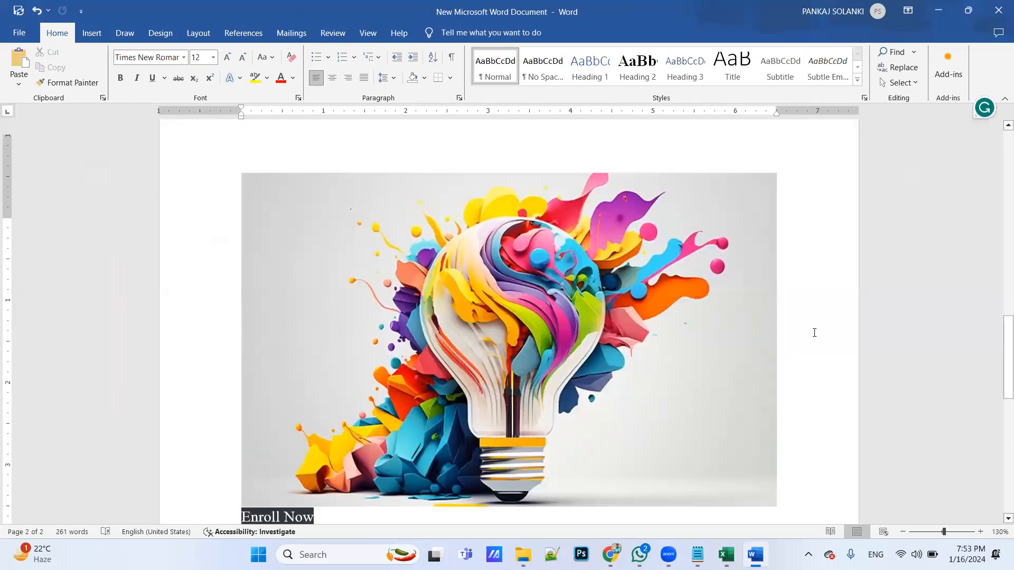
scroll(814, 333, "up", 8)
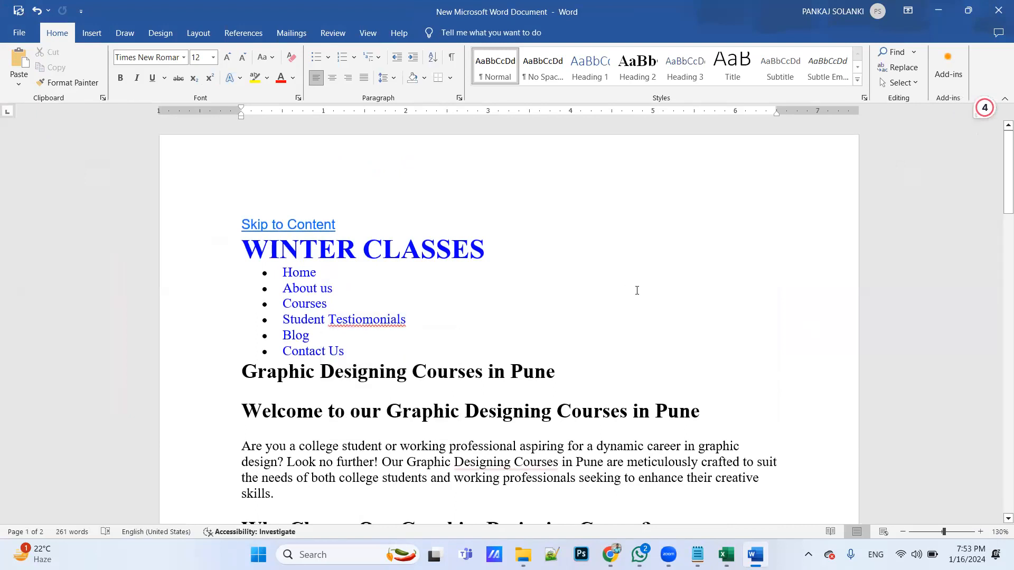
scroll(637, 290, "down", 4)
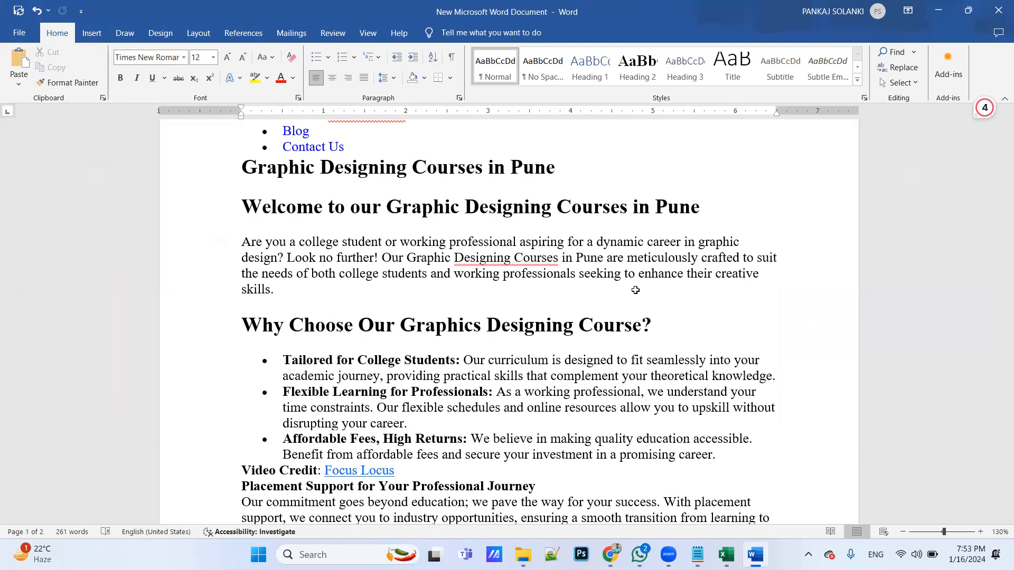
Switch to Excel and record Yes for Spelling Mistake in E29, with the suggestion "we have to solve" in F29
key("alt+Tab")
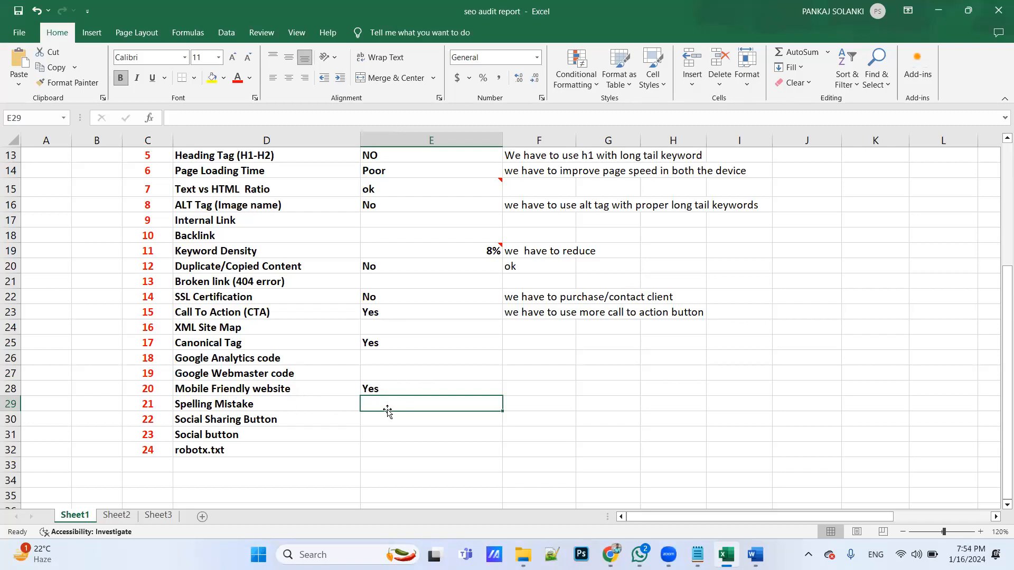
type("Ys")
key("BackSpace")
type("es")
key("Tab")
type("we ha")
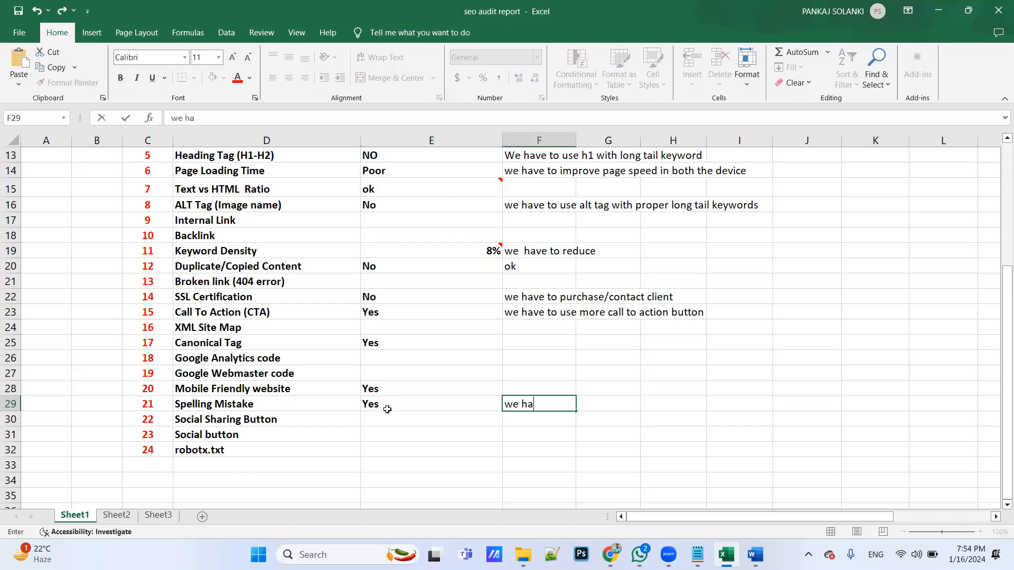
type("ve to solve")
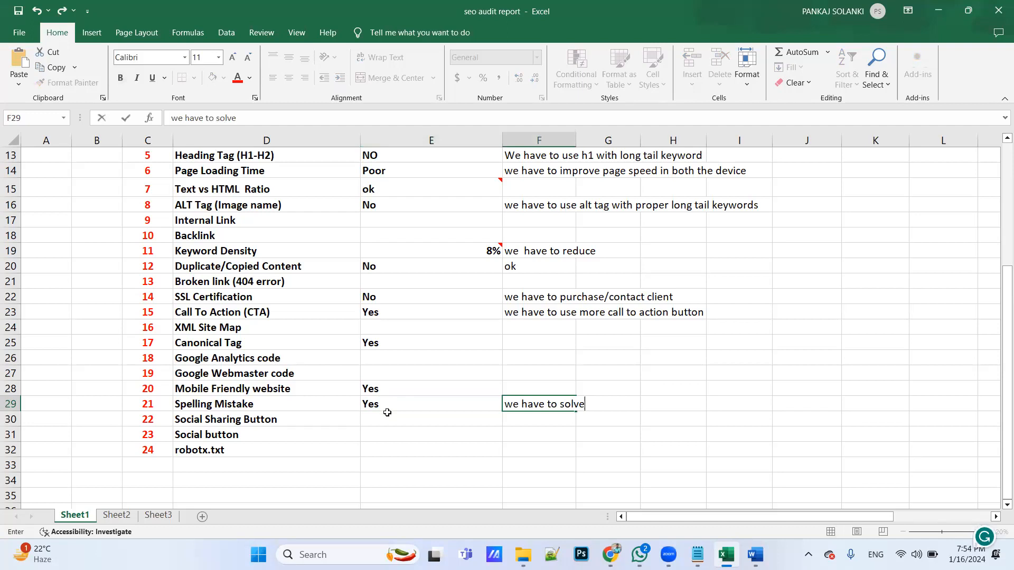
Switch to Chrome and open schoolofdigitalmarketing.co.in in a new tab
left_click(387, 421)
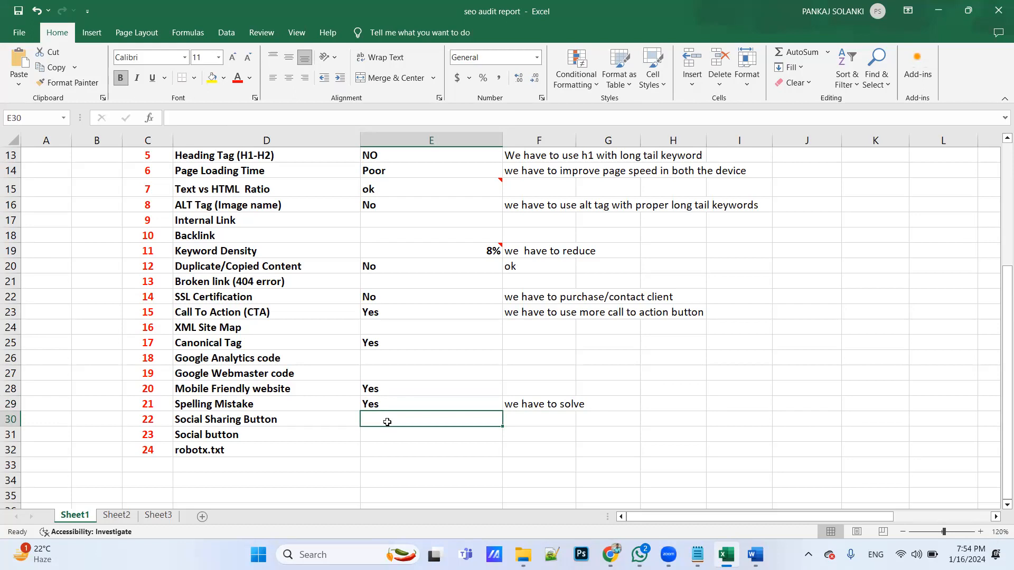
mouse_move(611, 554)
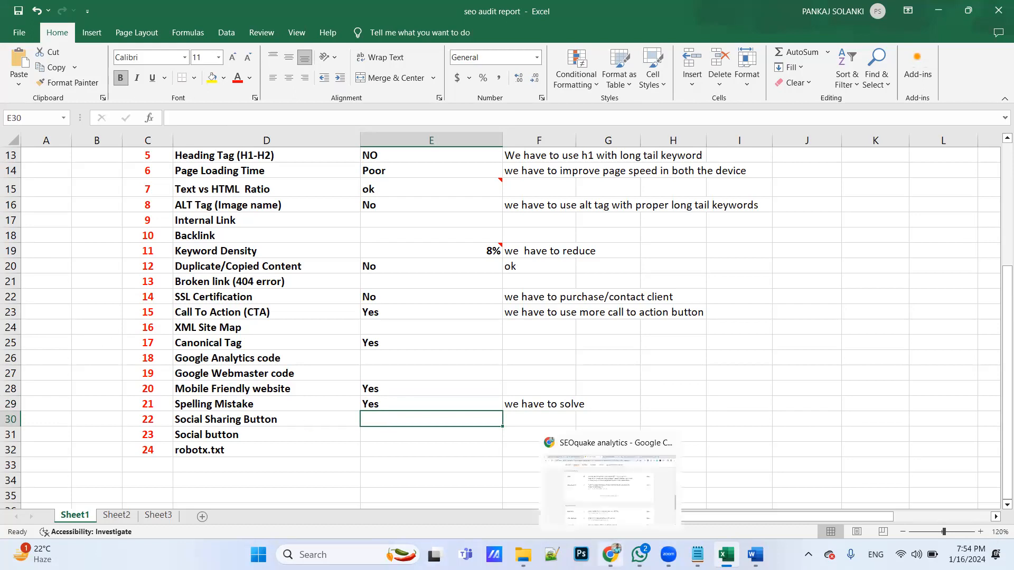
left_click(600, 475)
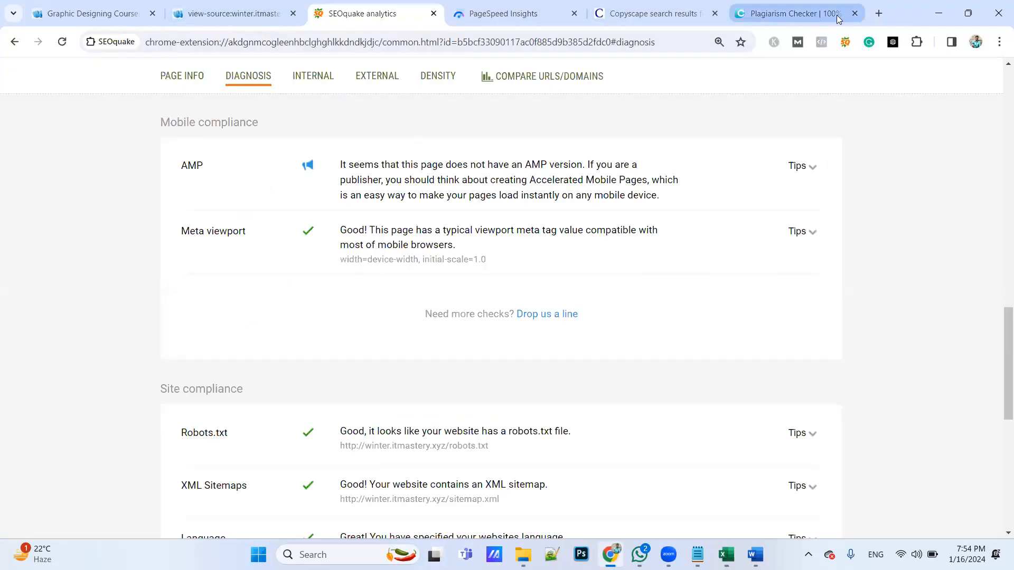
left_click(879, 13)
type("schoolofdigitalmarketing.co.in")
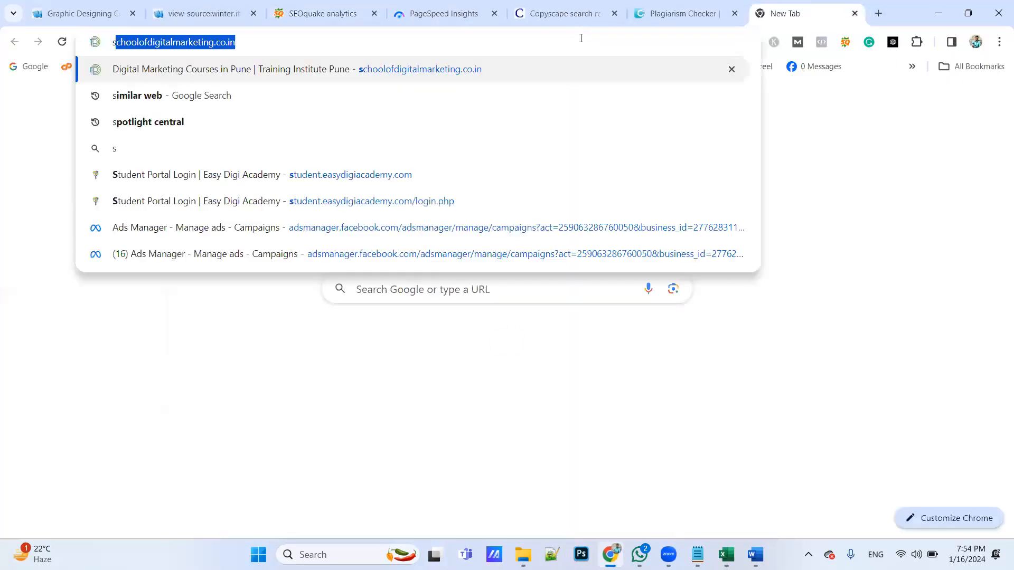
key("Return")
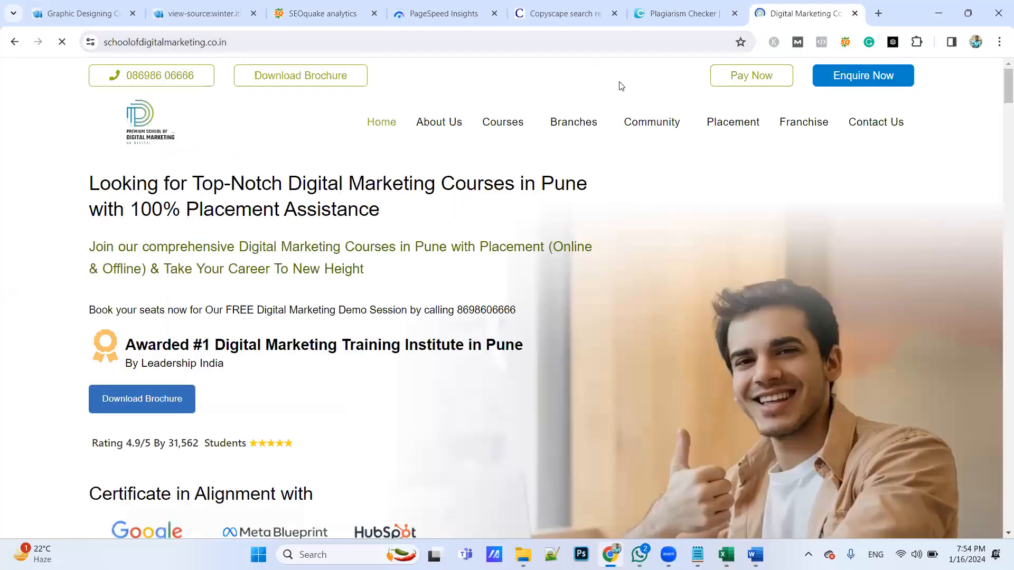
Open the site's Blog page and its post "The Secret Sauce for Successful Google Ads Campaigns: AI Magic"
mouse_move(613, 126)
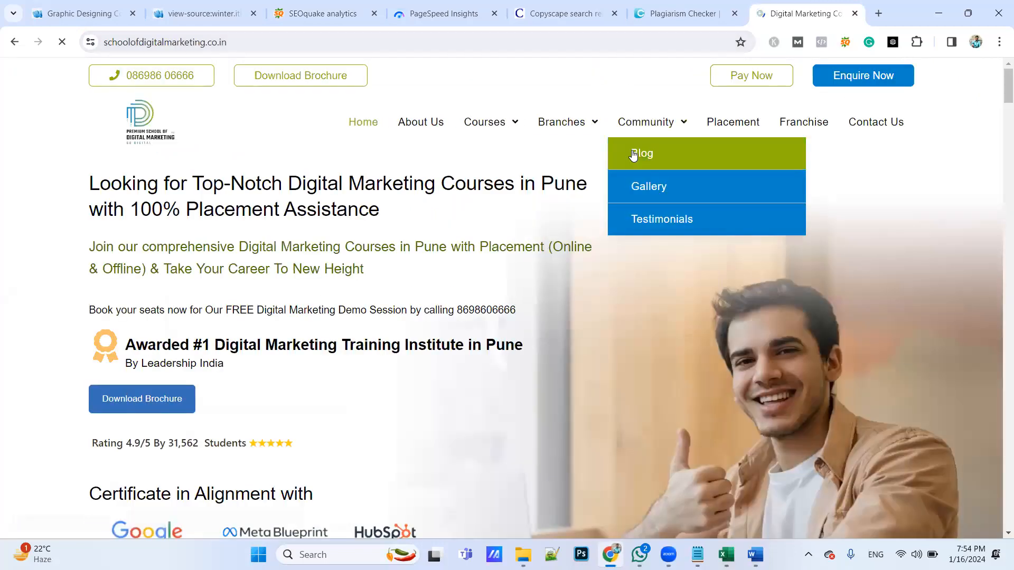
left_click(633, 154)
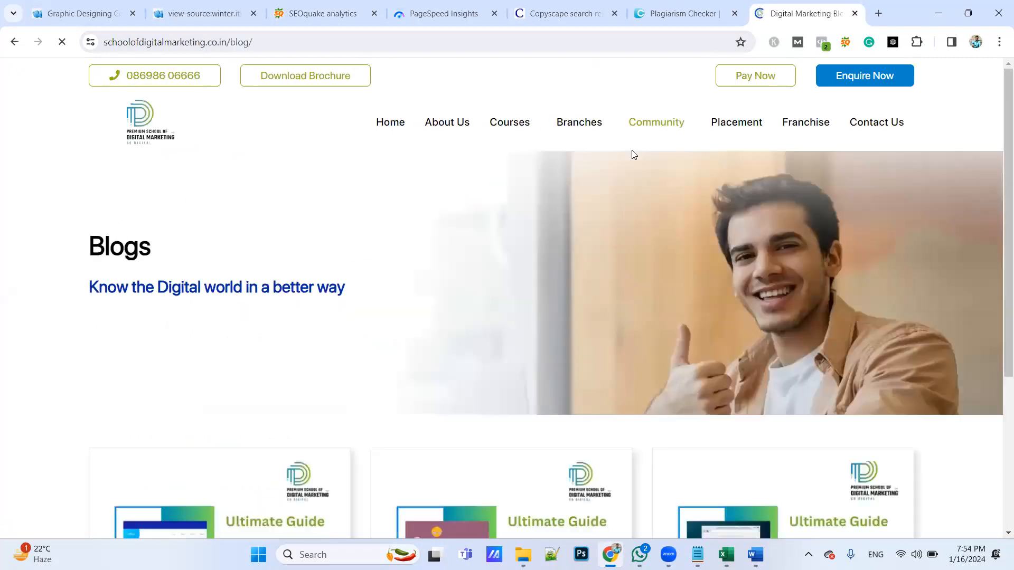
scroll(576, 411, "down", 7)
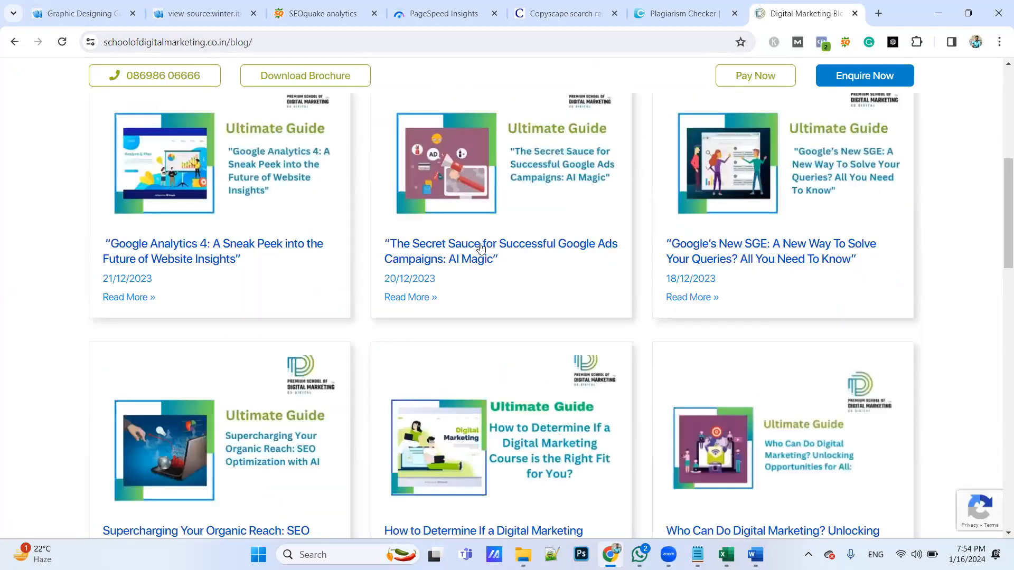
left_click(480, 247)
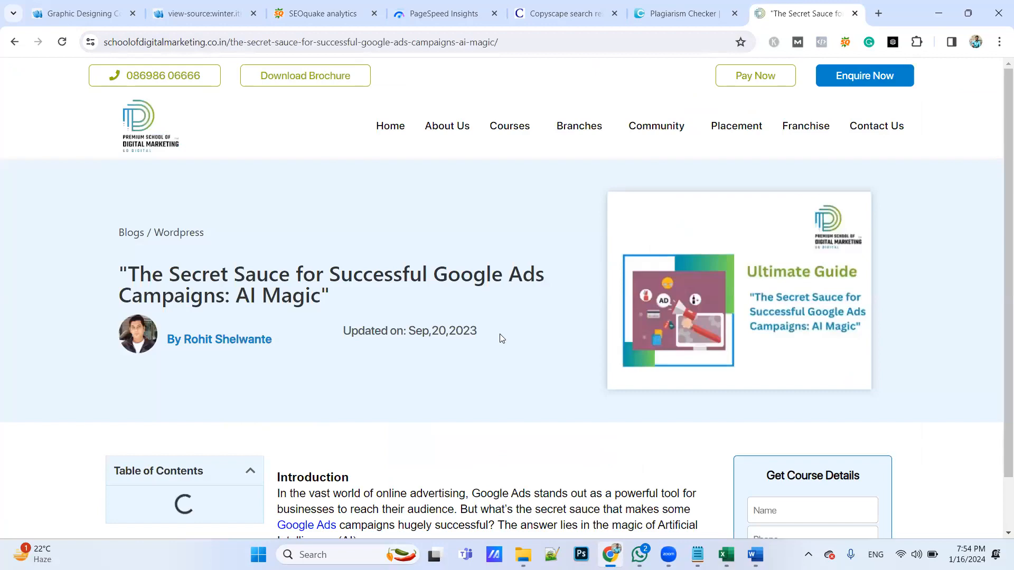
Examine the end of the blog post for its social sharing buttons and the author's social profile buttons
scroll(499, 336, "down", 10)
scroll(501, 338, "up", 10)
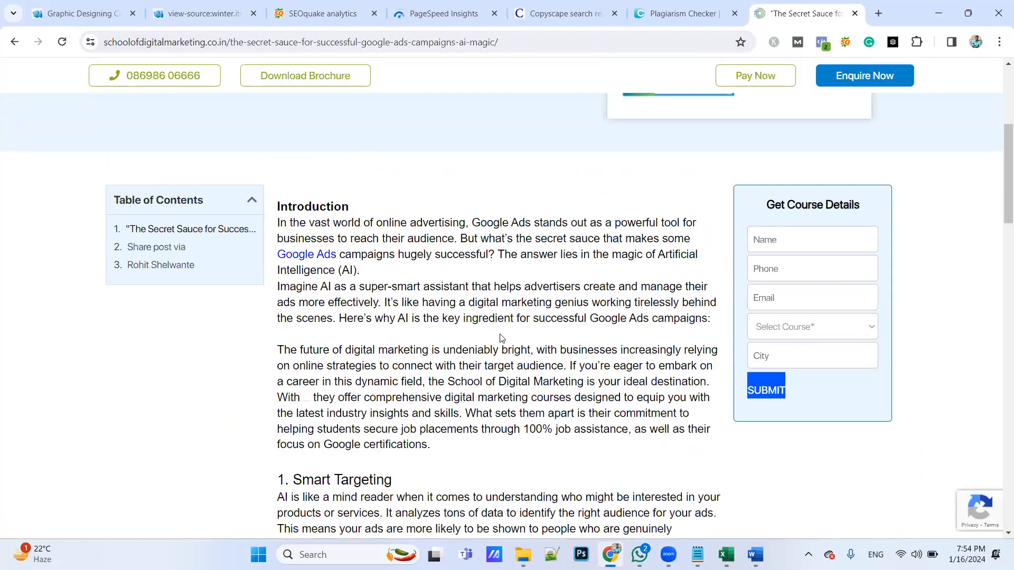
scroll(501, 338, "down", 5)
scroll(502, 338, "down", 20)
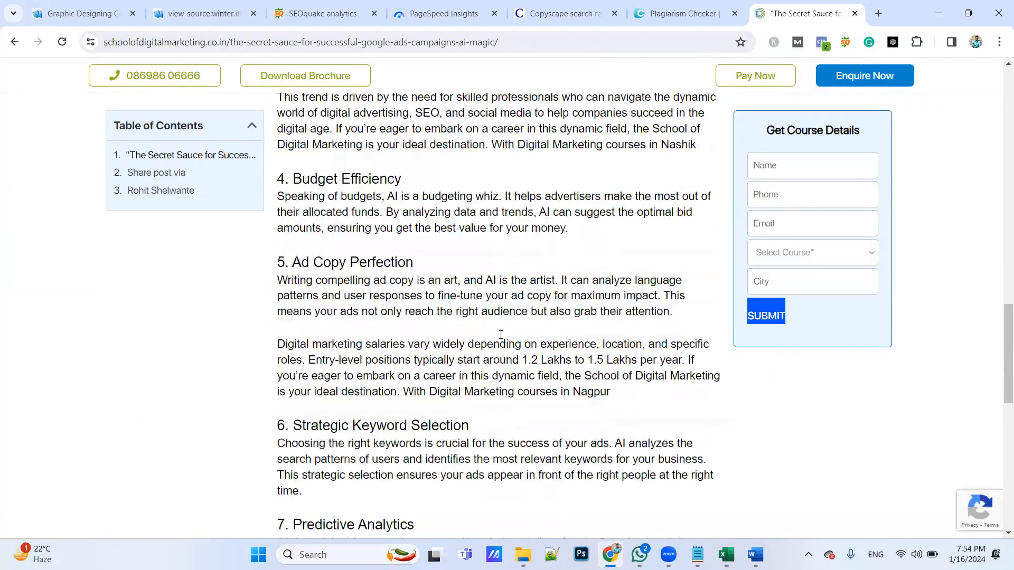
scroll(501, 335, "up", 5)
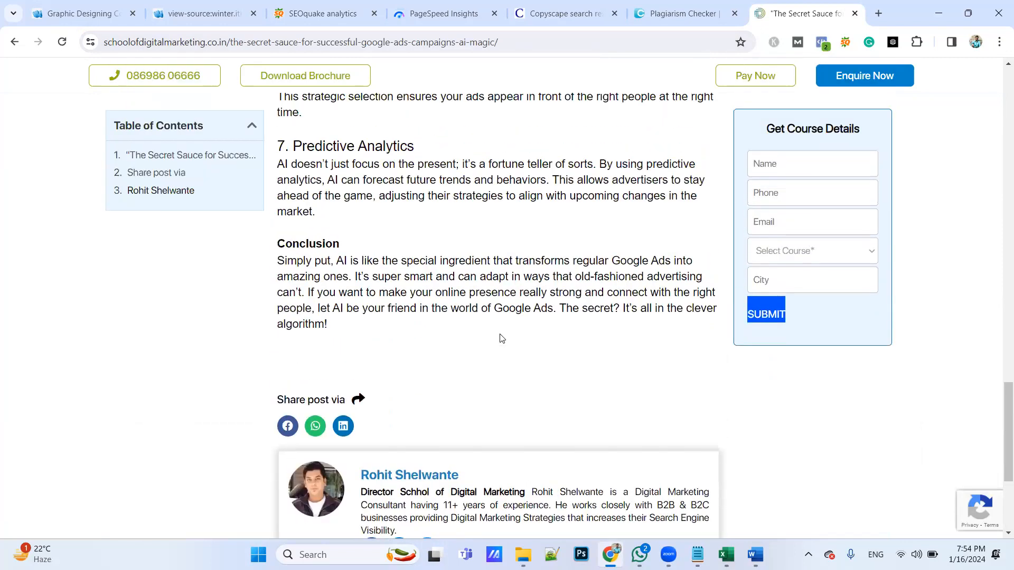
scroll(501, 336, "down", 2)
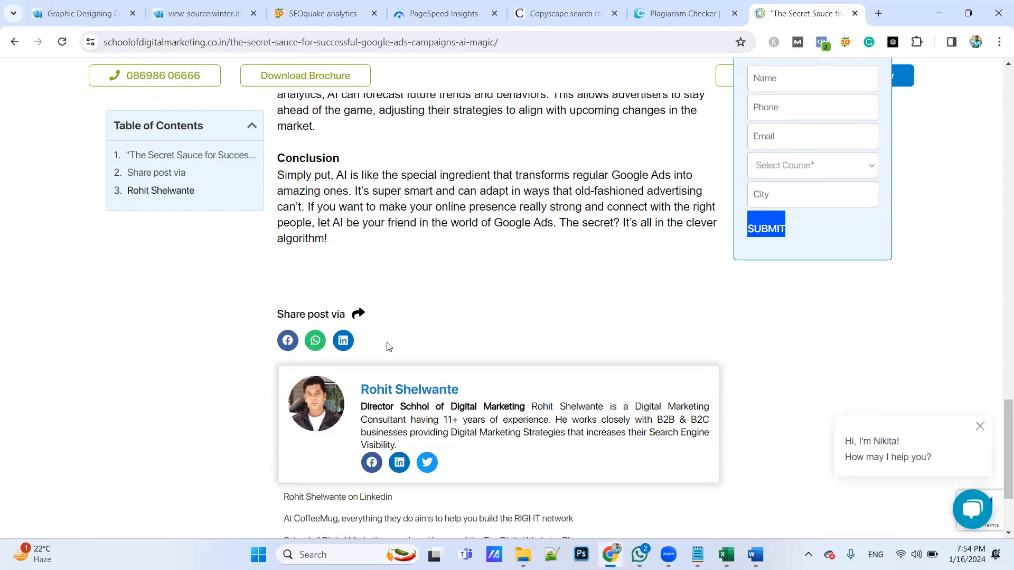
scroll(388, 343, "down", 2)
scroll(388, 343, "up", 1)
scroll(387, 343, "down", 2)
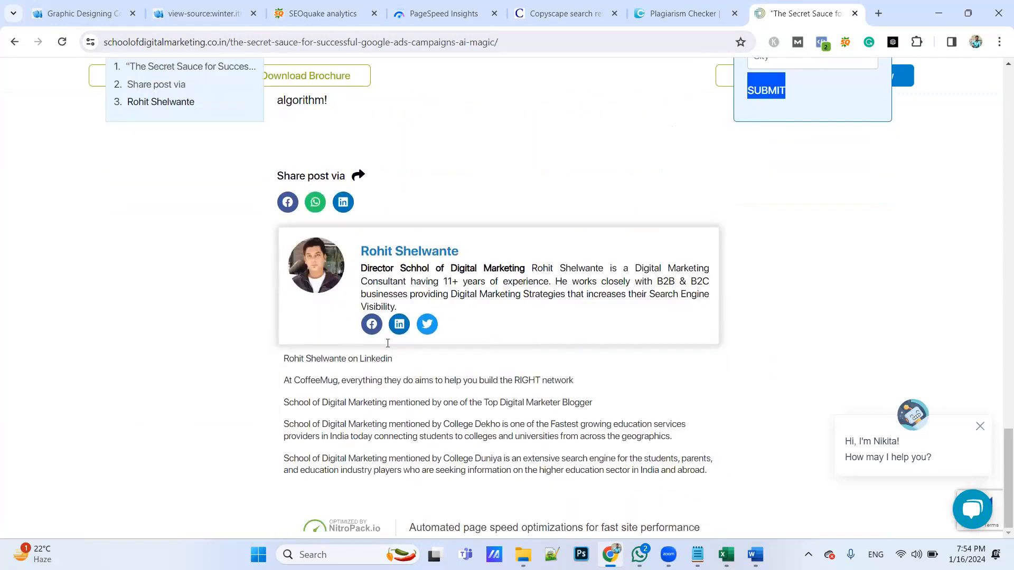
scroll(386, 346, "up", 3)
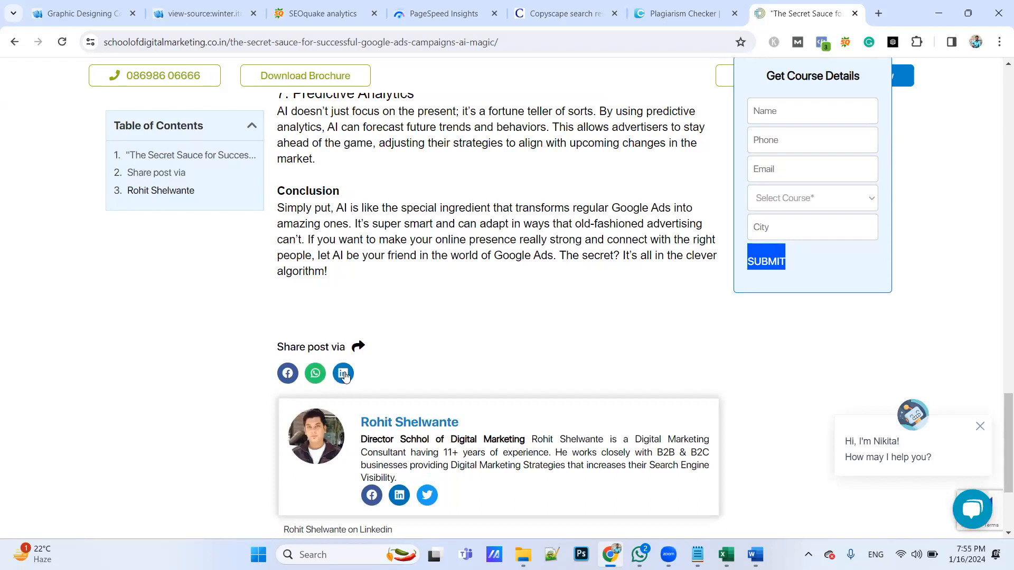
scroll(377, 356, "down", 1)
scroll(377, 356, "up", 4)
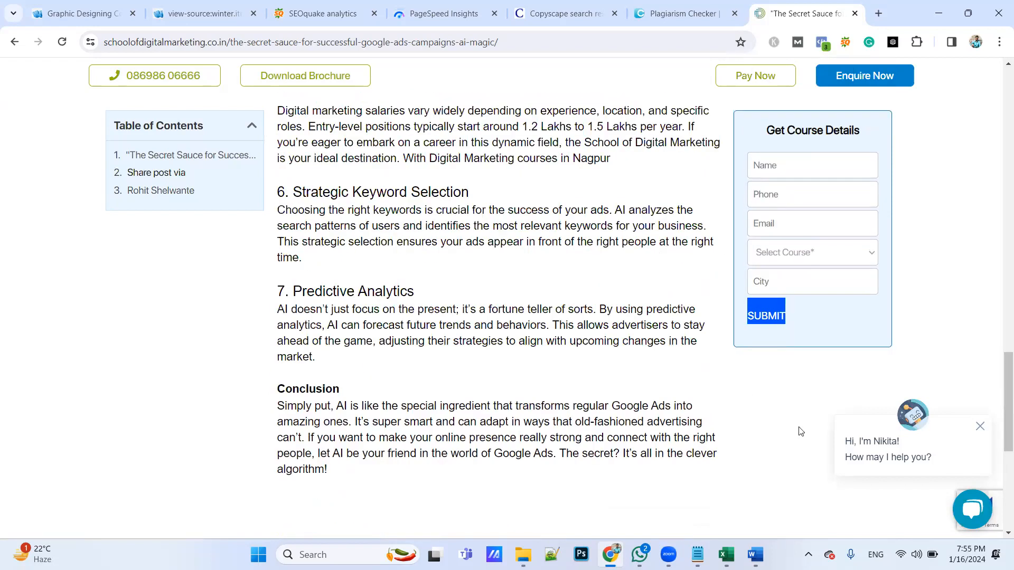
Dismiss the chat greeting and submit the Get Course Details form without filling it in
left_click(980, 426)
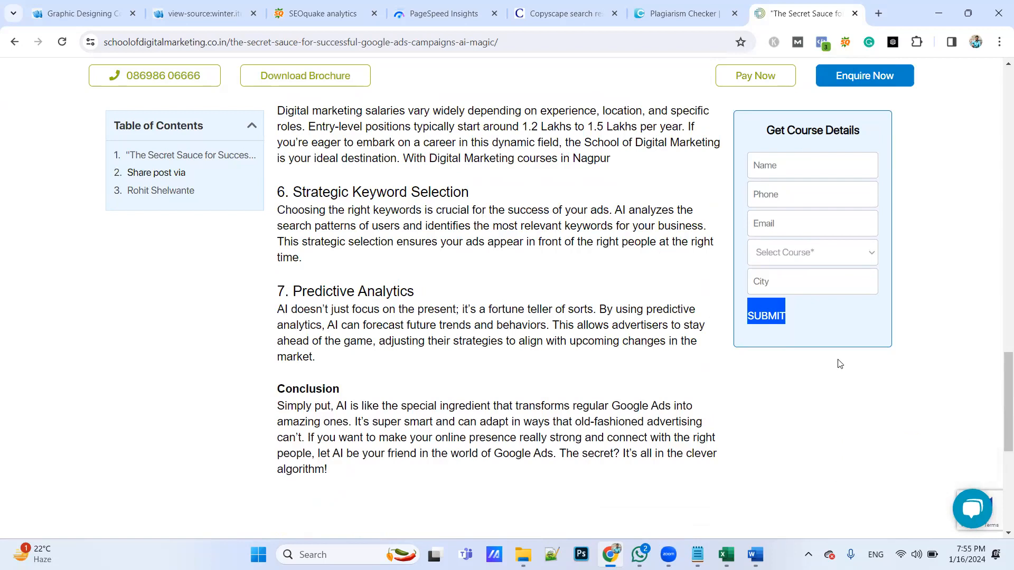
left_click(764, 317)
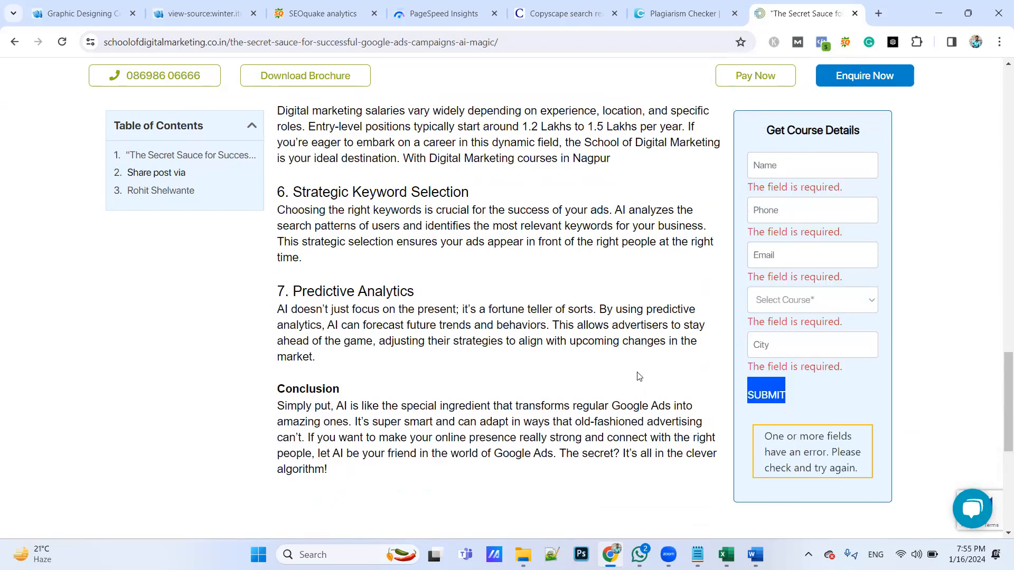
Compare the Share post via buttons with the social buttons in the author box below the blog post
scroll(593, 378, "down", 5)
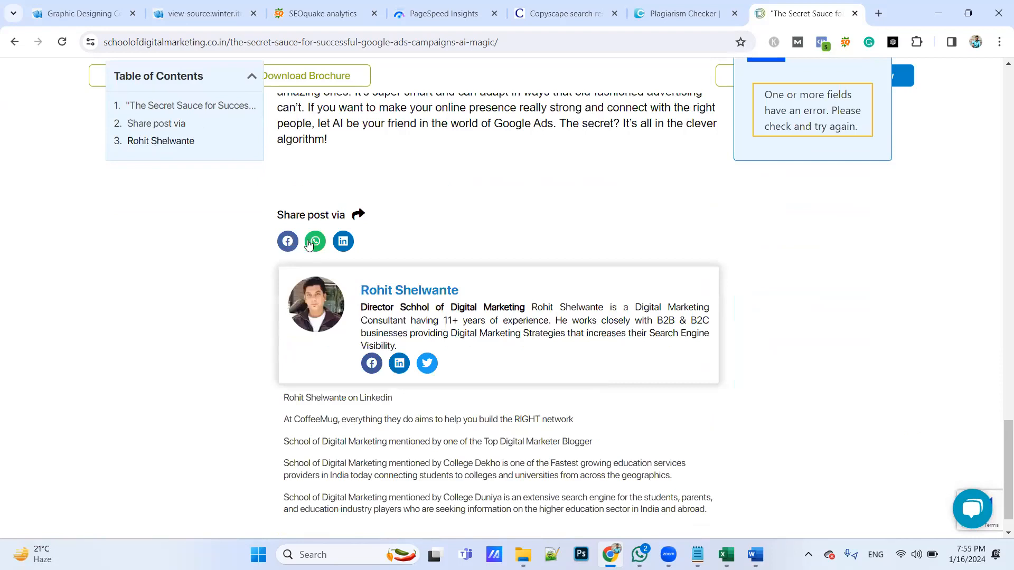
scroll(415, 246, "up", 2)
scroll(420, 251, "down", 2)
scroll(423, 253, "up", 2)
scroll(428, 272, "down", 2)
scroll(290, 249, "up", 20)
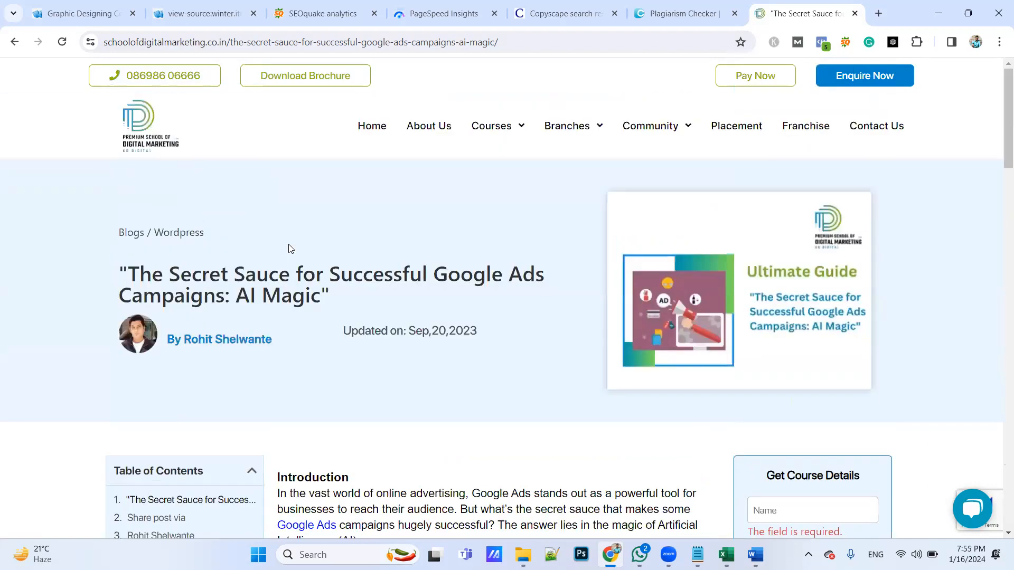
scroll(369, 152, "down", 20)
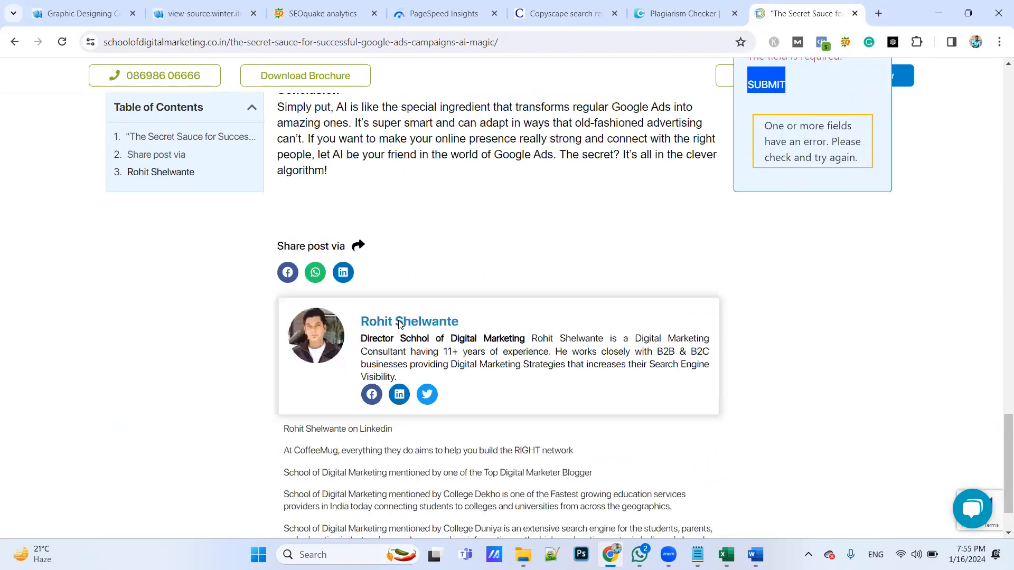
scroll(575, 502, "down", 1)
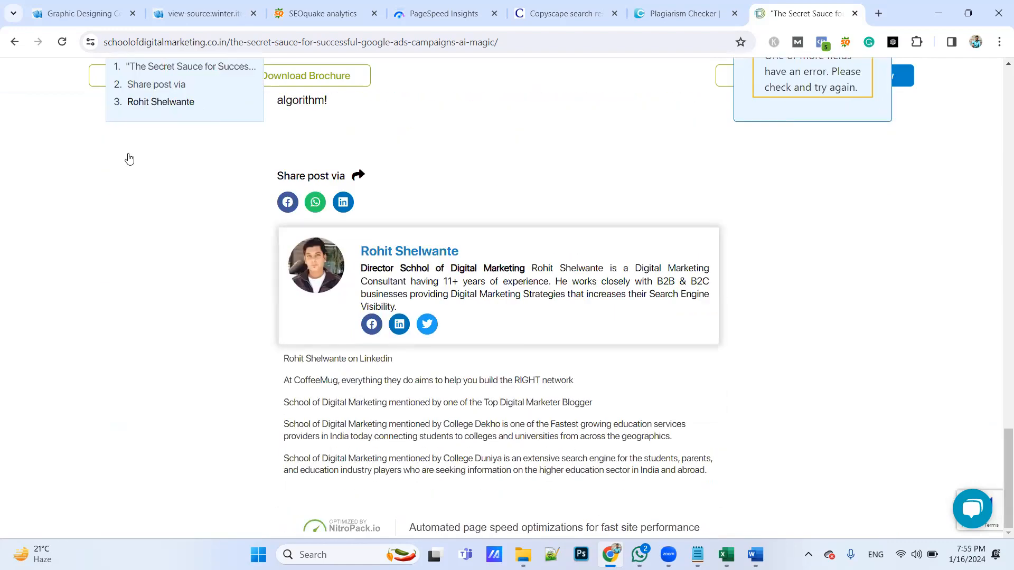
scroll(129, 159, "up", 20)
Return to the blog listing and open the school's Facebook page from the footer's Follow Us On links
left_click(15, 42)
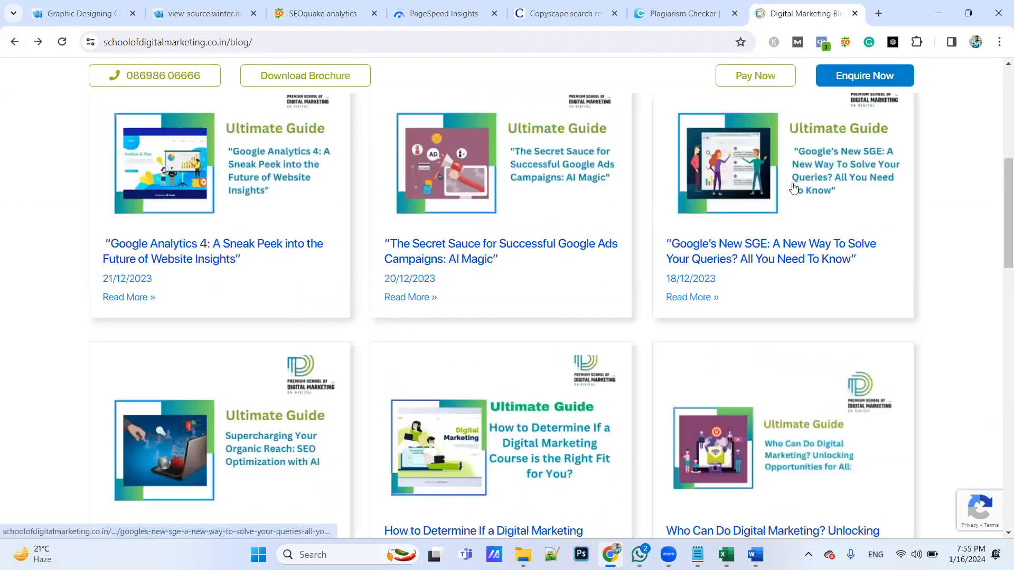
scroll(930, 292, "down", 12)
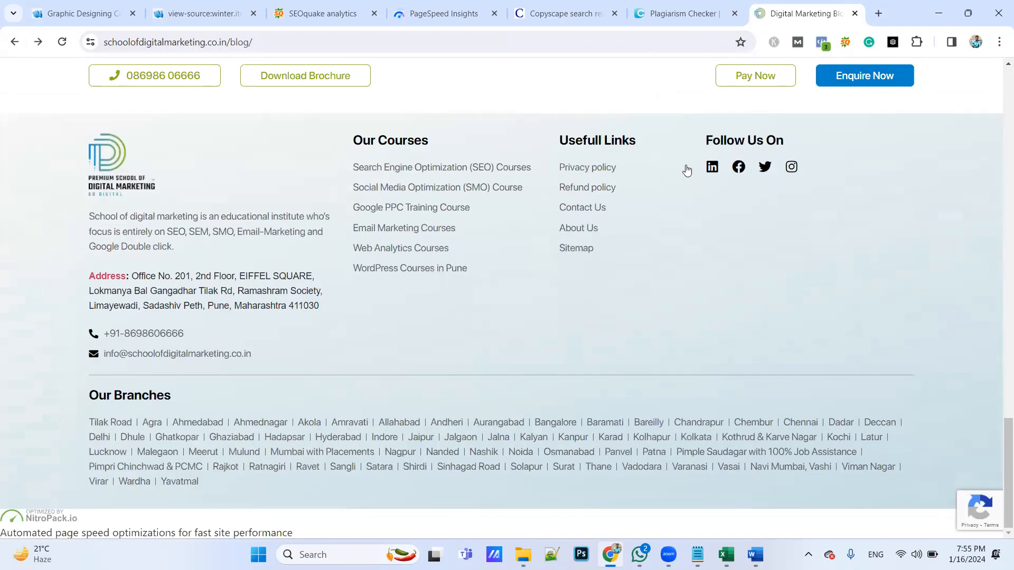
left_click(738, 167)
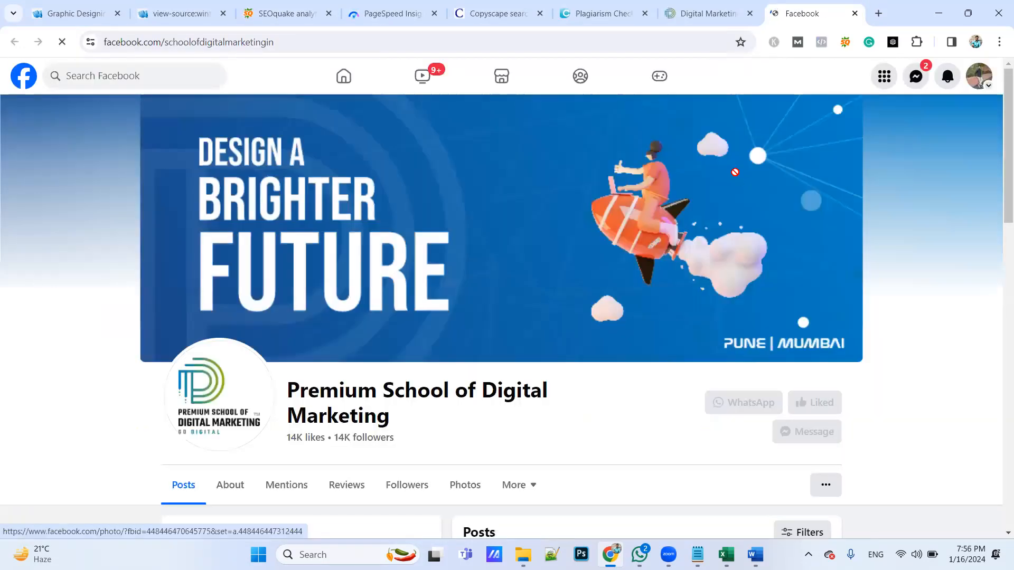
scroll(734, 173, "down", 3)
scroll(675, 221, "up", 3)
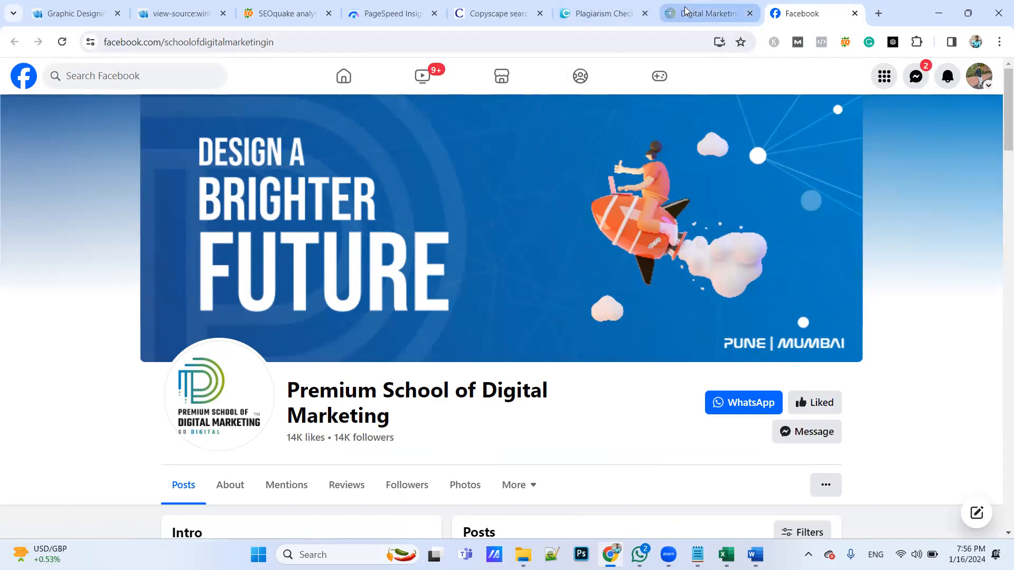
Go back to the school's blog tab and review the Follow Us On social buttons in its footer
left_click(708, 13)
scroll(585, 288, "up", 3)
scroll(574, 282, "down", 3)
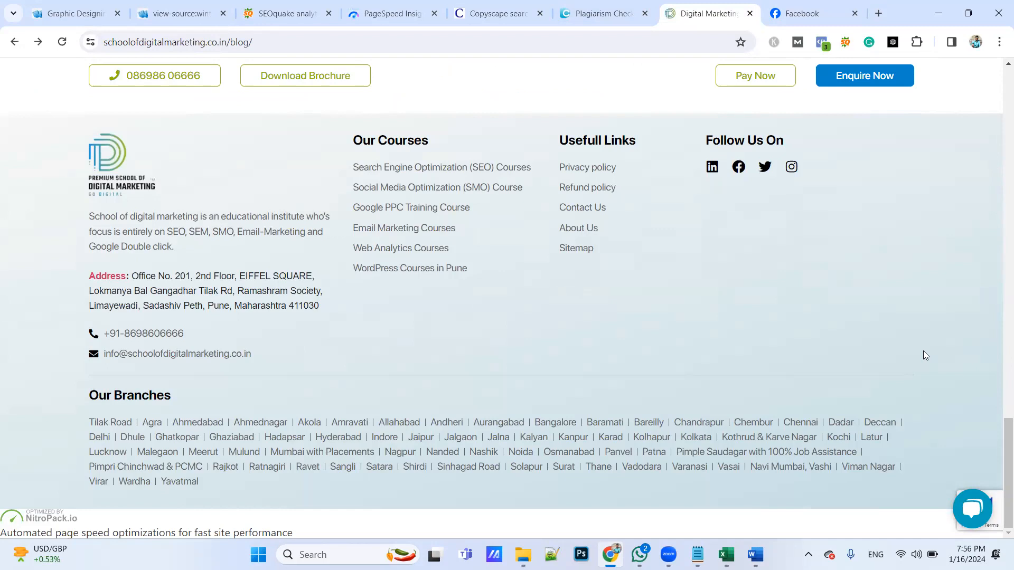
Switch to the Excel audit report and record N/A for Social Sharing Button in E30
key("alt+Tab")
key("alt+Tab")
key("alt+Tab")
key("alt+Tab")
key("alt+Tab")
key("alt+Tab")
key("alt+Tab")
key("alt+Tab")
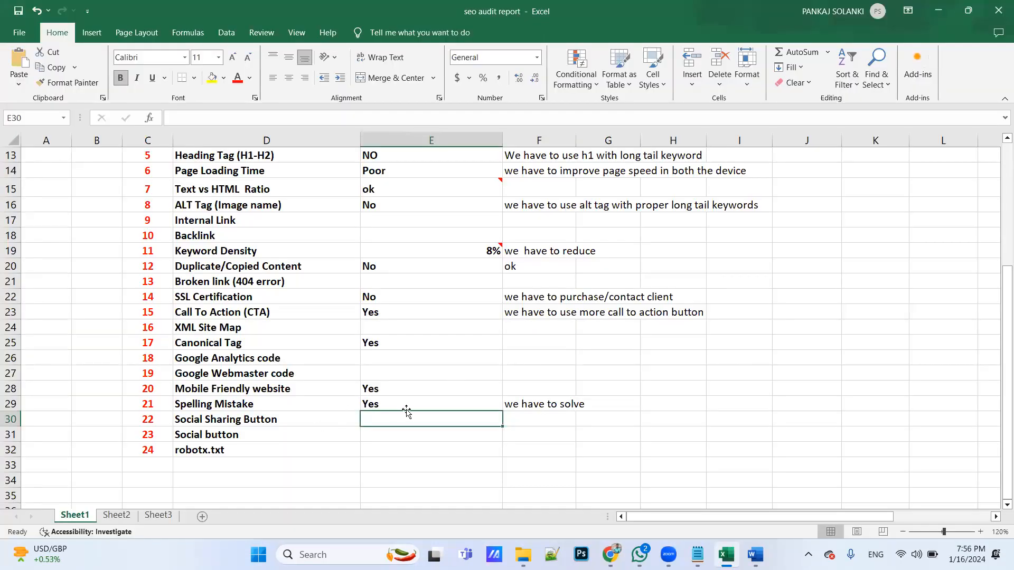
type("No")
key("BackSpace")
type("/A")
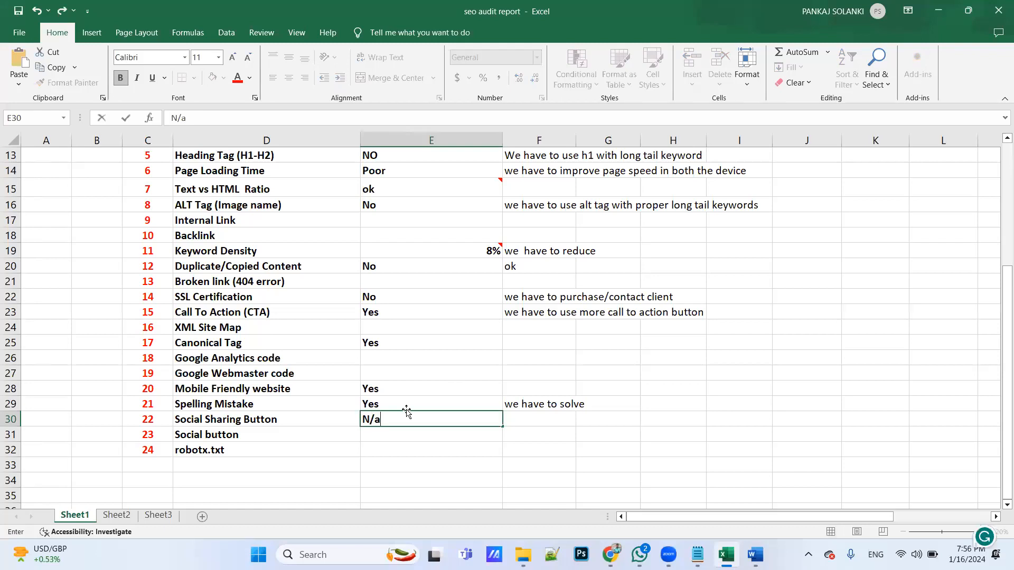
left_click(404, 437)
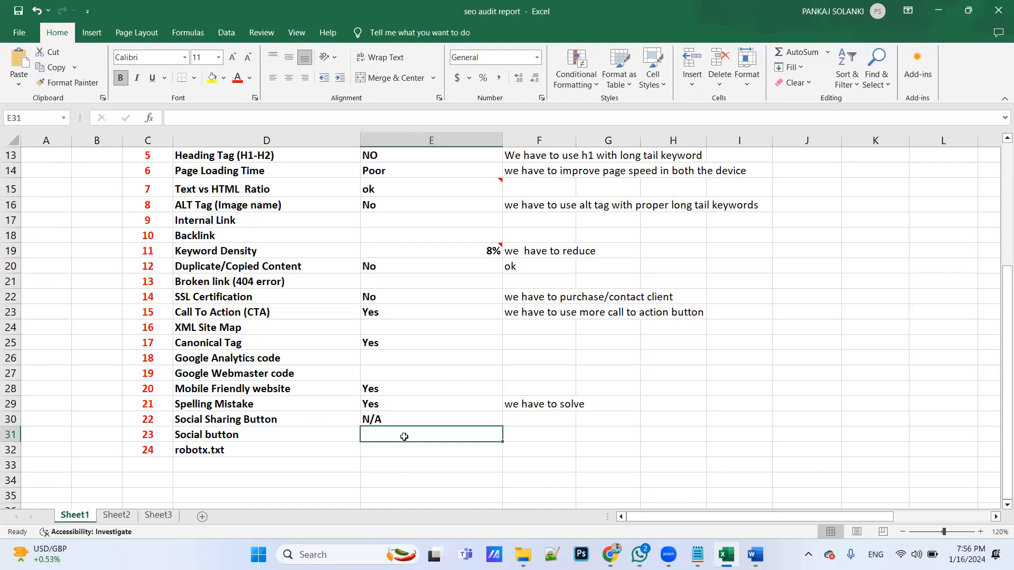
type("Yes")
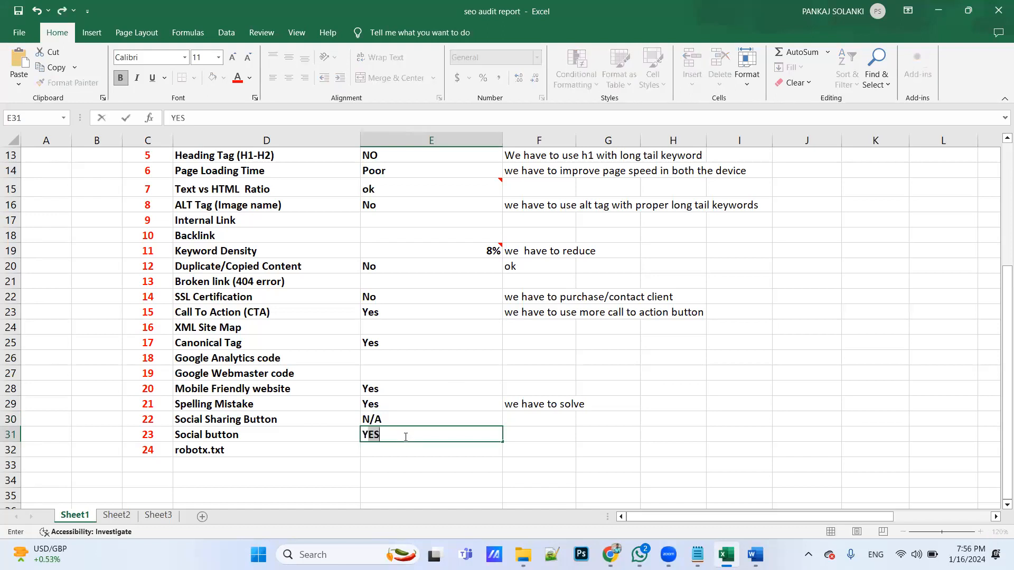
key("BackSpace")
key("BackSpace")
key("BackSpace")
Switch to the Graphic Designing Courses in Pune page in Chrome, close DevTools, and check the page and footer for social buttons
key("alt+Tab")
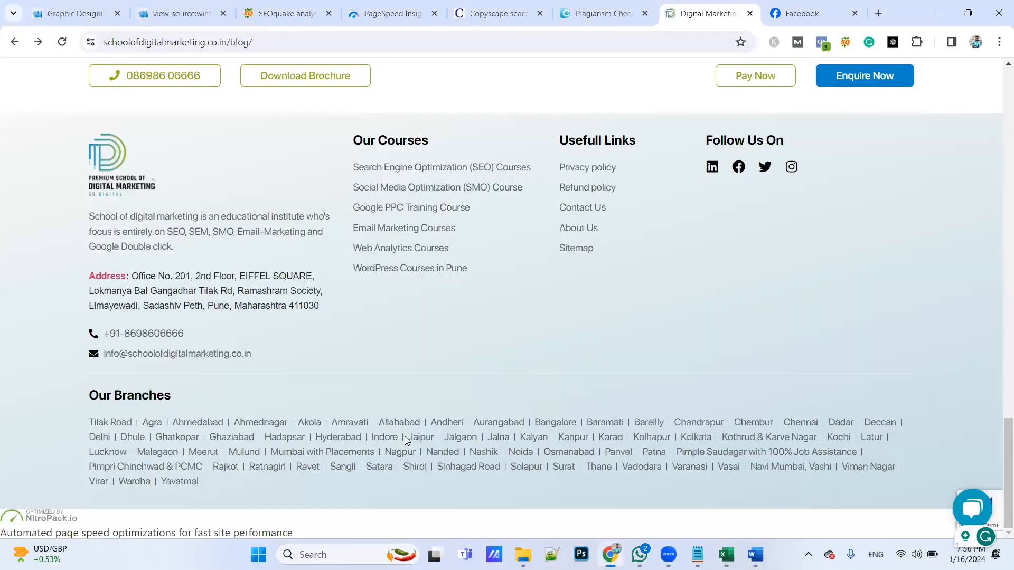
left_click(32, 9)
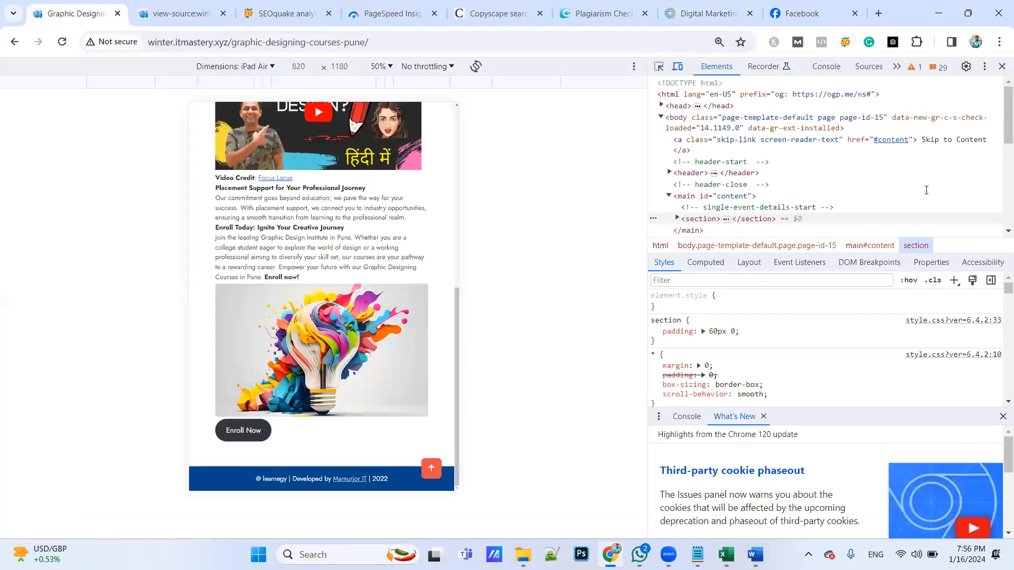
left_click(1002, 67)
scroll(622, 256, "up", 12)
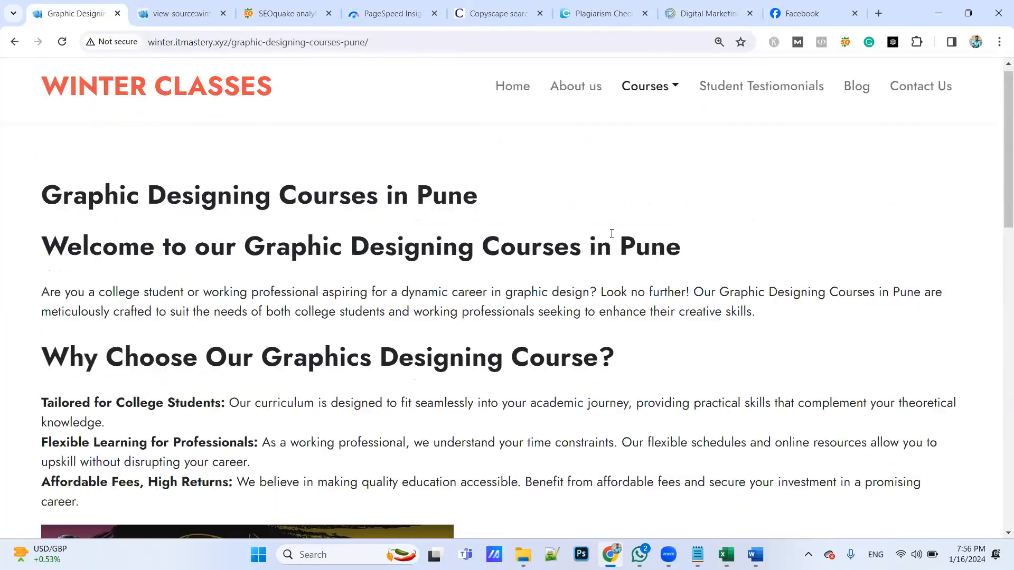
scroll(607, 248, "down", 10)
scroll(607, 251, "down", 5)
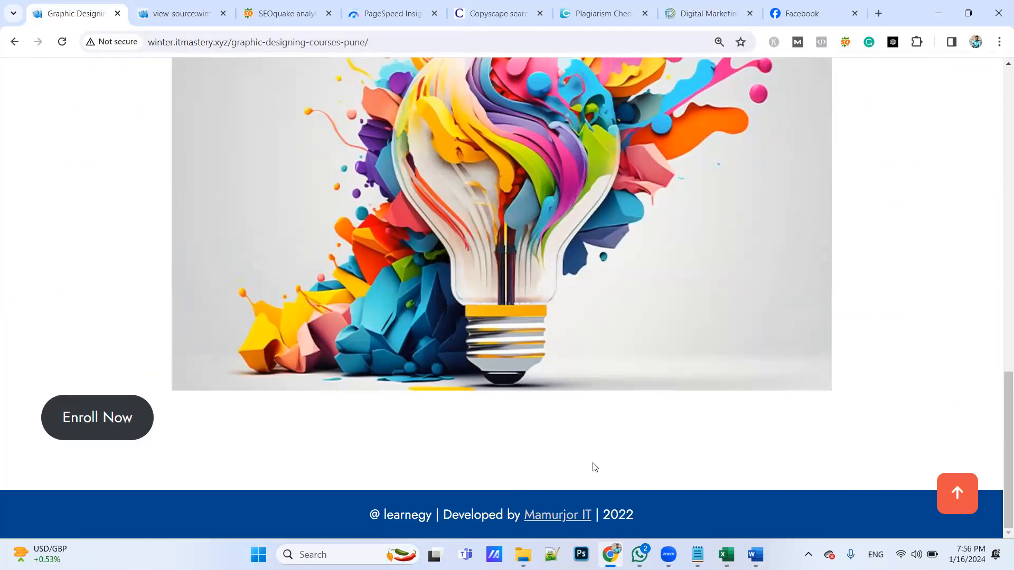
Switch to the Excel audit report and record NO for Social button in E31
key("alt+Tab")
type("NO")
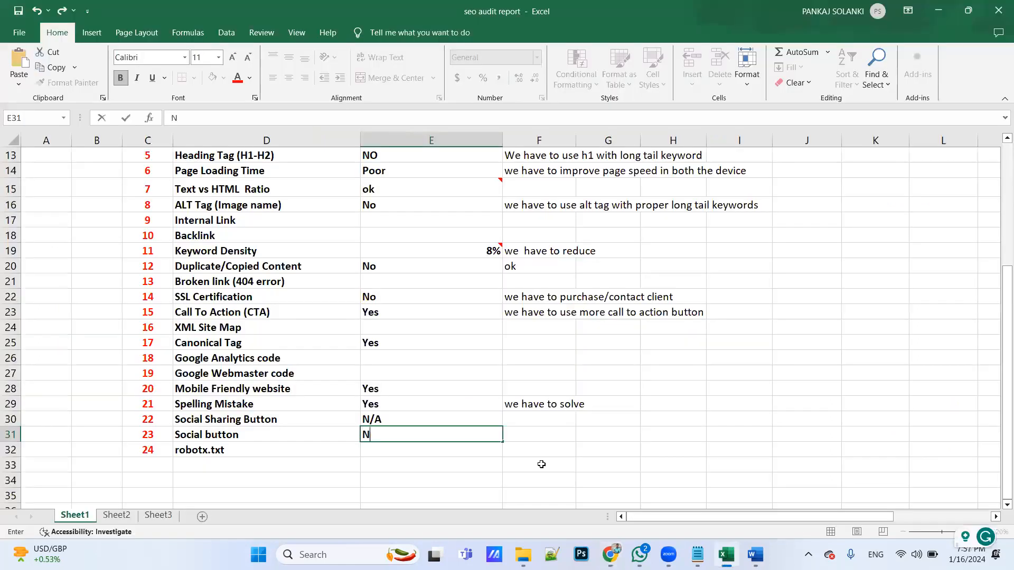
key("Tab")
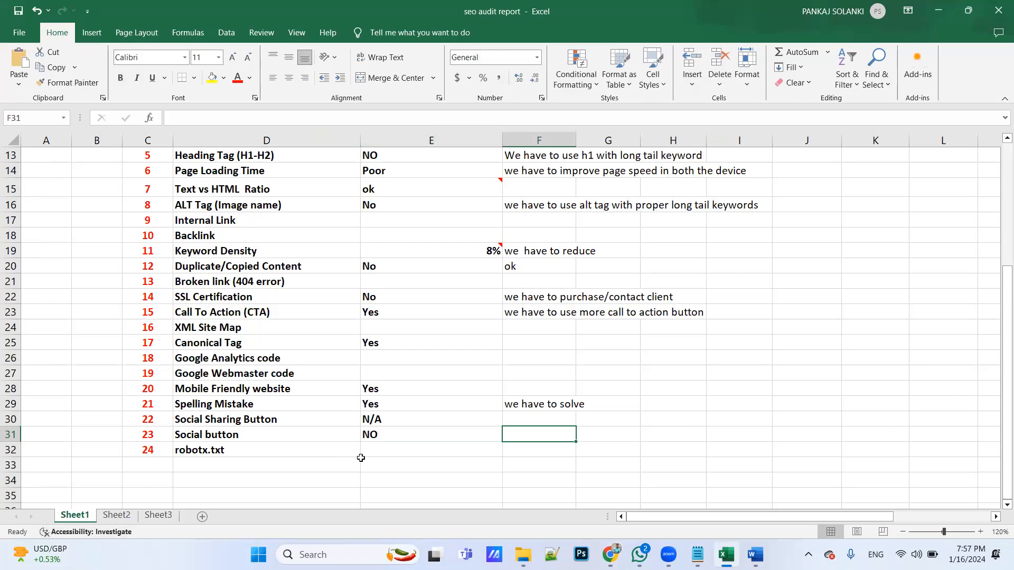
Review the audit report's factors and entries, from Page Title through the robotx.txt row
left_click(391, 446)
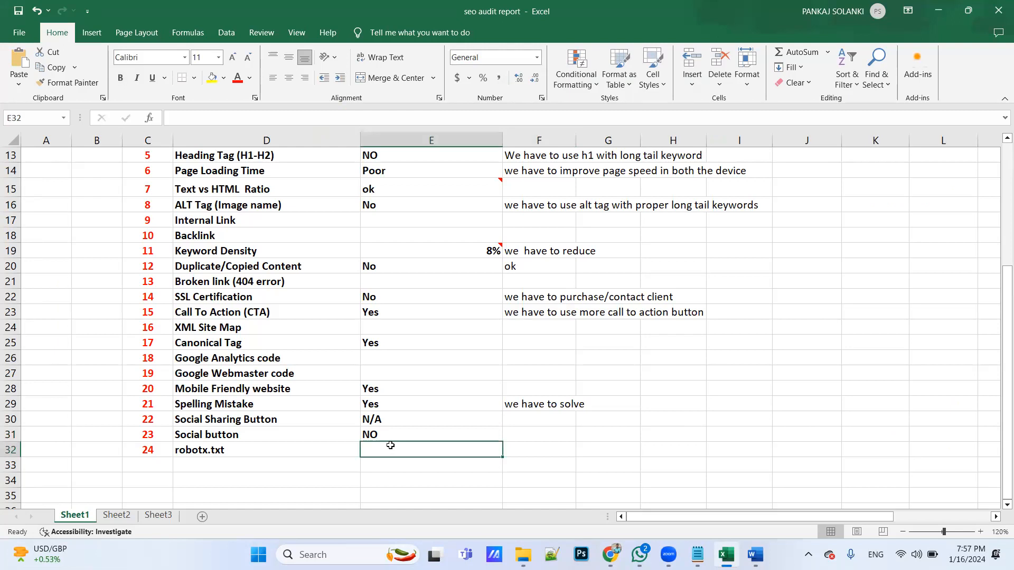
scroll(390, 446, "up", 4)
scroll(390, 446, "down", 2)
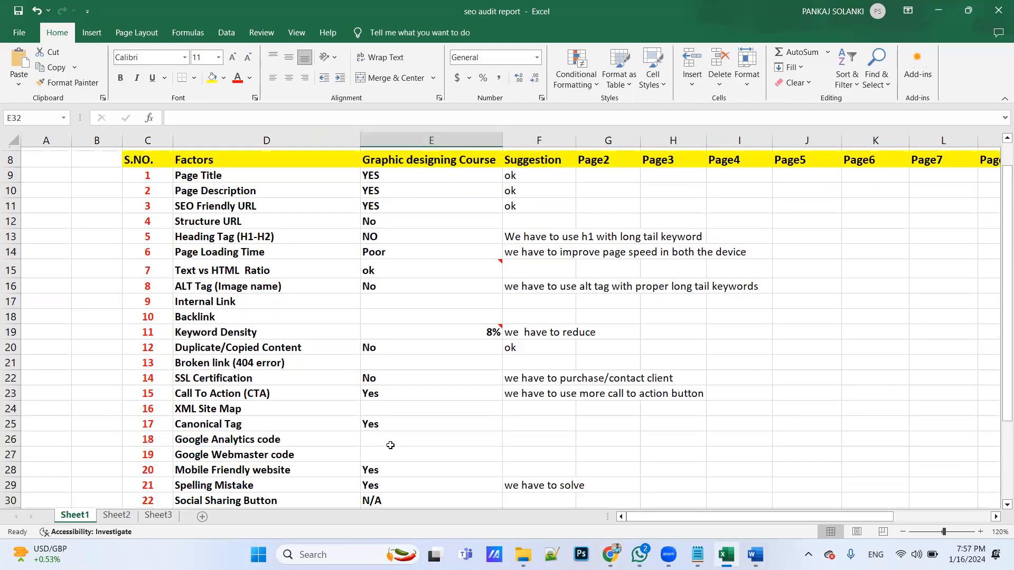
scroll(391, 447, "down", 2)
left_click(390, 446)
scroll(391, 446, "down", 1)
scroll(390, 446, "up", 3)
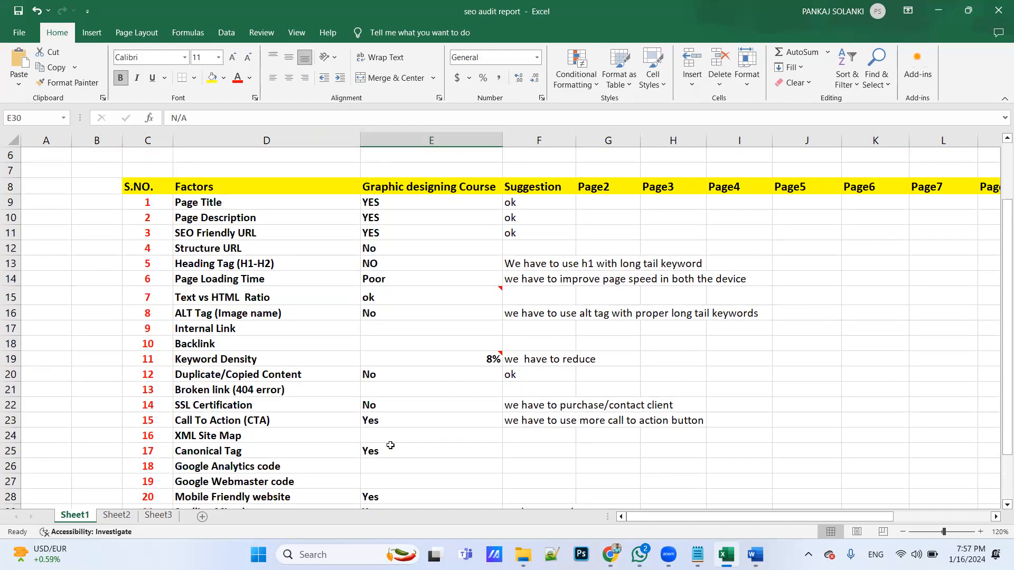
scroll(390, 447, "down", 2)
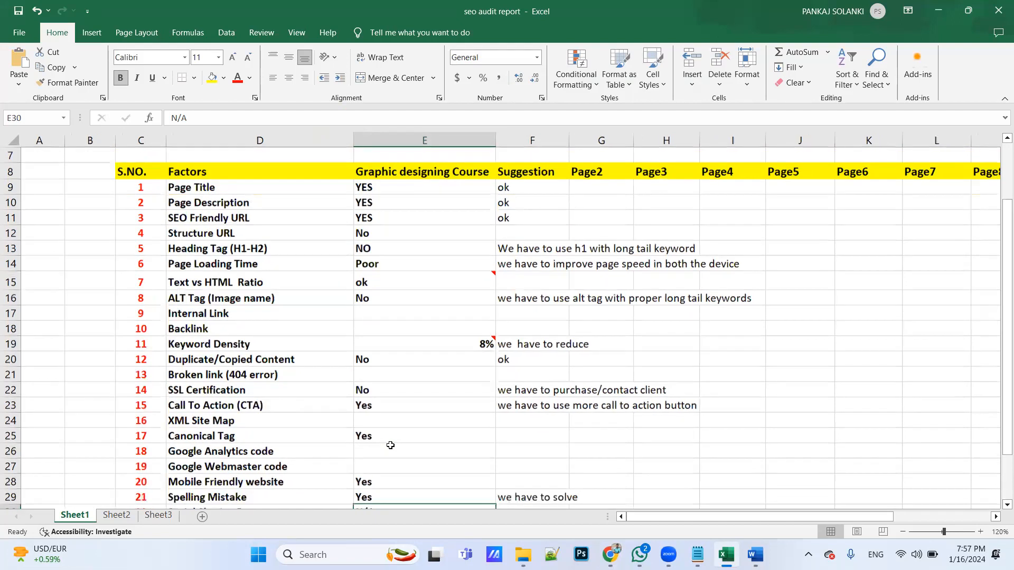
scroll(390, 447, "up", 1)
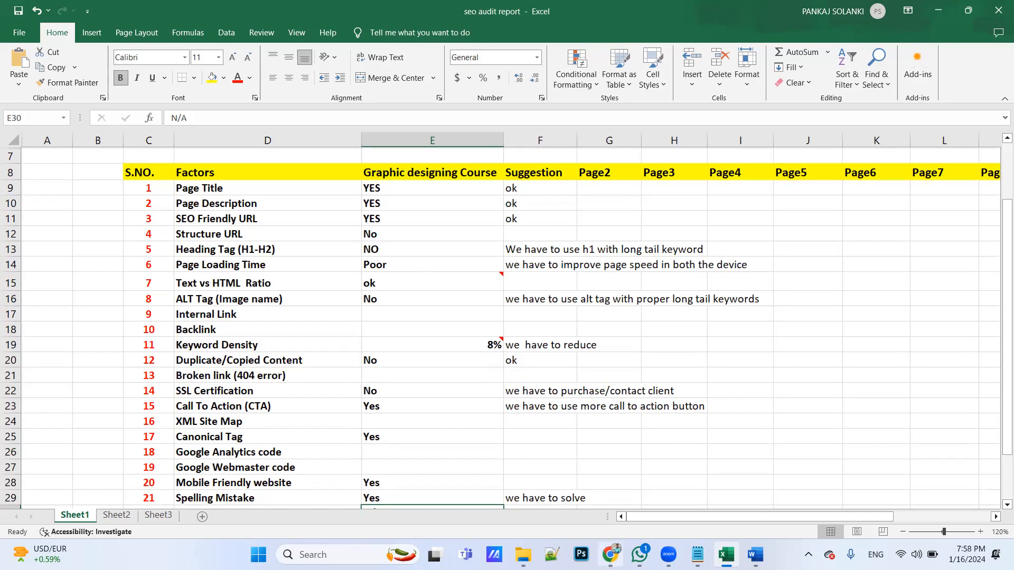
Switch to Chrome and search Google for "railing wala in raipur" in a new tab
left_click(610, 555)
scroll(550, 246, "up", 15)
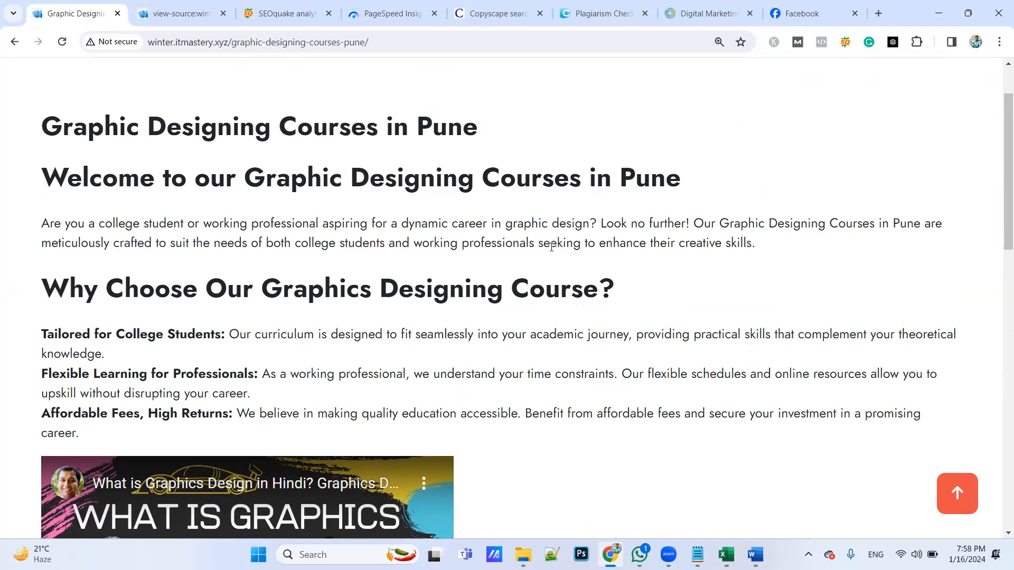
left_click(878, 13)
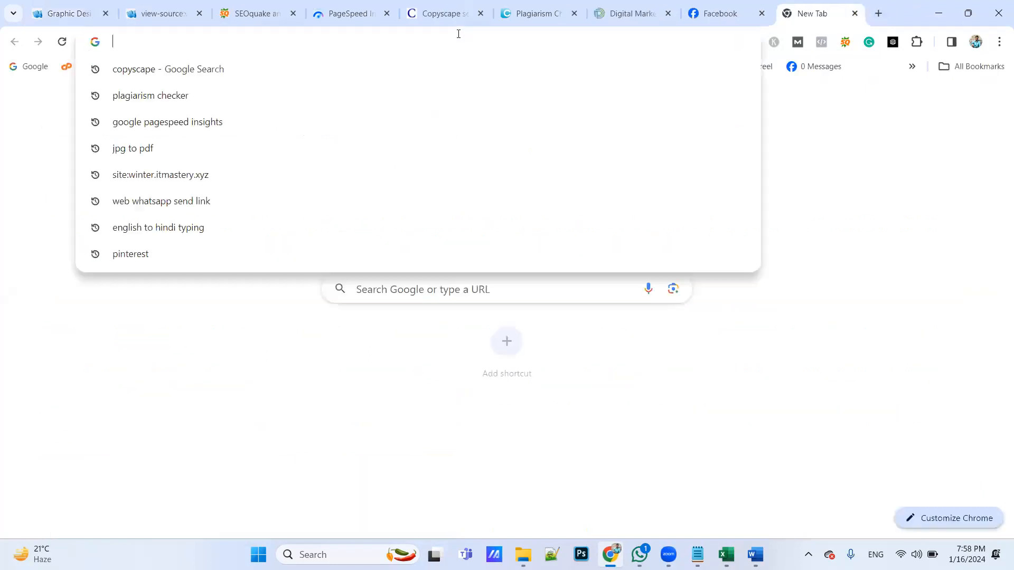
type("rail")
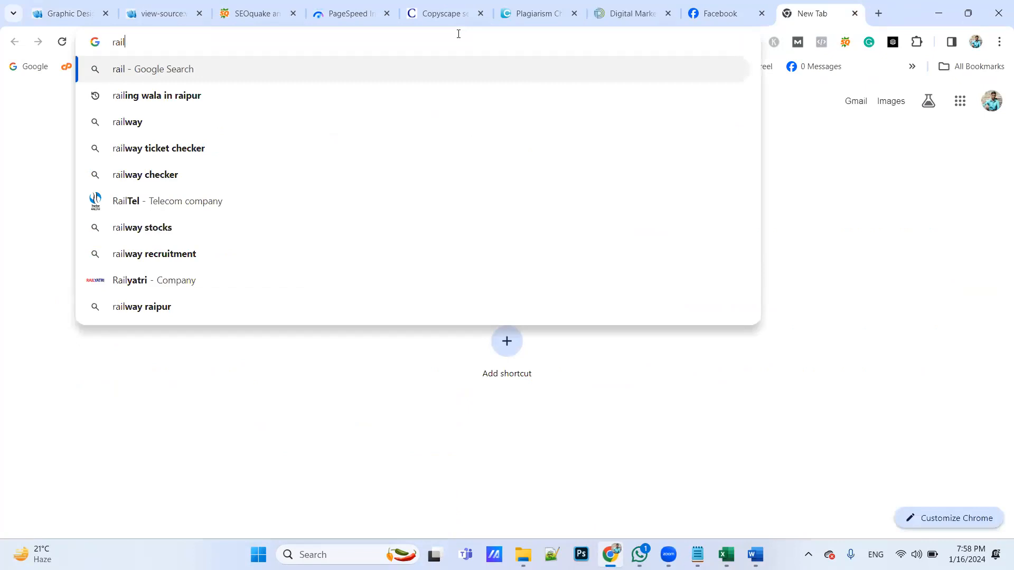
key("Down")
key("Down")
key("Up")
key("Return")
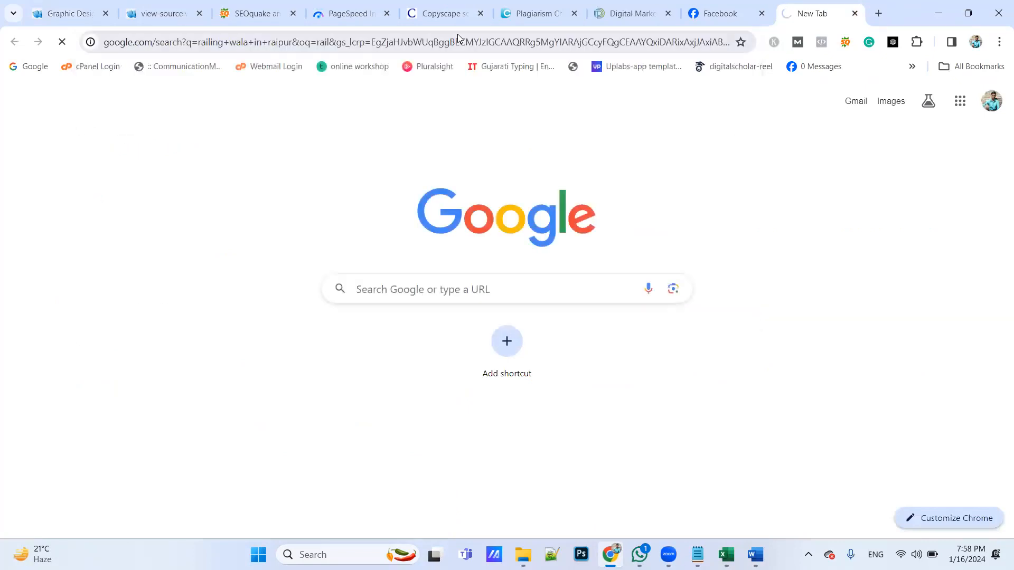
Find and open the Triveni Steel Railing website, railingwala.in, from the search results and select its address for editing
scroll(192, 404, "down", 5)
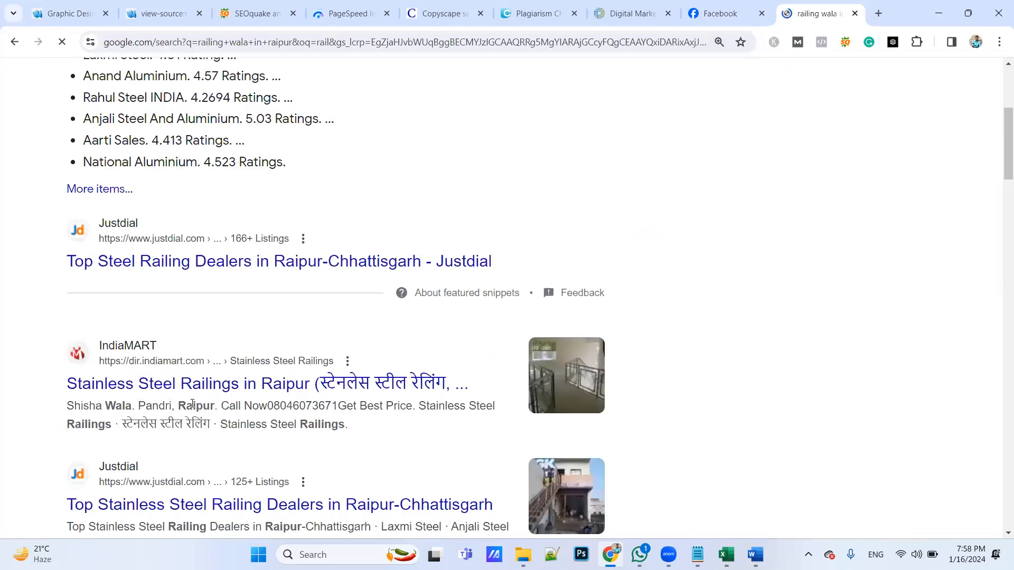
scroll(193, 404, "down", 4)
scroll(193, 404, "down", 1)
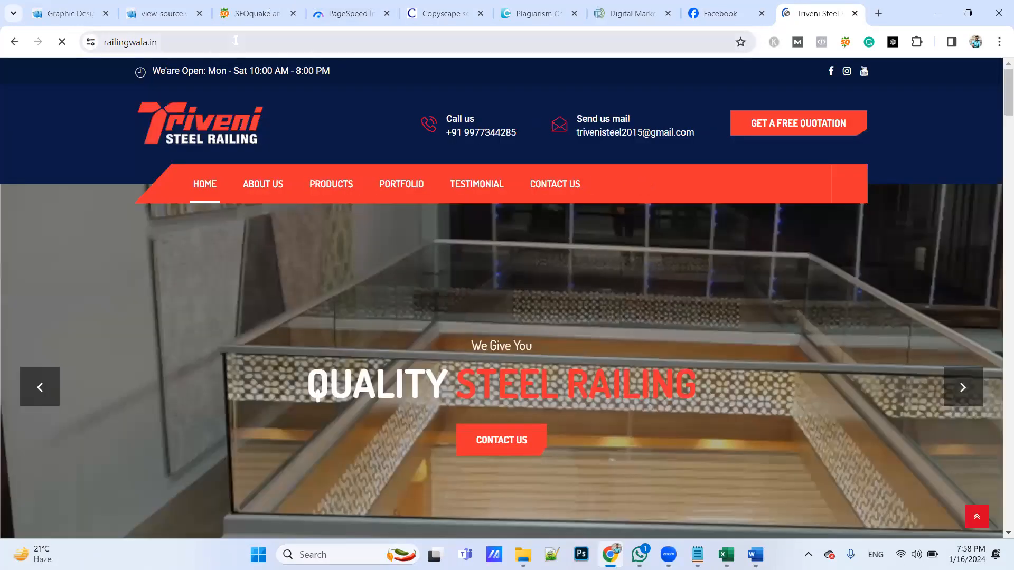
left_click(236, 41)
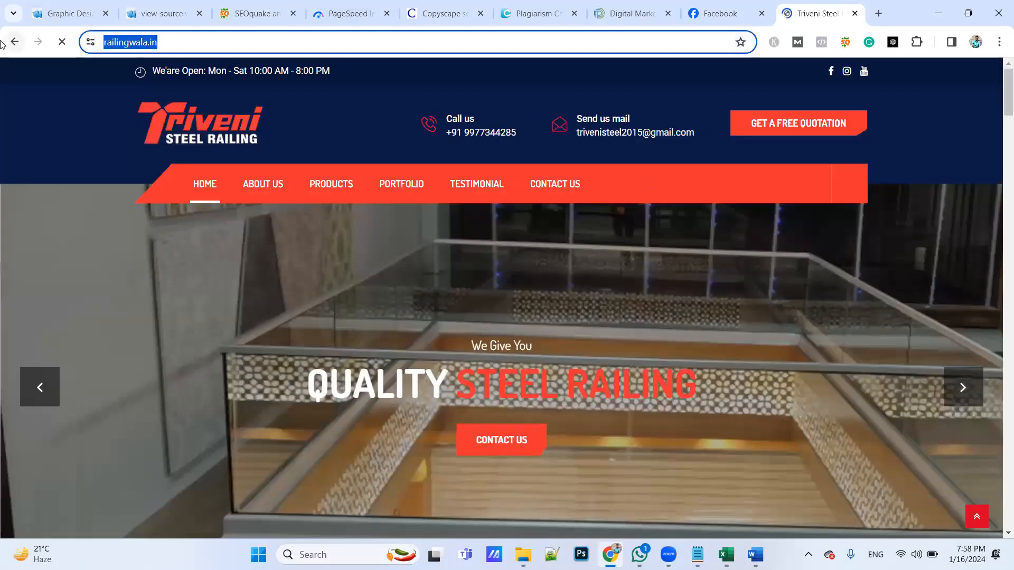
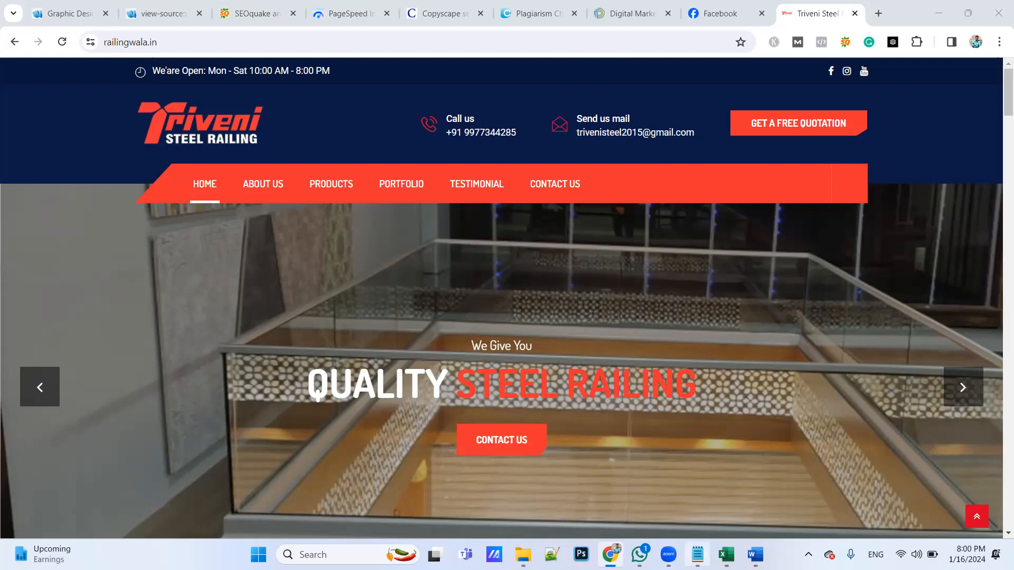
Switch to Excel and close the seo audit report workbook without saving its changes
key("alt+Tab")
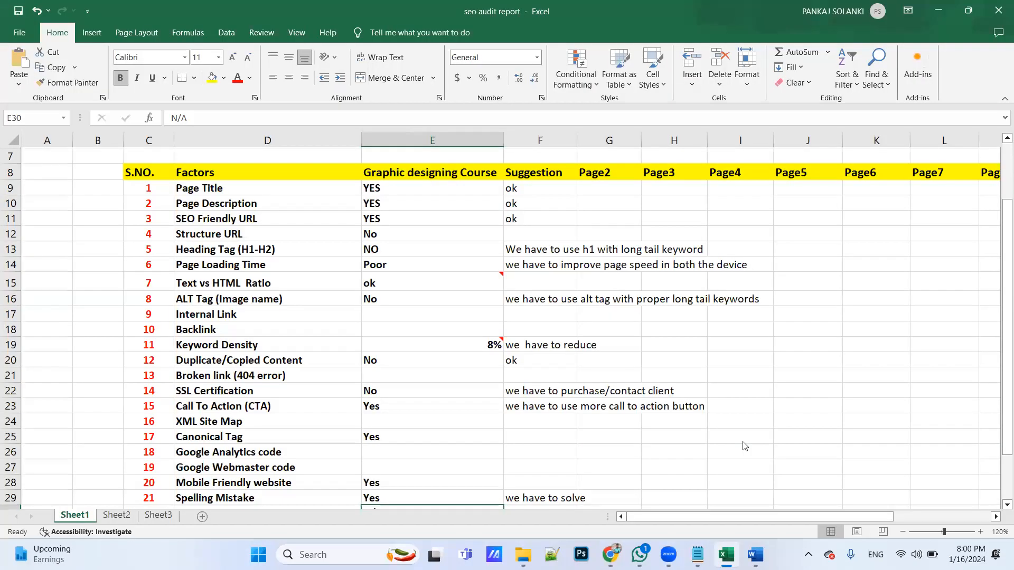
left_click(999, 10)
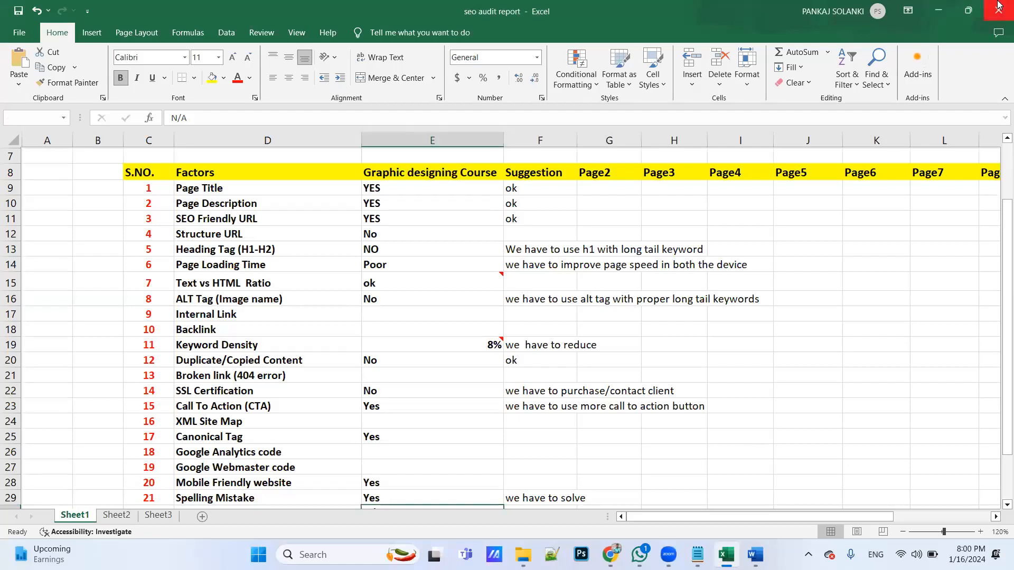
left_click(544, 373)
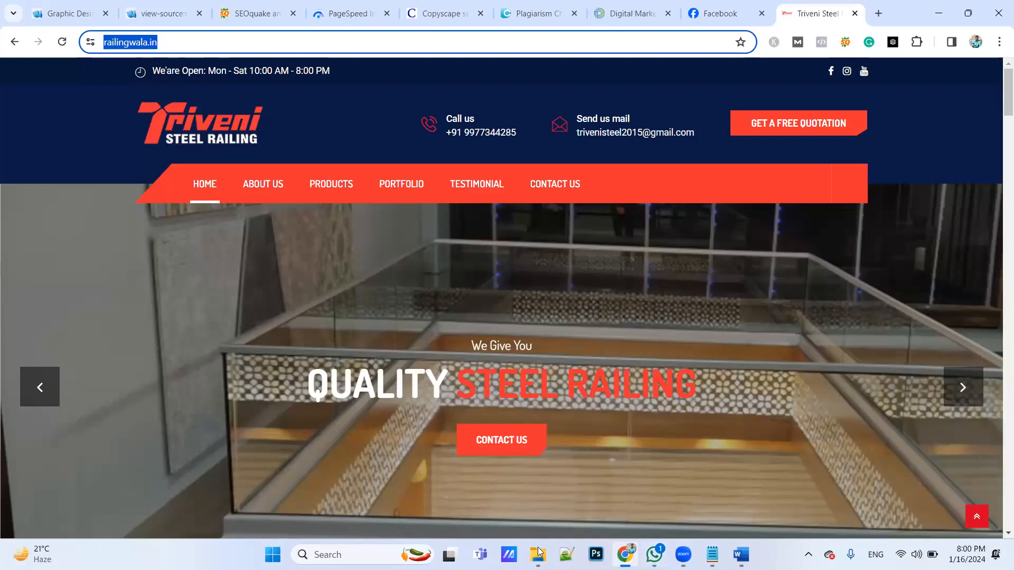
Choose the seo audit report file in Office (D:) > digital marketing > intership material and upload it to Zoom
left_click(539, 552)
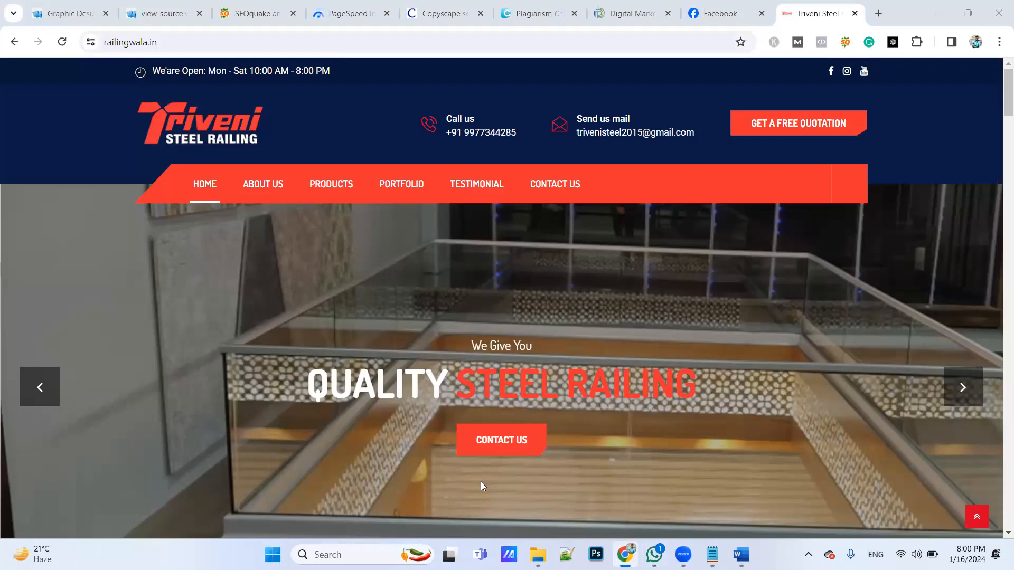
scroll(443, 373, "down", 1)
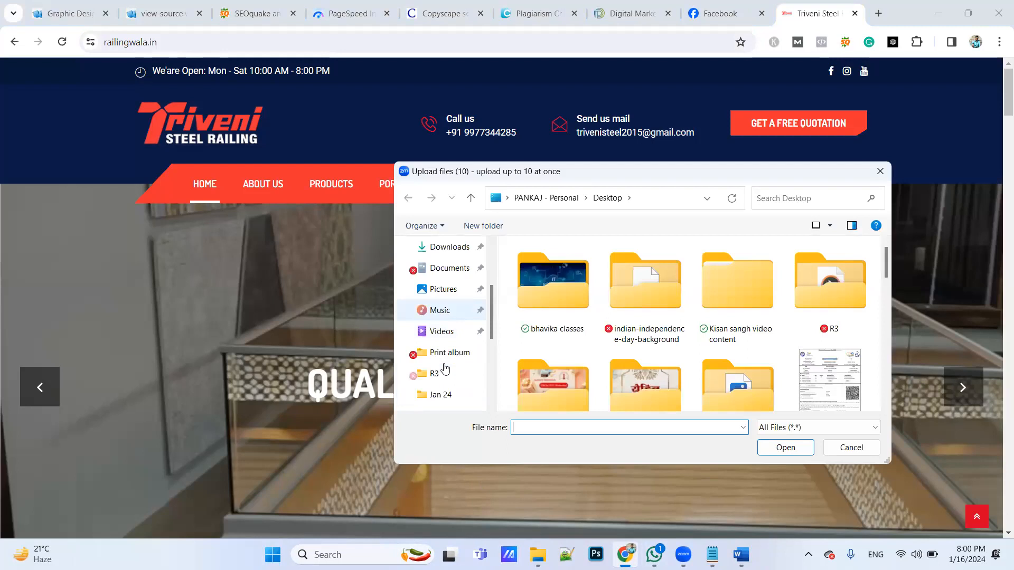
scroll(446, 311, "down", 5)
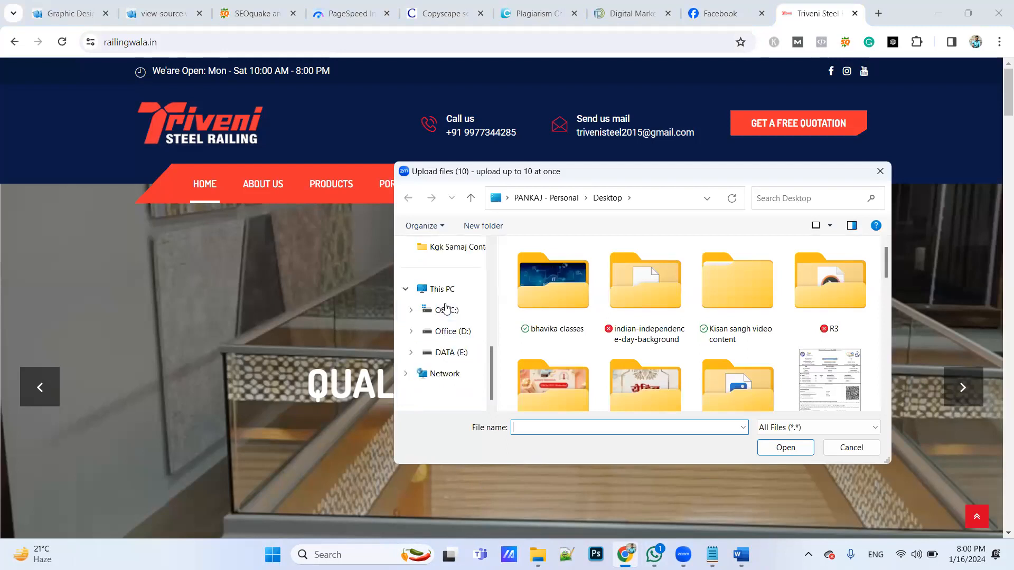
left_click(447, 333)
scroll(629, 343, "down", 1)
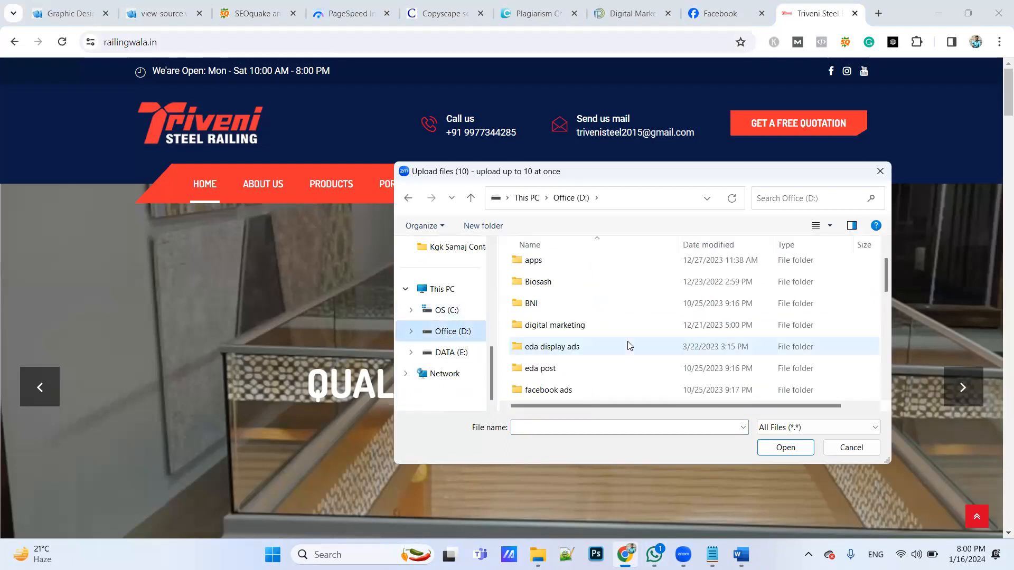
double_click(578, 325)
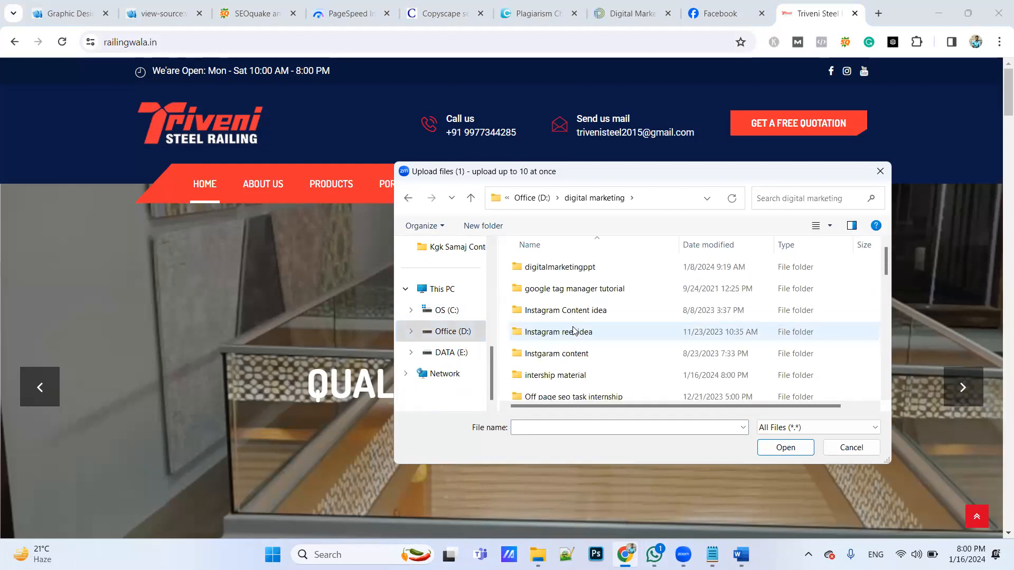
double_click(565, 375)
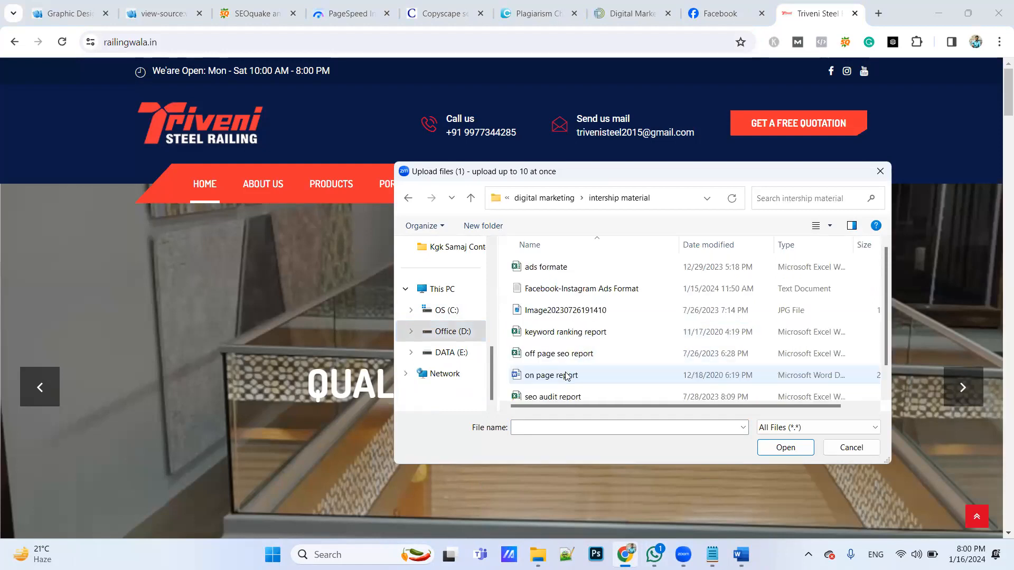
scroll(566, 376, "down", 1)
left_click(551, 376)
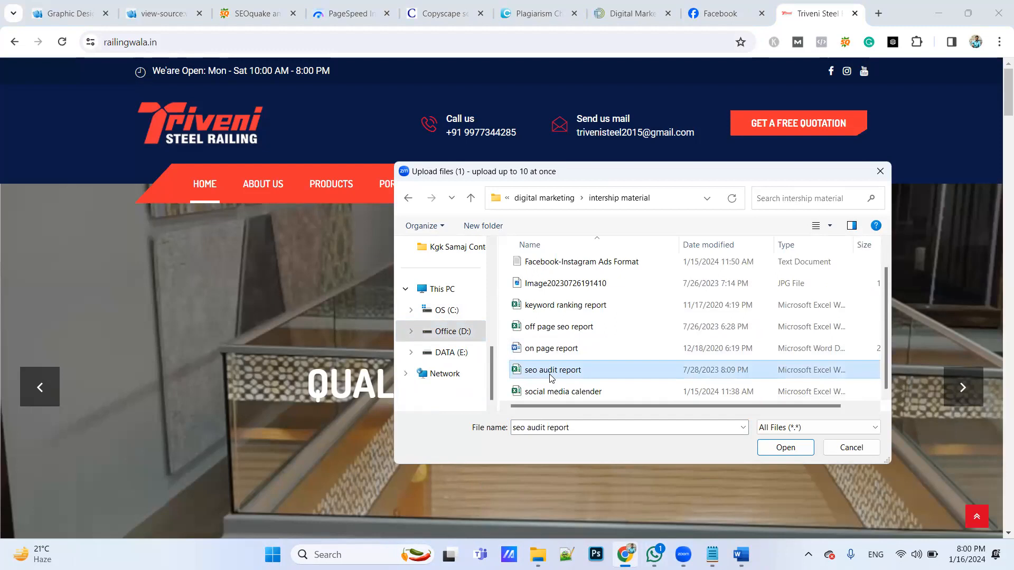
double_click(549, 376)
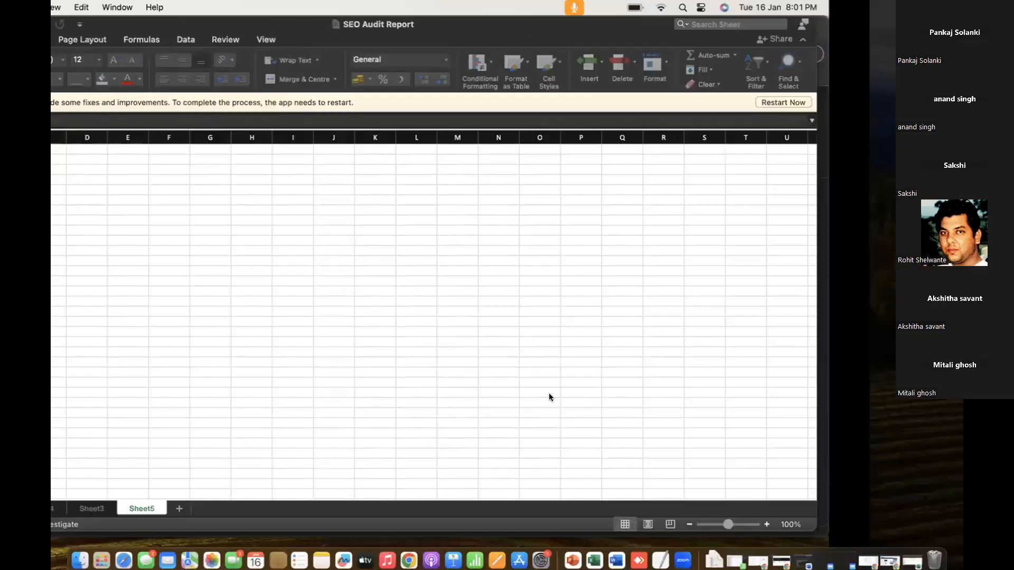
Switch to Chrome on the Mac and open railingwala.in in a new tab
key("super+Tab")
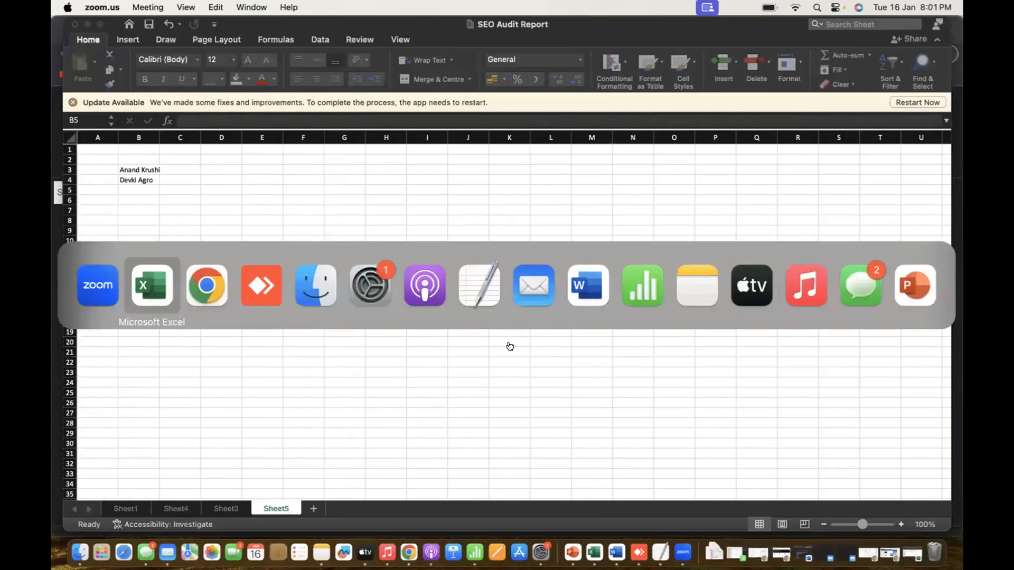
key("super+Tab")
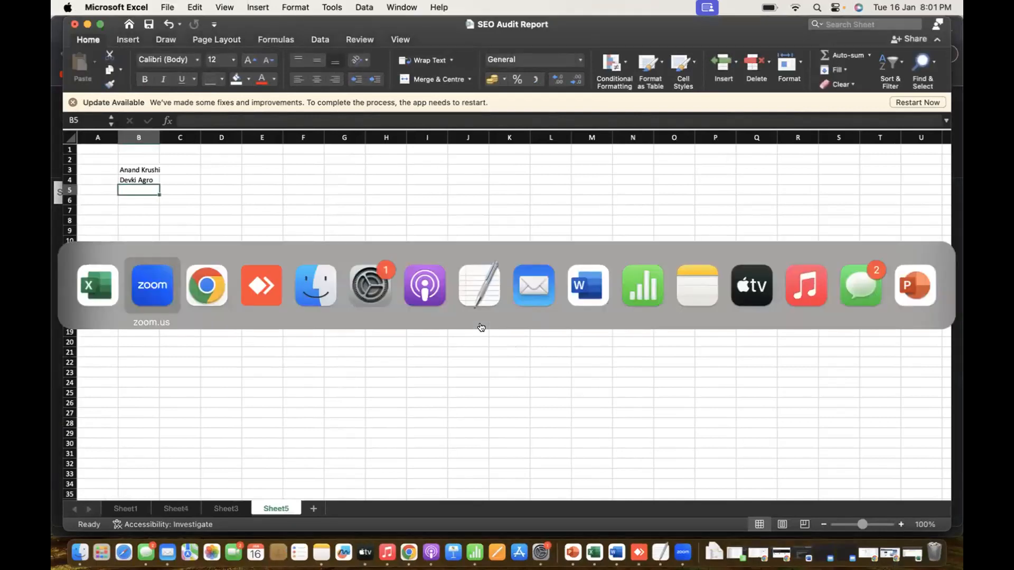
key("super+Tab")
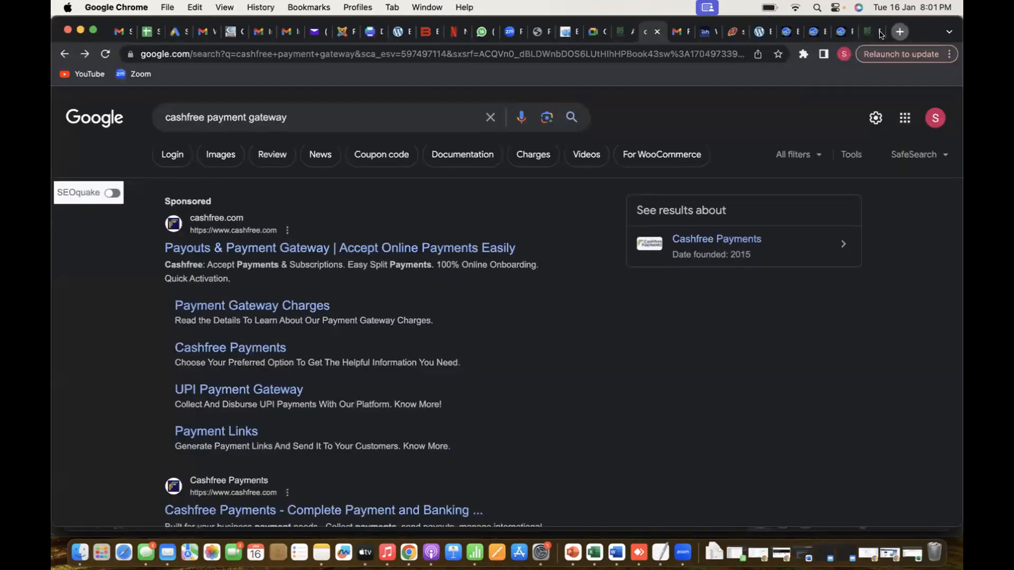
key("super+t")
type("ra")
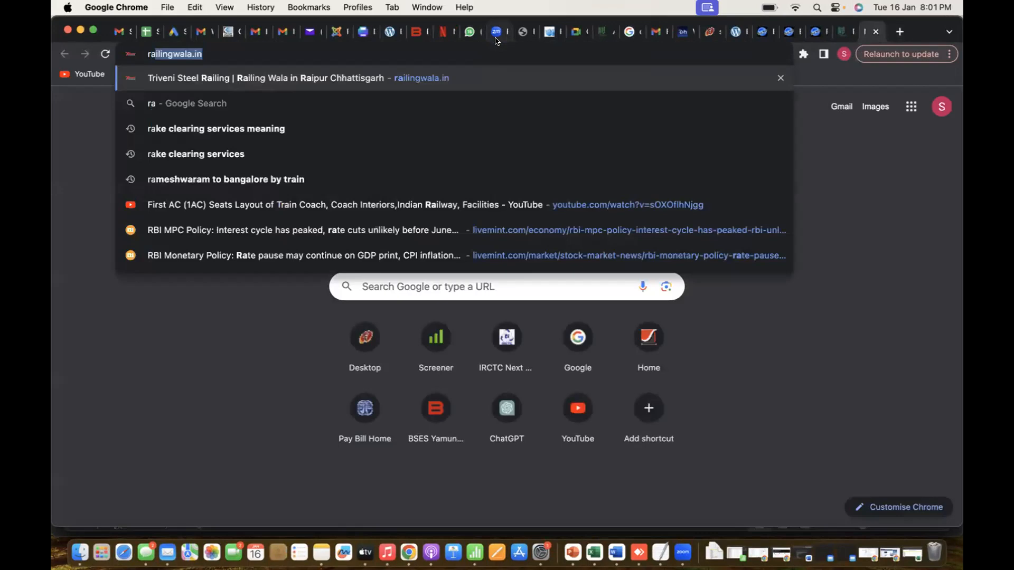
key("Return")
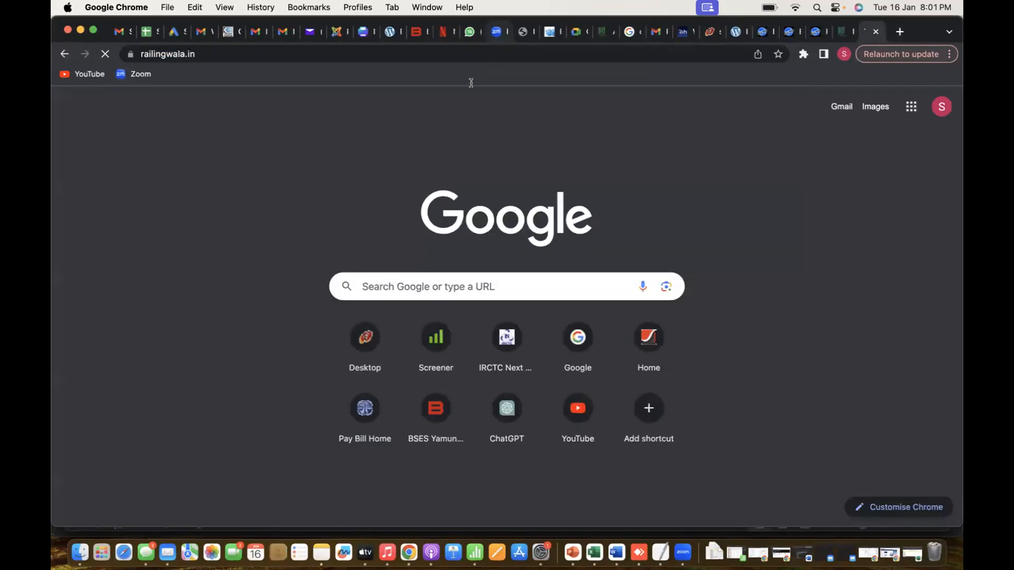
scroll(373, 271, "down", 2)
scroll(374, 271, "up", 1)
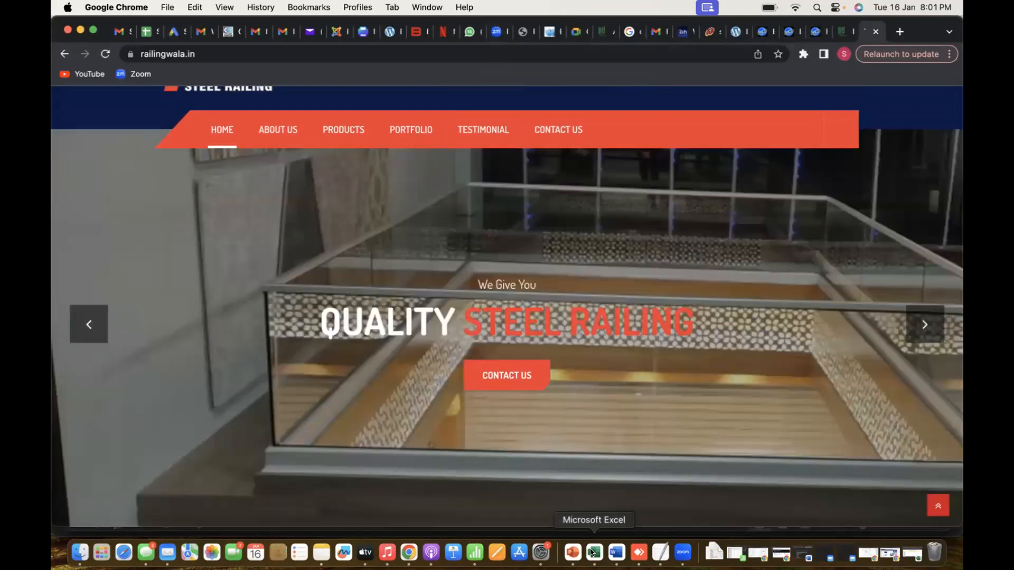
left_click(593, 553)
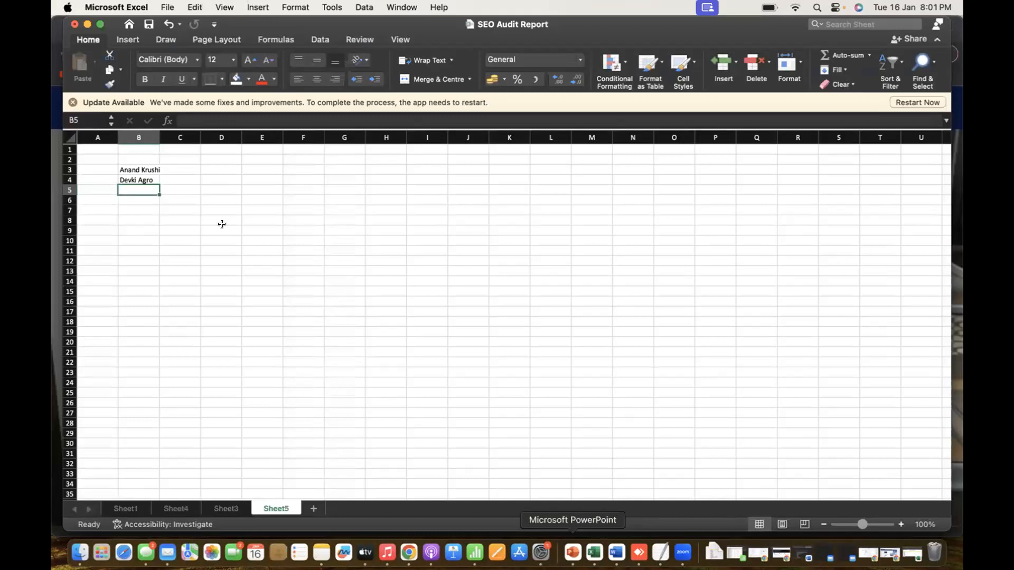
left_click(87, 24)
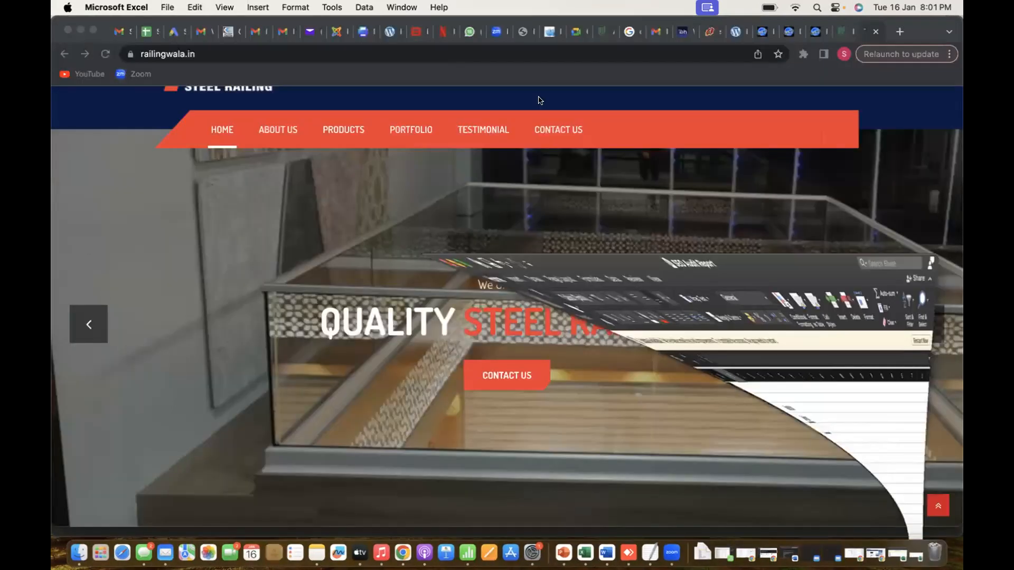
left_click(665, 549)
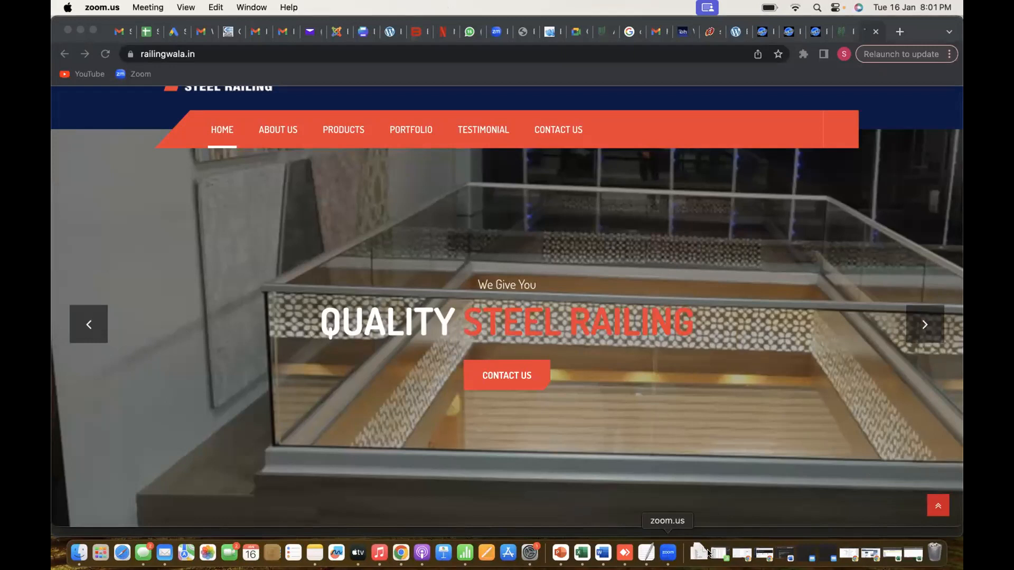
left_click(583, 553)
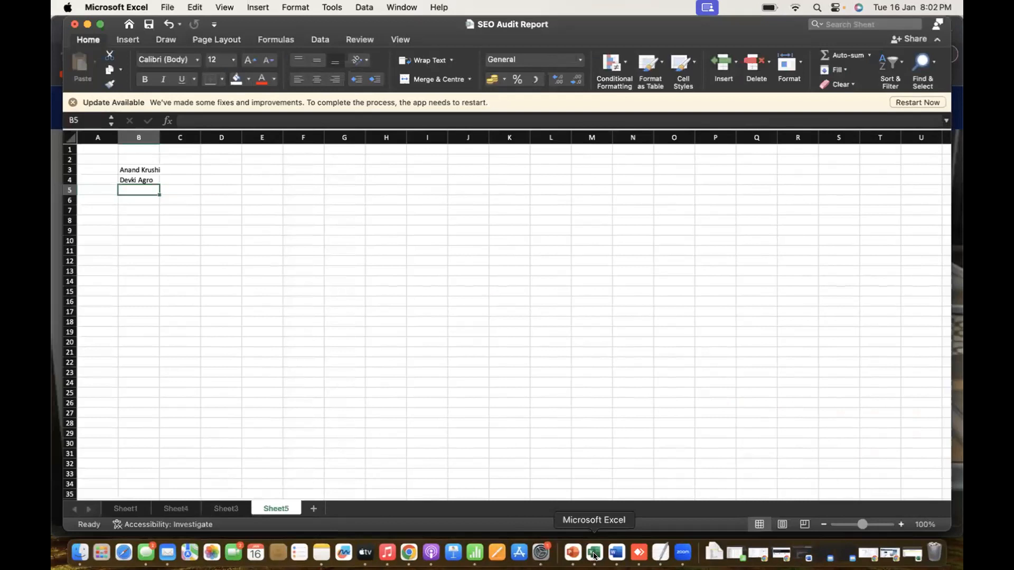
left_click(87, 25)
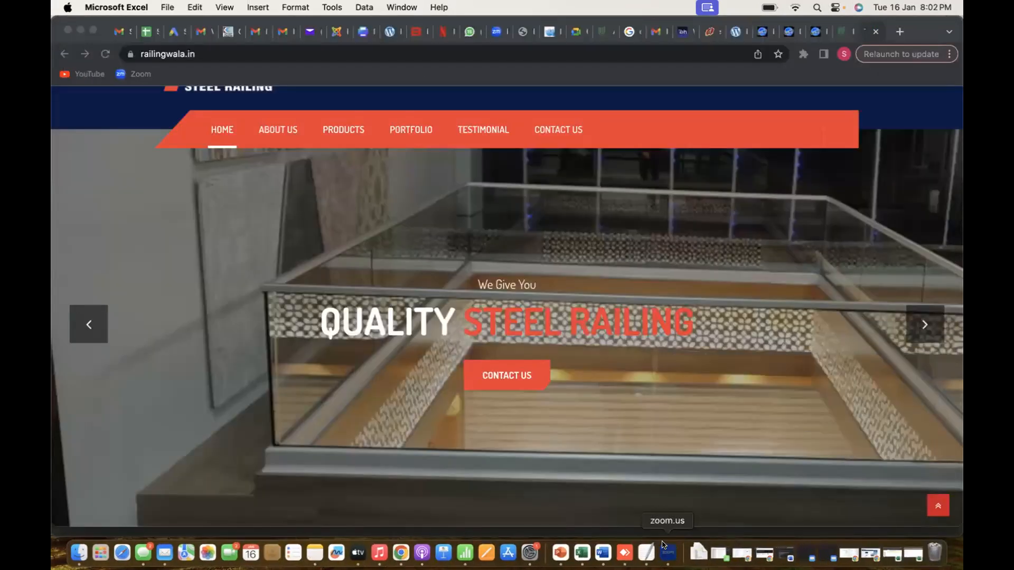
left_click(667, 553)
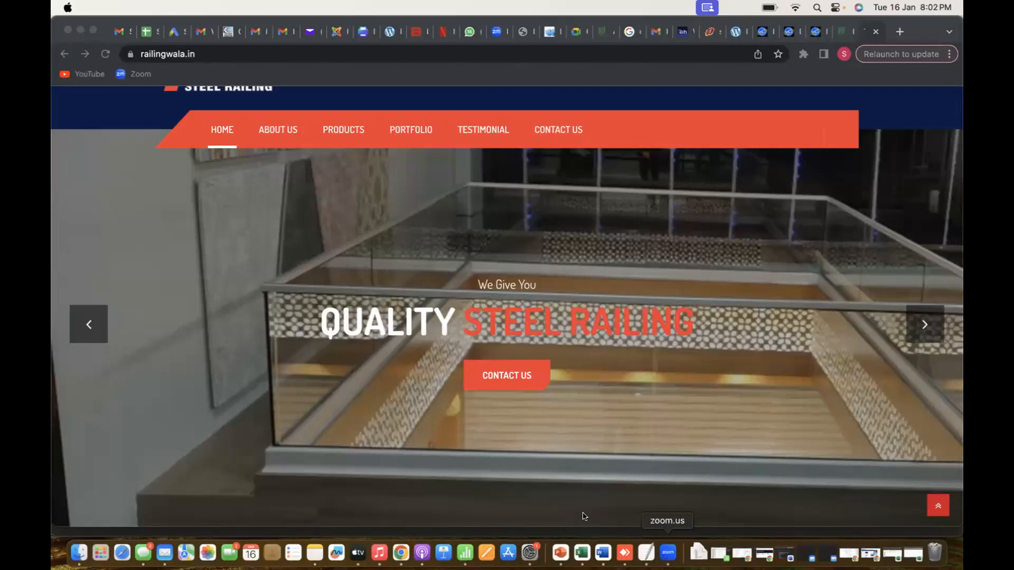
key("super+Tab")
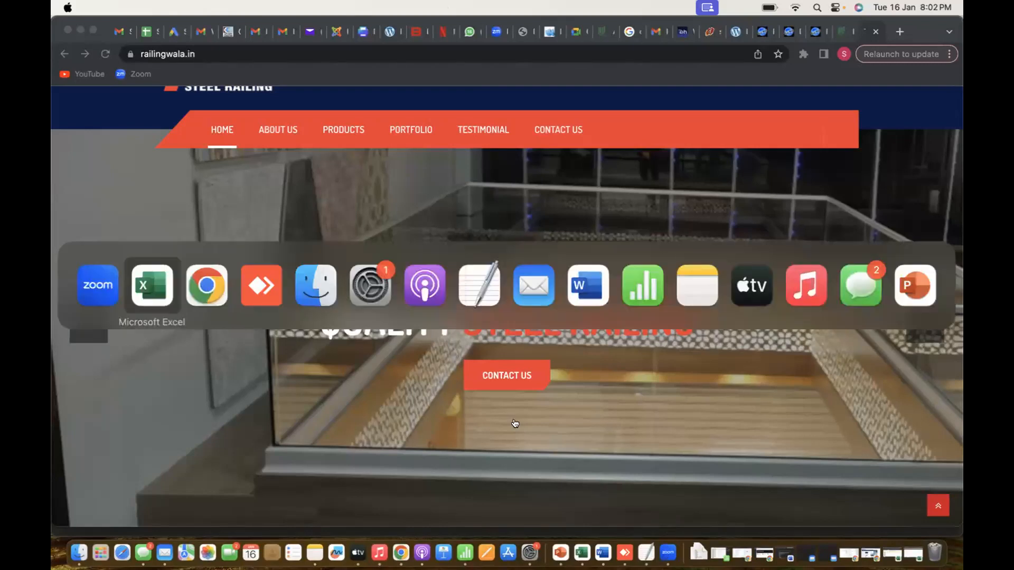
key("super+shift+Tab")
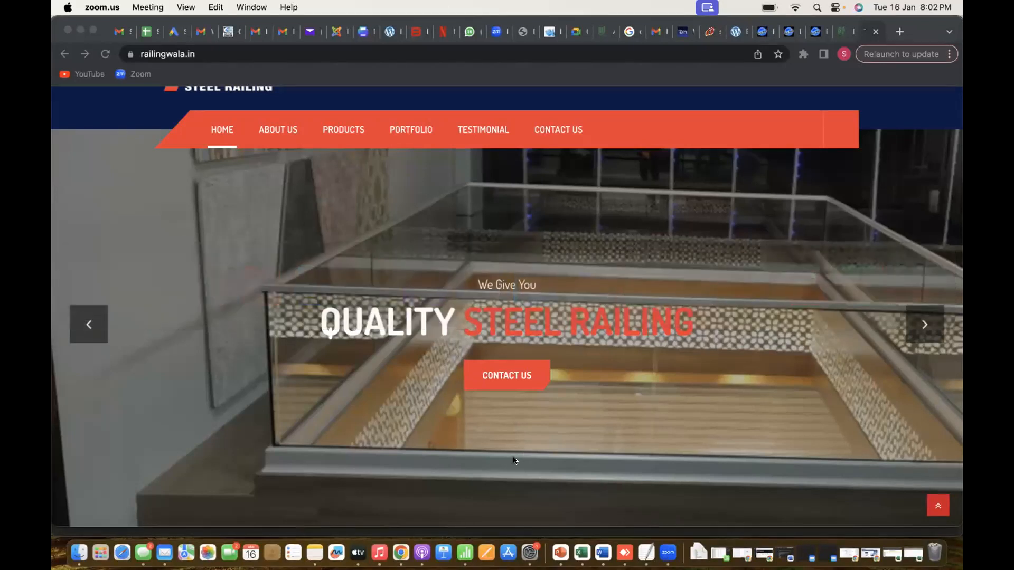
scroll(512, 459, "down", 10)
scroll(512, 459, "up", 12)
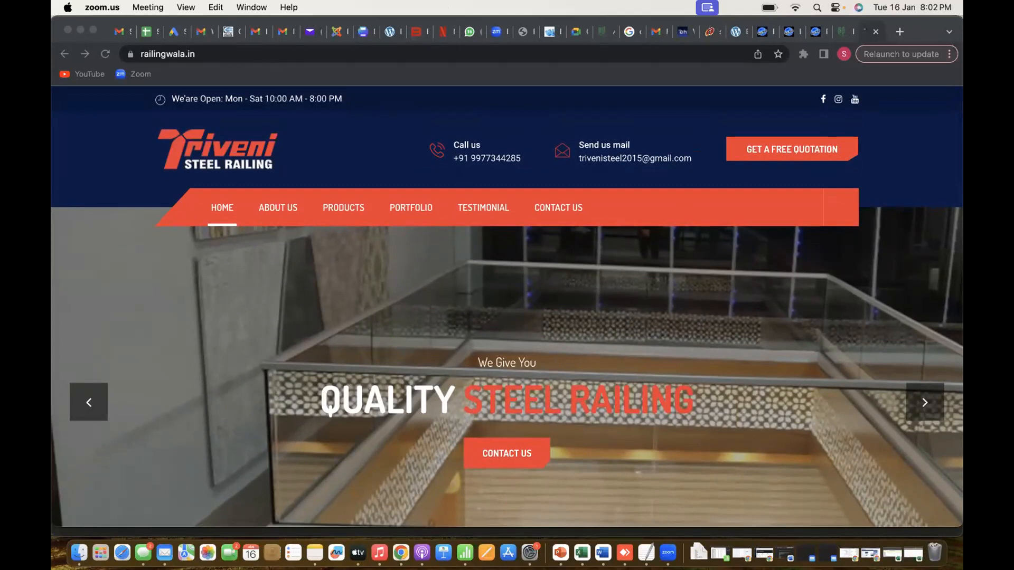
Open seo audit report(1) from Finder's Downloads folder, make its window full screen and select cell E9 for Page Title
left_click(78, 549)
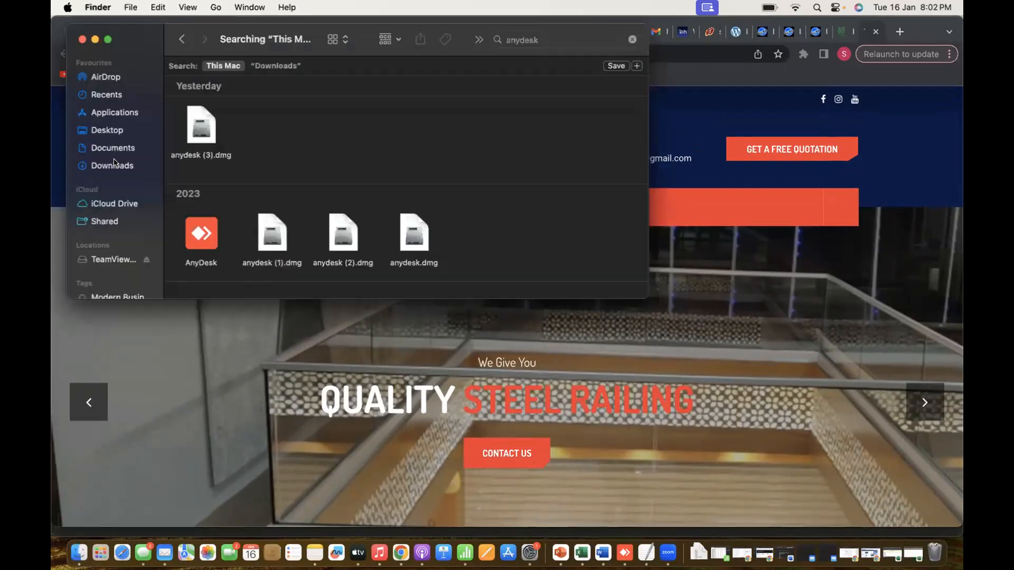
left_click(115, 163)
left_click(232, 84)
double_click(233, 85)
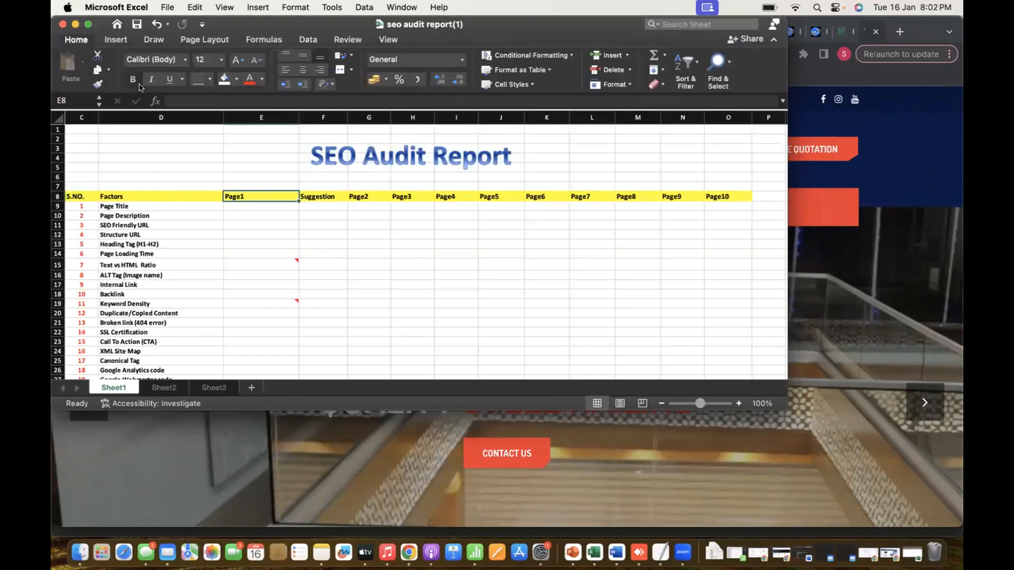
left_click(88, 24)
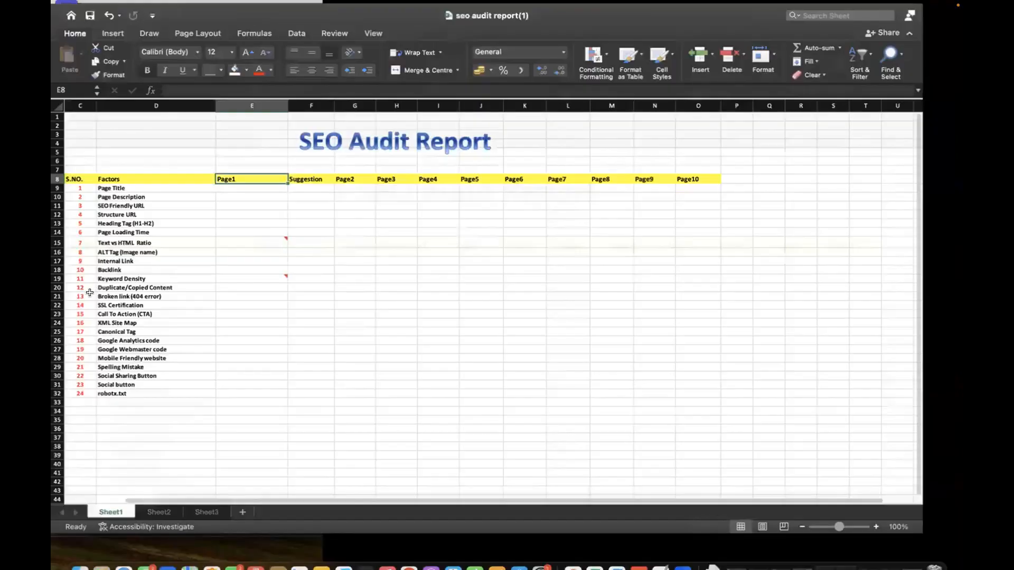
left_click(134, 197)
key("Right")
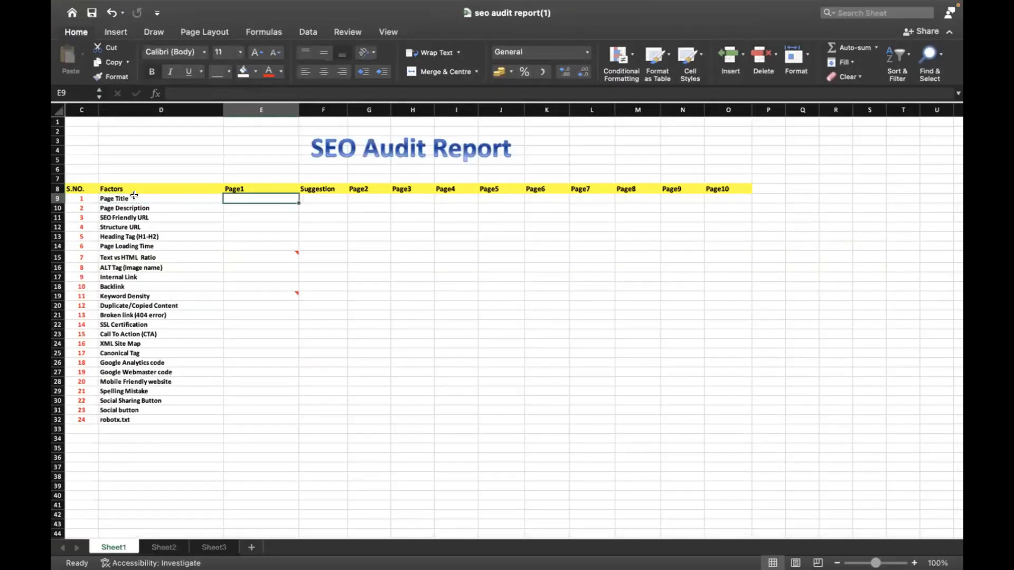
Switch to Chrome and look over the header and banner of the Triveni Steel Railing home page
key("super+Tab")
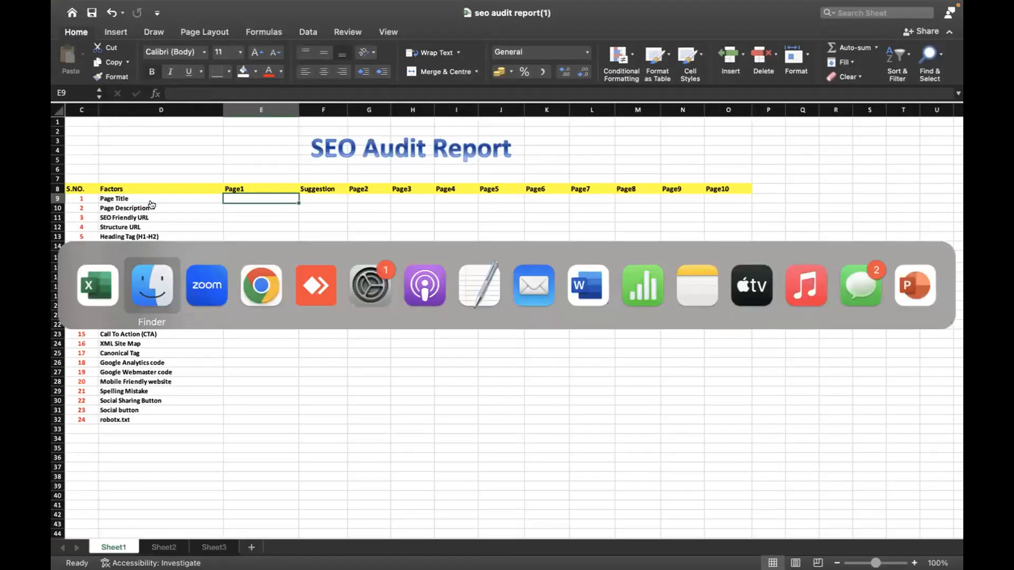
key("super+Tab")
key("super+Tab")
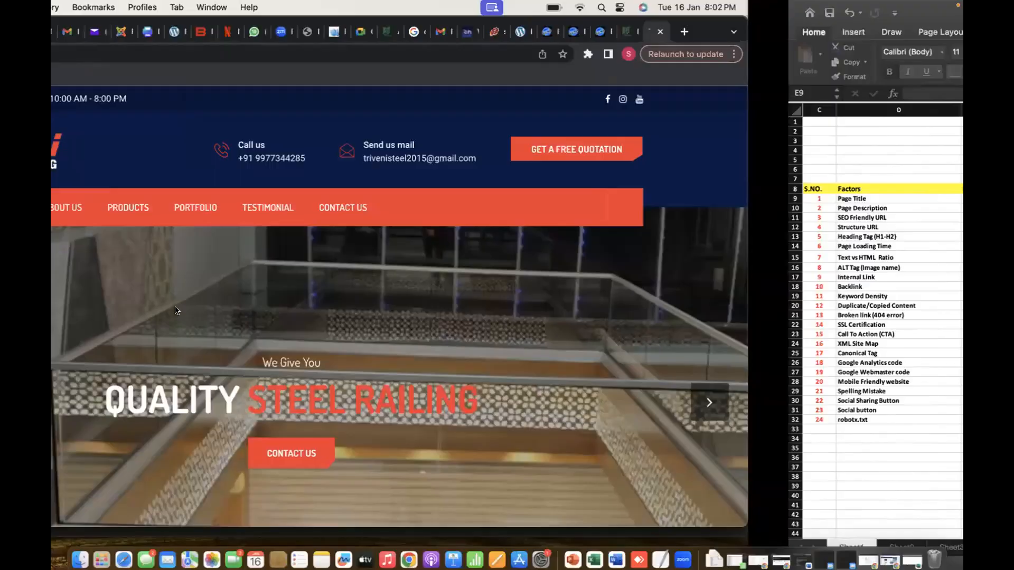
scroll(180, 361, "down", 2)
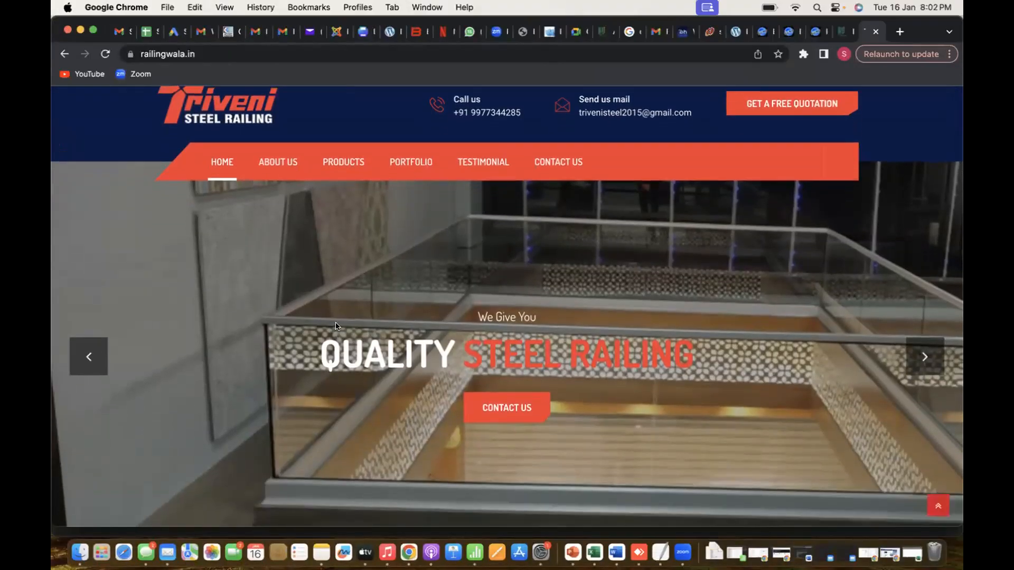
scroll(336, 326, "down", 1)
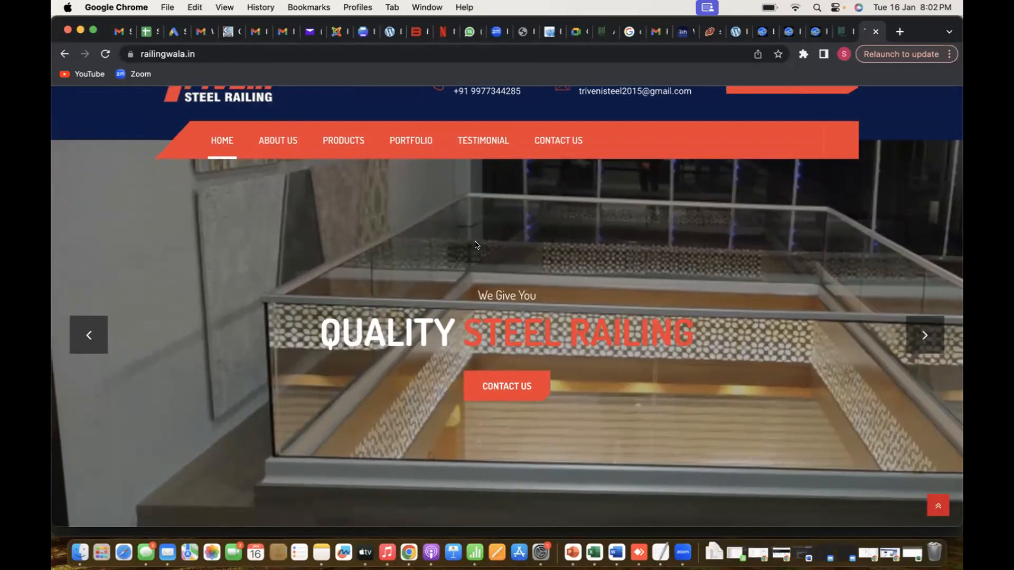
scroll(477, 244, "up", 2)
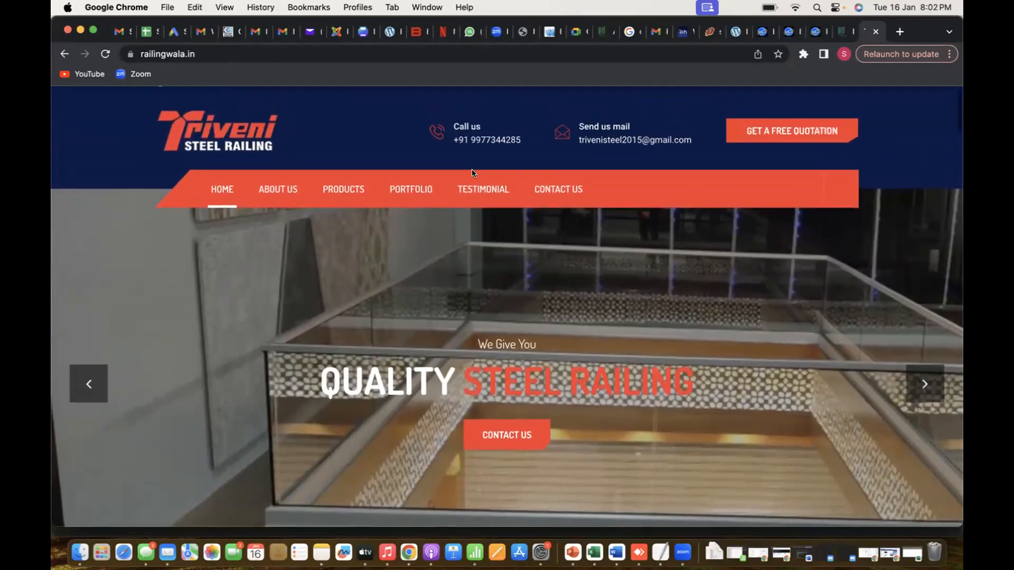
Open the SEOquake extension's Chrome Web Store page in a new browser tab
left_click(893, 33)
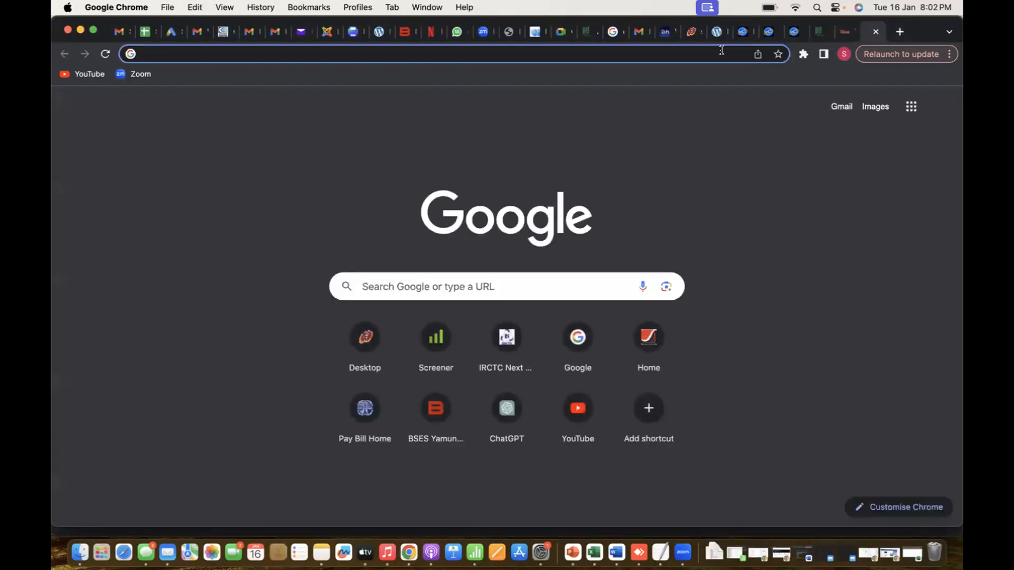
type("seo")
key("Return")
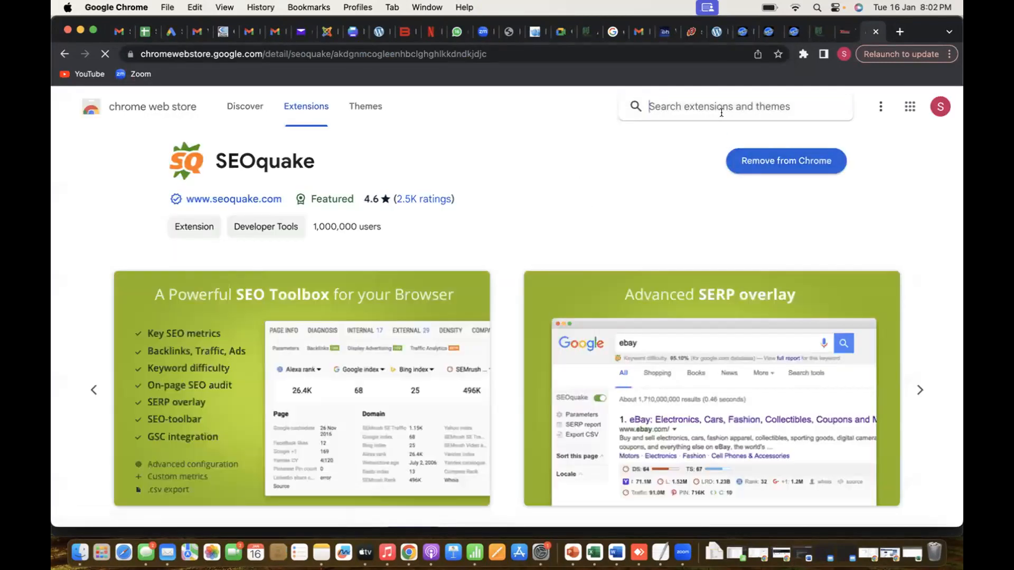
Return to the railingwala.in page, look over its header and banner, and select its web address
left_click(833, 36)
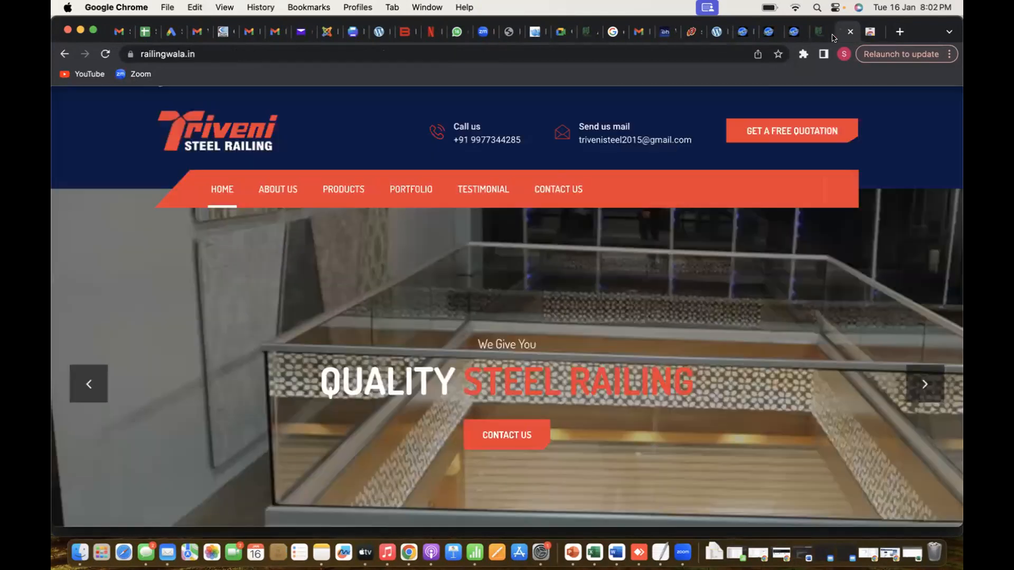
scroll(534, 349, "down", 10)
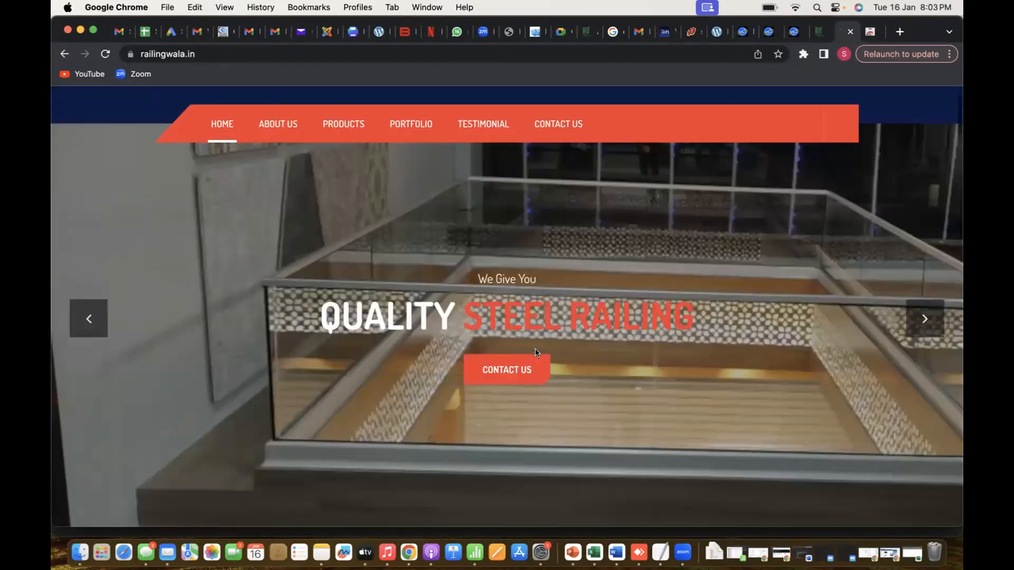
scroll(534, 349, "up", 10)
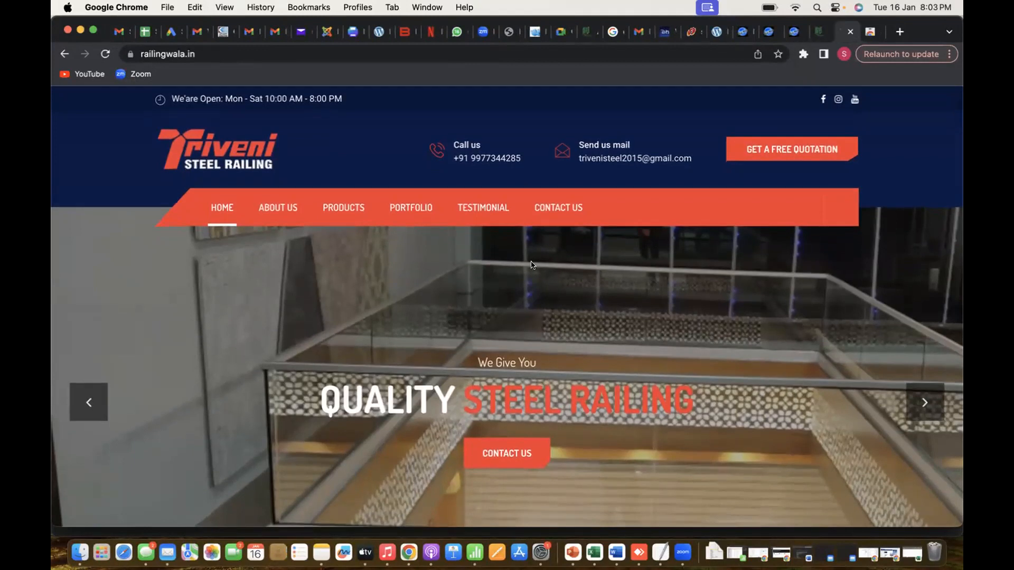
left_click(574, 53)
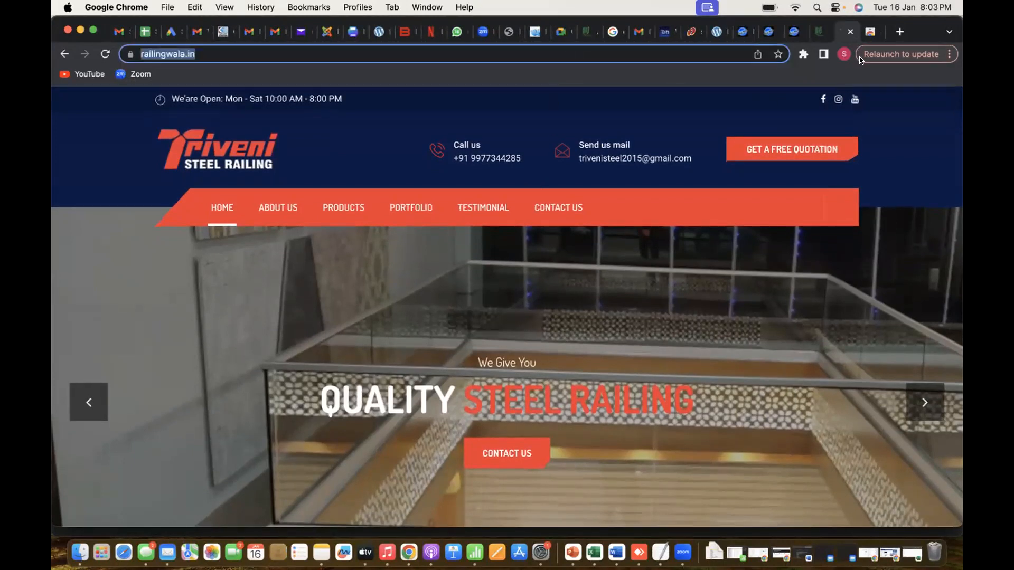
Look over the SEOquake store page and browse the Chrome Web Store's Discover, Themes and Extensions sections
left_click(872, 31)
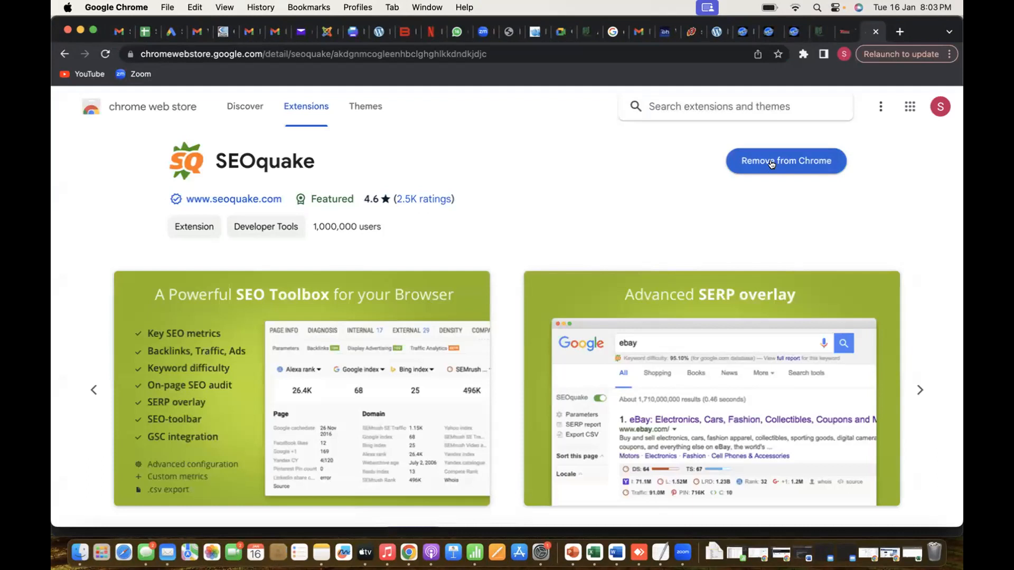
scroll(695, 265, "down", 15)
scroll(695, 265, "up", 15)
left_click(245, 105)
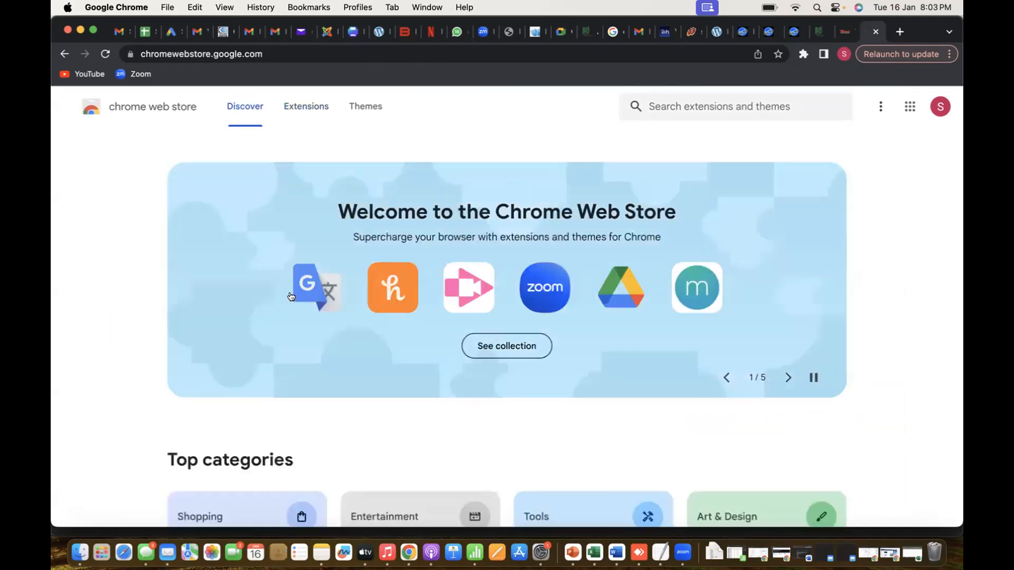
scroll(290, 296, "down", 1)
scroll(306, 158, "up", 1)
left_click(306, 109)
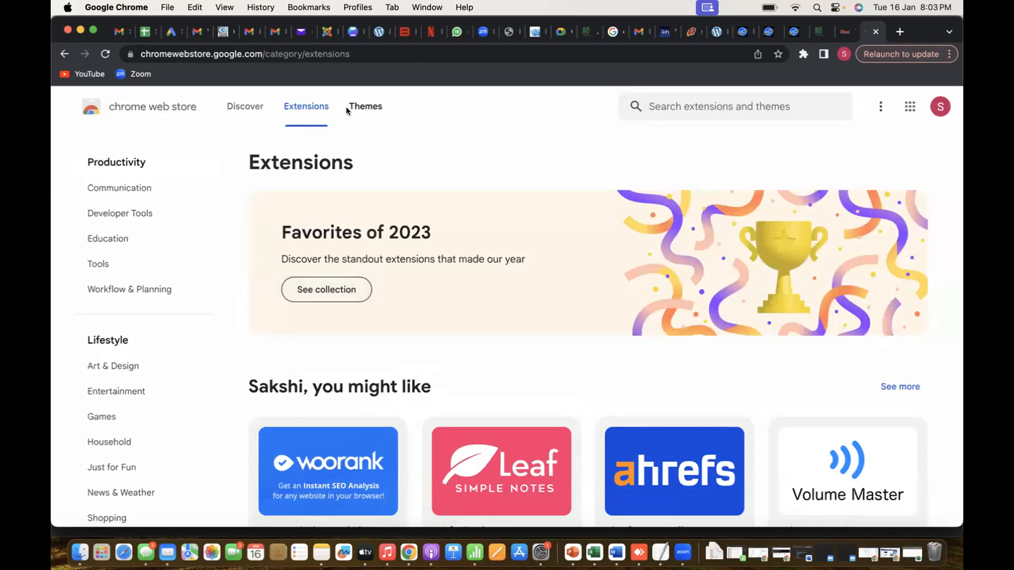
left_click(351, 107)
left_click(323, 106)
left_click(844, 33)
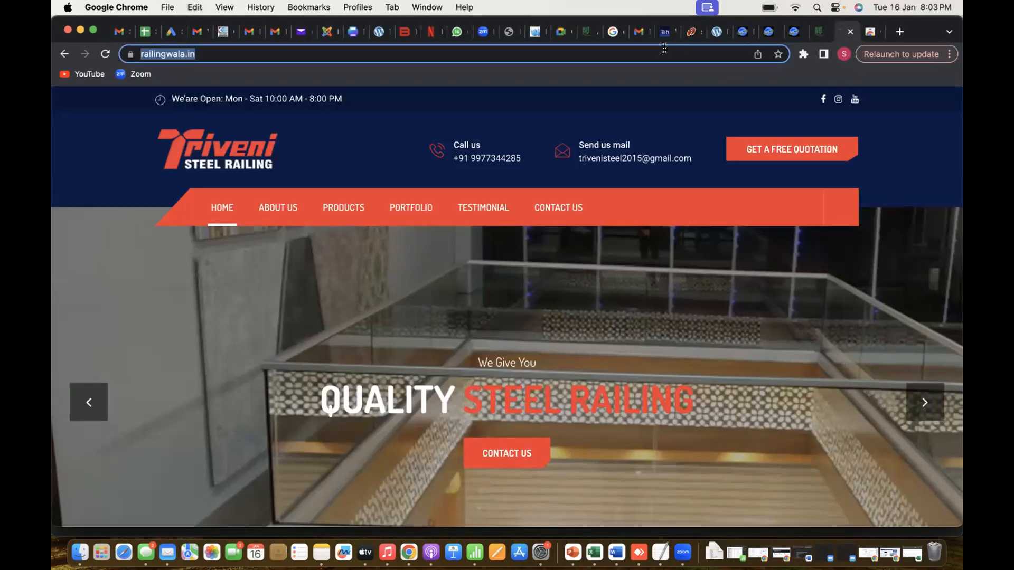
left_click(866, 30)
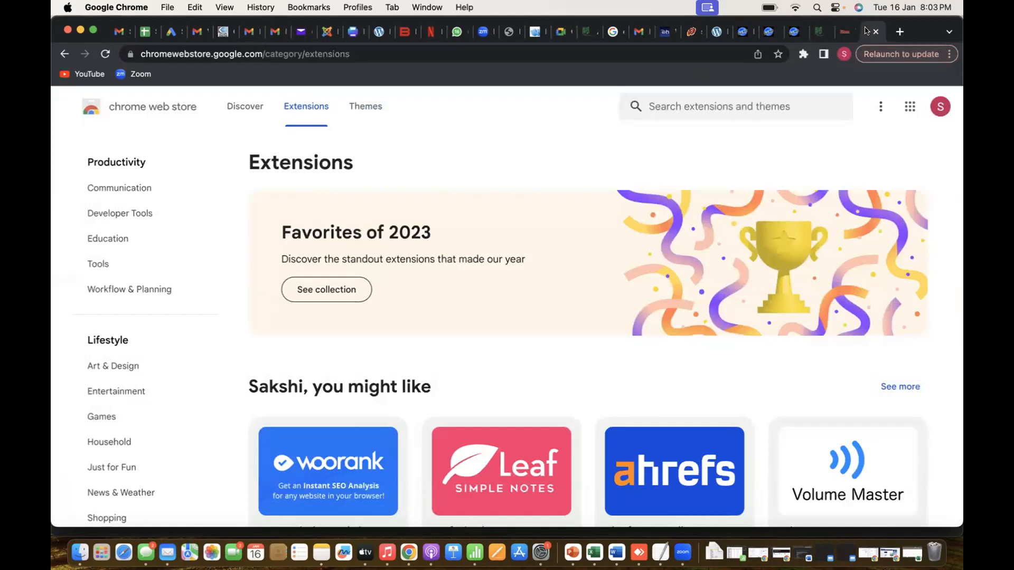
left_click(686, 108)
type("https://www.railingwala.in/")
key("Return")
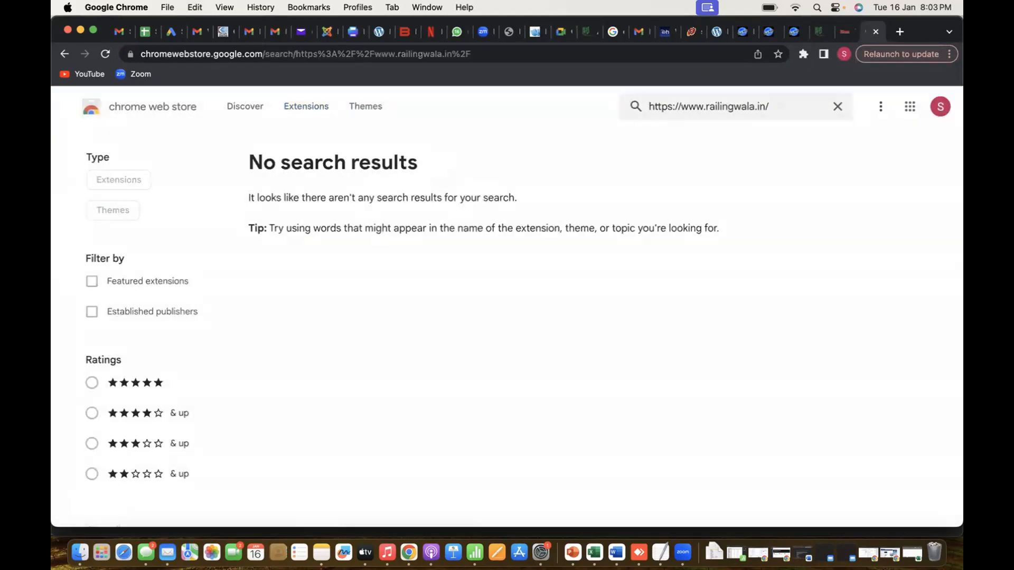
left_click(686, 108)
triple_click(742, 102)
key("BackSpace")
Switch to Excel, select the Page Title factor in cell D9, and return to Chrome
key("super+Tab")
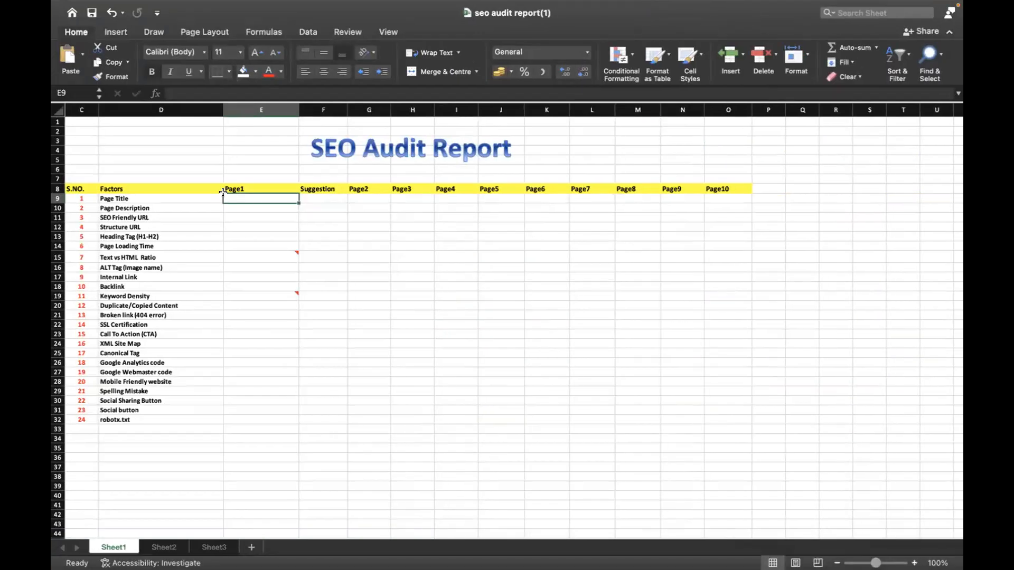
left_click(165, 196)
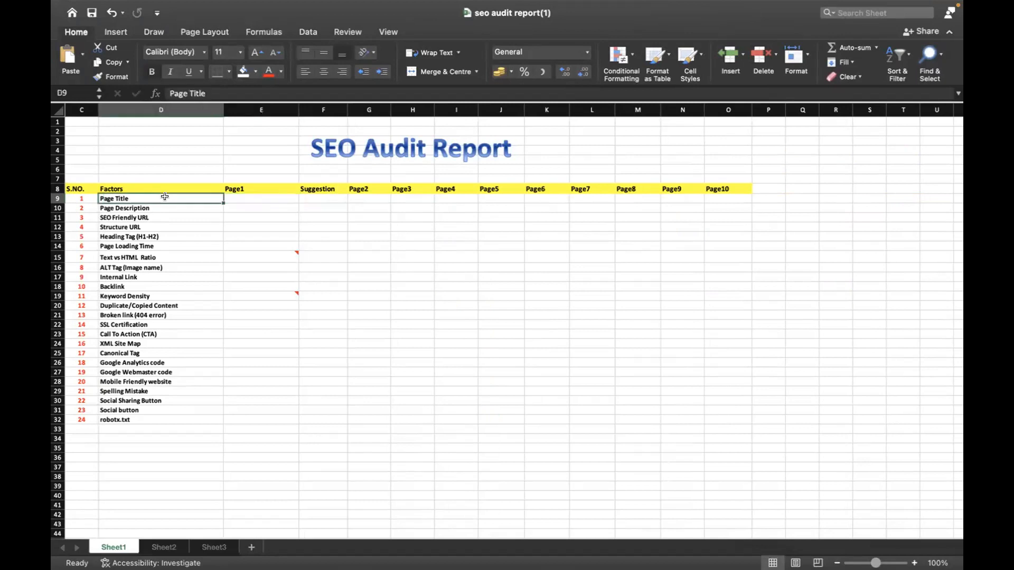
key("super+Tab")
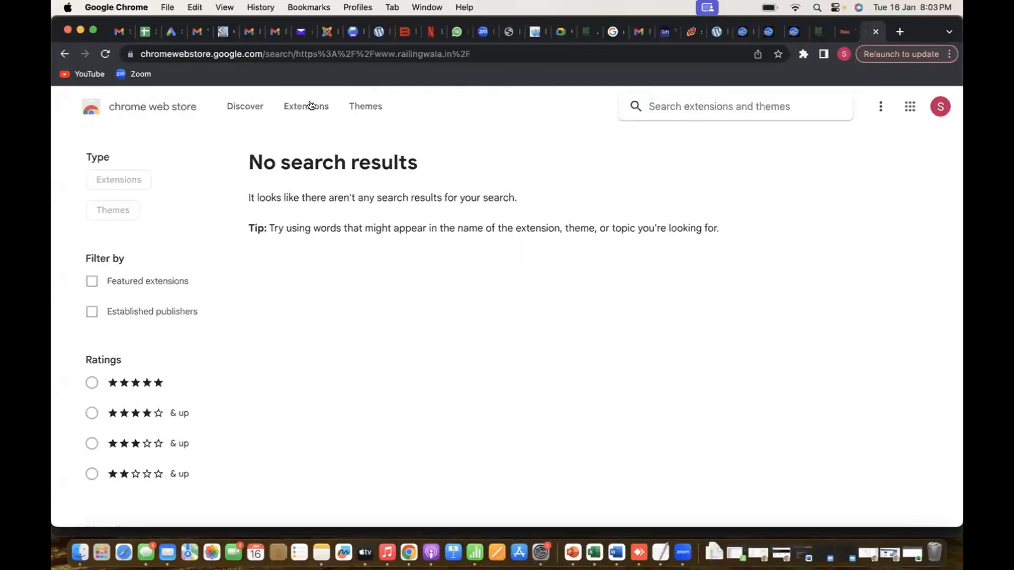
Reload the Chrome Web Store's Discover page and reopen the SEOquake extension page through an address search for seo
left_click(312, 107)
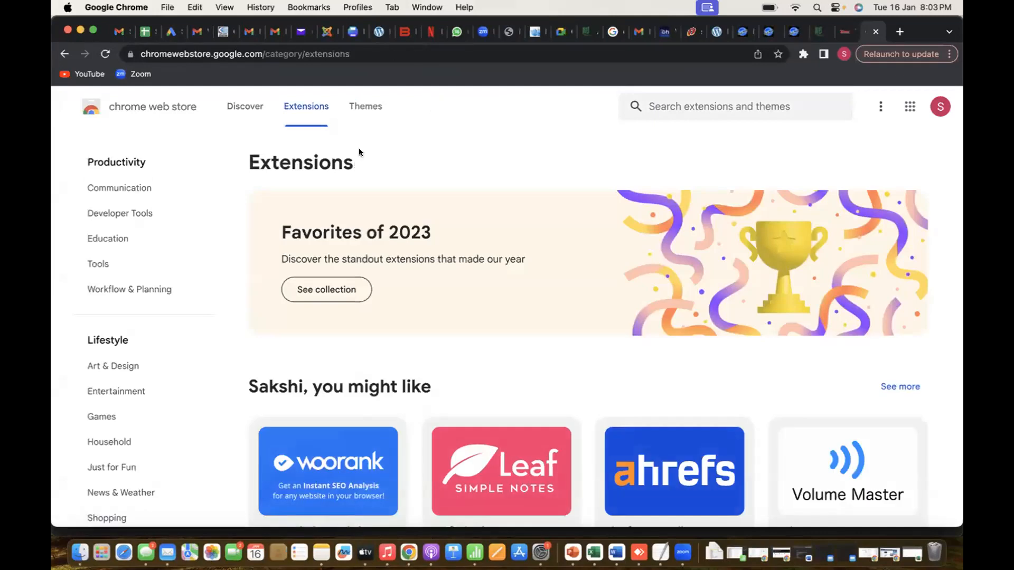
left_click(246, 106)
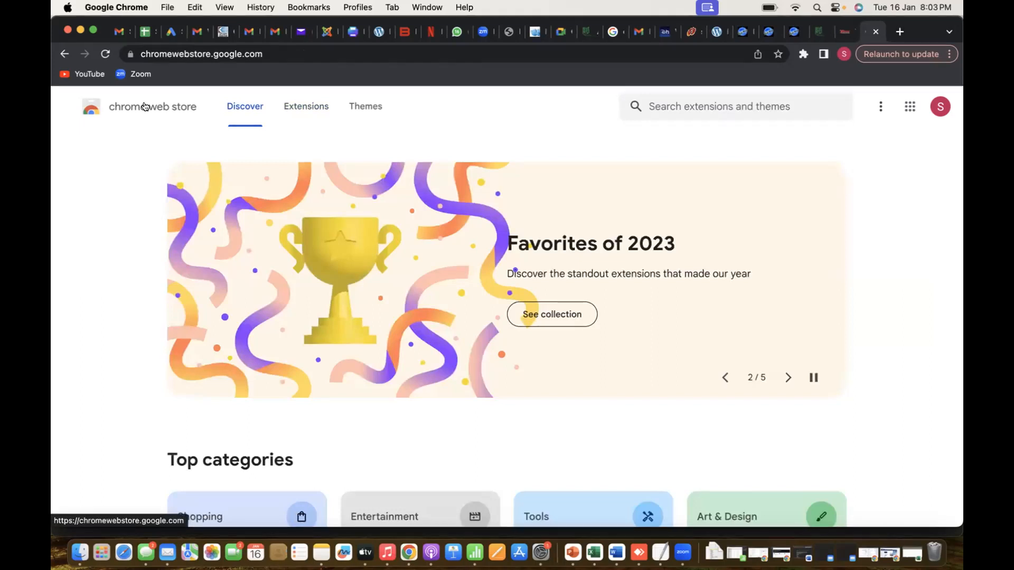
left_click(106, 54)
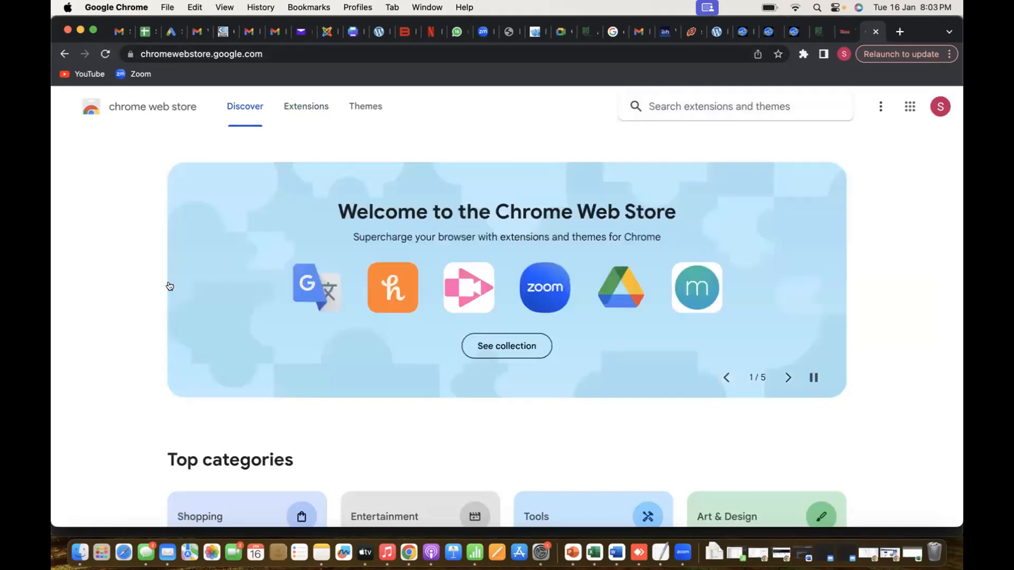
left_click(283, 54)
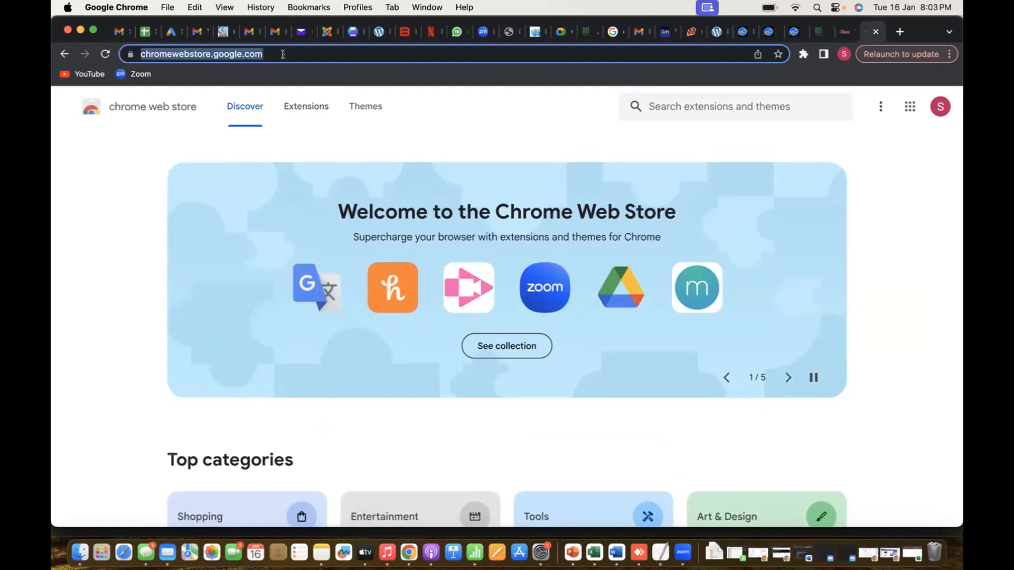
type("seo")
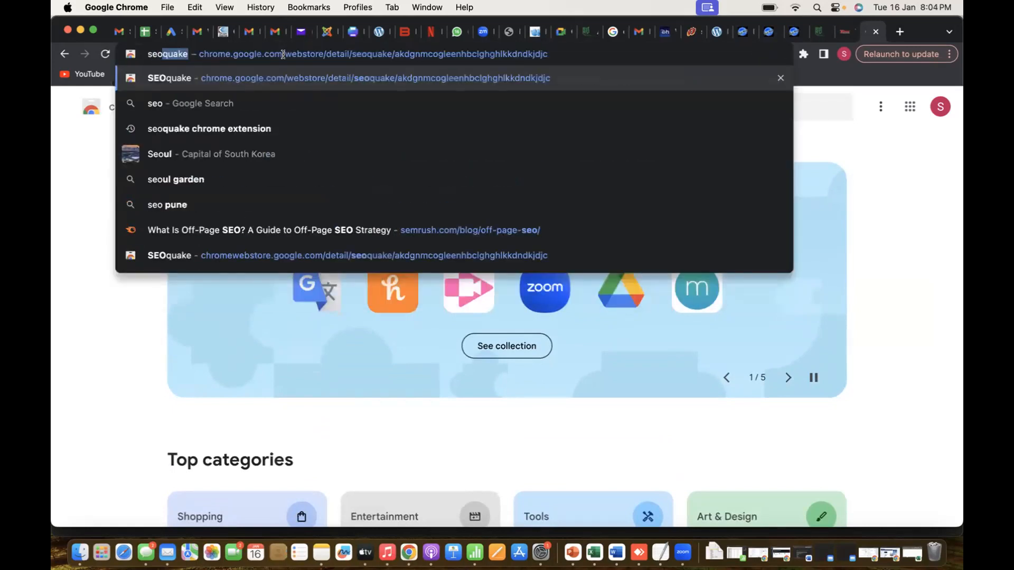
key("Return")
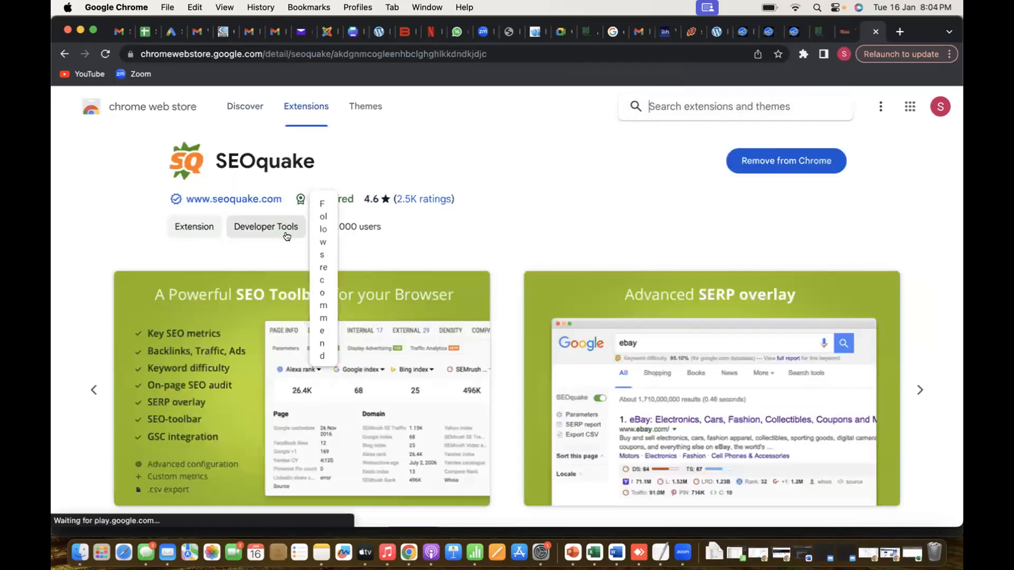
Look over the SEOquake overview, bring up the extension's removal confirmation and cancel it
scroll(511, 389, "down", 8)
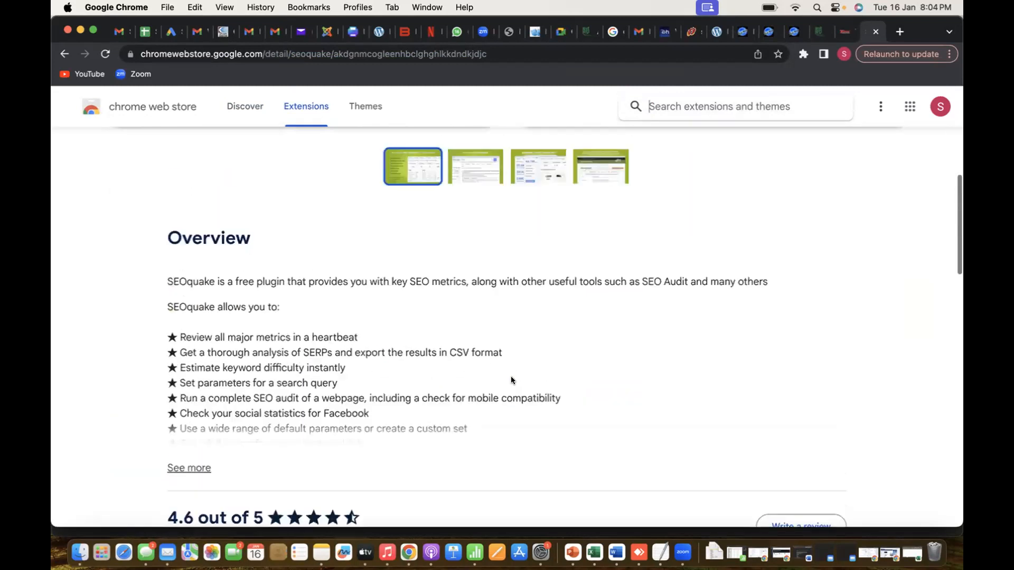
scroll(806, 175, "up", 8)
left_click(787, 165)
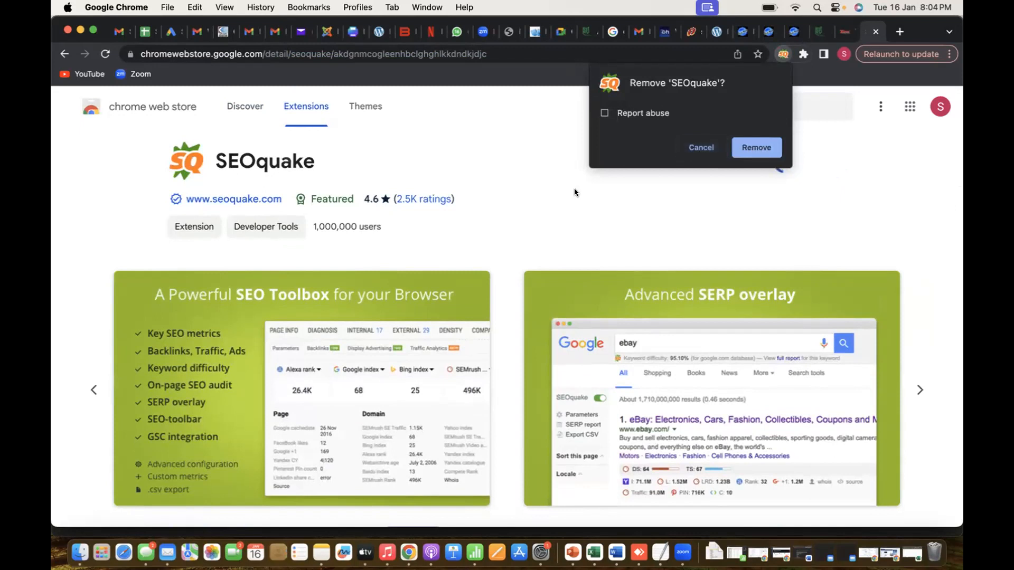
left_click(705, 147)
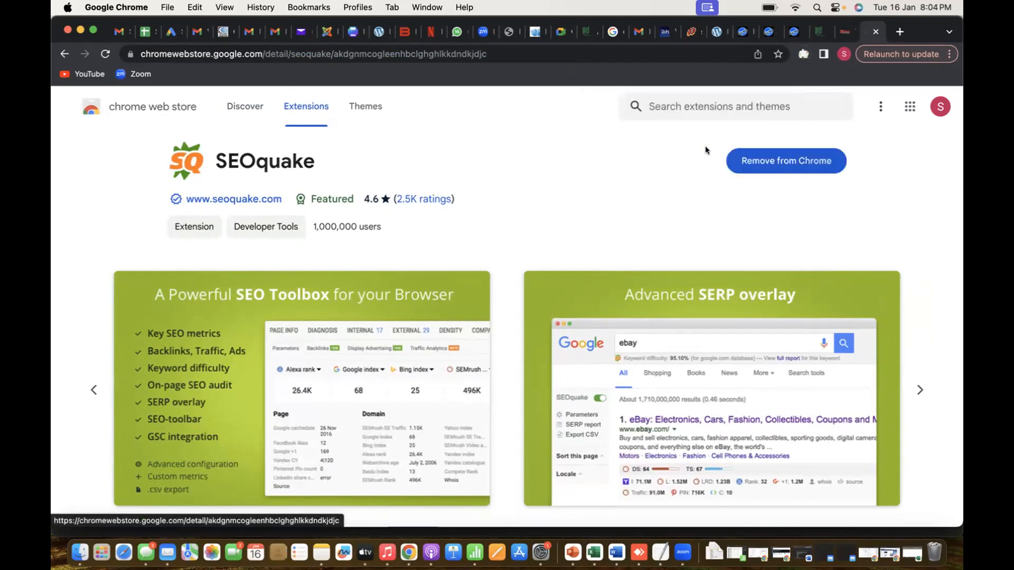
Run SEOquake on the railingwala.in home page and open its Diagnosis report
left_click(848, 32)
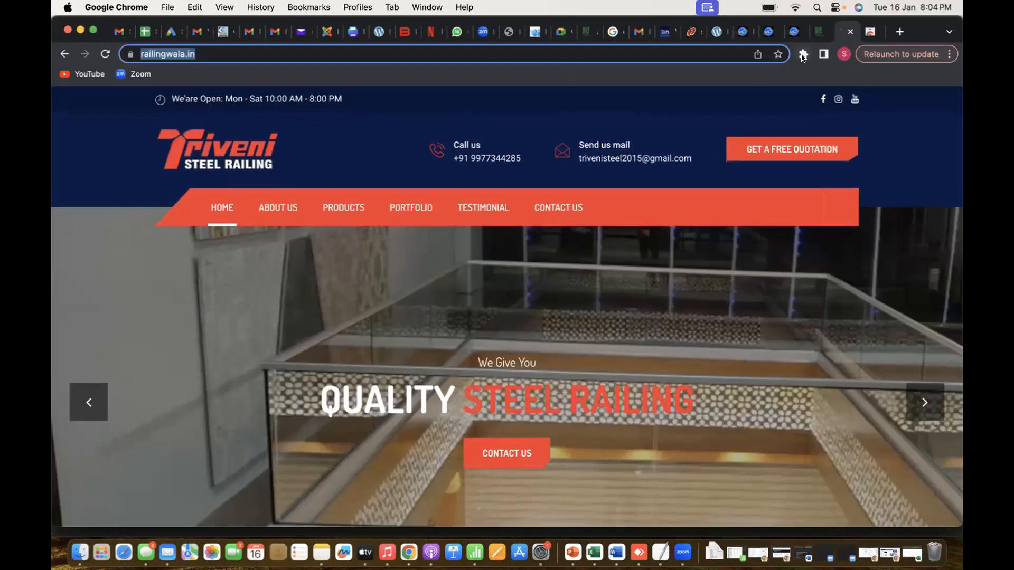
left_click(802, 54)
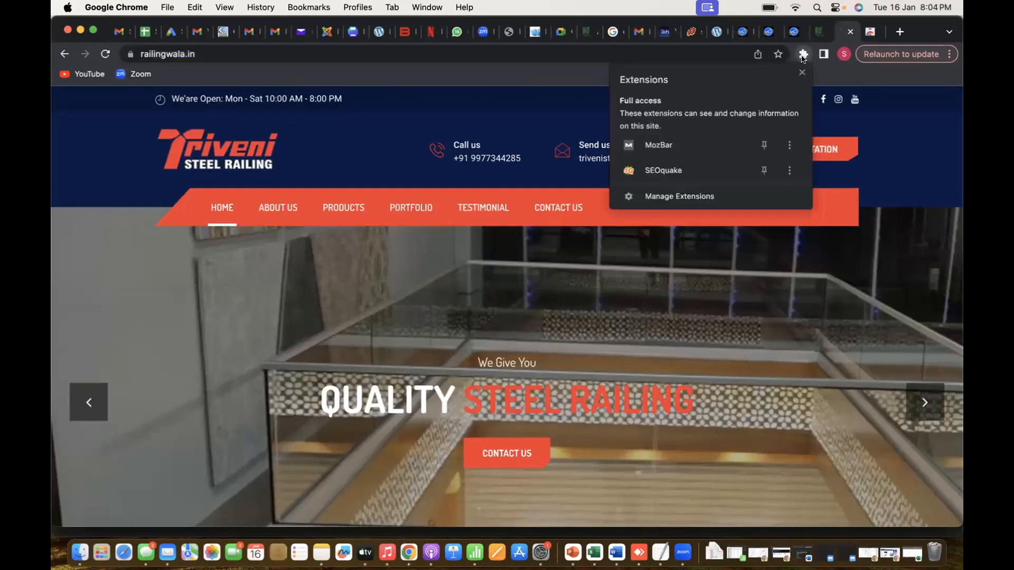
left_click(667, 171)
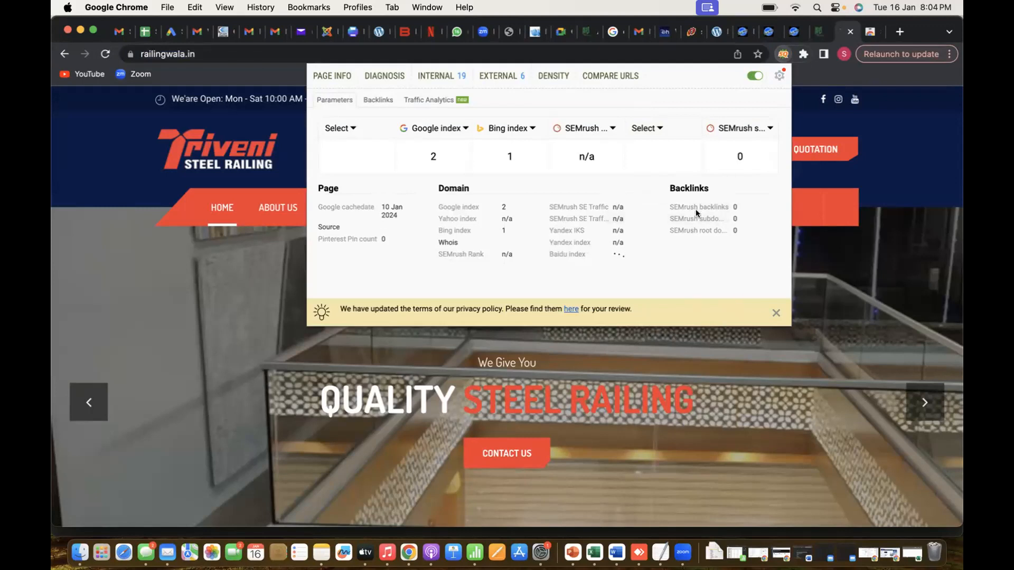
left_click(385, 76)
scroll(331, 335, "down", 1)
scroll(327, 338, "down", 2)
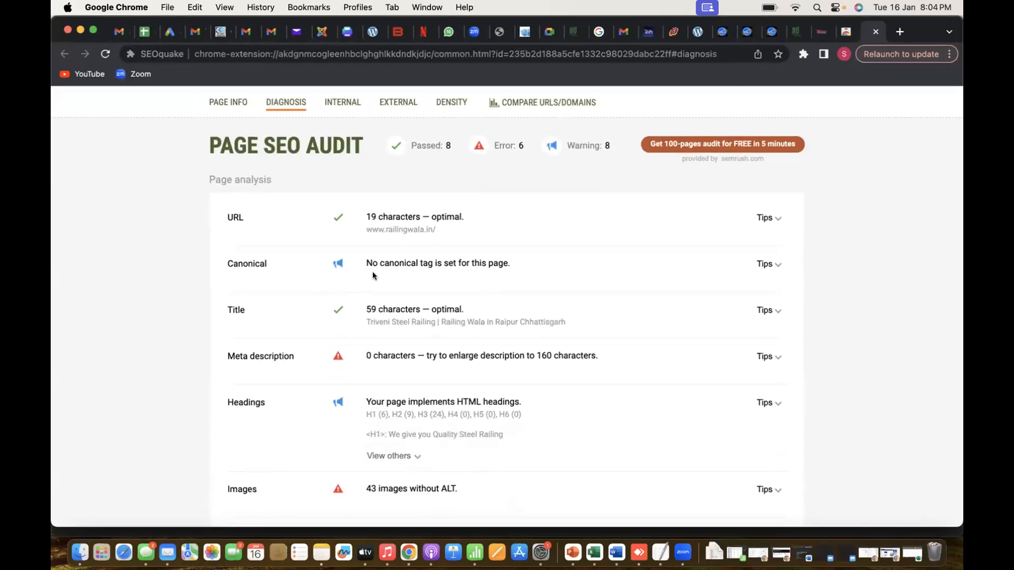
Compare the SEOquake diagnosis with the Excel audit factors, select cell E9 for Page1's Page Title, and return to the diagnosis in Chrome
key("super+Tab")
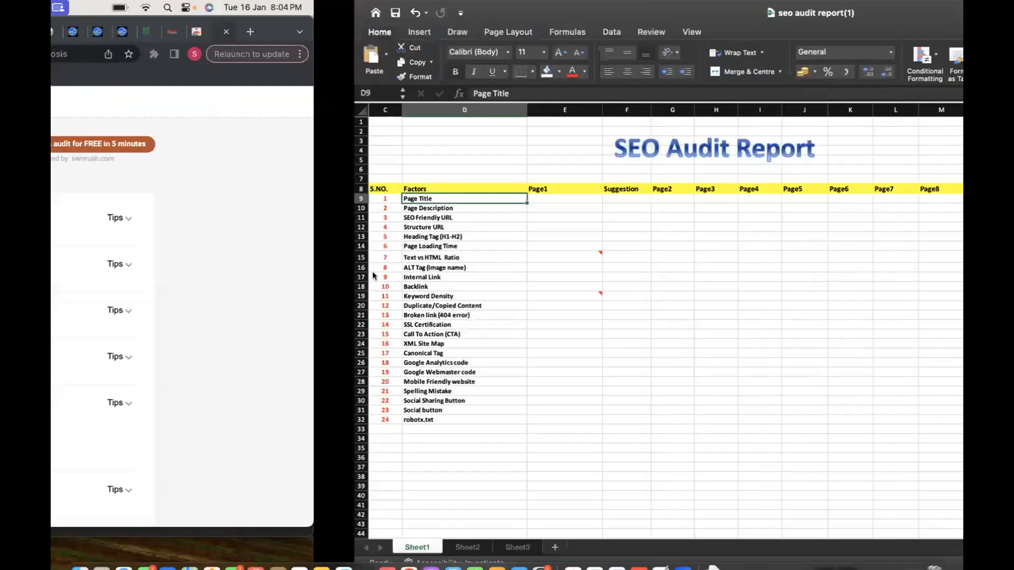
key("super+Tab")
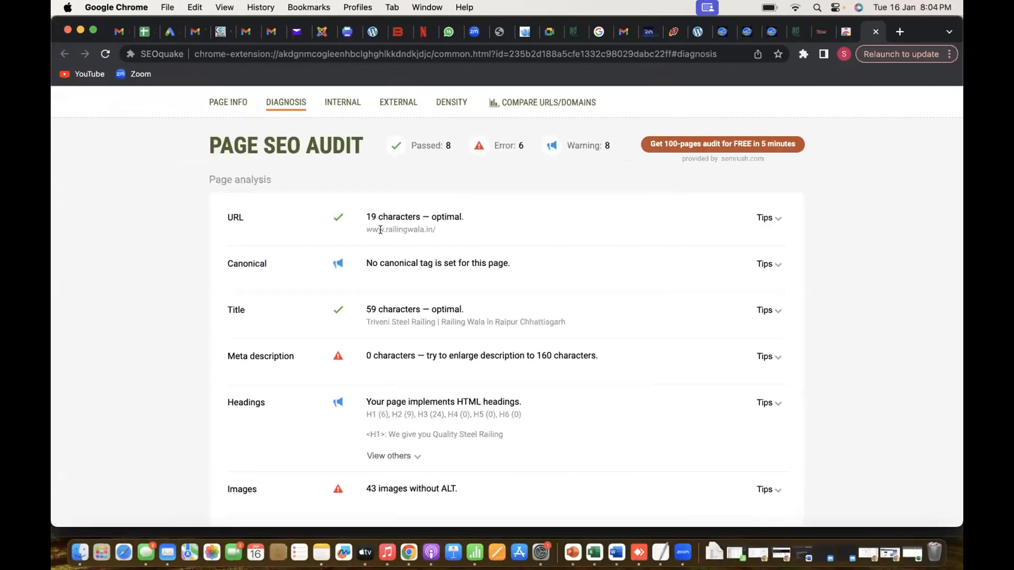
scroll(380, 230, "down", 1)
key("super+Tab")
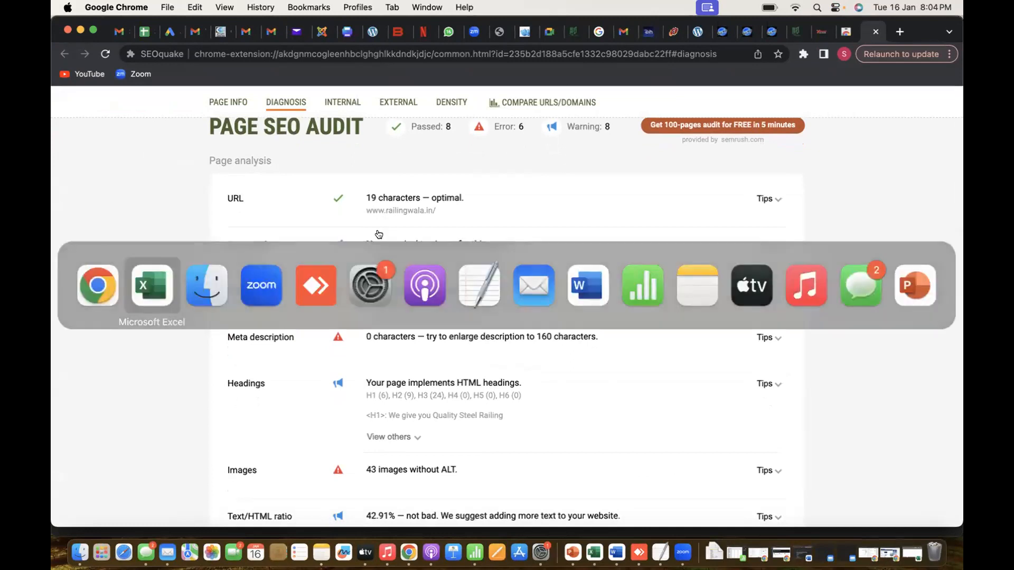
key("Right")
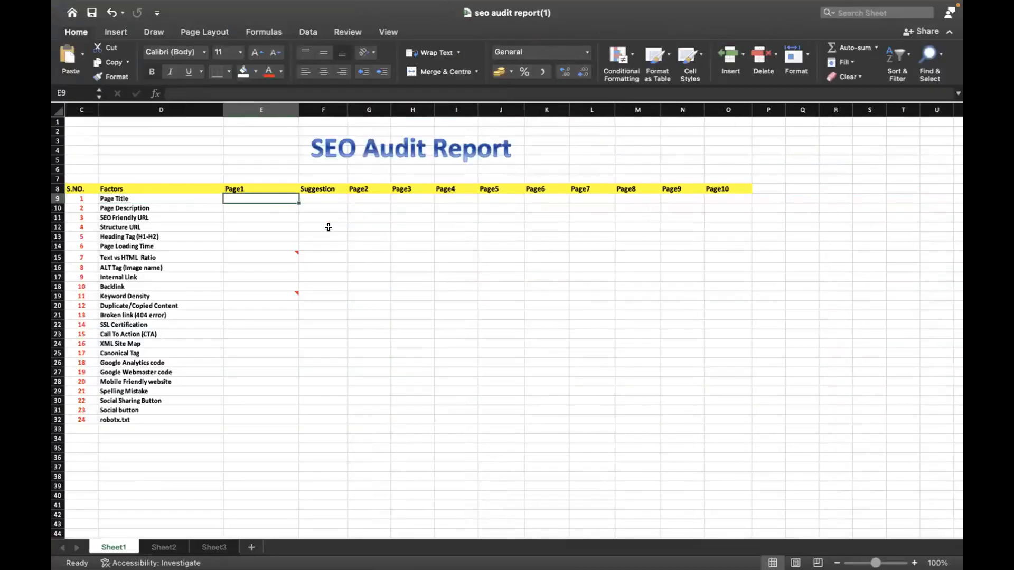
key("super+Tab")
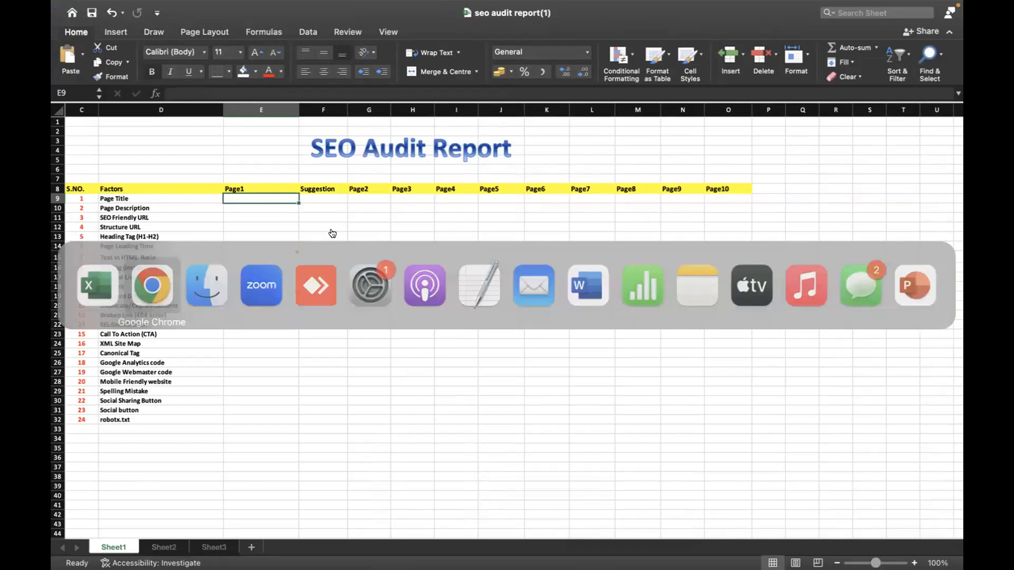
scroll(352, 290, "up", 2)
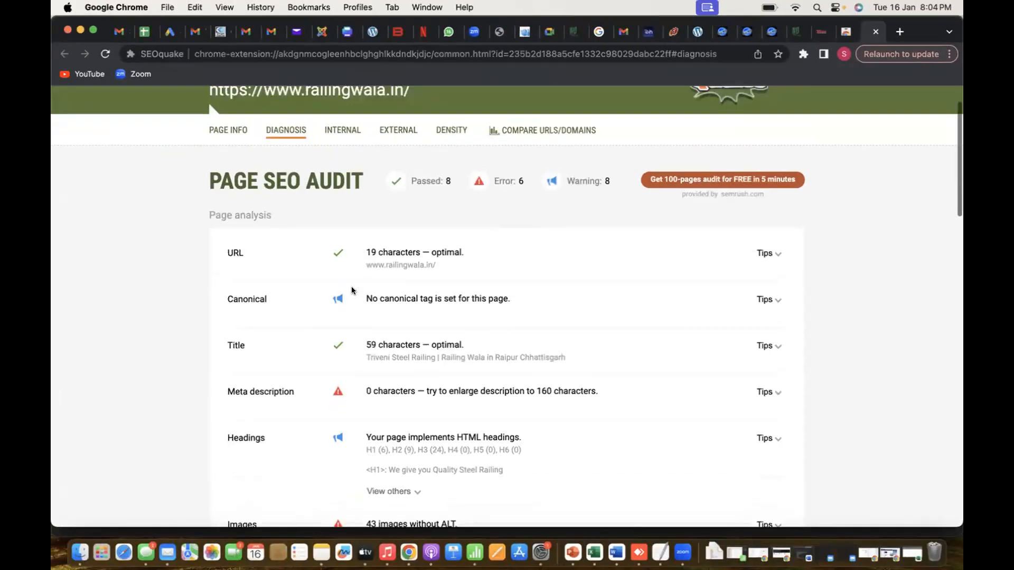
Return to the railingwala.in home page and look over its Products section, checking whether it is a separate page
scroll(405, 362, "up", 2)
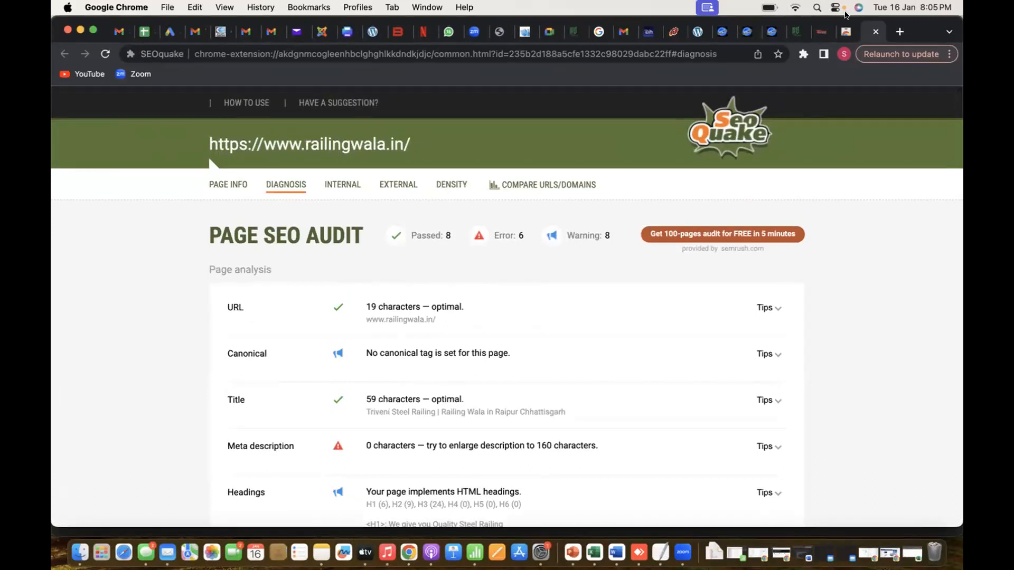
left_click(819, 30)
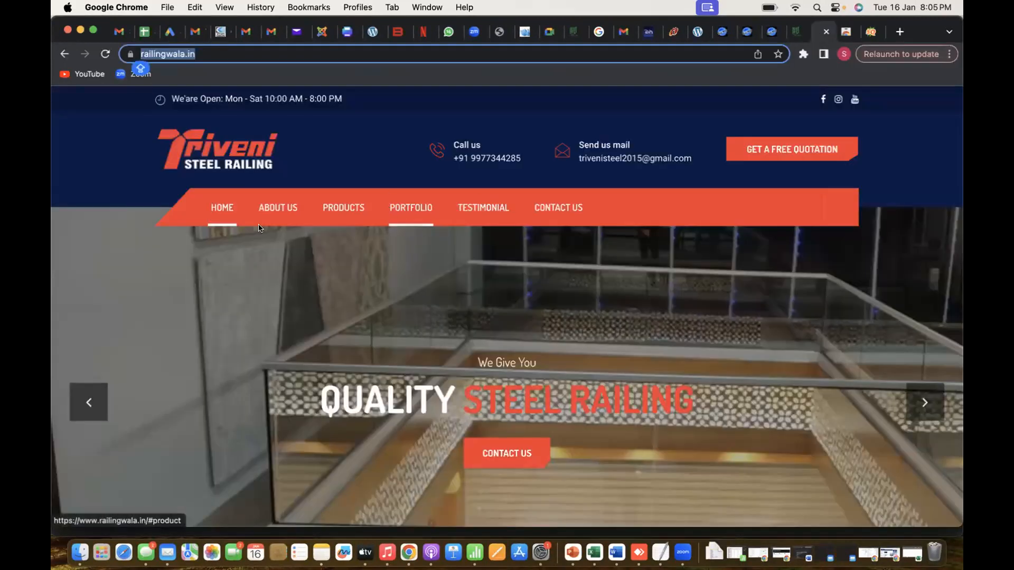
left_click(359, 206)
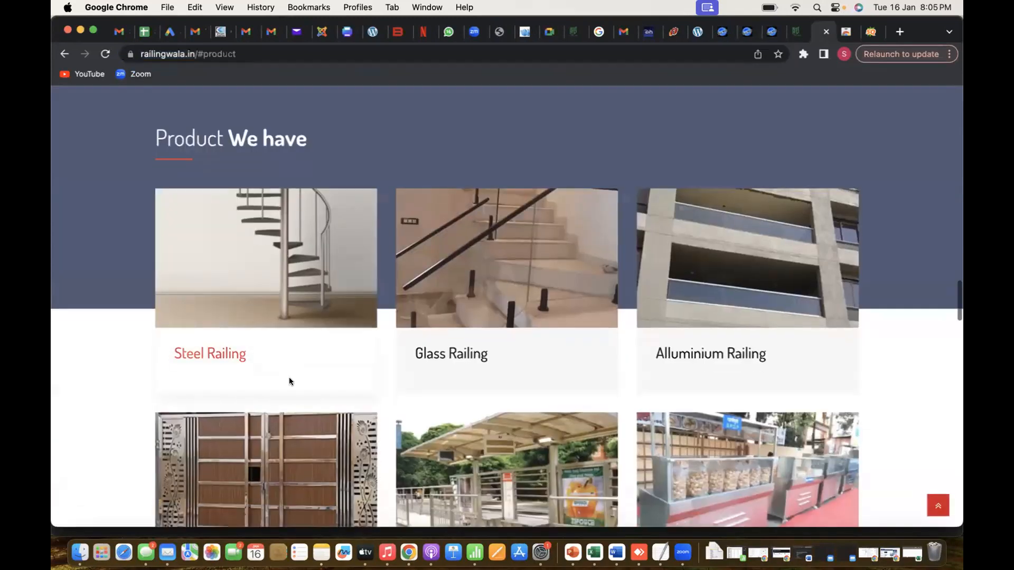
scroll(289, 377, "down", 10)
scroll(289, 381, "down", 5)
scroll(289, 377, "up", 15)
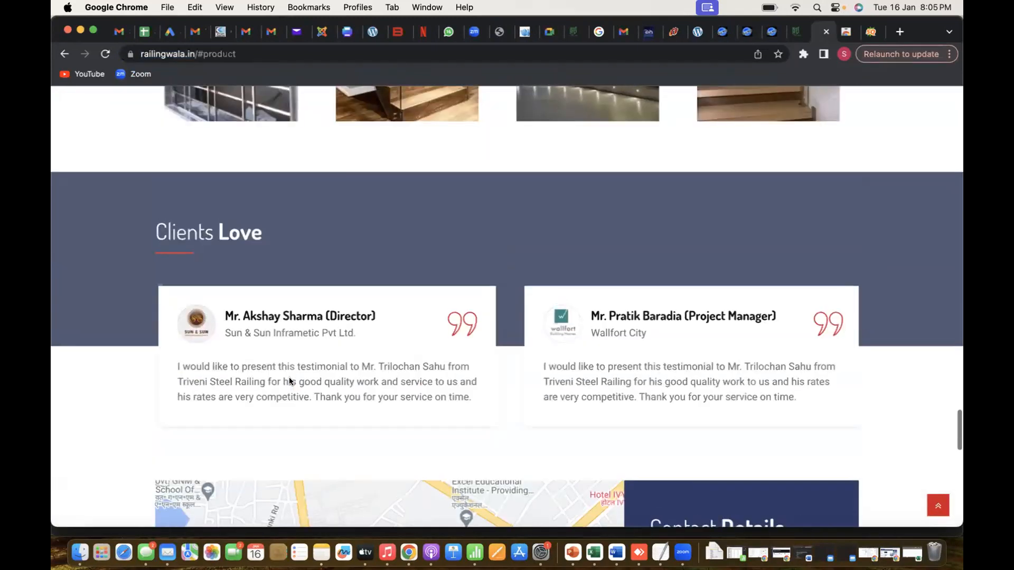
scroll(275, 353, "up", 15)
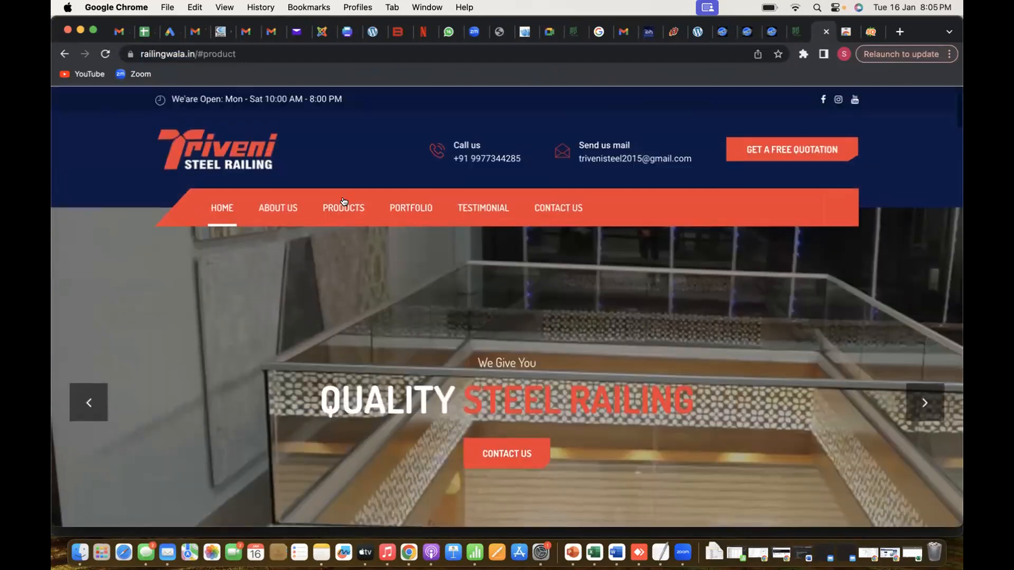
left_click(341, 200)
scroll(340, 214, "up", 15)
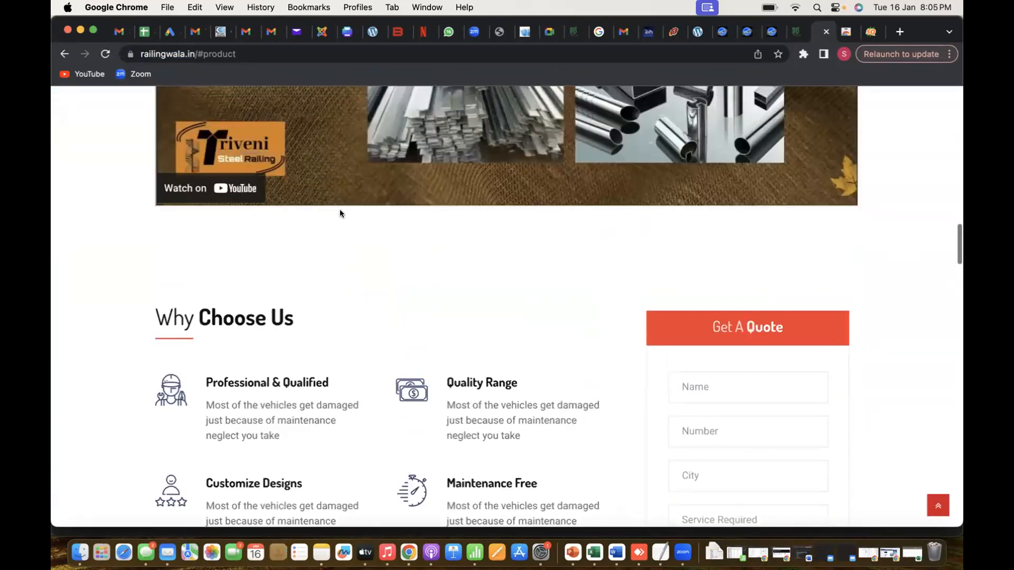
scroll(340, 210, "up", 8)
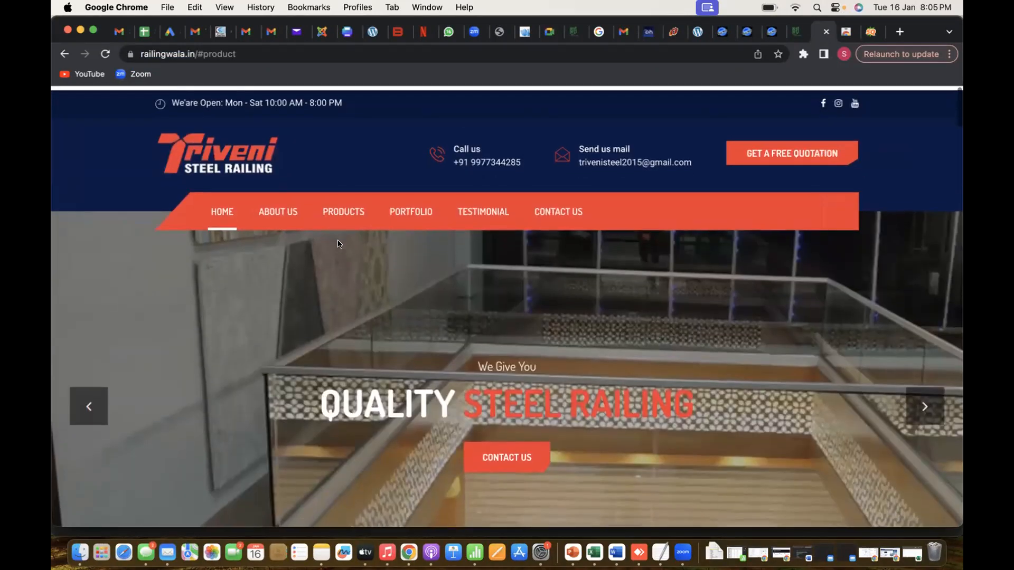
View the site's Portfolio section and look over the rest of the page down to the footer
left_click(398, 207)
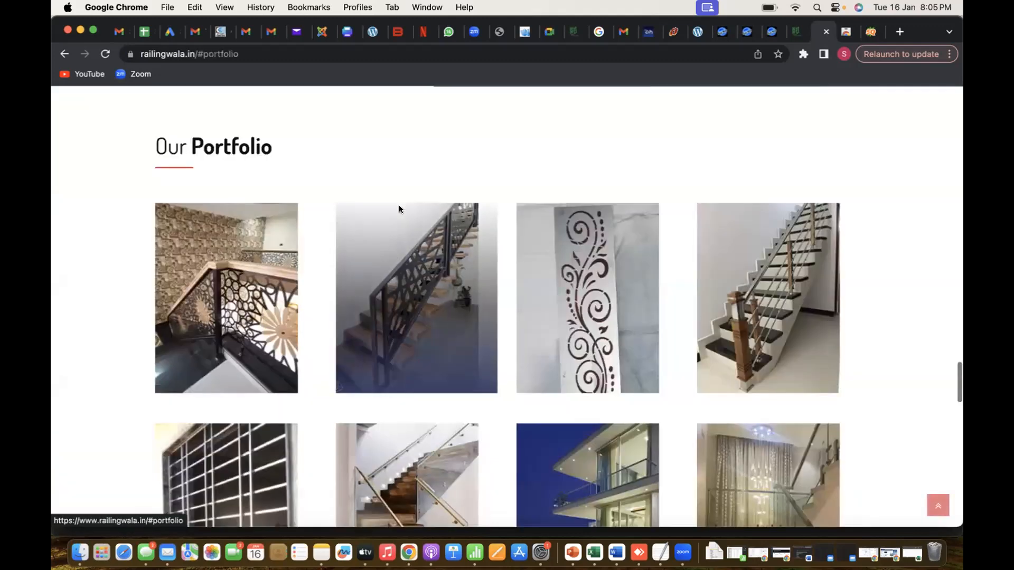
scroll(353, 460, "down", 15)
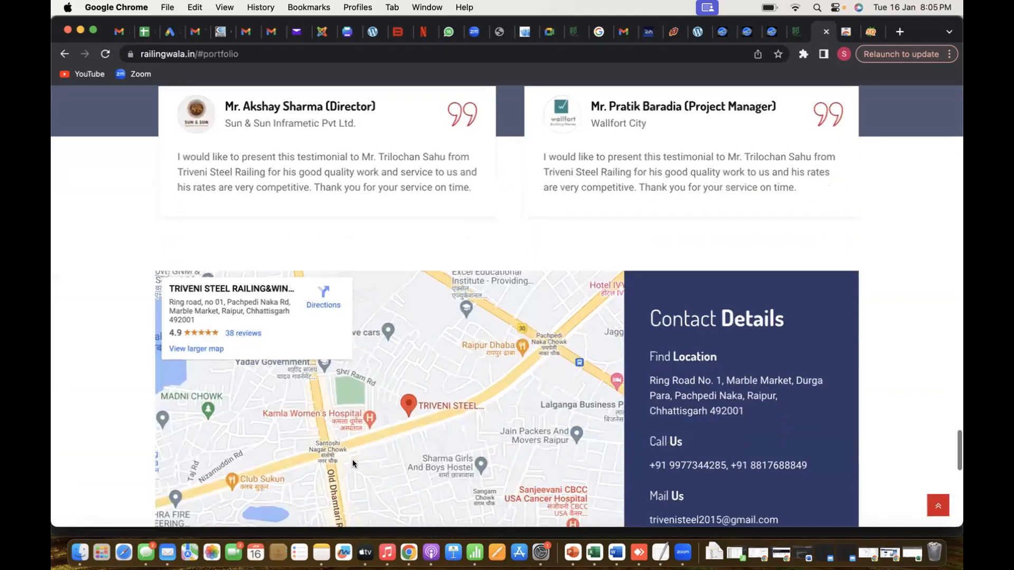
scroll(352, 460, "down", 5)
scroll(353, 460, "up", 15)
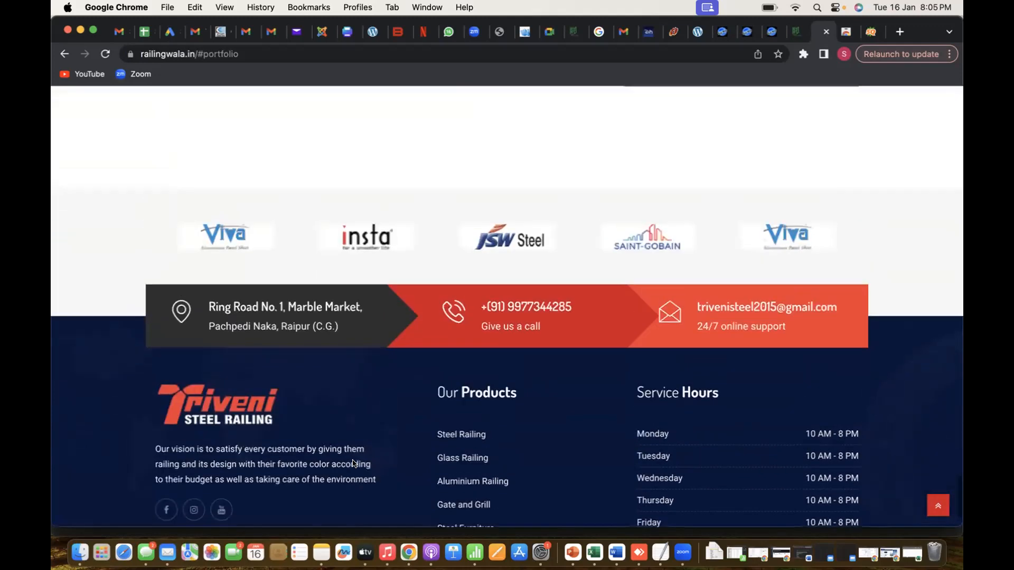
scroll(353, 464, "up", 10)
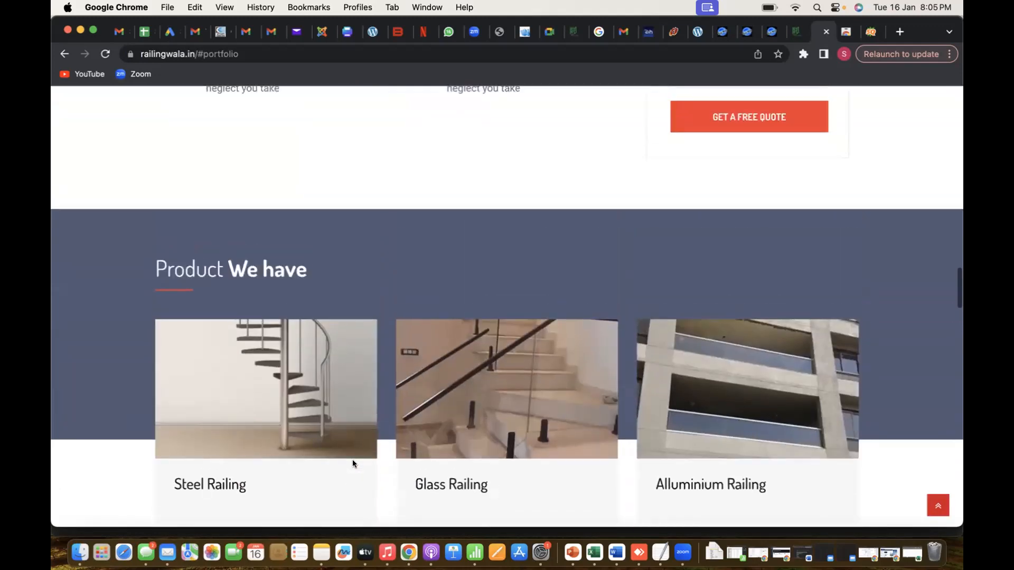
scroll(353, 461, "up", 10)
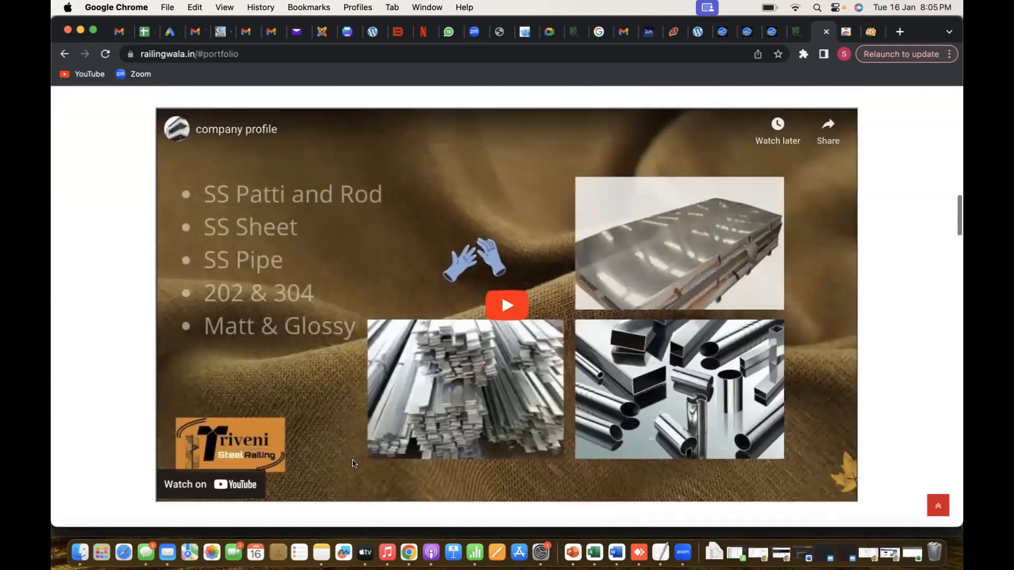
scroll(353, 460, "up", 10)
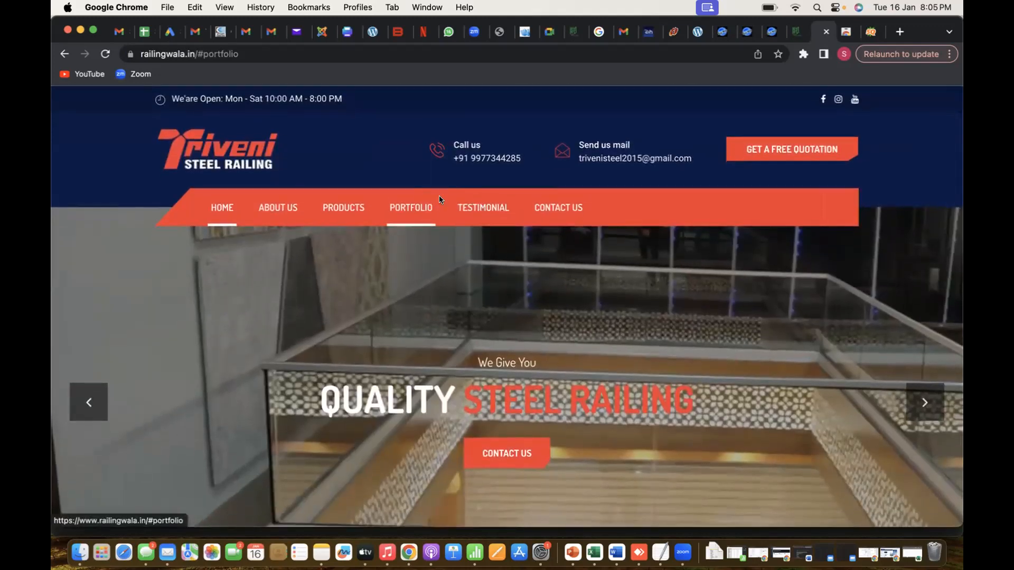
Check where the Testimonial, Products and About Us navigation links lead within the home page
left_click(466, 206)
scroll(465, 204, "up", 8)
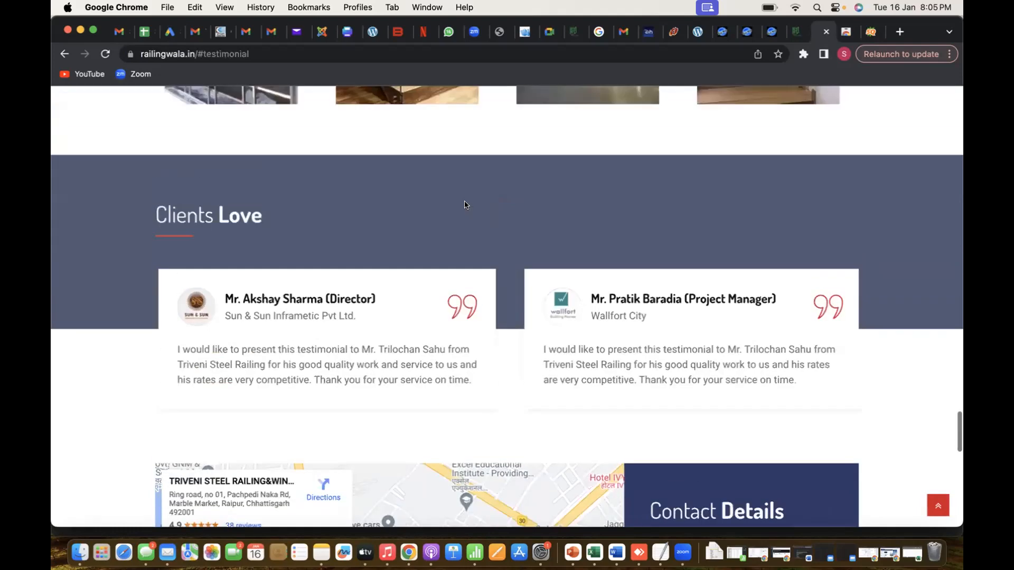
scroll(464, 205, "up", 10)
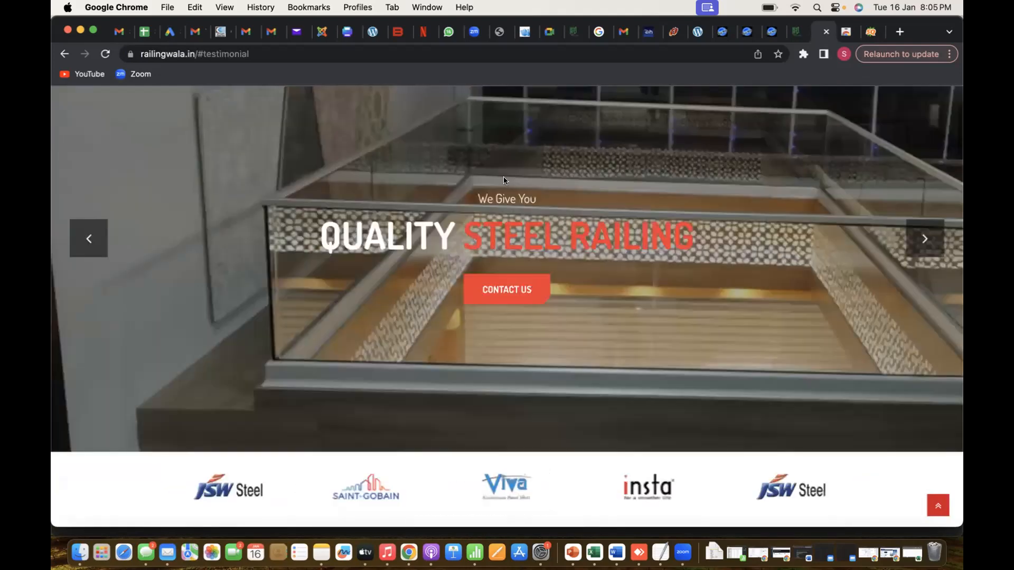
left_click(340, 206)
scroll(338, 208, "up", 10)
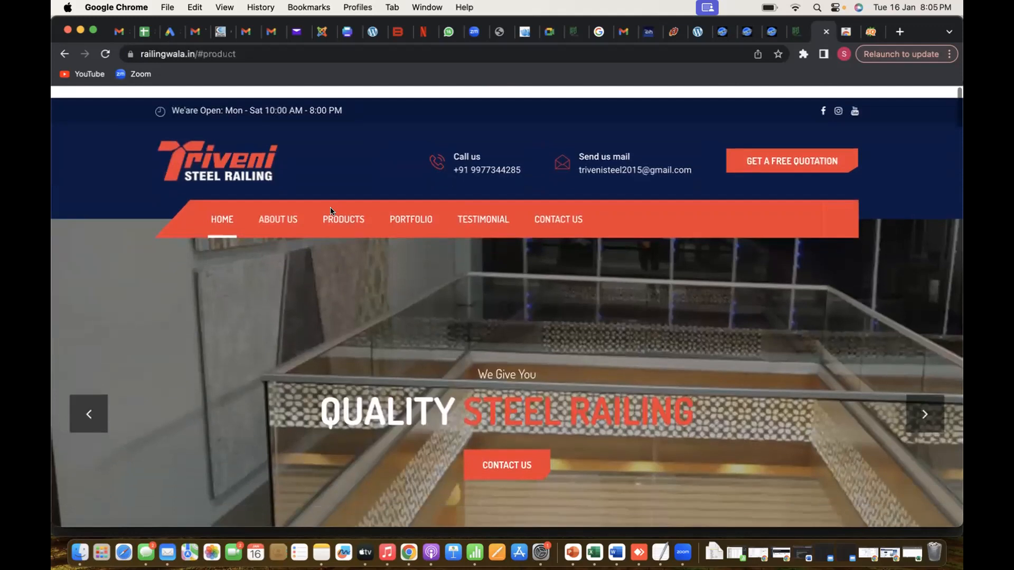
left_click(269, 207)
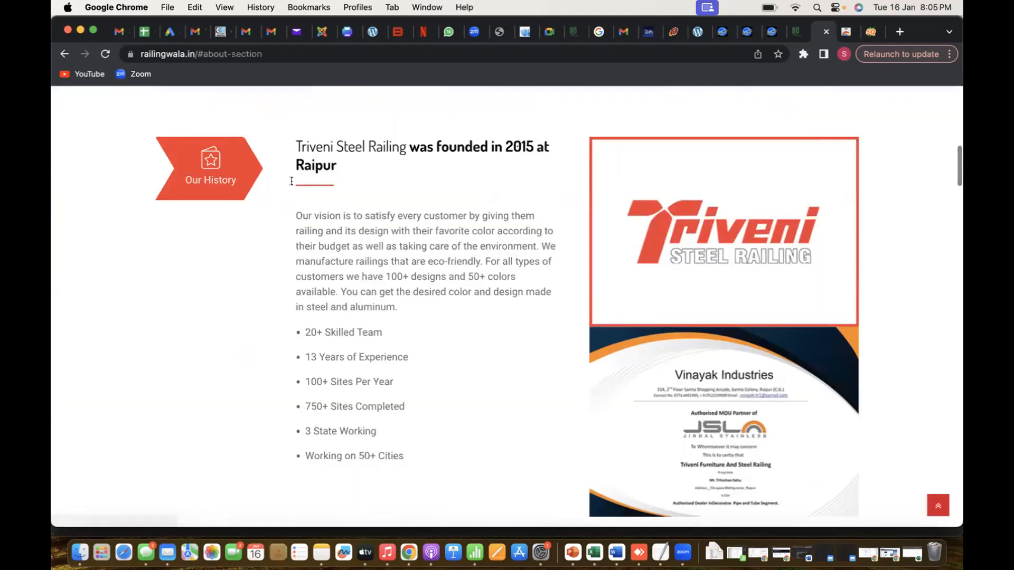
scroll(332, 214, "up", 8)
left_click(333, 217)
scroll(326, 275, "down", 15)
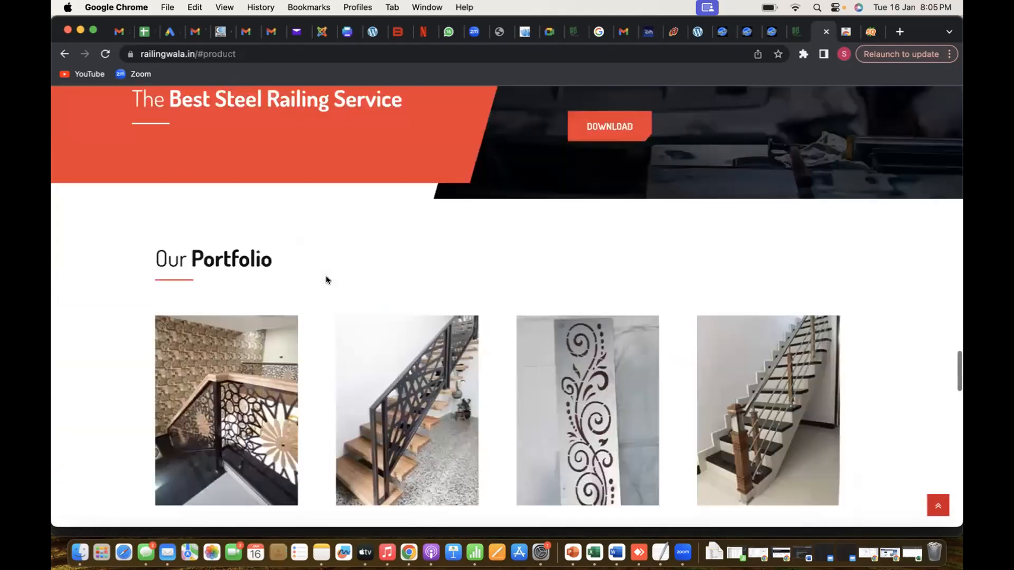
scroll(329, 275, "up", 15)
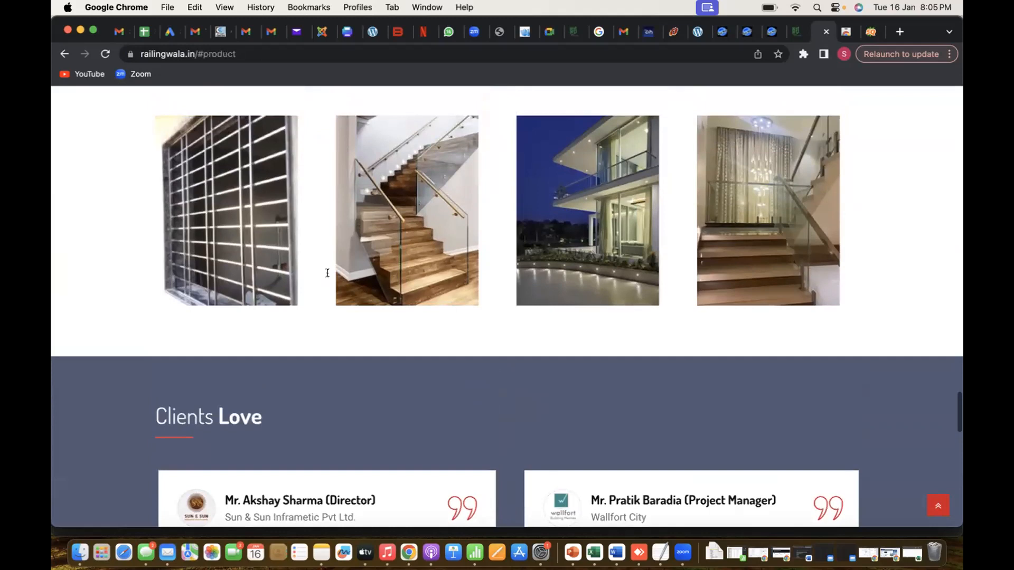
scroll(327, 275, "up", 10)
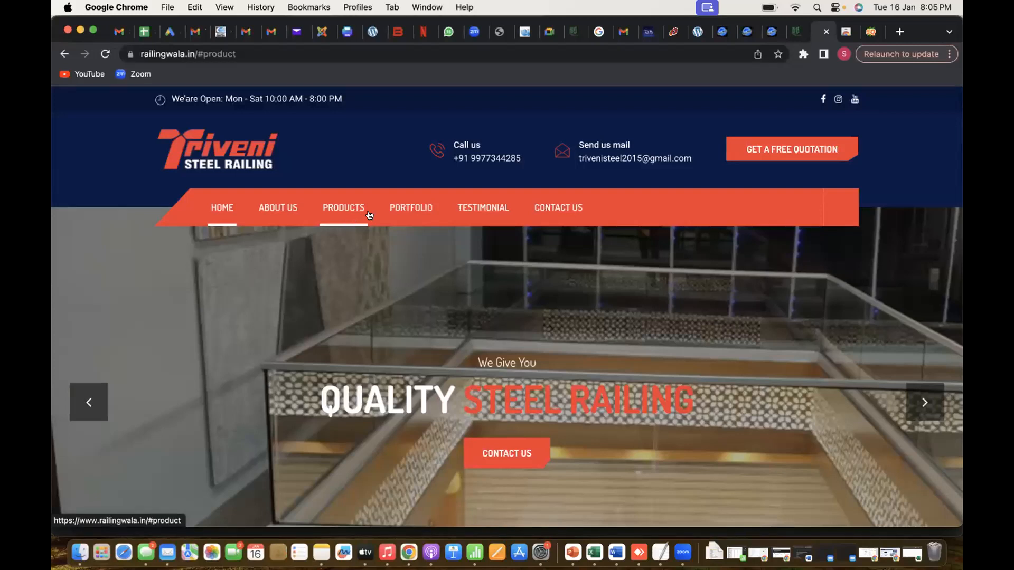
Revisit the Products section and examine how it connects to the surrounding sections of the same page
left_click(340, 207)
scroll(338, 203, "up", 20)
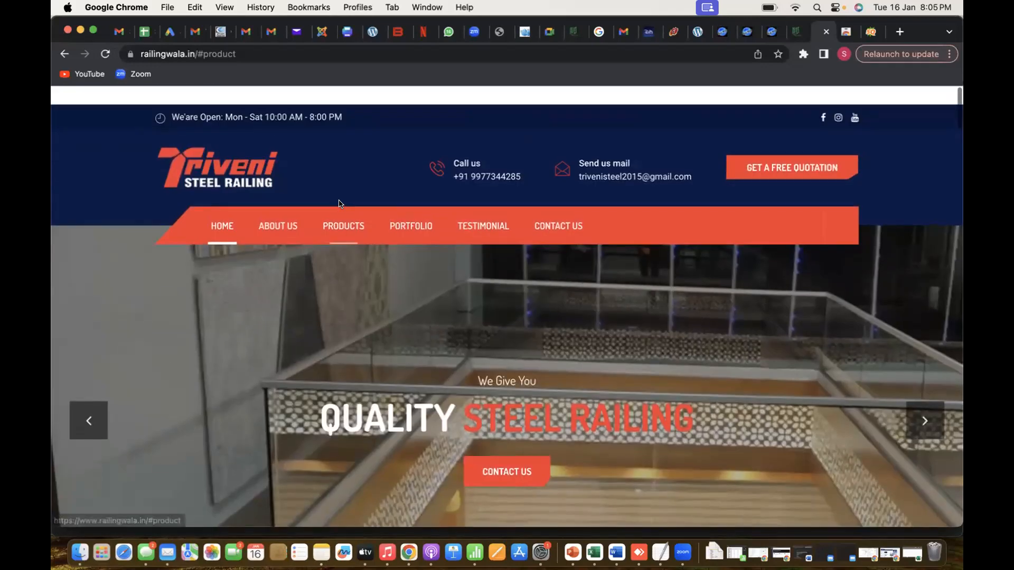
left_click(344, 224)
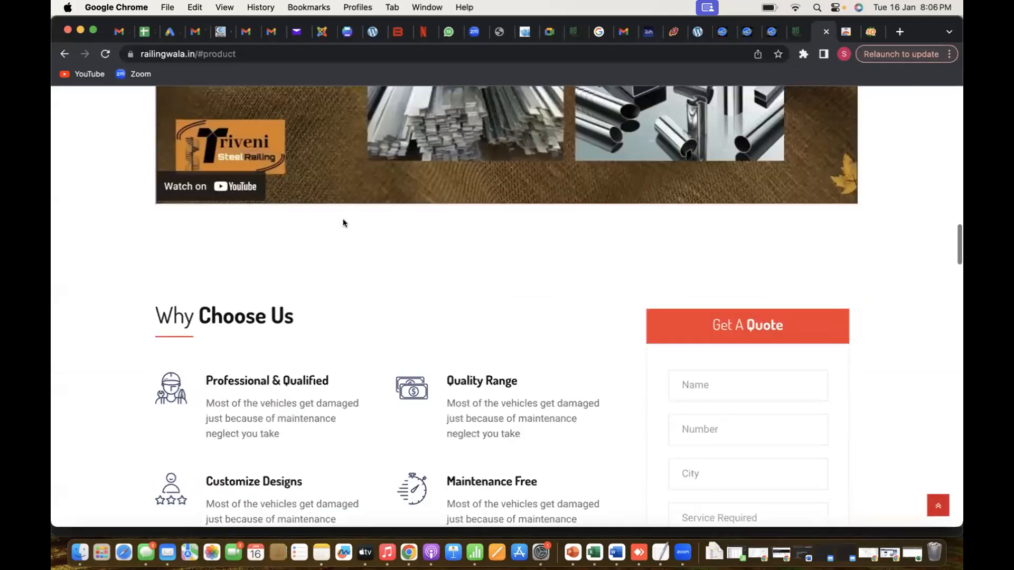
scroll(343, 218, "down", 8)
scroll(343, 219, "up", 20)
scroll(302, 448, "down", 10)
scroll(302, 449, "up", 4)
scroll(305, 443, "down", 4)
scroll(305, 443, "down", 10)
scroll(306, 443, "up", 7)
scroll(305, 443, "up", 12)
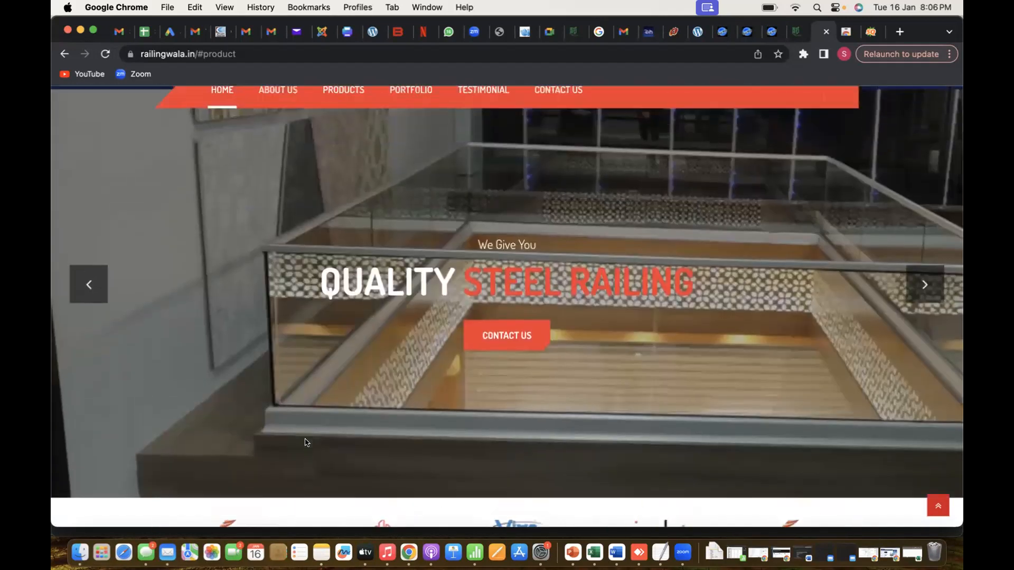
scroll(305, 443, "up", 2)
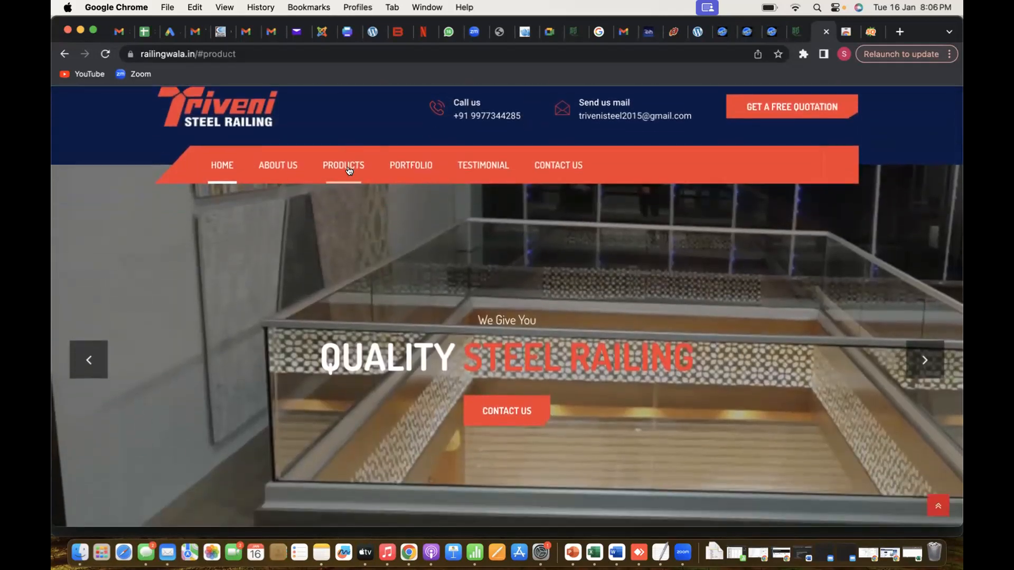
Compare the destinations of the Products and About Us navigation links on the single-page site
left_click(348, 170)
scroll(350, 166, "up", 8)
scroll(332, 292, "up", 15)
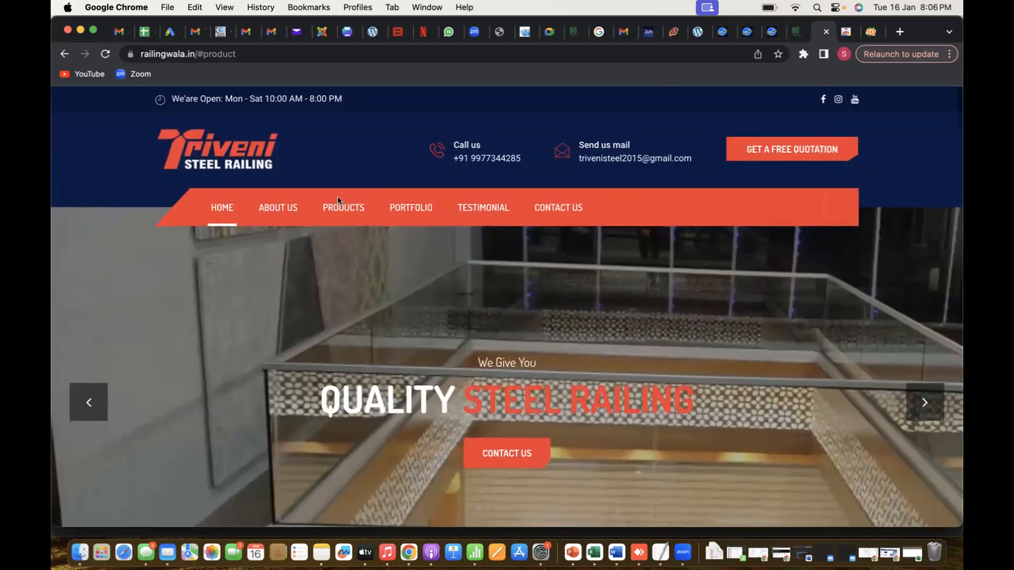
left_click(284, 209)
scroll(284, 209, "up", 6)
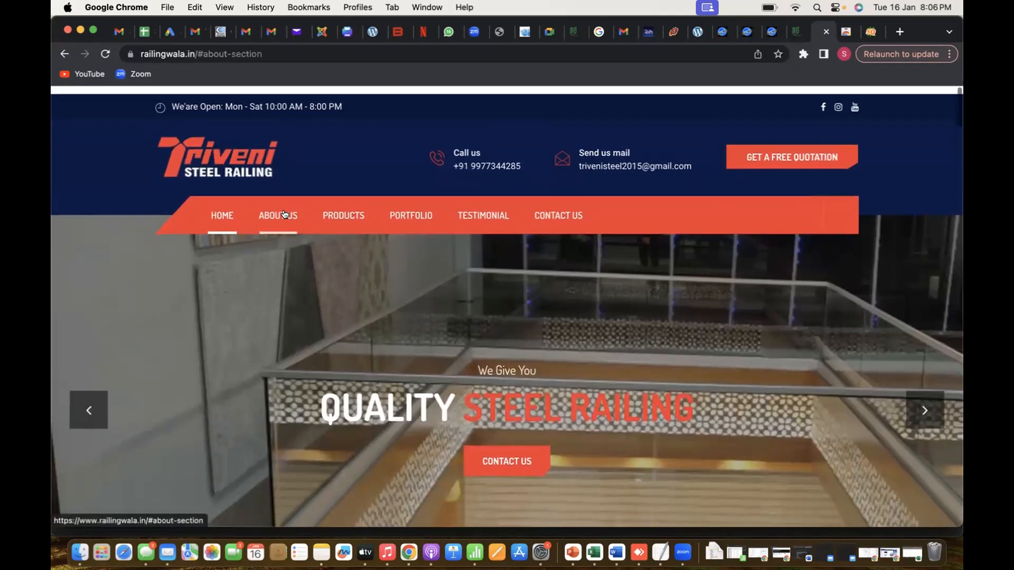
left_click(341, 202)
scroll(340, 201, "up", 8)
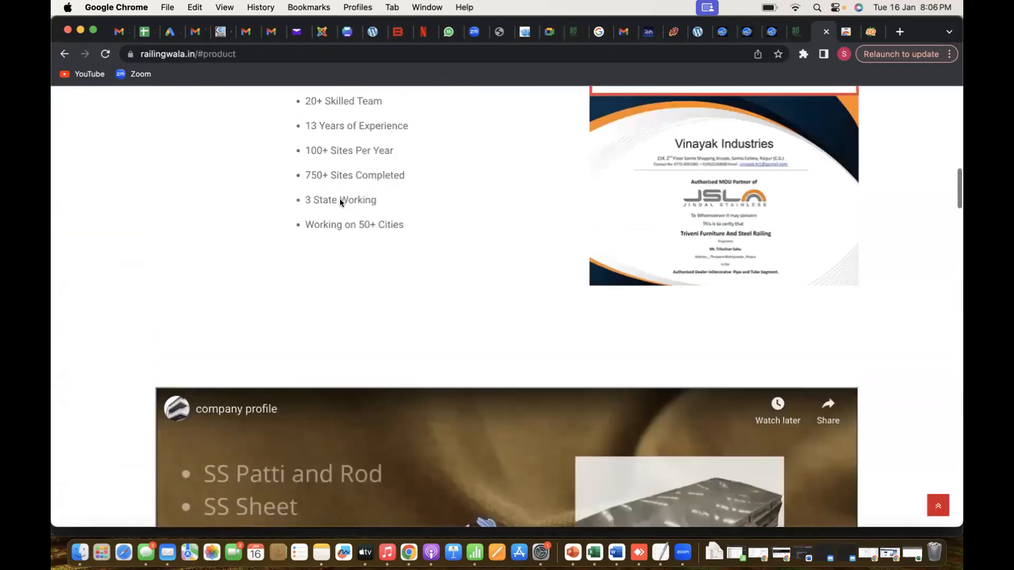
scroll(340, 199, "up", 10)
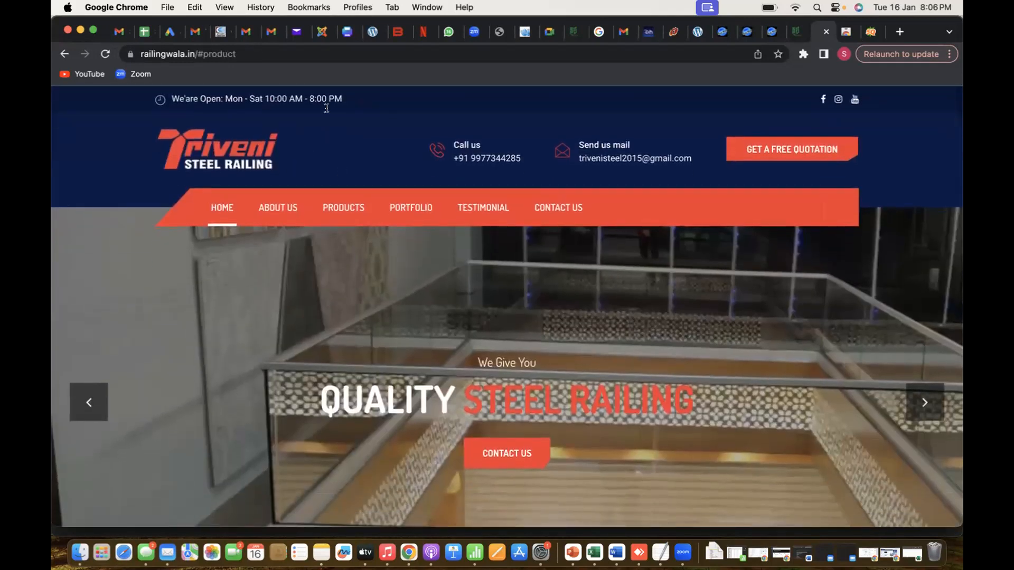
Examine the page address that the Products link produces, reopening the section to compare it
left_click(285, 49)
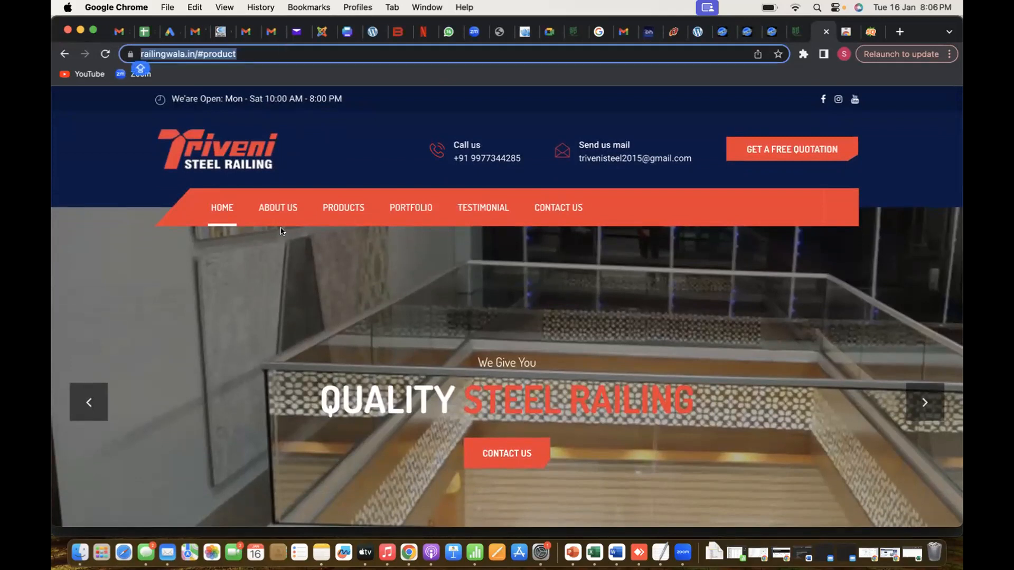
left_click(348, 199)
scroll(347, 198, "up", 15)
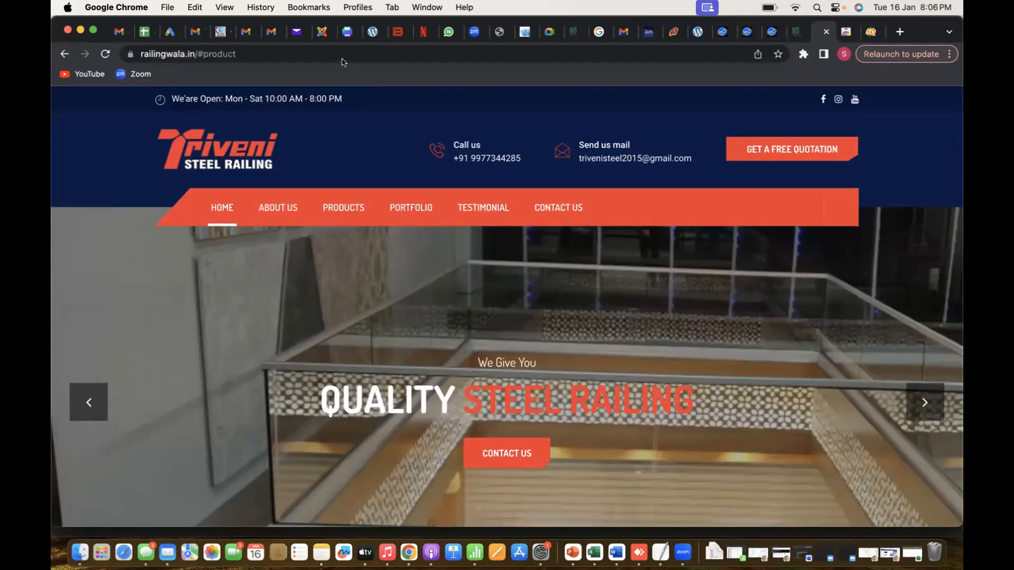
left_click(546, 55)
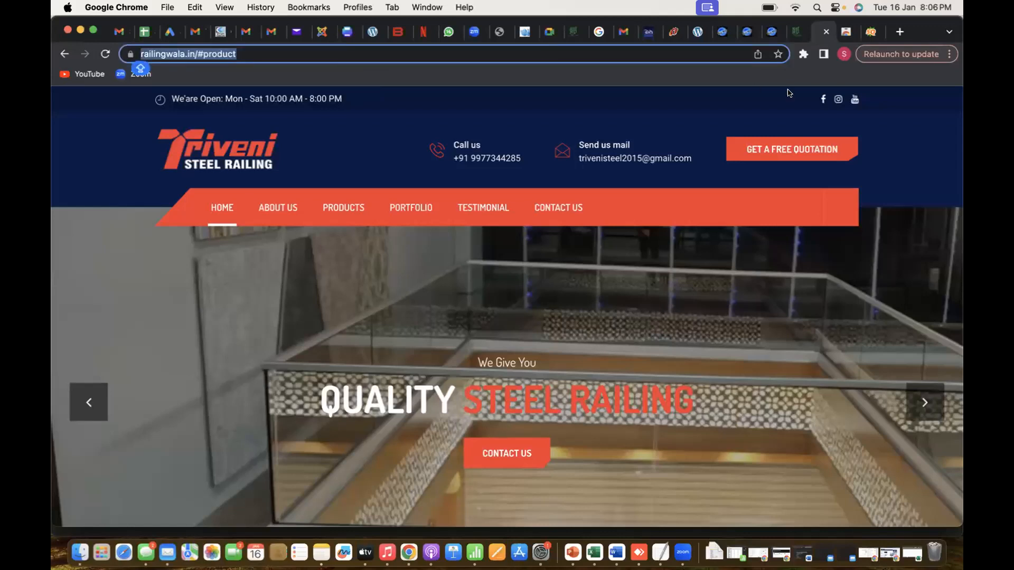
Run the SEOquake diagnosis on the railingwala.in/#product page and review its page analysis
left_click(804, 55)
left_click(681, 170)
left_click(875, 33)
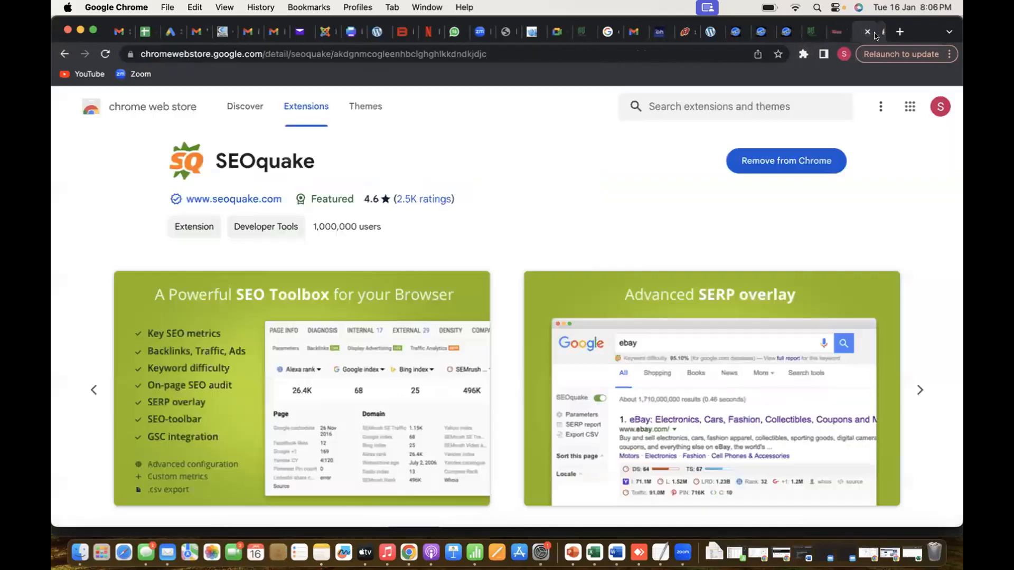
left_click(845, 32)
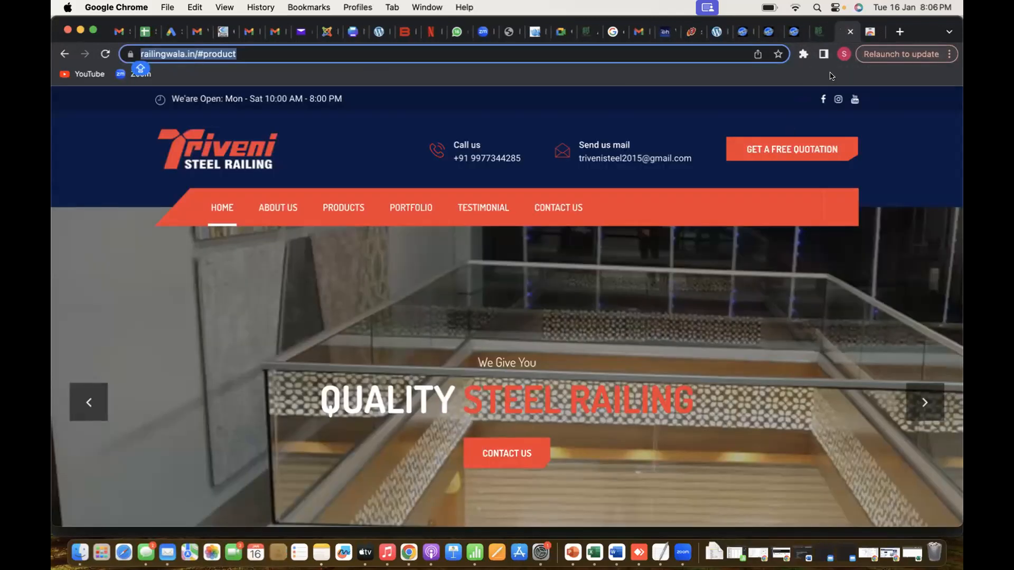
left_click(802, 55)
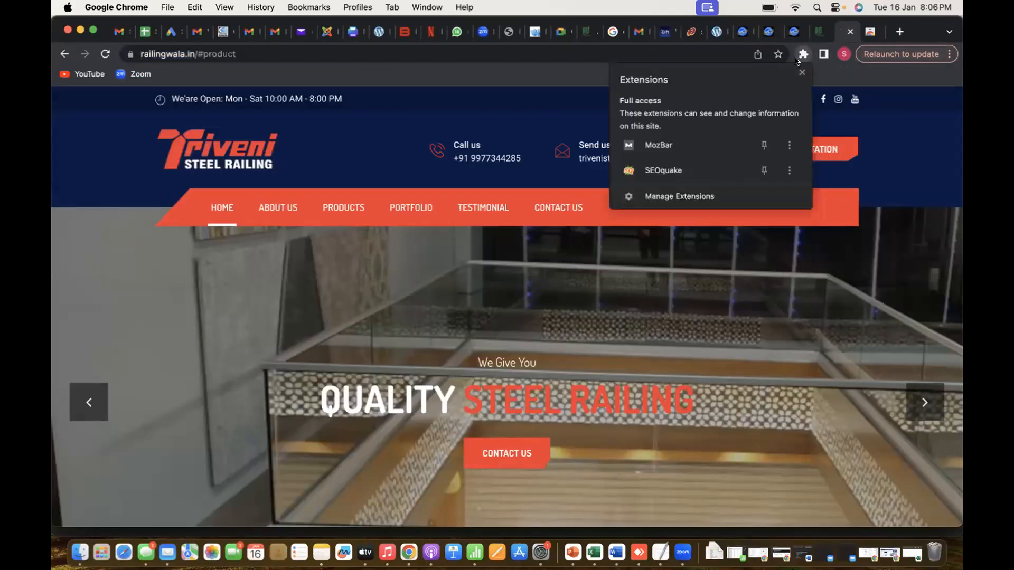
left_click(656, 169)
left_click(379, 77)
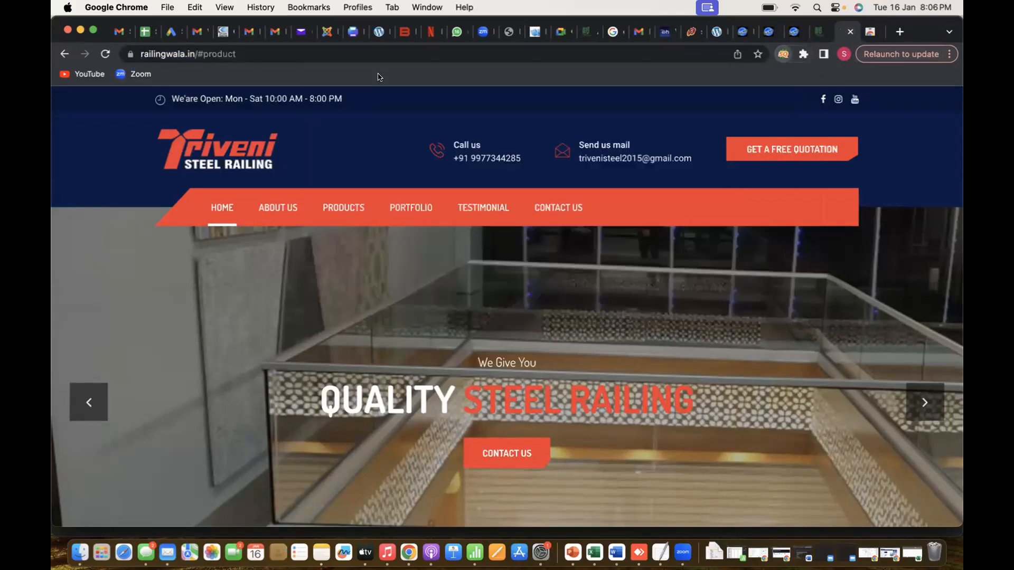
scroll(348, 387, "down", 3)
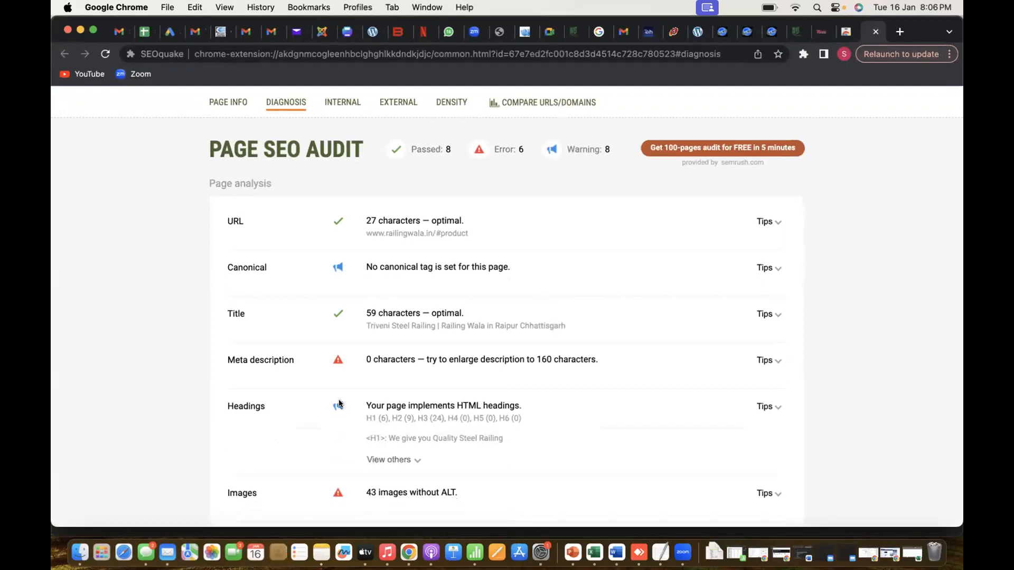
Switch to the Excel audit sheet and record Yes for Page1's Page Title, with the suggestion "Long tail keyword is used"
key("super+Tab")
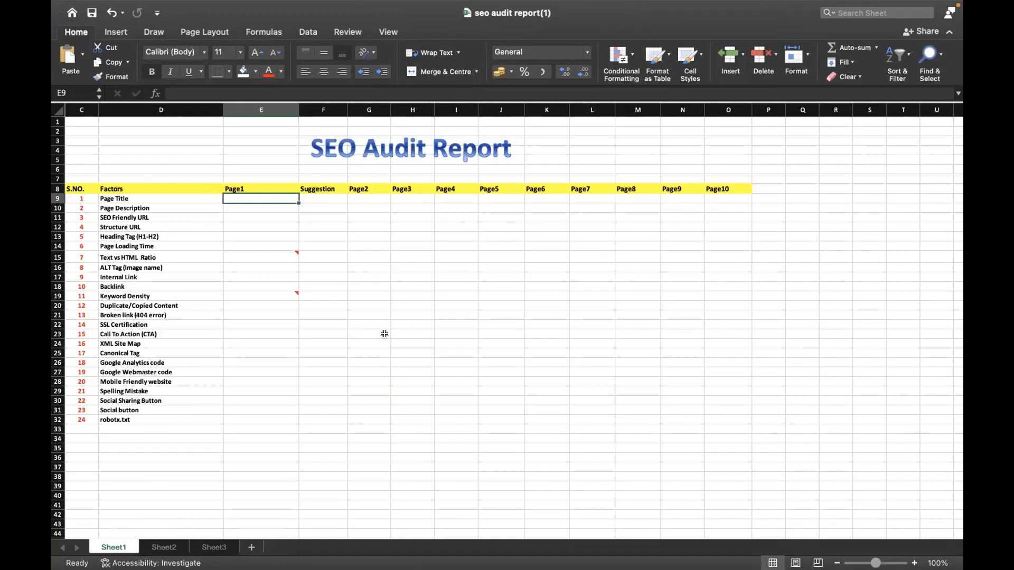
type("Yes")
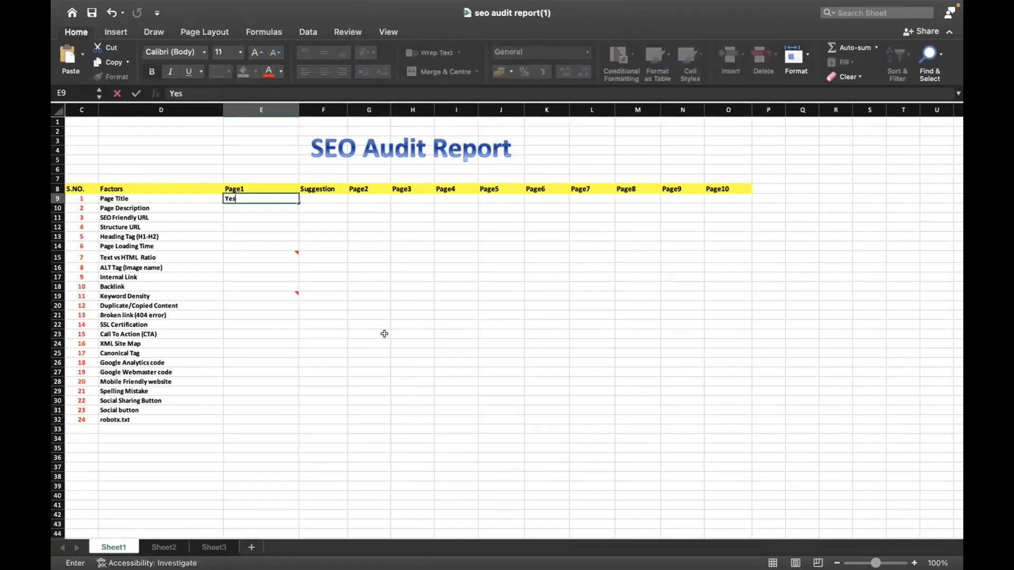
key("Tab")
key("super+Tab")
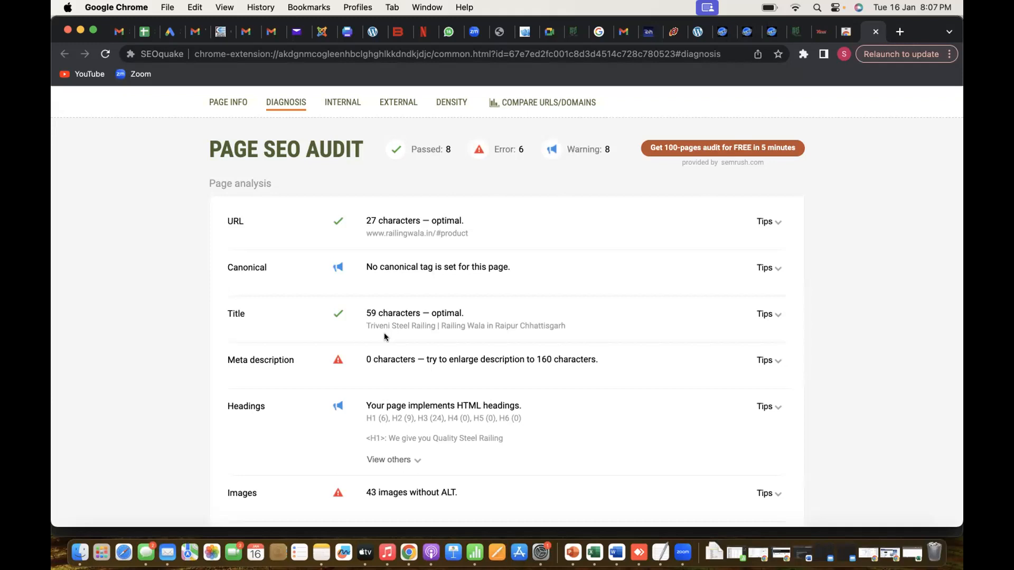
key("ctrl+Right")
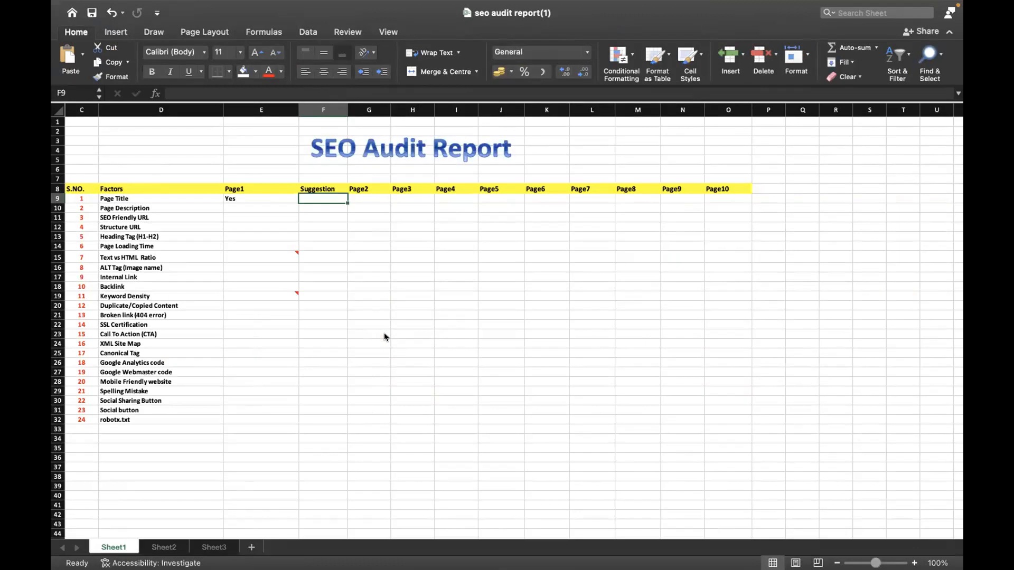
type("Long")
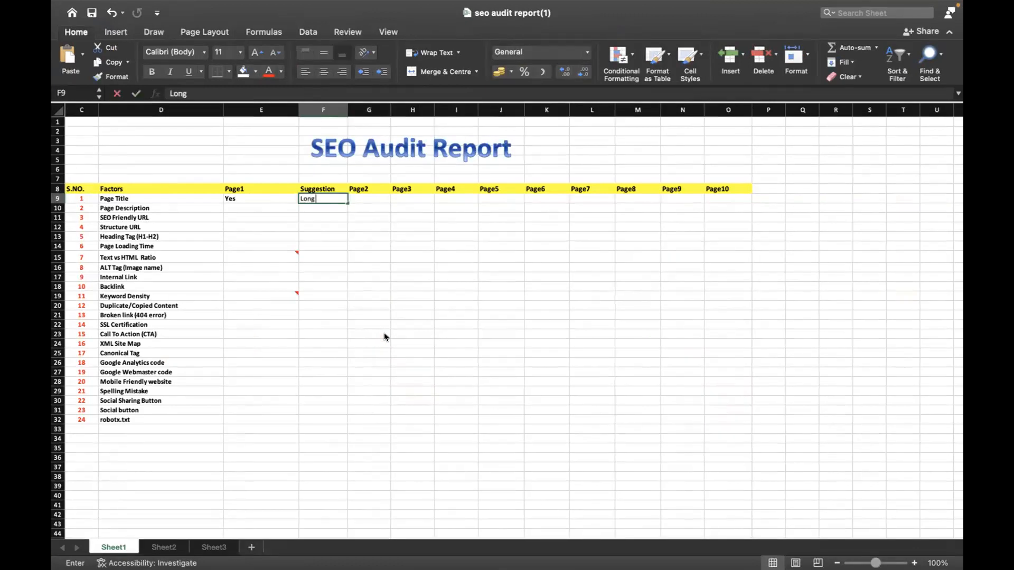
type(" tail keywo")
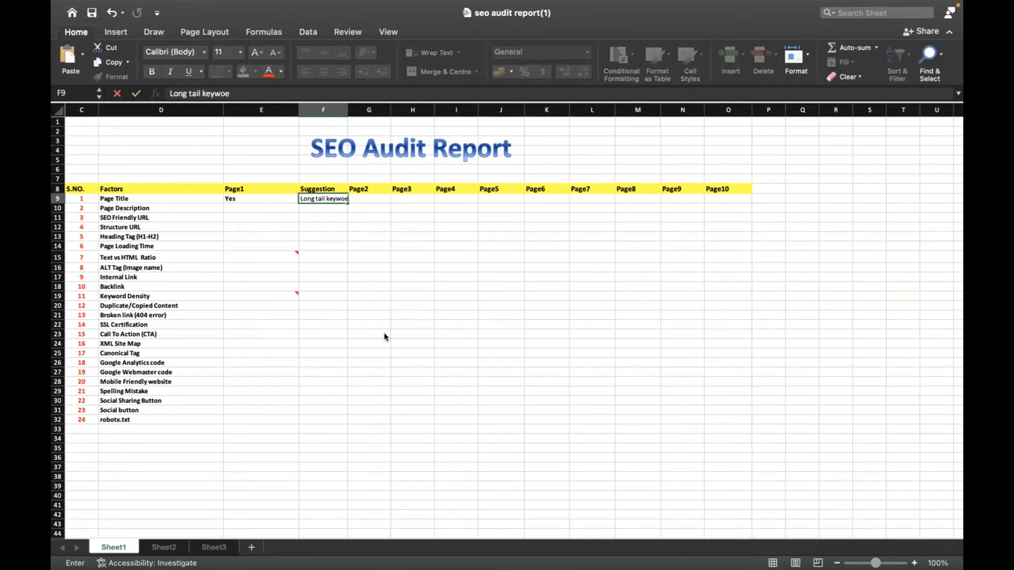
type("rd is used")
key("Return")
Check the meta description in the SEOquake report, then record No for Page Description with the suggestion "Description must be included"
key("Left")
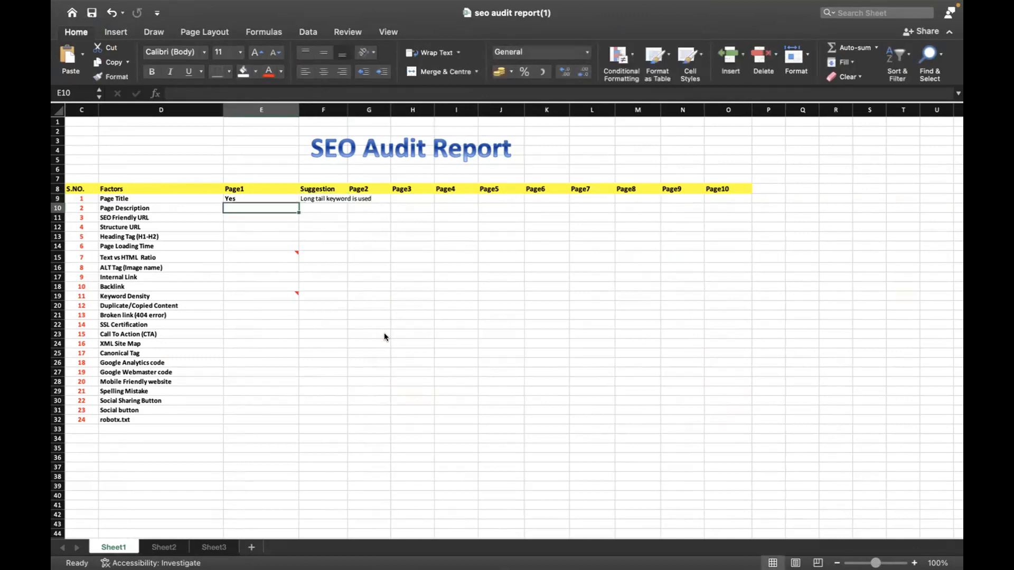
key("ctrl+Left")
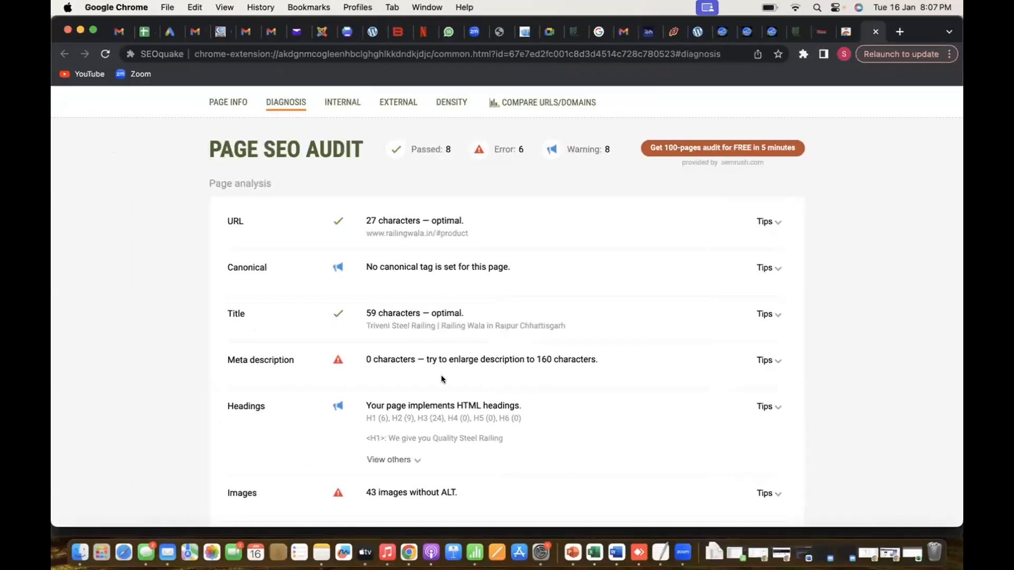
scroll(442, 379, "down", 1)
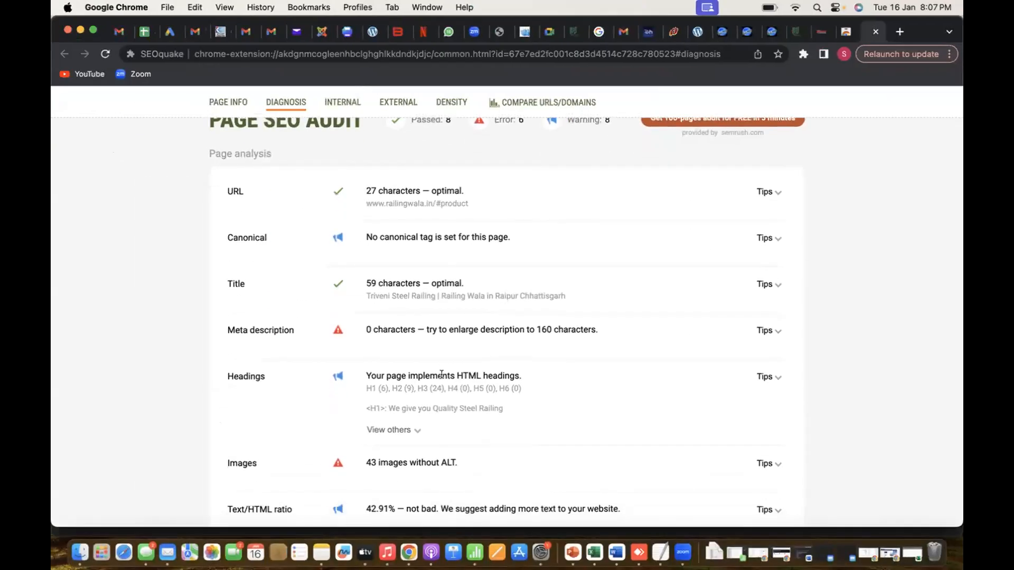
key("ctrl+Right")
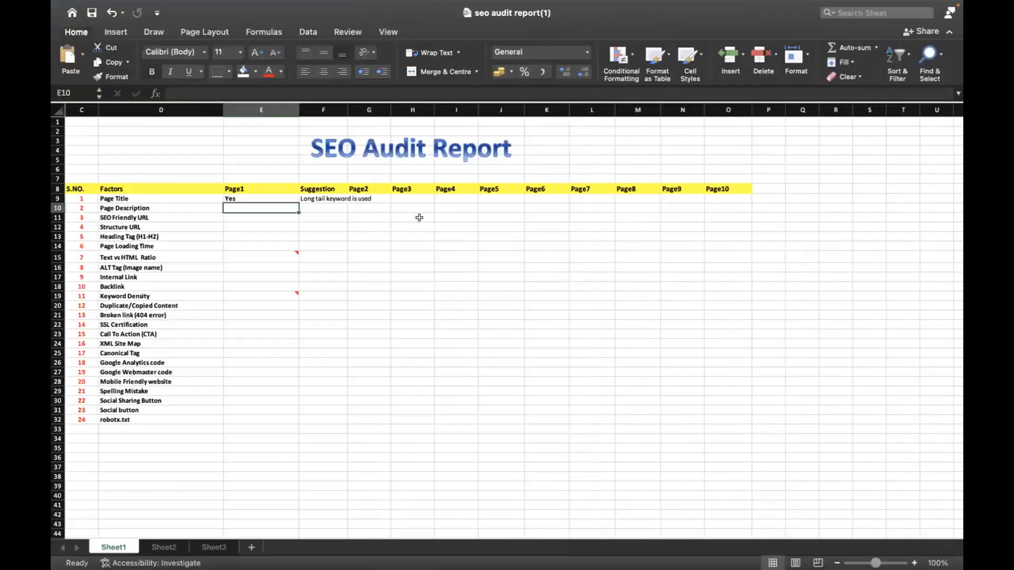
type("No")
key("Tab")
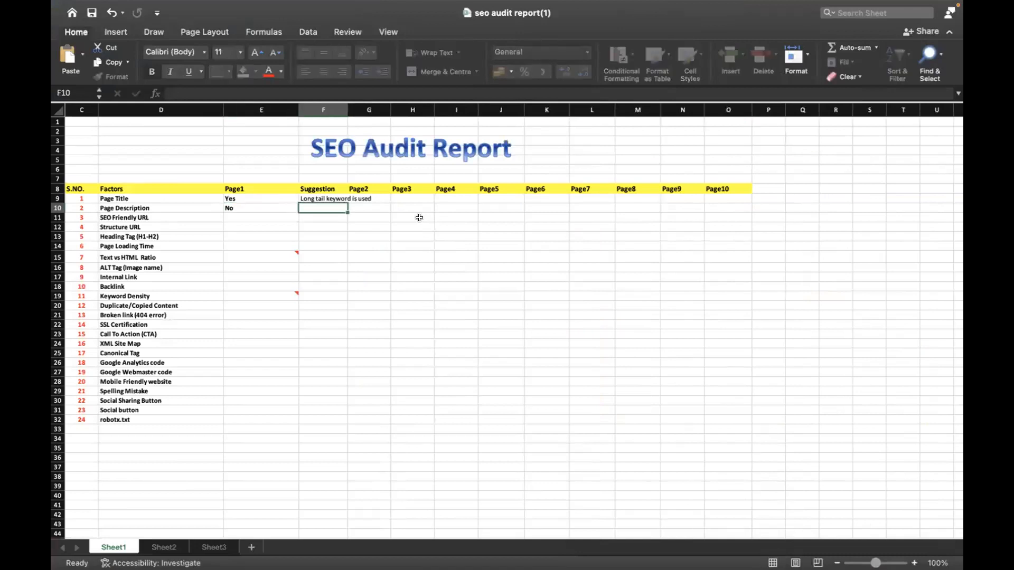
type("Descr")
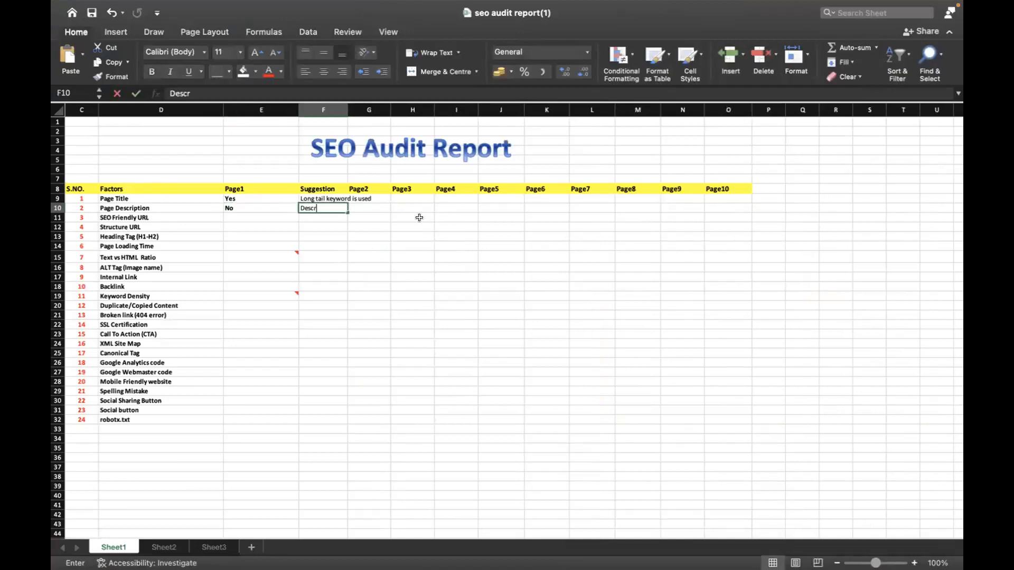
type("iption must be included")
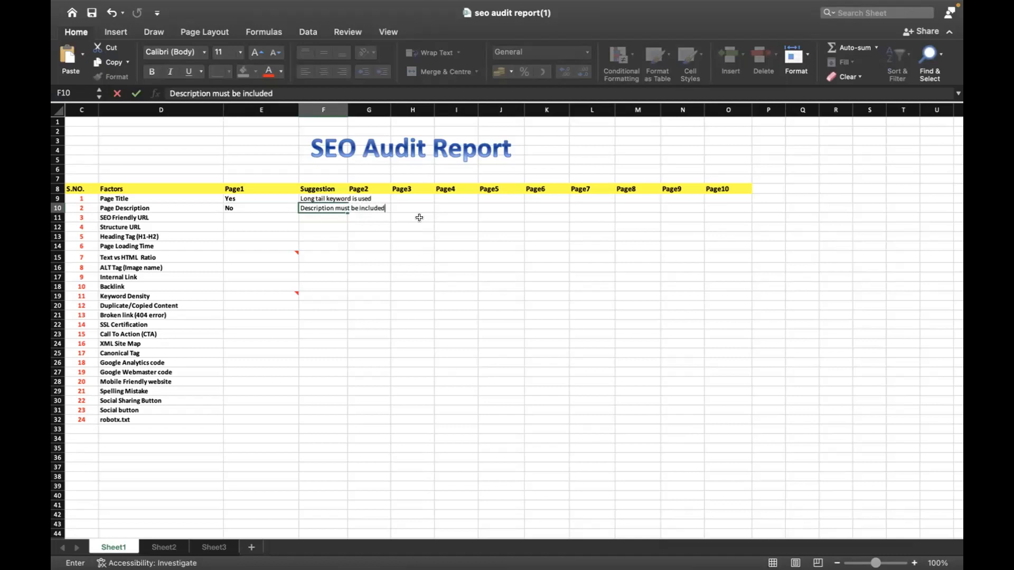
key("Return")
Check the addresses of the site's Home and About Us links, and record No for SEO Friendly URL under Page1 in Excel
key("ctrl+Left")
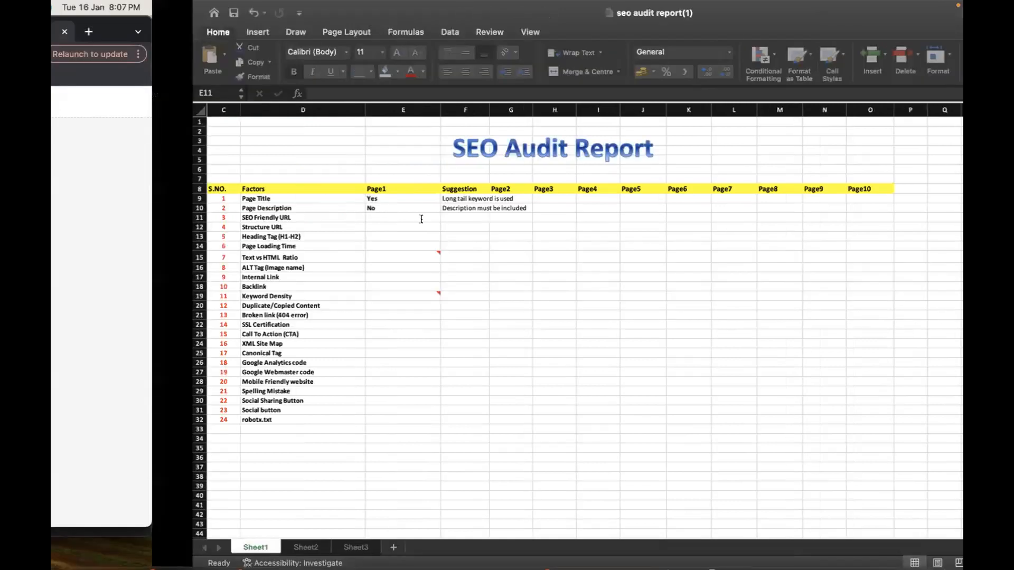
scroll(393, 299, "down", 12)
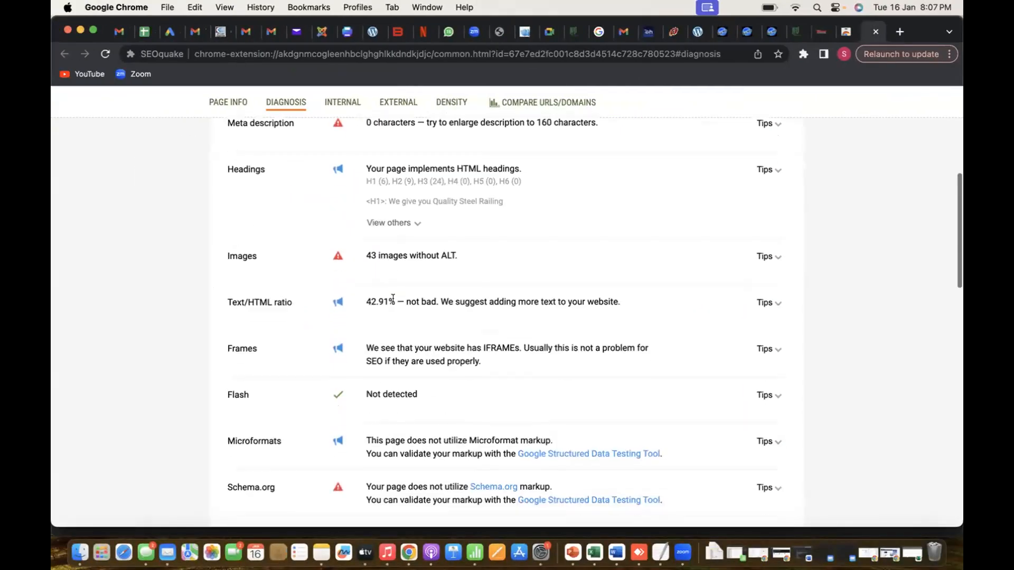
scroll(388, 314, "up", 12)
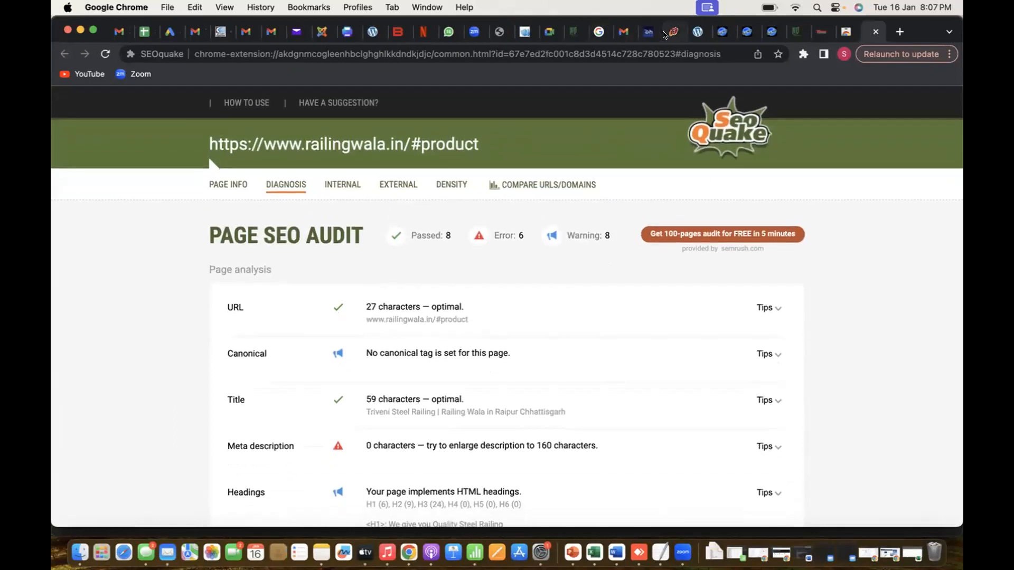
left_click(821, 32)
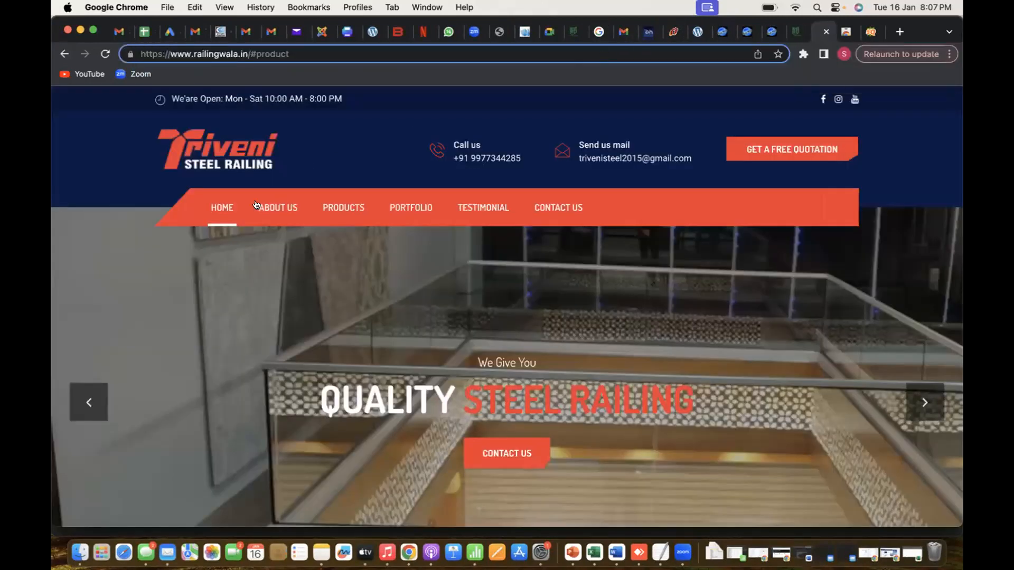
left_click(215, 213)
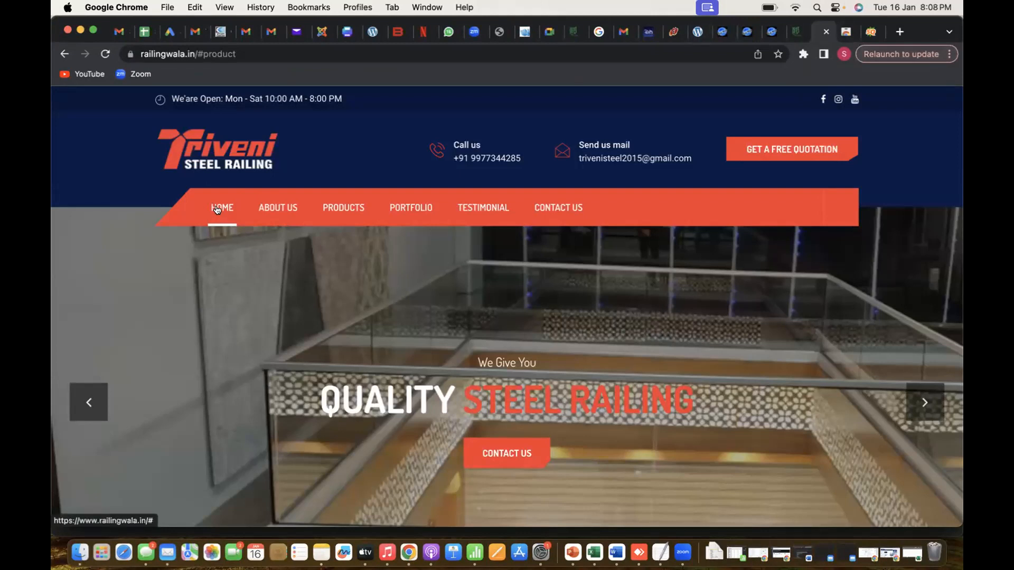
left_click(277, 207)
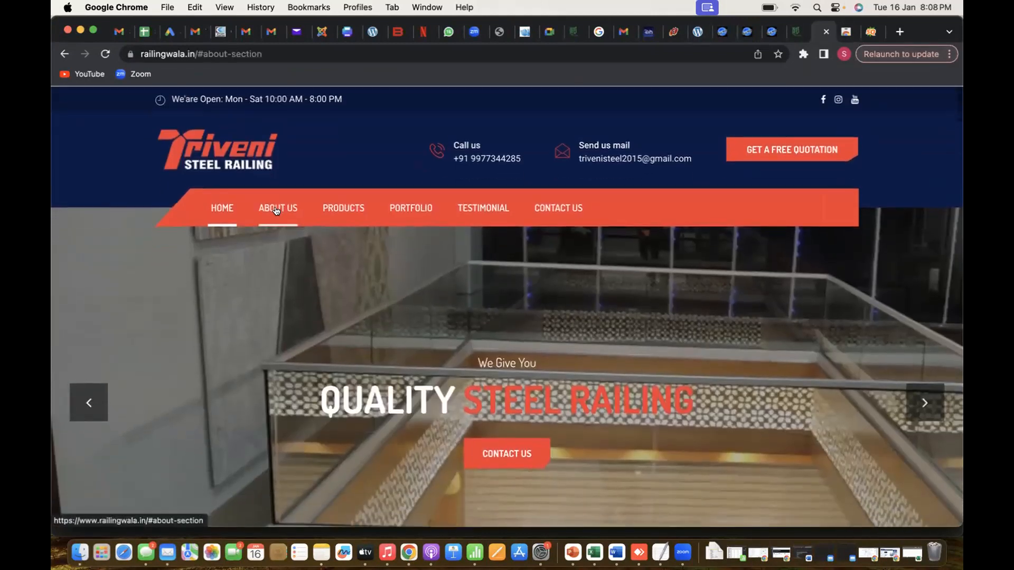
key("super+Tab")
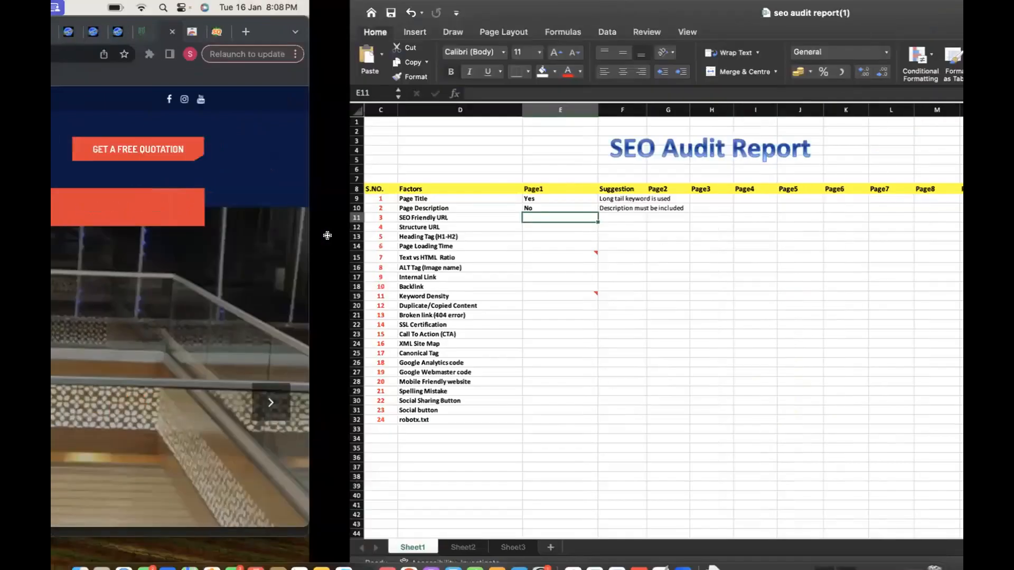
key("Tab")
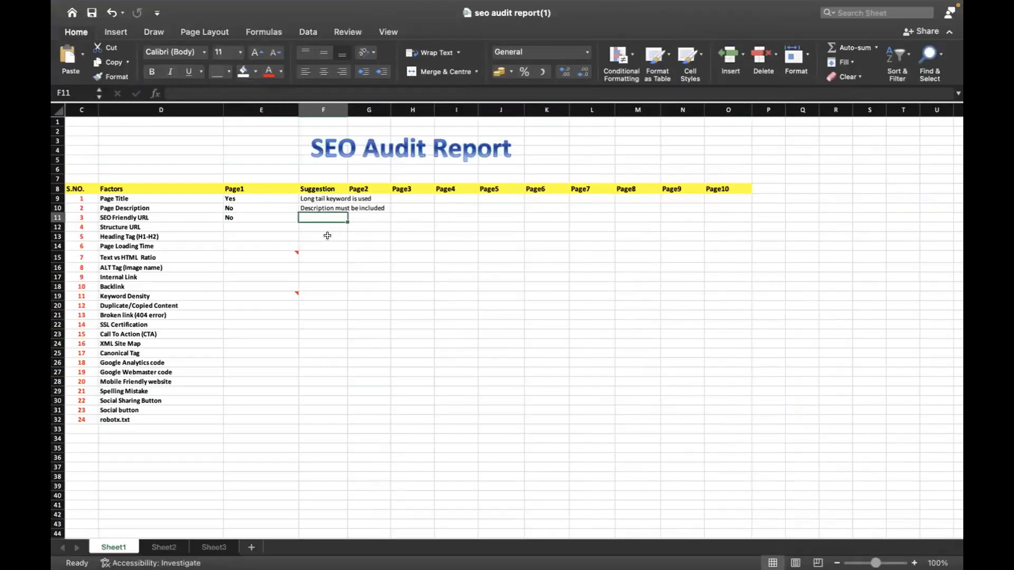
Copy the Page Title suggestion into the SEO Friendly URL suggestion and reword it as "Long tail keyword is not used"
type("K")
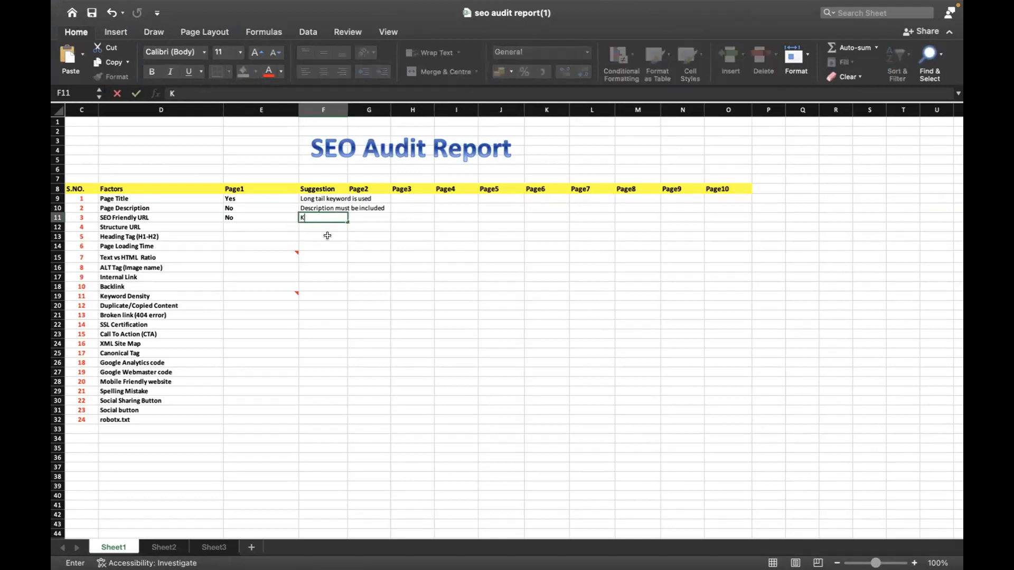
key("BackSpace")
left_click(354, 197)
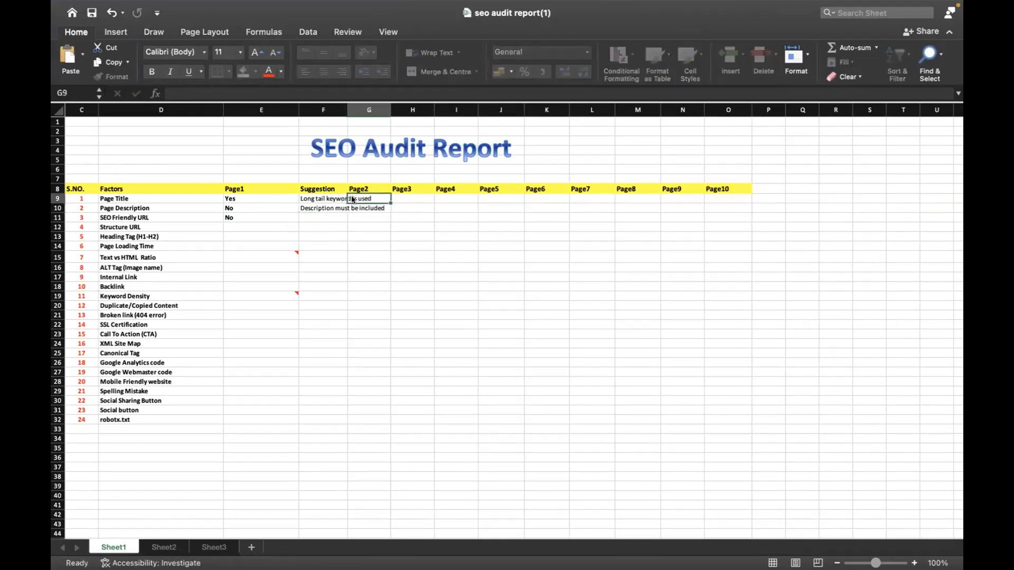
left_click(317, 196)
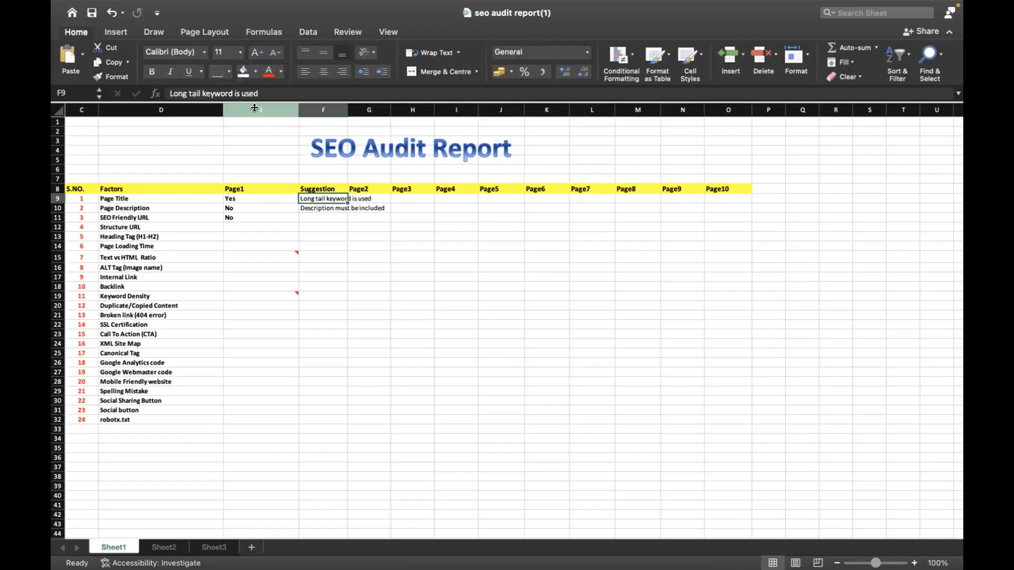
left_click_drag(259, 90, 152, 89)
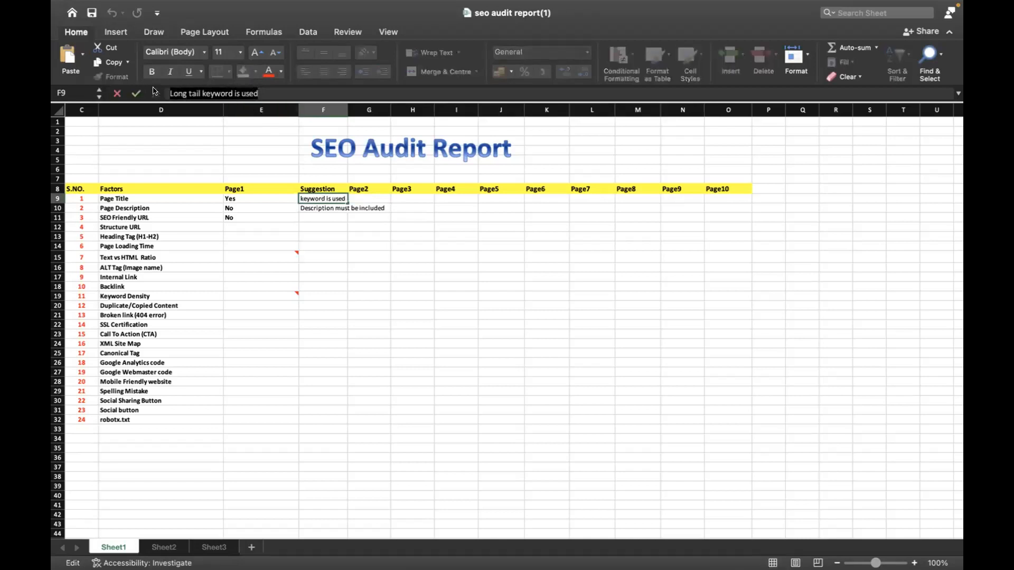
key("super+c")
left_click(309, 217)
key("super+v")
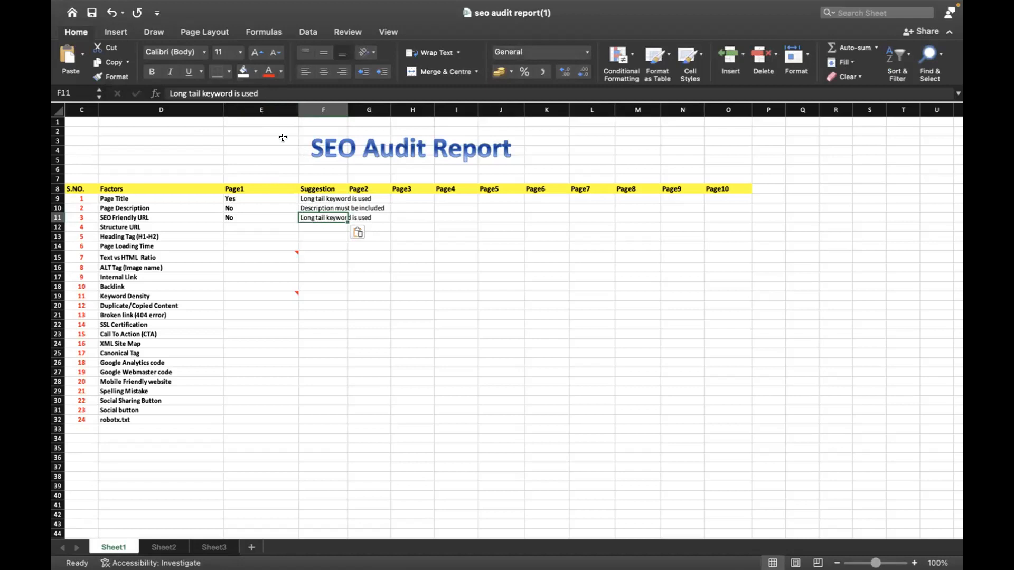
left_click(242, 91)
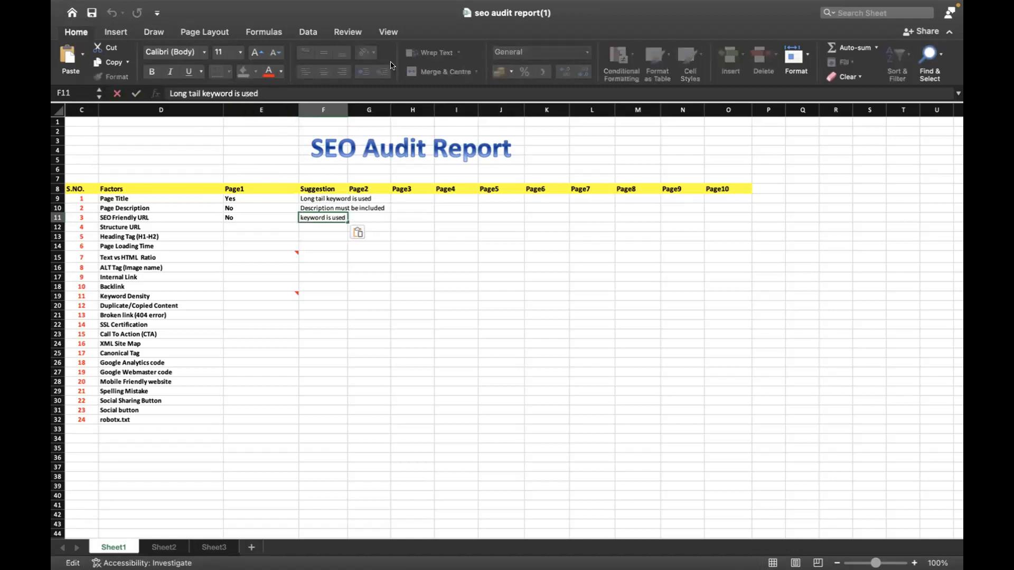
type("not")
key("Return")
Switch to the railingwala.in site in Chrome and check the addresses of its About Us, Products, Portfolio and Testimonial links
left_click(235, 223)
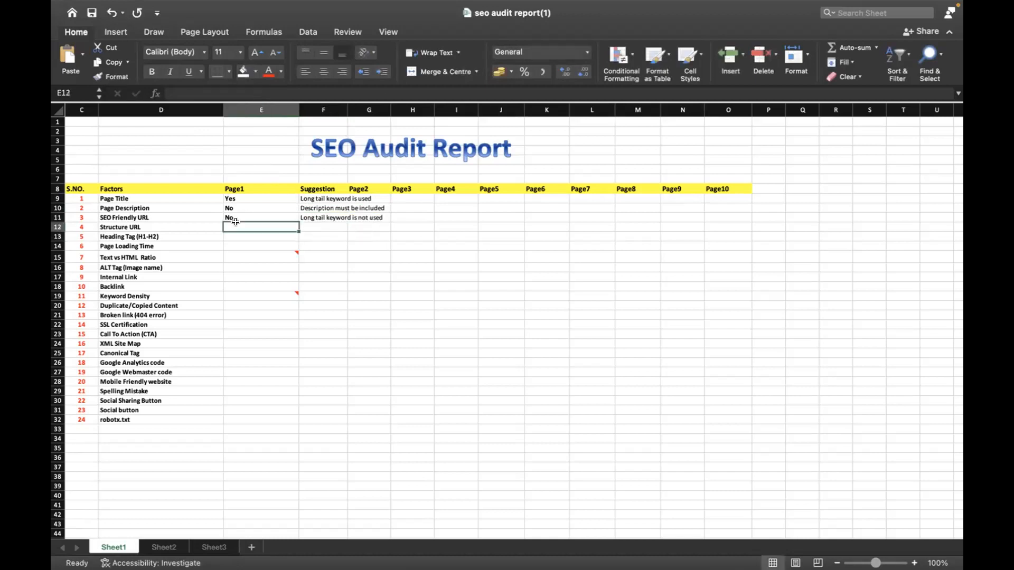
key("super+Tab")
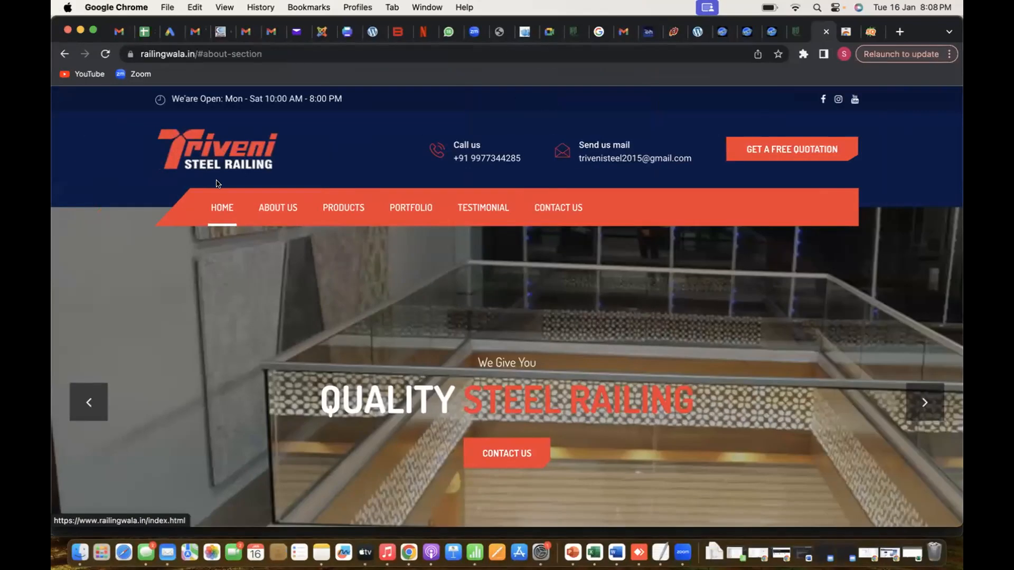
left_click(278, 207)
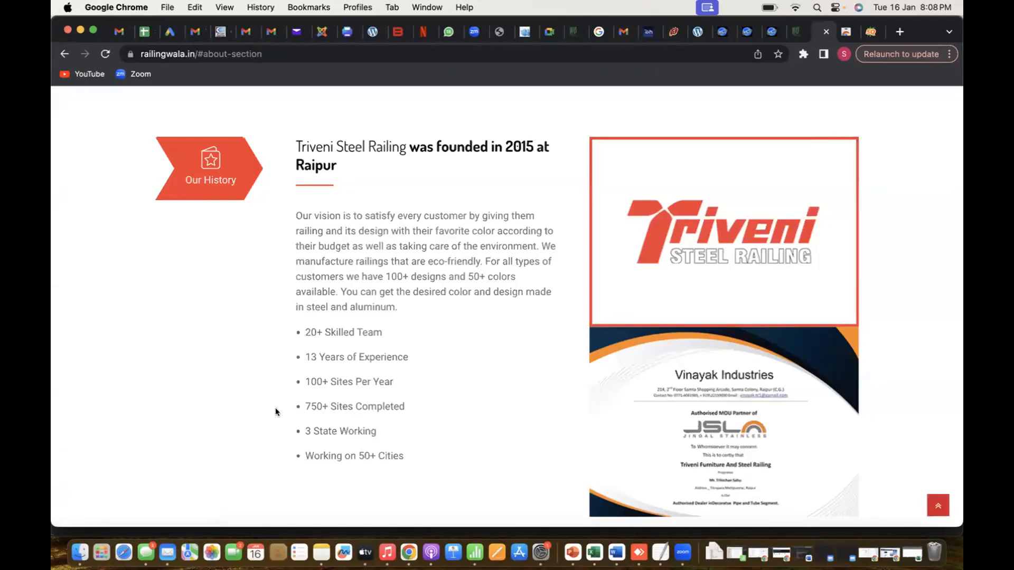
scroll(274, 410, "up", 10)
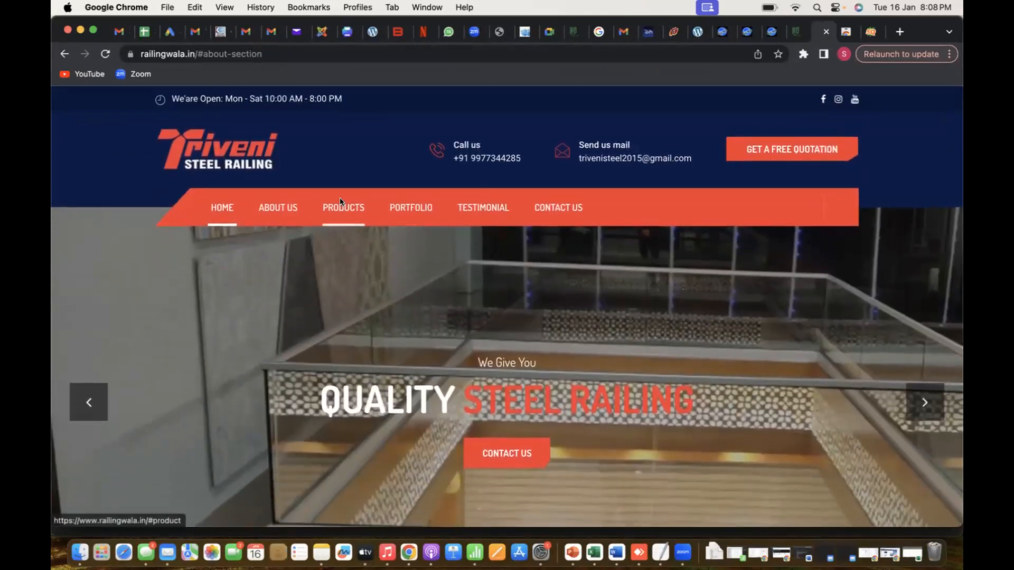
left_click(341, 200)
scroll(364, 193, "up", 20)
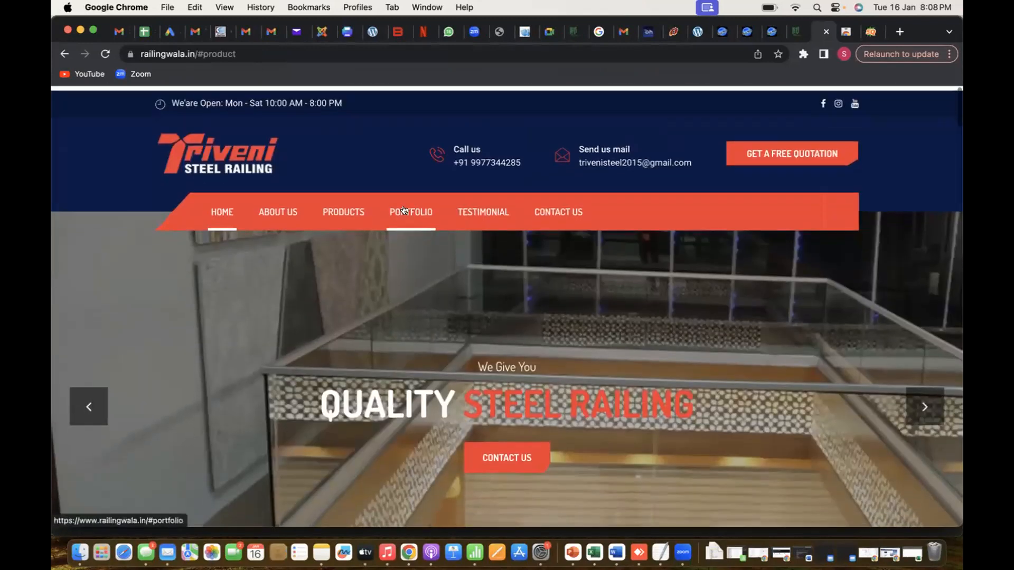
left_click(412, 210)
scroll(427, 222, "up", 10)
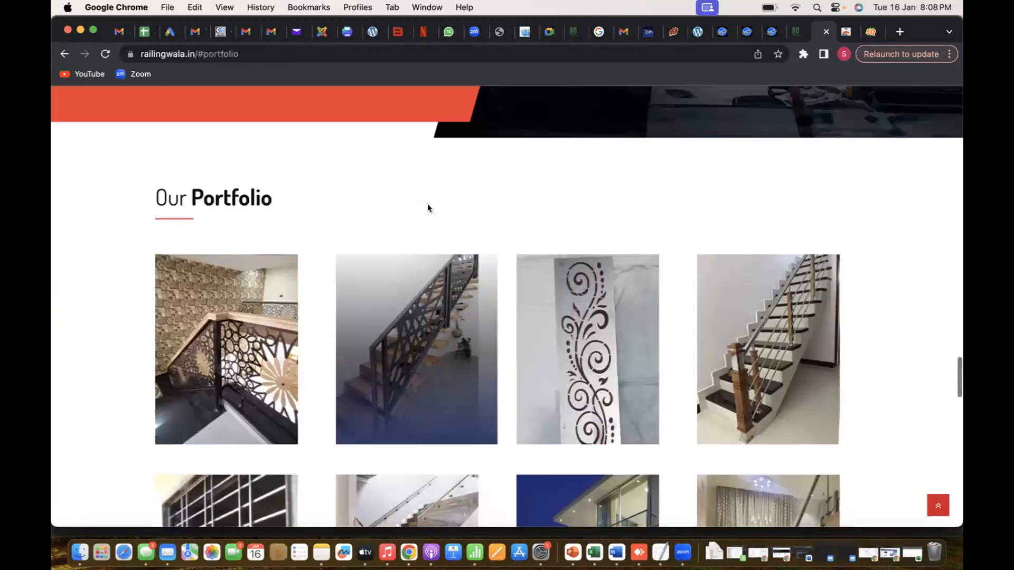
scroll(428, 248, "up", 15)
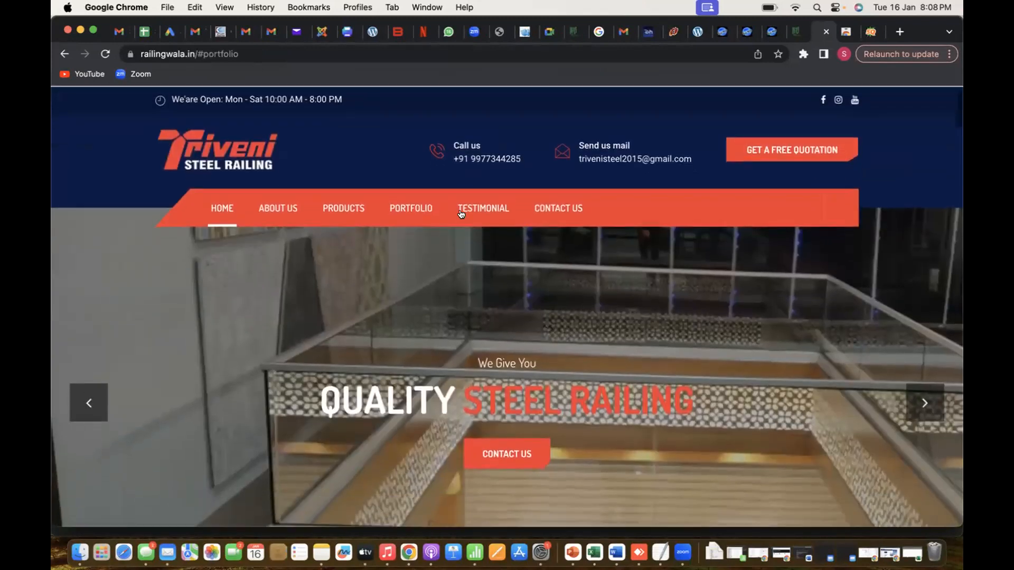
left_click(465, 209)
scroll(460, 214, "up", 10)
Switch back to Excel and record Yes for Structure URL under Page1
key("super+Tab")
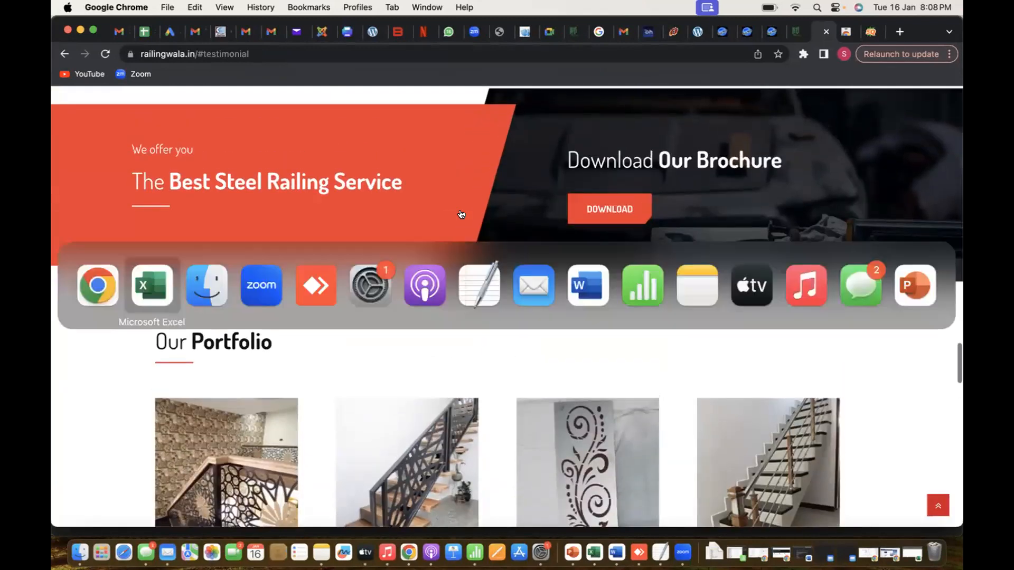
type("Yes")
key("Tab")
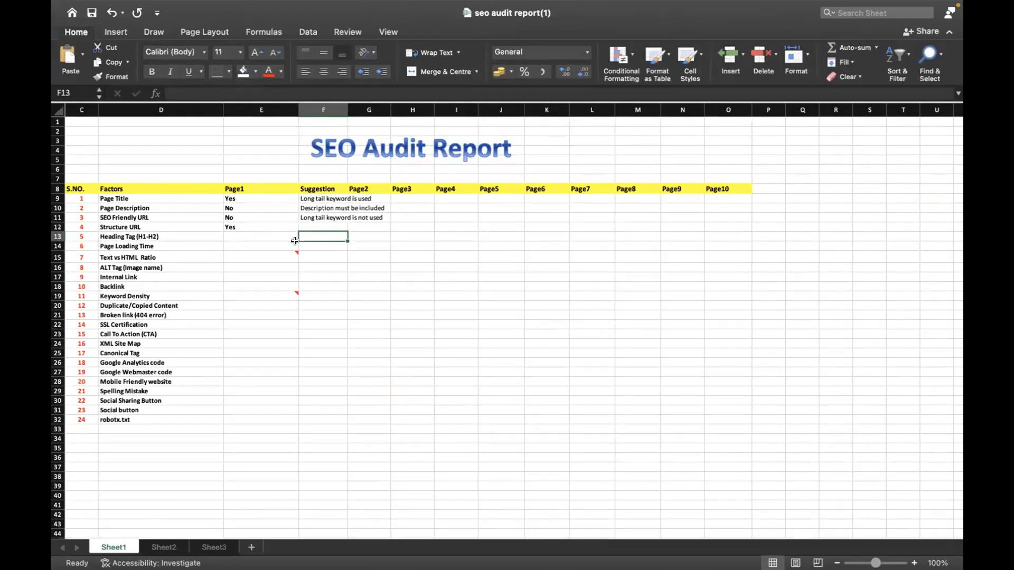
Look over the SEOquake diagnosis report in Chrome, then enter Ok as the Structure URL suggestion in Excel
left_click(294, 241)
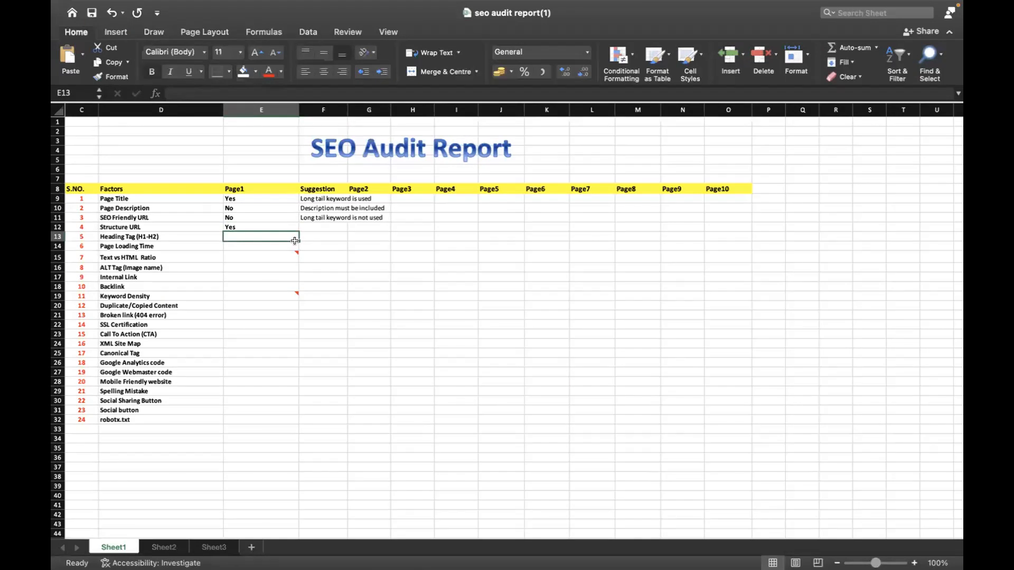
key("super+Tab")
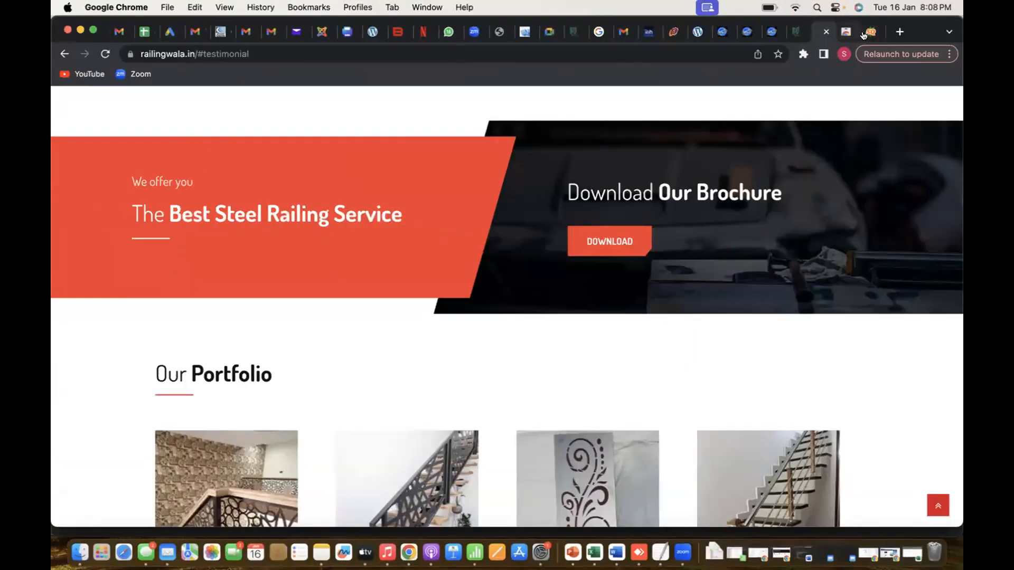
left_click(864, 34)
scroll(462, 393, "down", 2)
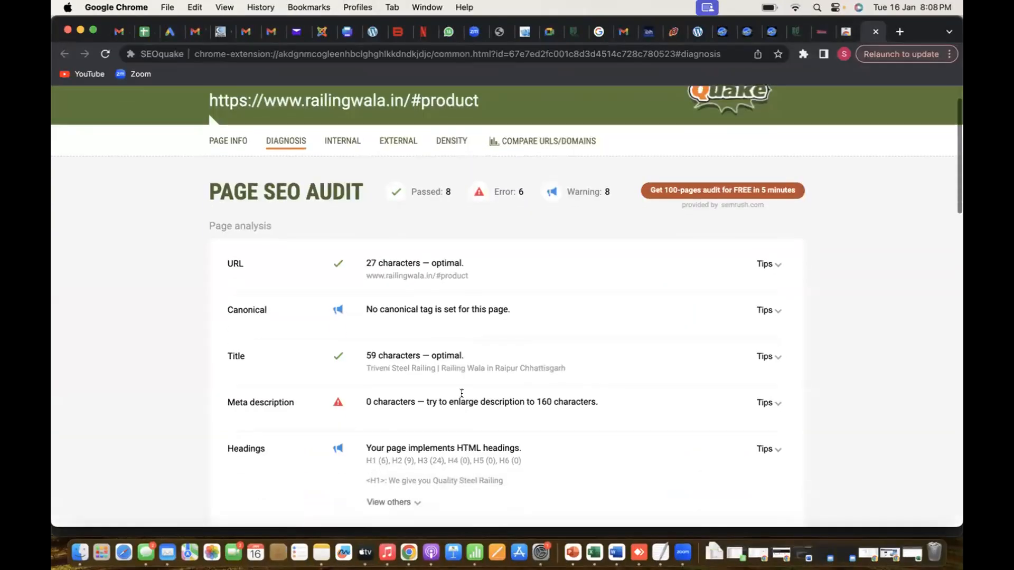
key("super+Tab")
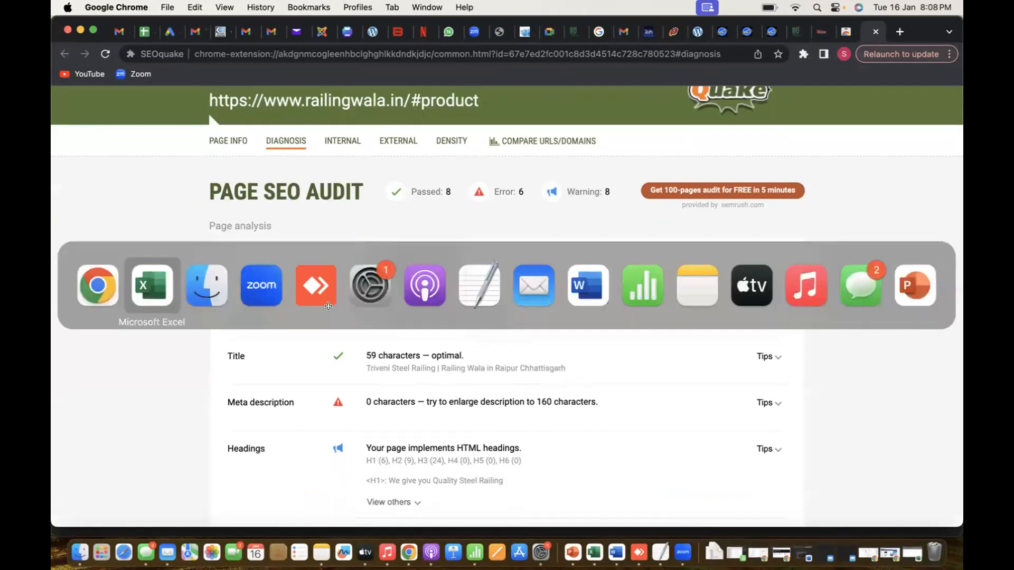
left_click(314, 218)
key("Return")
type("Ok")
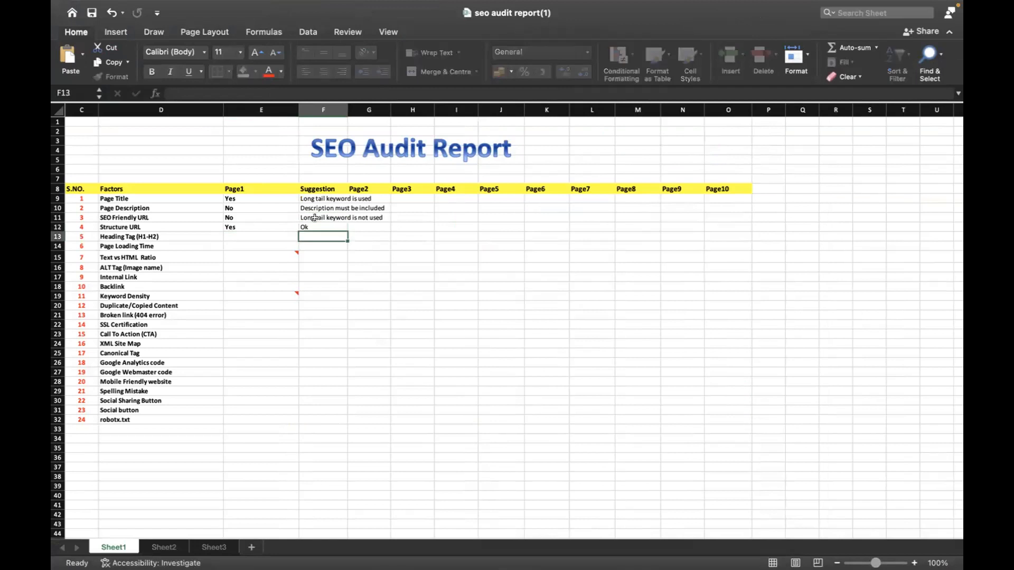
key("Return")
Expand the full headings list in the SEOquake diagnosis, then record Yes for Heading Tag (H1-H2) under Page1 in Excel
key("super+Tab")
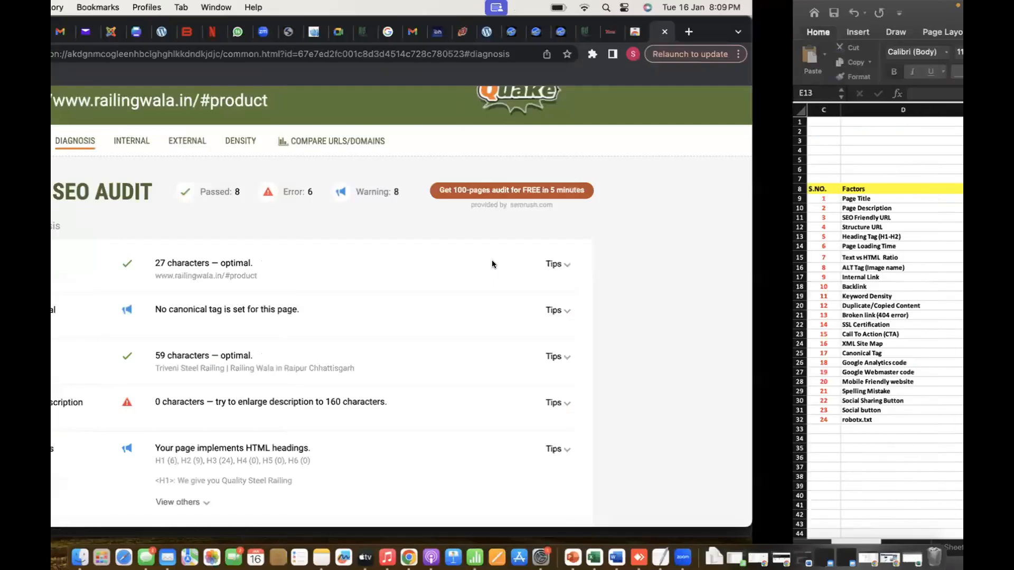
scroll(493, 261, "down", 5)
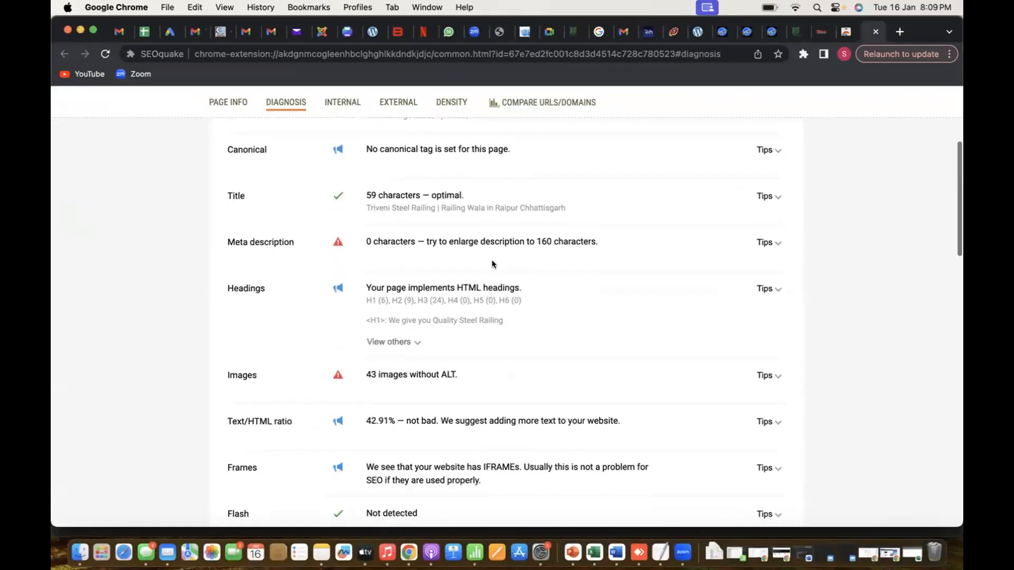
left_click(410, 341)
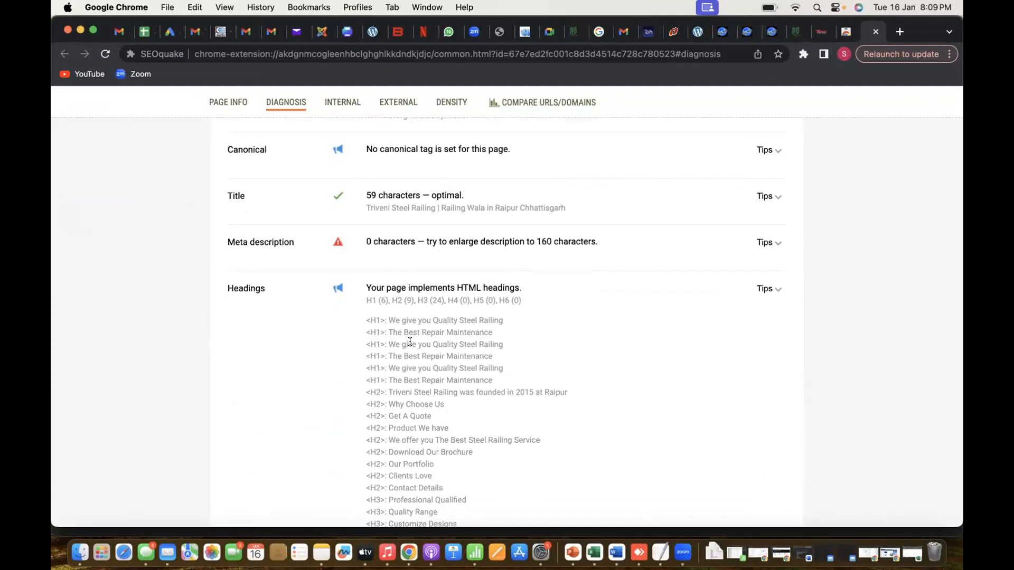
scroll(410, 341, "down", 2)
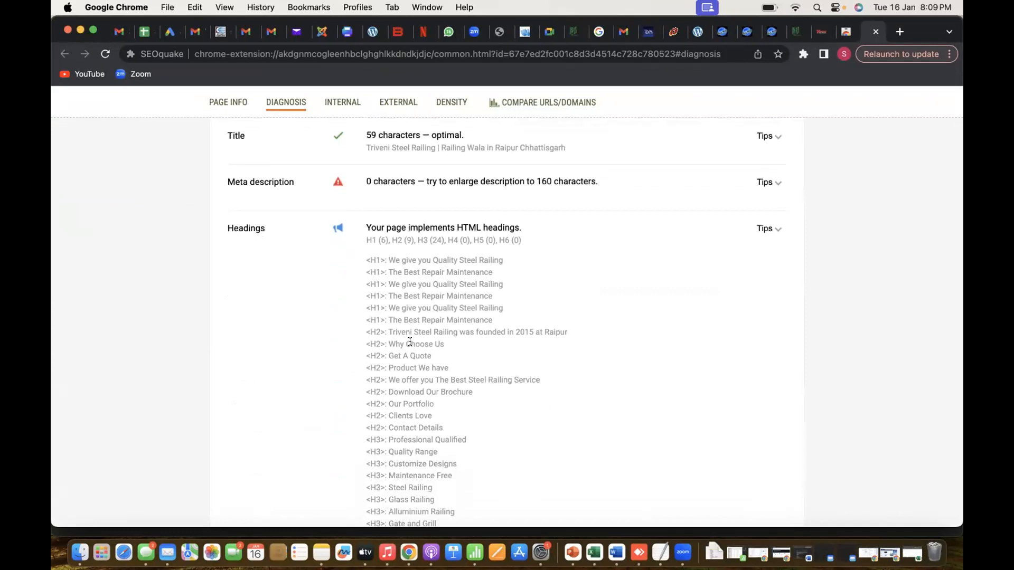
scroll(410, 342, "down", 1)
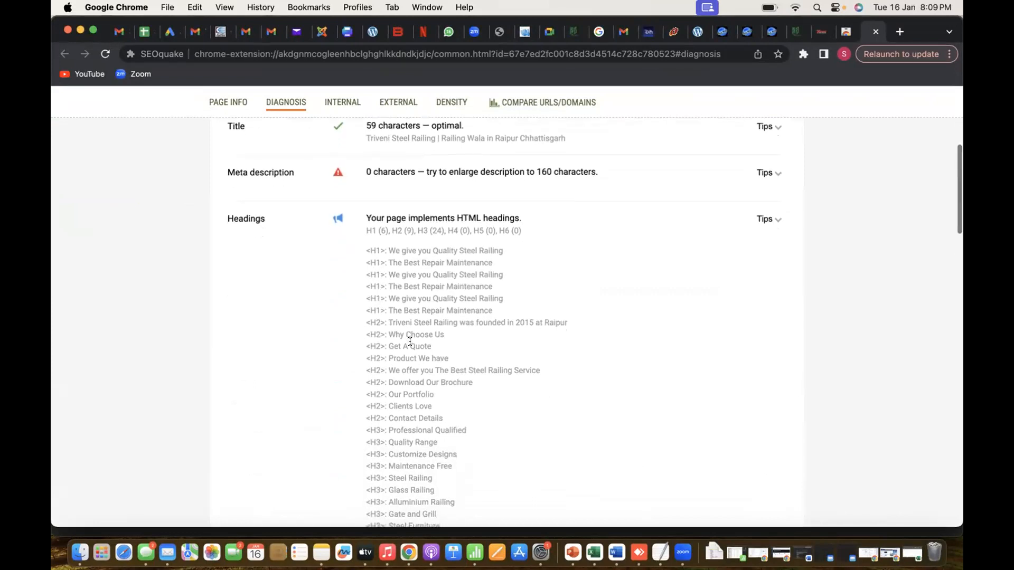
key("super+Tab")
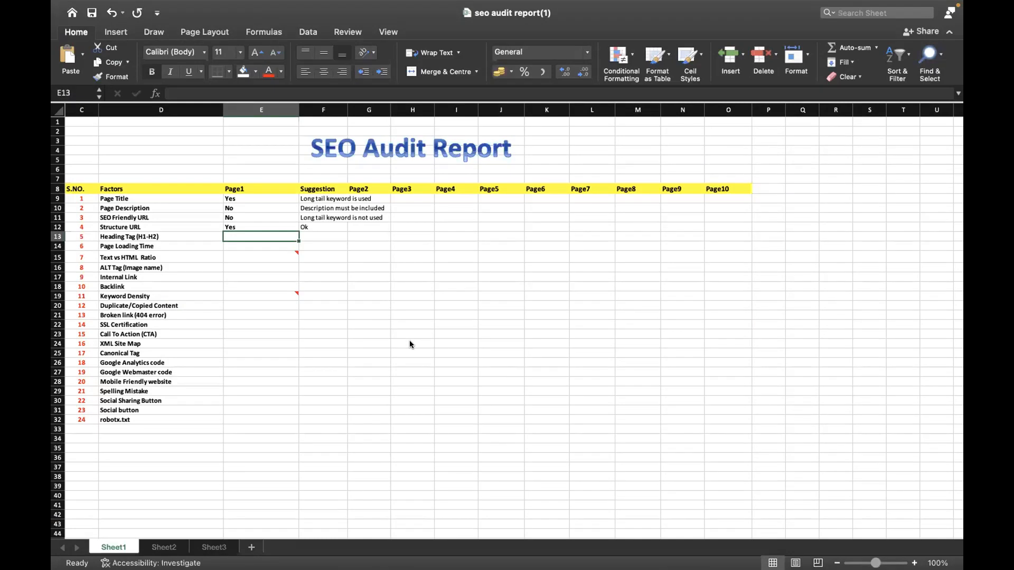
type("Yes")
key("Tab")
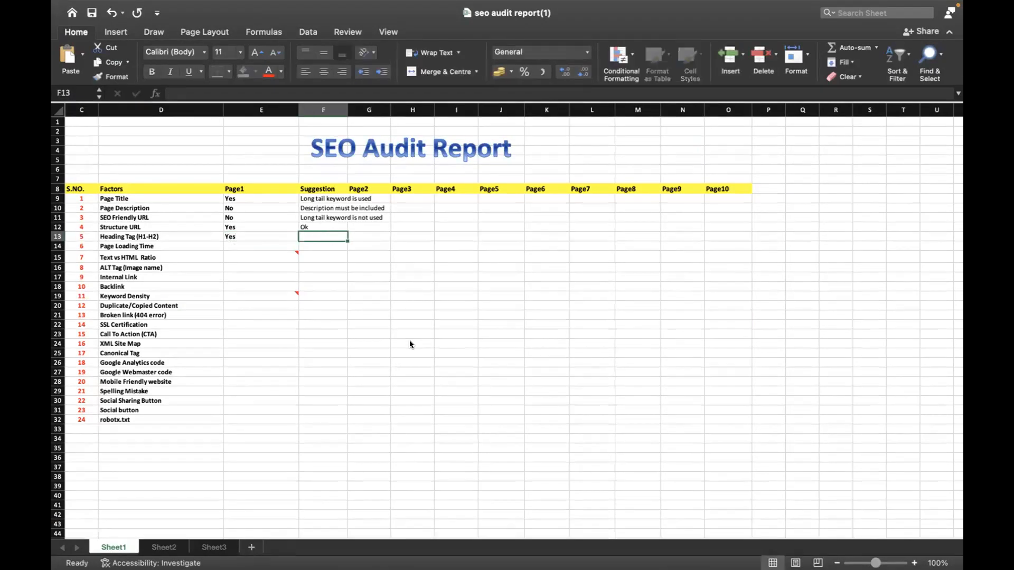
Recheck the H1 headings in the SEOquake report and enter the Heading Tag suggestion "H1 should be used only once" in Excel
key("super+Tab")
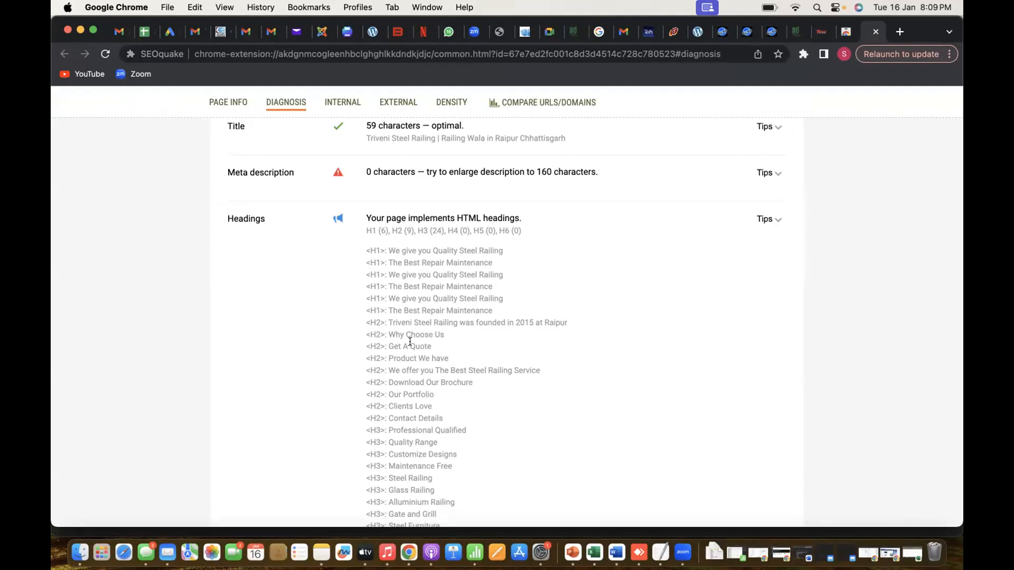
key("super+Tab")
key("super+Tab")
key("ctrl+Right")
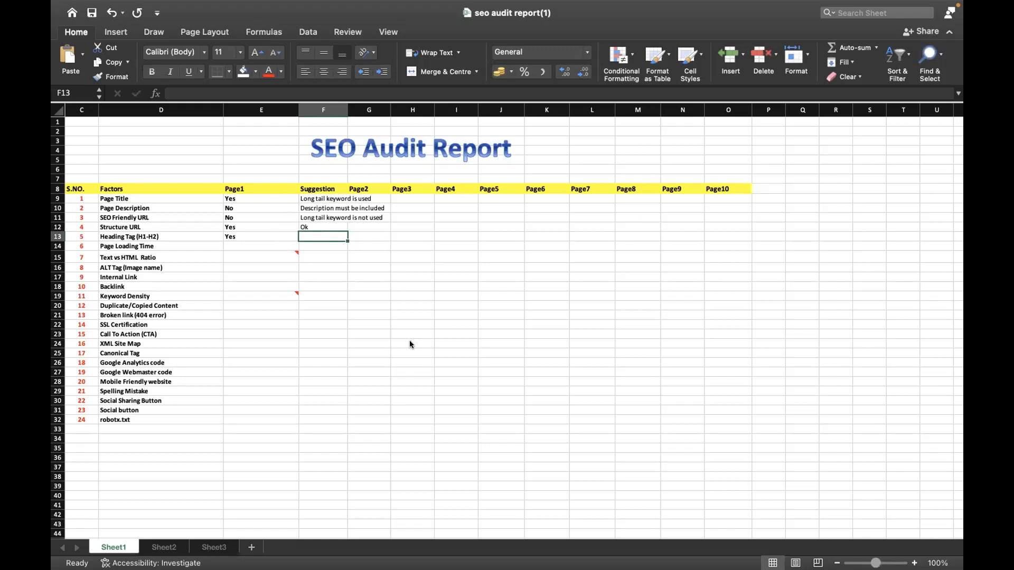
key("super+Tab")
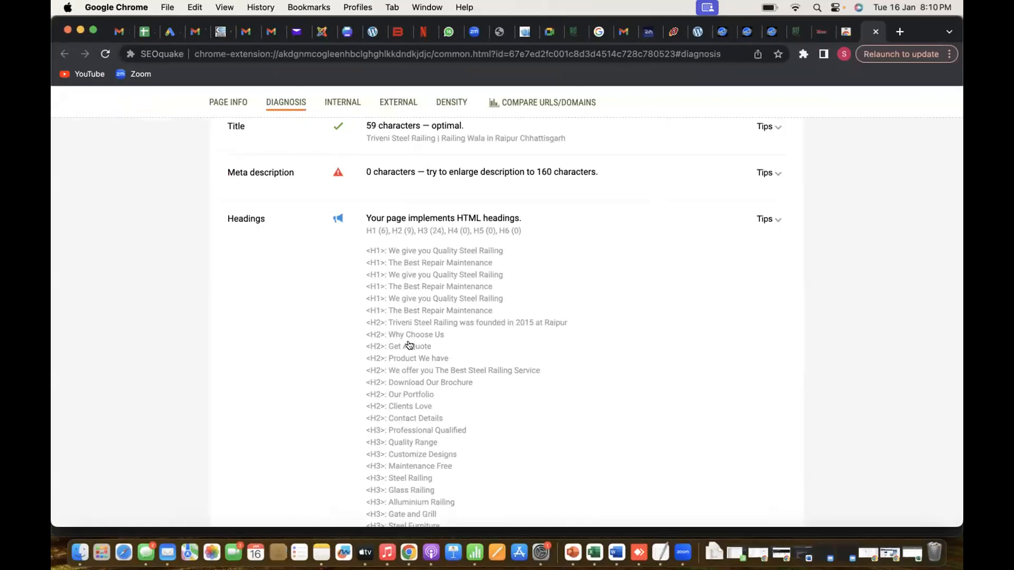
key("super+Tab")
type("H1 us")
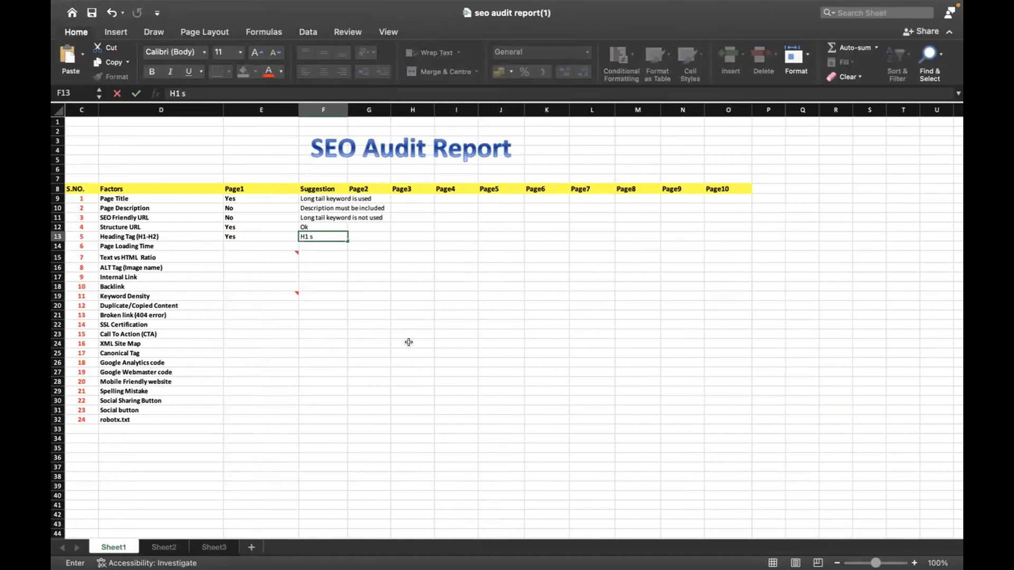
type("hould be used only once")
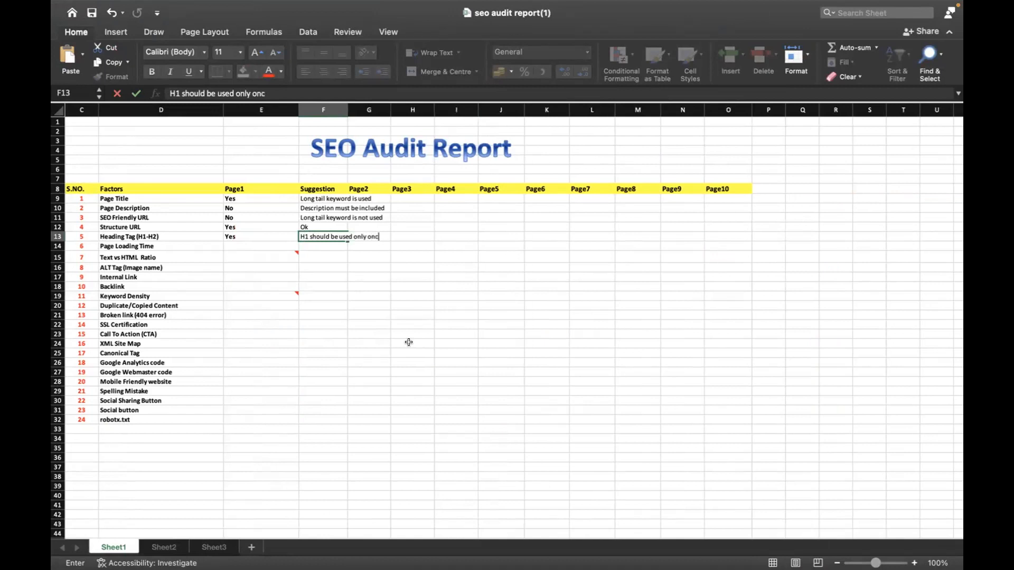
key("Return")
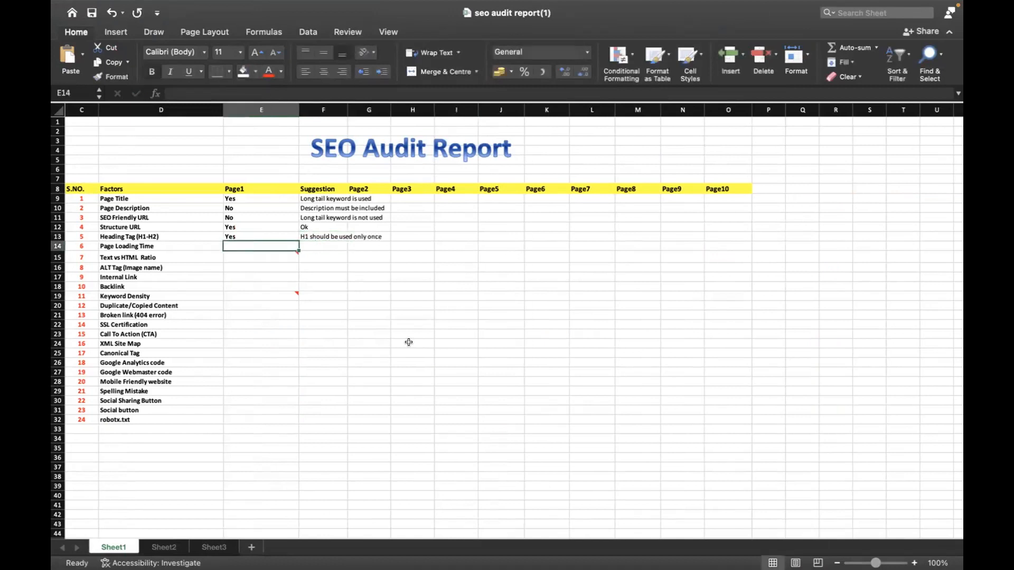
Switch to Chrome, search for "pagespeed insights" in a new tab and open the PageSpeed Insights site
key("super+Tab")
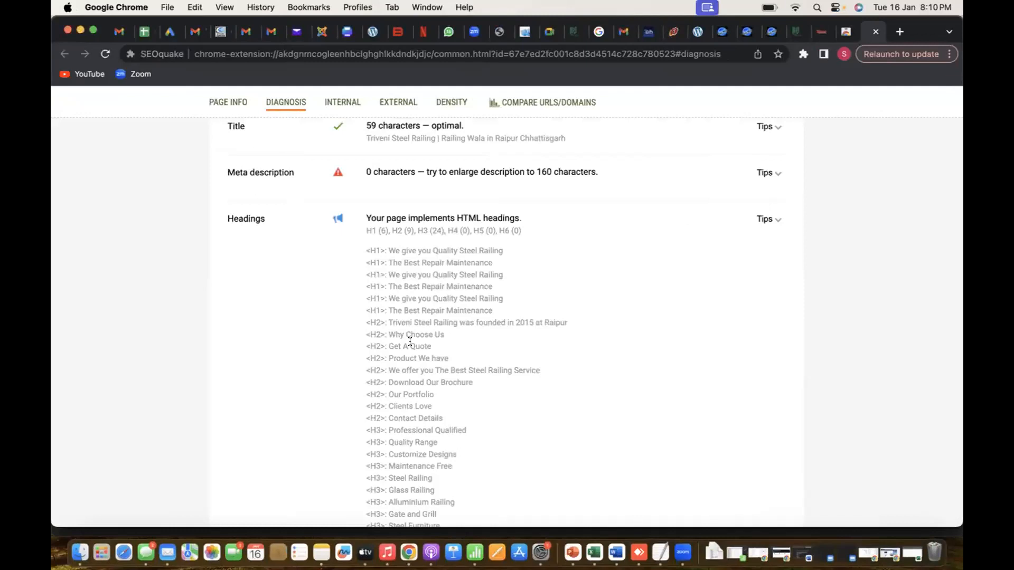
left_click(898, 30)
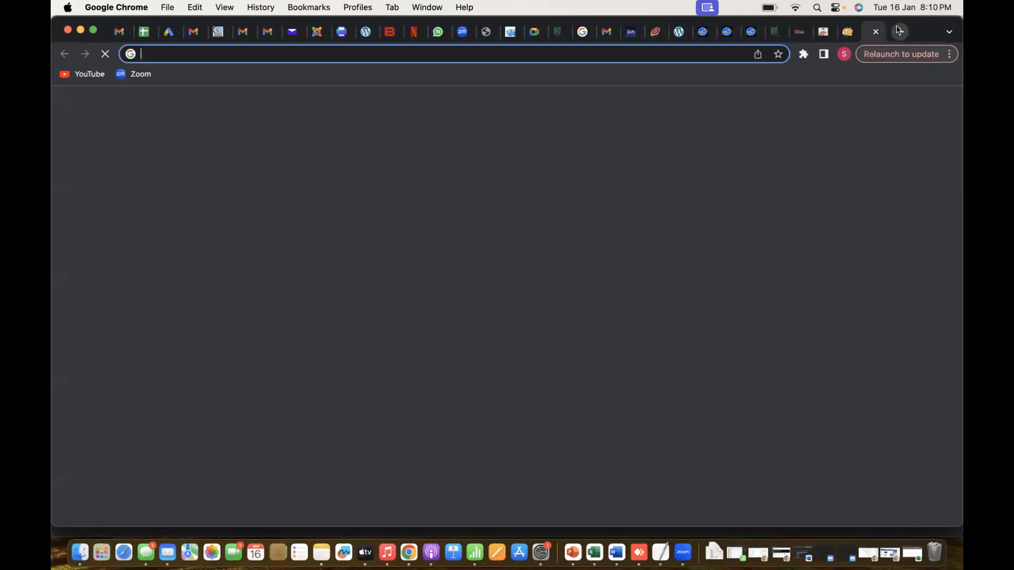
type("page")
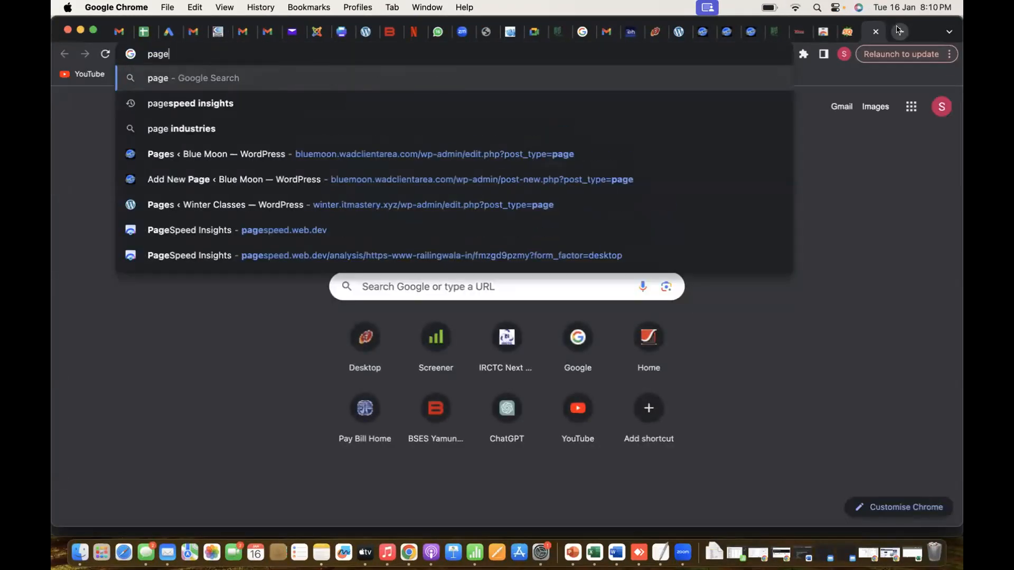
key("Down")
key("Return")
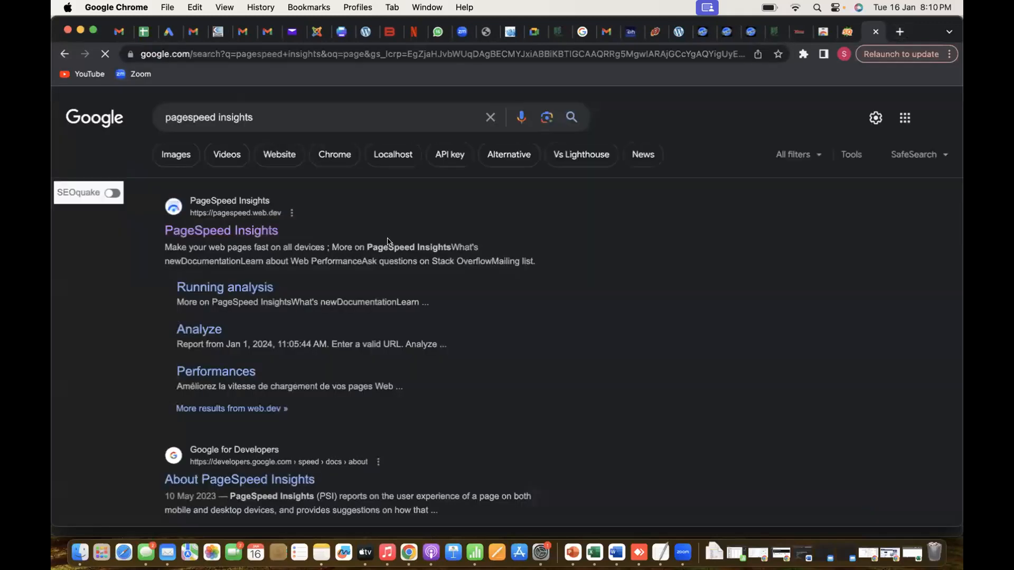
left_click(232, 232)
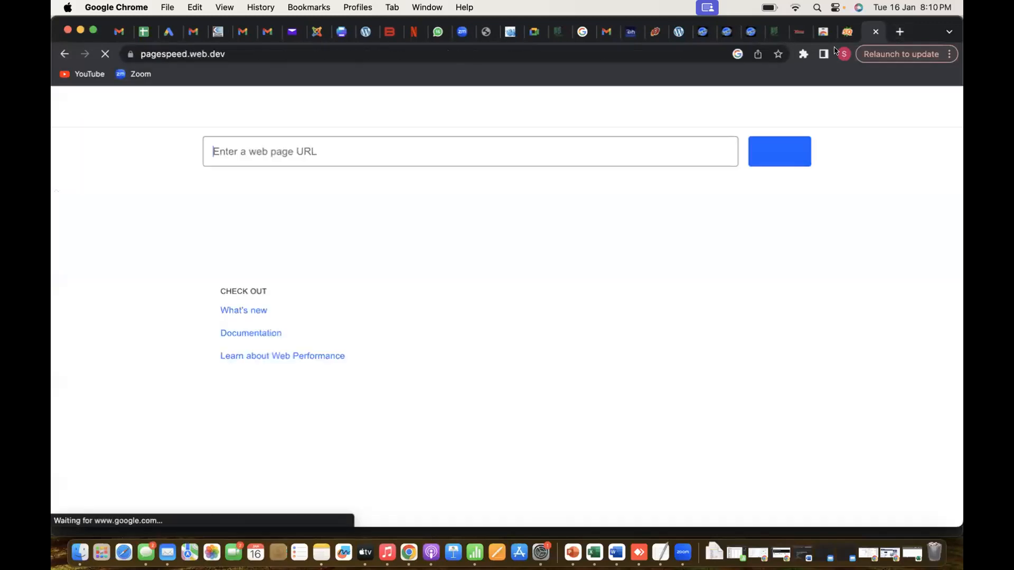
Return to the railingwala.in site and look over the header area of its home page
left_click(799, 32)
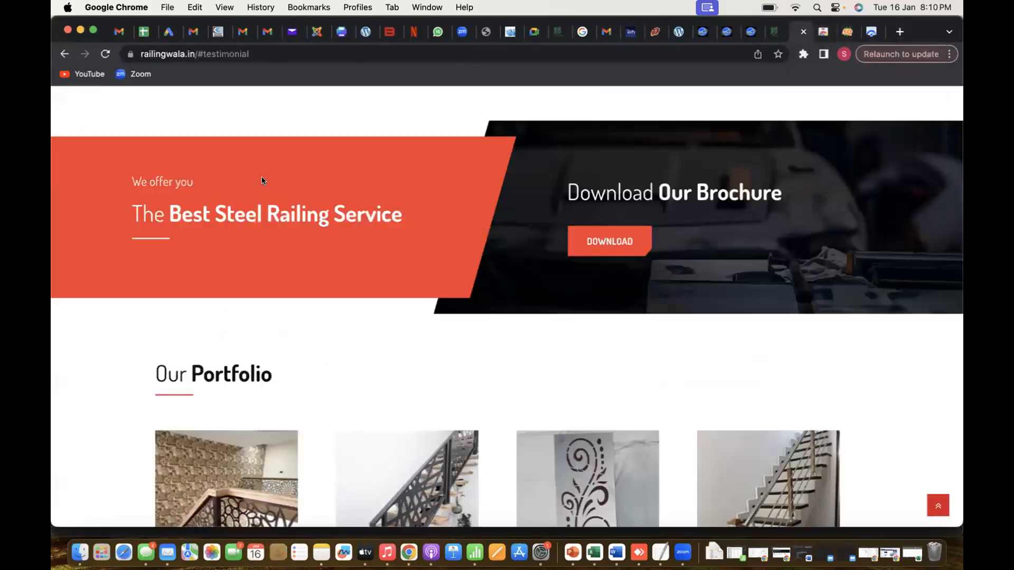
scroll(226, 198, "up", 4)
scroll(222, 193, "up", 20)
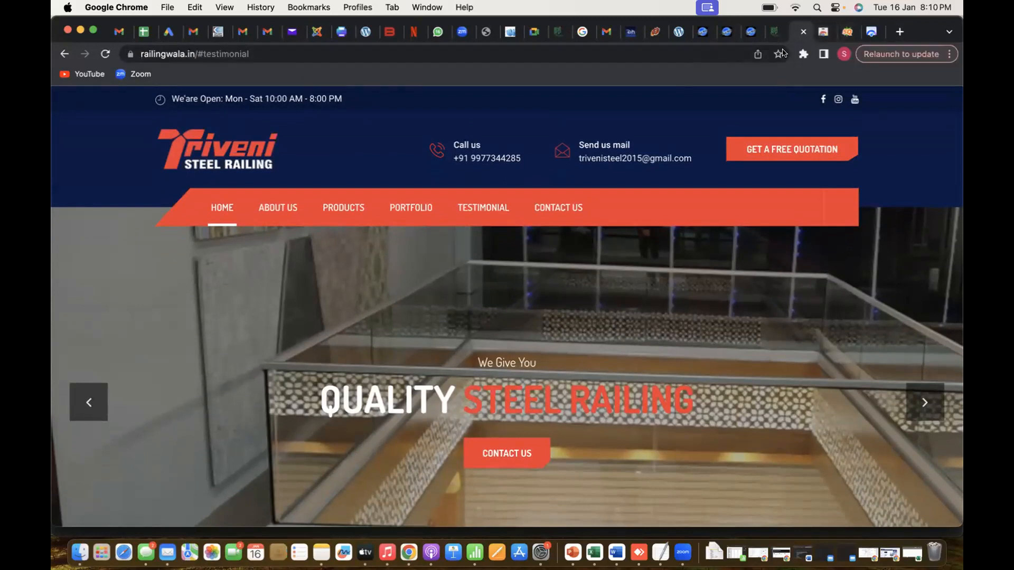
Review the full headings list in the SEOquake diagnosis, collapsing and re-expanding it, and go back to the railingwala.in page
left_click(846, 33)
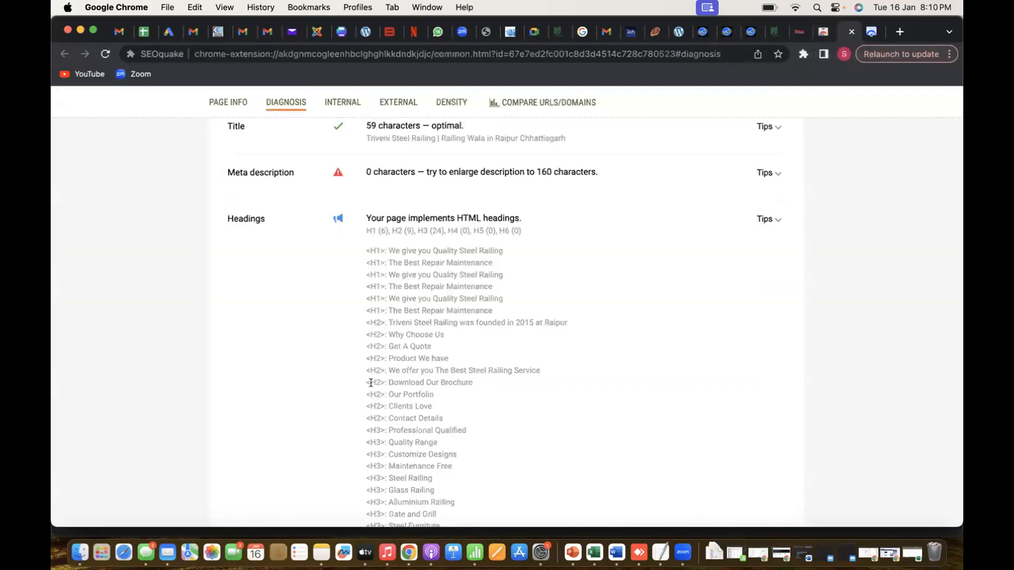
scroll(332, 415, "down", 3)
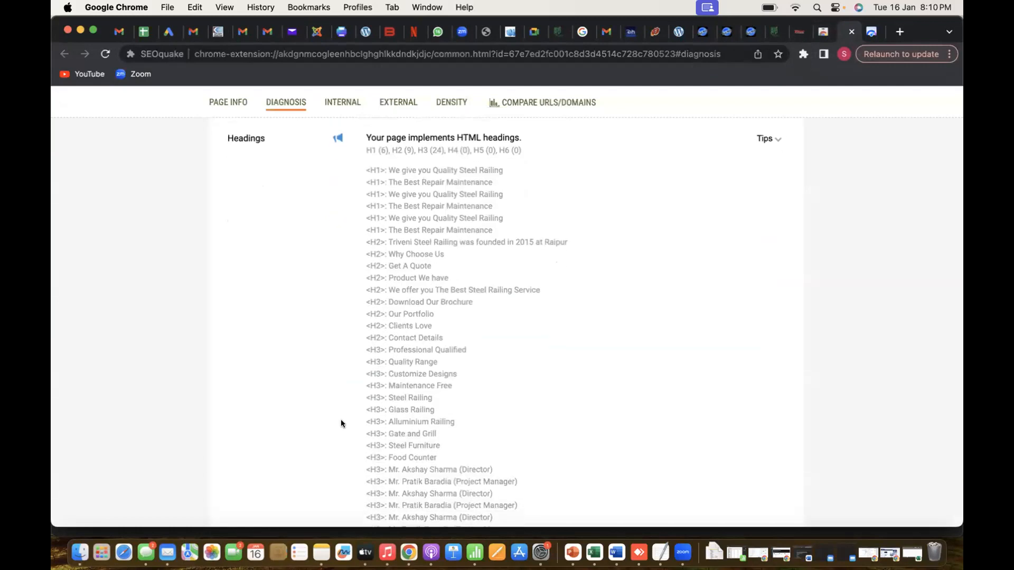
scroll(341, 424, "down", 5)
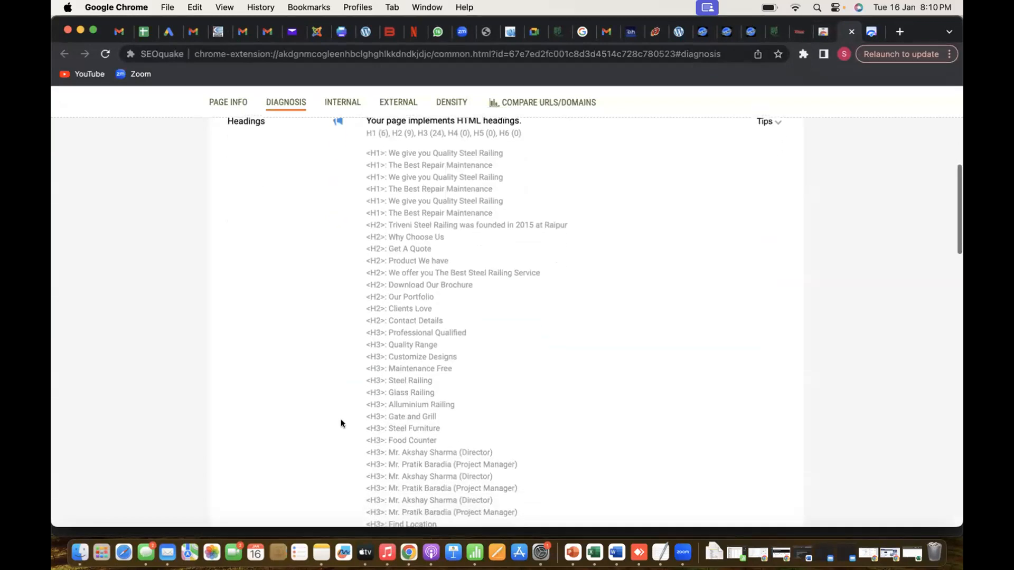
scroll(343, 423, "down", 1)
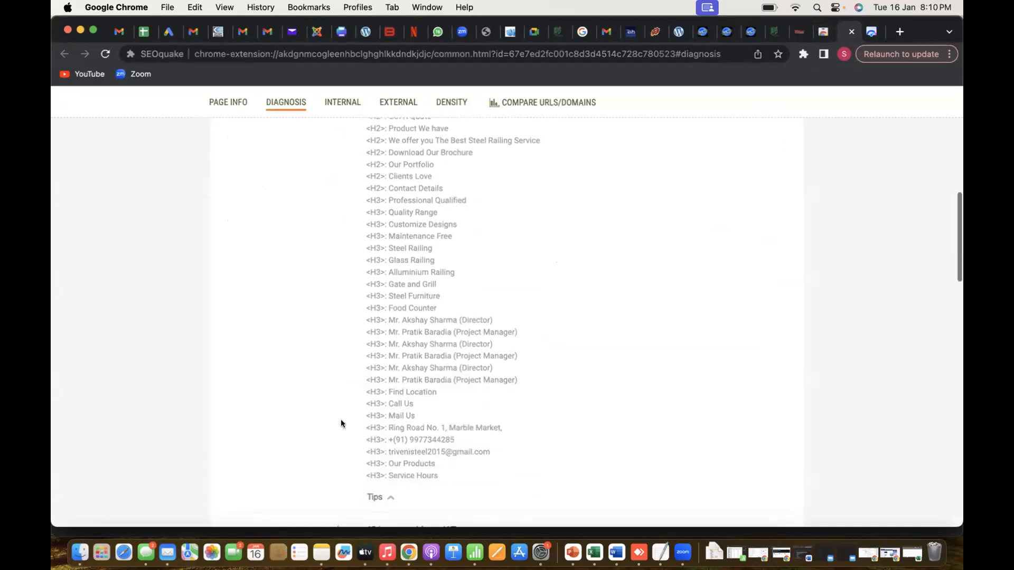
left_click(370, 496)
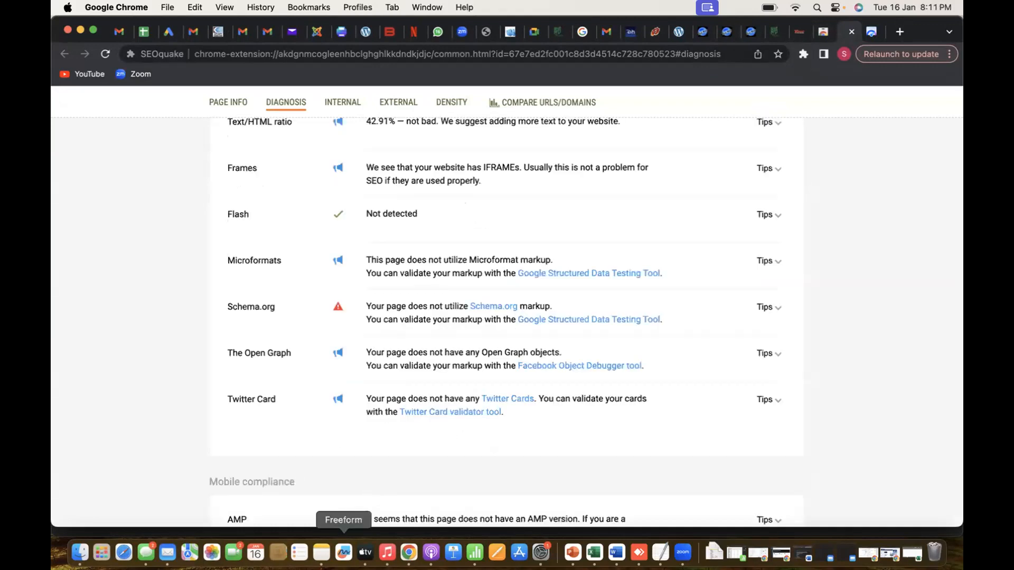
scroll(407, 377, "up", 7)
scroll(415, 369, "up", 5)
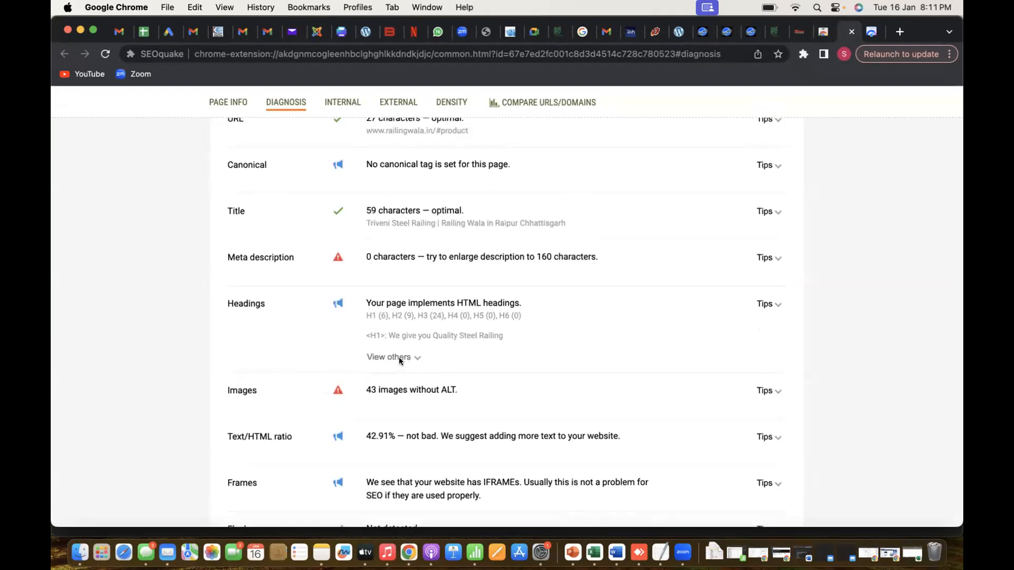
left_click(399, 358)
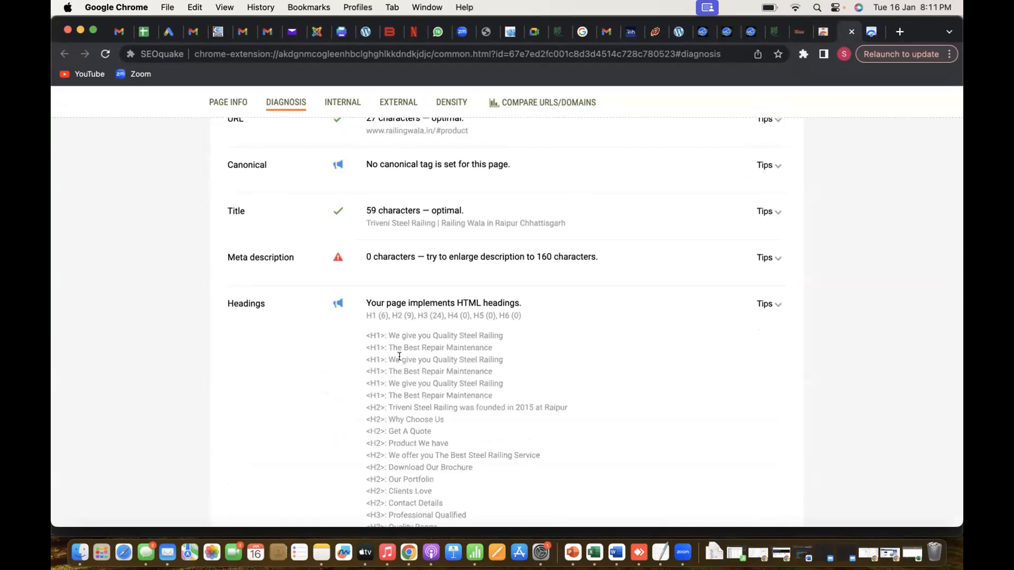
scroll(399, 356, "down", 3)
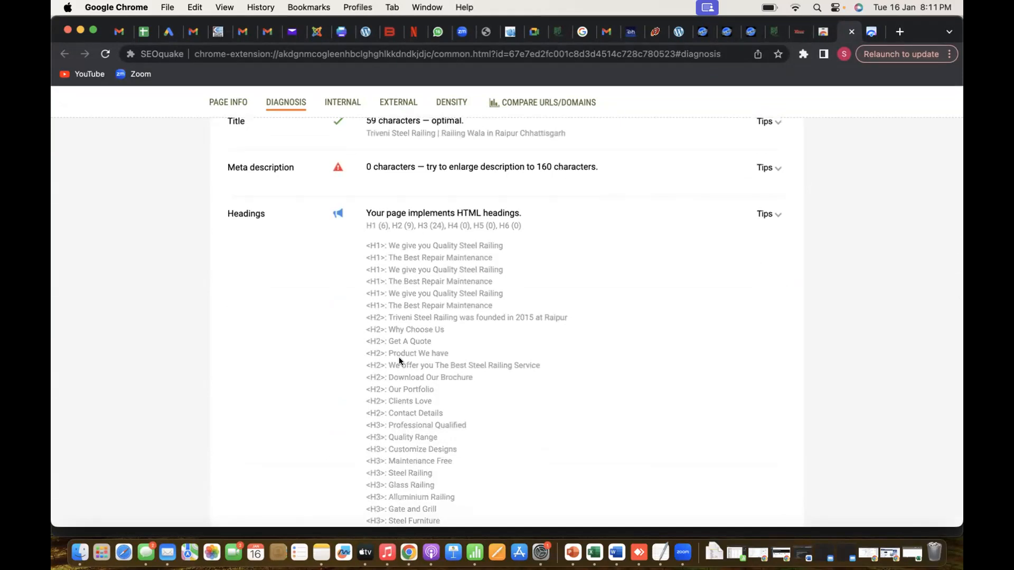
left_click(799, 33)
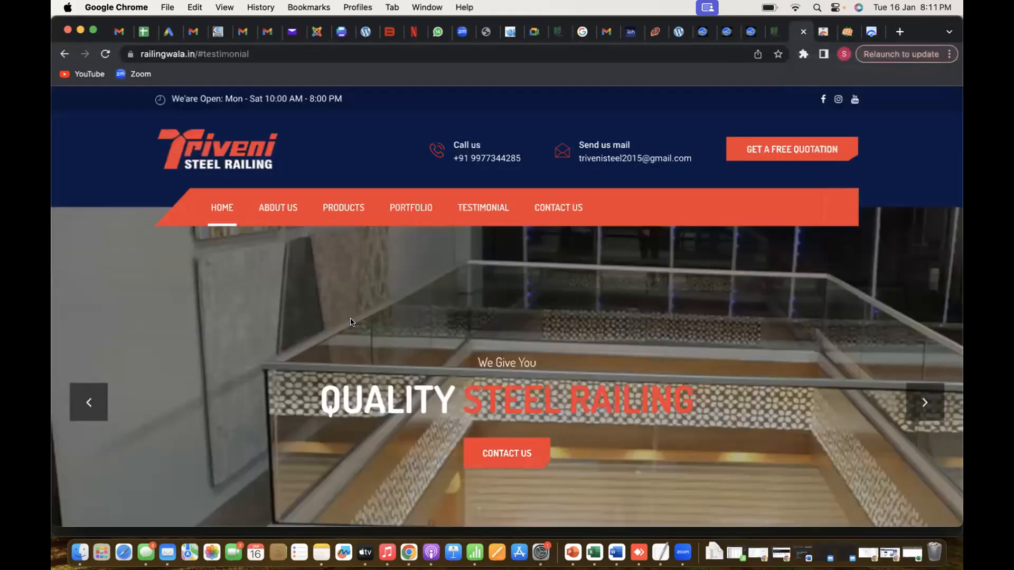
right_click(351, 322)
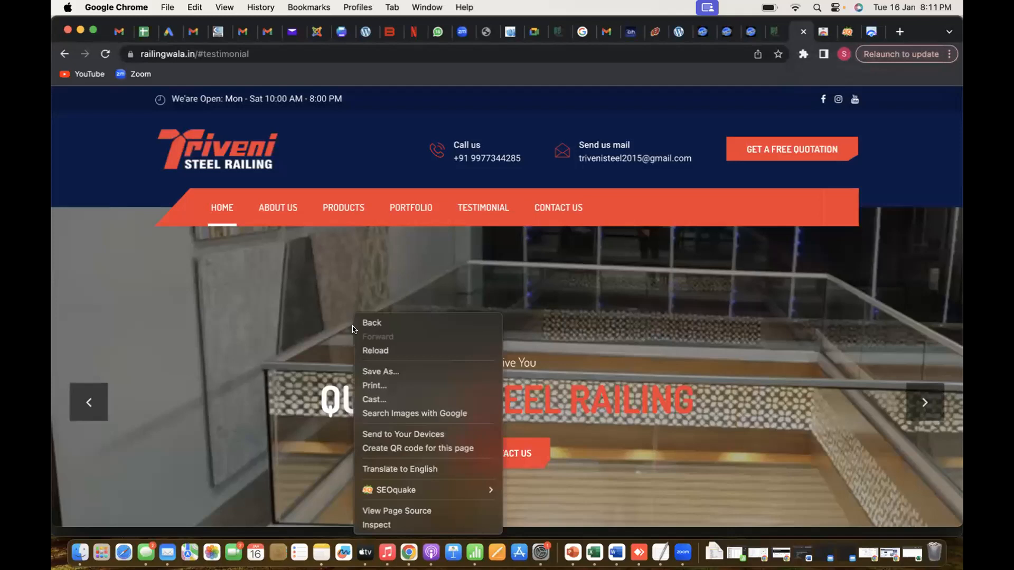
left_click(382, 525)
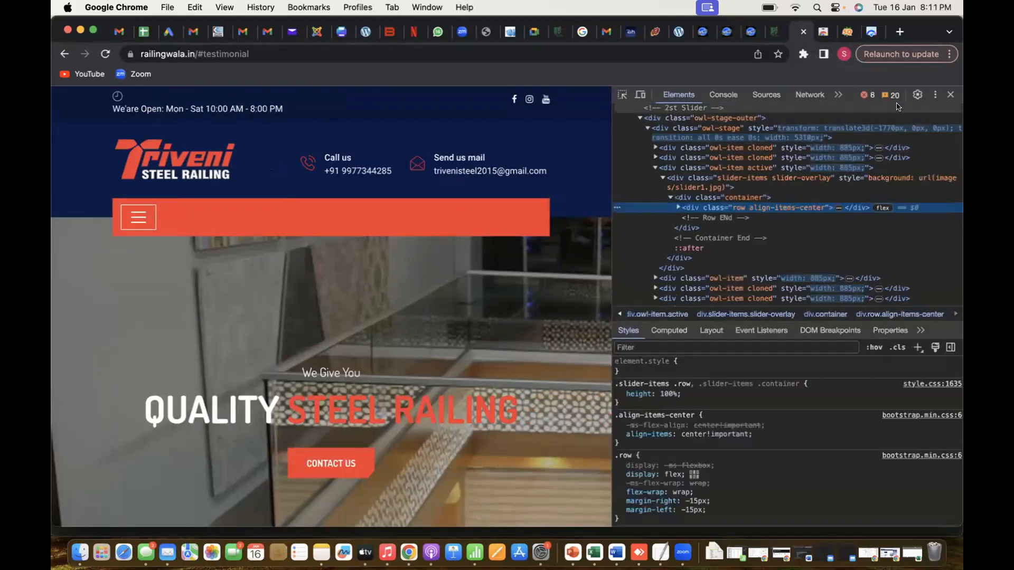
left_click(951, 95)
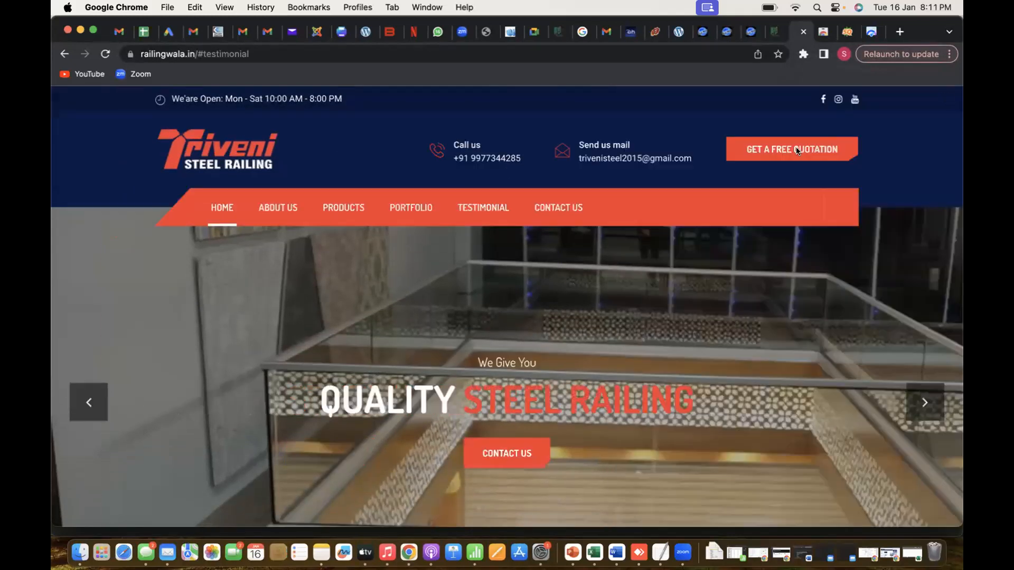
Open the page source of railingwala.in and go through every match for "<h1"
right_click(321, 346)
left_click(344, 512)
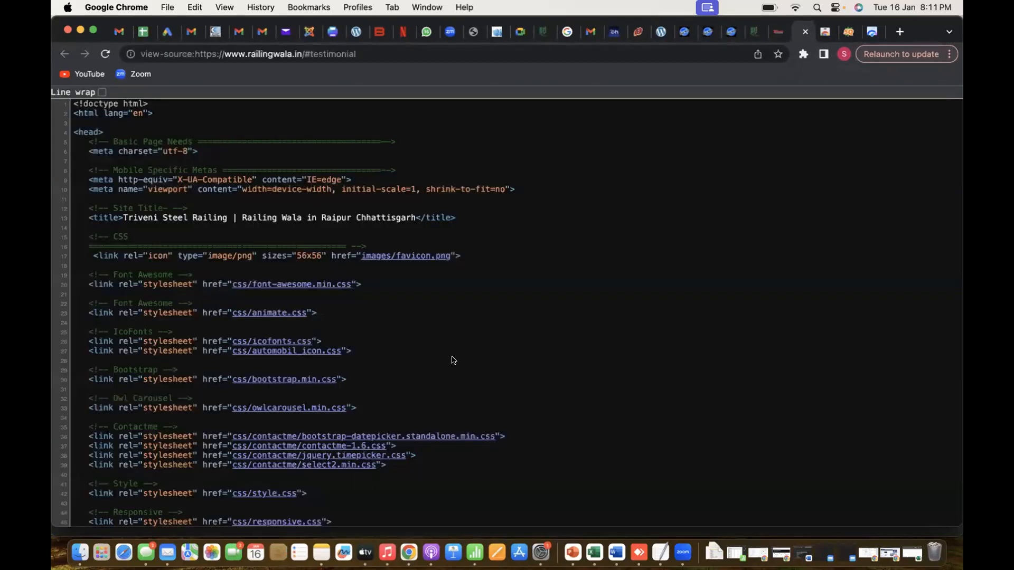
key("super+f")
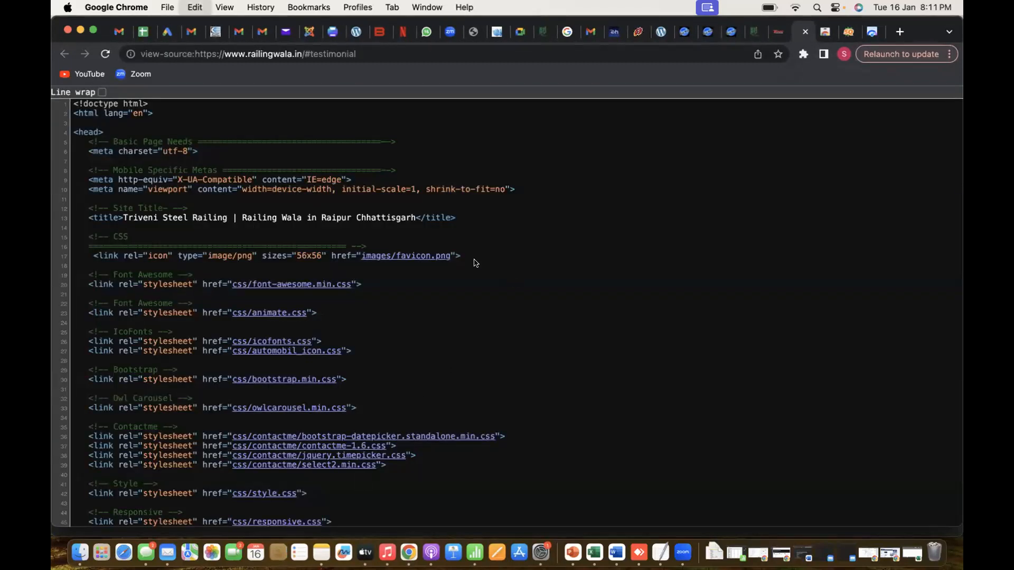
type("<h1")
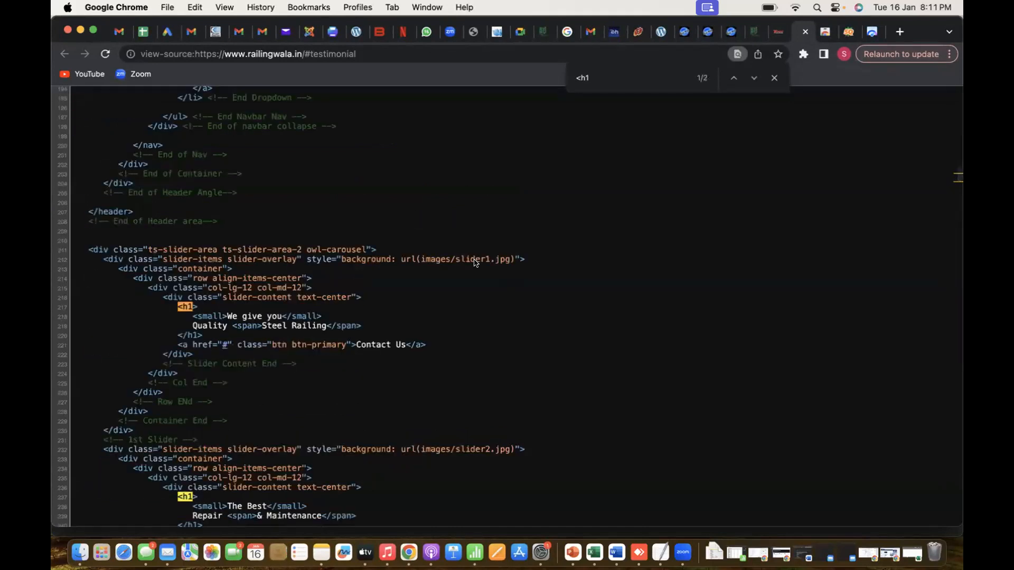
key("Return")
key("Return")
key("Return")
key("Return")
key("Return")
key("Return")
key("Return")
key("Return")
Search the page source for "<h2" and go through each match
key("BackSpace")
type("2")
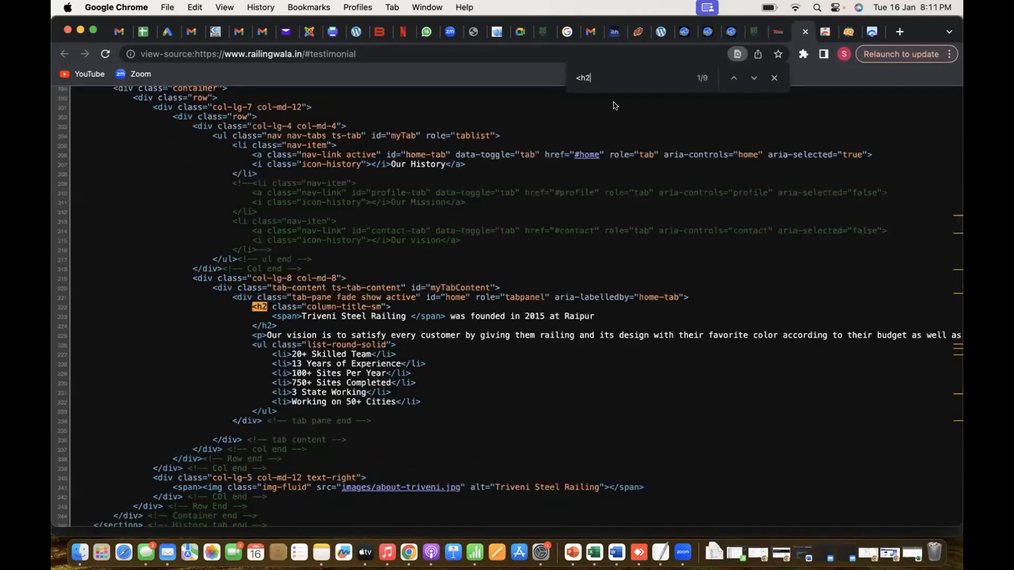
key("Return")
key("Return")
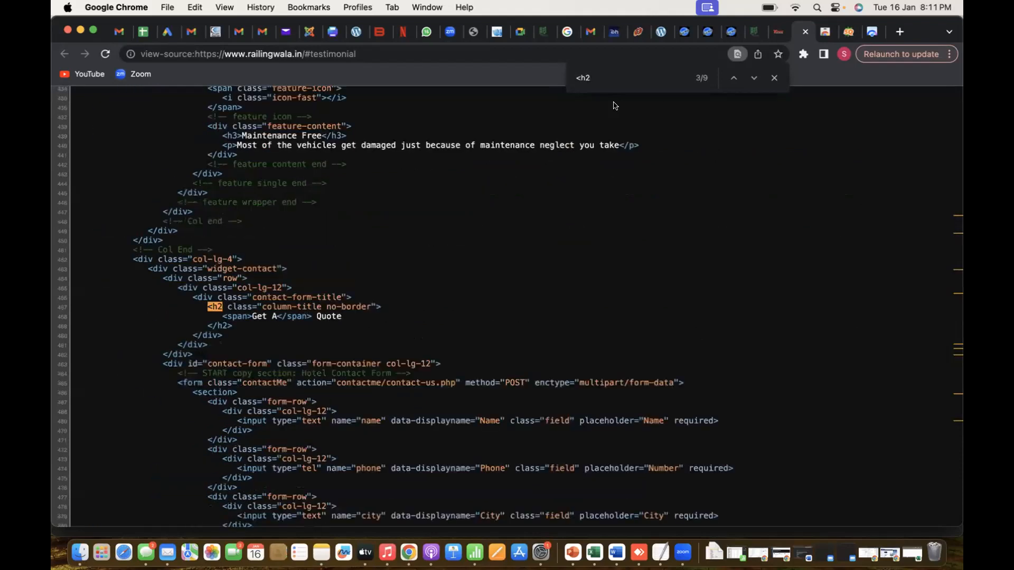
key("Return")
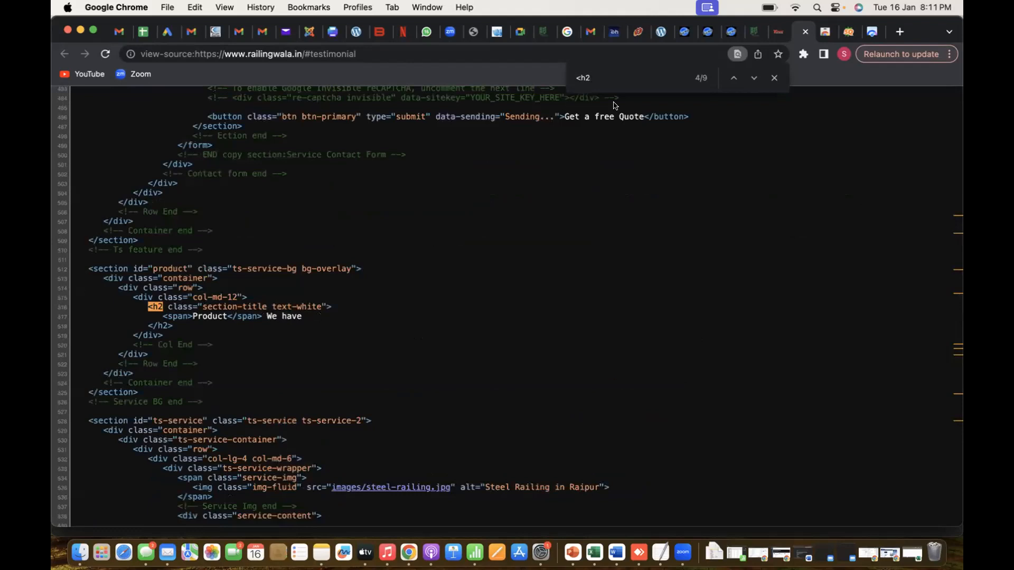
key("Return")
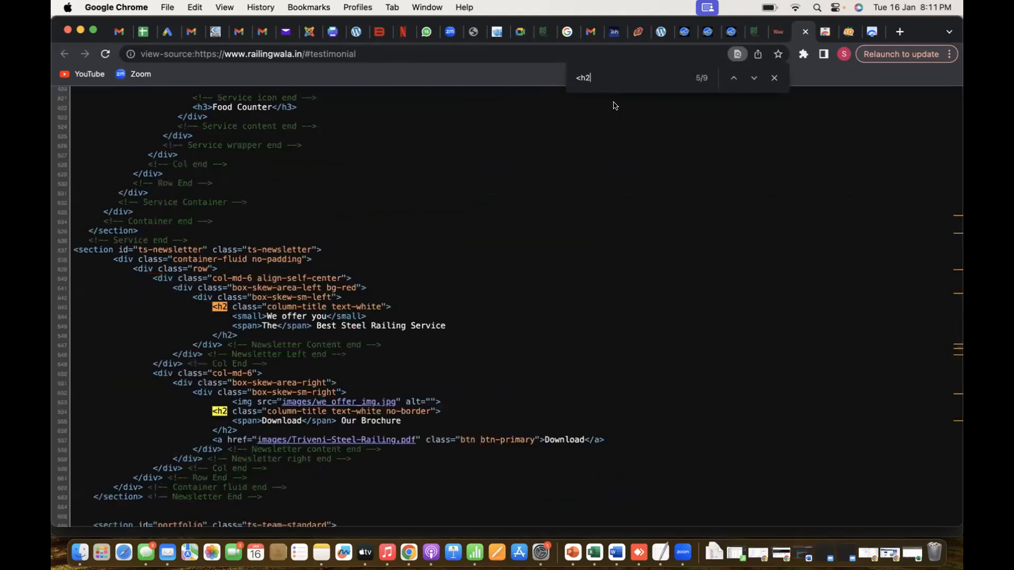
key("Return")
key("Return")
key("Return")
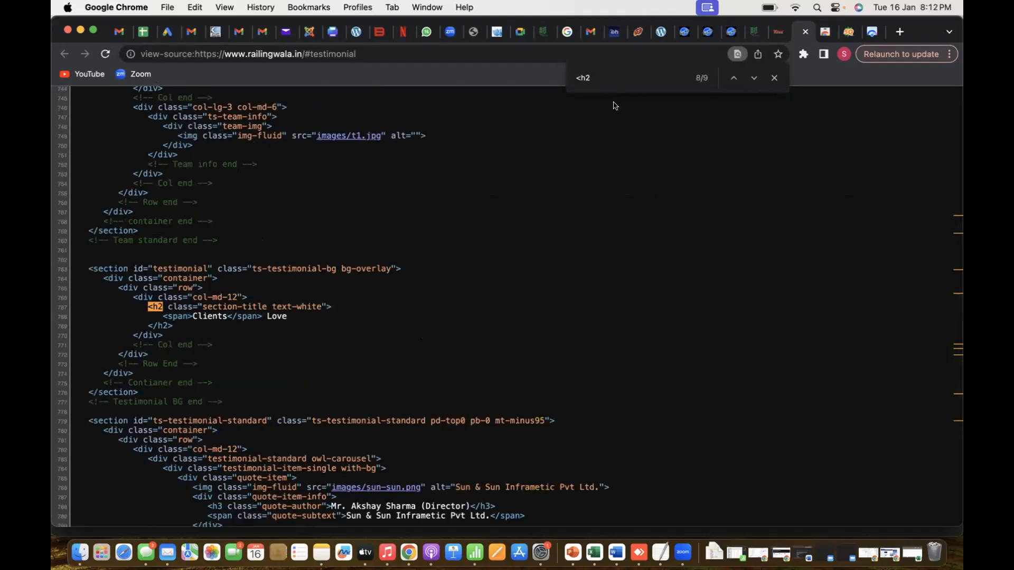
key("Return")
Search the page source for "<h1" again, check the matches and close the search
key("BackSpace")
type("1")
key("Return")
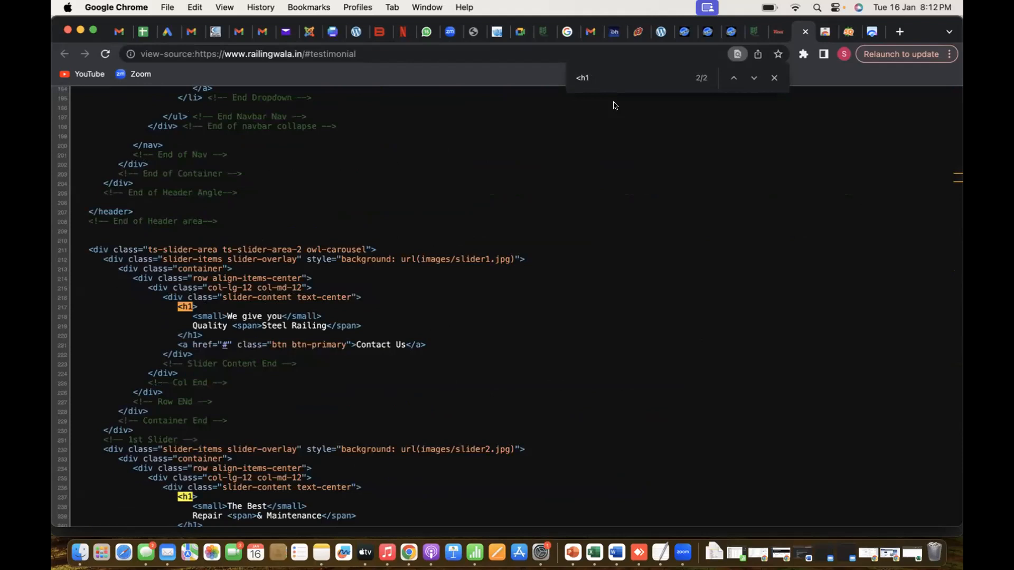
left_click(774, 78)
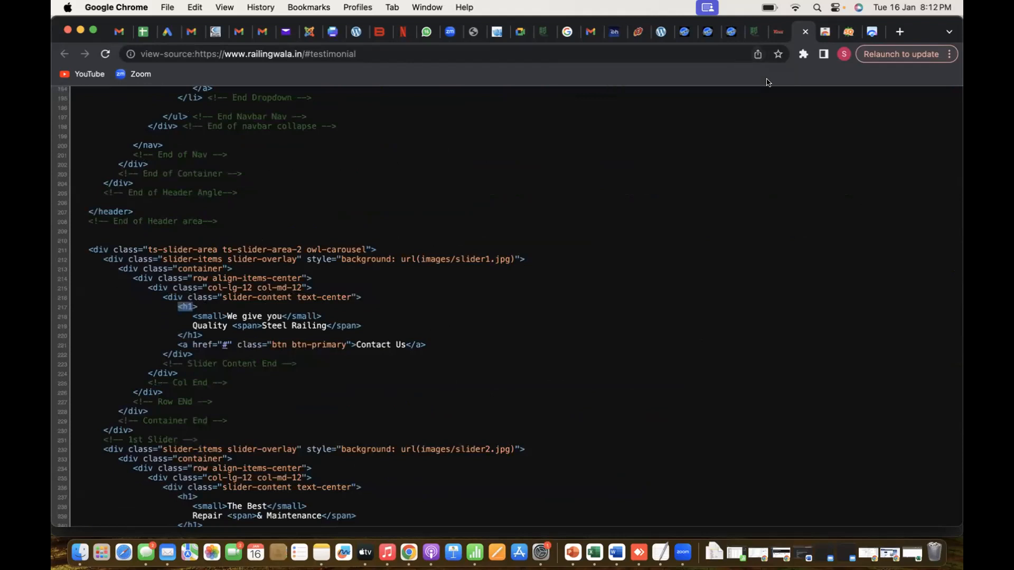
Go back to the SEOquake diagnosis and compare its headings list with the tags in the page source
key("super+Tab")
key("super+shift+Tab")
left_click(851, 37)
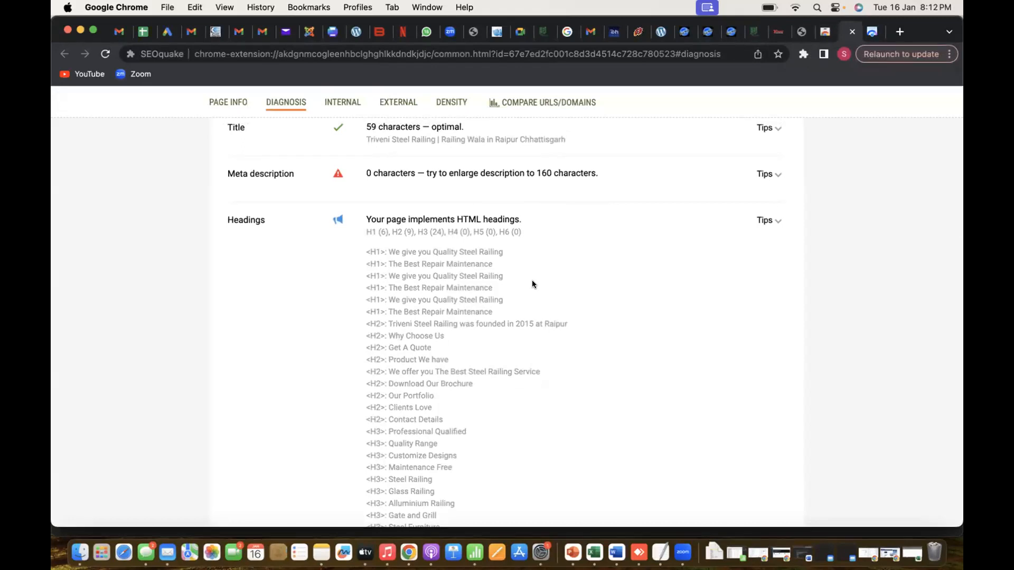
scroll(531, 284, "down", 2)
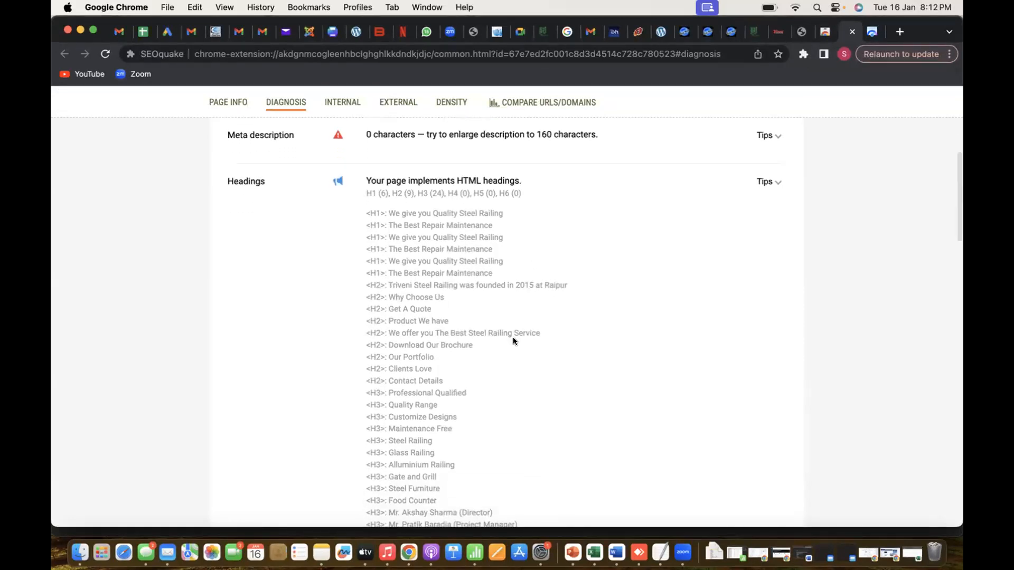
scroll(513, 340, "down", 2)
scroll(514, 340, "up", 2)
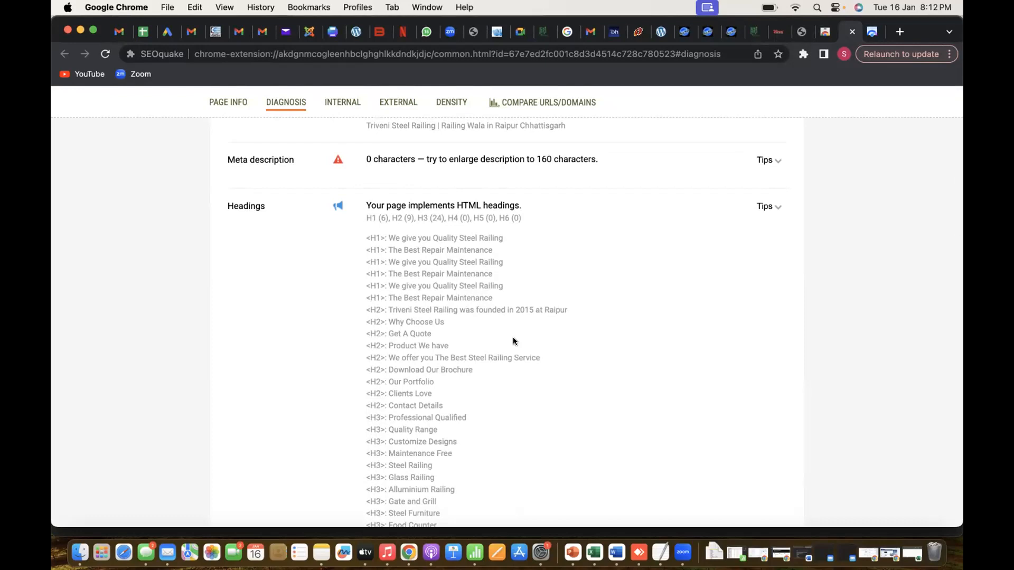
scroll(514, 341, "down", 2)
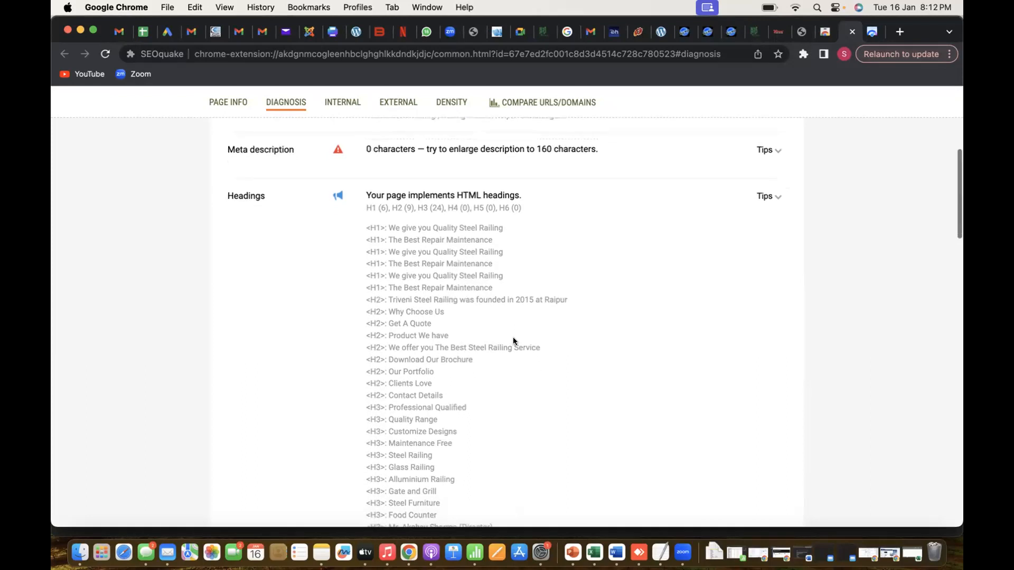
Check the next factor in the Excel audit sheet, then switch back to PageSpeed Insights in Chrome
key("super+Tab")
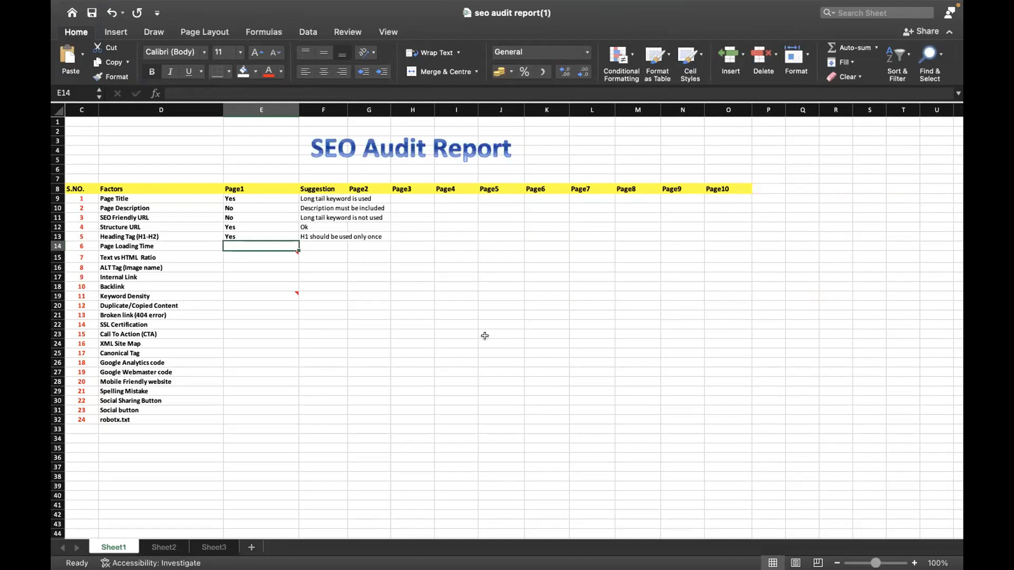
key("super+Tab")
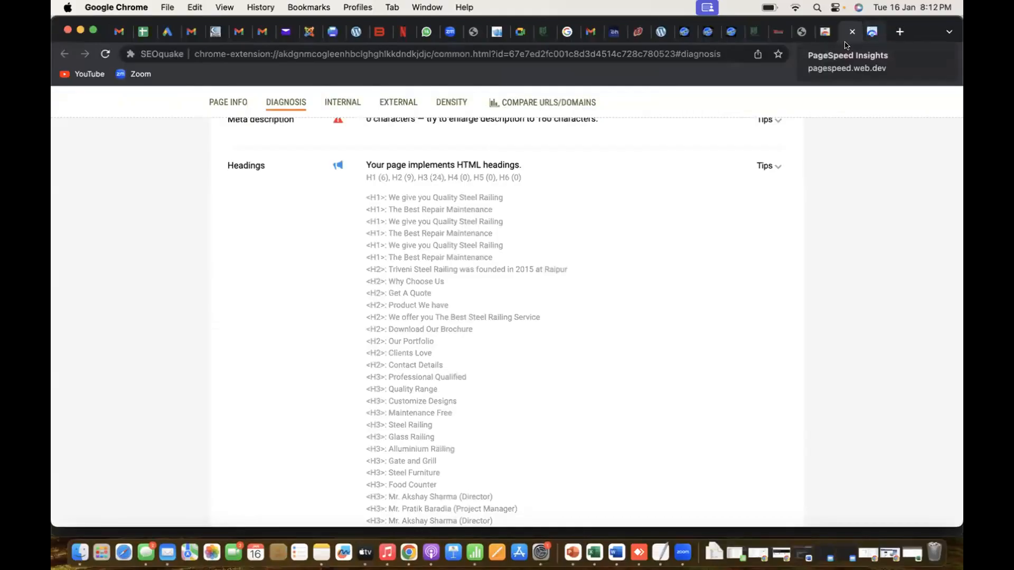
left_click(845, 43)
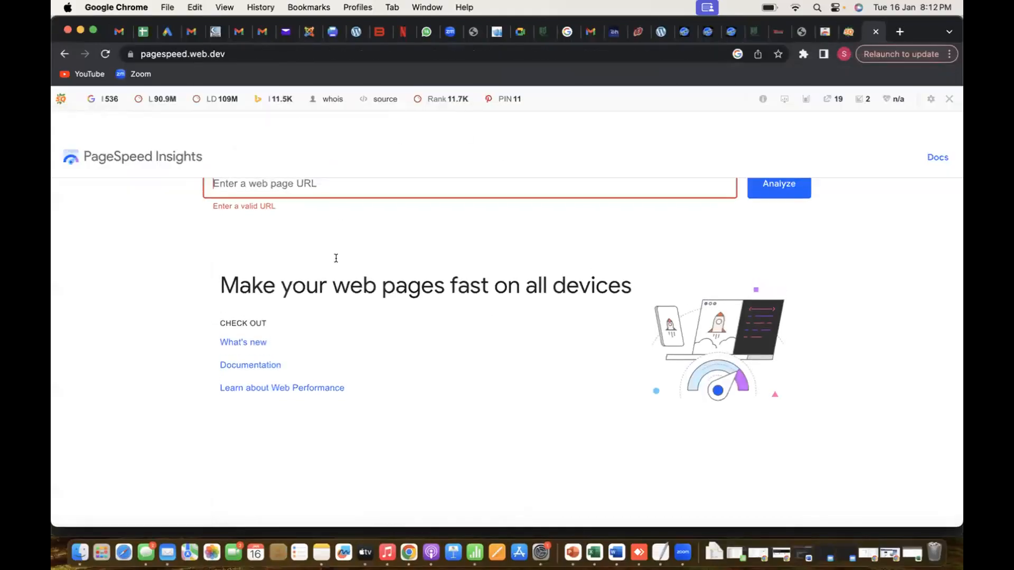
Load the site at the plain address railingwala.in and select that address for use in PageSpeed Insights
left_click(777, 32)
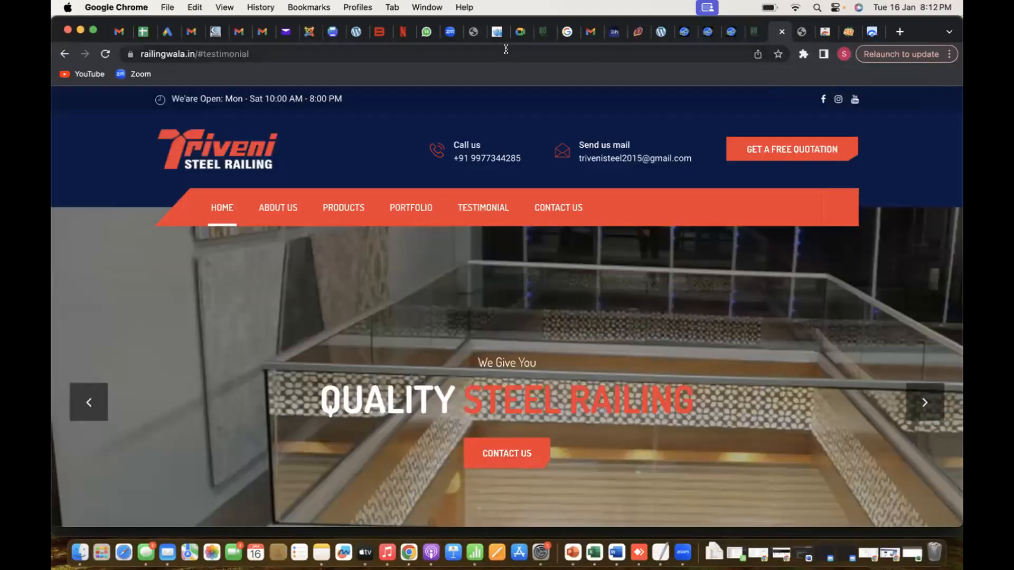
left_click(507, 54)
left_click(226, 207)
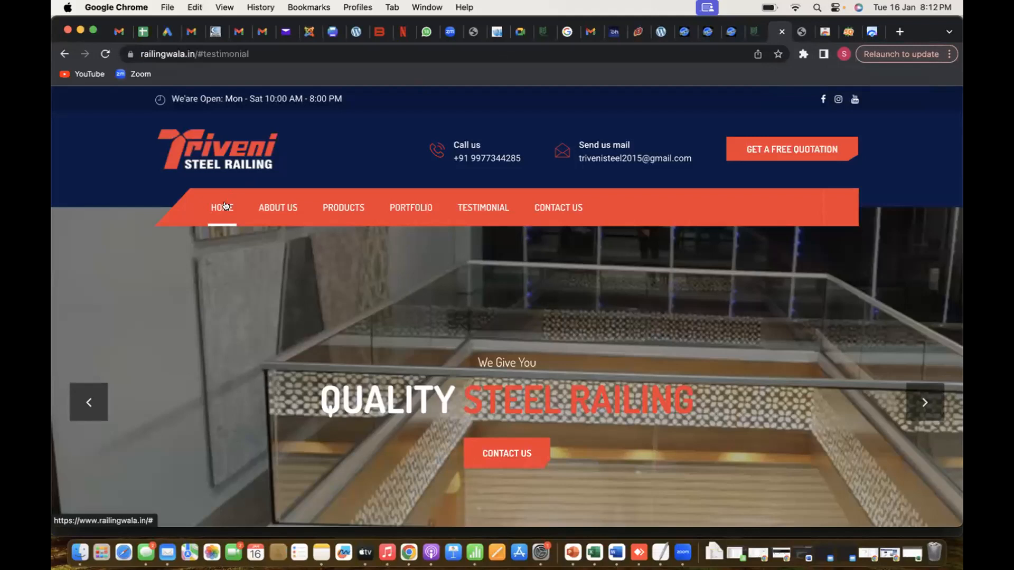
left_click(271, 55)
type("ra")
key("Return")
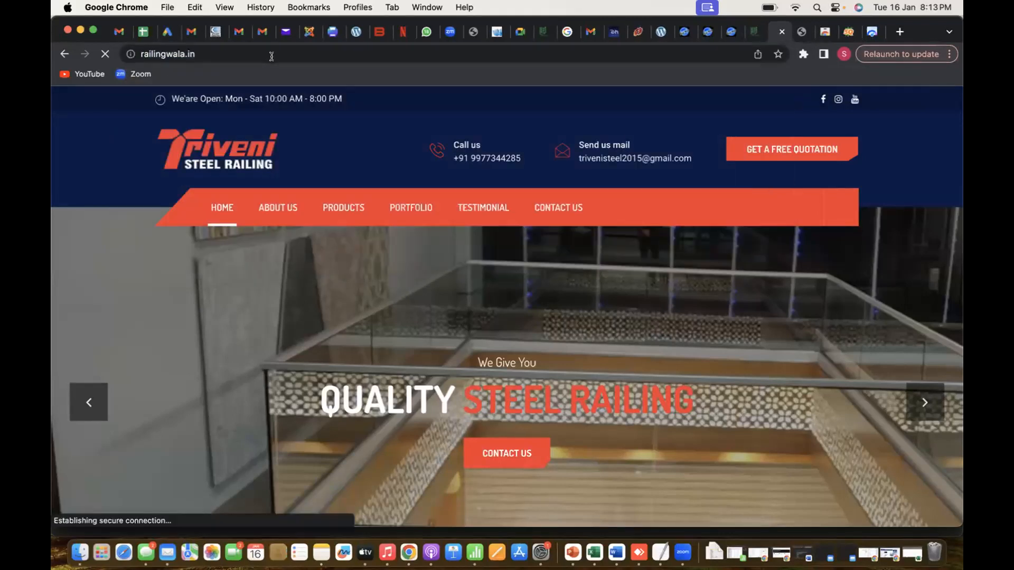
left_click(271, 53)
key("super+c")
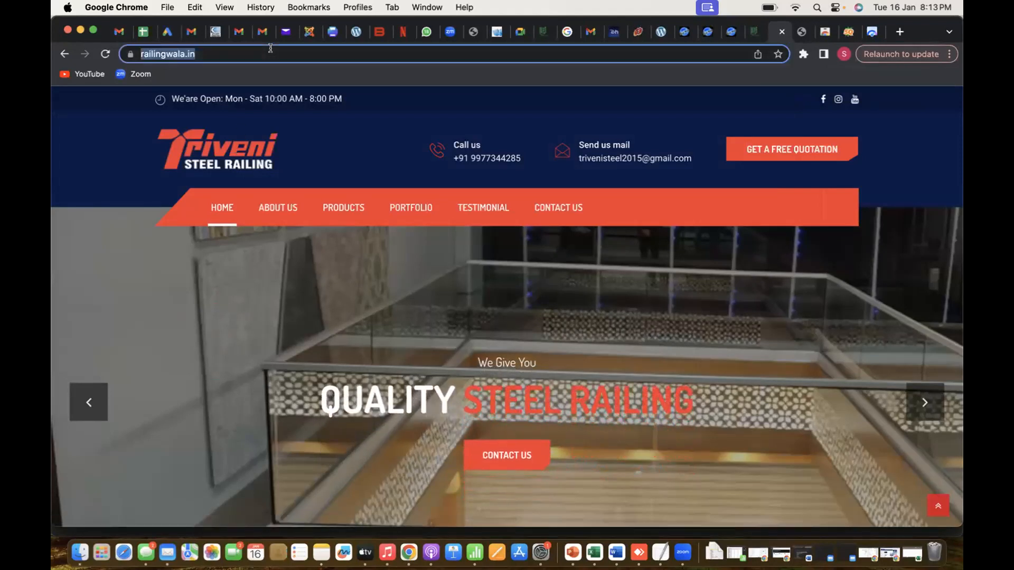
left_click(872, 31)
key("super+v")
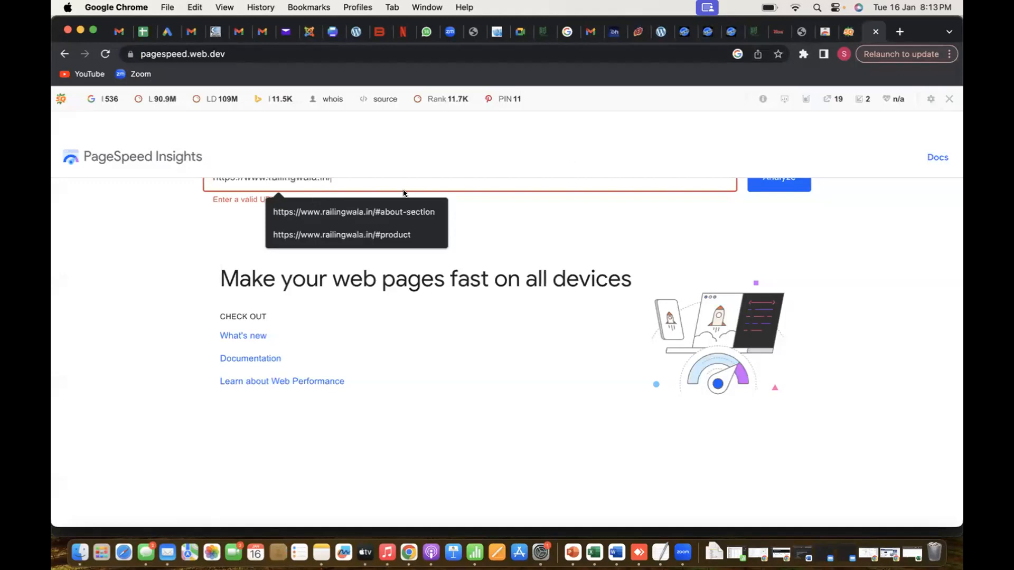
left_click(771, 185)
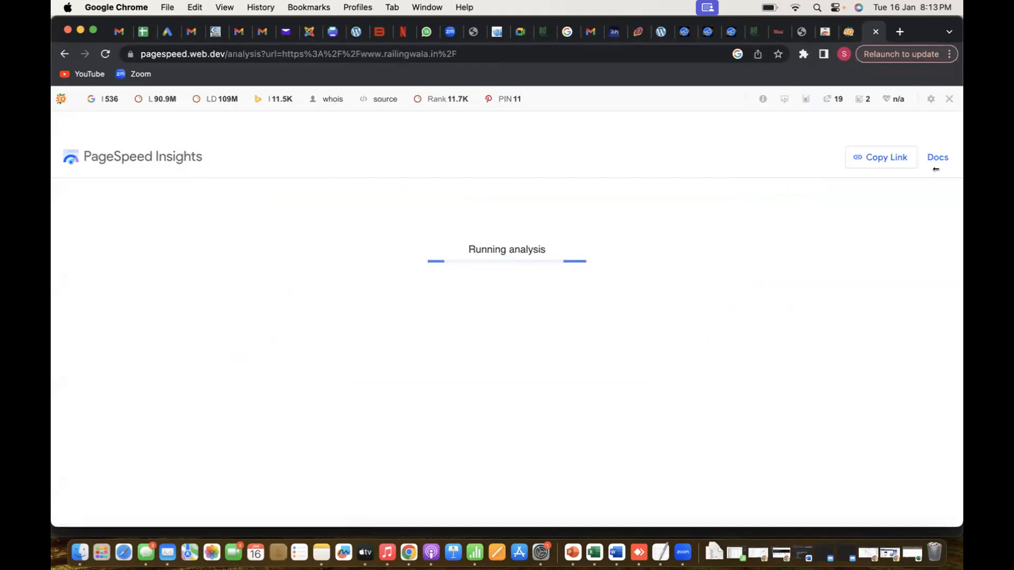
Close the leftover Zoom meeting page in Chrome and return to the PageSpeed Insights report
left_click(683, 552)
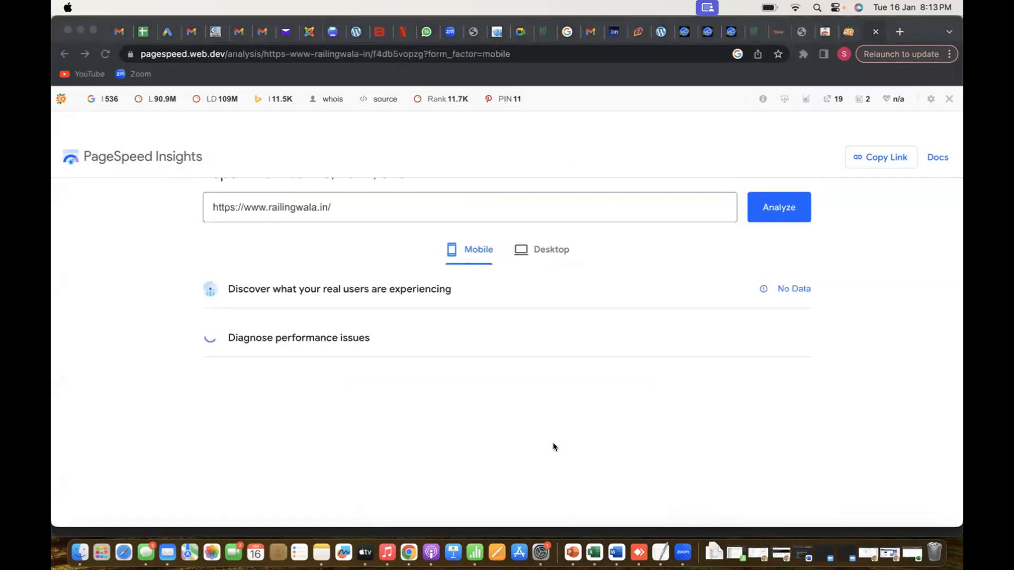
key("super+Tab")
key("super+shift+Tab")
left_click(443, 34)
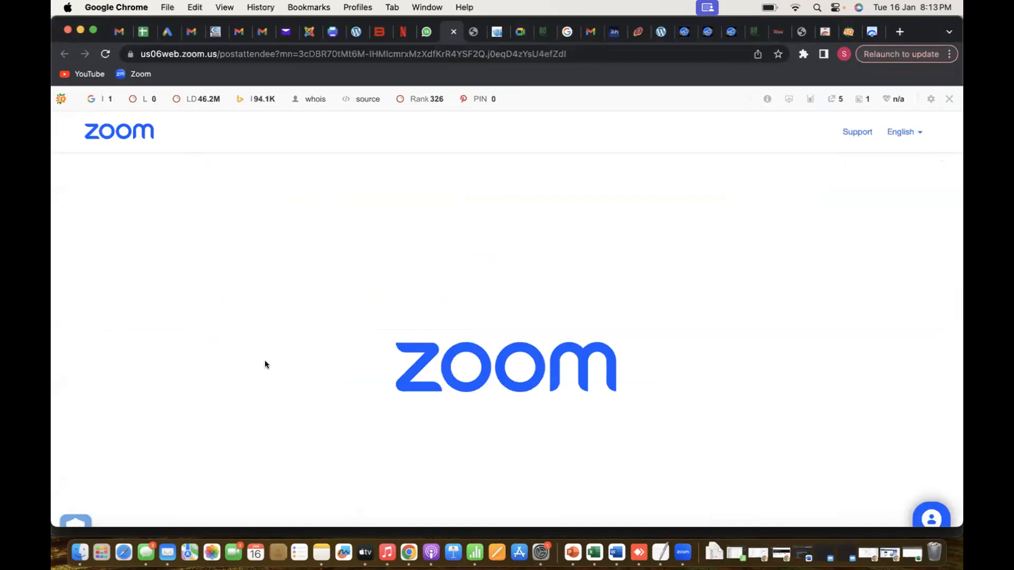
left_click(454, 32)
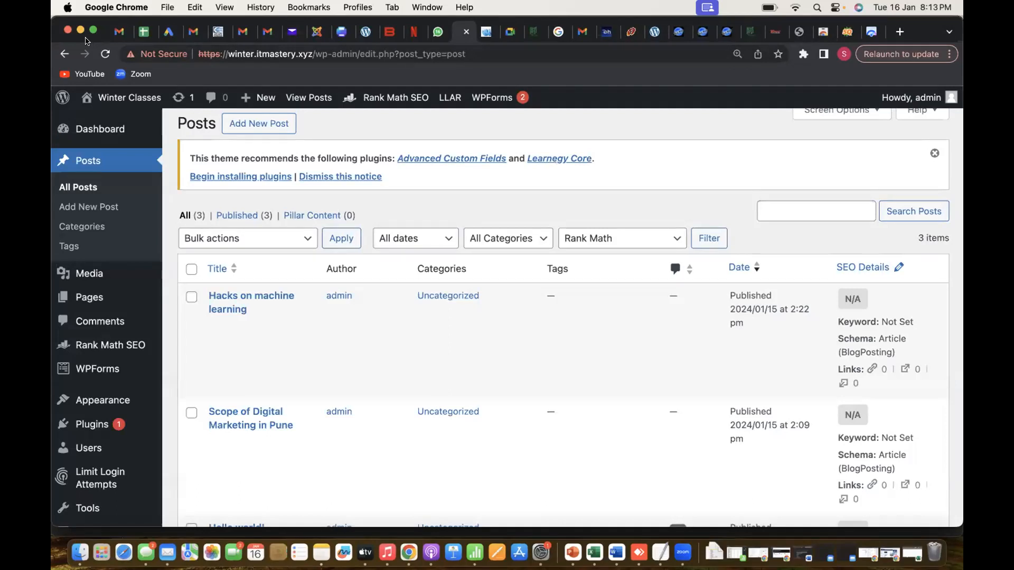
left_click(815, 31)
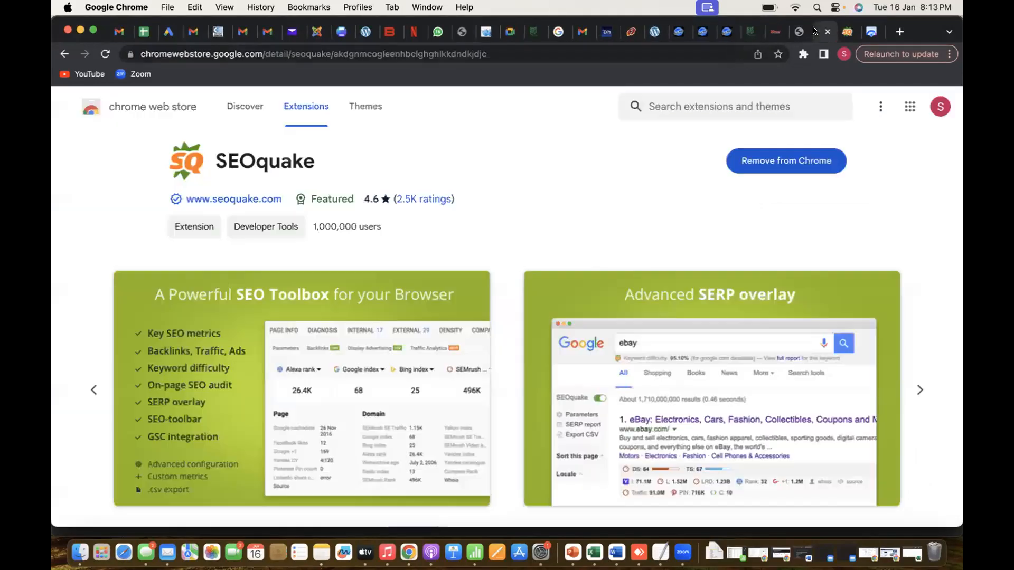
left_click(871, 31)
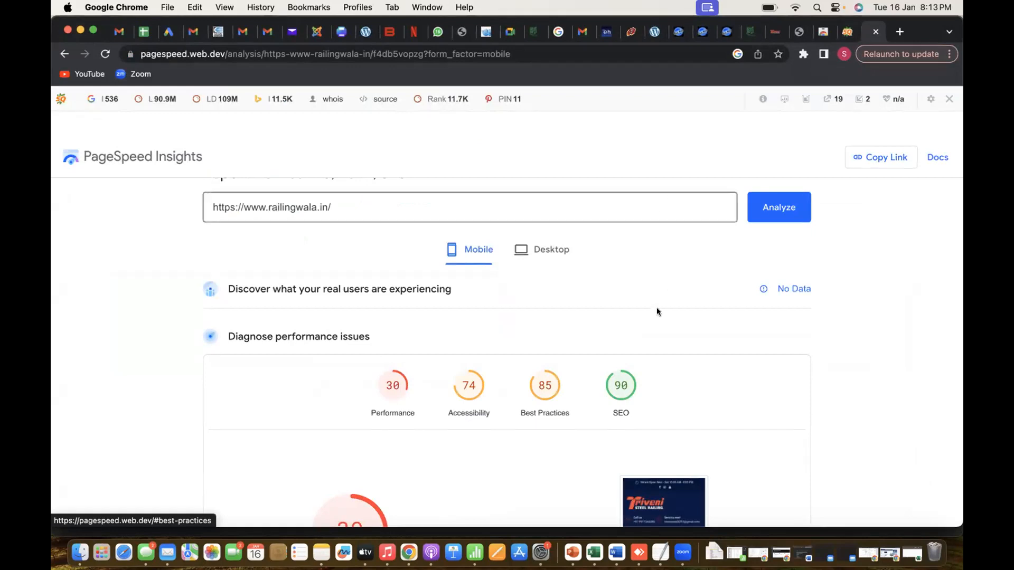
Review the mobile scores in the PageSpeed Insights report, then examine the desktop scores and performance section
scroll(656, 309, "down", 2)
scroll(656, 310, "up", 2)
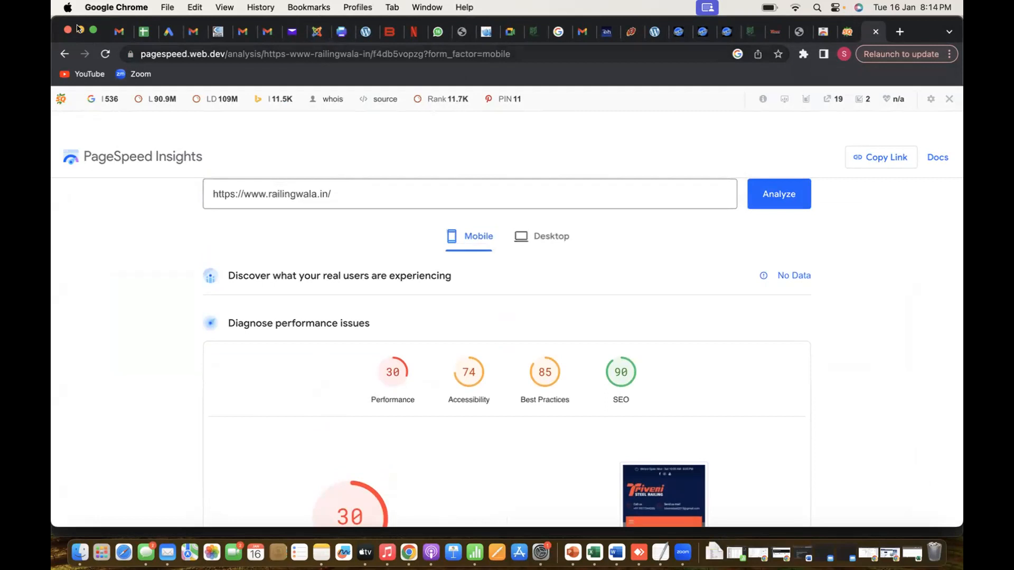
scroll(413, 389, "down", 3)
scroll(494, 231, "up", 2)
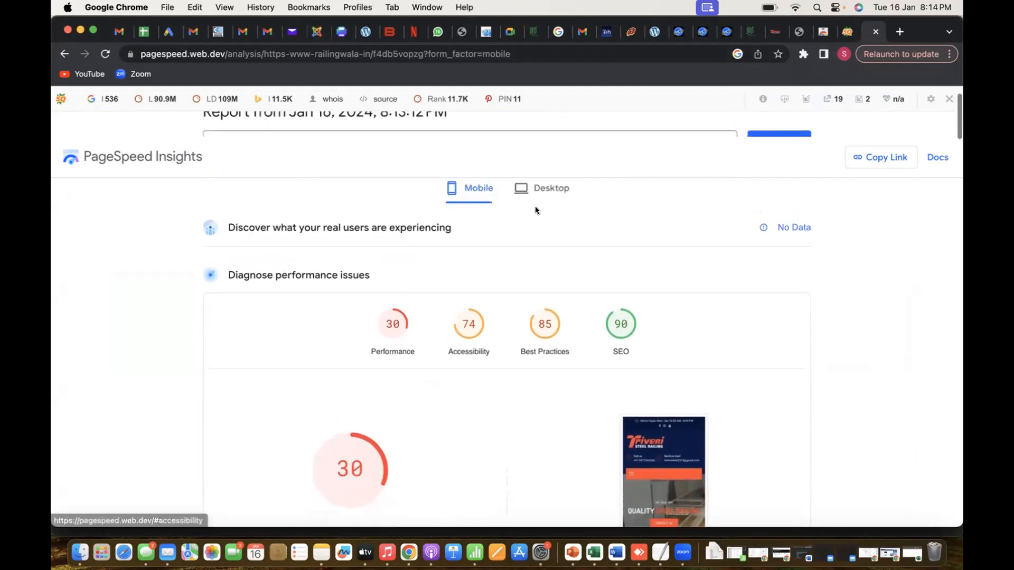
left_click(543, 219)
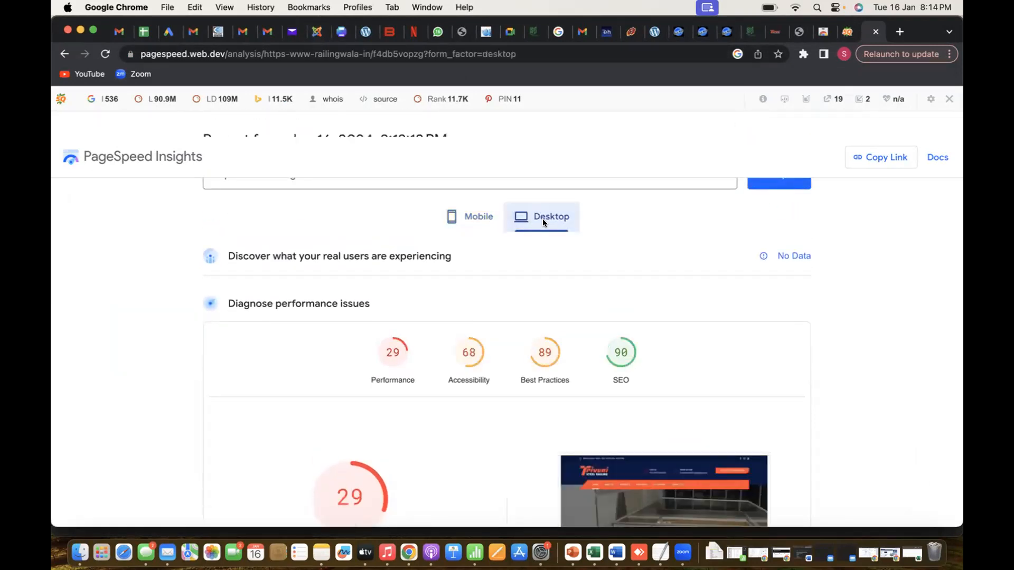
scroll(543, 219, "down", 3)
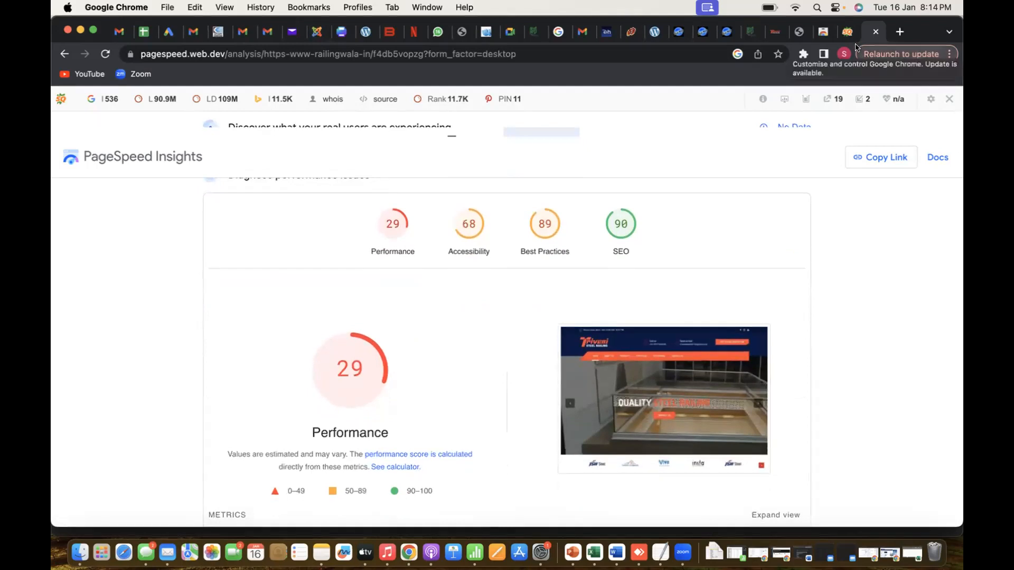
Switch to the Excel audit sheet and record "Not ok" under Page1 for Page Loading Time
key("super+Tab")
key("super+Tab")
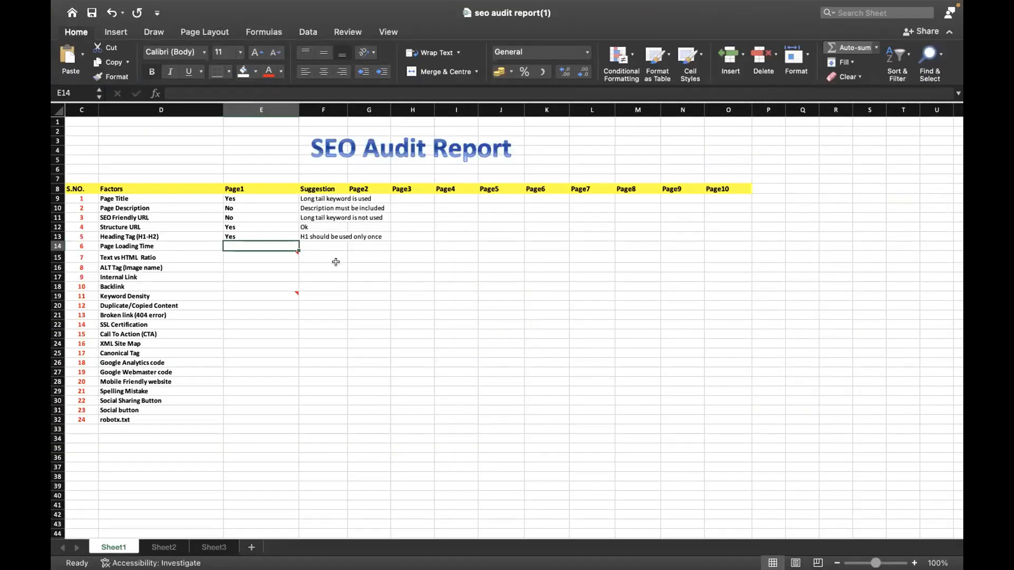
type("No")
key("BackSpace")
key("BackSpace")
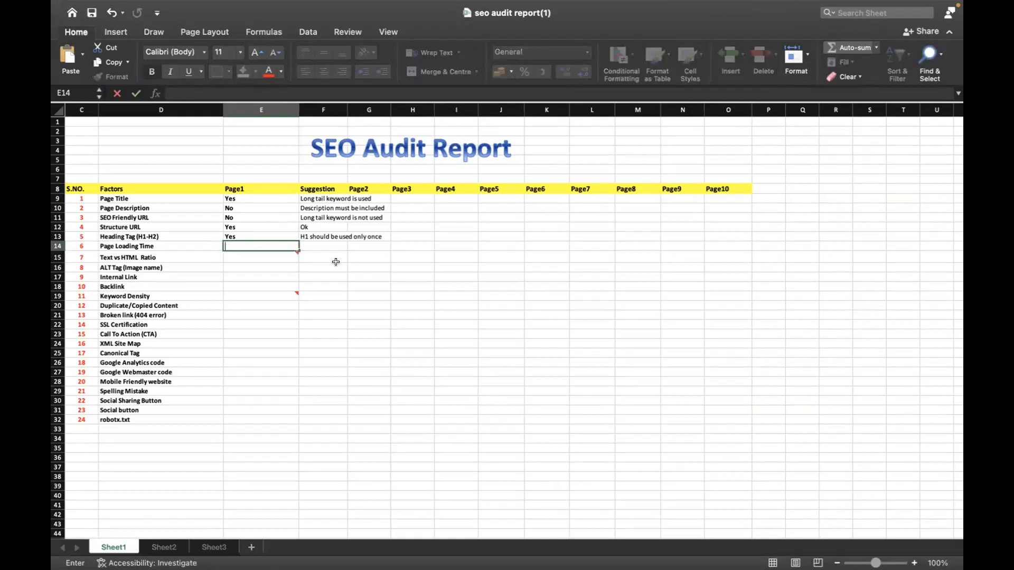
type("Not ok")
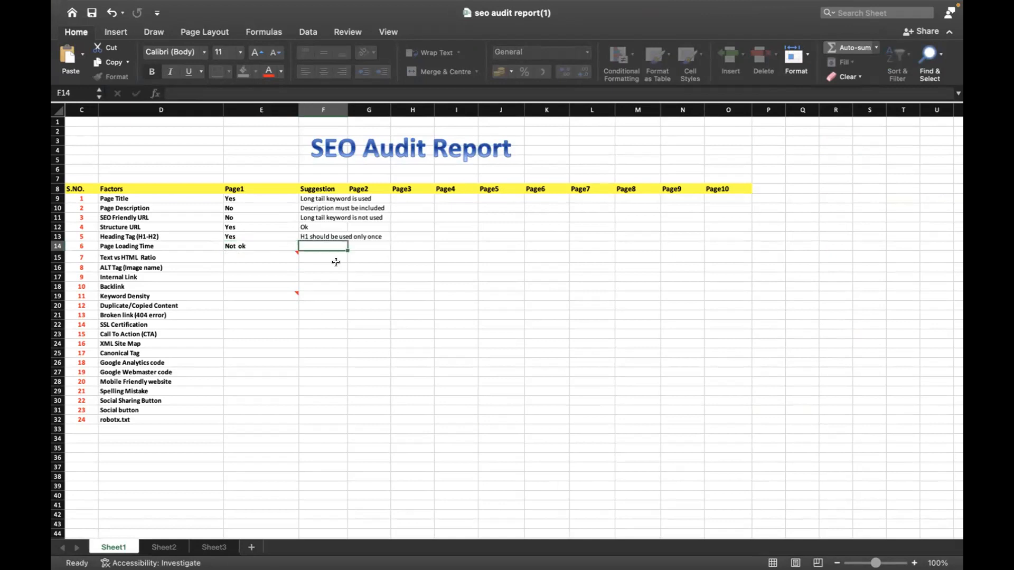
Enter the Page Loading Time suggestion "Need to improve page performance speed" and select the Page1 cell for Text vs HTML Ratio
type("Need to improve")
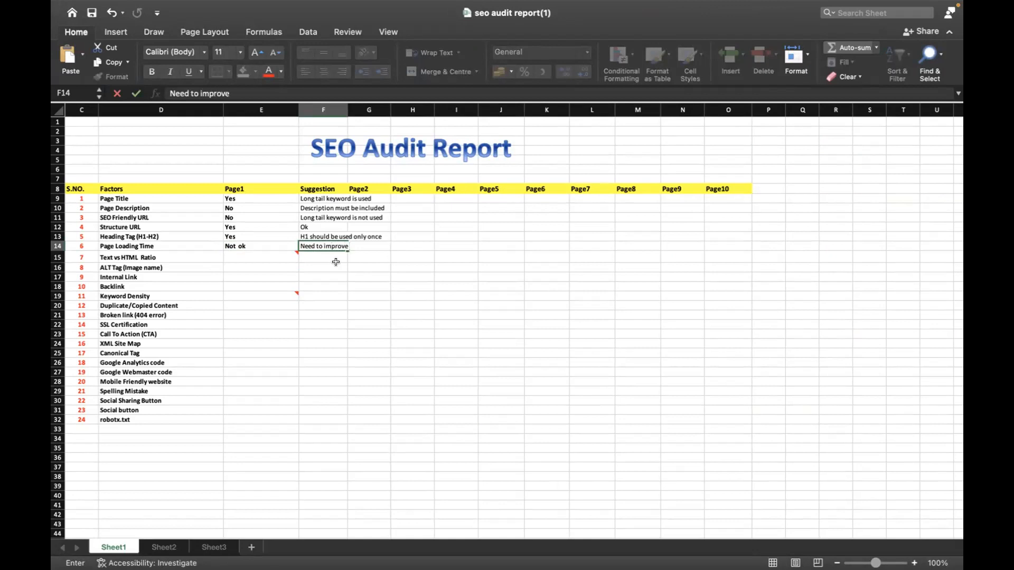
type(" page s")
key("BackSpace")
key("BackSpace")
type("performance speed")
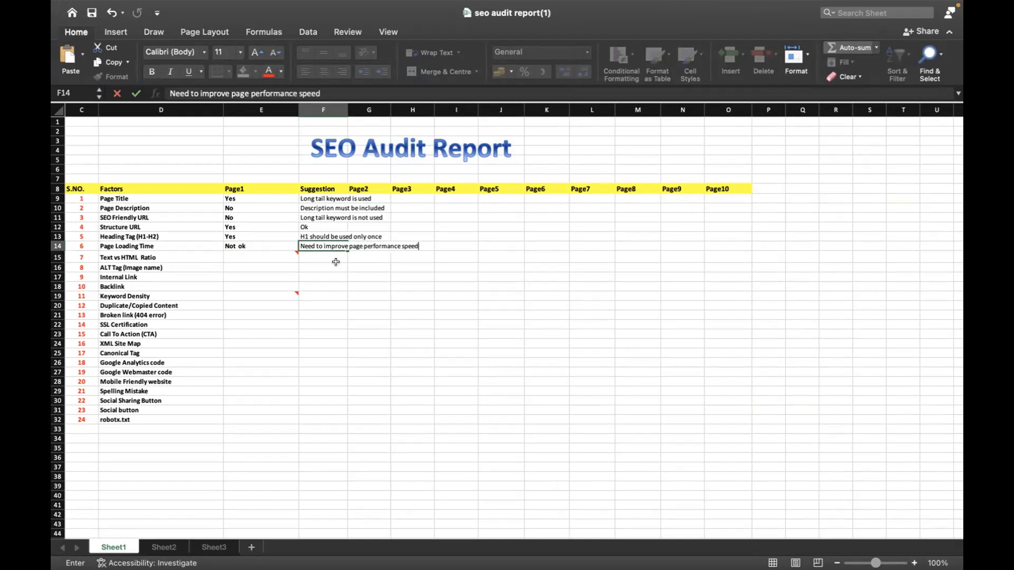
key("Return")
key("Left")
key("Left")
key("Right")
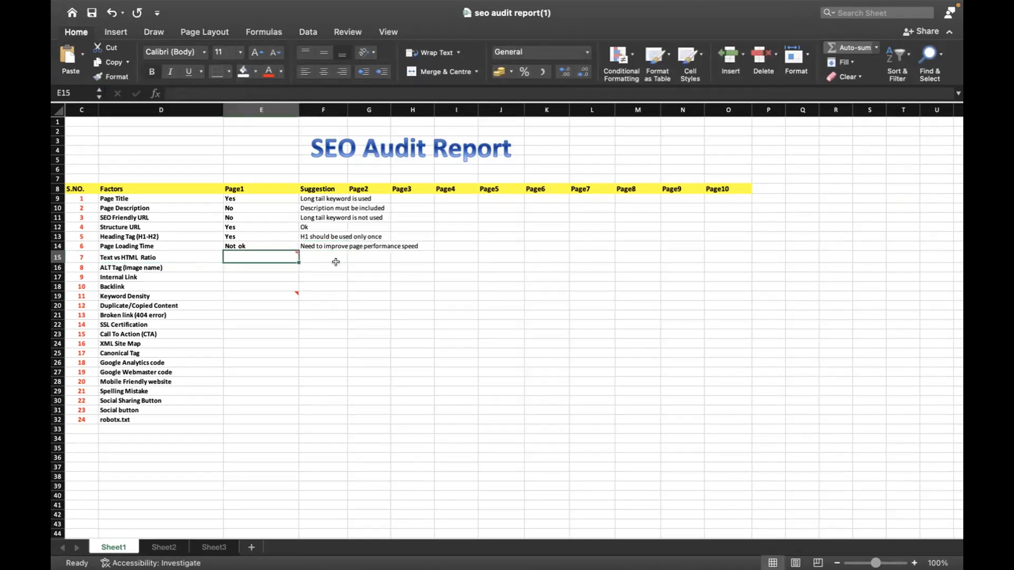
Switch back to Chrome and check the Text/HTML ratio entry in the SEOquake diagnosis
key("super+Tab")
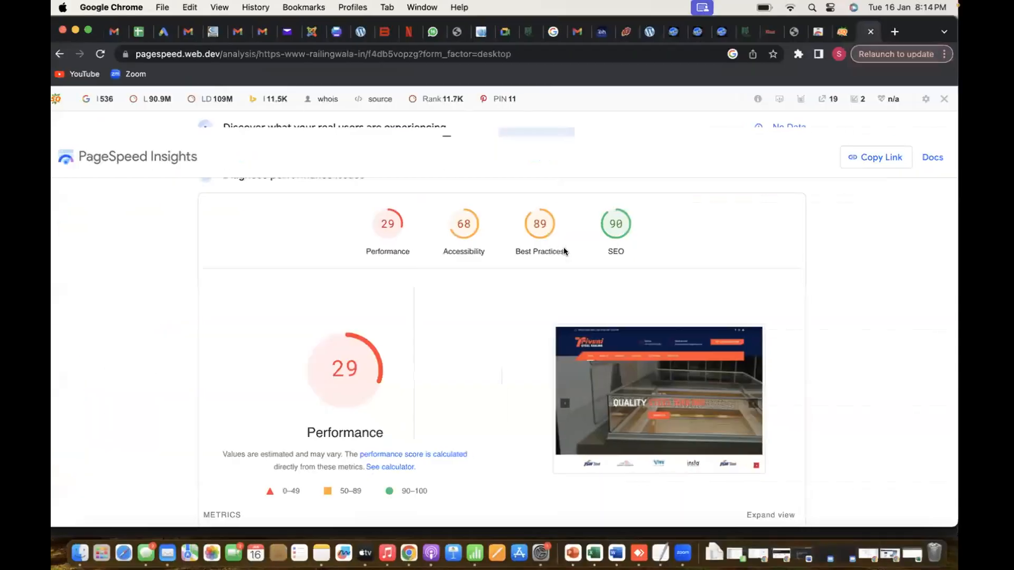
scroll(564, 250, "up", 3)
left_click(847, 32)
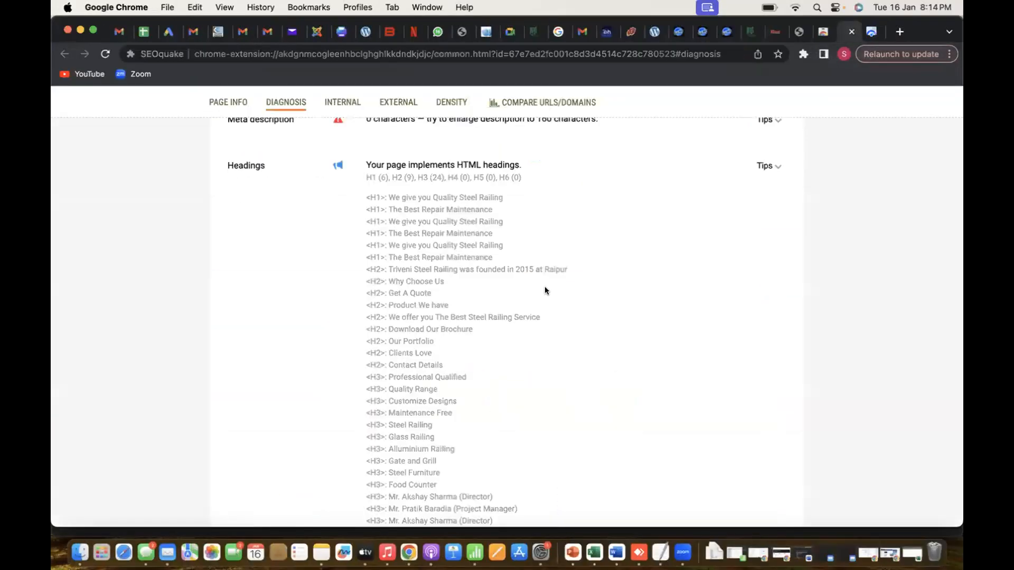
scroll(483, 347, "down", 5)
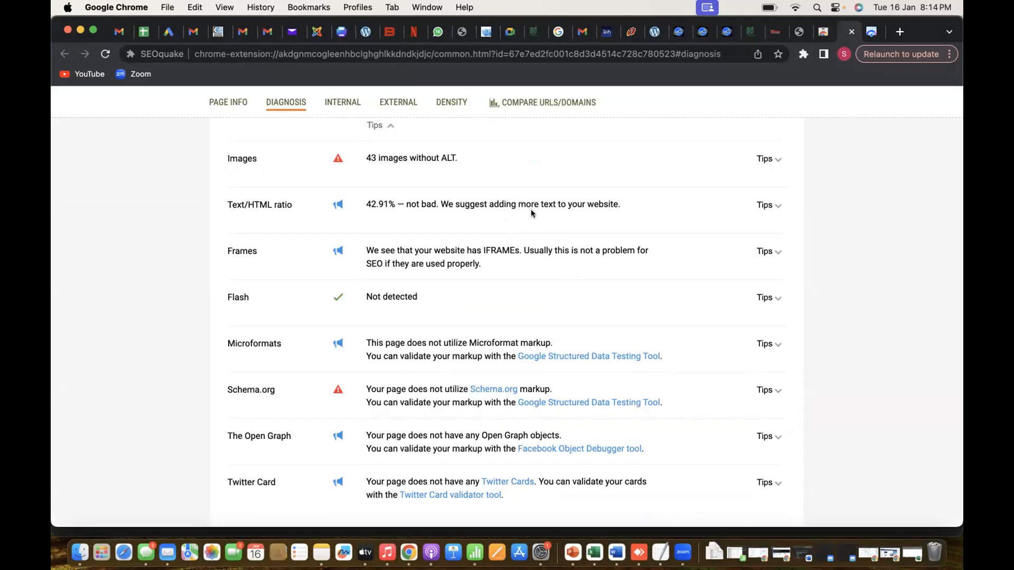
scroll(531, 212, "down", 1)
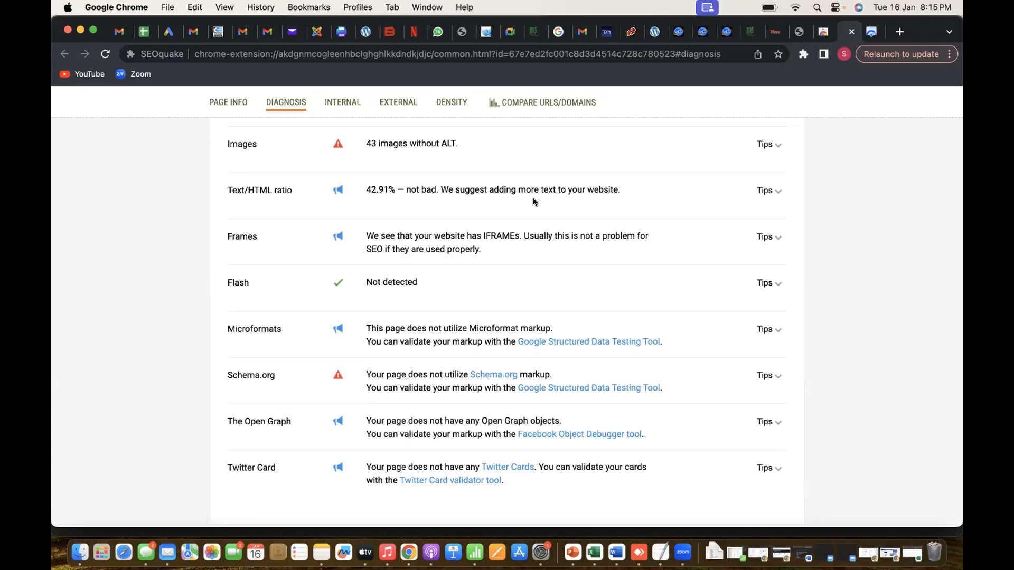
Switch to the Excel audit sheet and enter "Ok" under Page1 for Text vs HTML Ratio, replacing it with "Yes"
key("super+Tab")
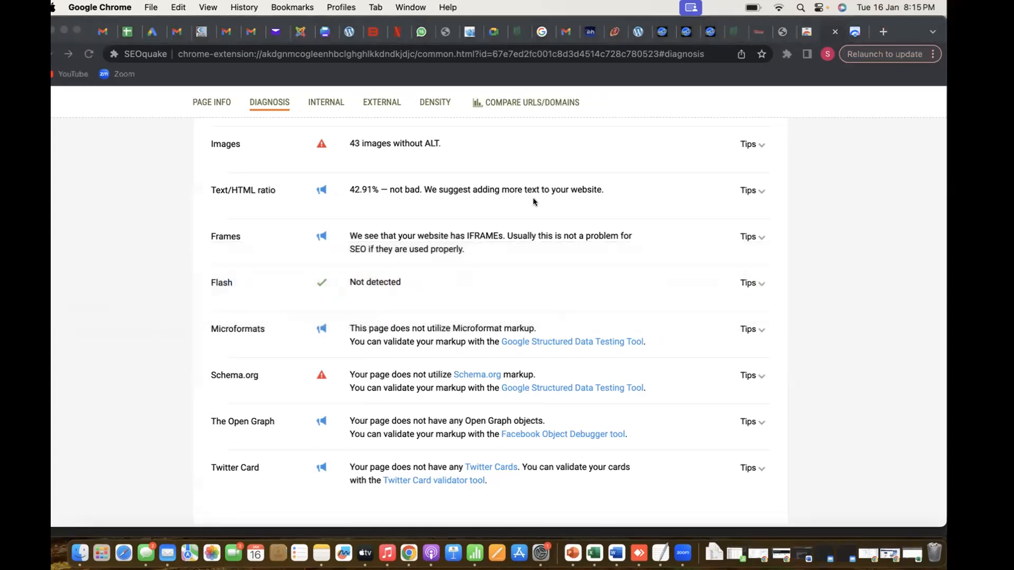
type("Ok")
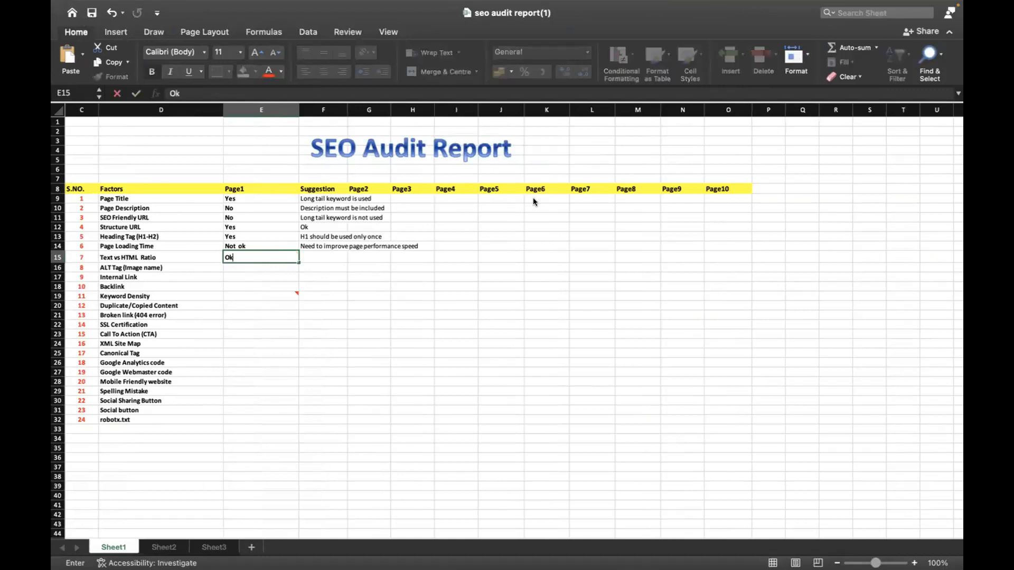
key("Tab")
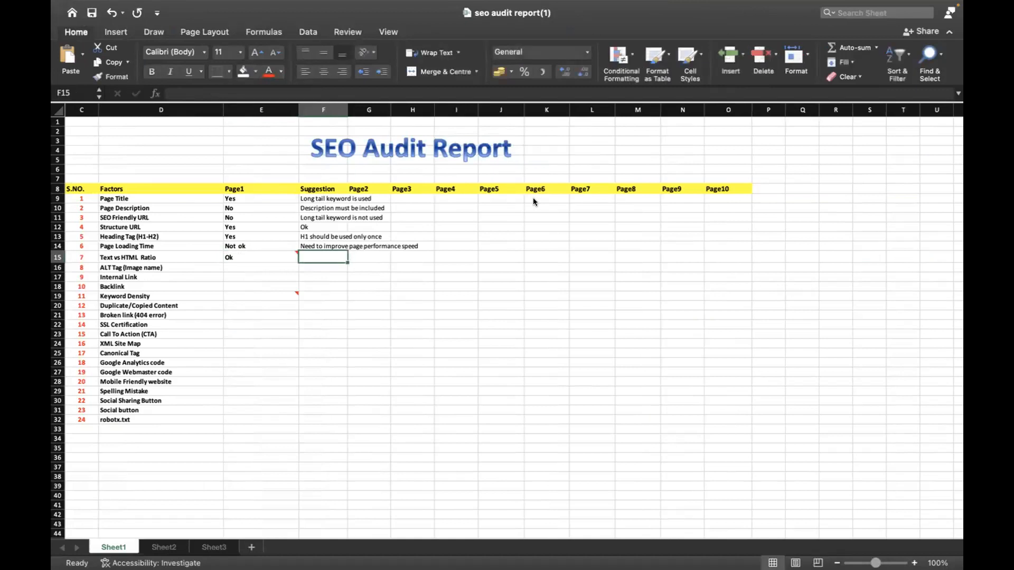
key("Left")
type("Yes")
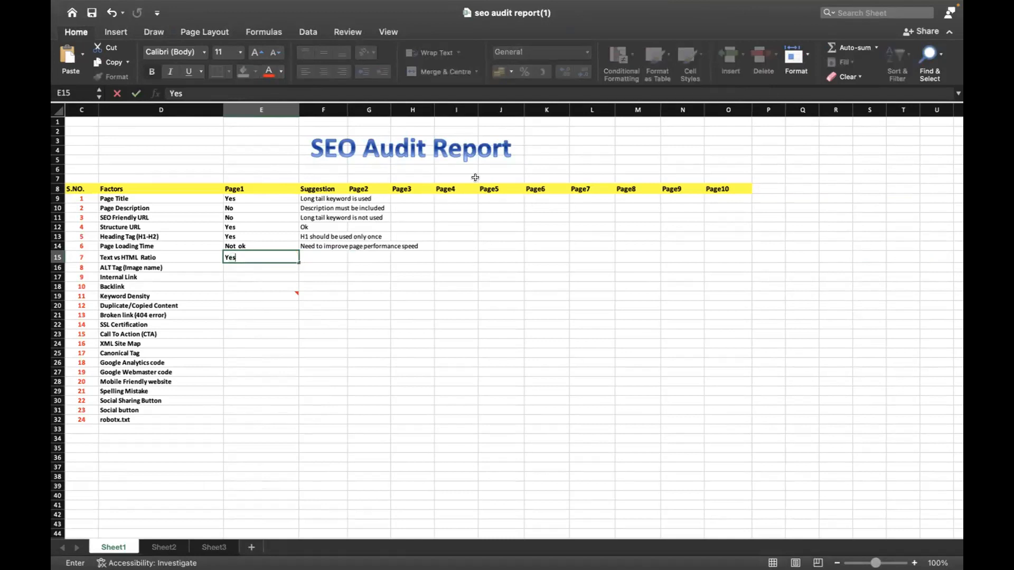
Enter the Text vs HTML Ratio suggestion "ok" and select the Page1 cell for ALT Tag (Image name)
key("Tab")
type("ok")
key("Return")
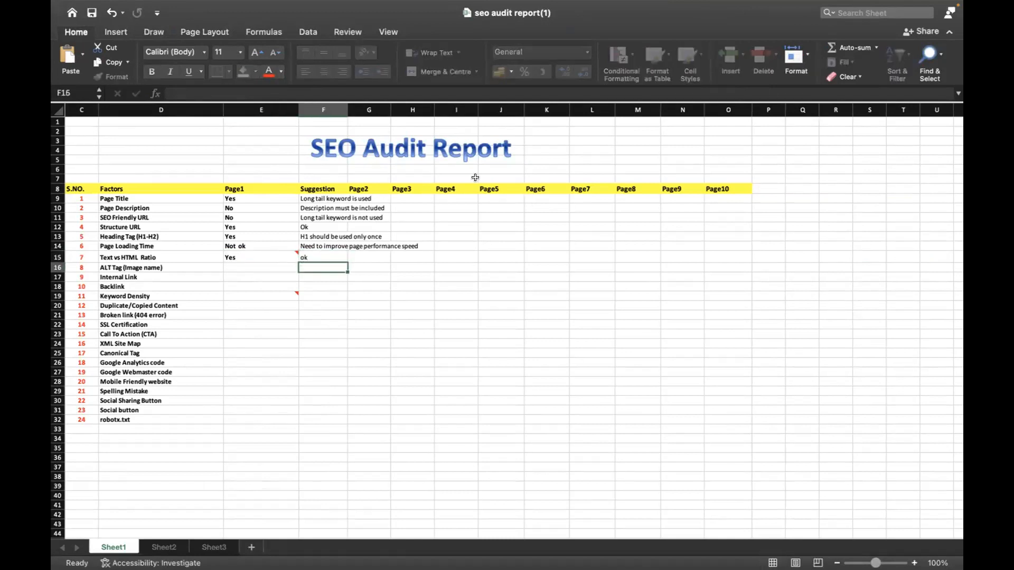
key("Left")
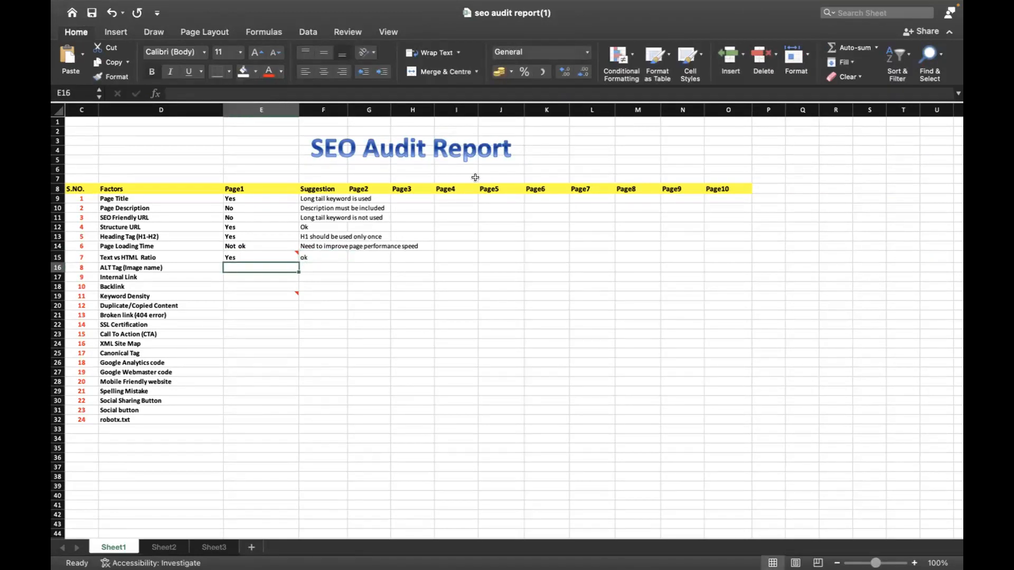
Switch back to Chrome and look through the SEOquake diagnosis for details on image ALT tags
key("super+Tab")
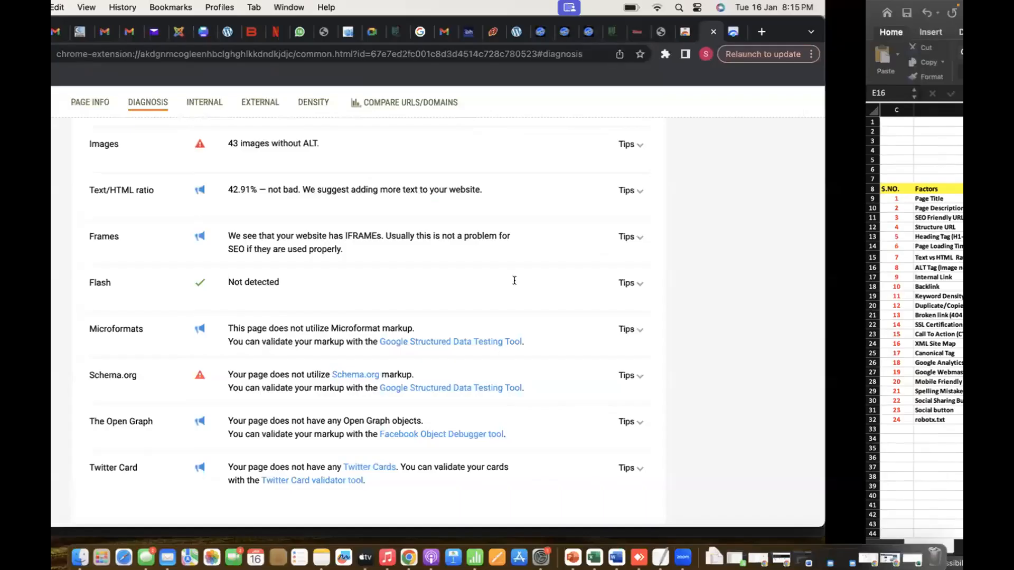
scroll(467, 422, "up", 8)
scroll(467, 426, "up", 10)
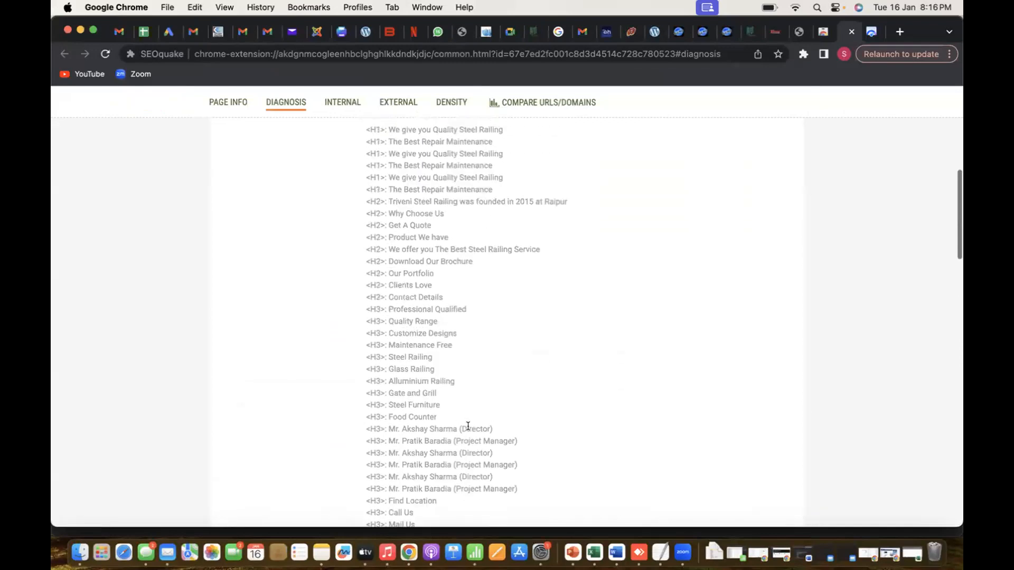
scroll(468, 425, "down", 12)
scroll(468, 426, "down", 8)
scroll(468, 425, "up", 8)
scroll(468, 426, "down", 5)
scroll(467, 429, "down", 9)
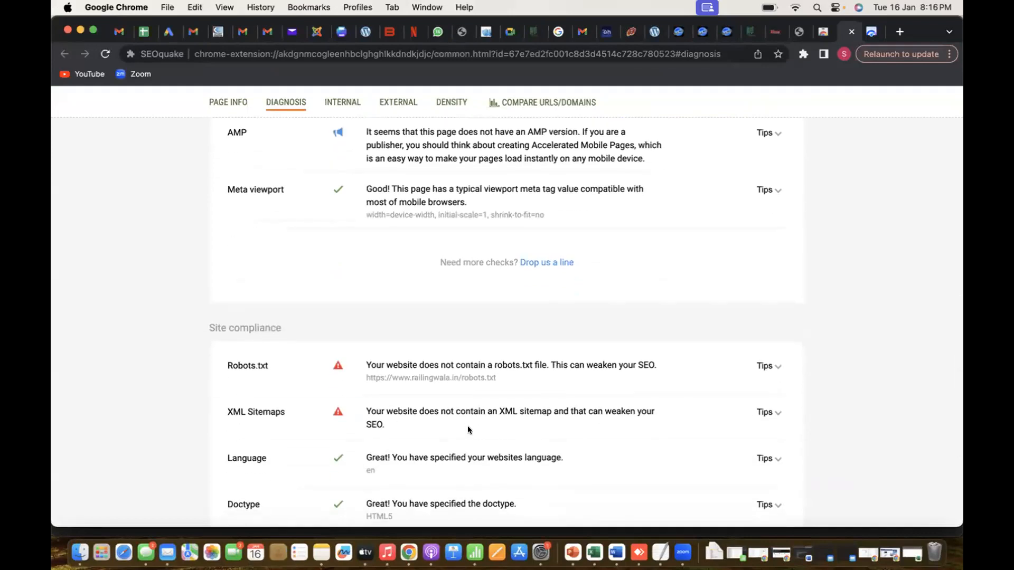
scroll(467, 430, "down", 8)
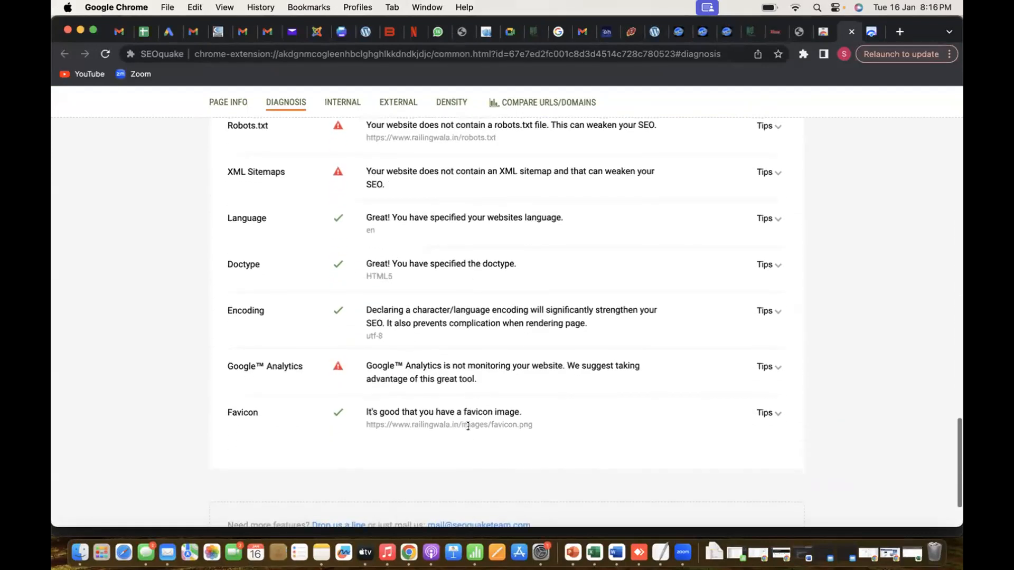
scroll(468, 430, "up", 10)
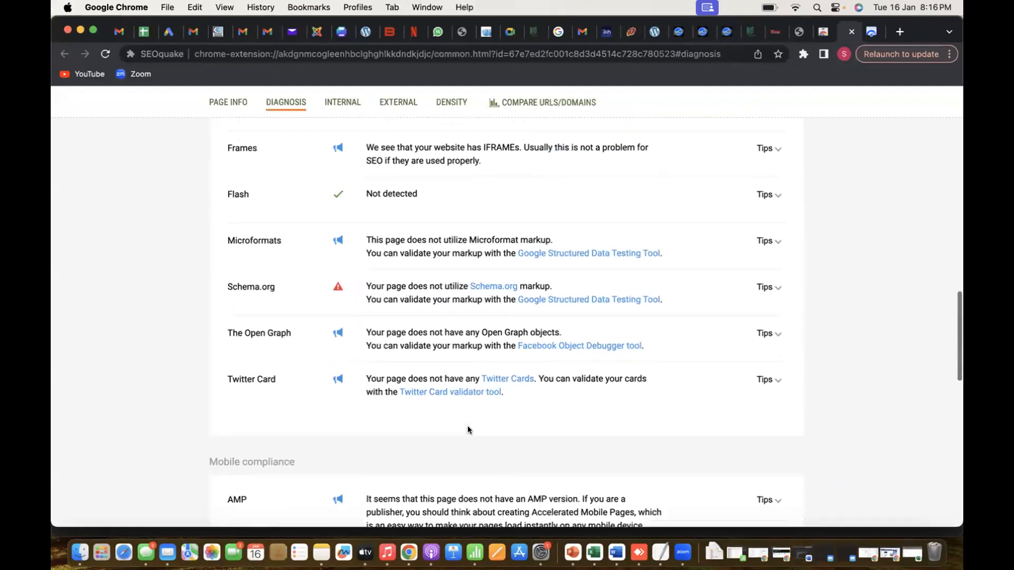
scroll(468, 430, "up", 15)
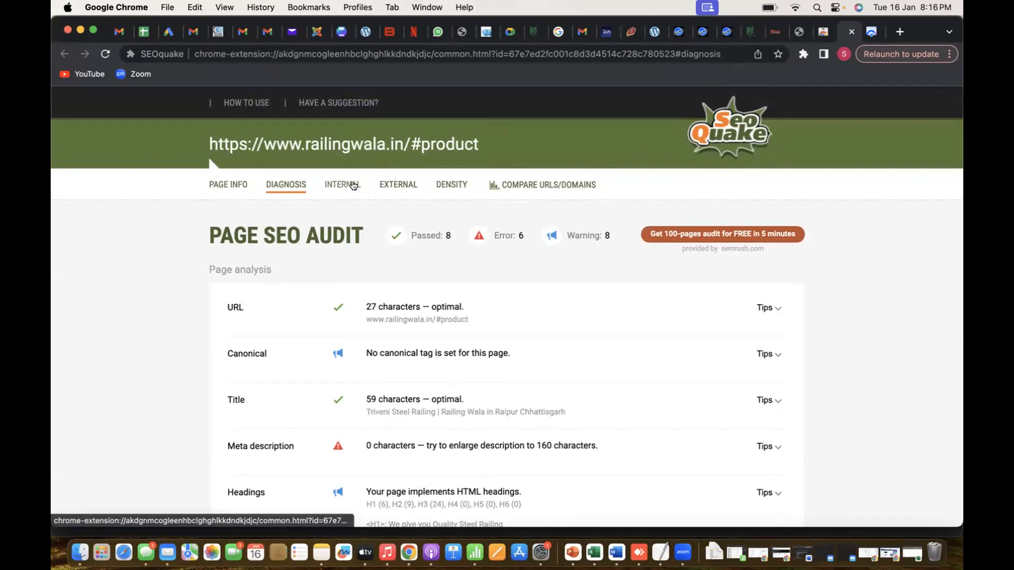
Check SEOquake's internal links, external links and keyword density reports for the page
left_click(347, 186)
left_click(400, 188)
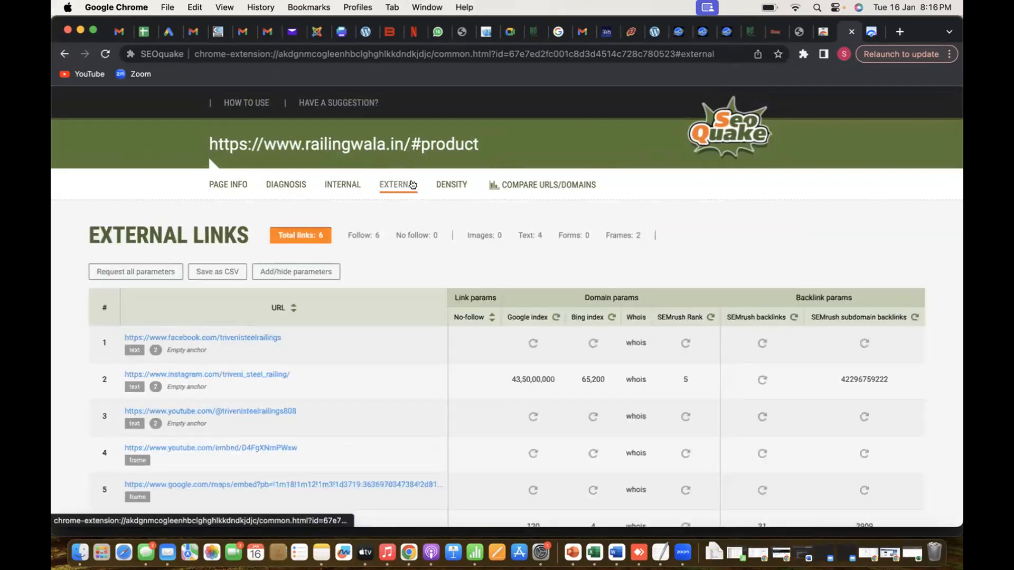
left_click(440, 189)
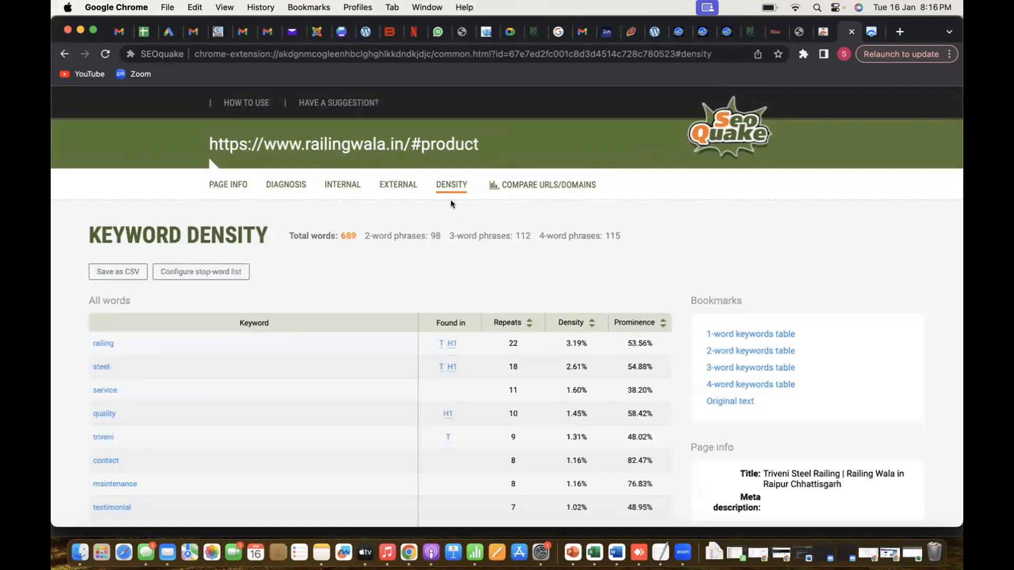
scroll(451, 200, "down", 7)
scroll(452, 201, "down", 3)
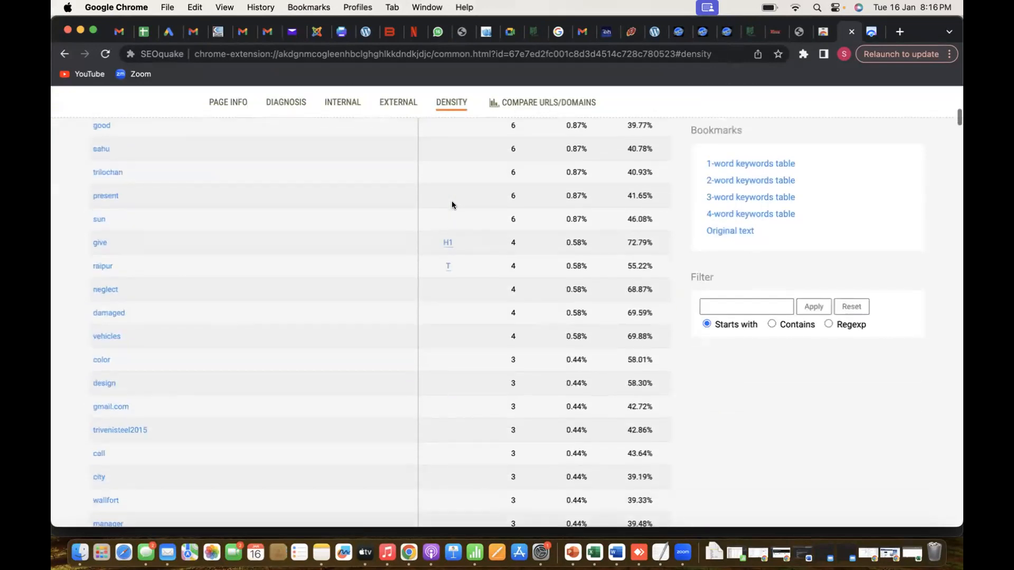
scroll(452, 201, "up", 10)
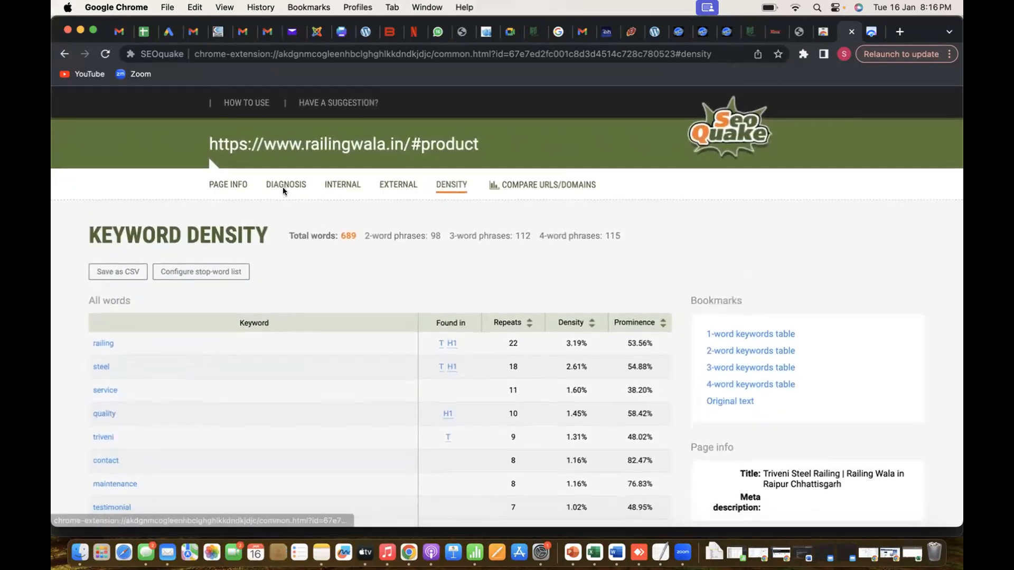
Glance at SEOquake's page info, then return to the diagnosis report and look through its entries again
left_click(286, 187)
left_click(225, 185)
left_click(269, 186)
scroll(544, 370, "down", 2)
scroll(541, 352, "down", 15)
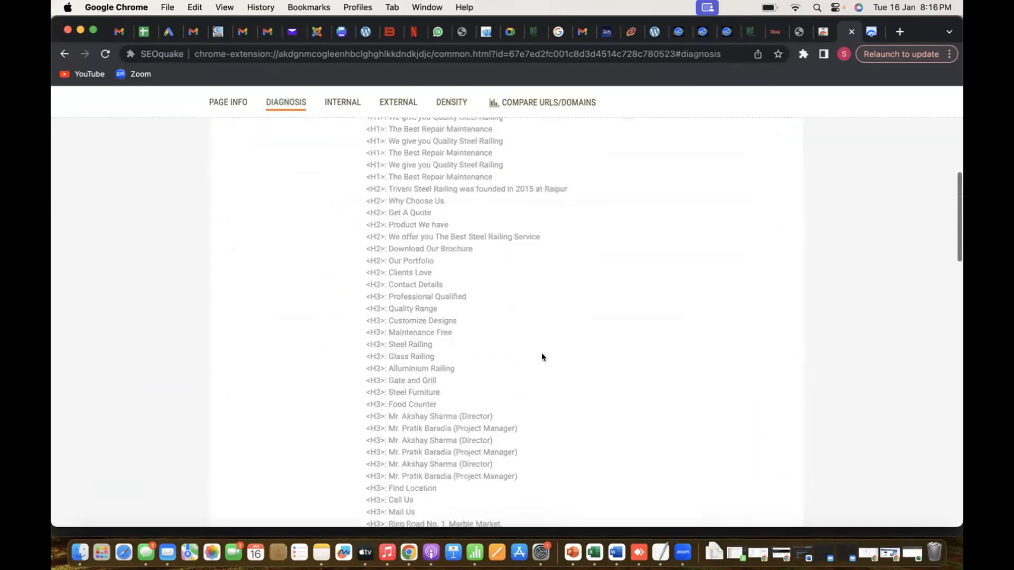
scroll(540, 353, "down", 5)
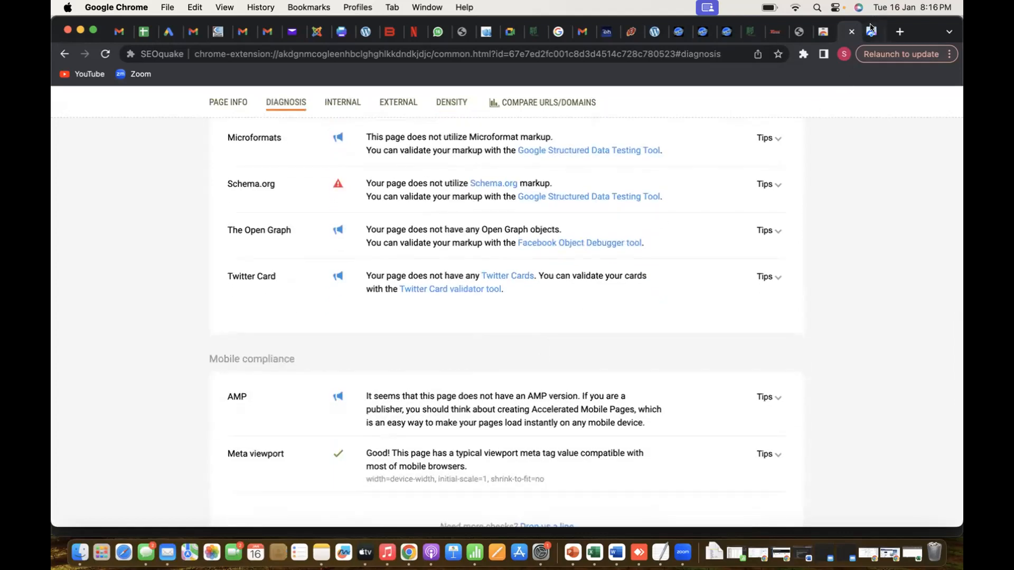
Go to the open railingwala.in home page and view its page source
left_click(872, 32)
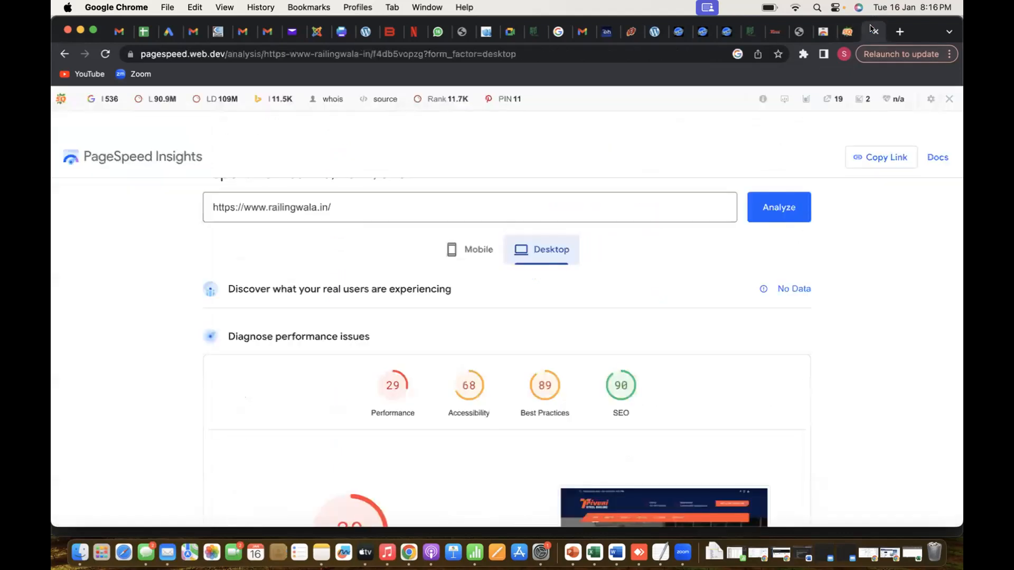
left_click(775, 32)
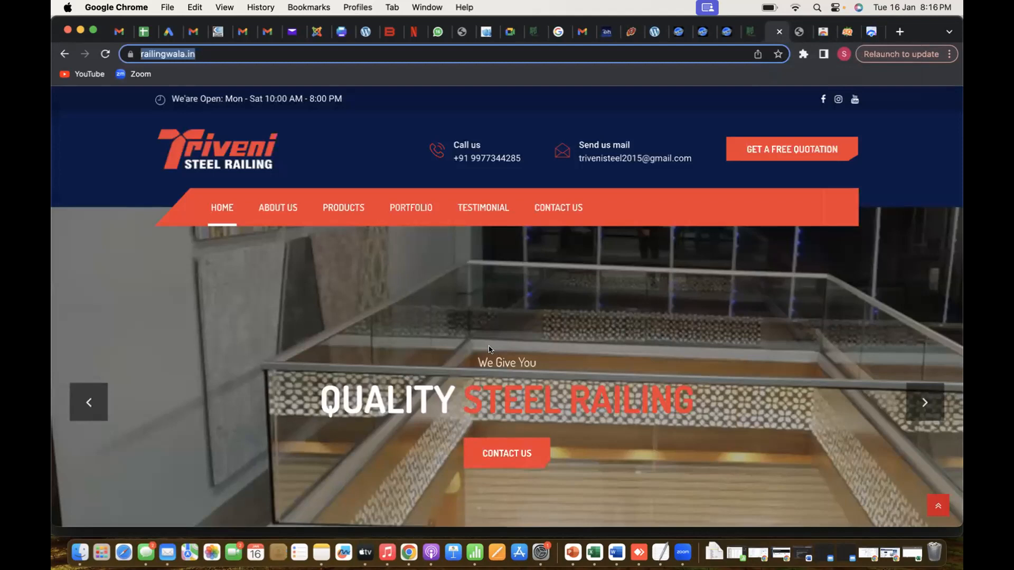
left_click(449, 309)
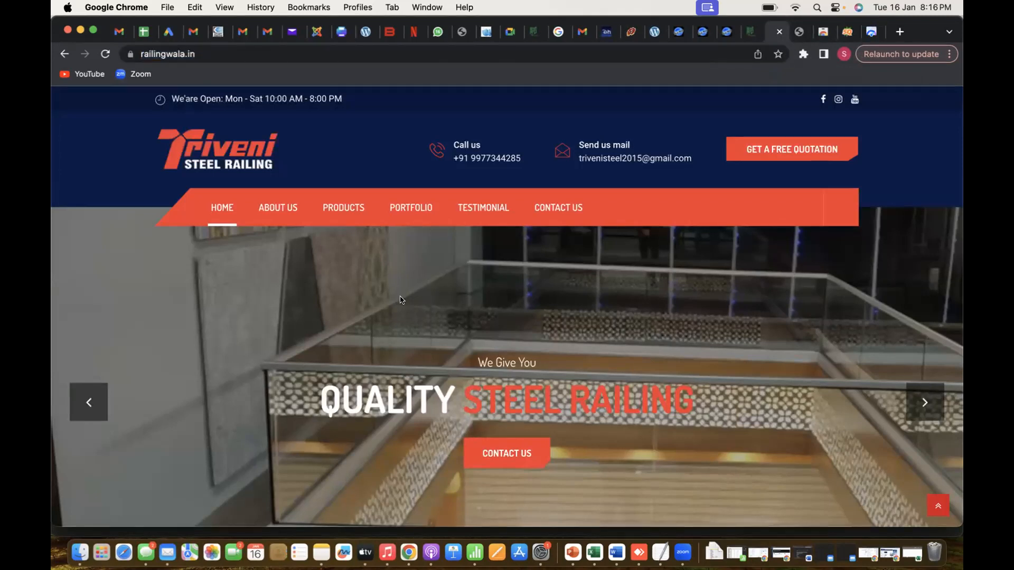
right_click(330, 293)
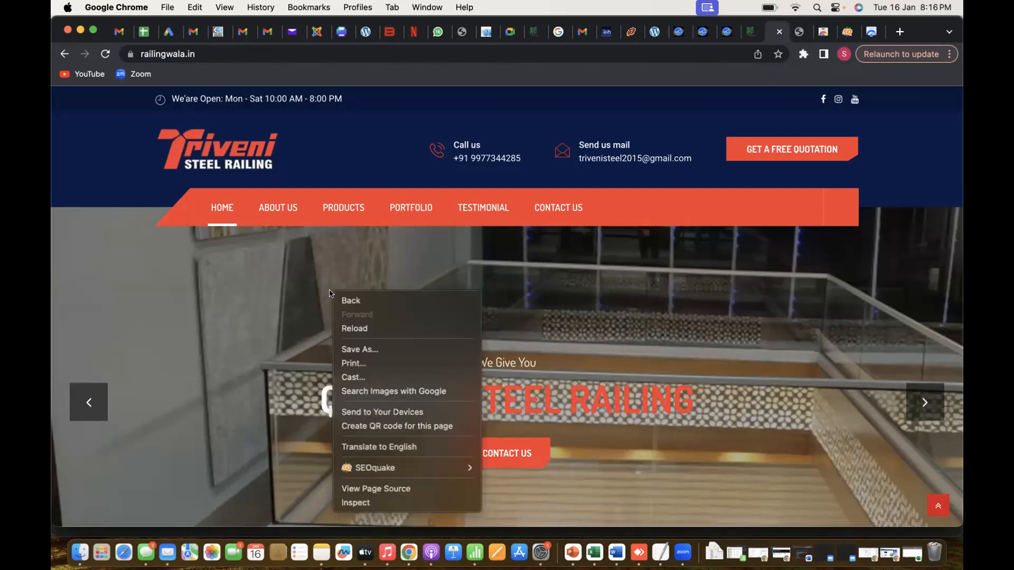
left_click(371, 490)
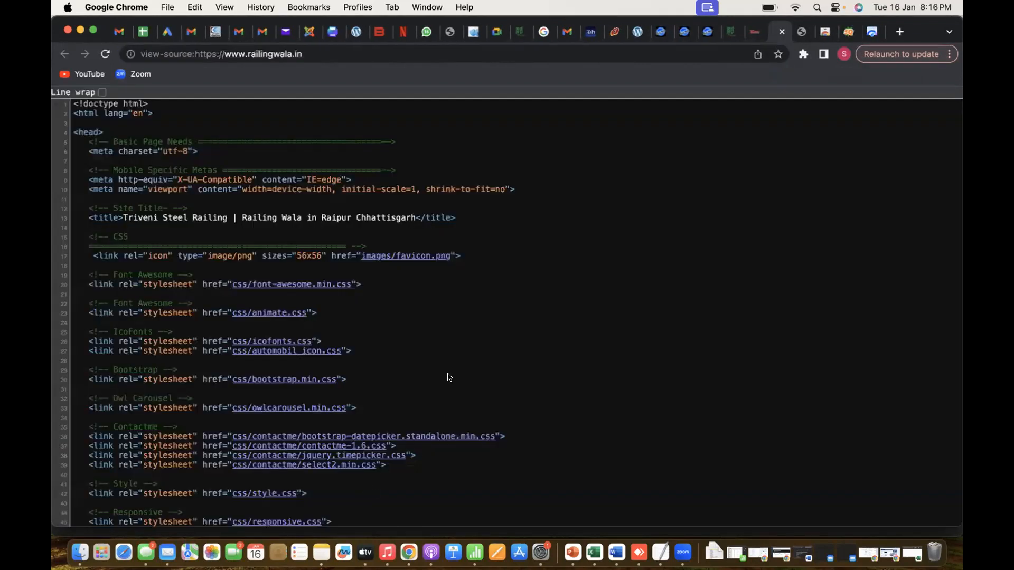
Search the page source for "alt" and go through the matches to check the images' ALT attributes
key("super+f")
type("alt")
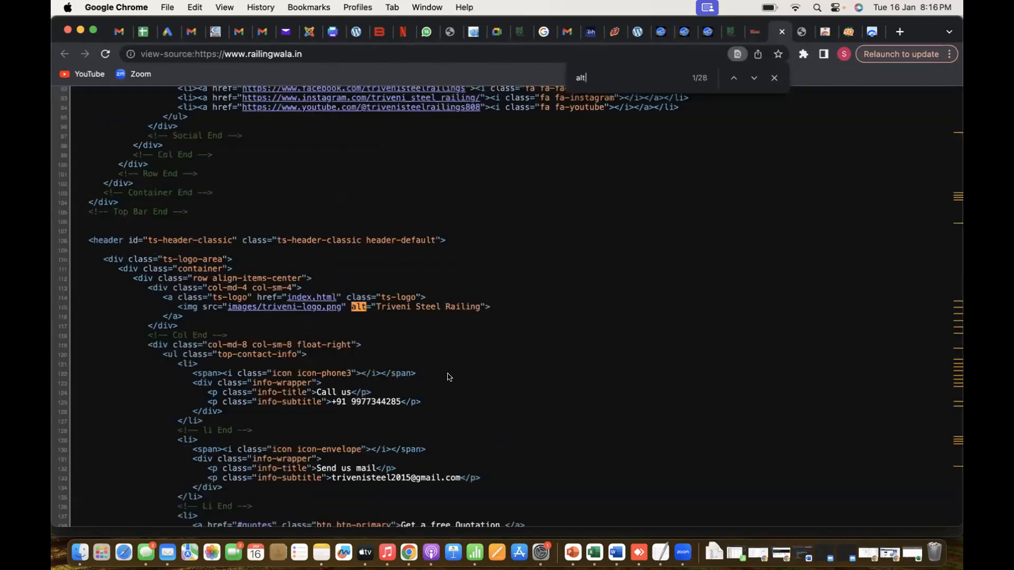
key("Return")
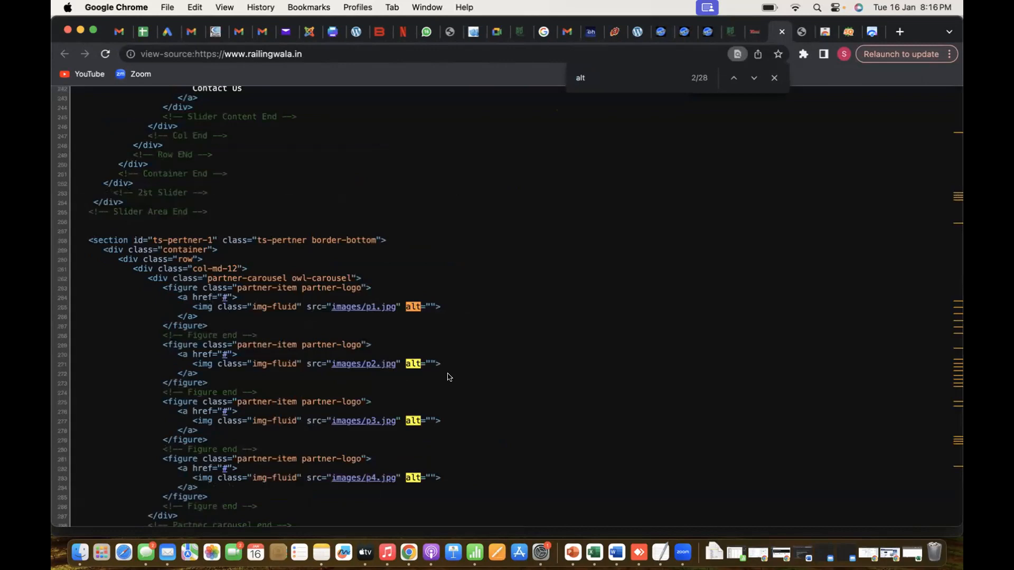
key("Return")
key("Return")
key("Return")
key("Return")
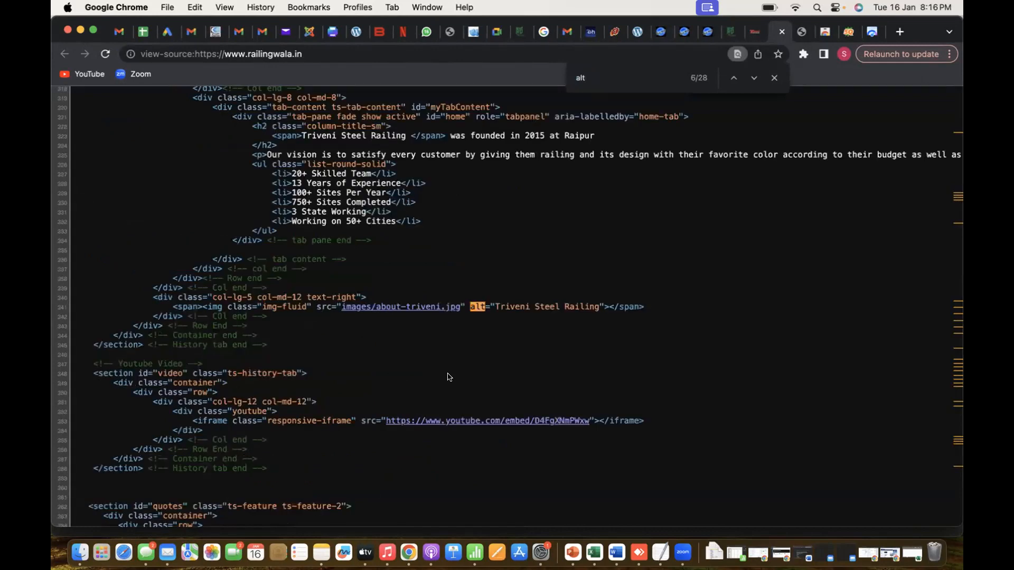
key("Return")
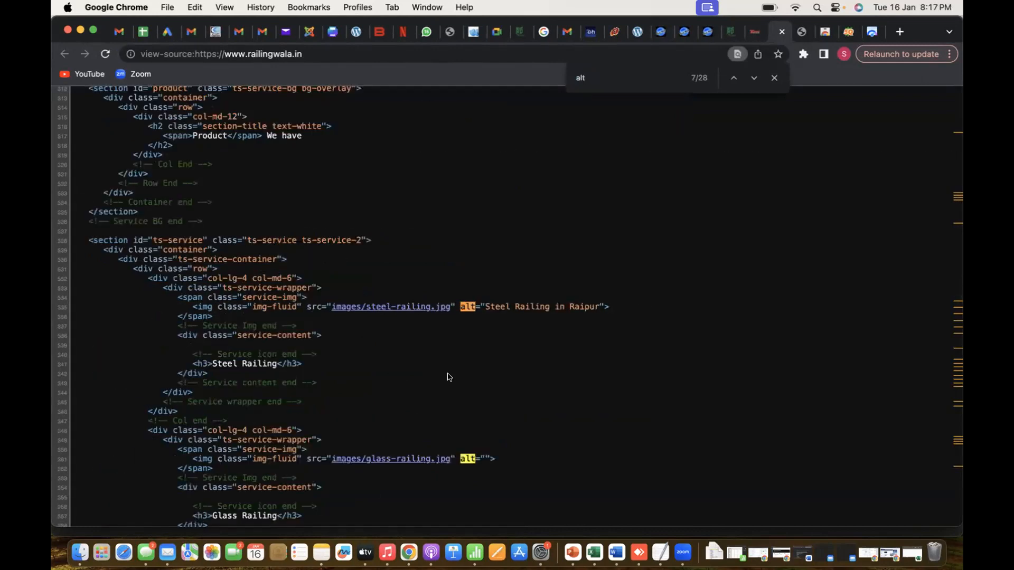
key("Return")
key("Return")
key("Return")
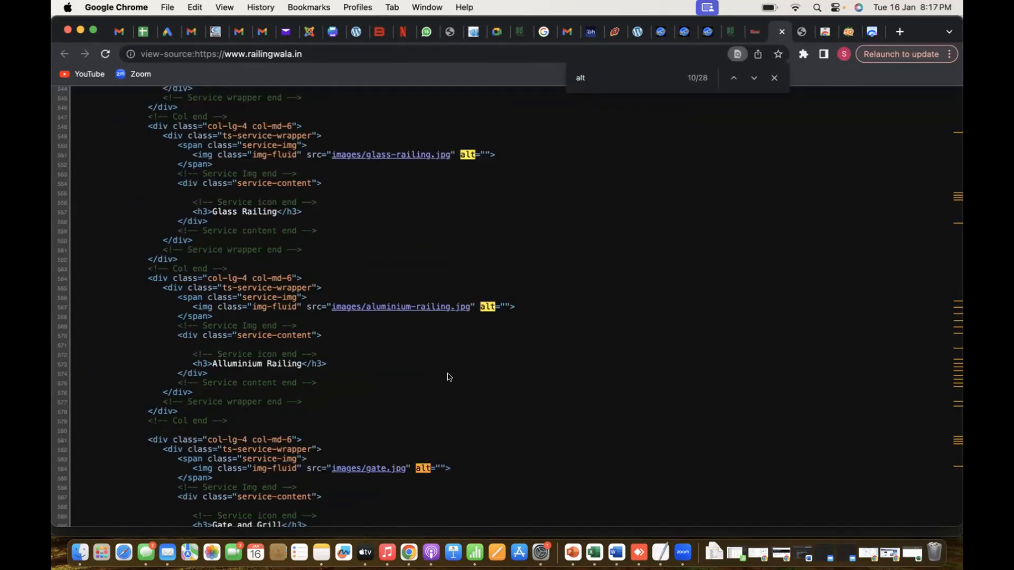
key("Return")
key("Return")
key("Return")
key("Return")
key("Return")
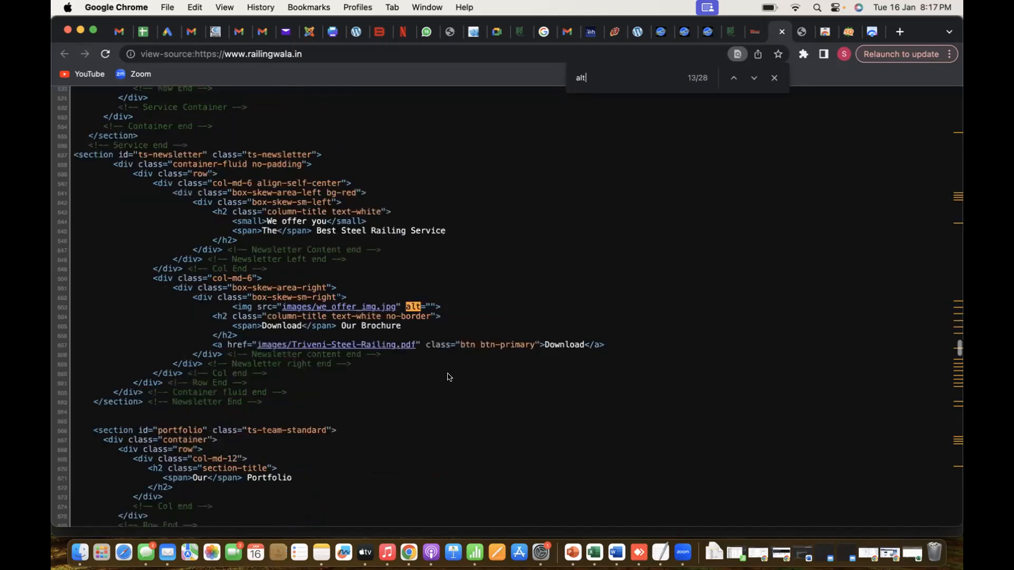
key("Return")
key("Return")
key("Return")
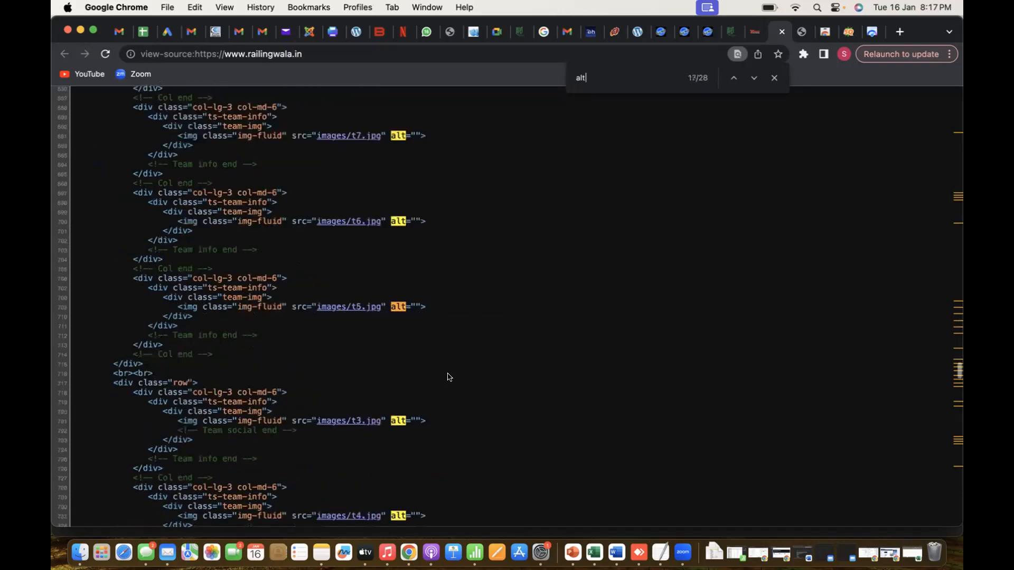
Switch to the Excel audit sheet and record "Not complete" under Page1 for ALT Tag (Image name)
key("super+Tab")
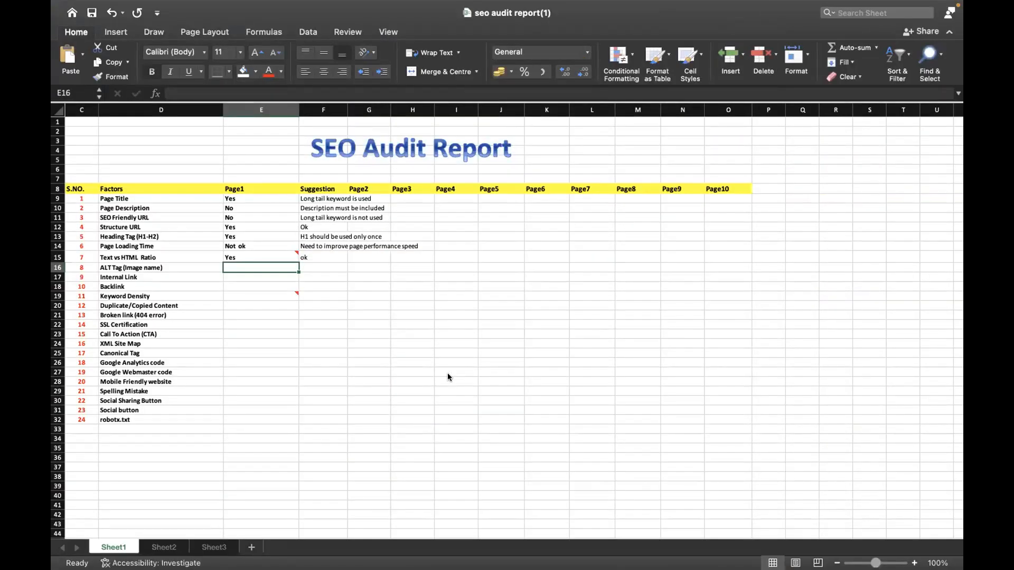
type("Not co")
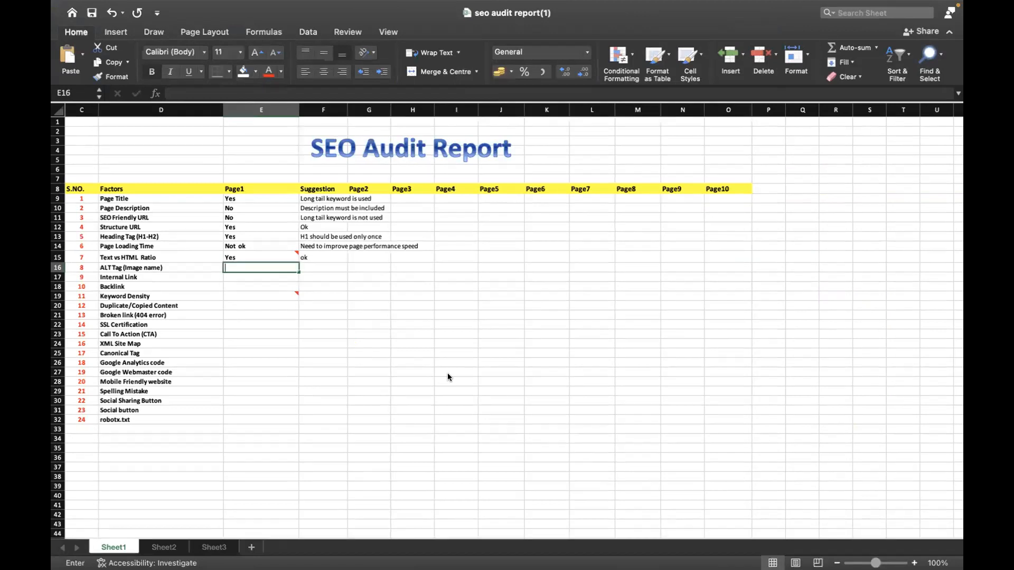
type("mplete")
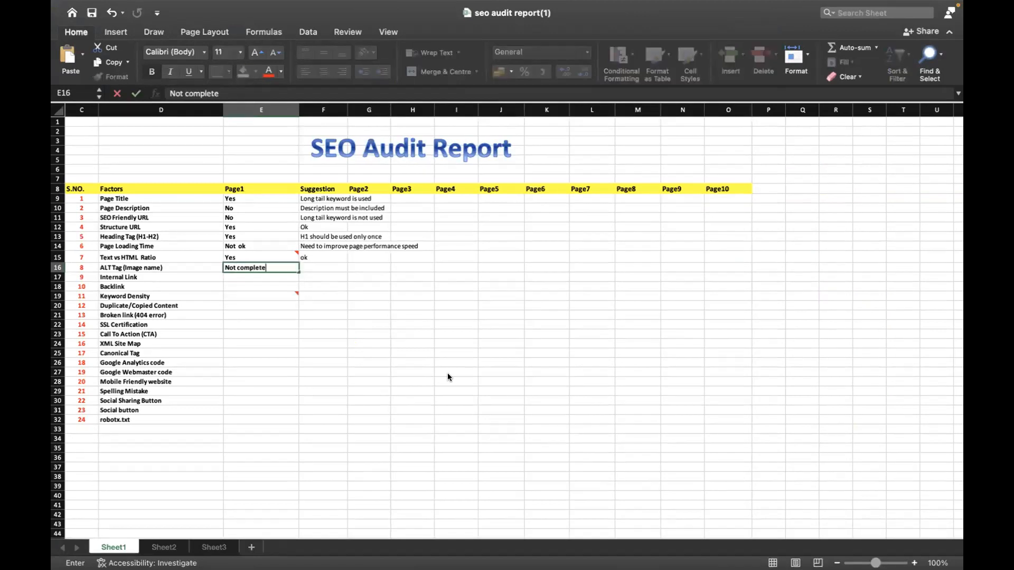
Record "Keywords must be included" as the suggestion for ALT Tag (Image name)
key("Tab")
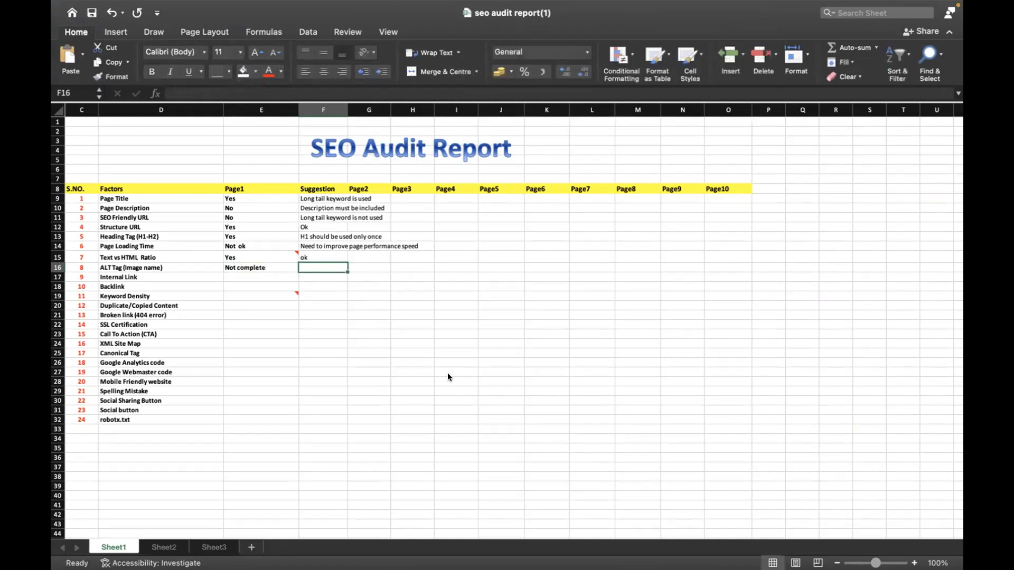
type("K")
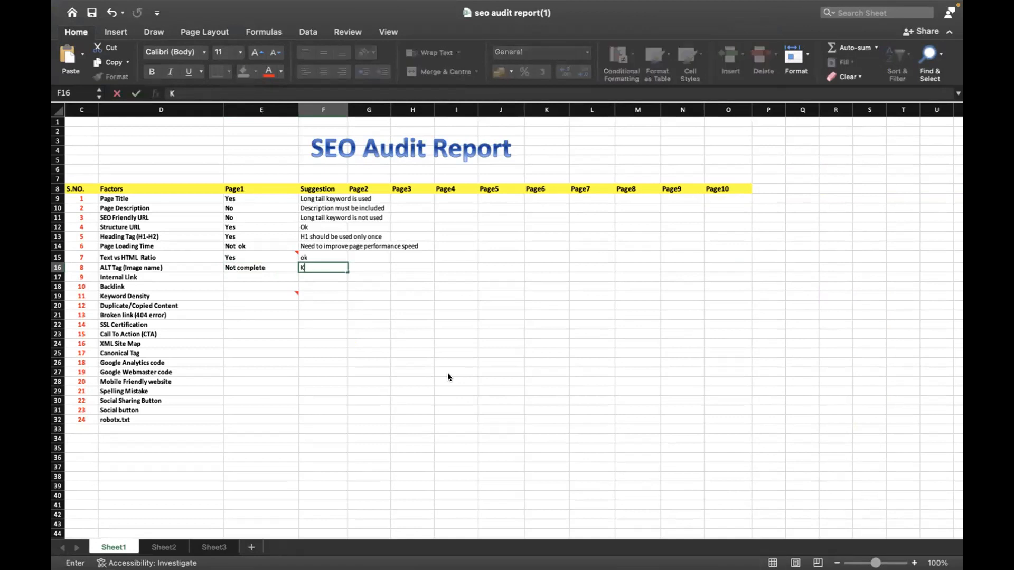
type("eywords must be")
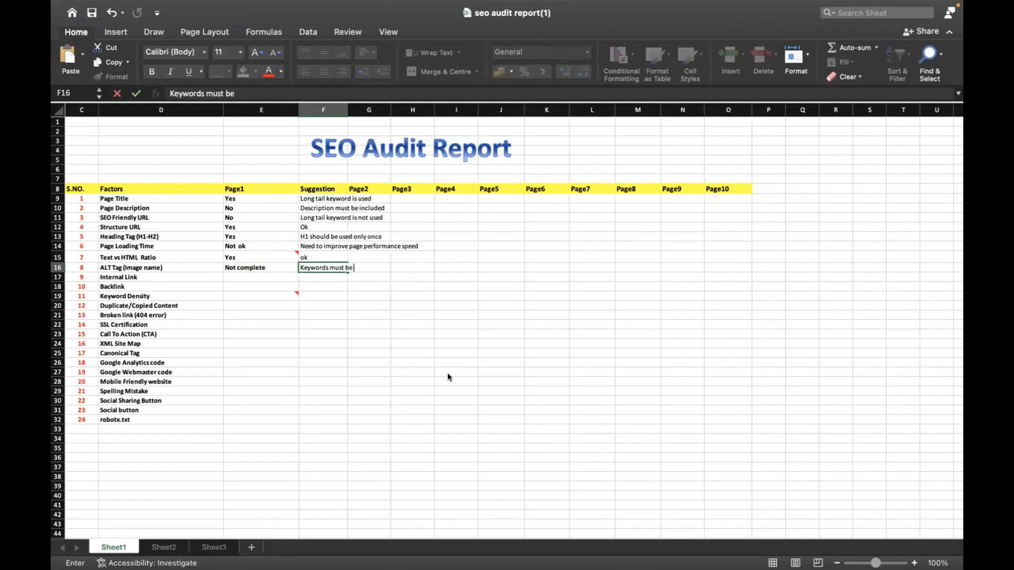
type(" included")
Select the Page1 cell for Keyword Density, then switch to the railingwala.in home page in Chrome
left_click(264, 288)
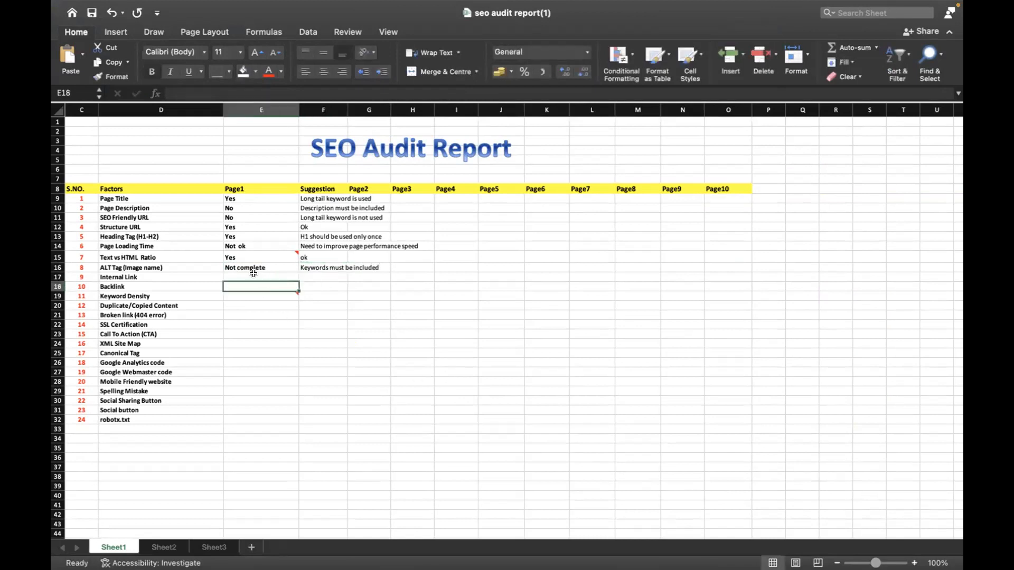
key("Down")
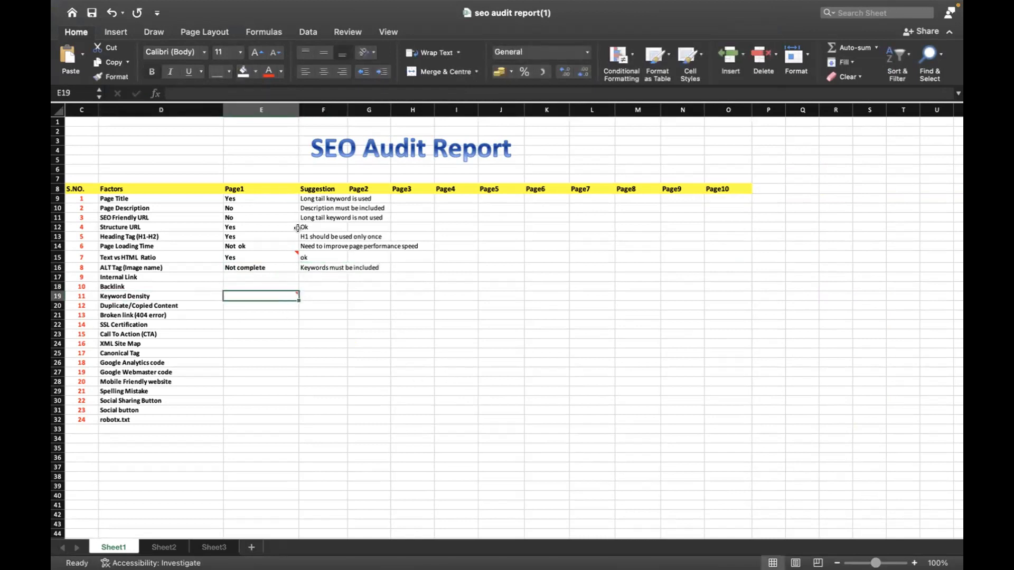
key("super+Tab")
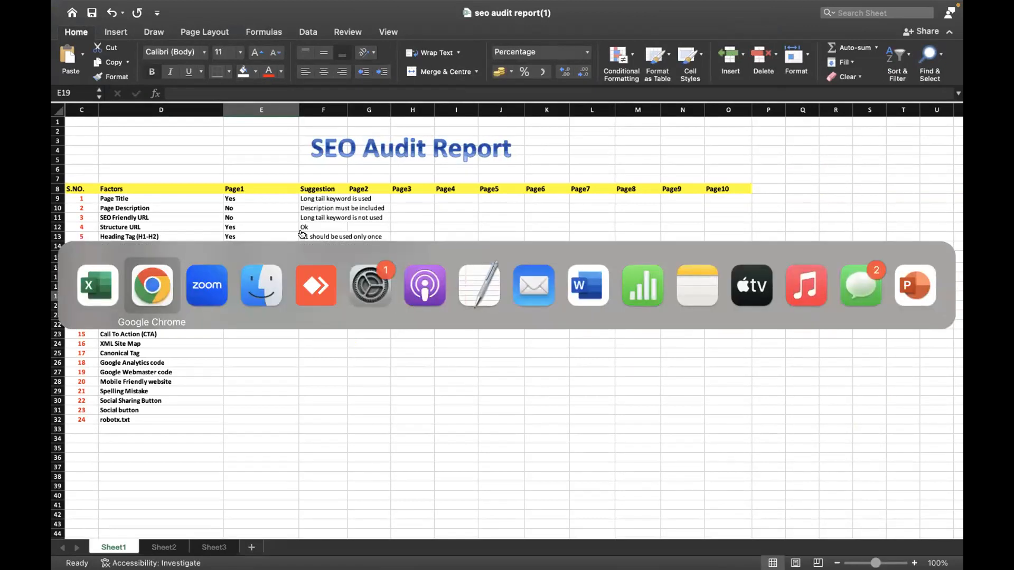
scroll(301, 234, "up", 15)
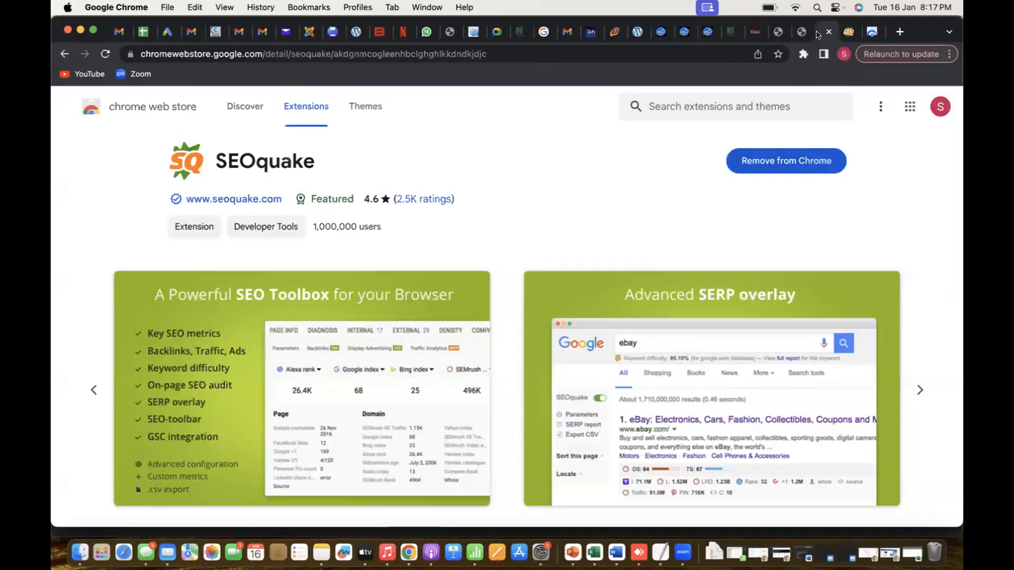
left_click(756, 32)
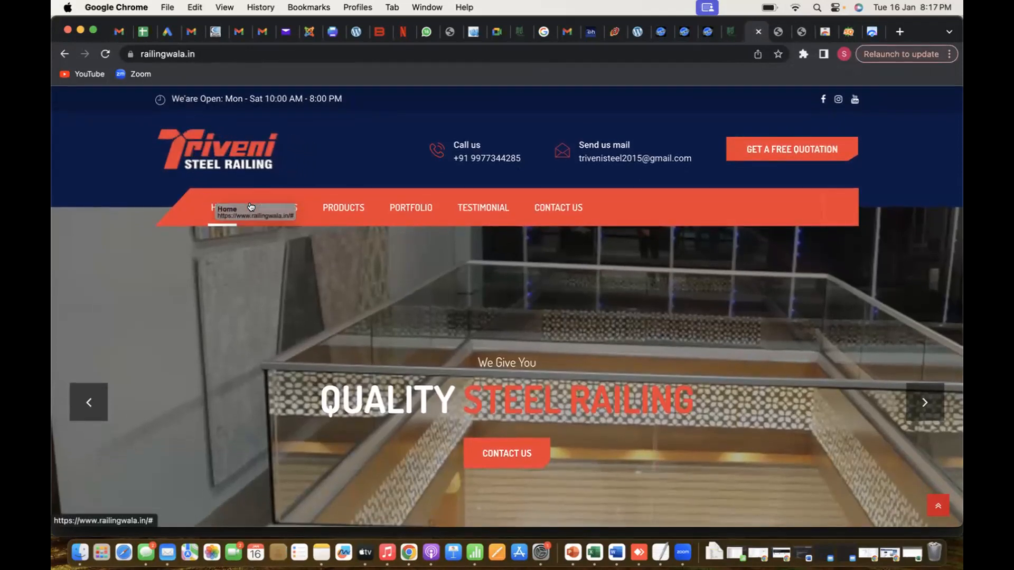
Copy the home page content from the "Triveni Steel Railing was founded in 2015 at Raipur" heading through the "Powered By Web & App Development" line
scroll(248, 346, "down", 5)
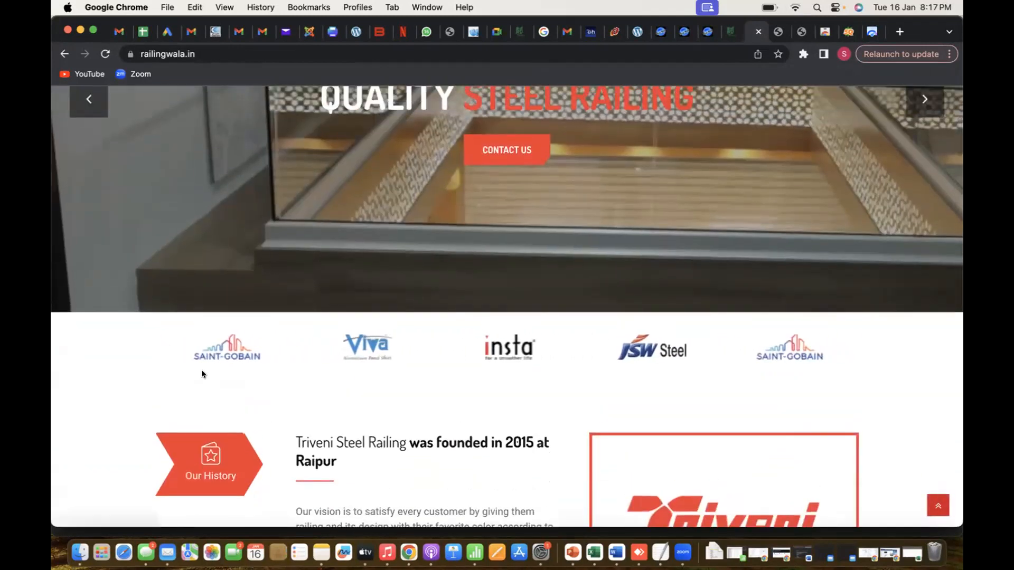
left_click_drag(293, 432, 427, 515)
left_click(298, 395)
left_click_drag(297, 394, 427, 541)
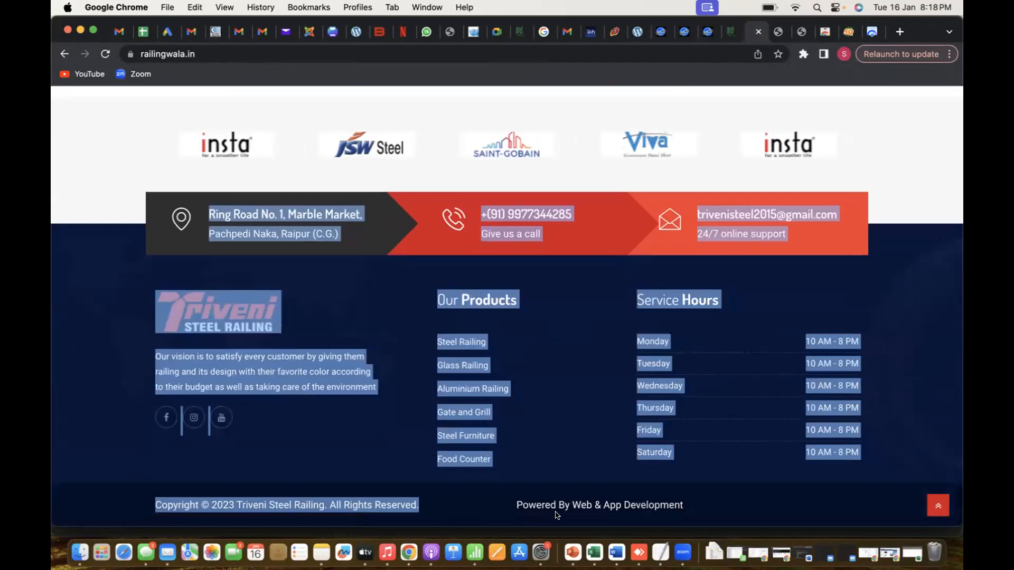
left_click_drag(556, 515, 552, 515)
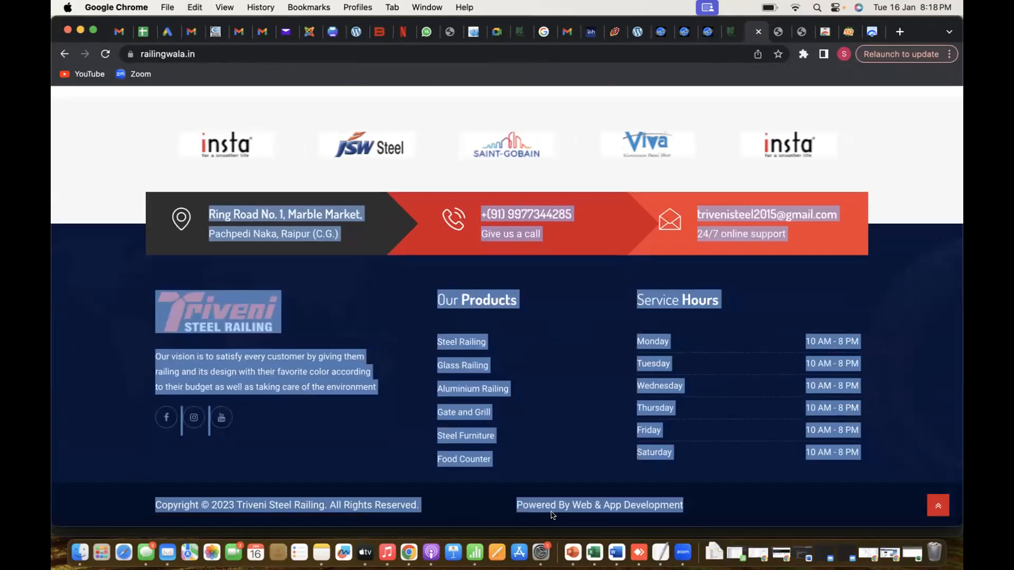
Switch to the open Word document and delete all of its existing text
left_click(612, 554)
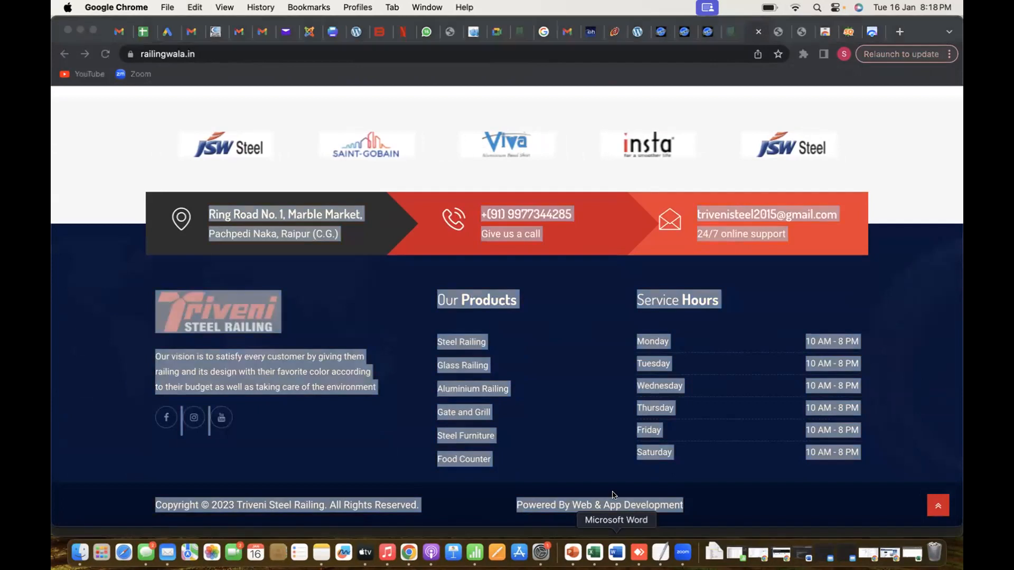
scroll(611, 431, "down", 10)
scroll(563, 324, "up", 2)
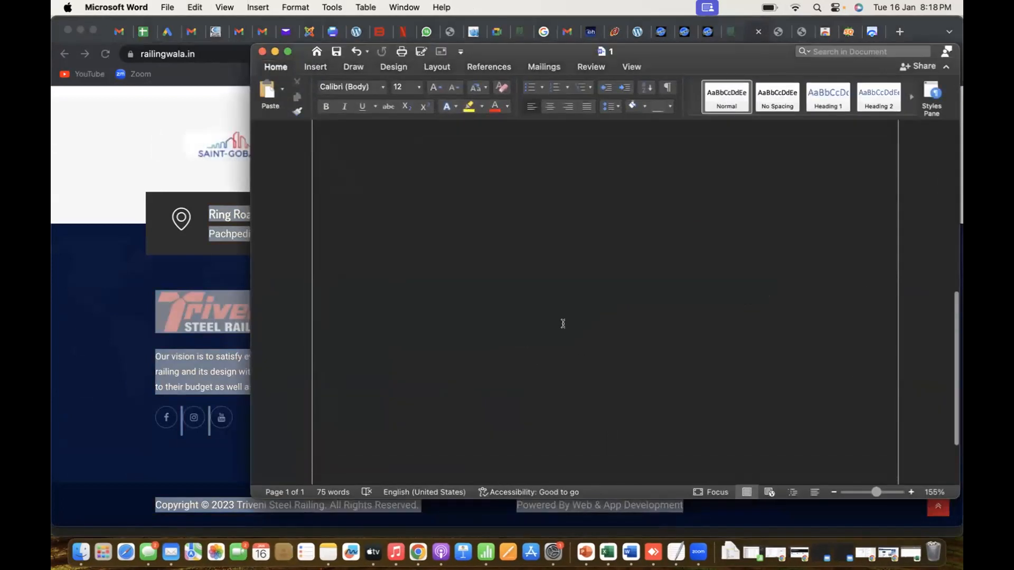
scroll(563, 328, "up", 2)
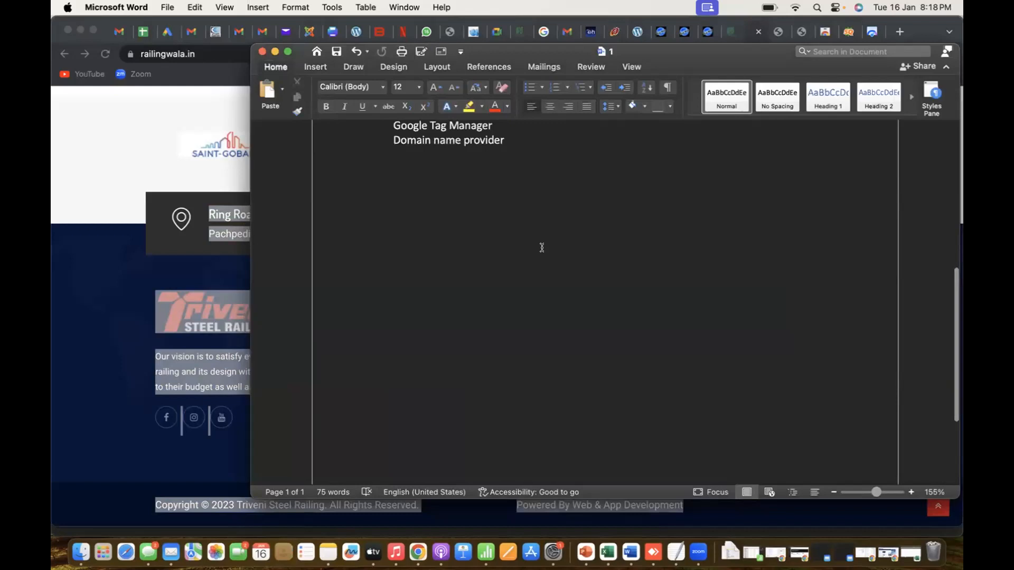
scroll(542, 247, "down", 2)
scroll(541, 249, "up", 10)
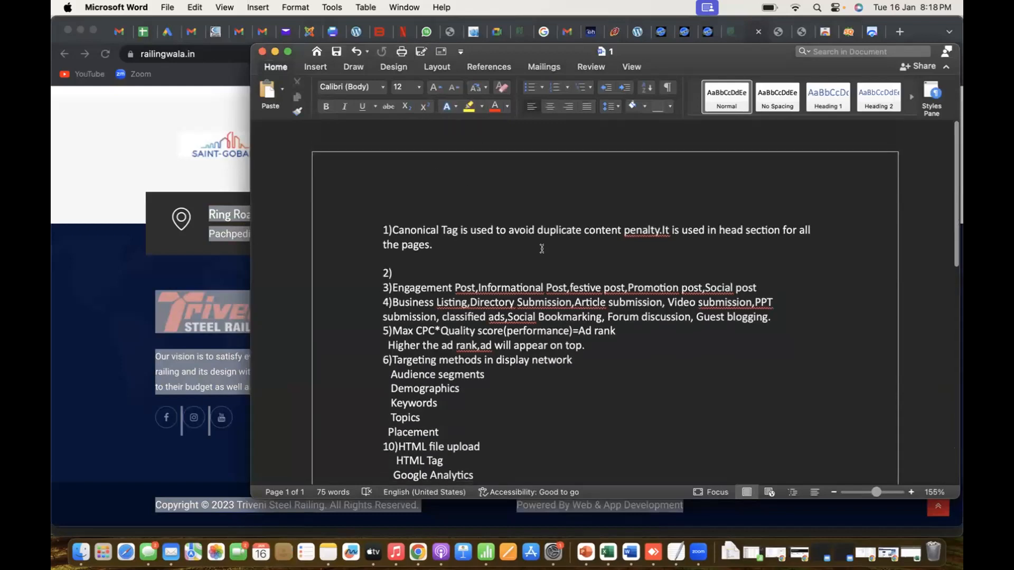
left_click_drag(380, 207, 566, 525)
key("BackSpace")
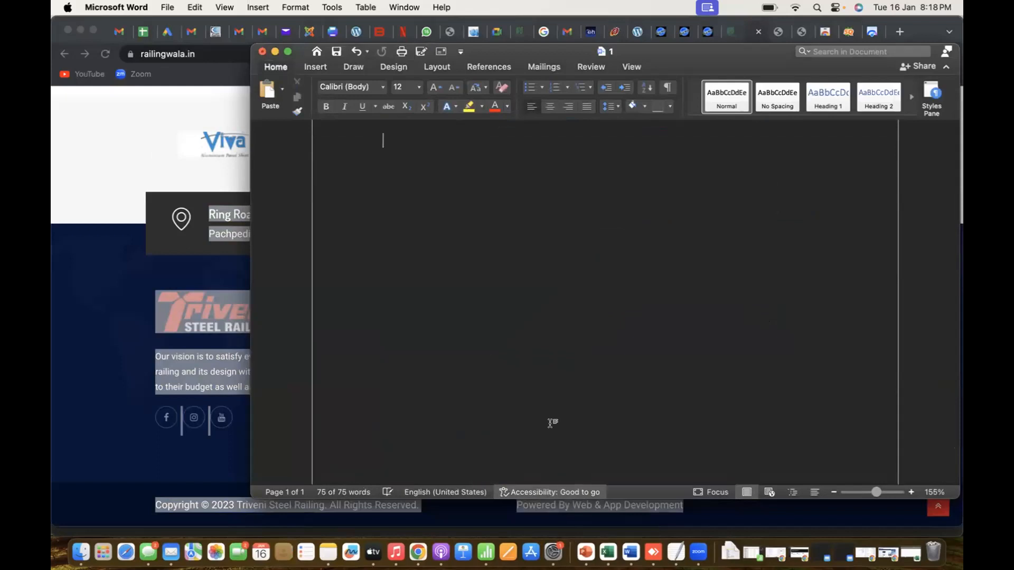
Paste the copied home page content into the emptied Word document
key("super+v")
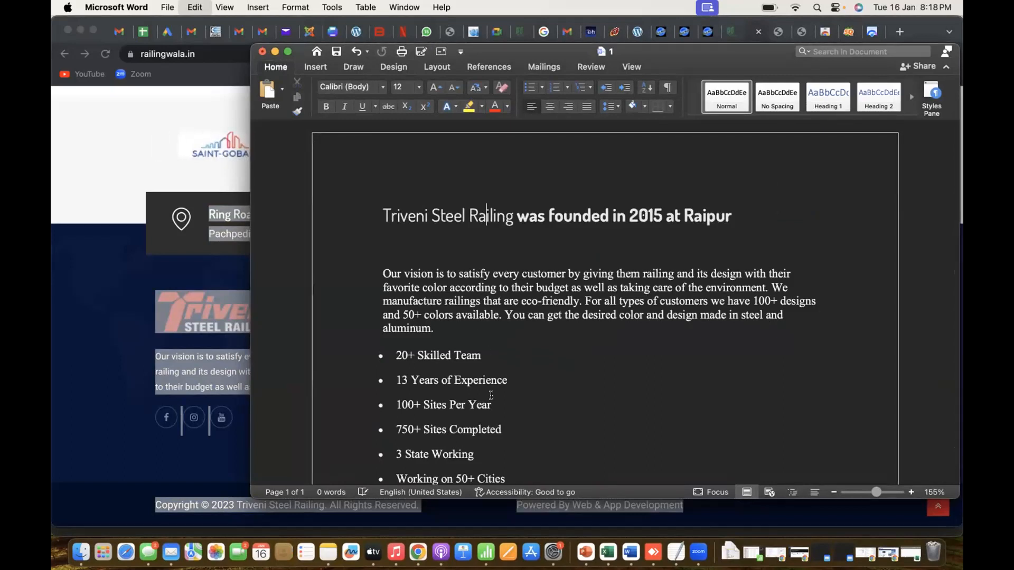
key("super+v")
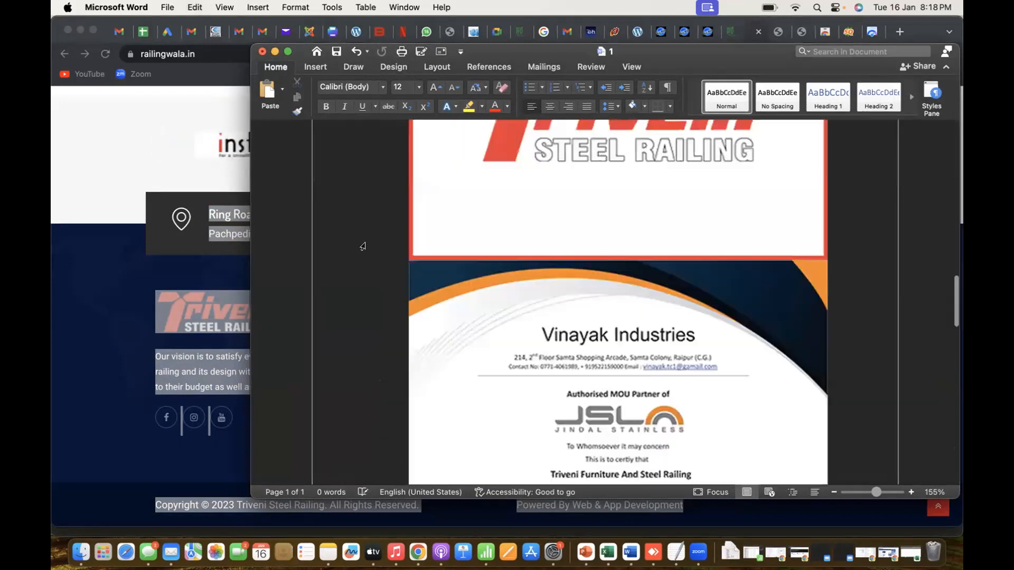
key("super+m")
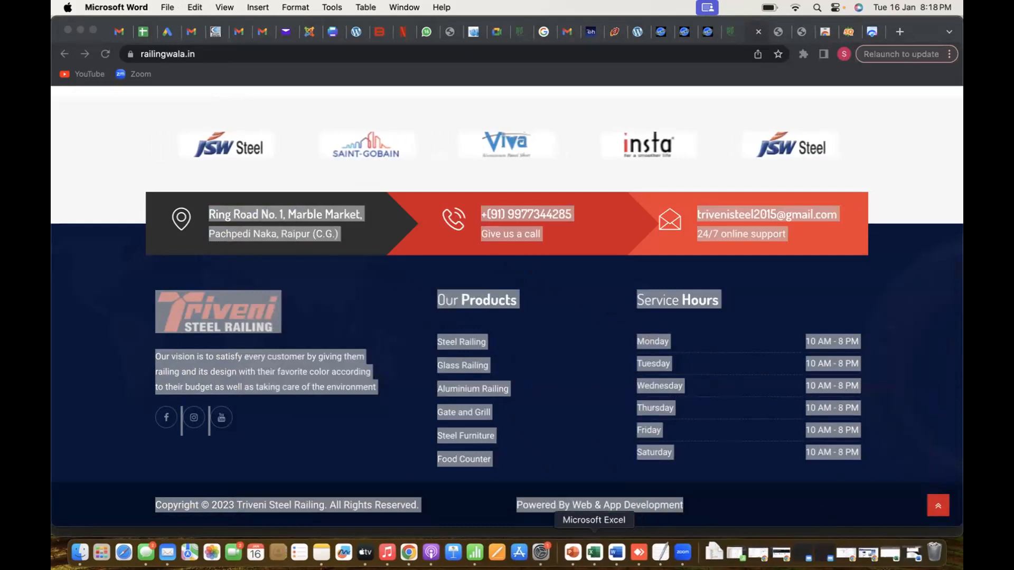
left_click(622, 553)
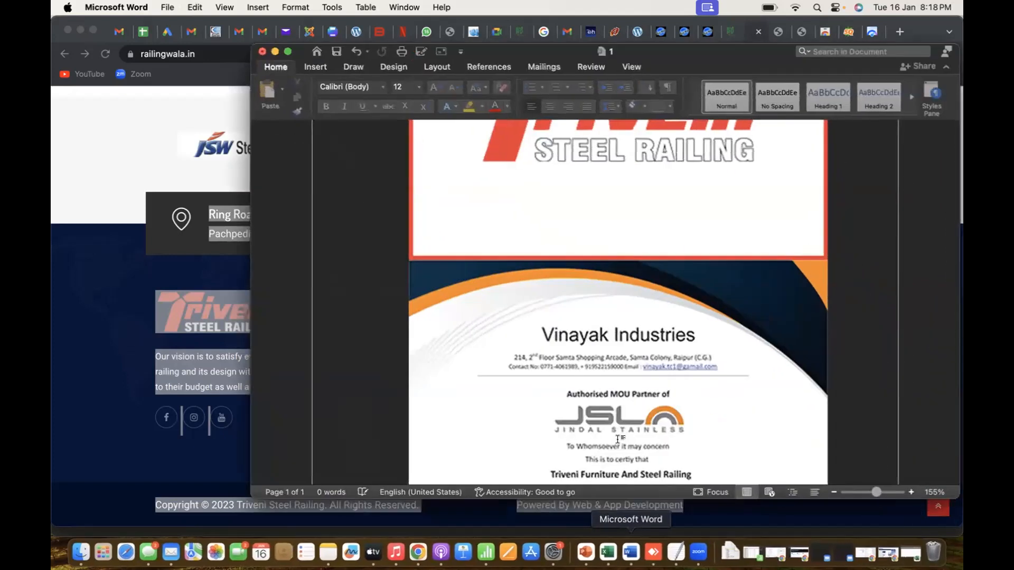
Look through the pasted pages for the start of the duplicate copy and try selecting it from its founding heading
scroll(632, 358, "down", 5)
scroll(631, 358, "down", 15)
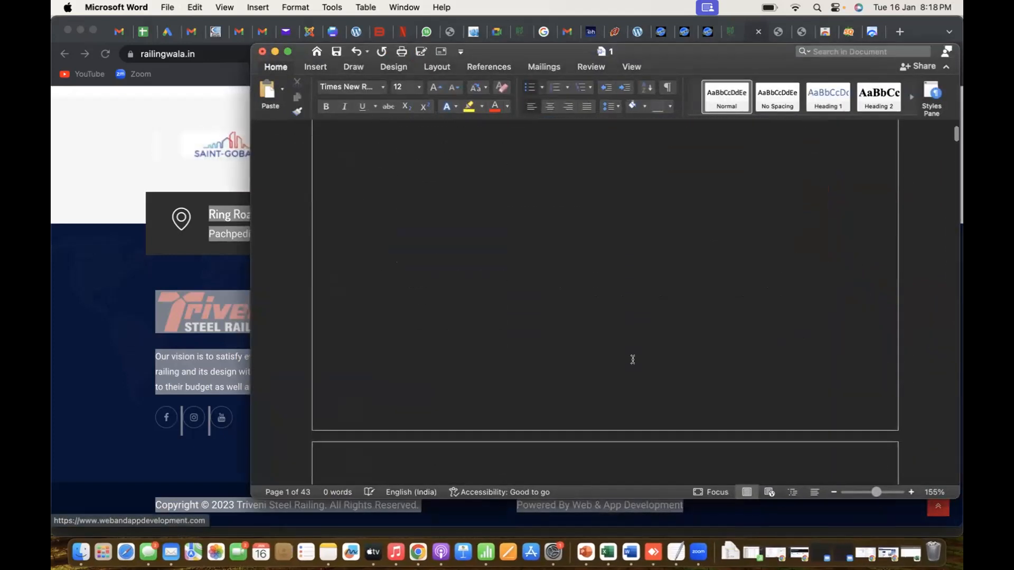
scroll(631, 360, "down", 20)
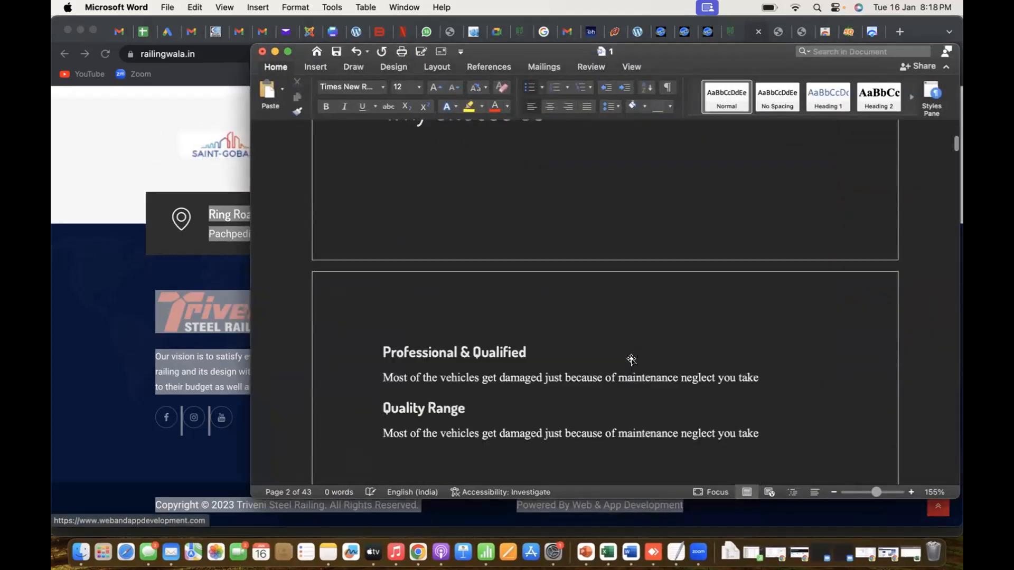
scroll(633, 360, "down", 20)
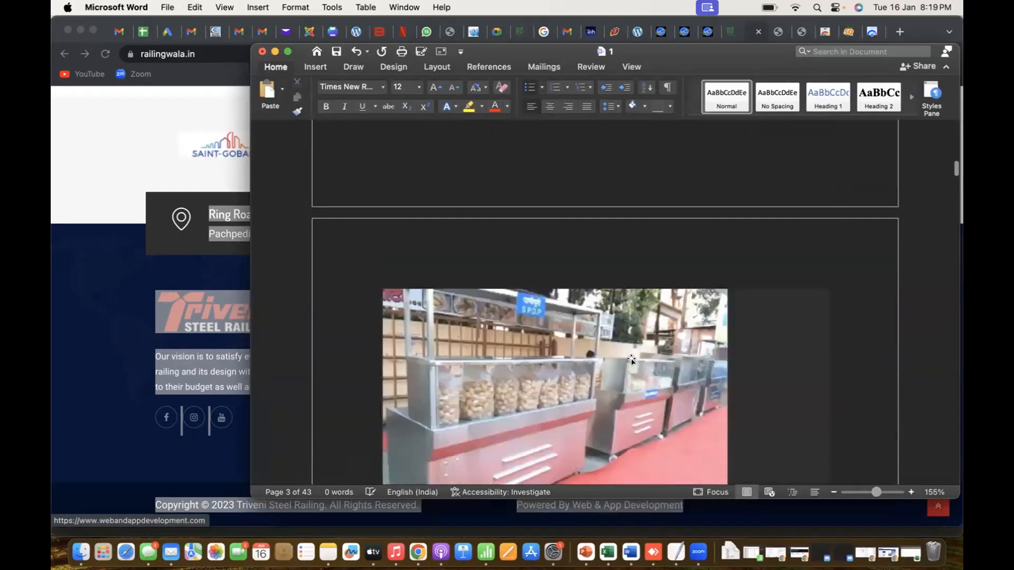
scroll(633, 360, "down", 20)
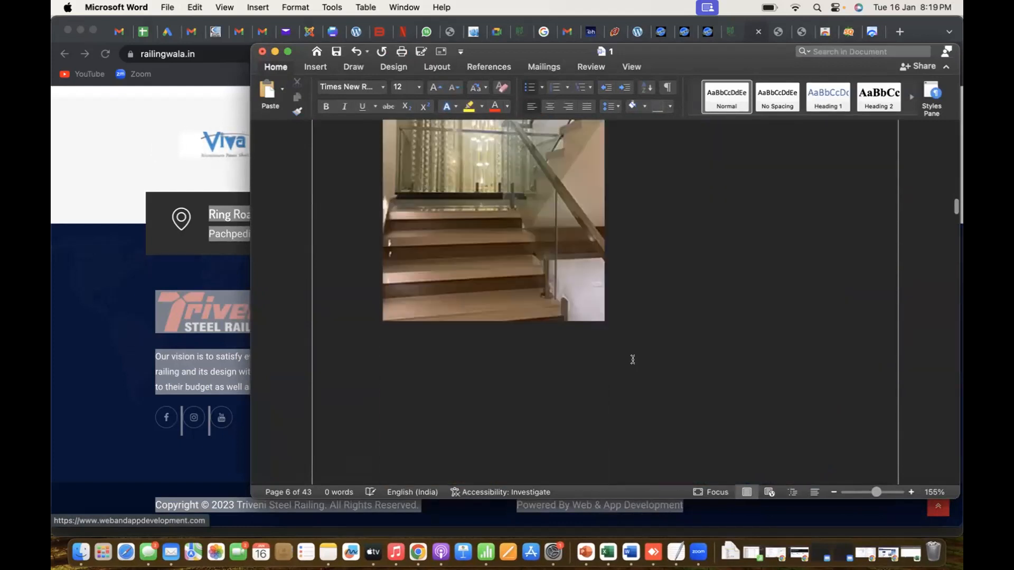
scroll(633, 360, "down", 20)
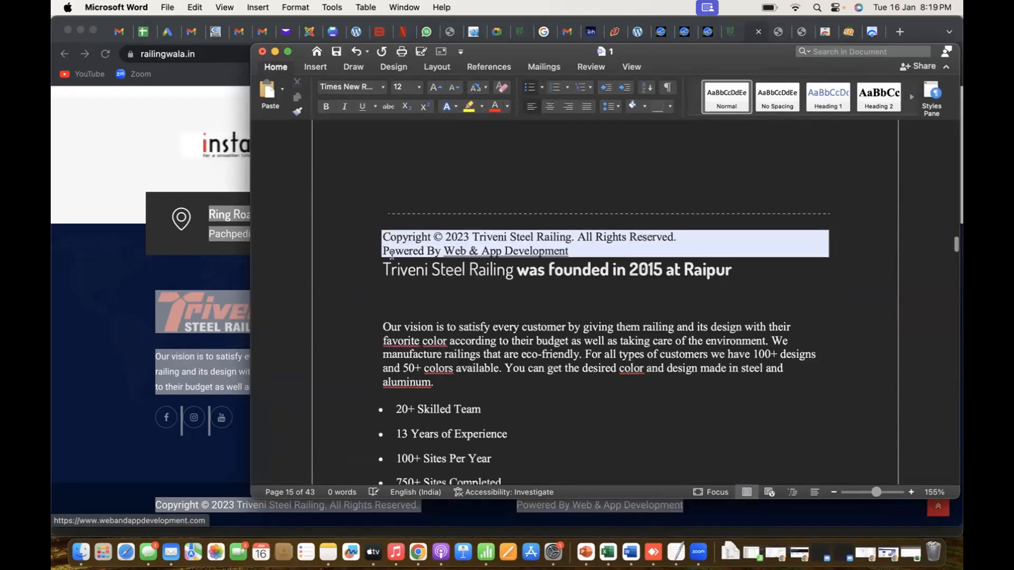
left_click_drag(632, 481, 593, 402)
scroll(597, 381, "up", 3)
left_click(572, 336)
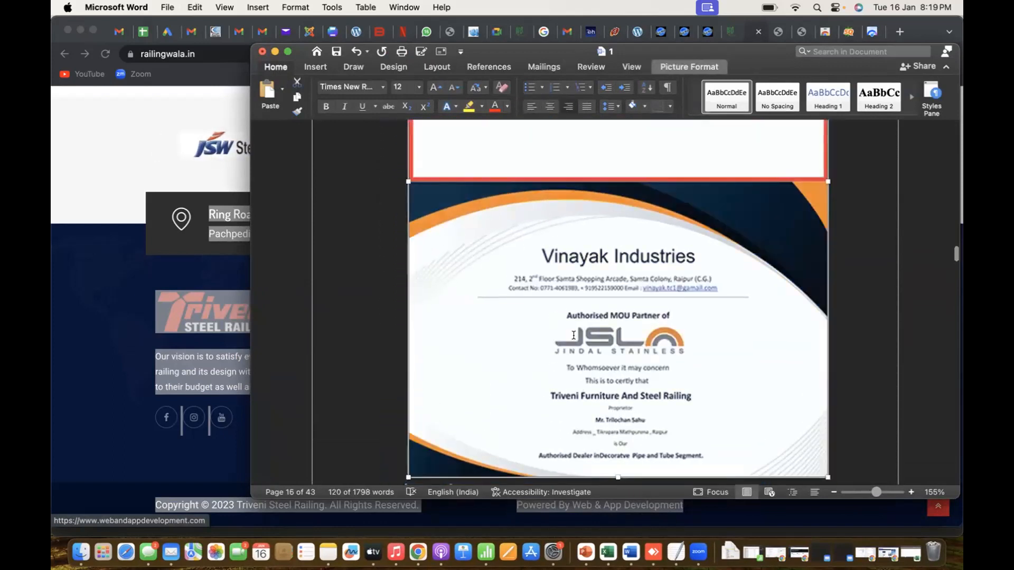
Delete the pasted footer text at the very end of the document
scroll(572, 336, "down", 20)
scroll(571, 336, "down", 15)
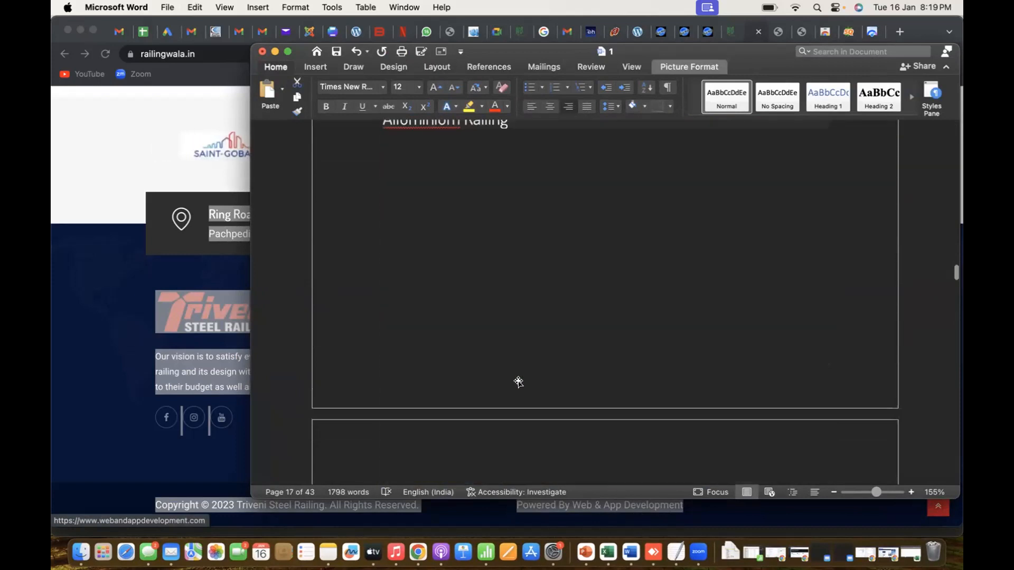
scroll(521, 381, "down", 15)
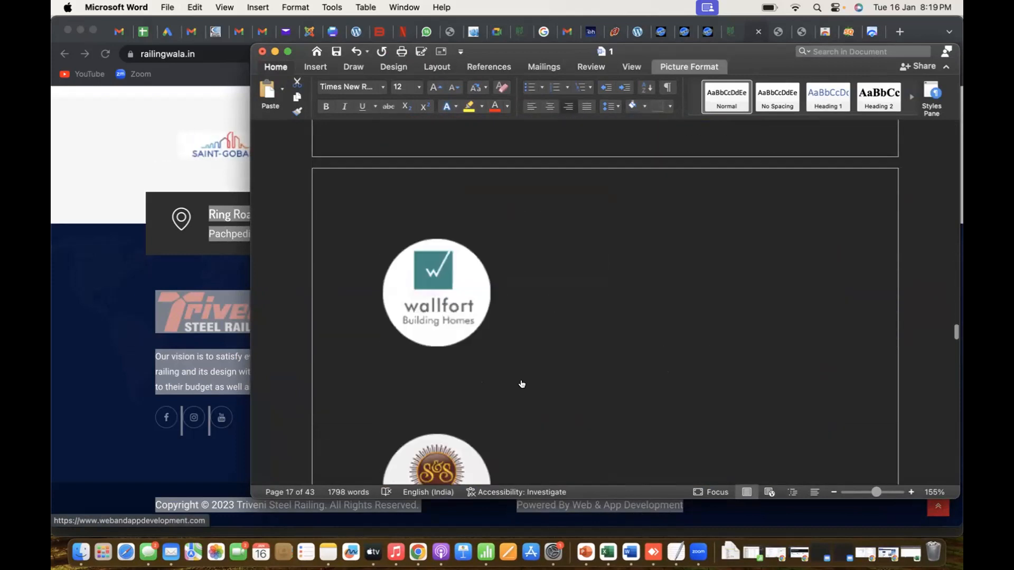
scroll(521, 380, "down", 20)
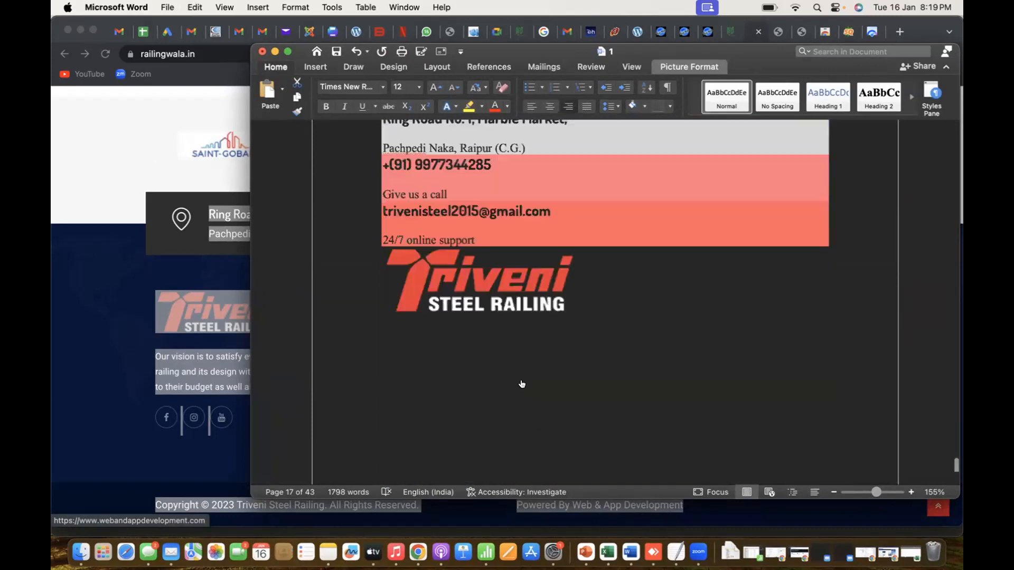
scroll(459, 340, "up", 2)
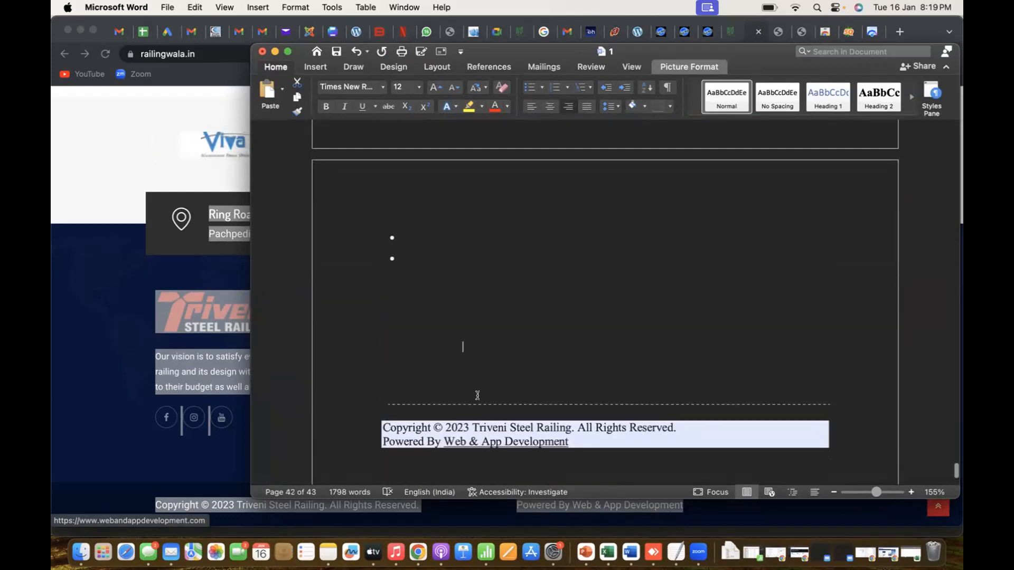
left_click(541, 442)
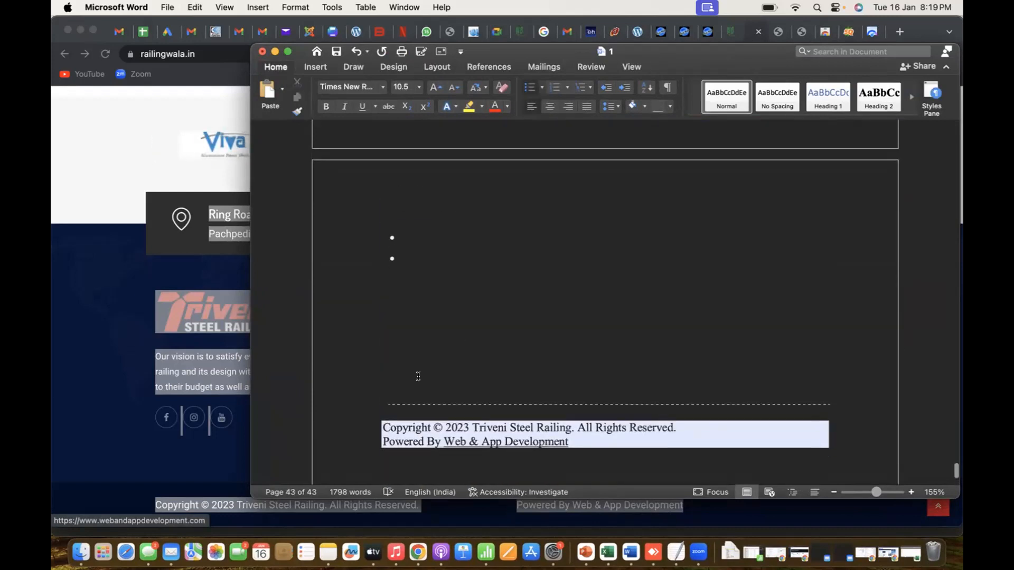
key("BackSpace")
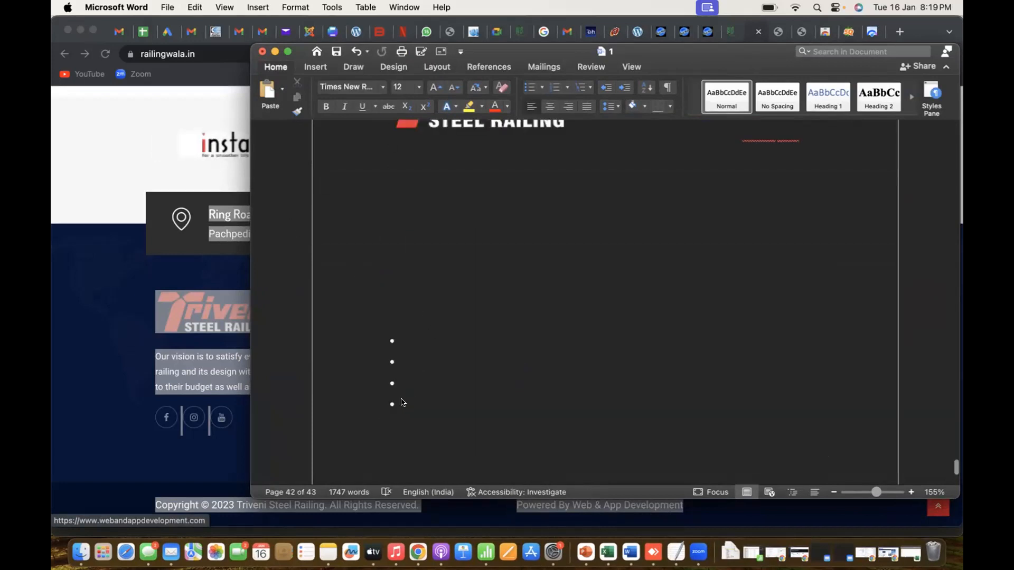
Look through the pasted Word pages from the footer back up to the testimonials for repeated content
left_click(402, 400)
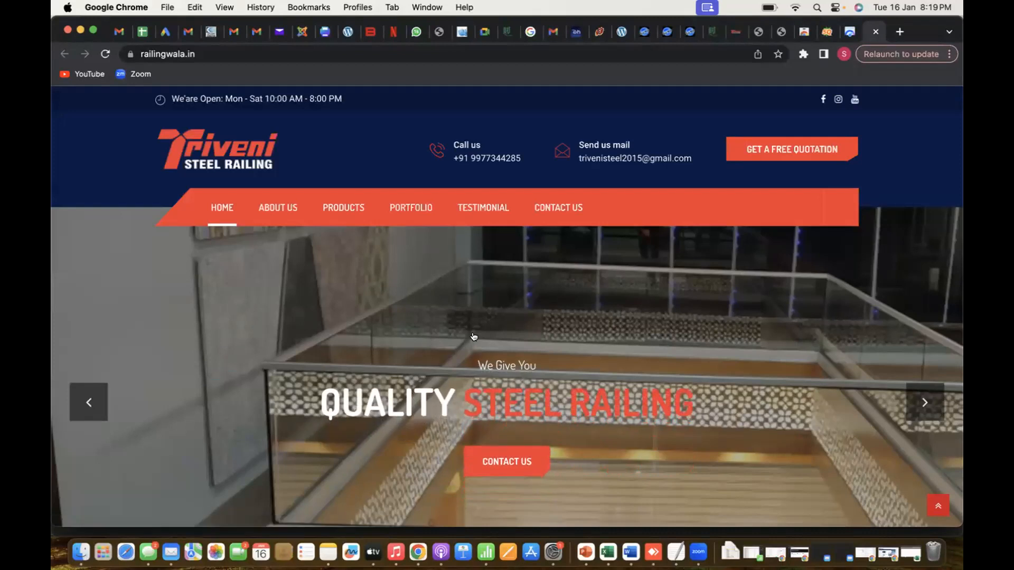
key("super+Tab")
scroll(510, 259, "up", 20)
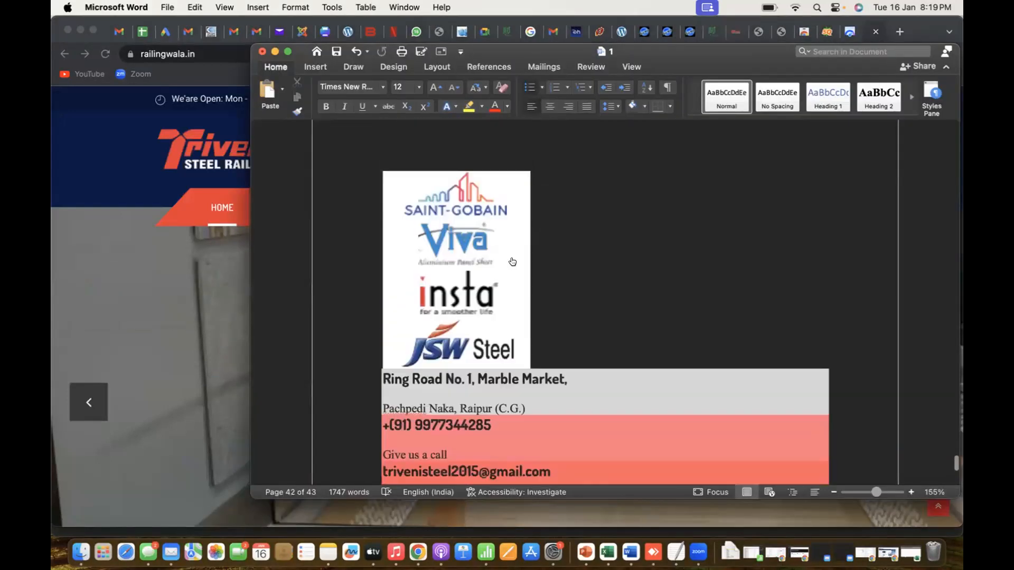
scroll(510, 259, "up", 20)
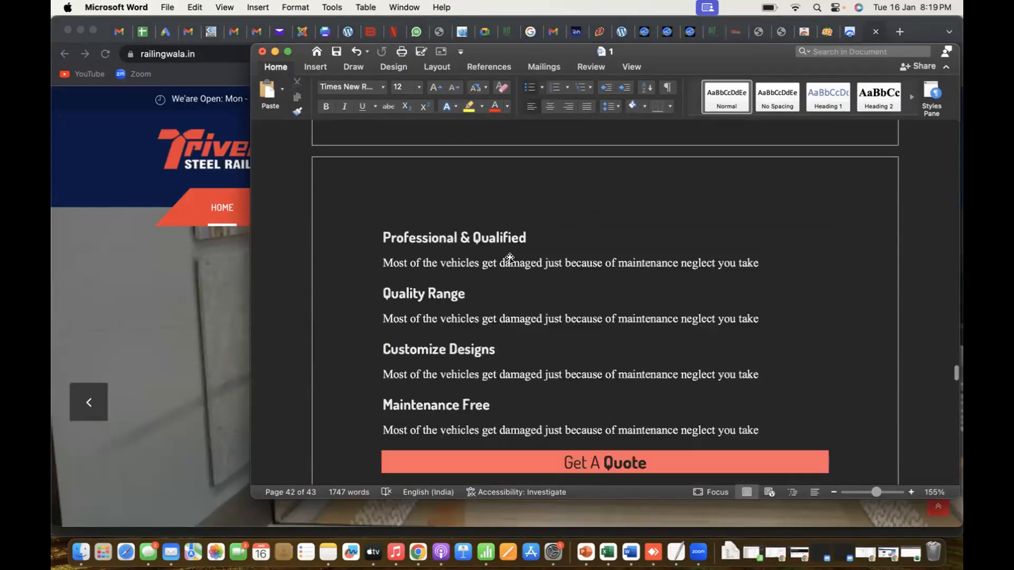
scroll(510, 259, "up", 20)
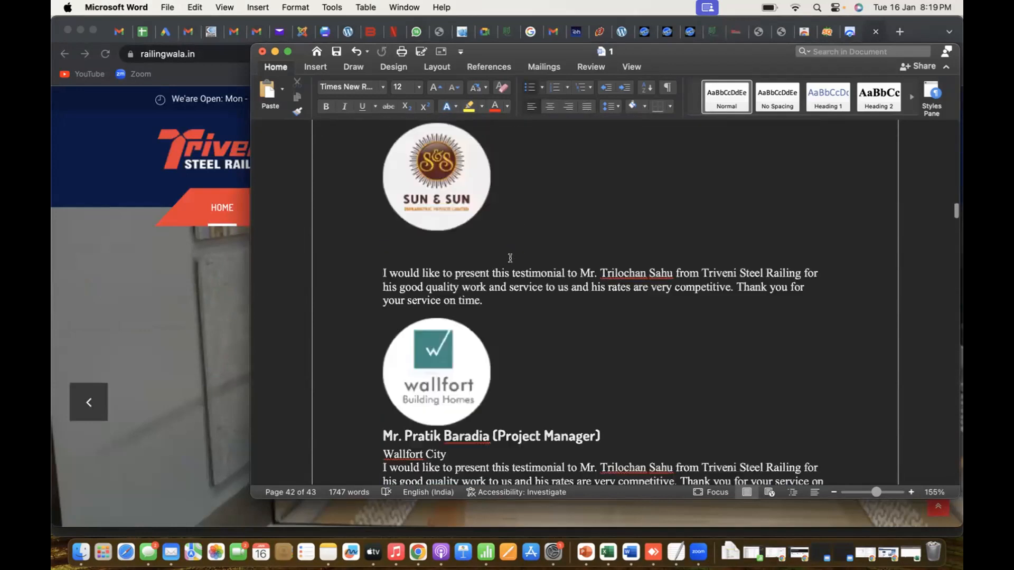
scroll(510, 259, "up", 8)
scroll(511, 256, "up", 3)
scroll(510, 258, "down", 15)
scroll(510, 259, "down", 20)
scroll(510, 259, "down", 10)
scroll(510, 258, "down", 5)
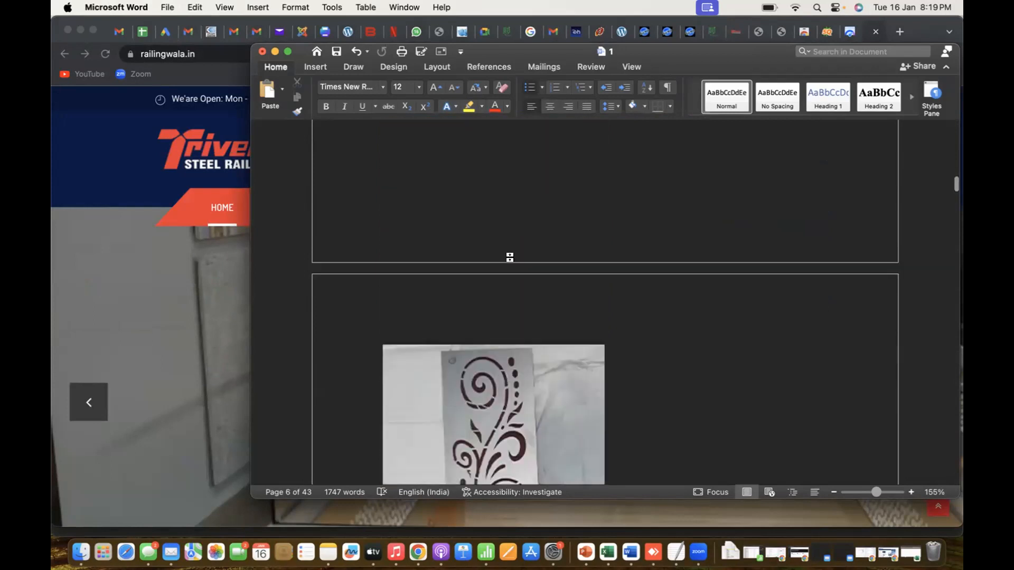
scroll(509, 257, "down", 15)
scroll(510, 258, "down", 20)
scroll(507, 310, "down", 8)
scroll(508, 310, "up", 6)
scroll(507, 310, "down", 4)
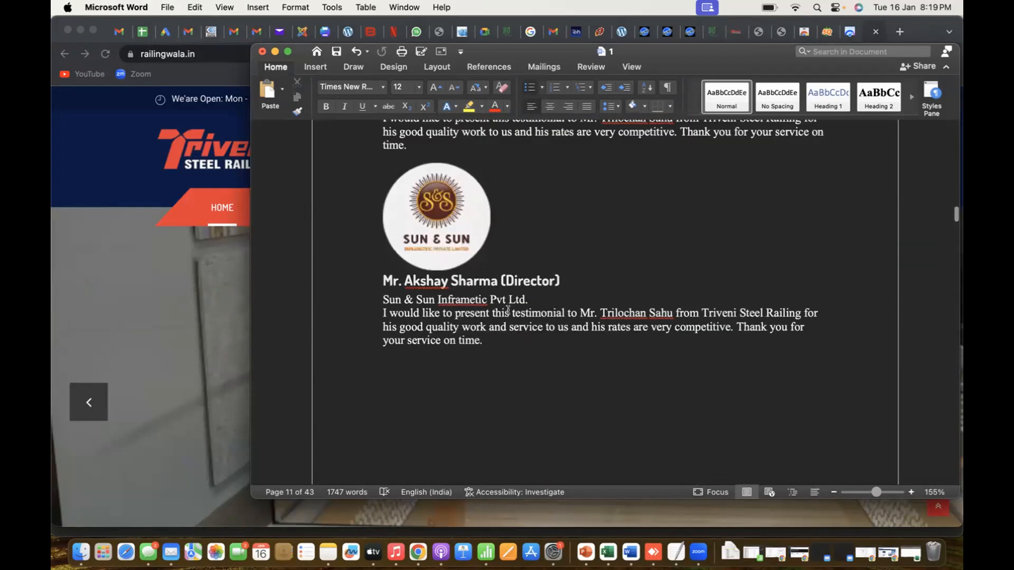
scroll(508, 310, "down", 5)
scroll(473, 456, "down", 7)
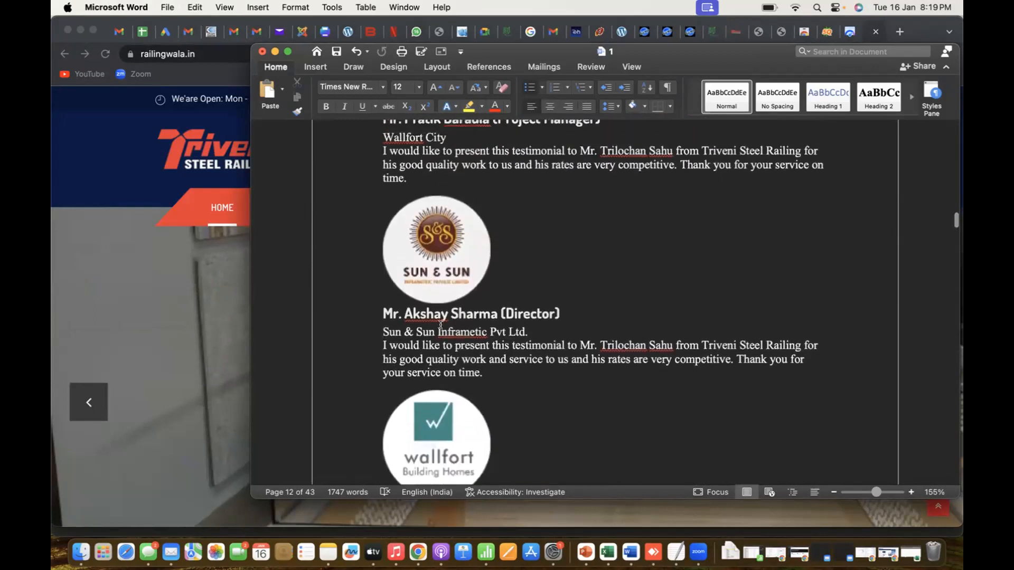
scroll(401, 168, "up", 1)
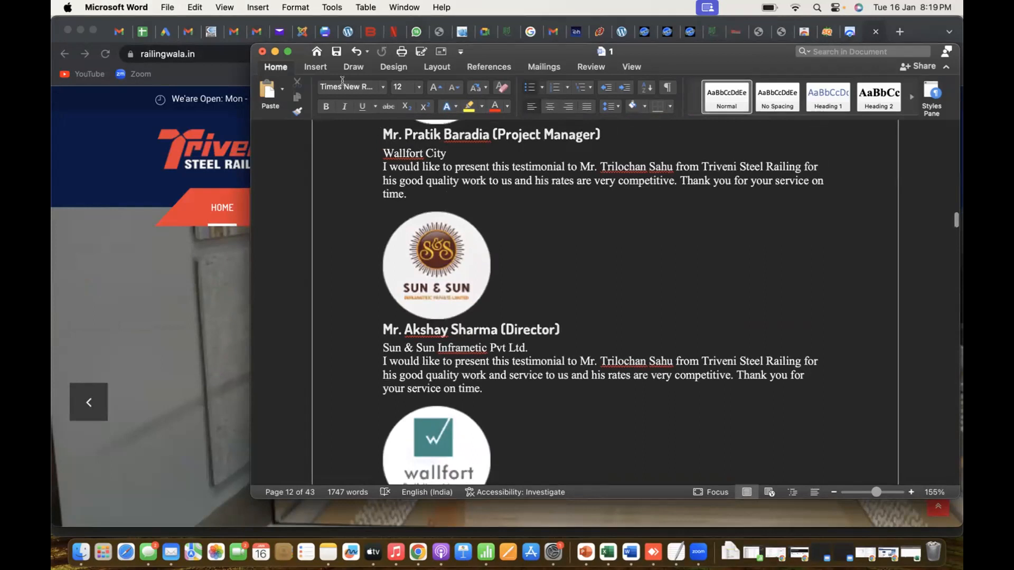
Insert a blank page at the empty bullets near the end of the document
left_click(314, 67)
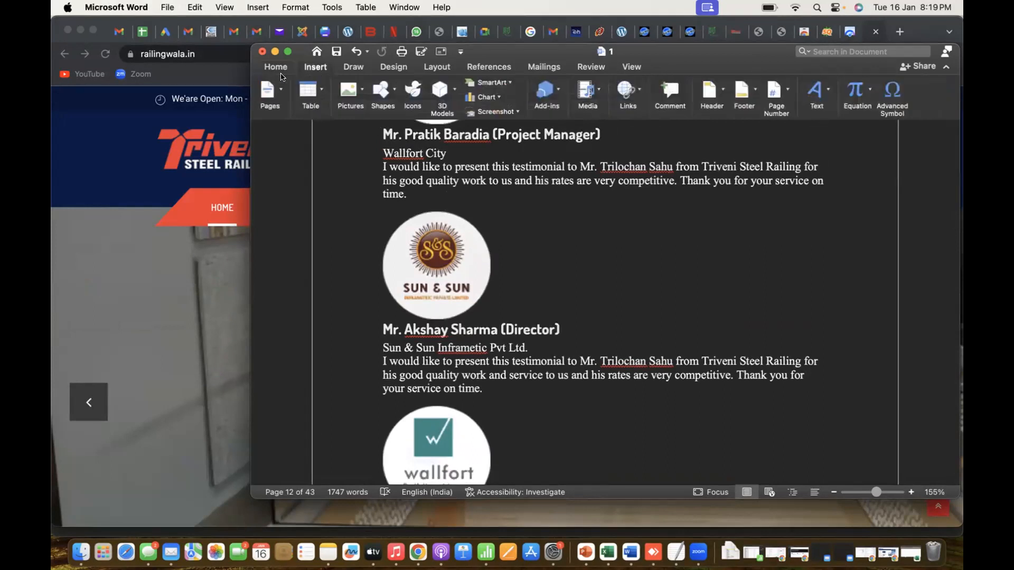
left_click(271, 103)
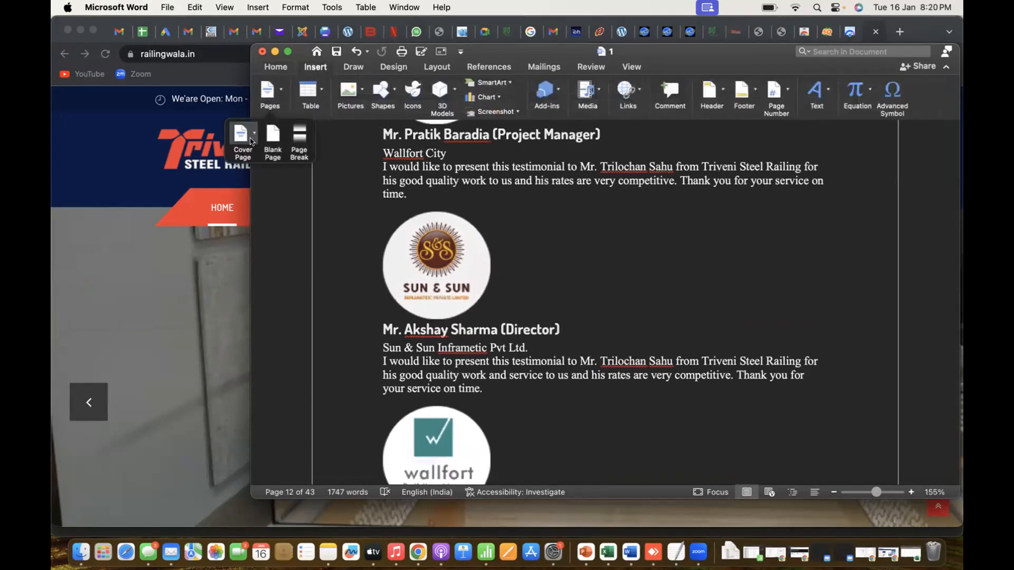
left_click(270, 140)
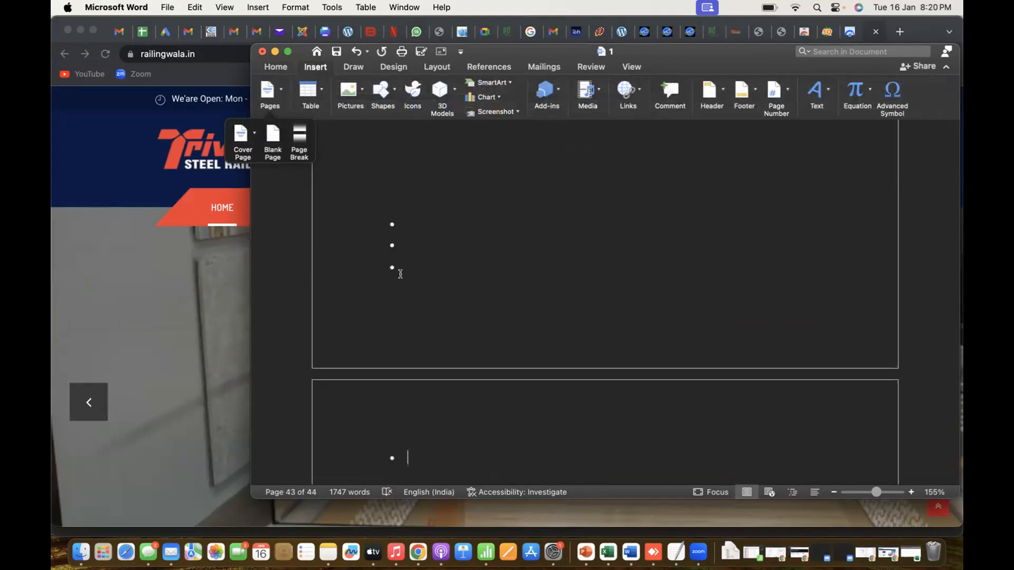
Remove the blank page and the empty bullet items at the end of the document
scroll(400, 300, "down", 4)
left_click(420, 363)
key("BackSpace")
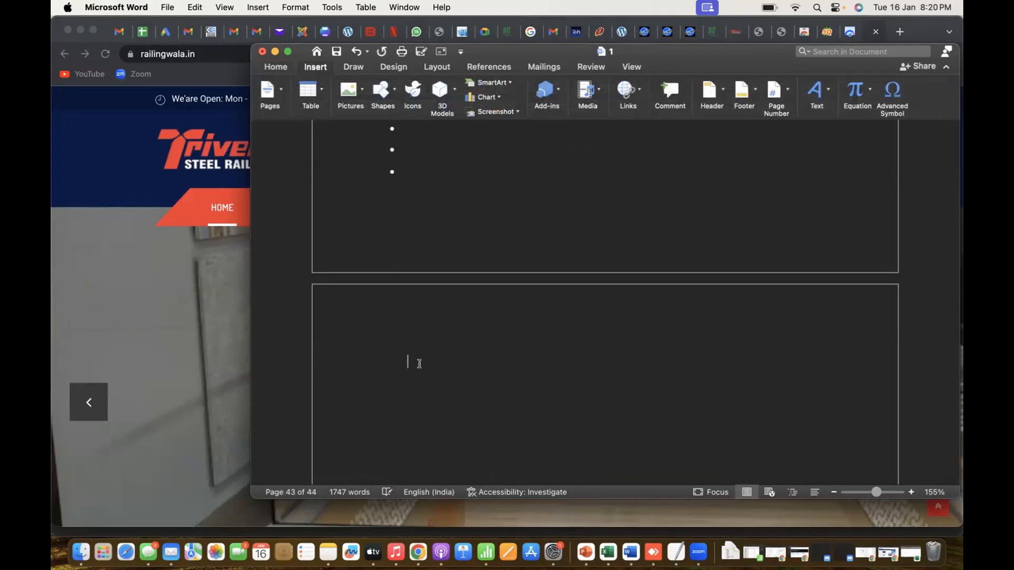
key("BackSpace")
key("BackSpace")
key("BackSpace")
key("BackSpace")
key("BackSpace")
Delete the phone and e-mail contact block together with the Triveni Steel Railing logo near the document's end
scroll(422, 366, "up", 8)
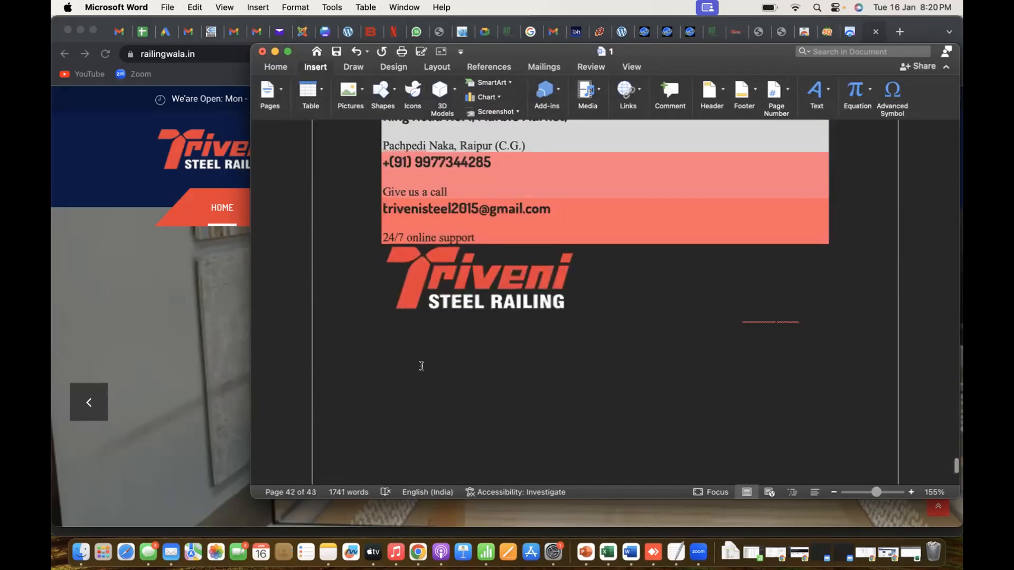
left_click_drag(413, 228, 383, 162)
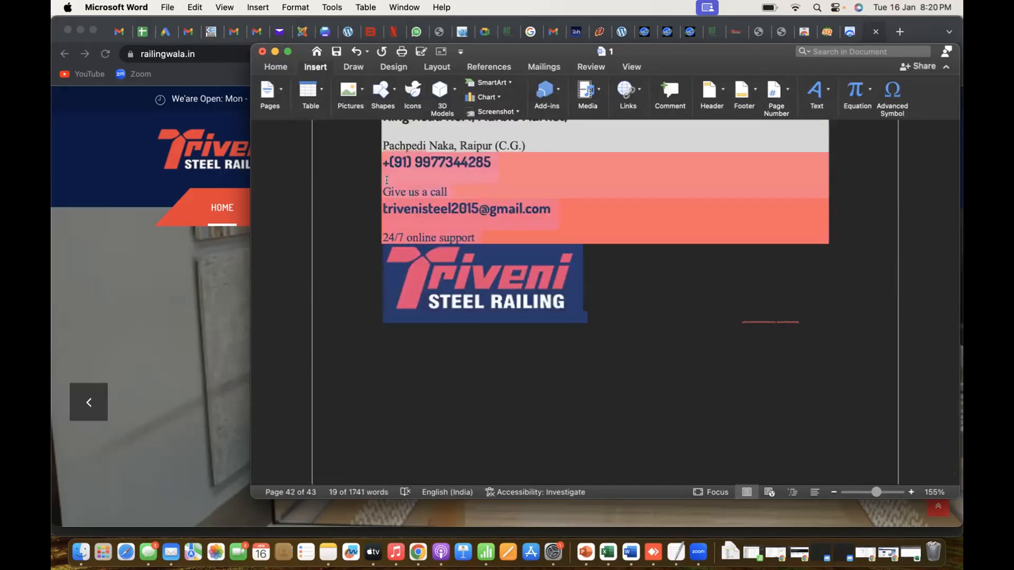
key("BackSpace")
key("BackSpace")
key("BackSpace")
key("BackSpace")
key("BackSpace")
key("BackSpace")
key("BackSpace")
key("BackSpace")
key("BackSpace")
key("BackSpace")
key("BackSpace")
key("BackSpace")
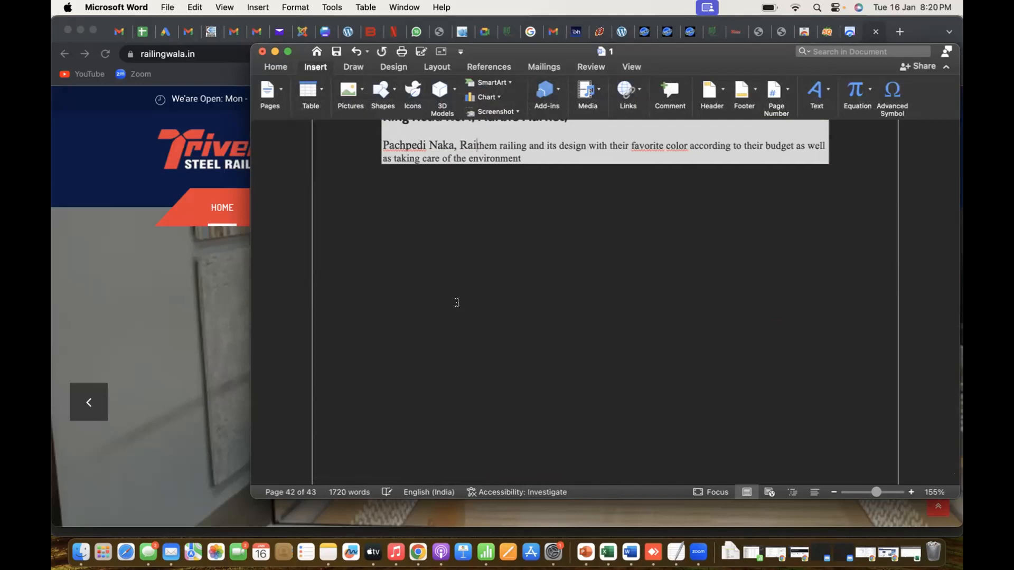
Delete the leftover address and vision text, along with the JSW Steel, insta and Viva logos directly above it
scroll(457, 303, "up", 6)
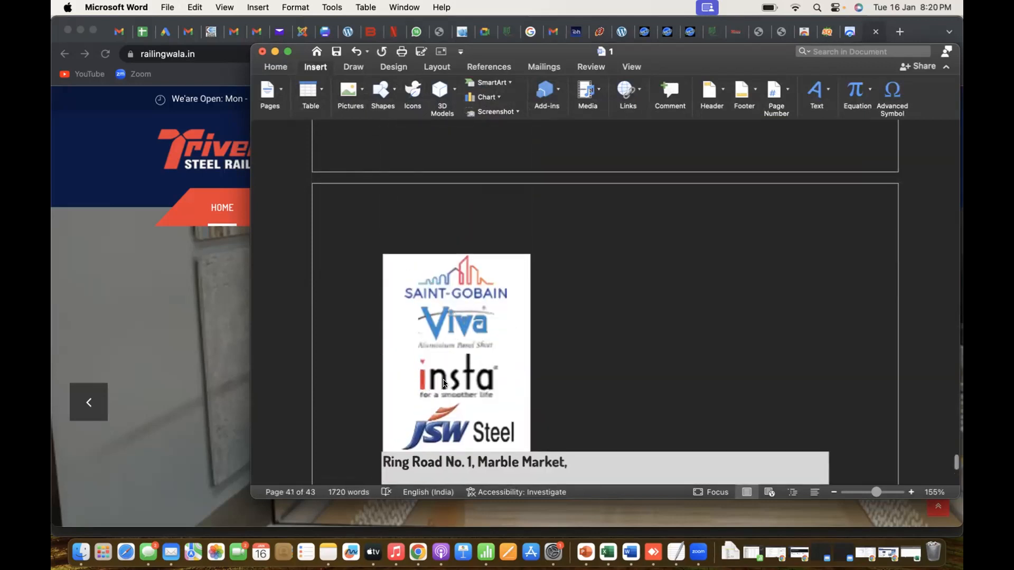
key("super+Tab")
key("super+Tab")
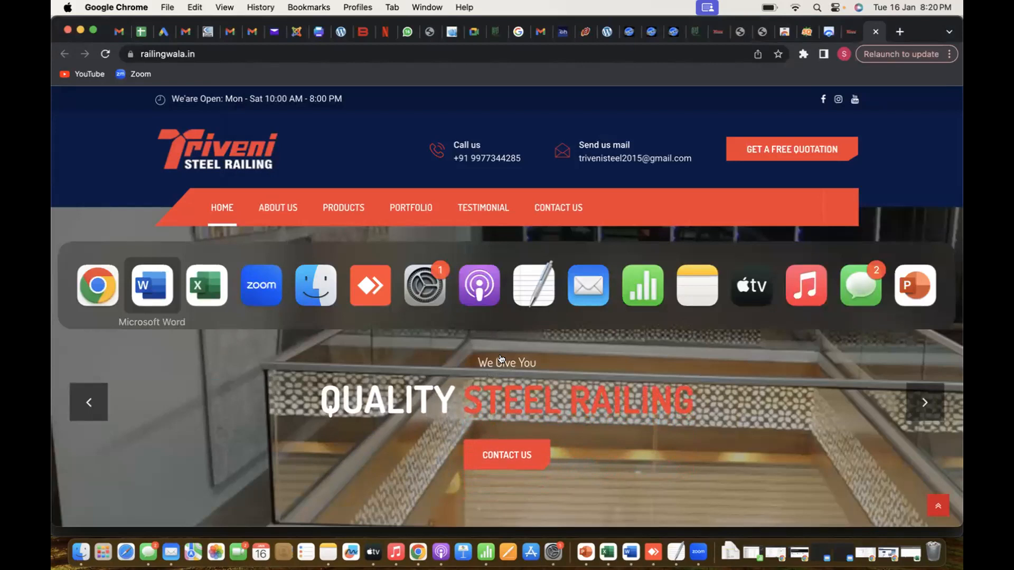
scroll(530, 378, "down", 10)
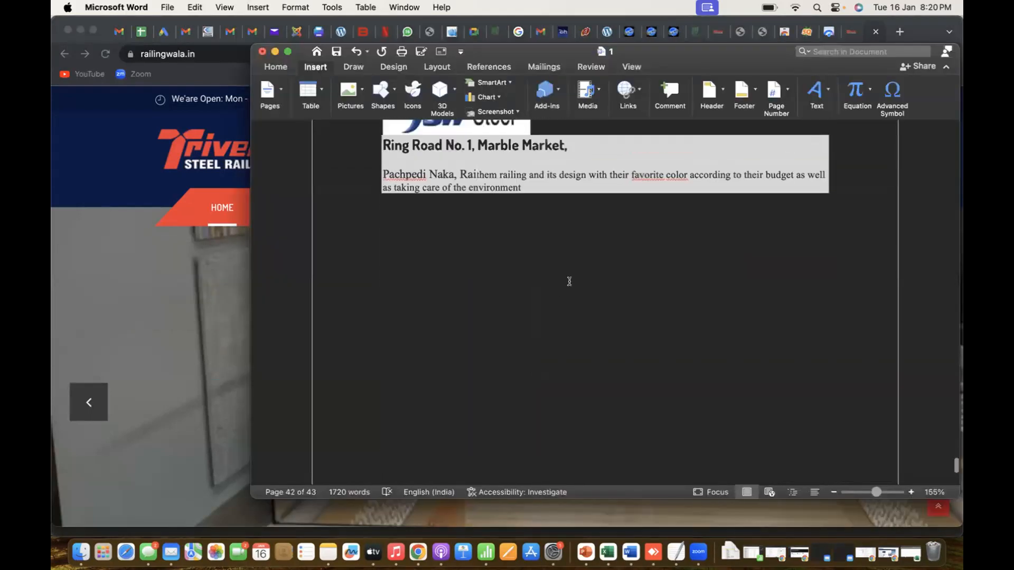
scroll(569, 281, "up", 4)
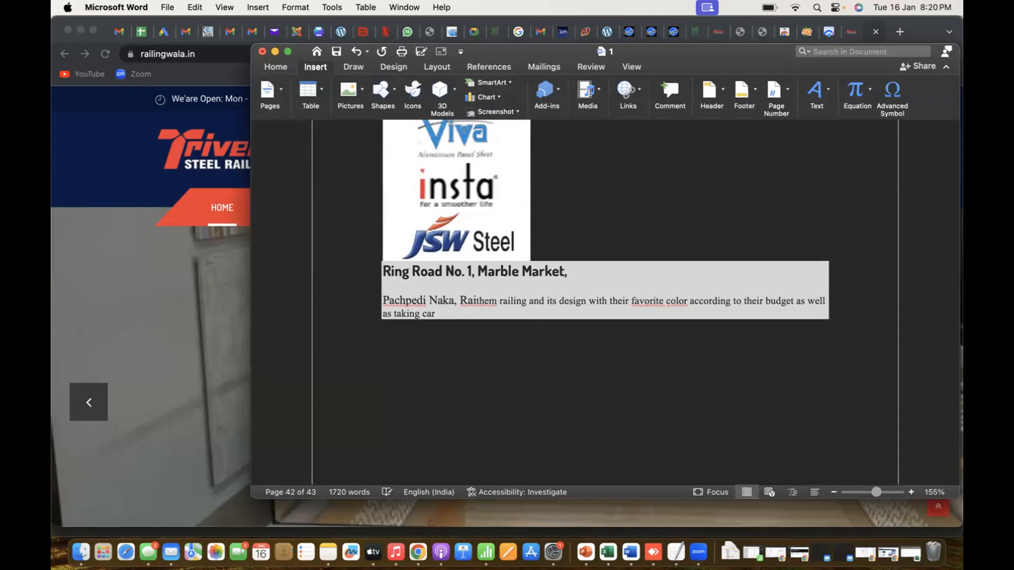
key("BackSpace")
key("BackSpace")
key("BackSpace")
key("BackSpace")
key("BackSpace")
key("BackSpace")
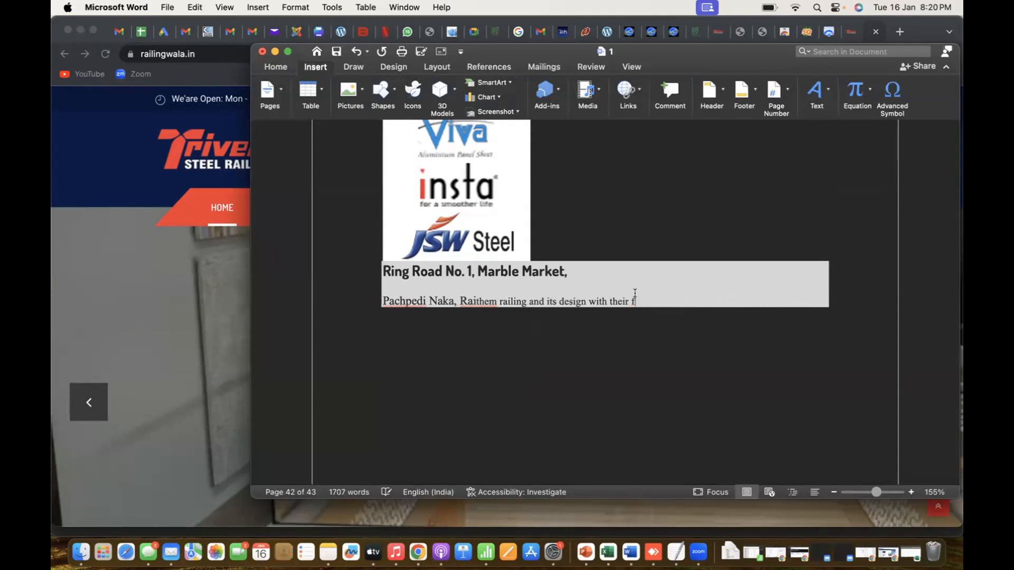
key("BackSpace")
key("BackSpace")
key("BackSpace")
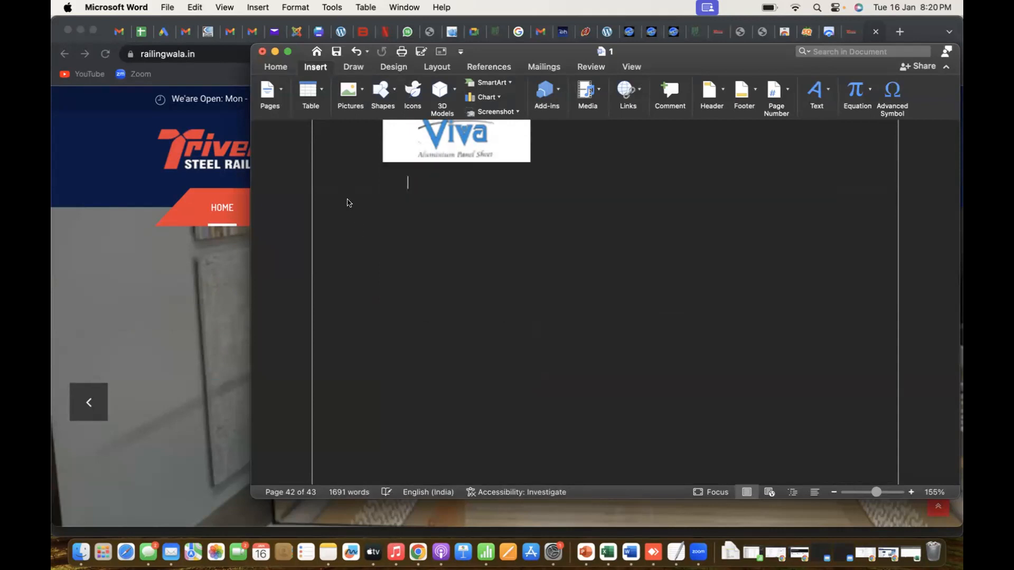
key("BackSpace")
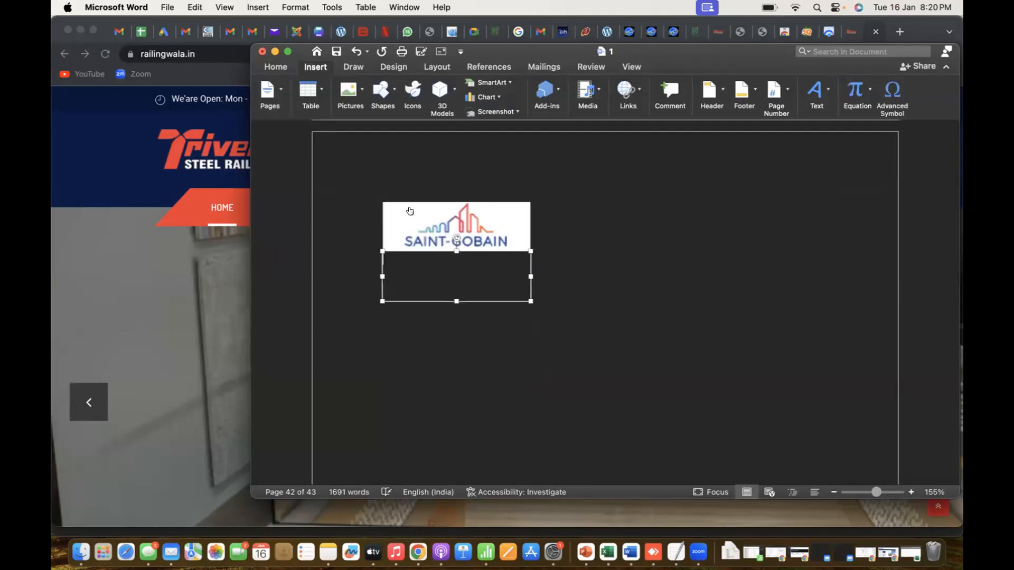
Try to delete the remaining Saint-Gobain logo near the document's end
key("super+Tab")
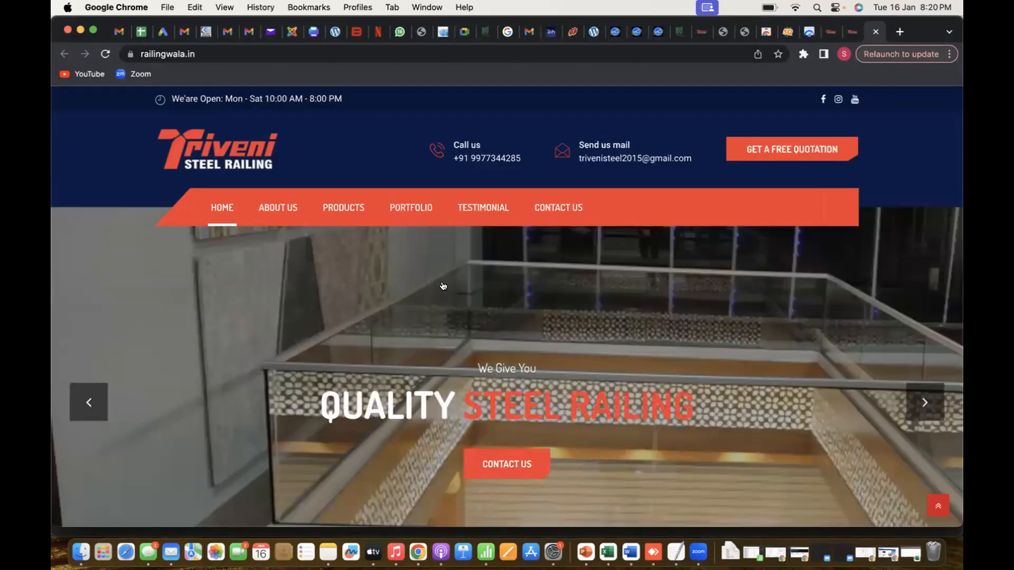
key("super+Tab")
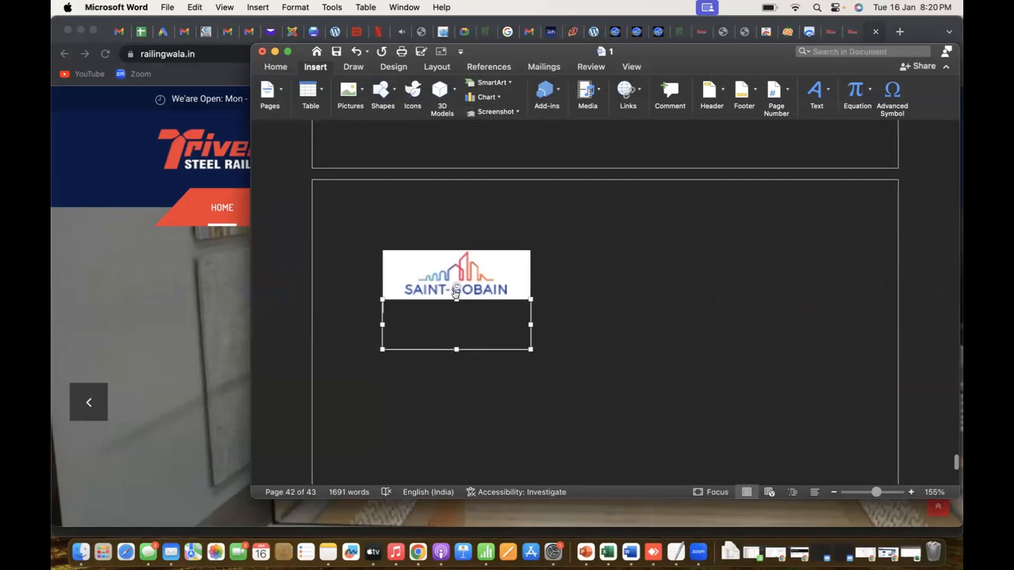
key("super+Tab")
key("super+Tab")
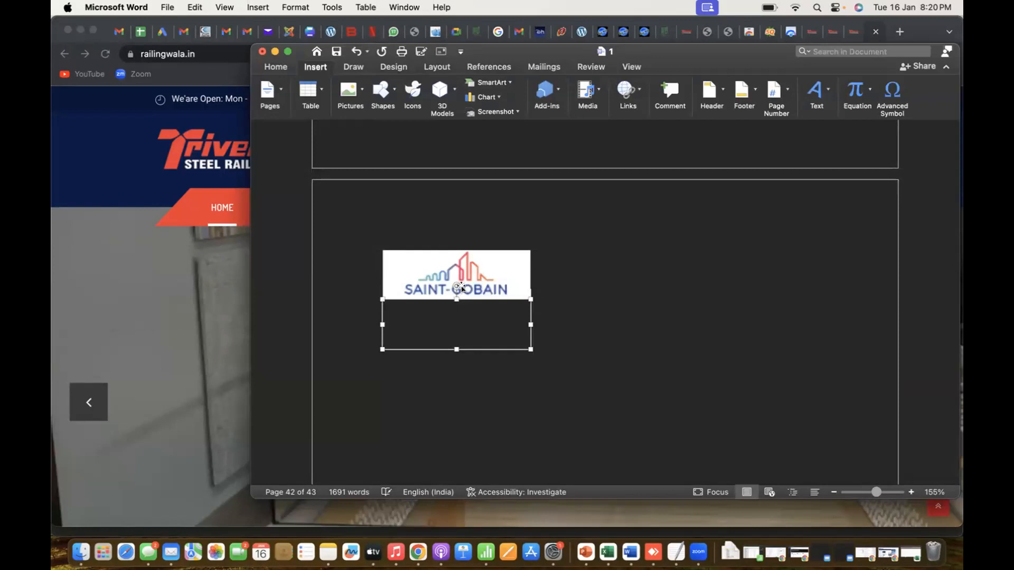
left_click(463, 290)
key("BackSpace")
Look back through the preceding pages of brand logos and product images
scroll(463, 290, "up", 7)
key("super+Tab")
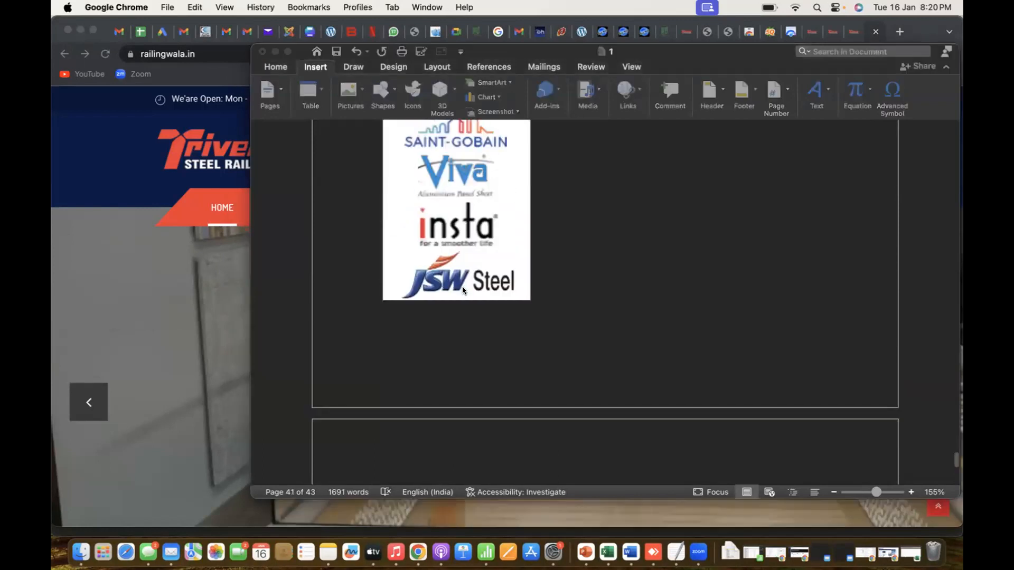
key("super+Tab")
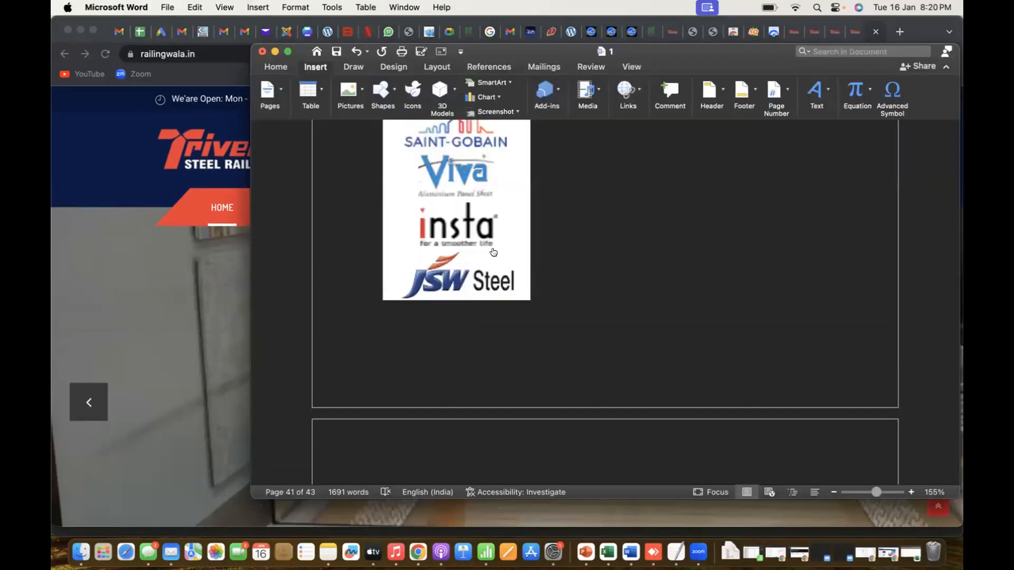
left_click(494, 252)
key("super+Tab")
scroll(493, 253, "up", 5)
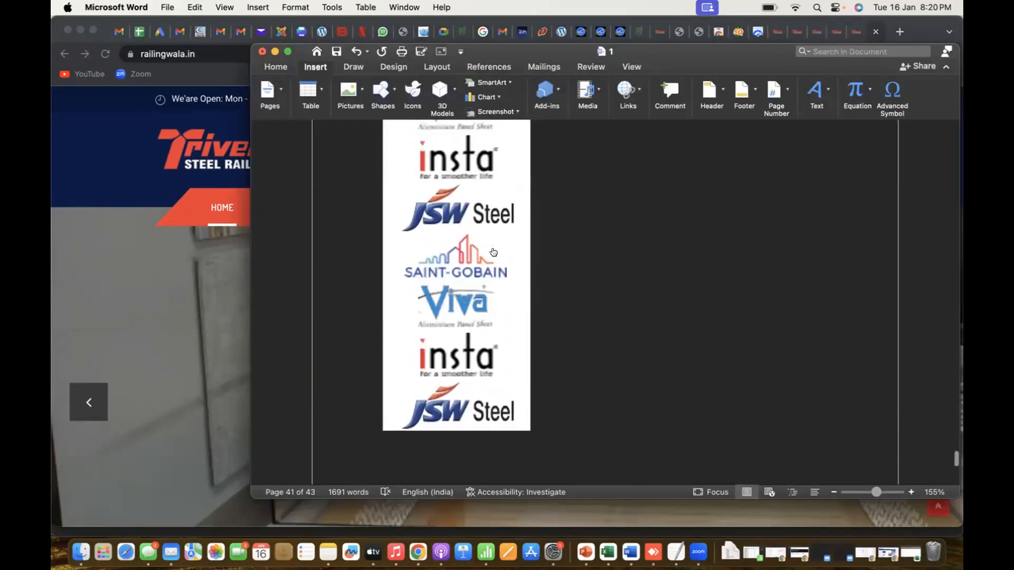
scroll(493, 252, "up", 10)
scroll(484, 305, "up", 15)
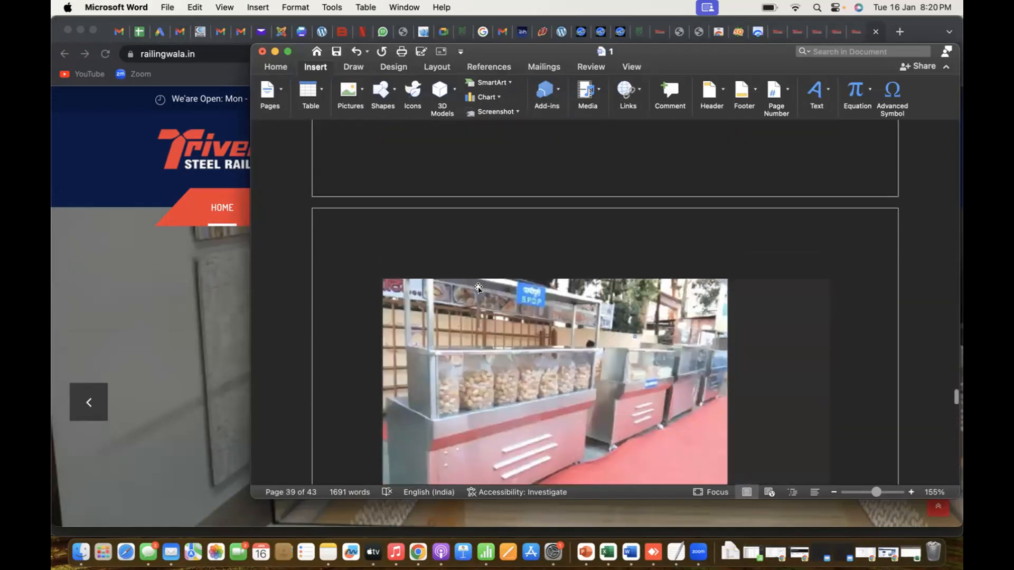
scroll(478, 287, "up", 20)
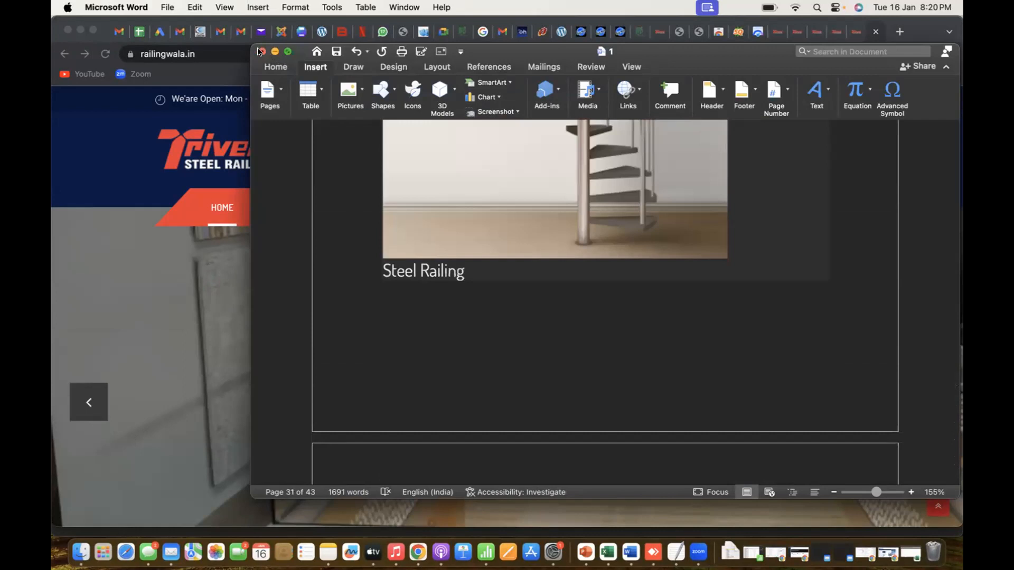
Close the Word document holding the pasted home page content
left_click(260, 52)
left_click(581, 324)
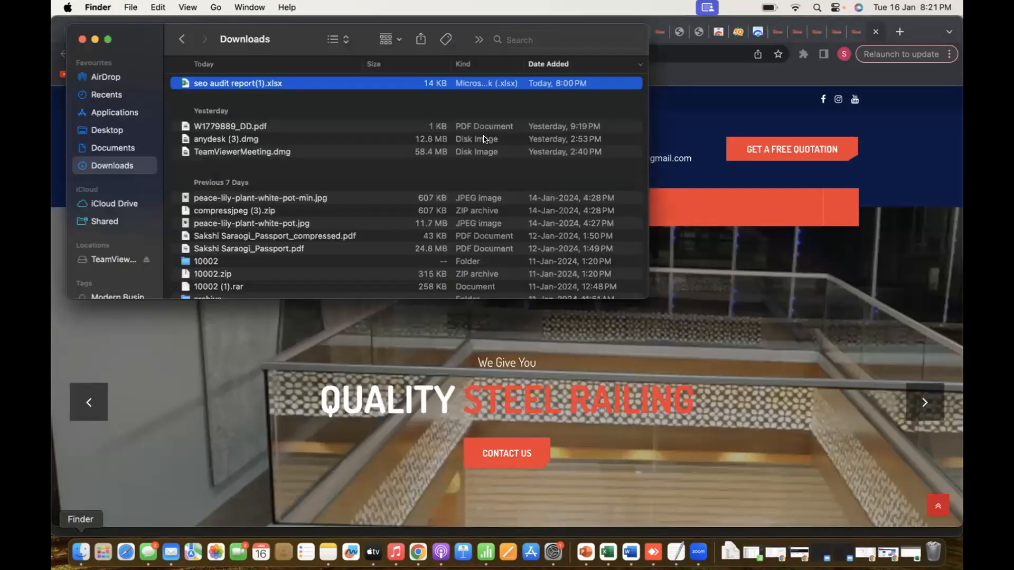
Search the Mac for "word", and look in the Documents and Applications folders for the Word program
left_click(577, 39)
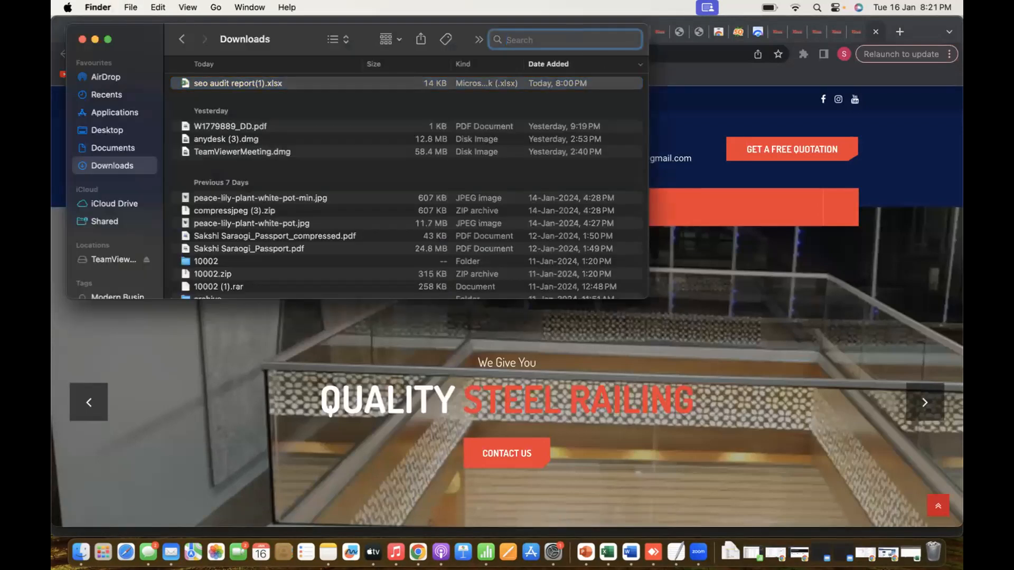
type("word")
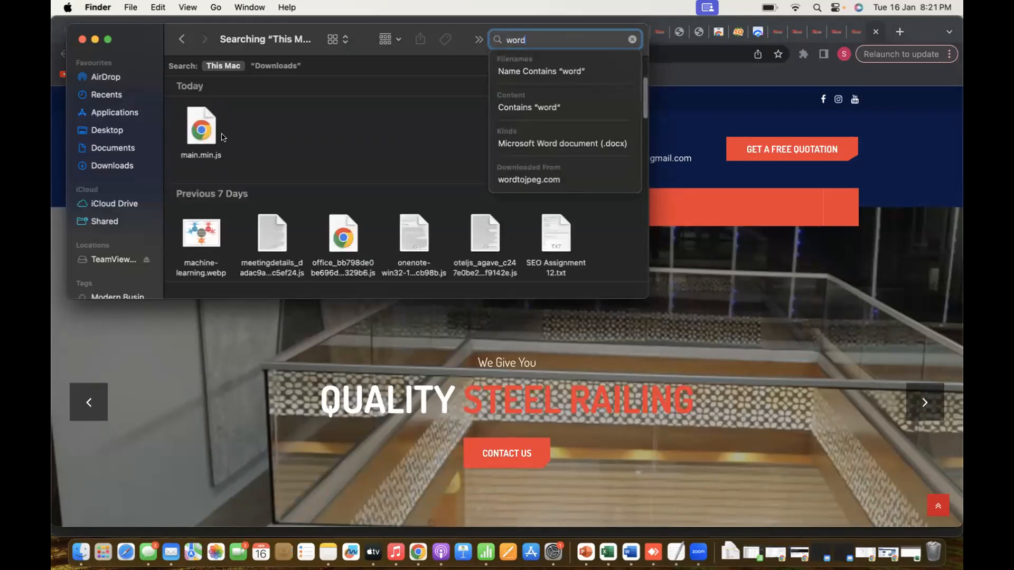
left_click(118, 149)
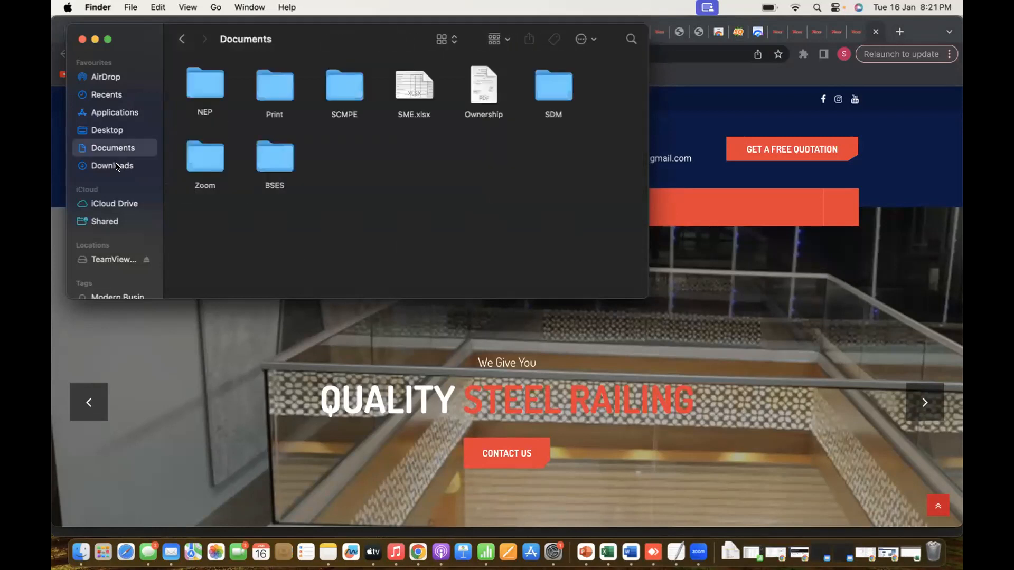
left_click(110, 113)
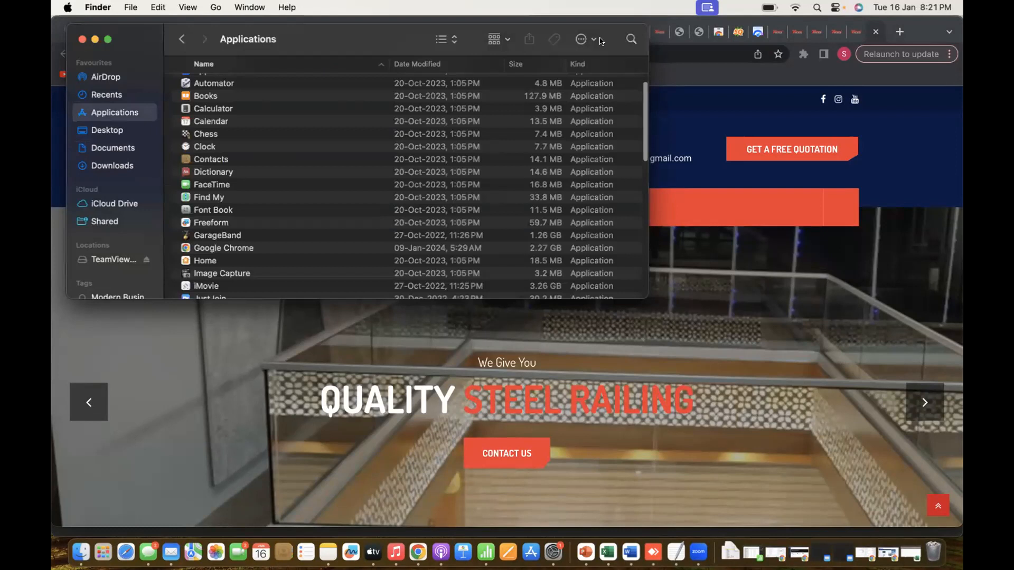
Search the Mac for "word", limit the results to Microsoft Word documents (.docx), and open the document named 1
left_click(631, 39)
type("wor")
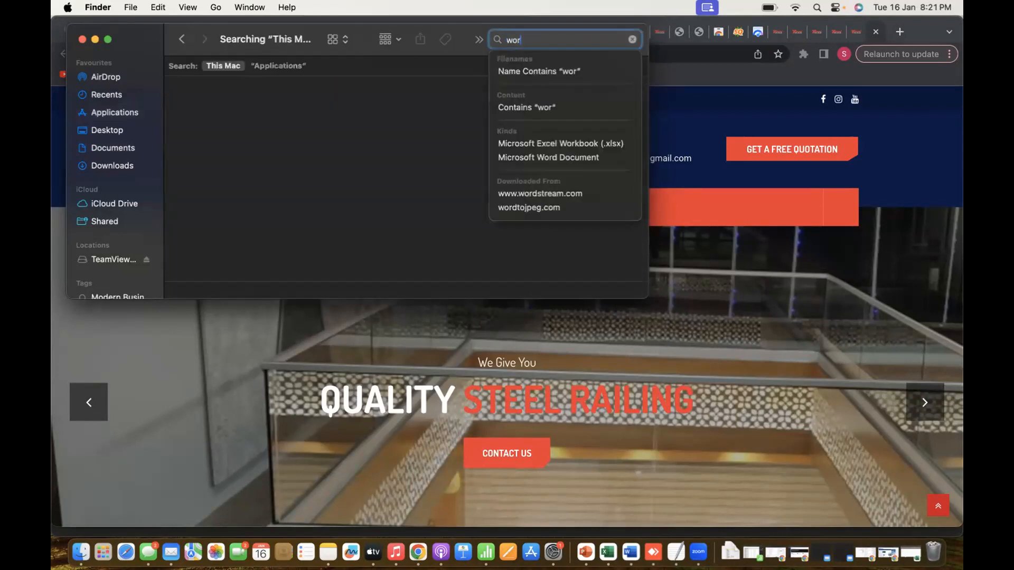
type("d")
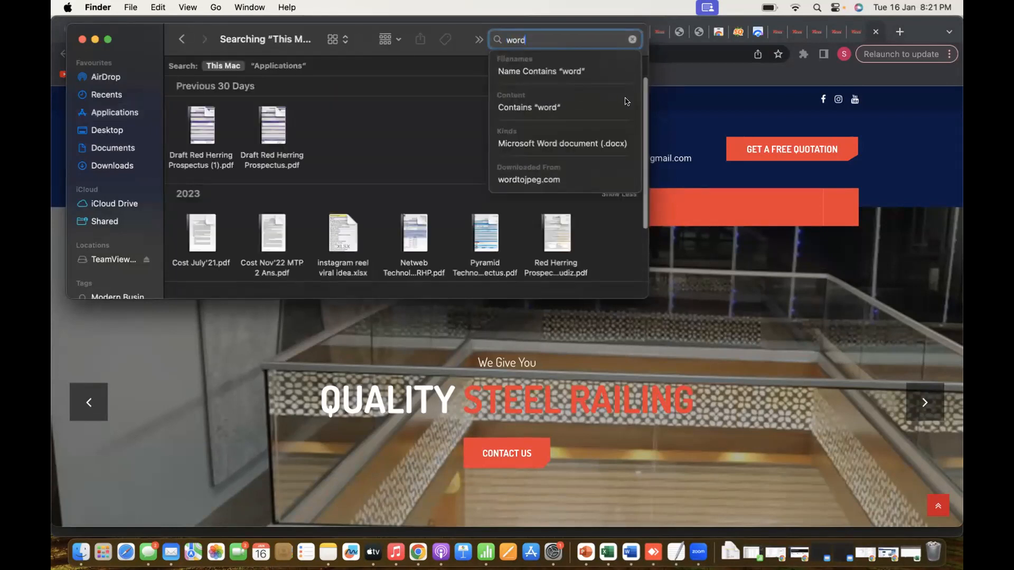
left_click(519, 142)
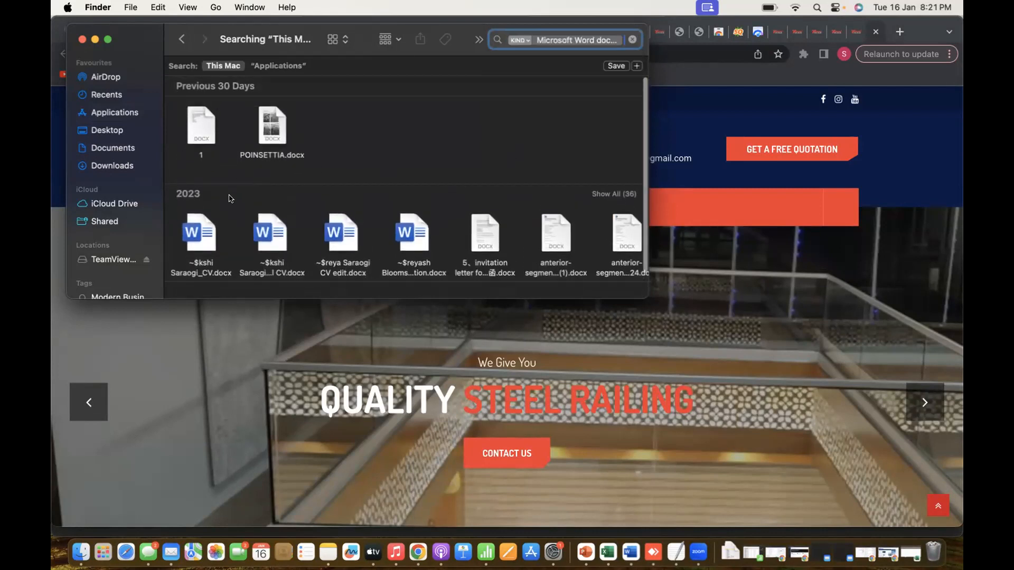
scroll(227, 201, "down", 1)
double_click(189, 123)
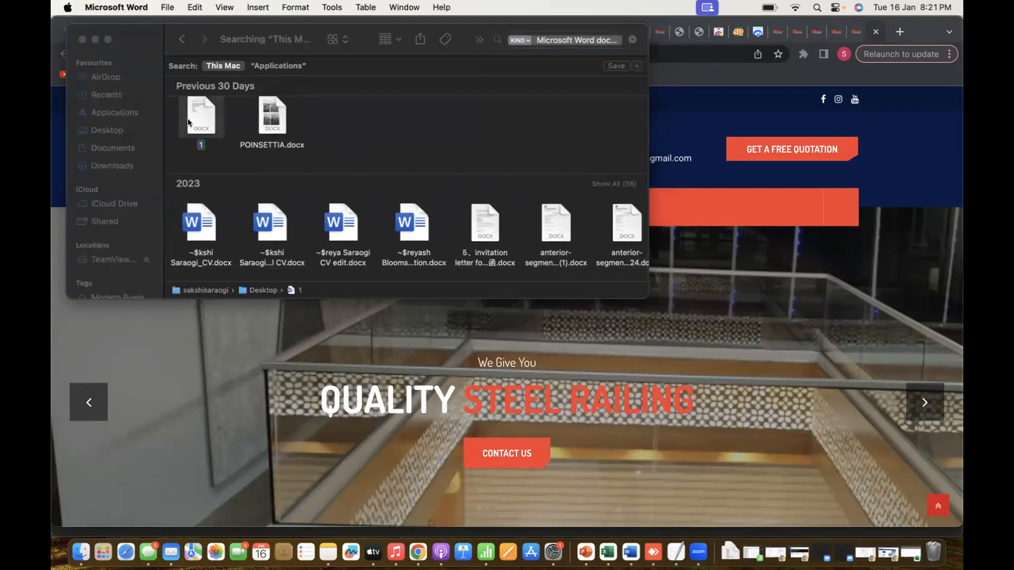
Delete all existing content from document 1 to leave a blank page
scroll(370, 306, "down", 5)
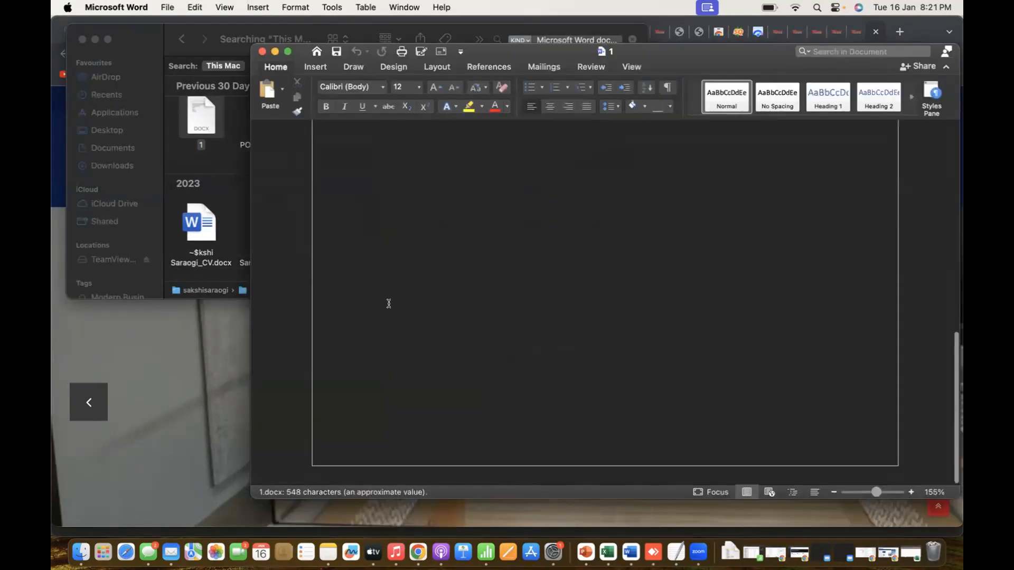
left_click_drag(533, 224, 373, 97)
key("BackSpace")
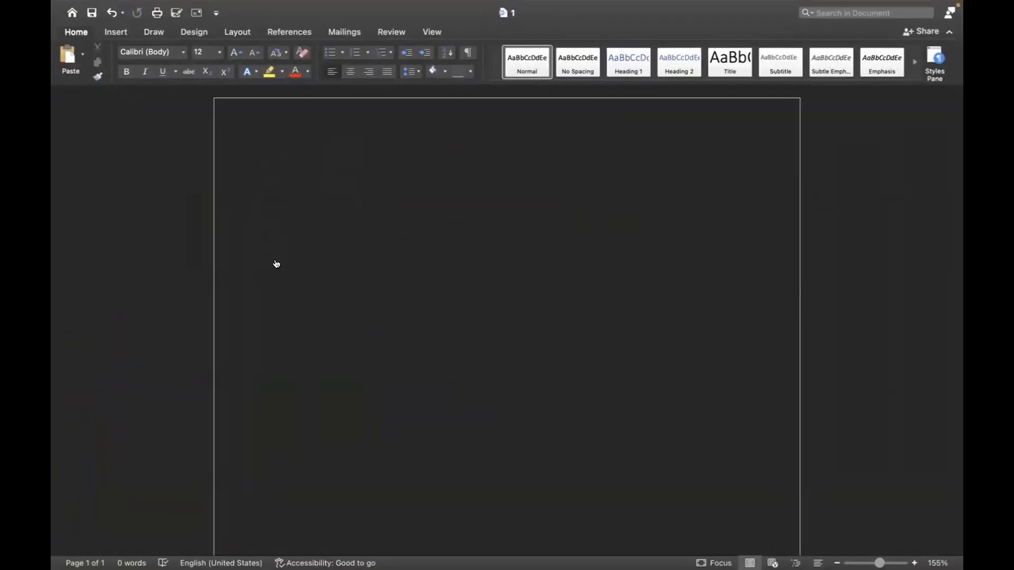
Copy the railingwala.in home page content down to the footer's copyright line in Chrome, and paste it into document 1 in Word
key("super+Tab")
key("super+Tab")
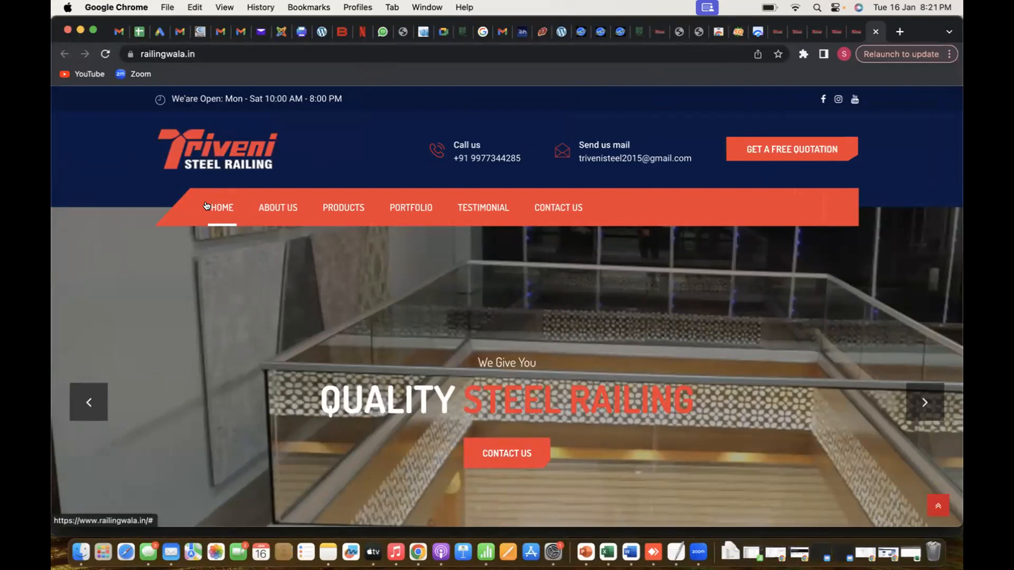
left_click_drag(205, 200, 331, 381)
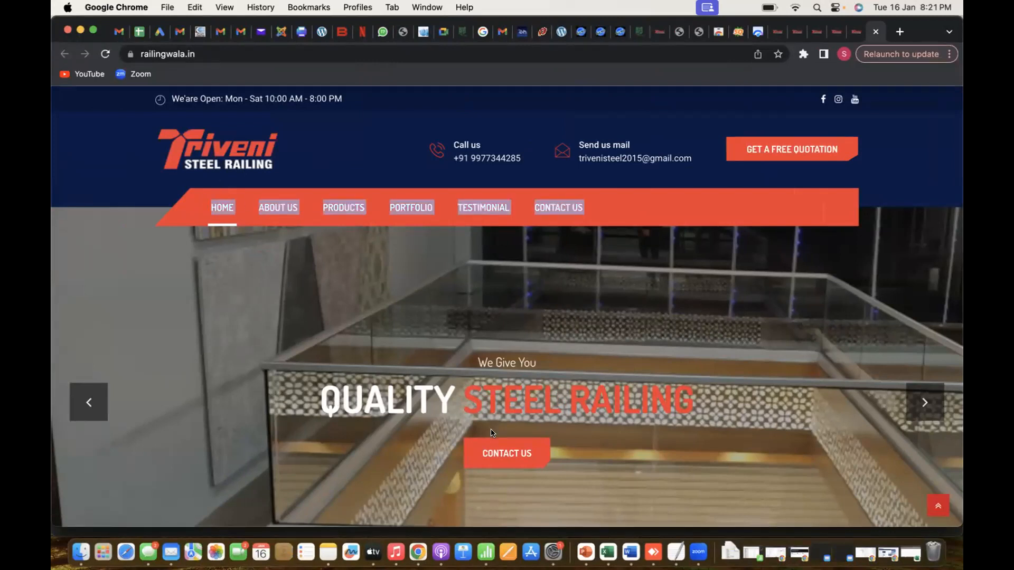
scroll(491, 433, "down", 9)
scroll(491, 433, "up", 4)
scroll(491, 430, "down", 4)
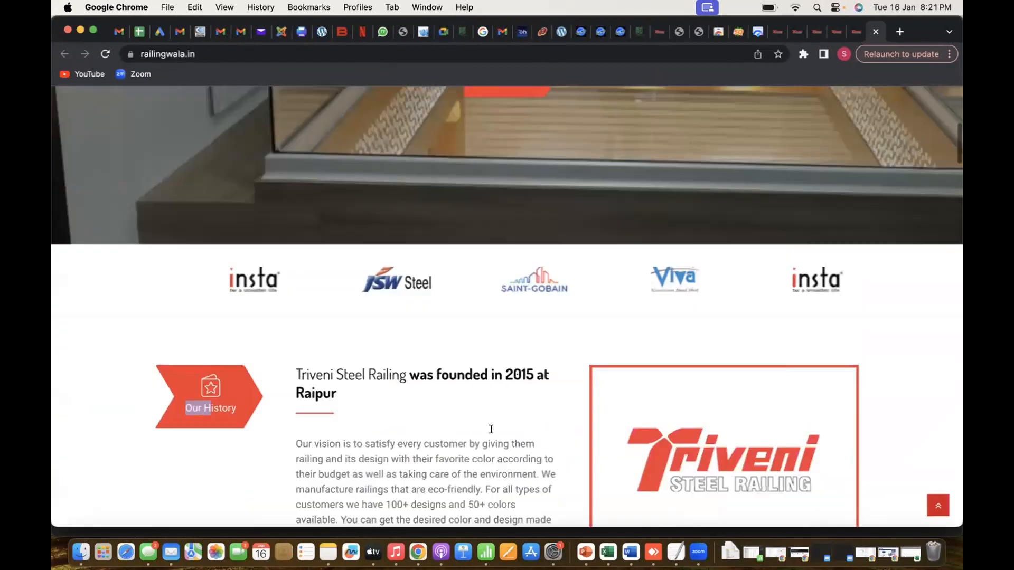
left_click_drag(291, 310, 420, 523)
key("super+c")
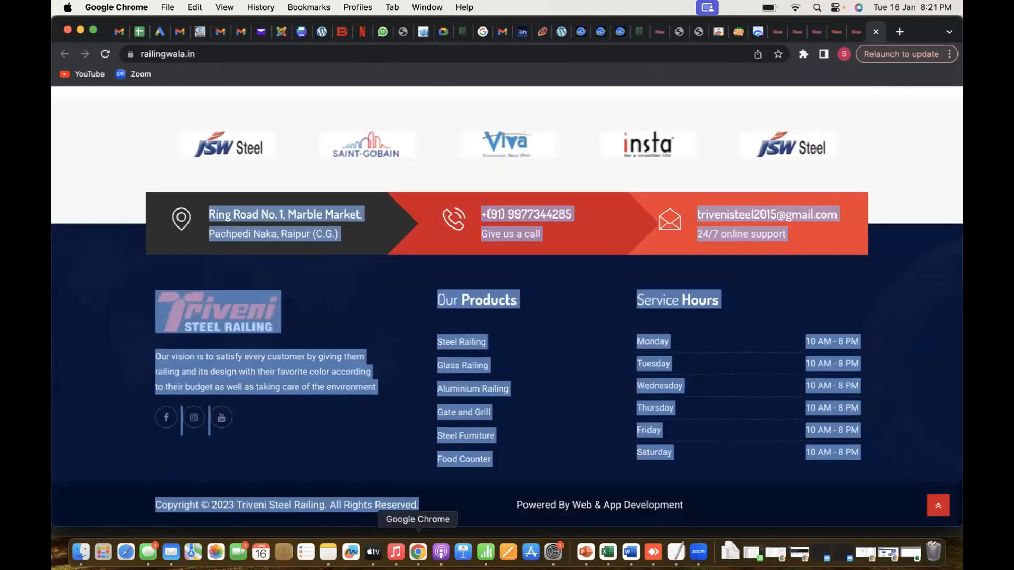
key("super+Tab")
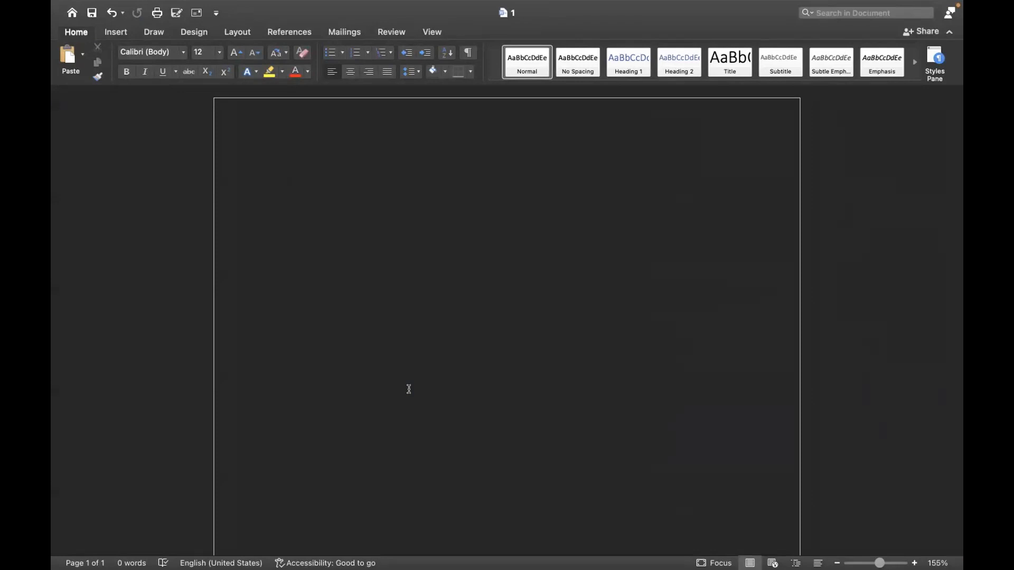
key("super+v")
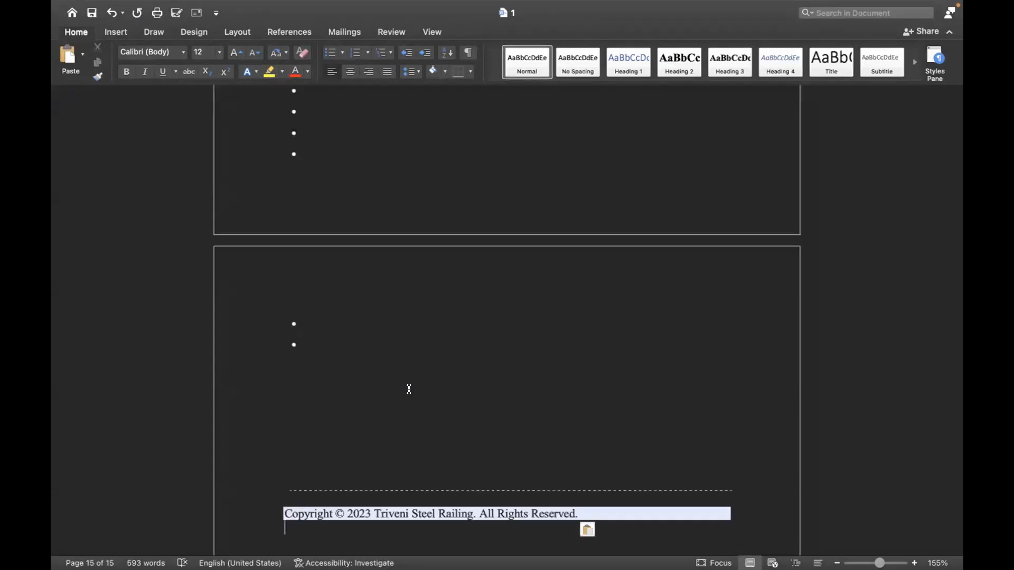
Look through the pasted pages of contact details, brand logos and product images in the document
scroll(409, 389, "up", 20)
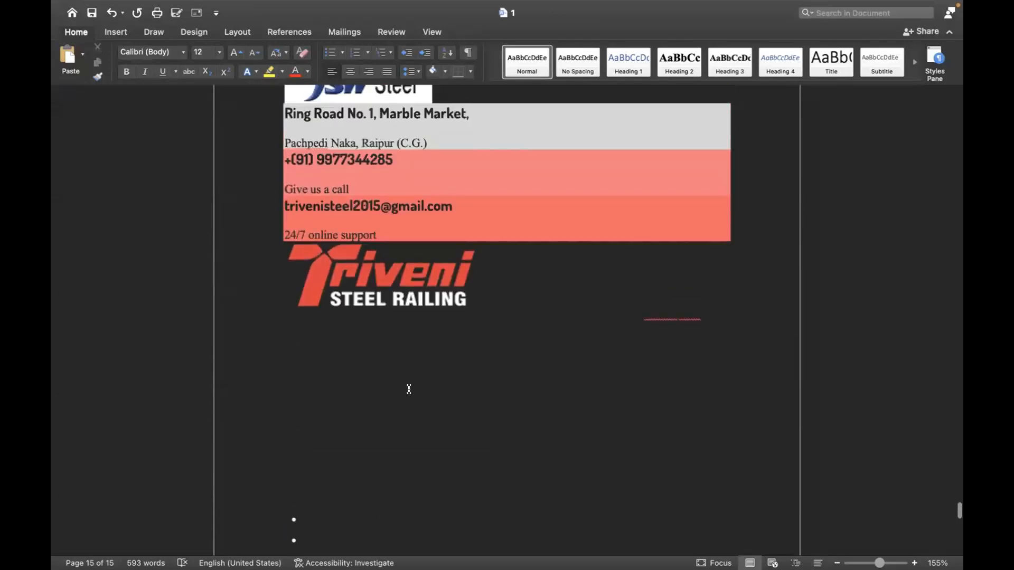
scroll(409, 389, "up", 20)
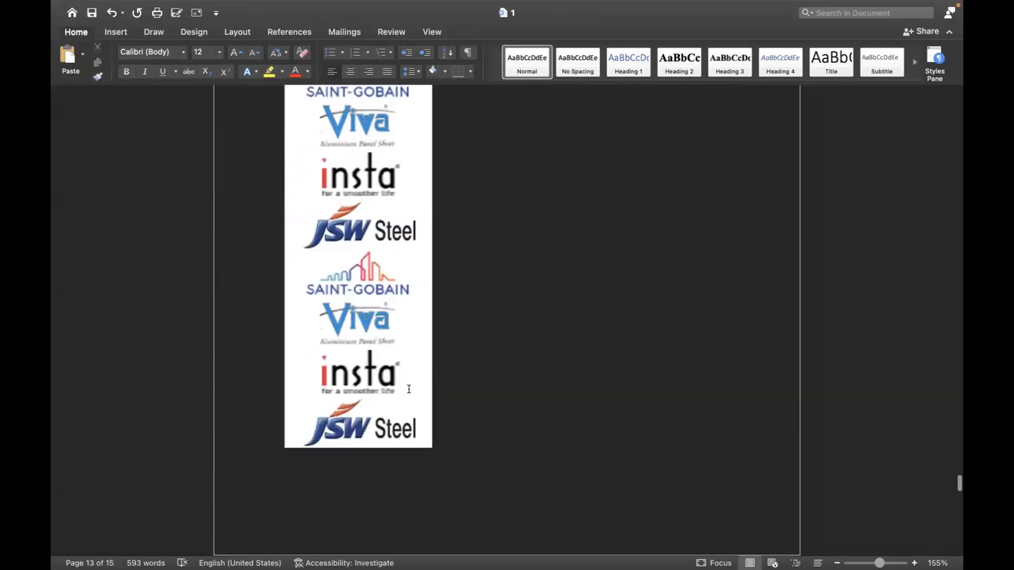
scroll(408, 386, "up", 15)
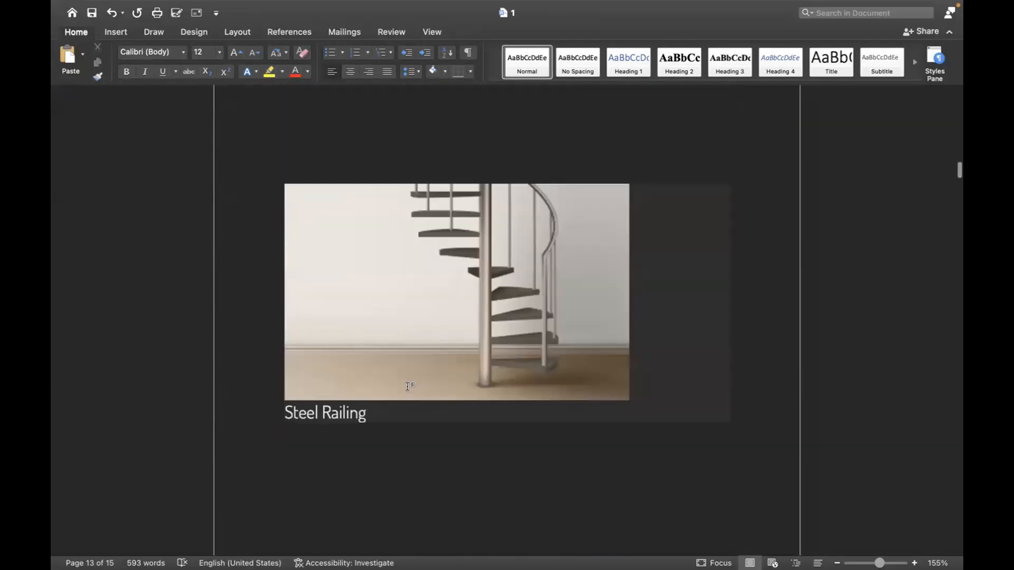
scroll(408, 388, "down", 20)
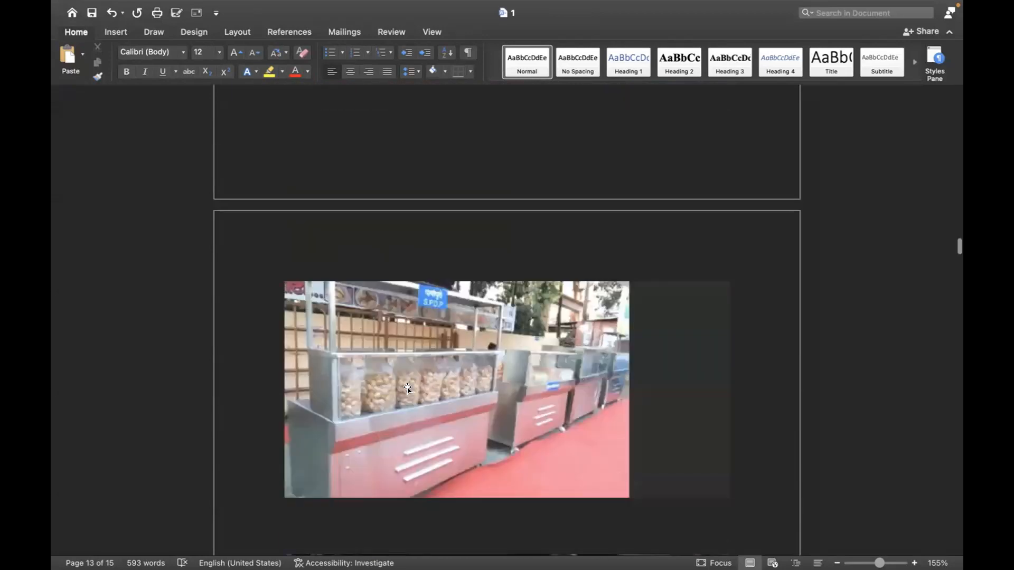
scroll(409, 390, "down", 5)
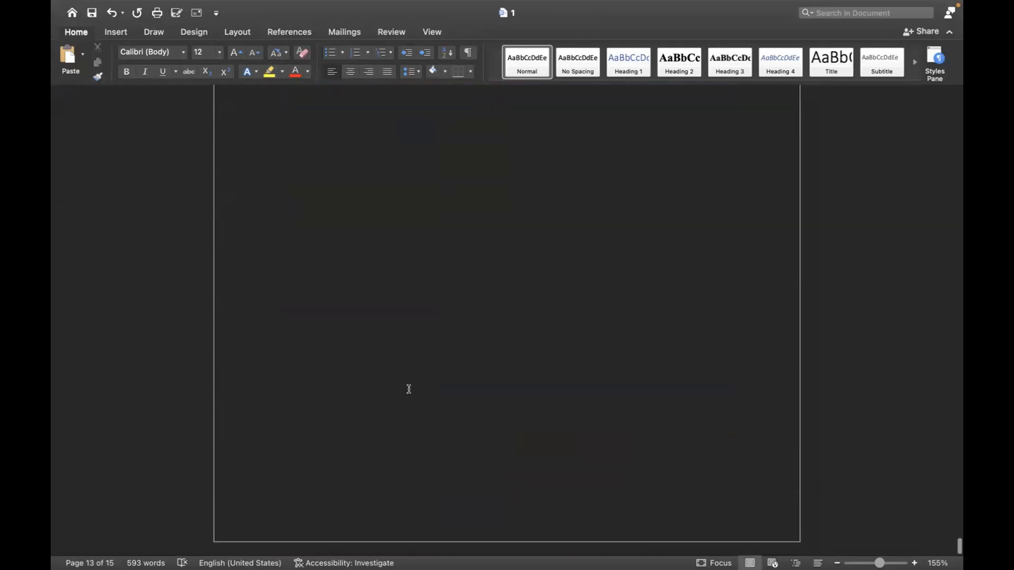
Switch back to Chrome and look over the railingwala.in home page from its header down to the footer
key("super+Tab")
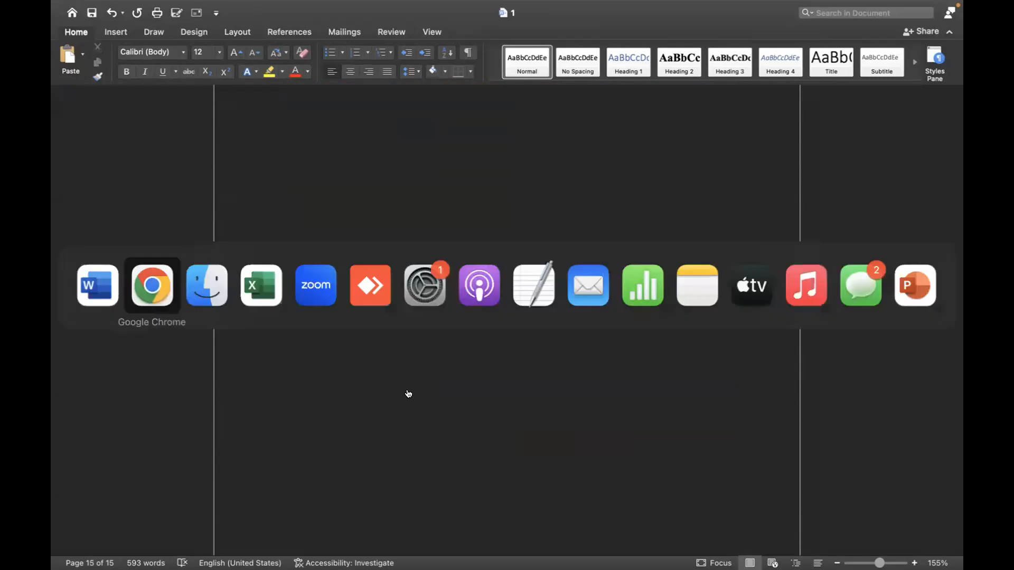
scroll(409, 393, "up", 15)
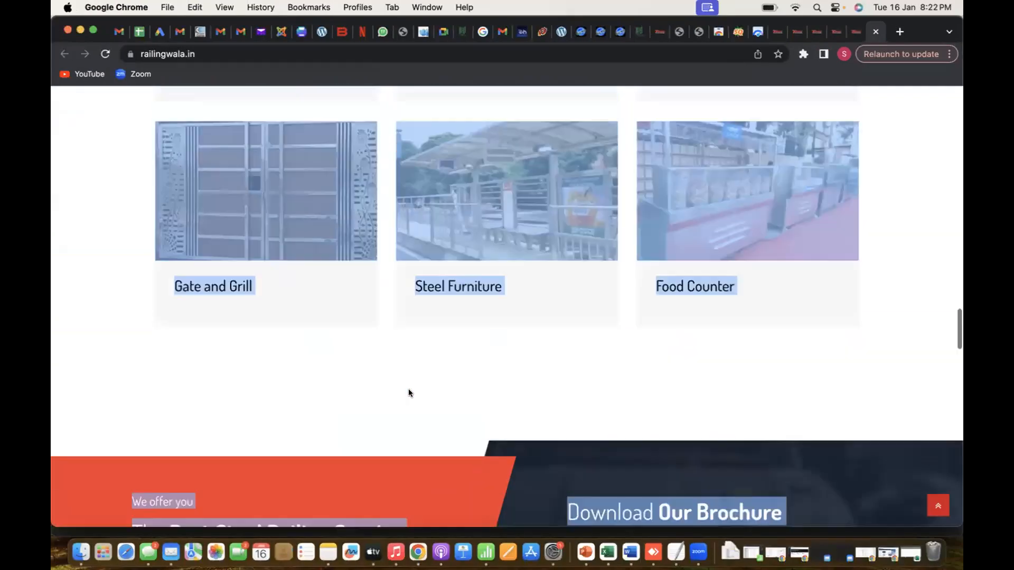
scroll(409, 391, "up", 10)
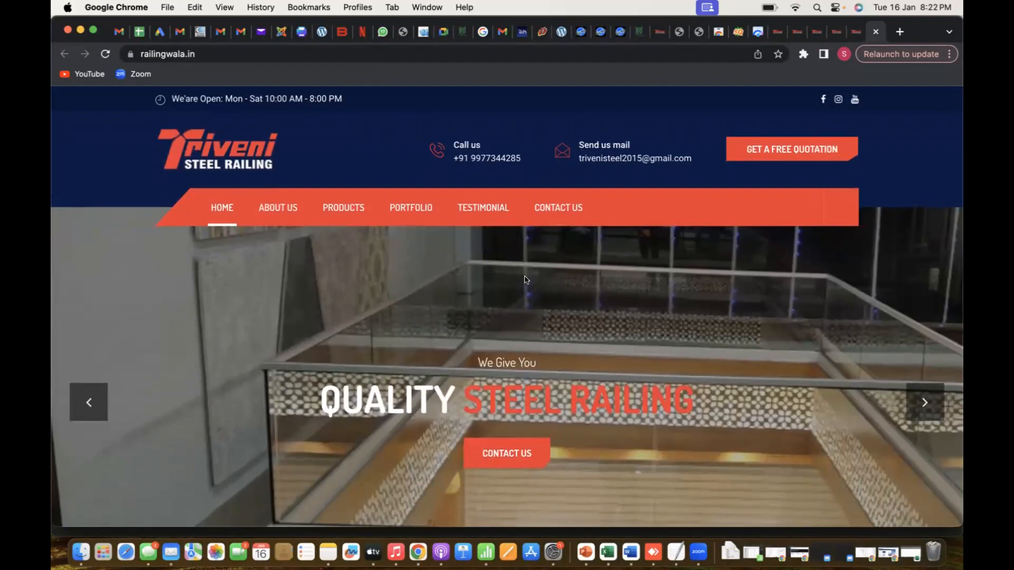
scroll(526, 279, "down", 5)
scroll(525, 279, "down", 15)
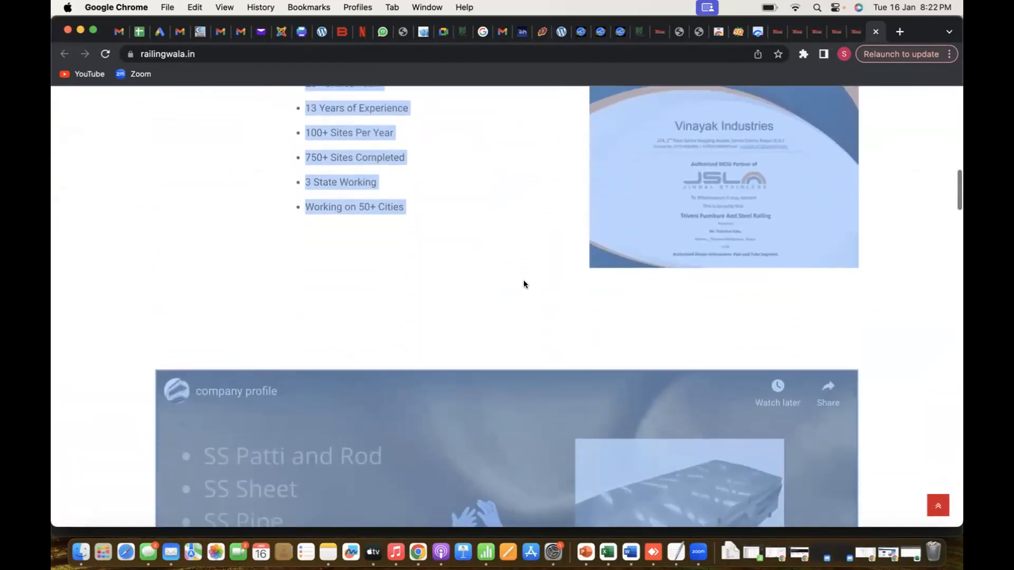
scroll(524, 282, "down", 20)
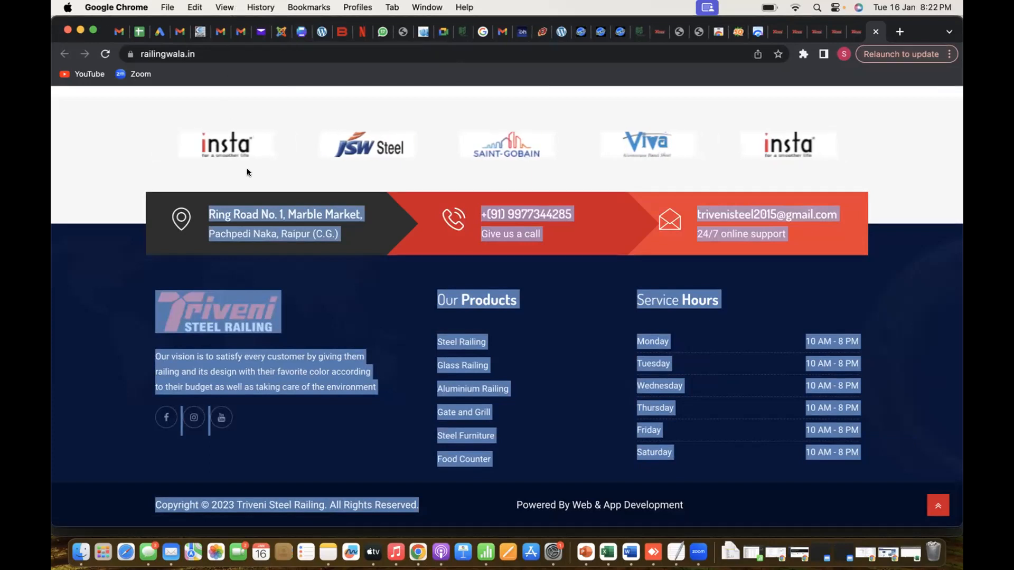
Clear the text selection on the home page and open the page's source code
right_click(247, 172)
left_click(214, 176)
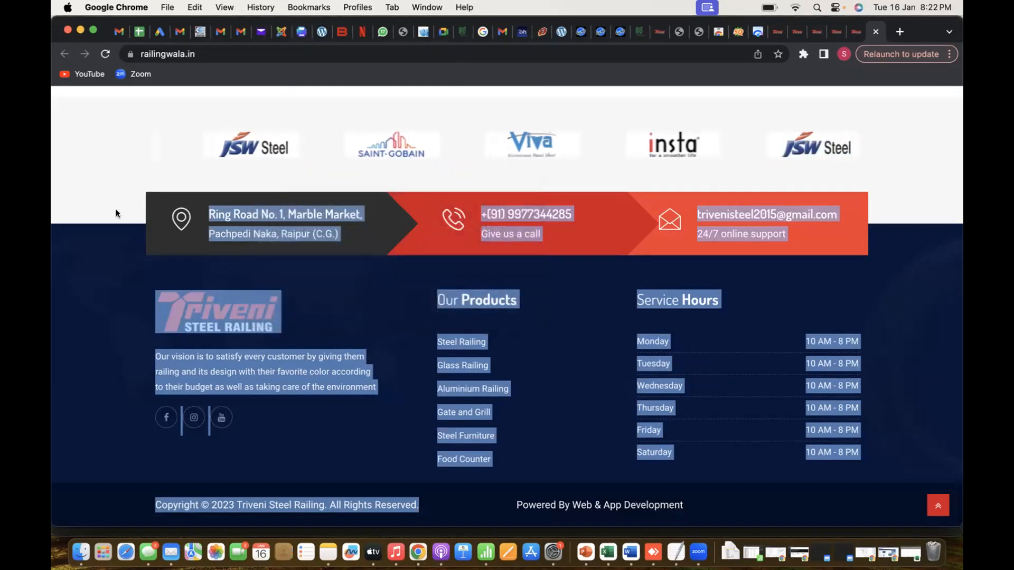
left_click(113, 195)
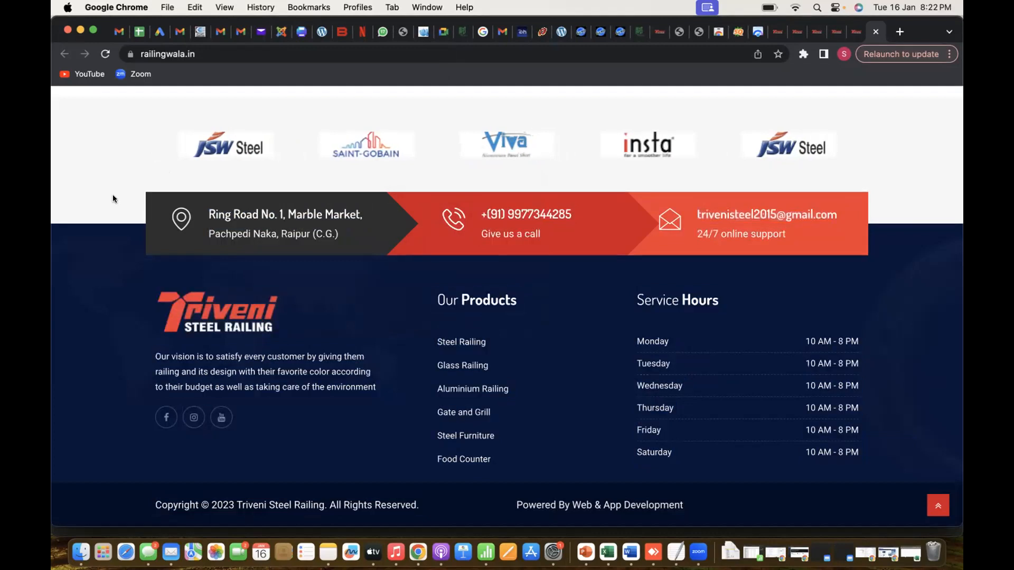
right_click(112, 195)
left_click(158, 393)
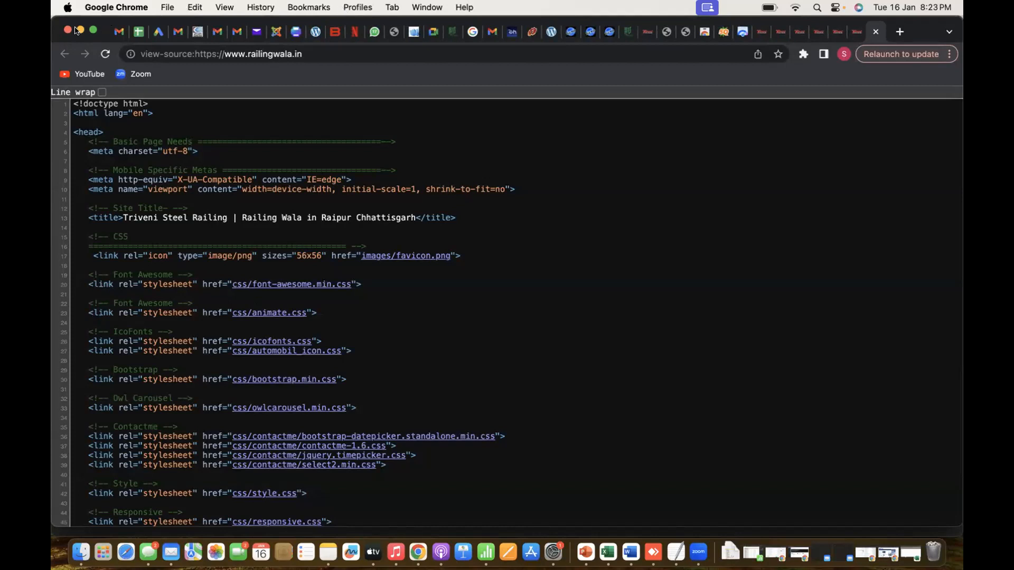
Examine the home page source from the head section through the navigation and slider markup, and return to the railingwala.in home page
scroll(407, 302, "down", 1)
scroll(407, 302, "up", 1)
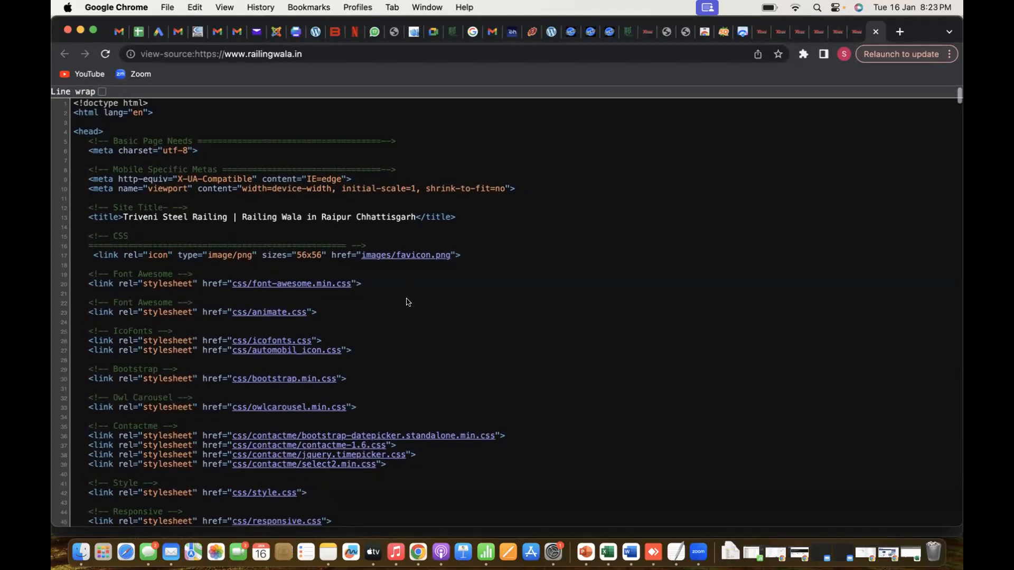
scroll(408, 302, "down", 1)
scroll(408, 302, "up", 1)
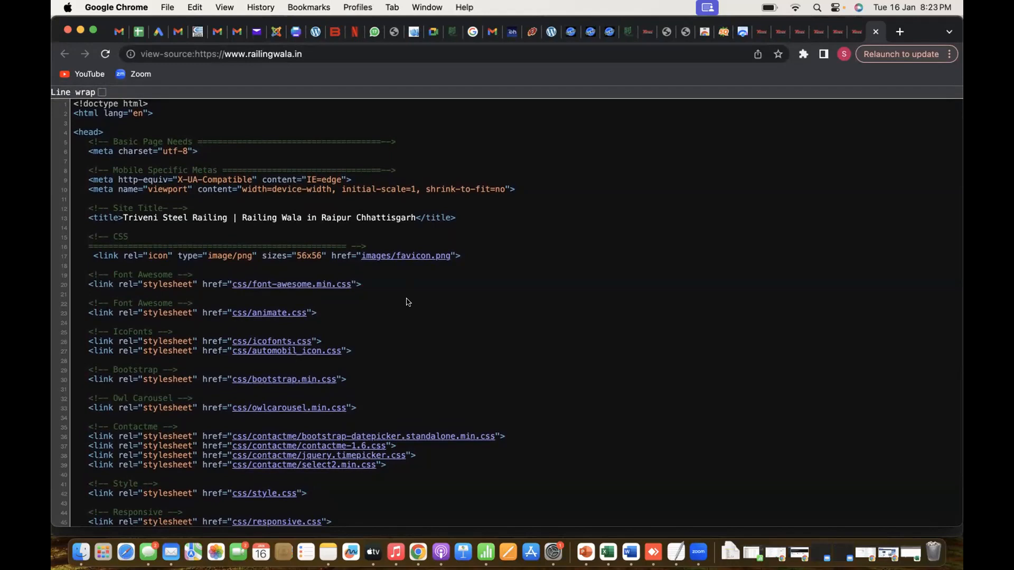
scroll(408, 302, "down", 20)
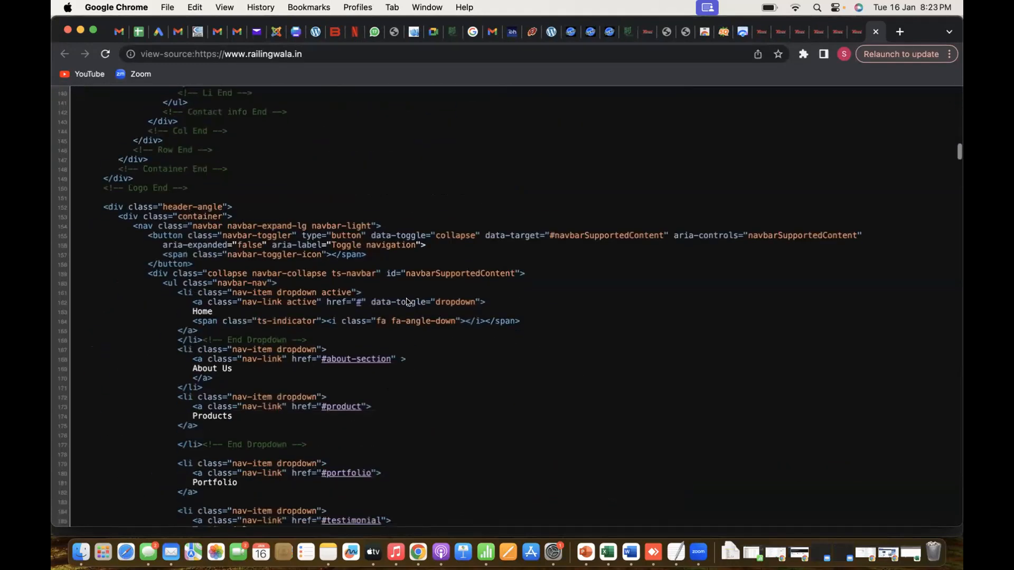
scroll(408, 302, "down", 10)
scroll(407, 302, "up", 20)
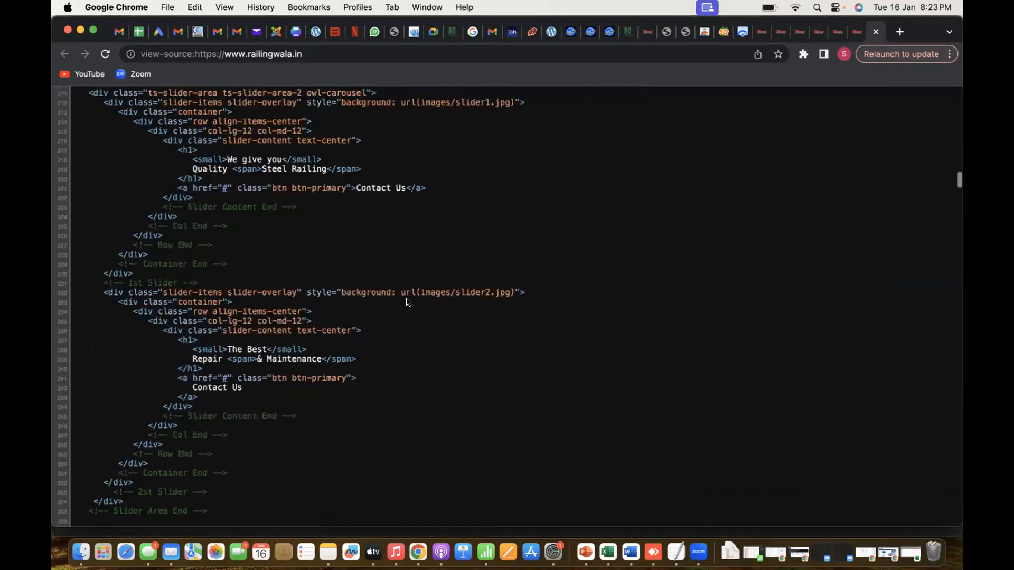
scroll(407, 302, "up", 10)
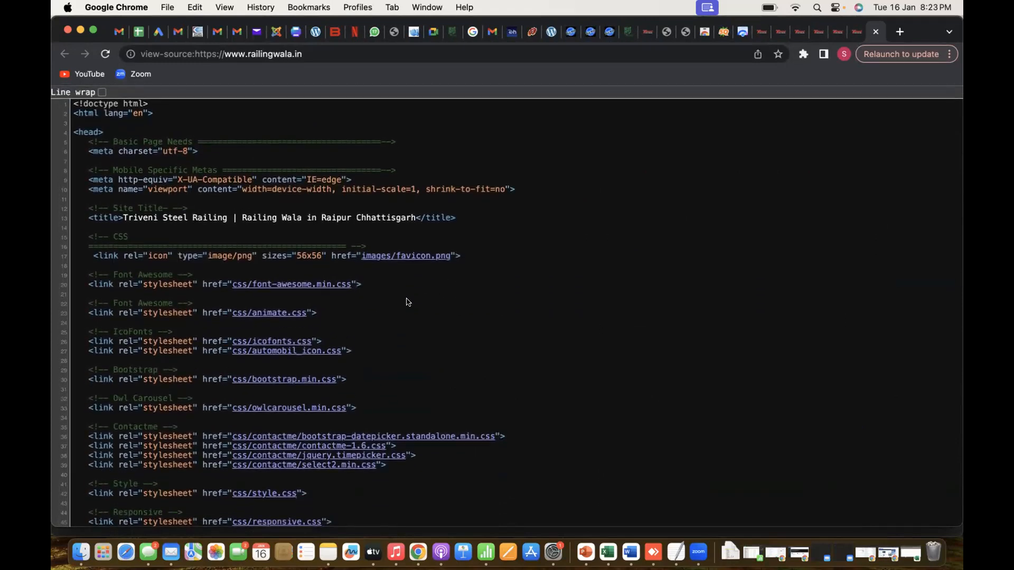
left_click(759, 32)
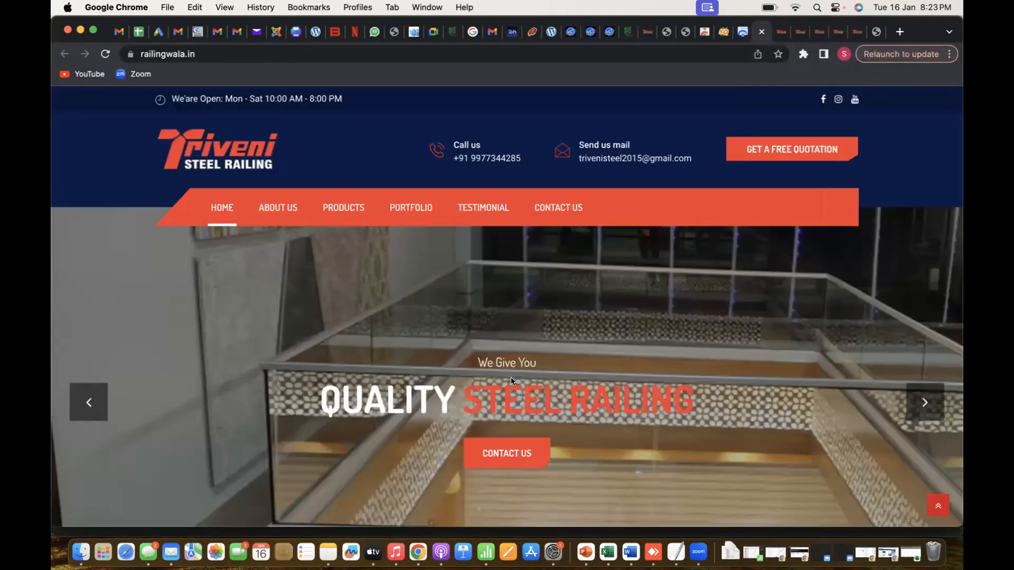
Open an empty in-page search on the railingwala.in home page and look for a keyword down to the Our History section
scroll(511, 379, "down", 1)
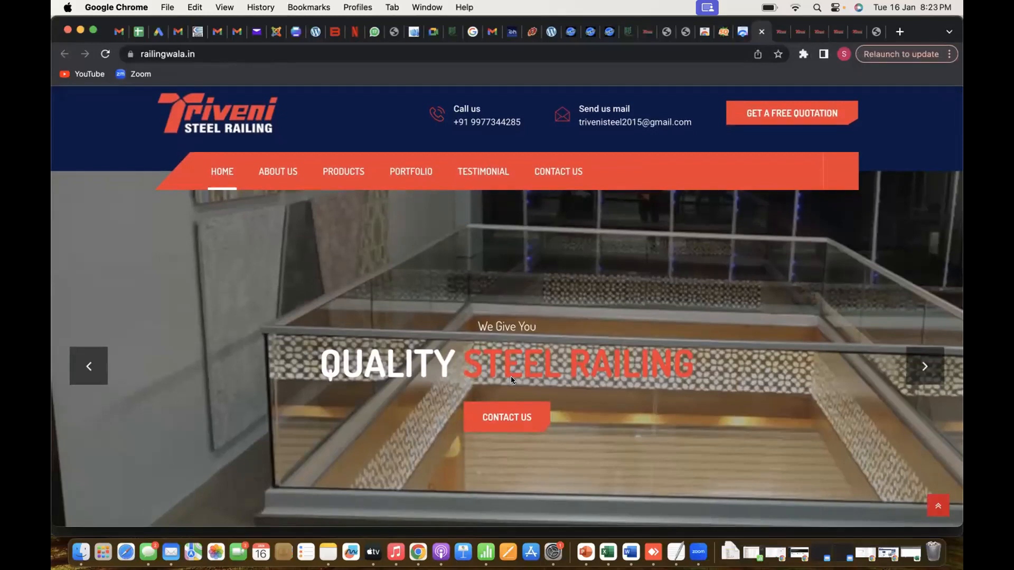
key("super+f")
key("BackSpace")
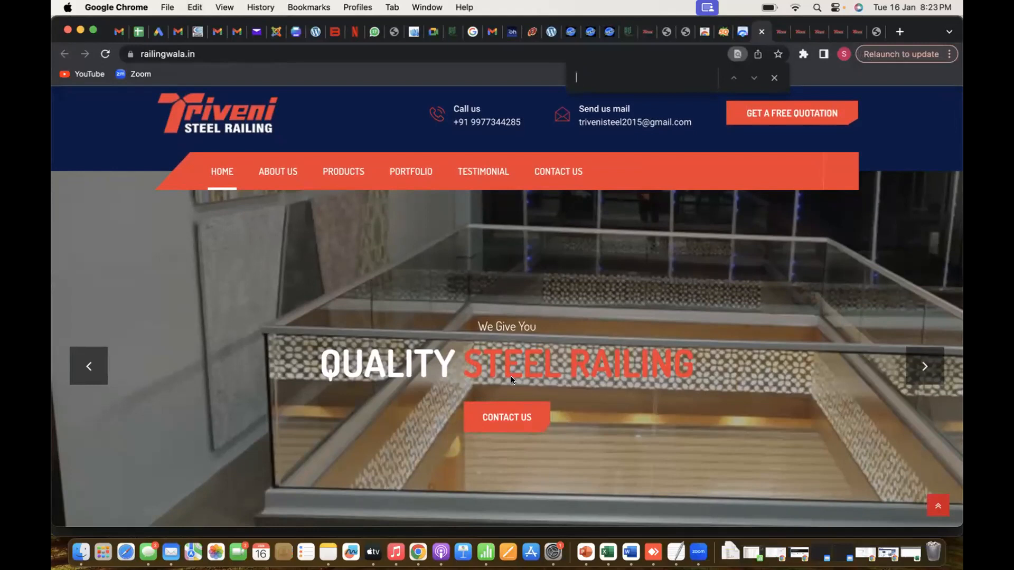
scroll(512, 377, "down", 10)
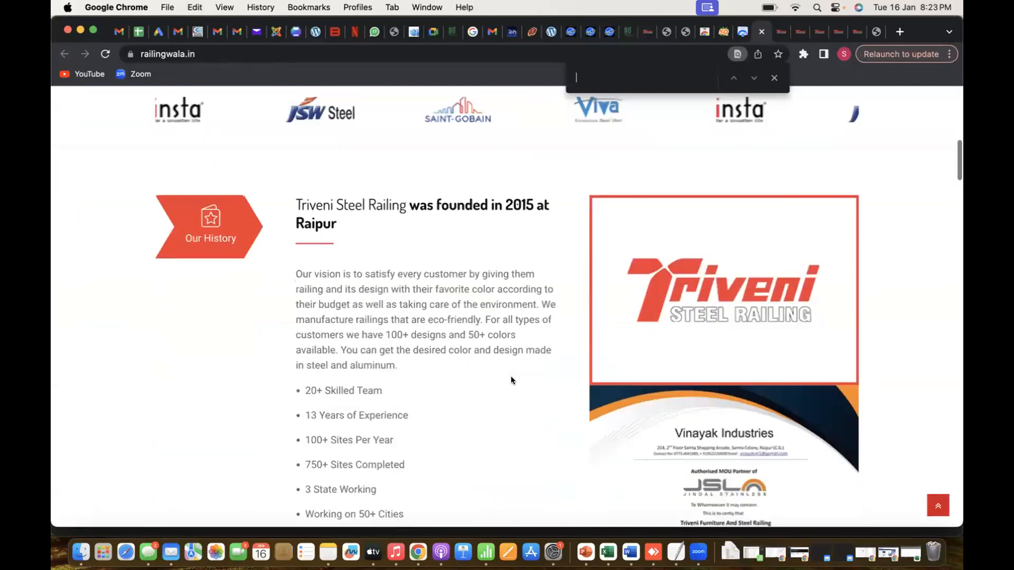
scroll(511, 380, "down", 10)
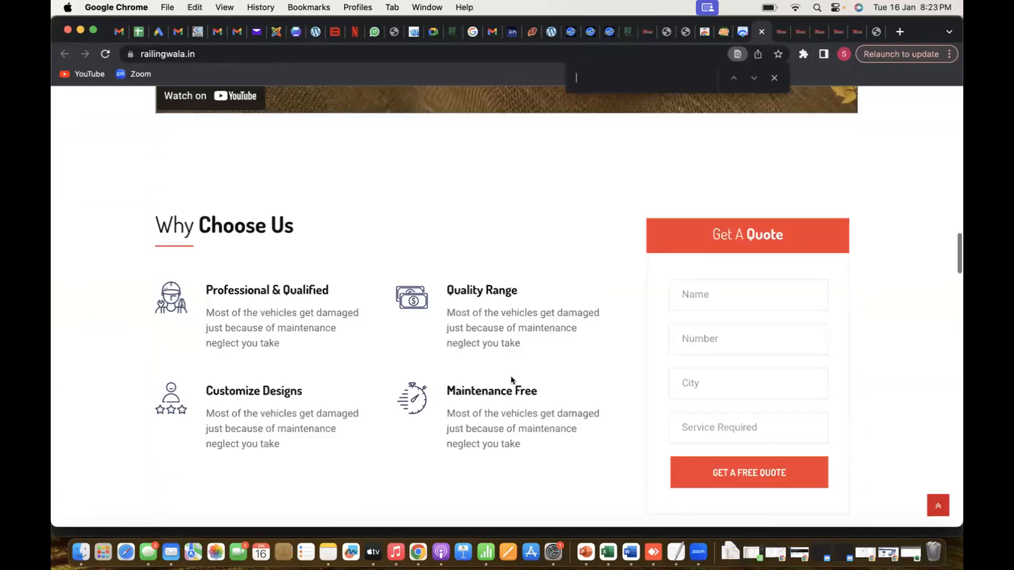
scroll(511, 379, "up", 10)
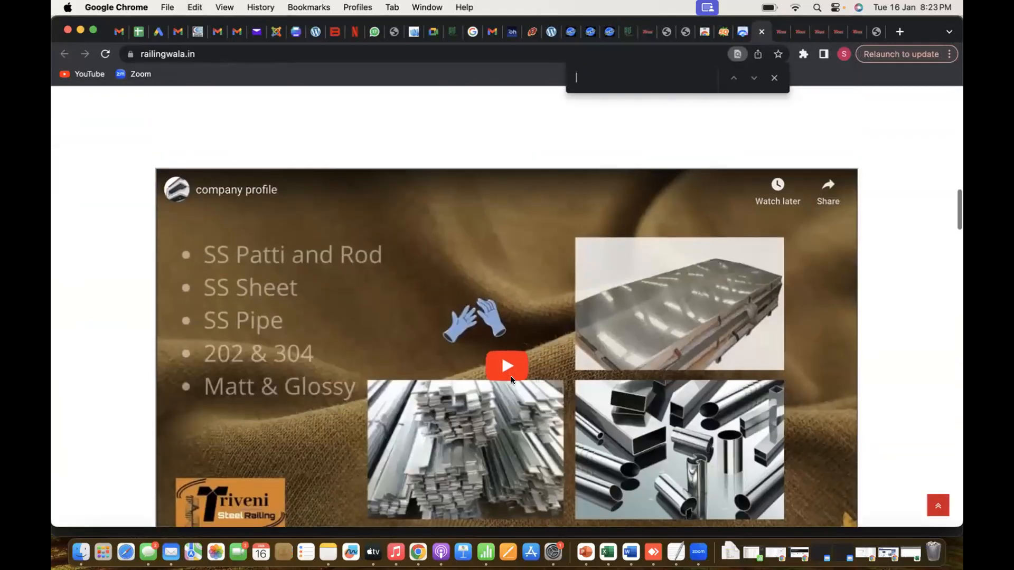
scroll(512, 380, "up", 10)
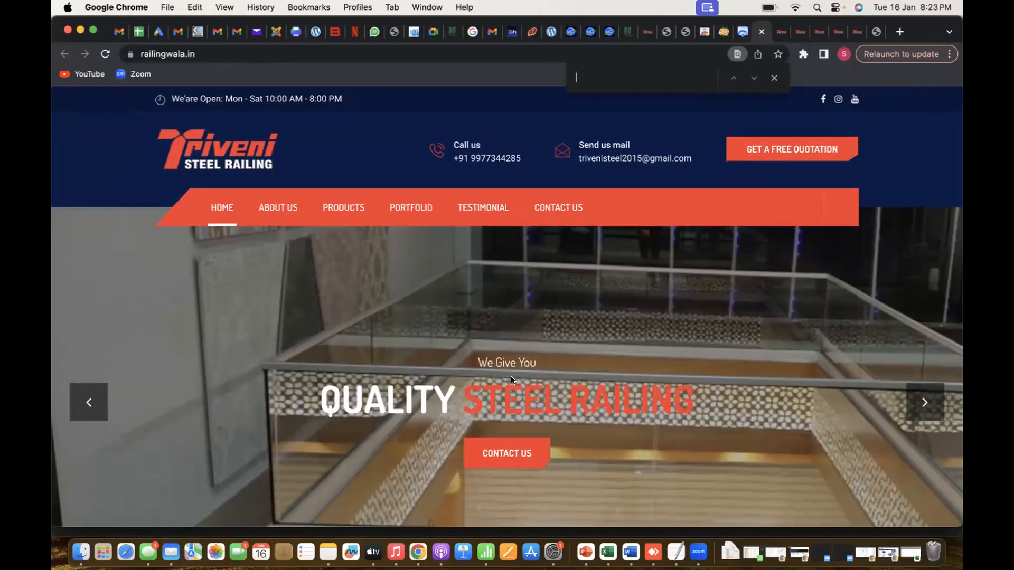
scroll(511, 378, "down", 6)
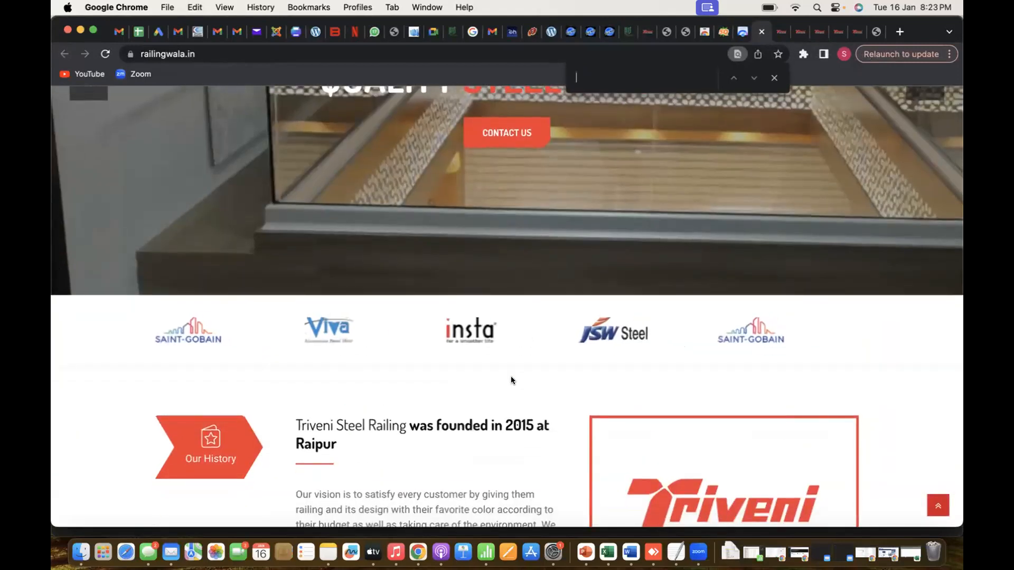
scroll(512, 379, "down", 2)
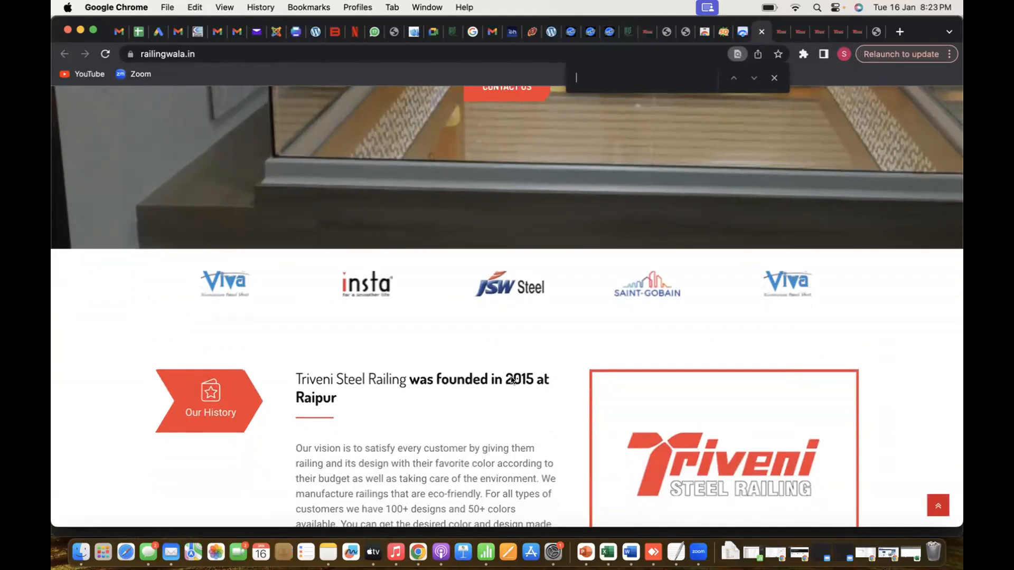
scroll(511, 379, "down", 2)
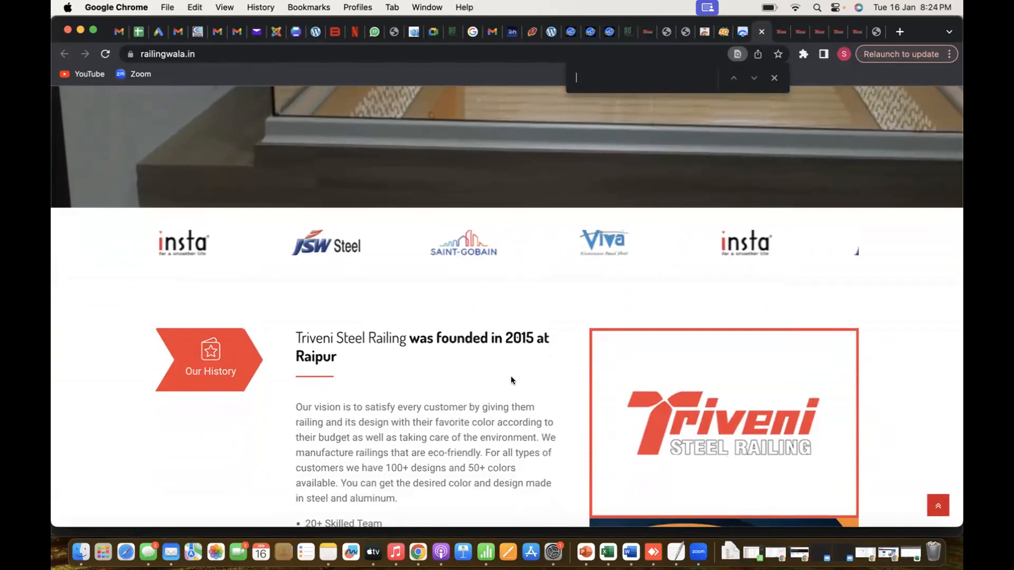
scroll(511, 376, "down", 1)
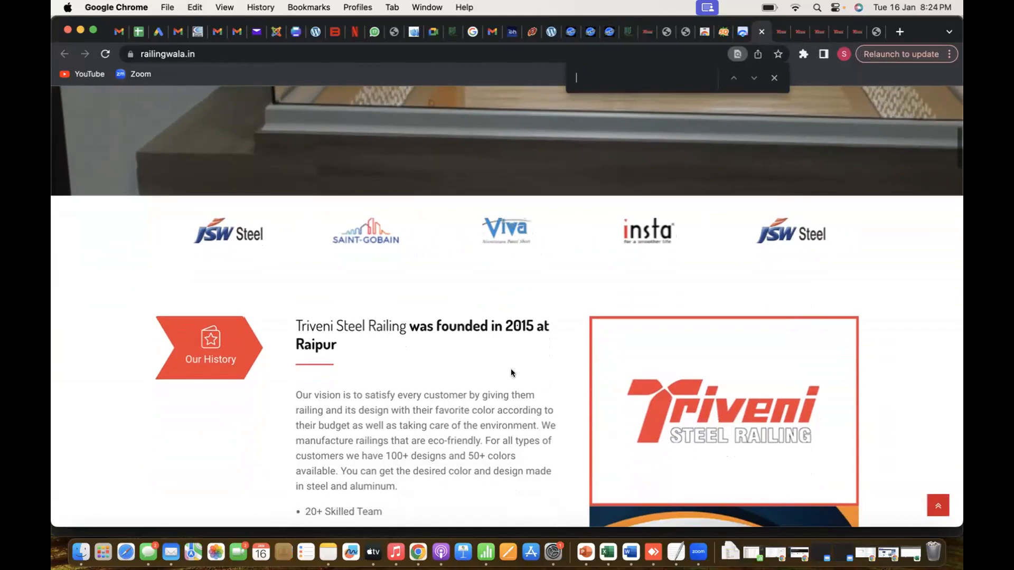
scroll(382, 329, "down", 2)
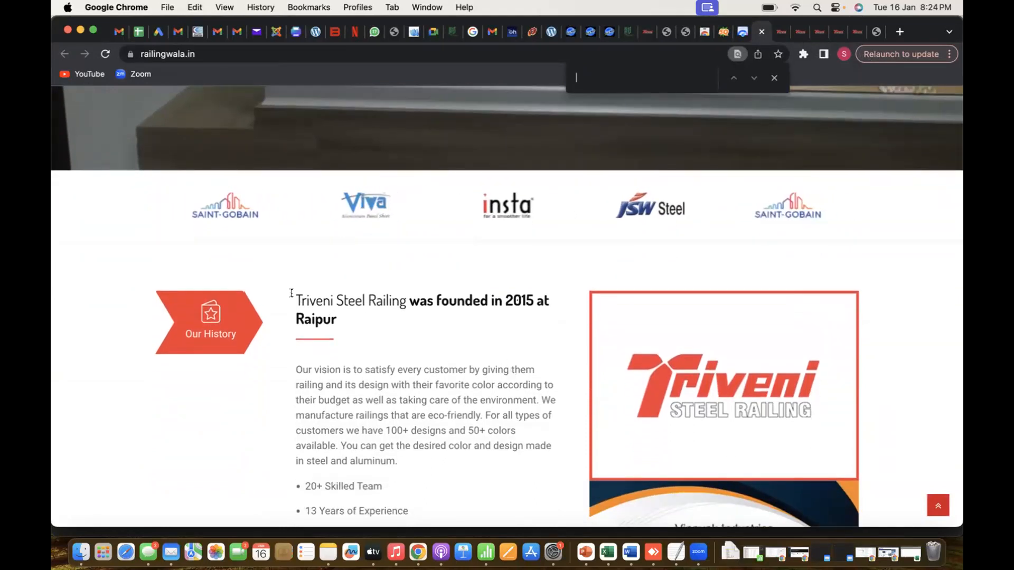
Copy "Triveni Steel Railing" from the Our History heading, search the page for it, and step through the matches
left_click_drag(296, 299, 402, 303)
key("super+c")
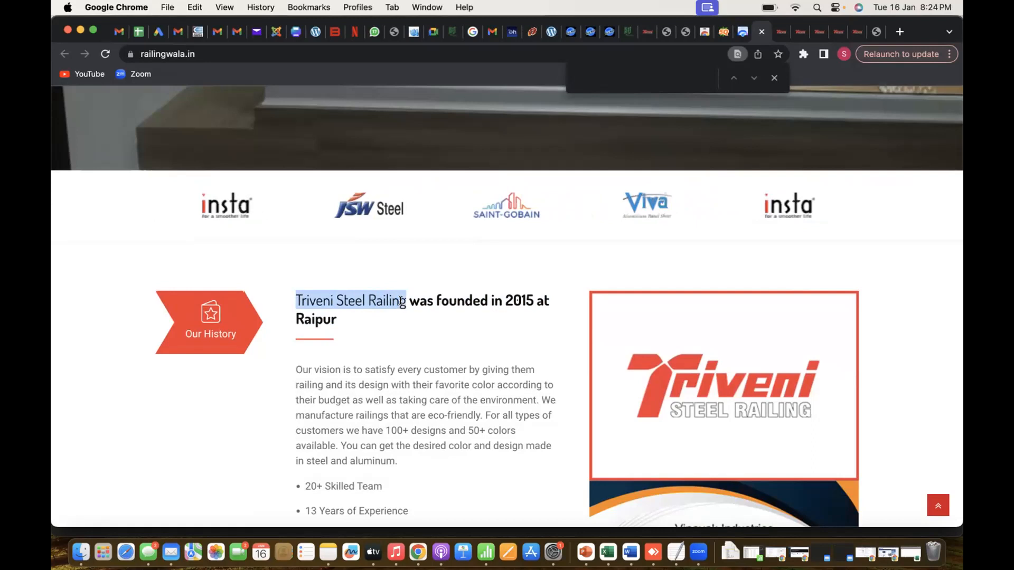
left_click_drag(402, 300, 406, 300)
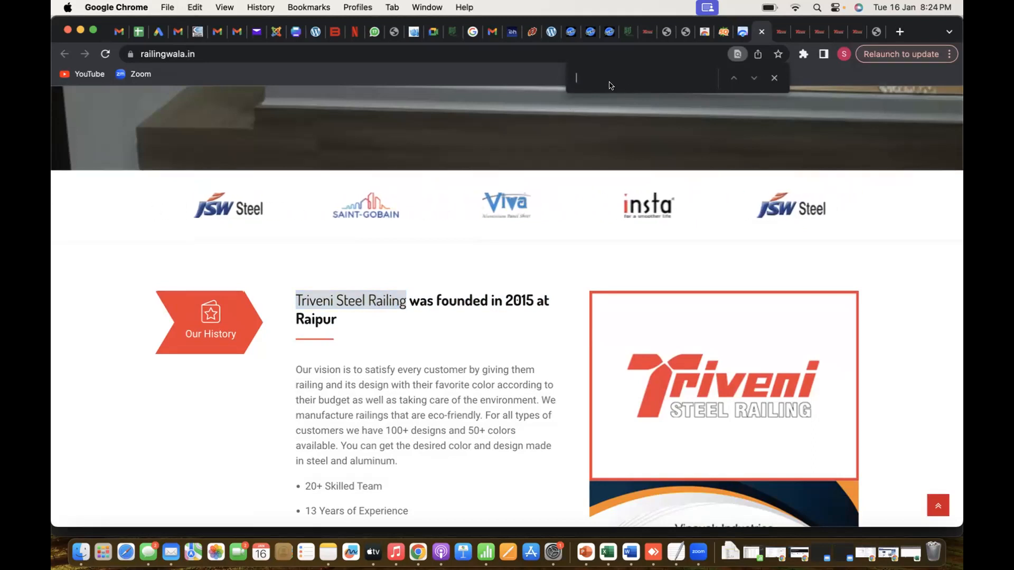
key("super+v")
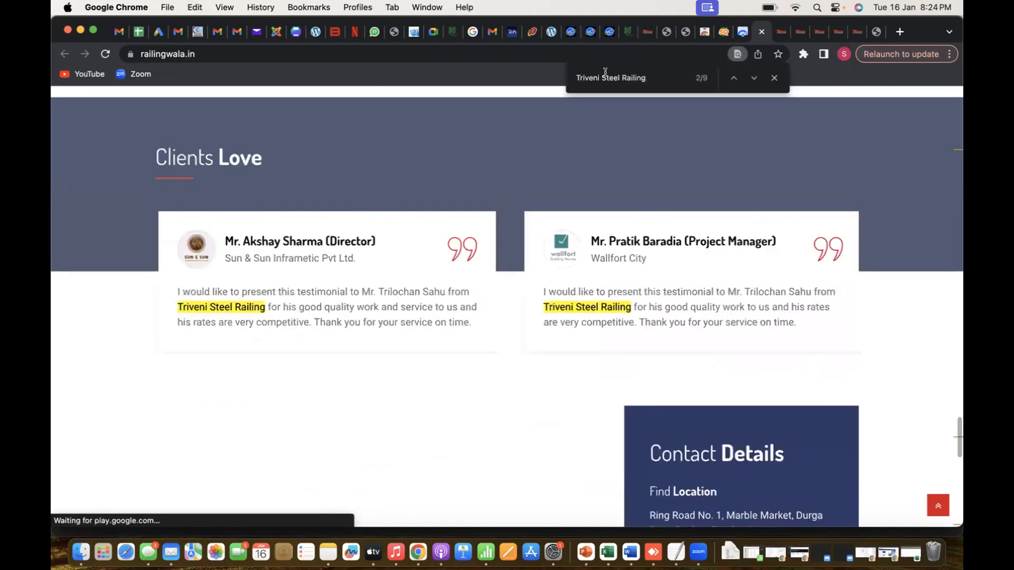
key("Return")
key("Return")
key("Return")
key("Return")
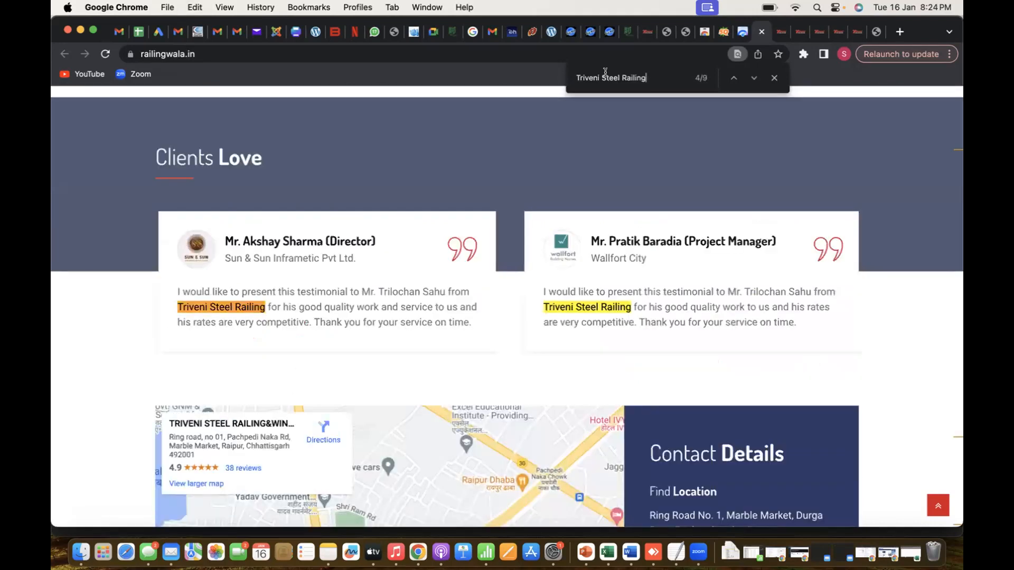
key("Return")
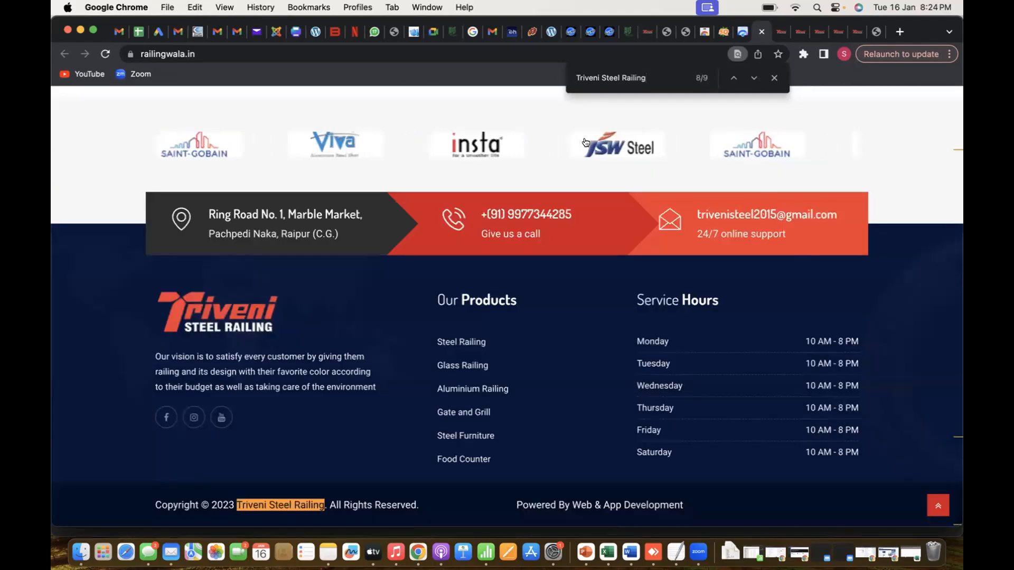
Examine the highlighted keyword occurrences from the footer and testimonials up to the Our History section
scroll(586, 137, "up", 15)
scroll(540, 277, "down", 8)
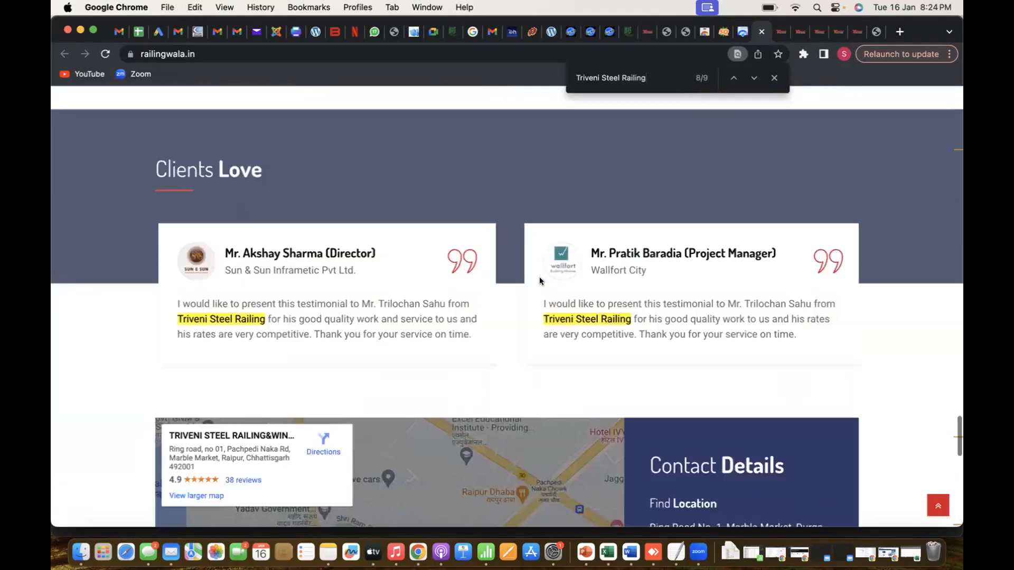
scroll(540, 277, "up", 7)
scroll(539, 280, "up", 7)
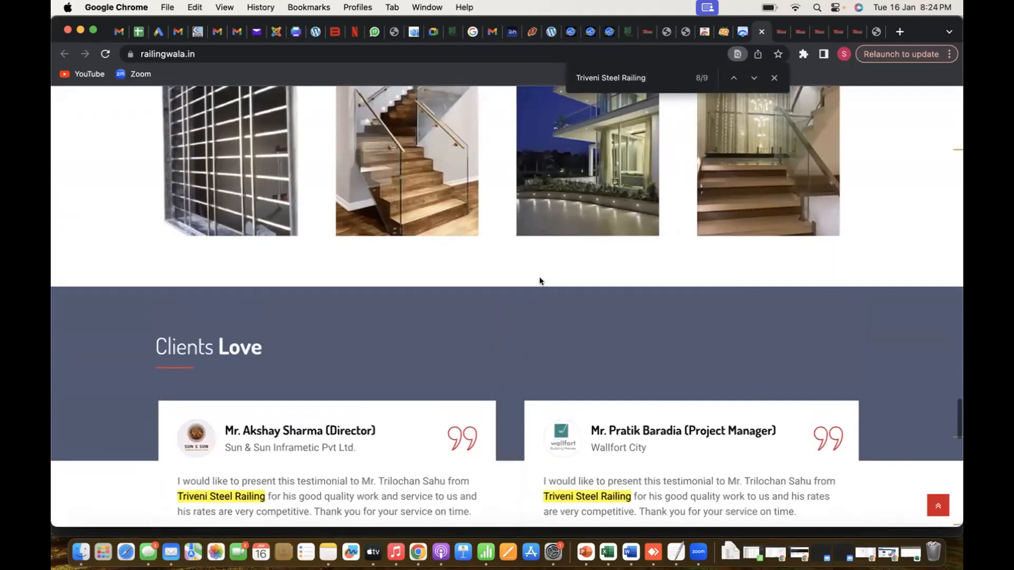
scroll(540, 291, "up", 10)
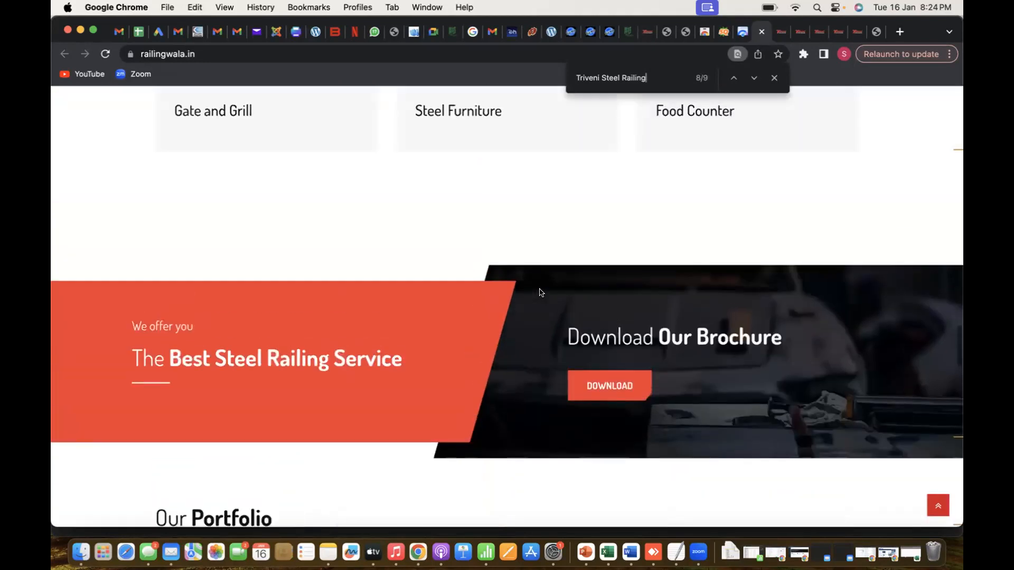
scroll(540, 294, "up", 15)
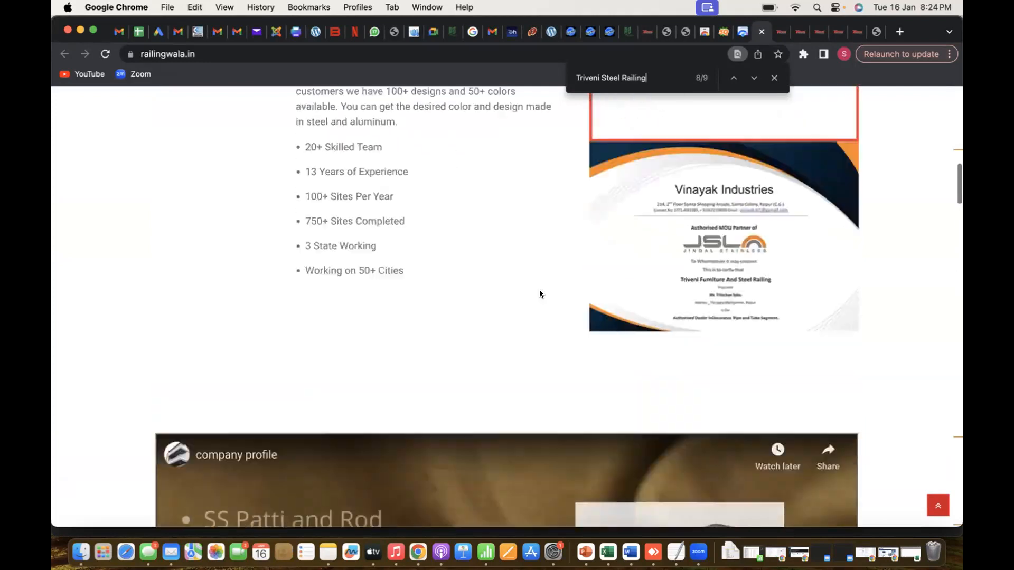
scroll(540, 294, "down", 12)
scroll(539, 293, "up", 10)
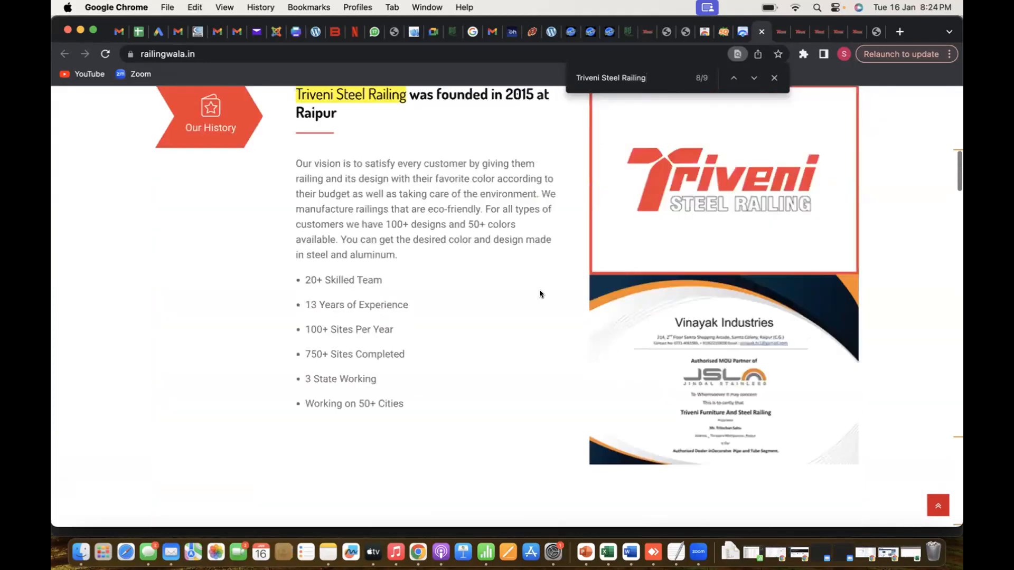
scroll(540, 293, "down", 15)
scroll(540, 293, "down", 5)
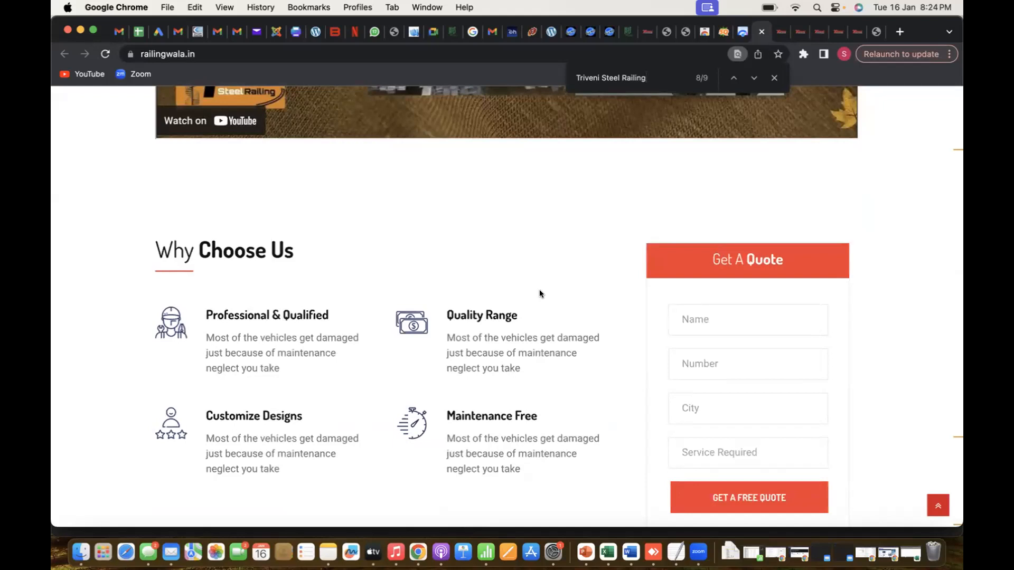
scroll(540, 290, "up", 15)
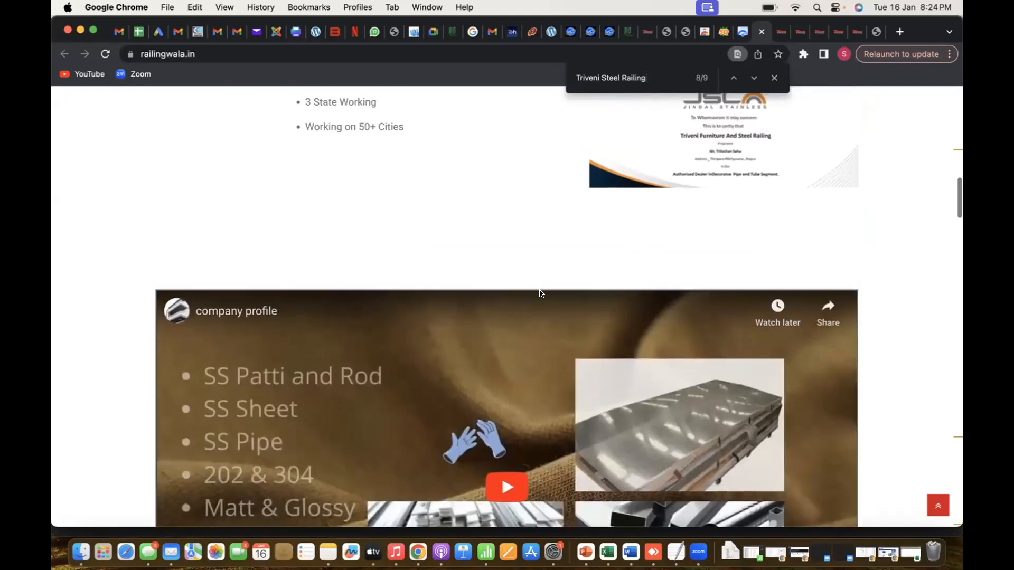
scroll(540, 290, "down", 10)
scroll(540, 290, "up", 7)
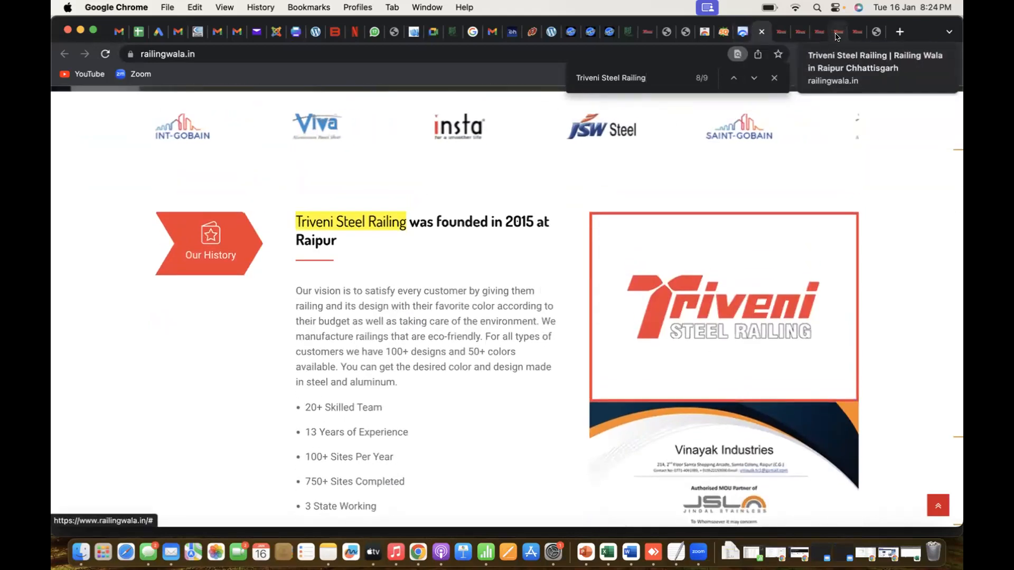
Switch to the Excel audit sheet and begin the Page1 Keyword Density formula in cell E19 with =27/
key("super+Tab")
key("super+Tab")
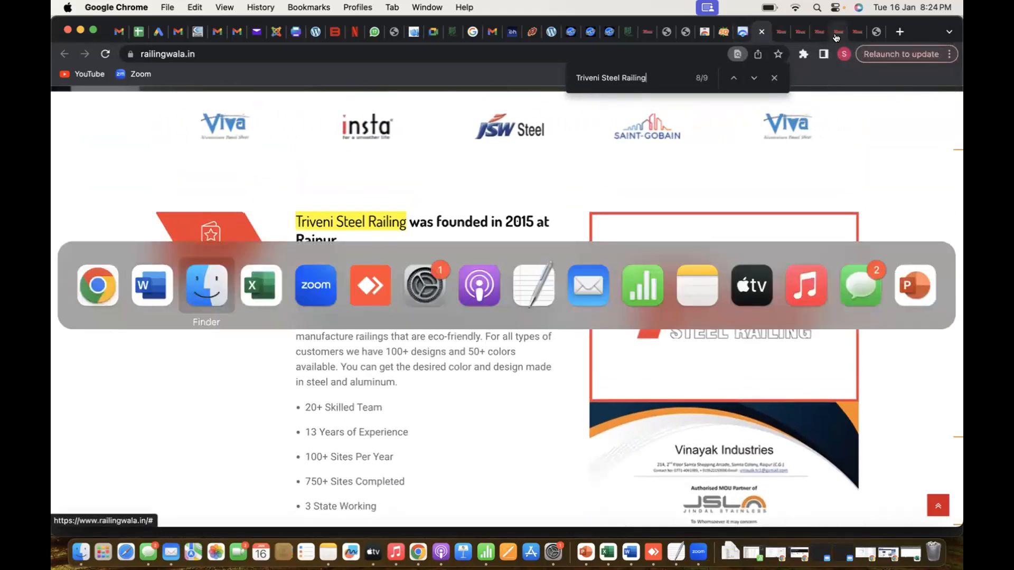
key("super+Tab")
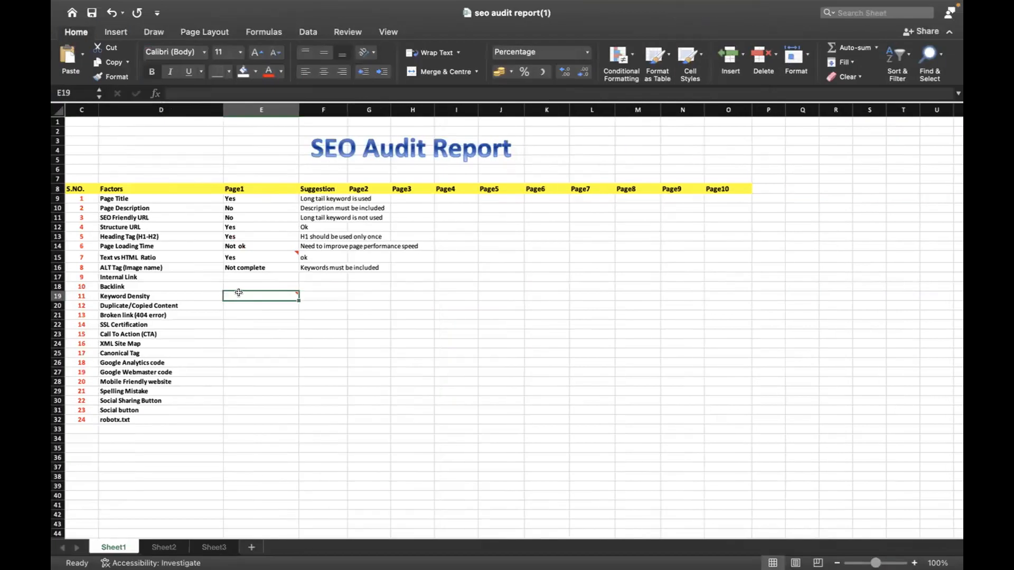
double_click(246, 294)
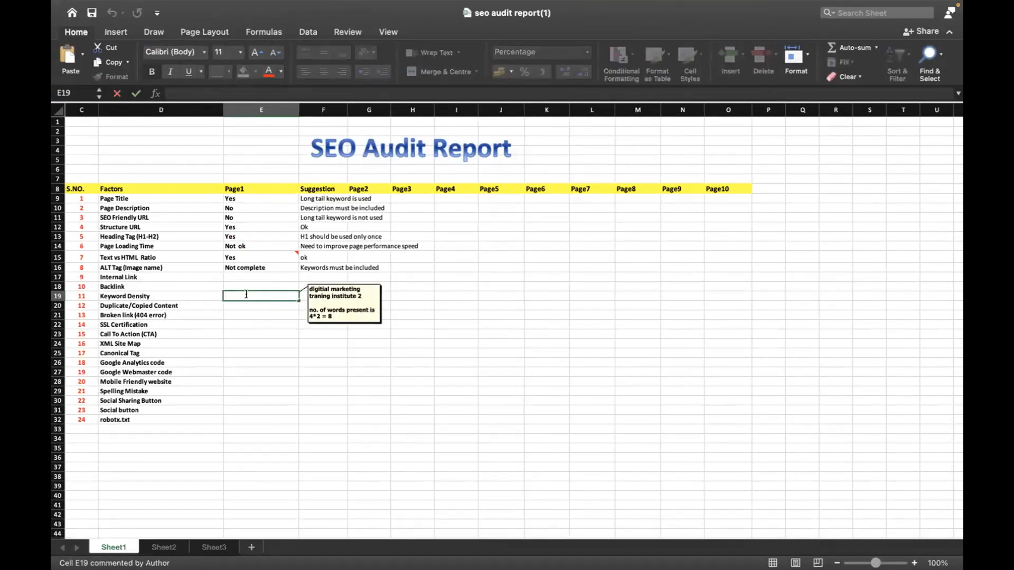
key("super+Tab")
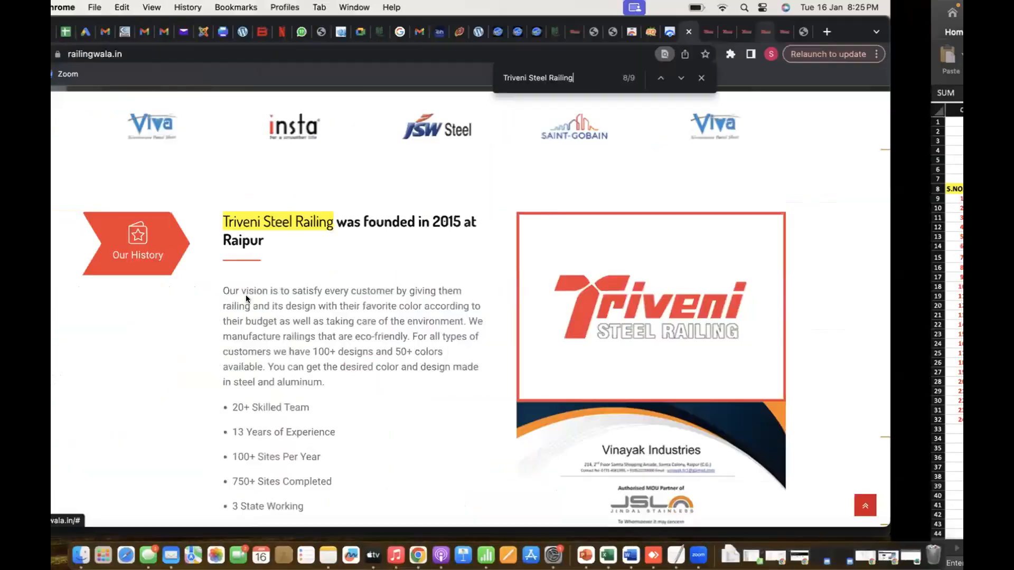
key("super+Tab")
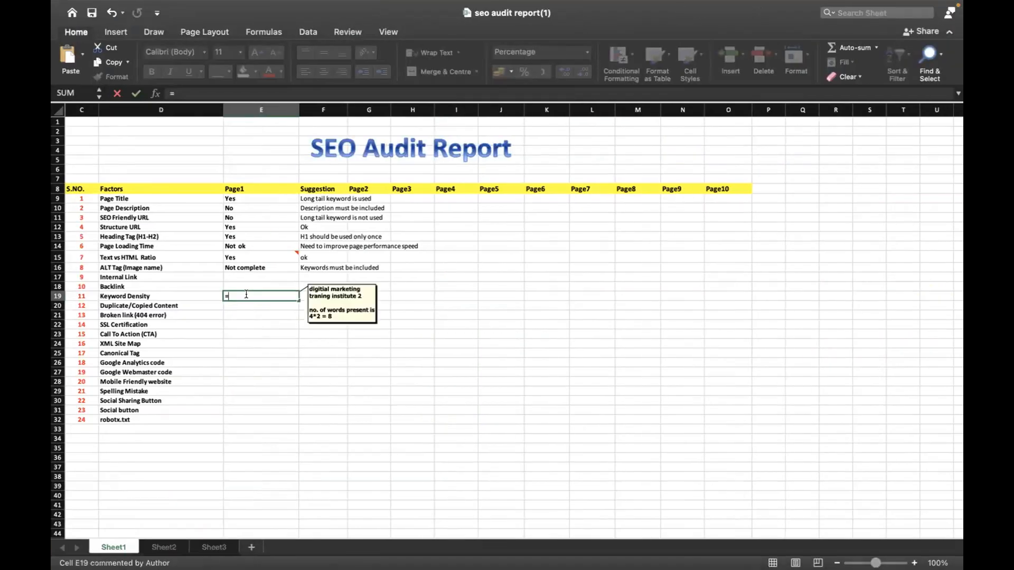
type("=27/")
Check the document's word count in Word, then return to Excel and complete the Keyword Density formula as =27/593*100
key("super+Tab")
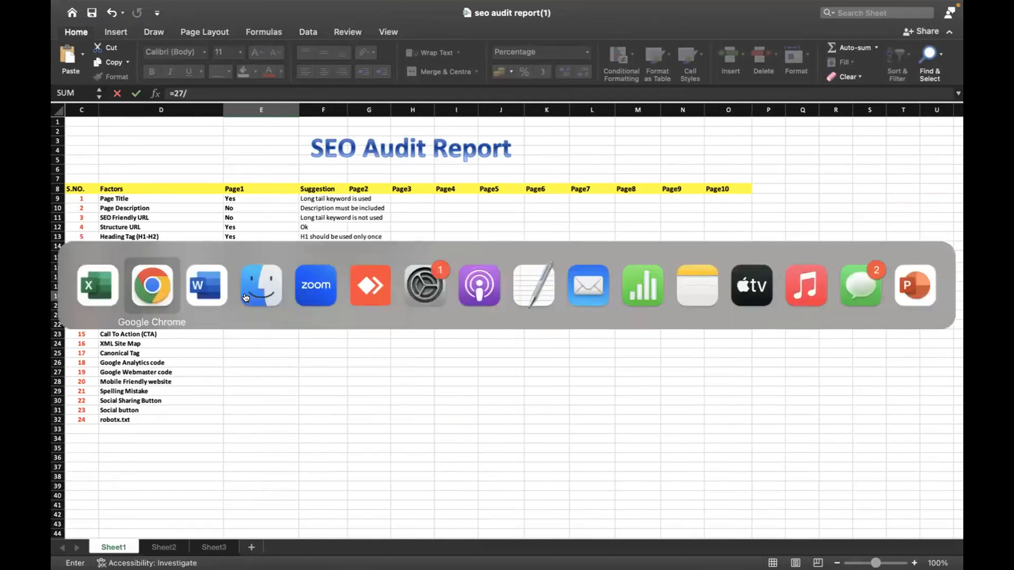
key("super+Tab")
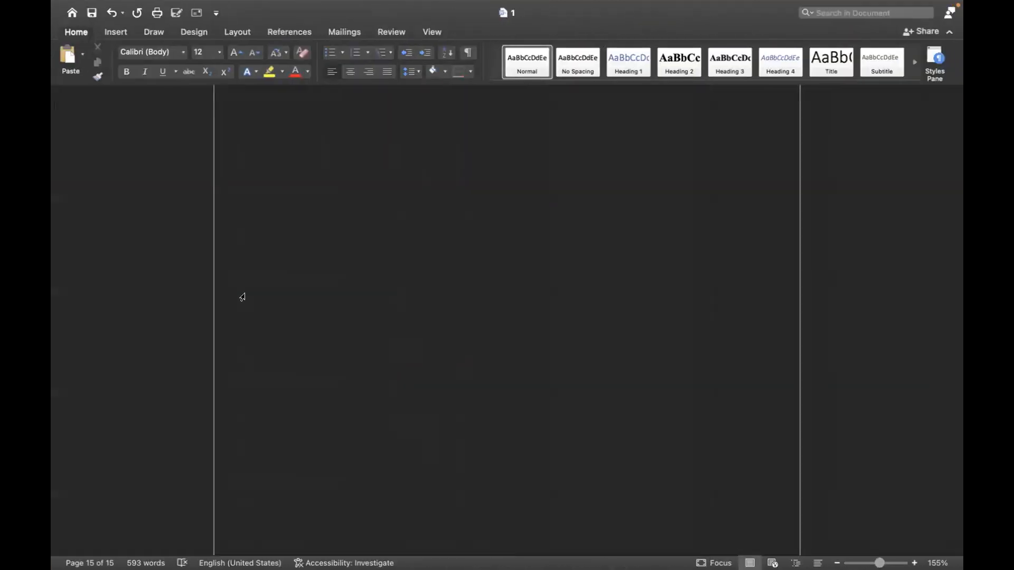
key("super+Tab")
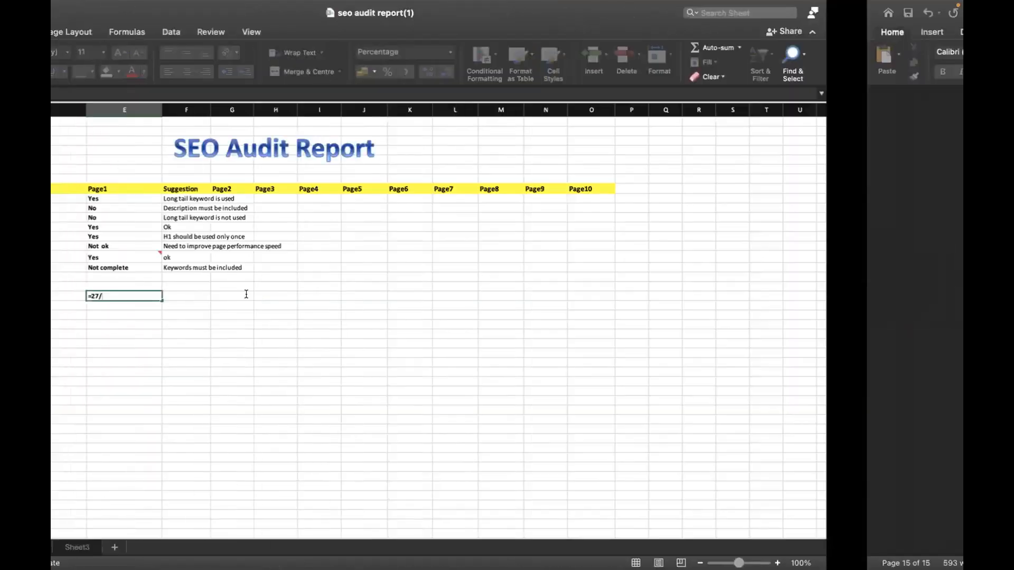
type("59")
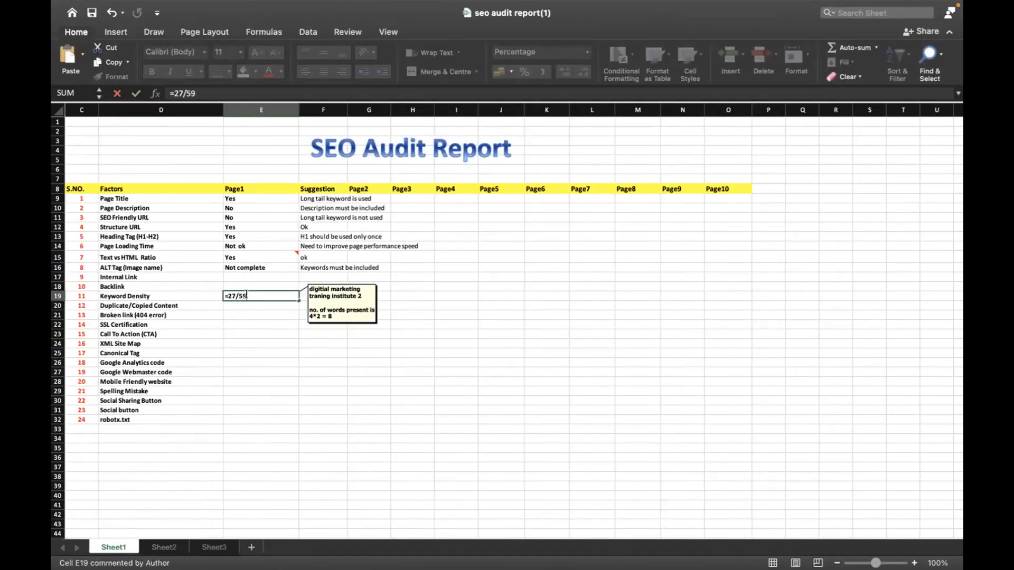
type("3*100")
key("Return")
Add parentheses to the Page1 Keyword Density formula in cell E19 so it reads =(27/593)*100
left_click(271, 295)
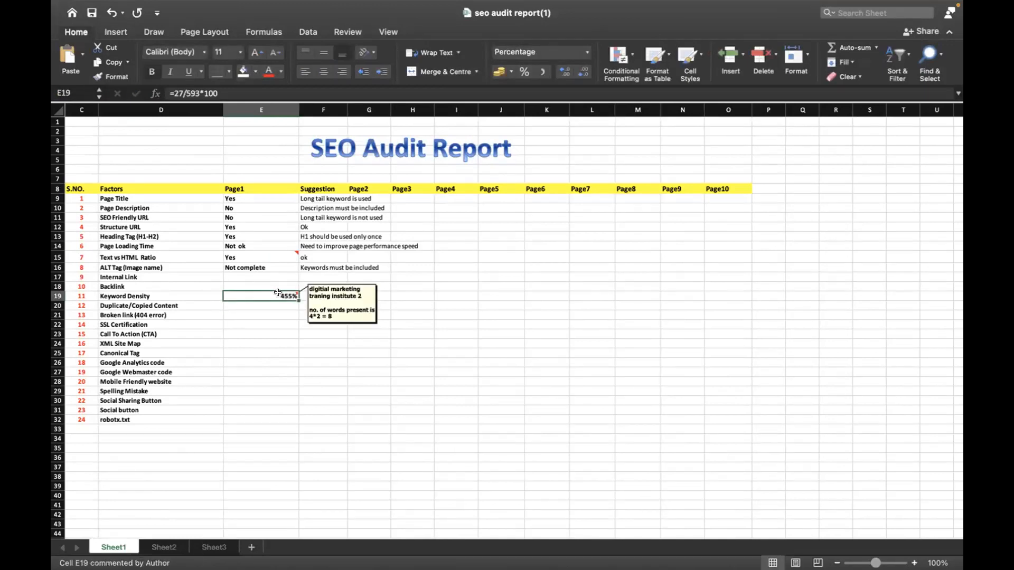
double_click(285, 293)
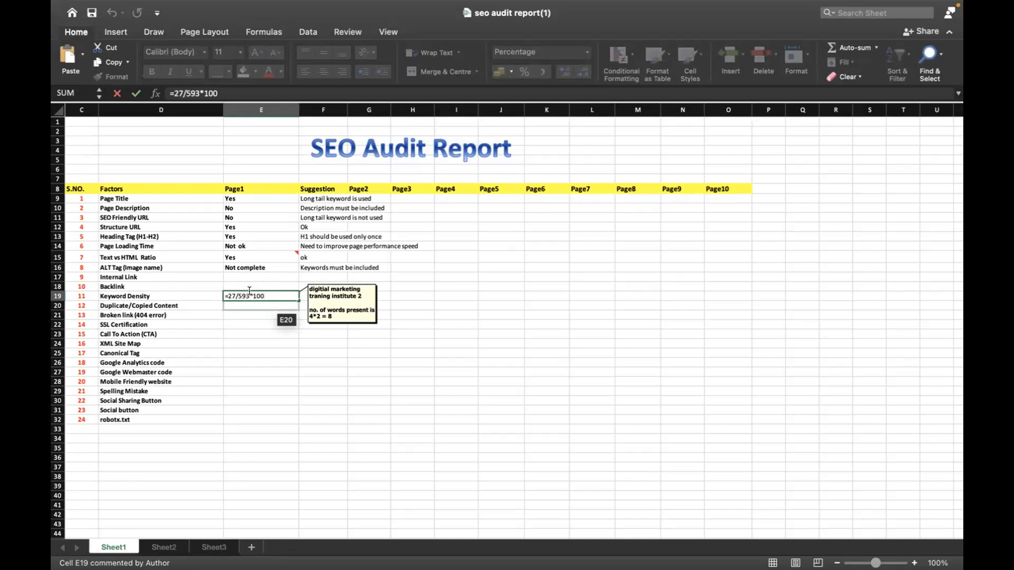
type(")")
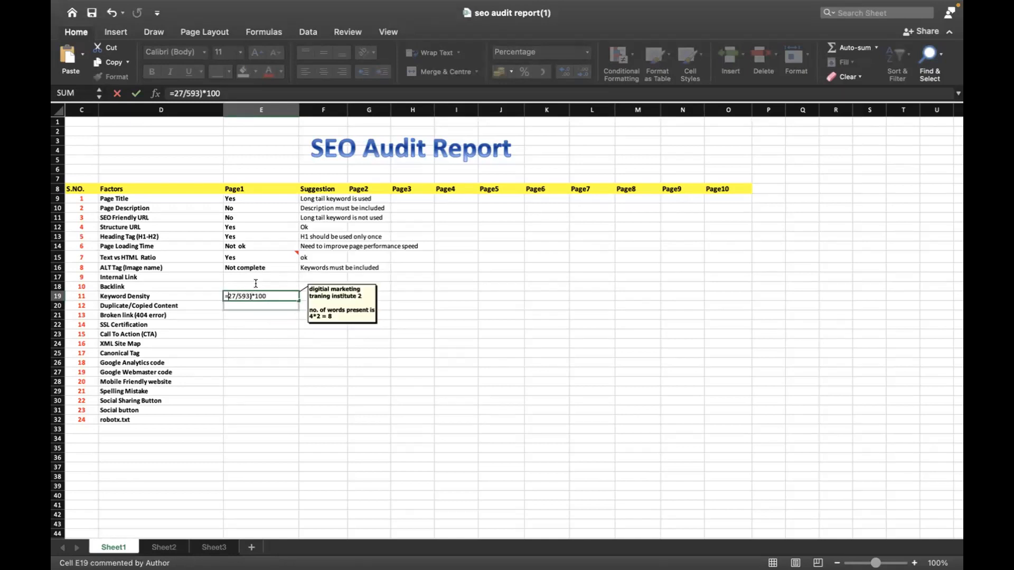
type("(")
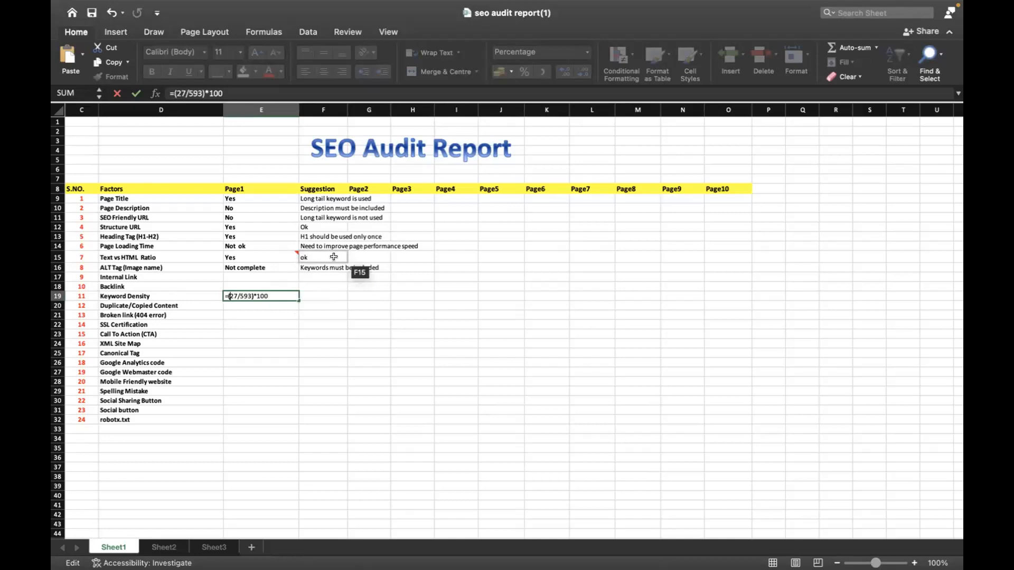
key("Return")
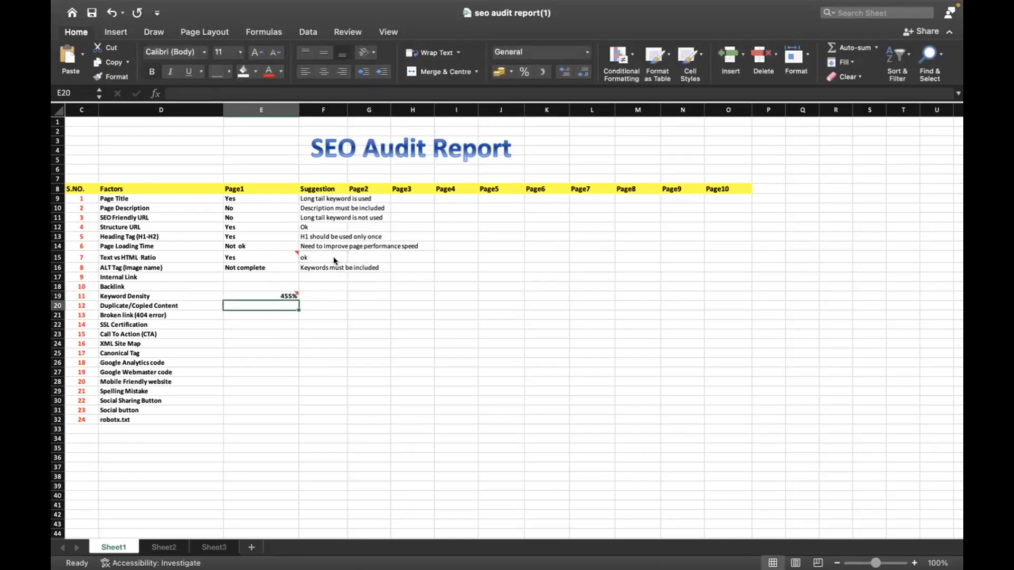
key("Up")
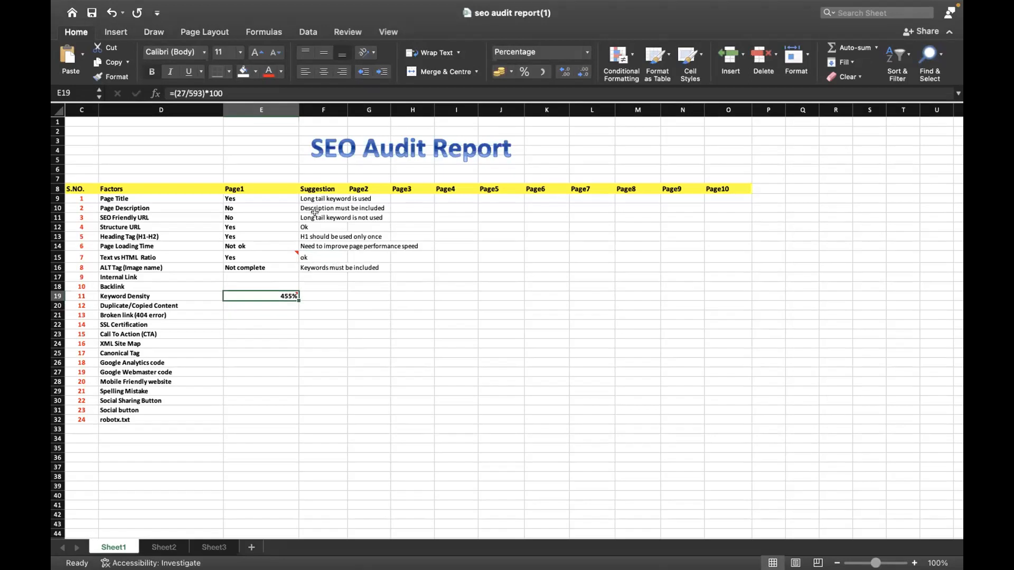
Switch to Word, review the pasted home page text from the last page up to the founding heading, and return to Excel
left_click(287, 91)
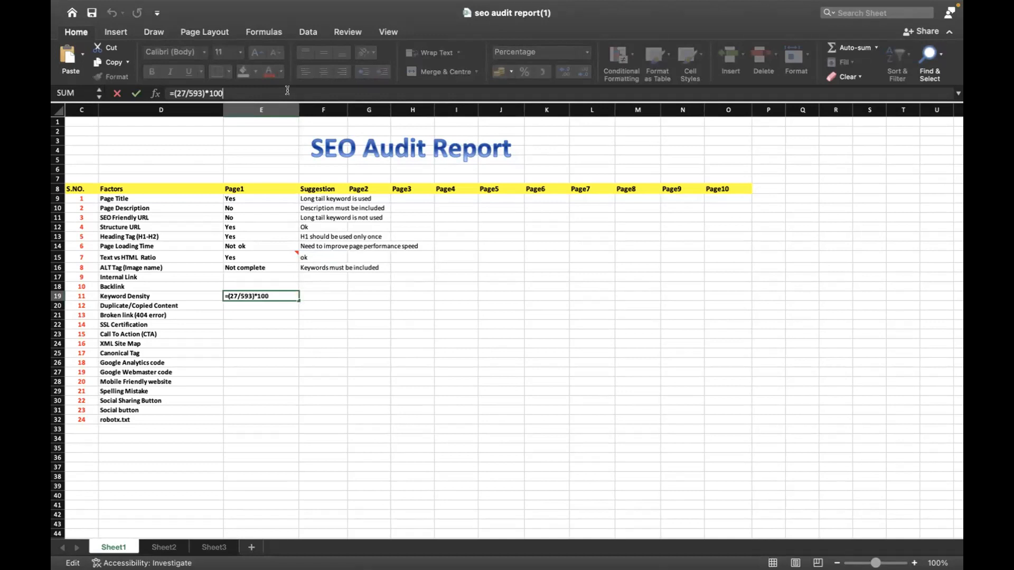
key("super+Tab")
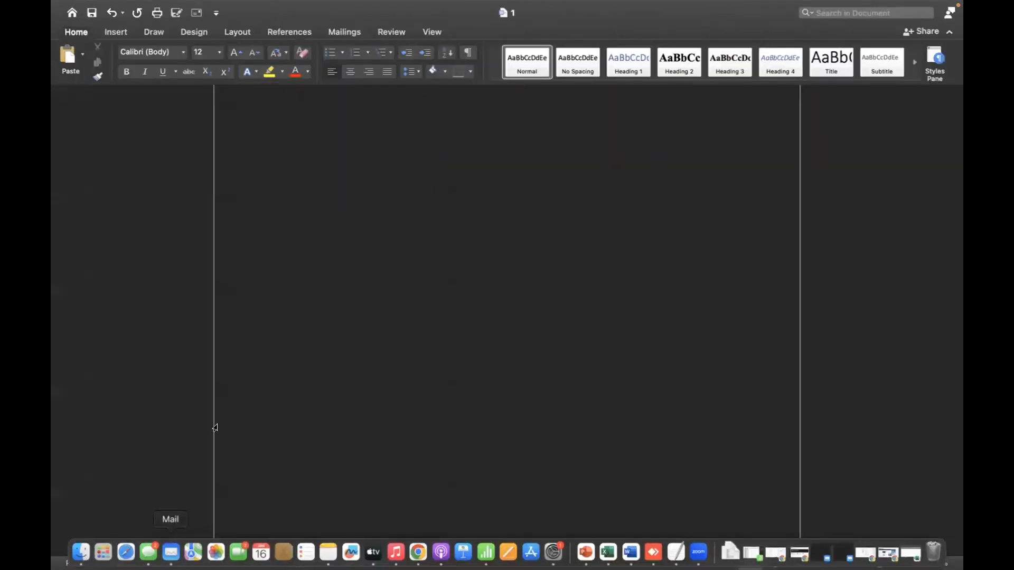
scroll(311, 301, "up", 5)
scroll(312, 300, "up", 20)
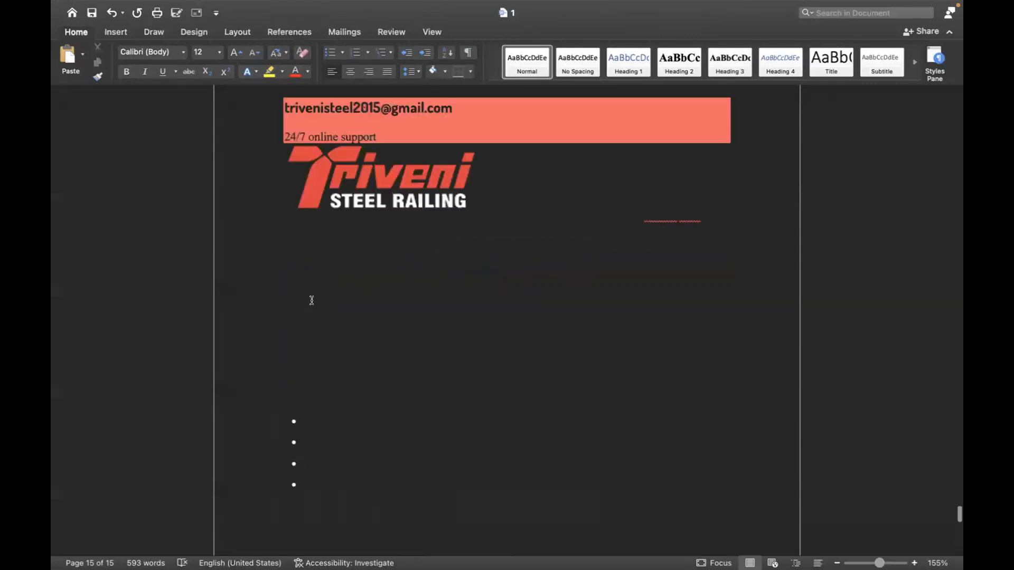
scroll(311, 301, "up", 20)
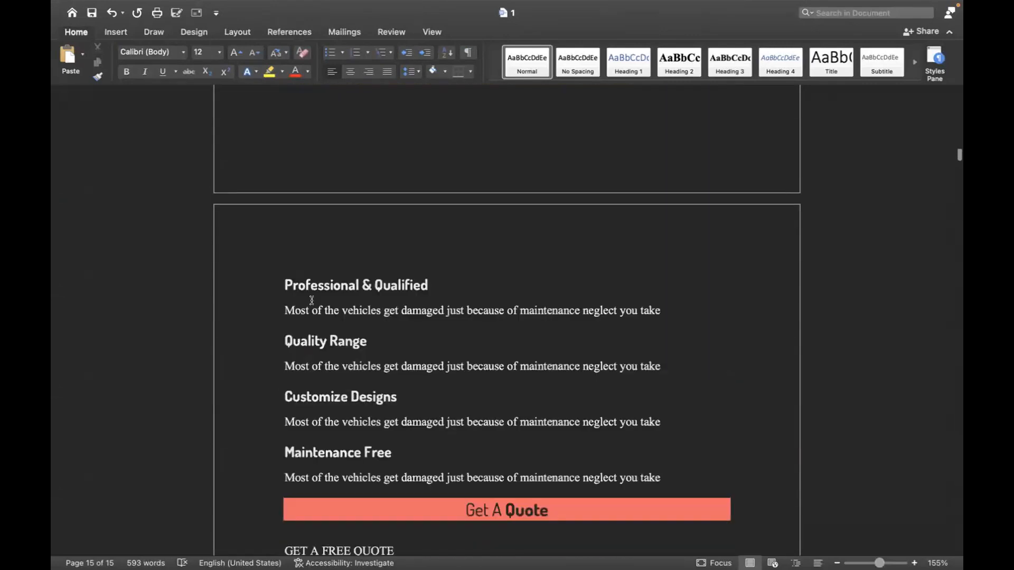
scroll(311, 300, "up", 15)
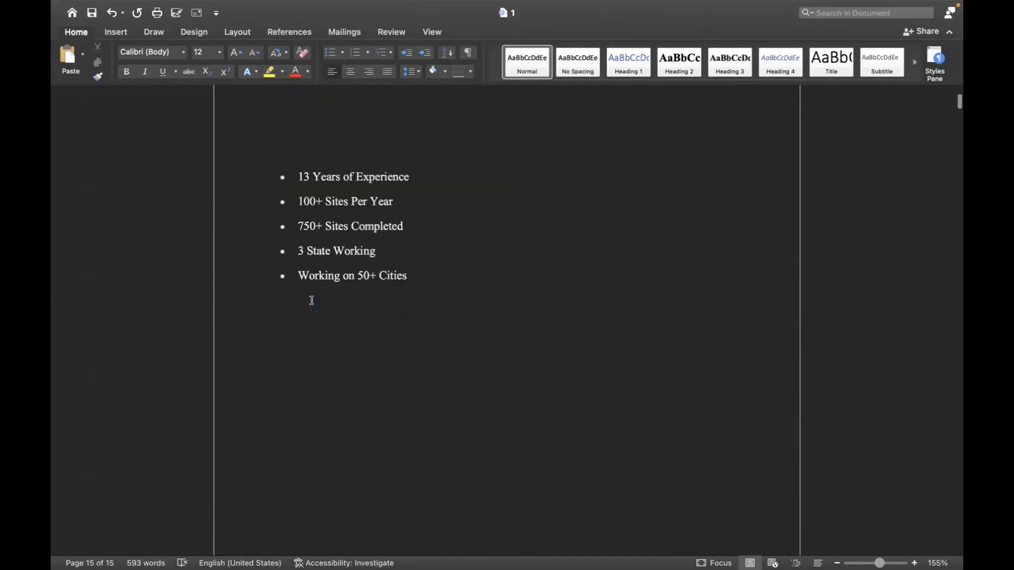
scroll(312, 300, "up", 5)
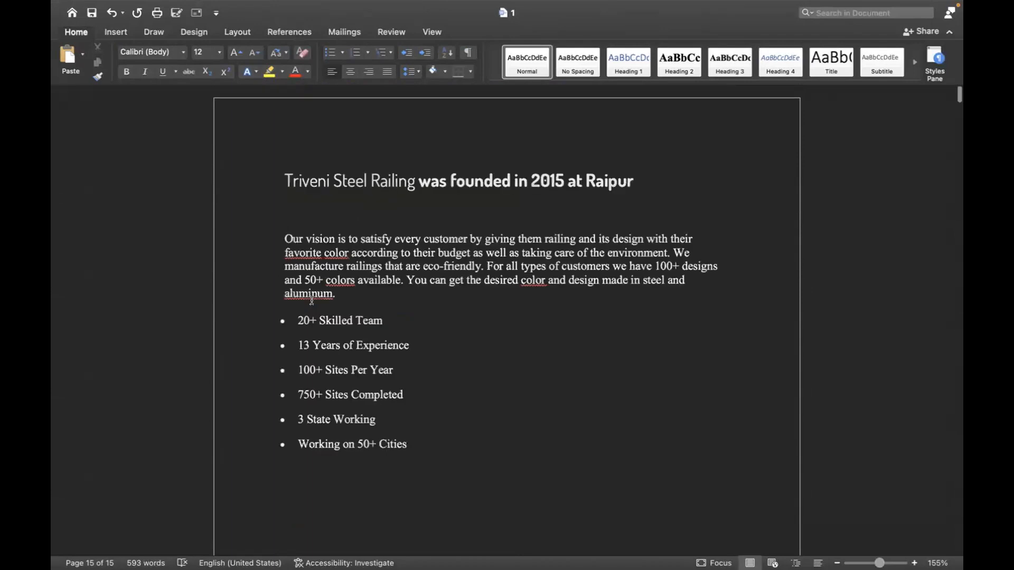
key("super+Tab")
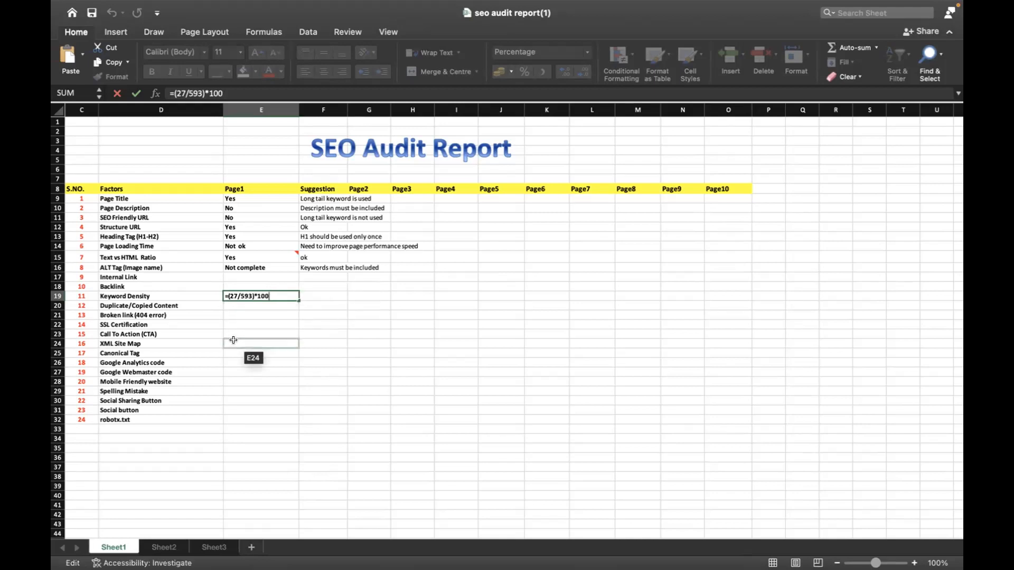
Change the Page1 Keyword Density formula in cell E19 to =(27/593)*100%
mouse_move(281, 292)
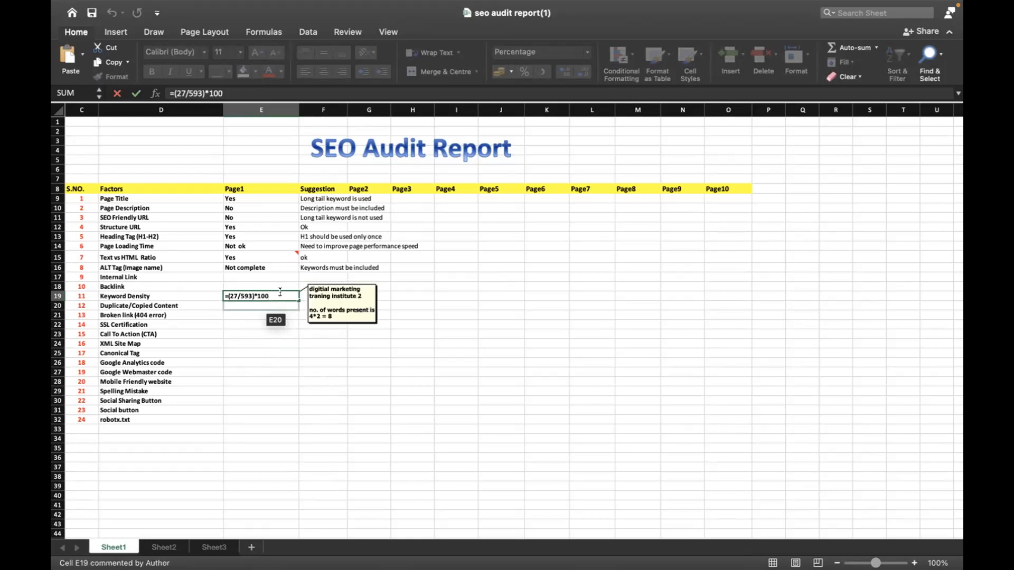
key("Return")
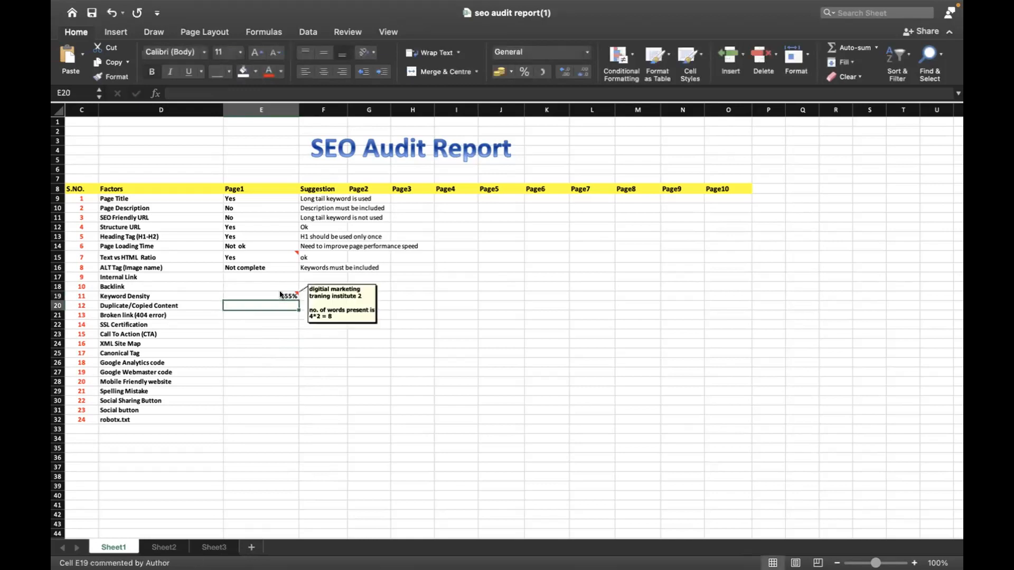
left_click(281, 295)
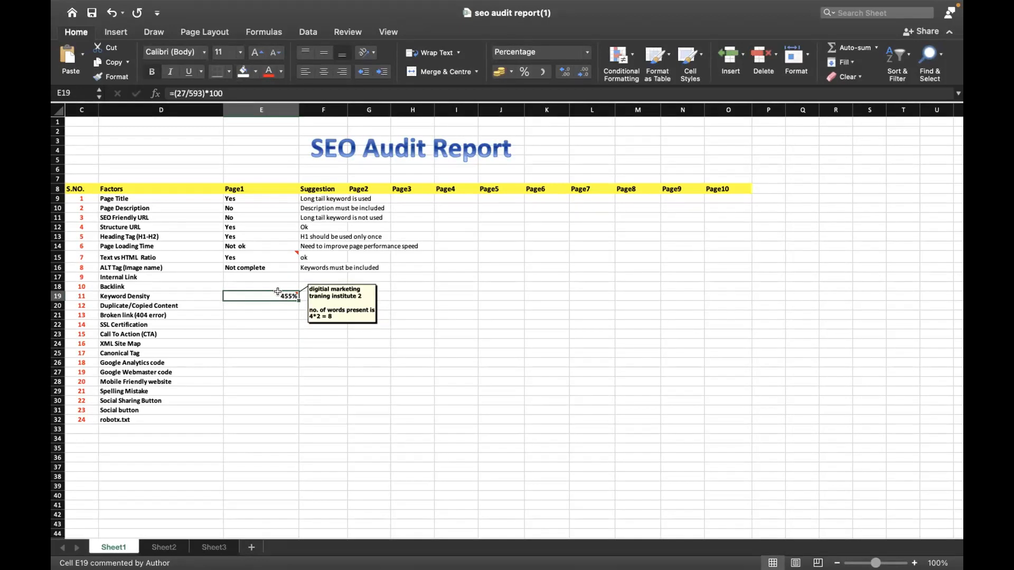
double_click(278, 292)
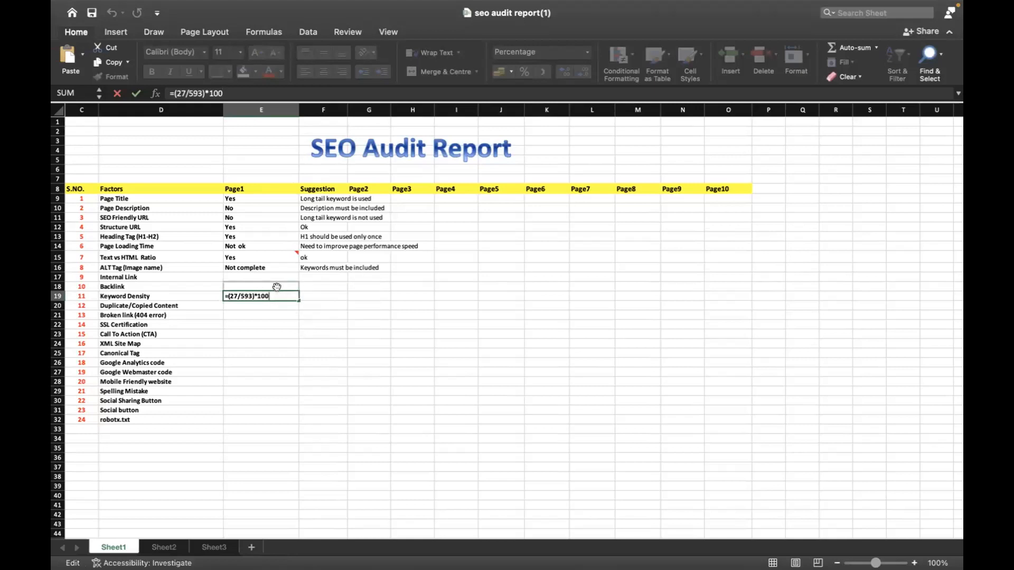
key("Return")
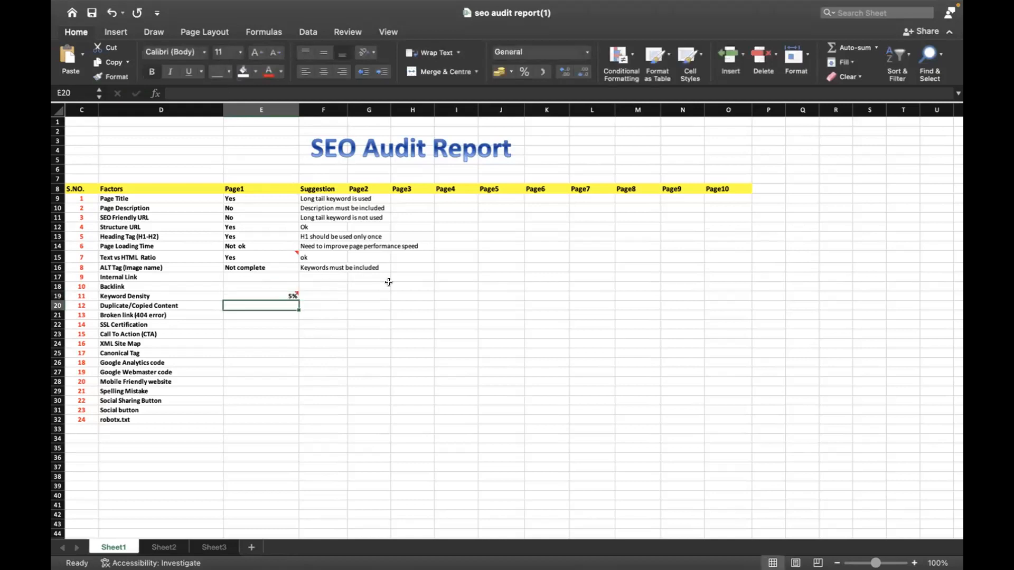
left_click(268, 291)
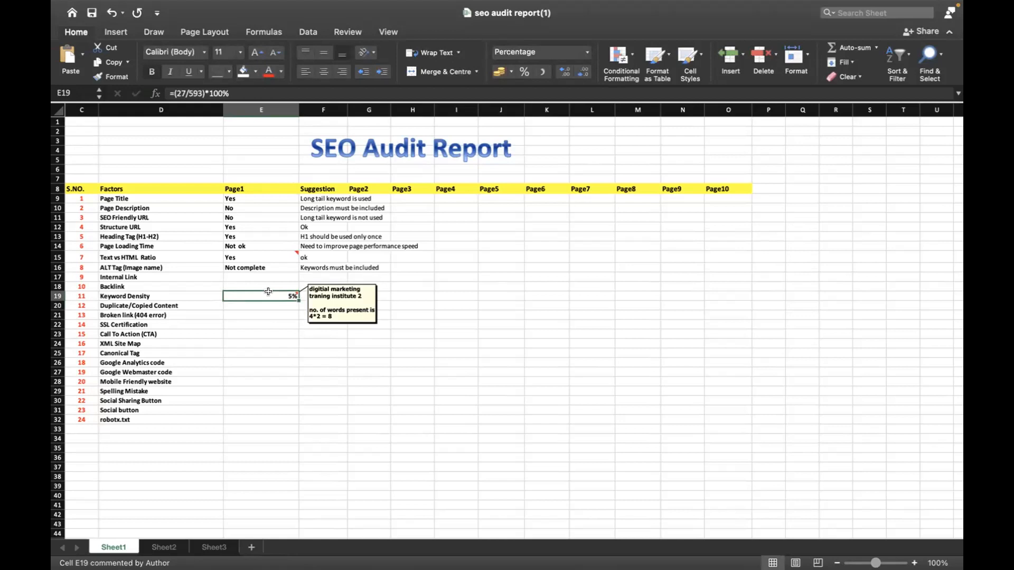
Display the Page1 Keyword Density percentage with two decimal places
left_click(564, 72)
left_click(564, 72)
left_click(427, 294)
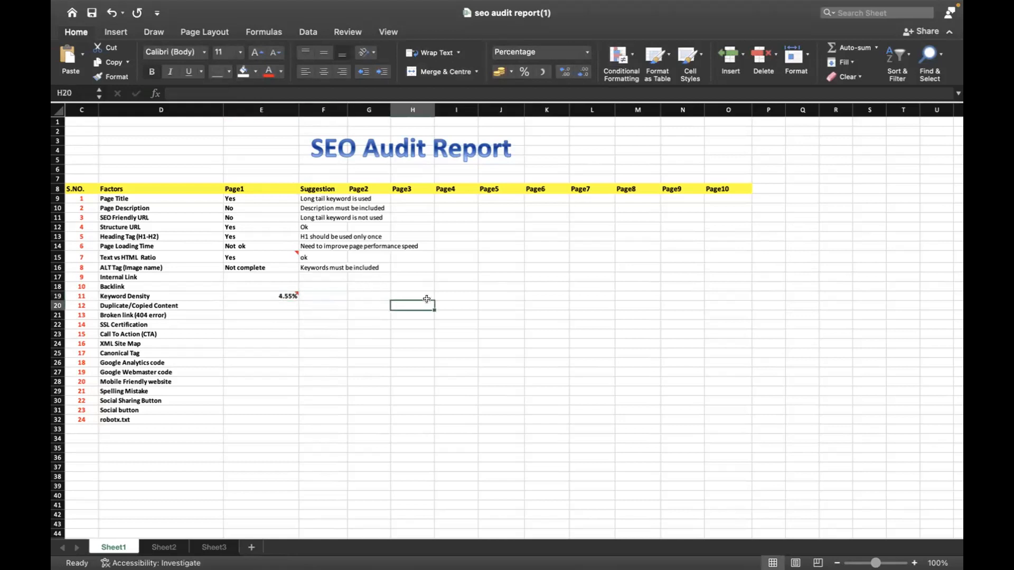
left_click(282, 289)
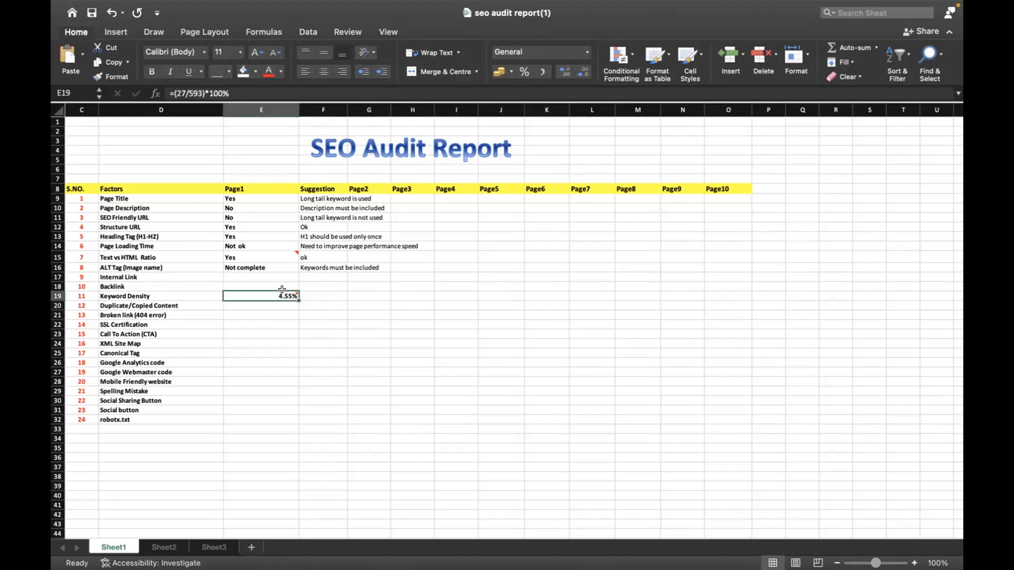
Enter "Not ok.It should be between 2%-3%" as the Keyword Density suggestion in cell F19
left_click(327, 291)
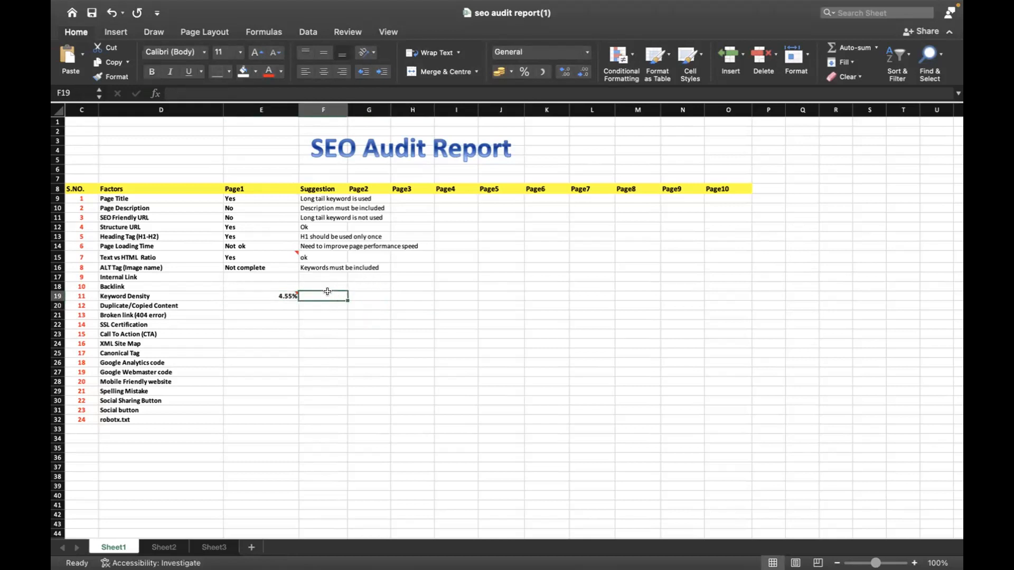
type("No")
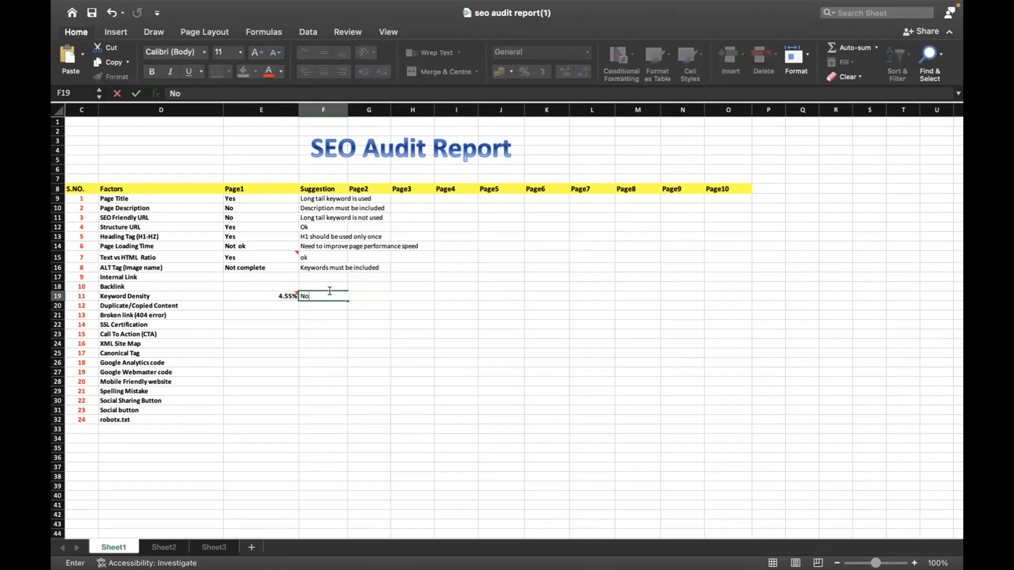
type("t ok.It should be between 2%-3")
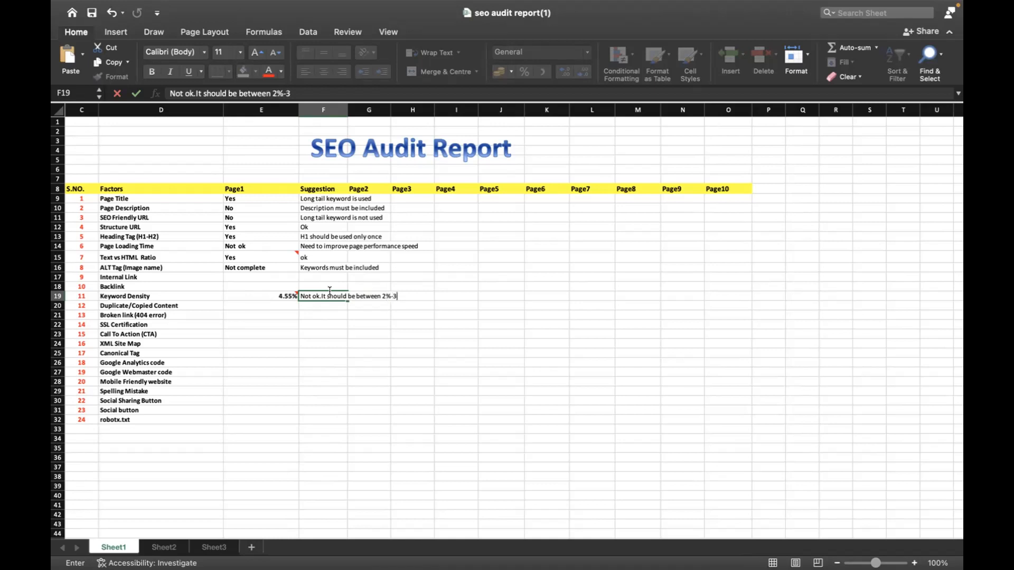
type("%")
key("Return")
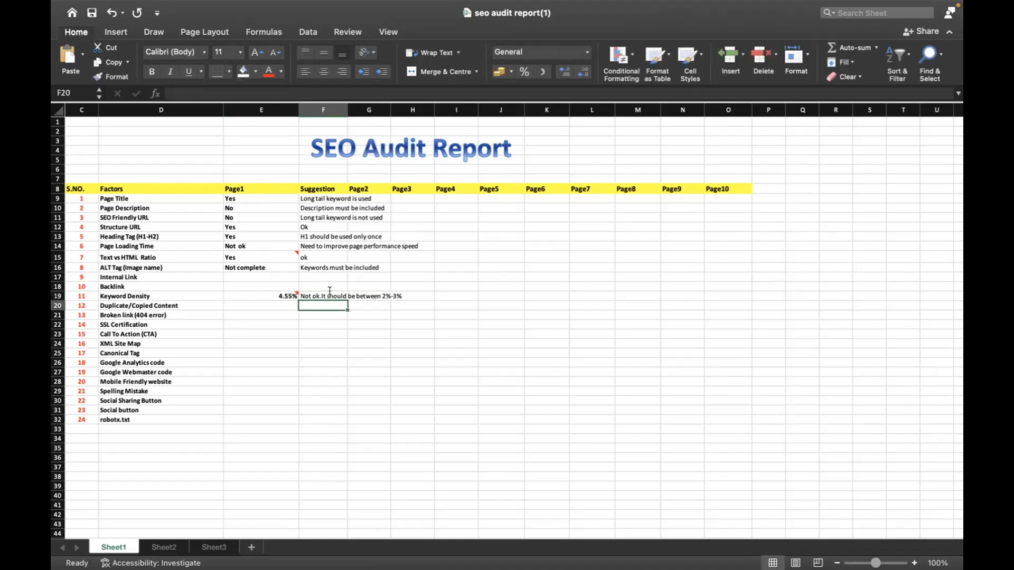
key("Left")
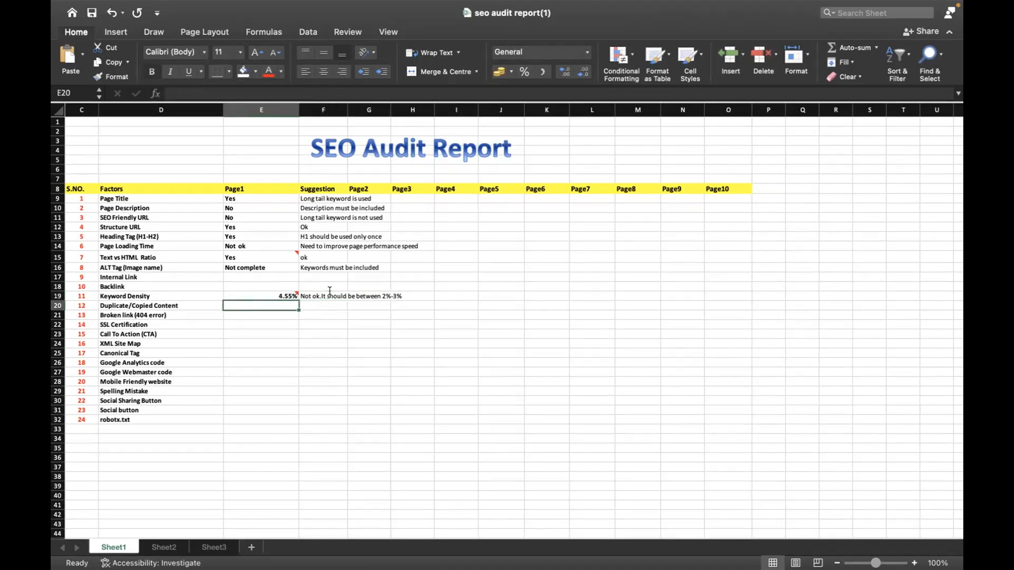
Switch to Chrome, open the home page's source in a new tab, search for copyscape there, and open the Copyscape site
key("super+Tab")
key("super+Tab")
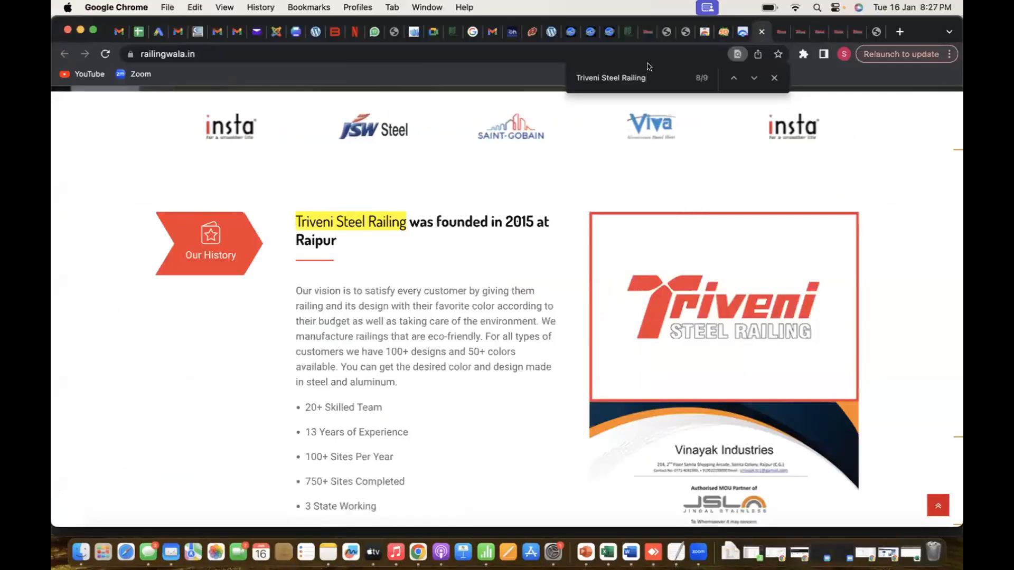
key("super+alt+u")
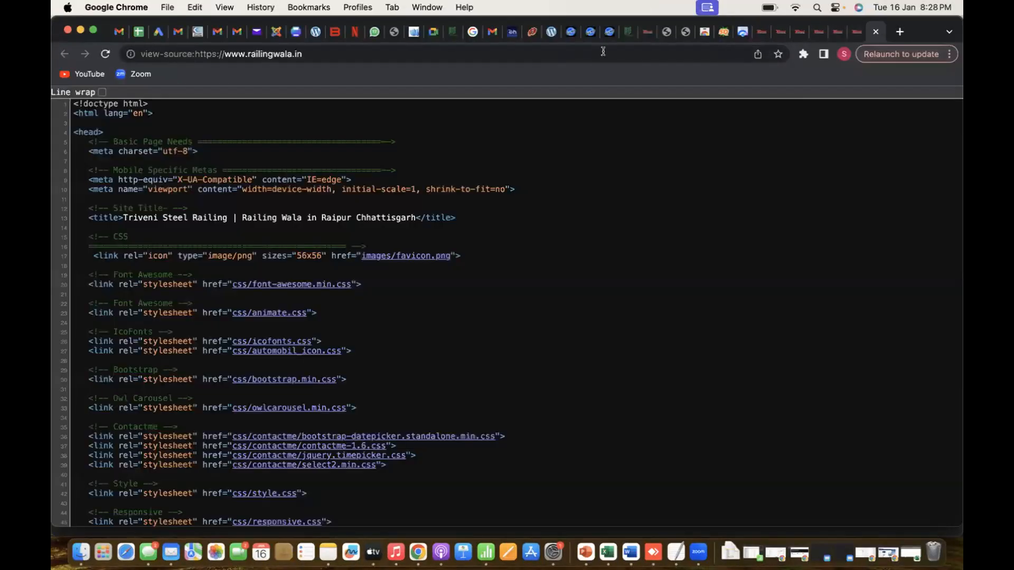
left_click(570, 51)
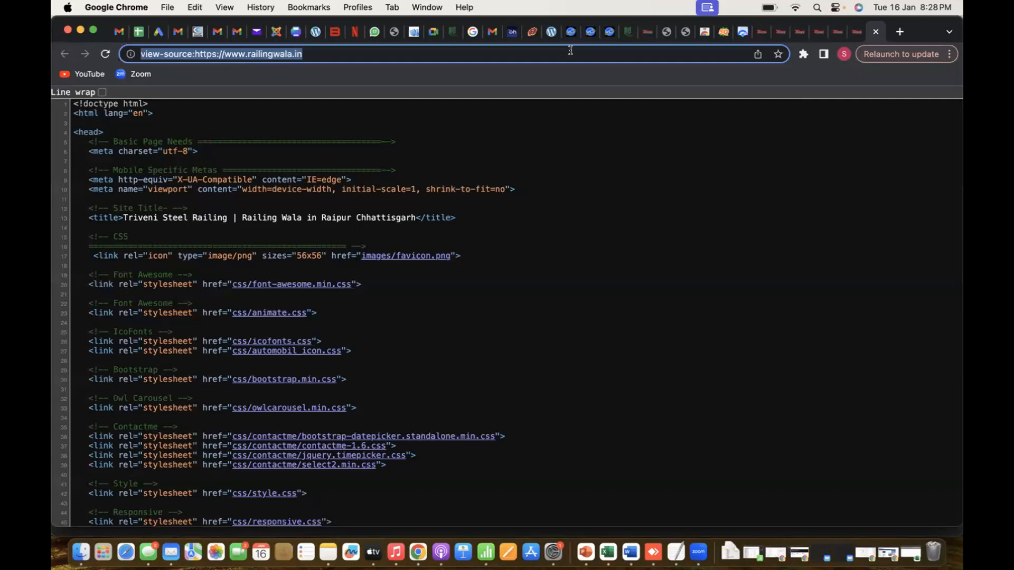
type("copysc")
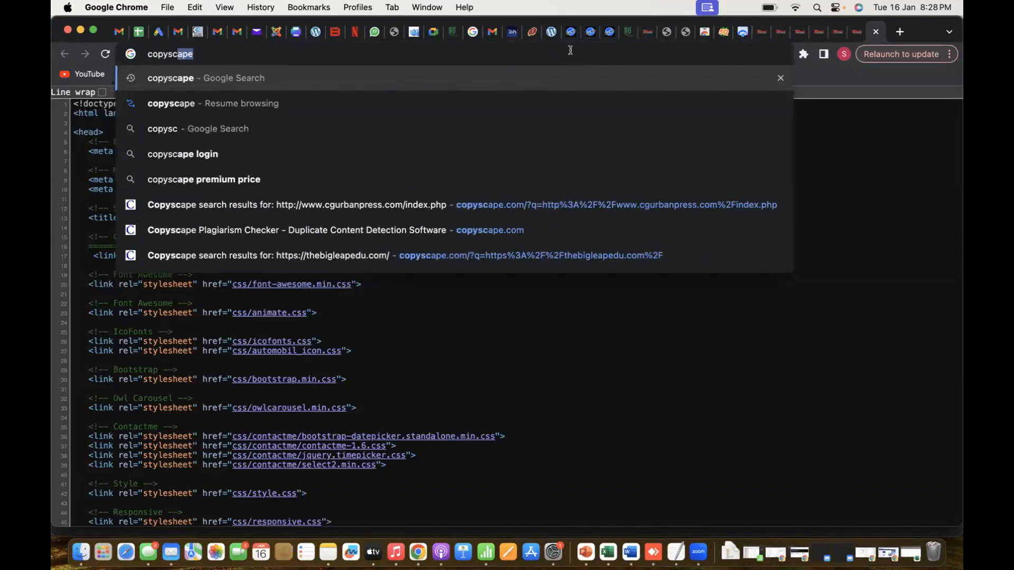
key("Return")
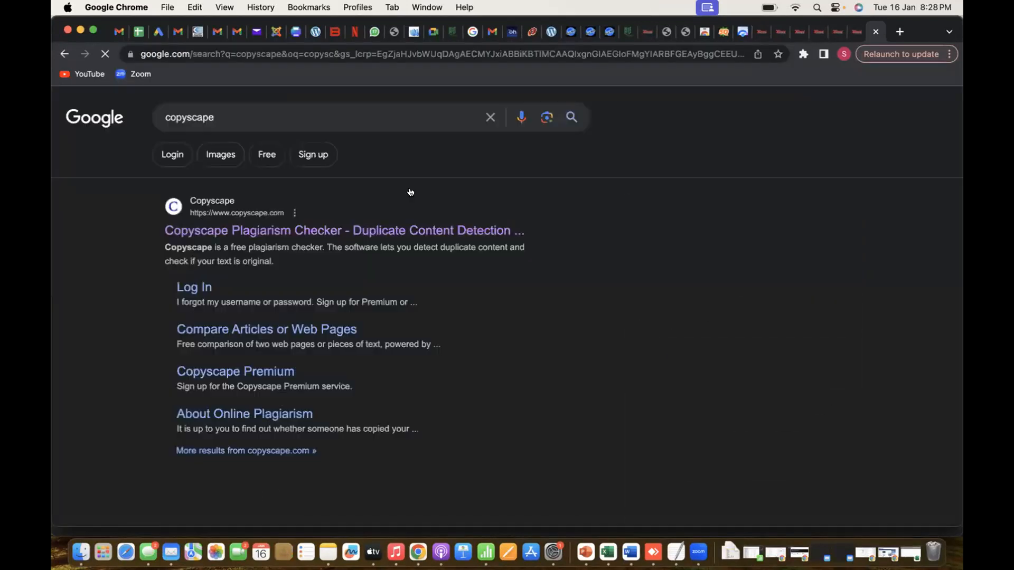
left_click(336, 230)
left_click(419, 318)
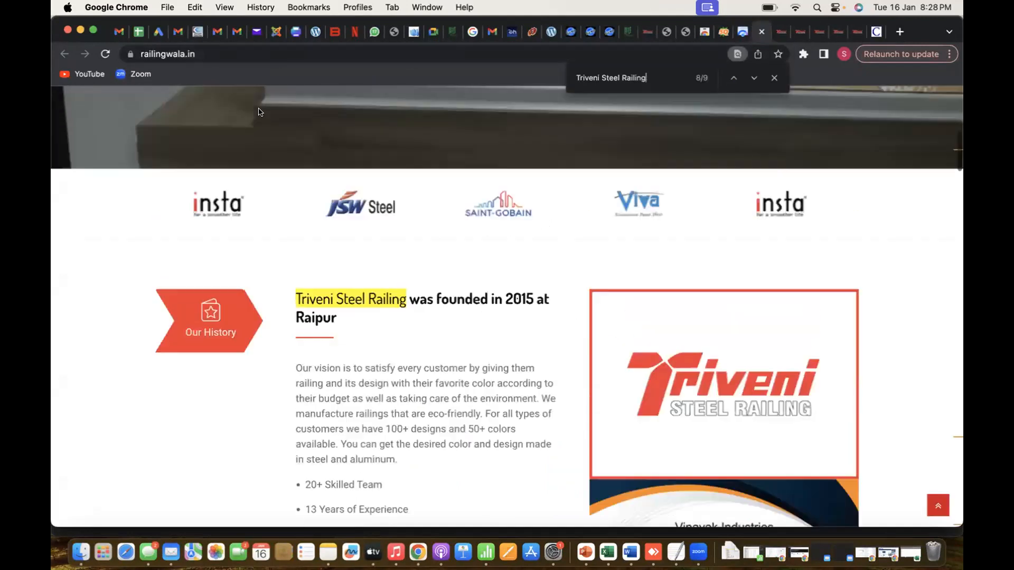
scroll(258, 112, "up", 10)
left_click(220, 54)
key("super+c")
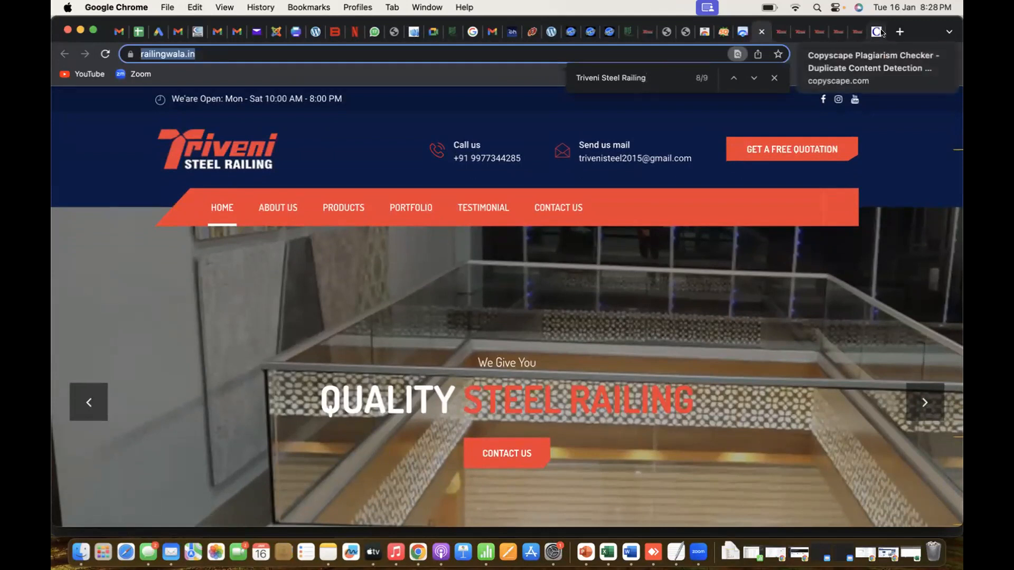
left_click(856, 31)
left_click(420, 350)
key("super+v")
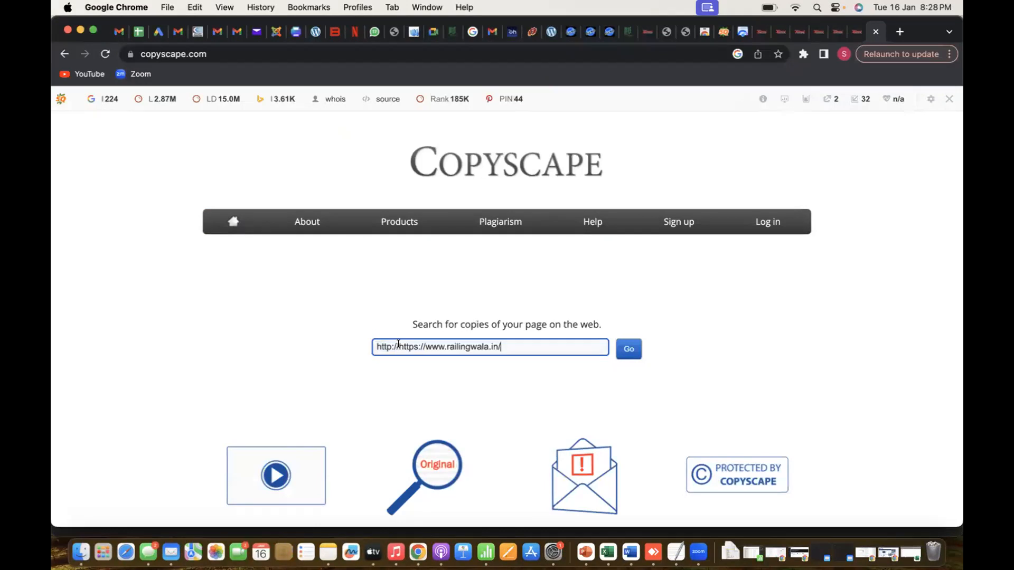
left_click_drag(423, 346, 397, 344)
key("BackSpace")
left_click(628, 358)
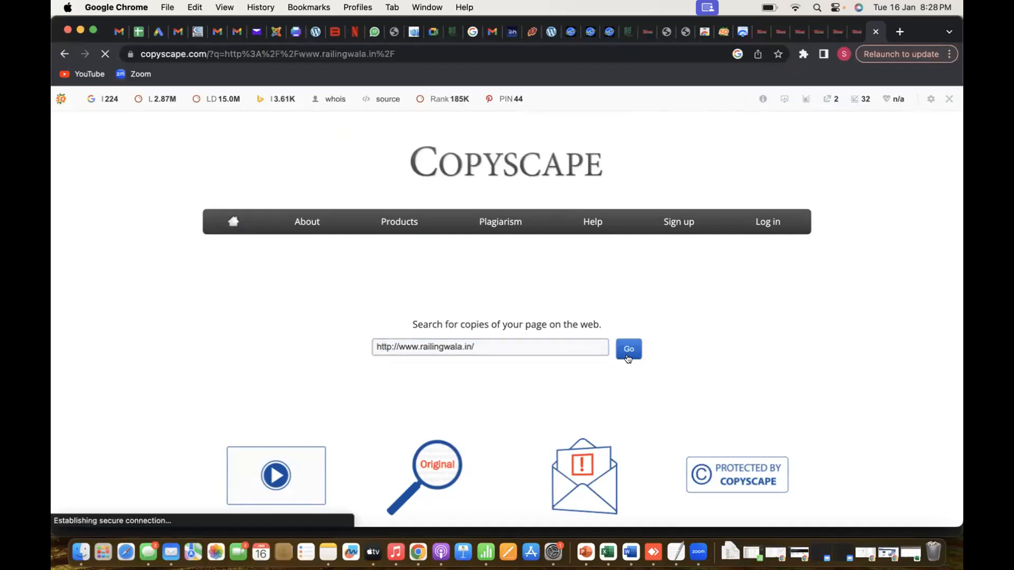
Review the Copyscape matches, switch to Excel, and enter "Copied contenet found" as the Page1 Duplicate/Copied Content result in E20
scroll(628, 359, "down", 2)
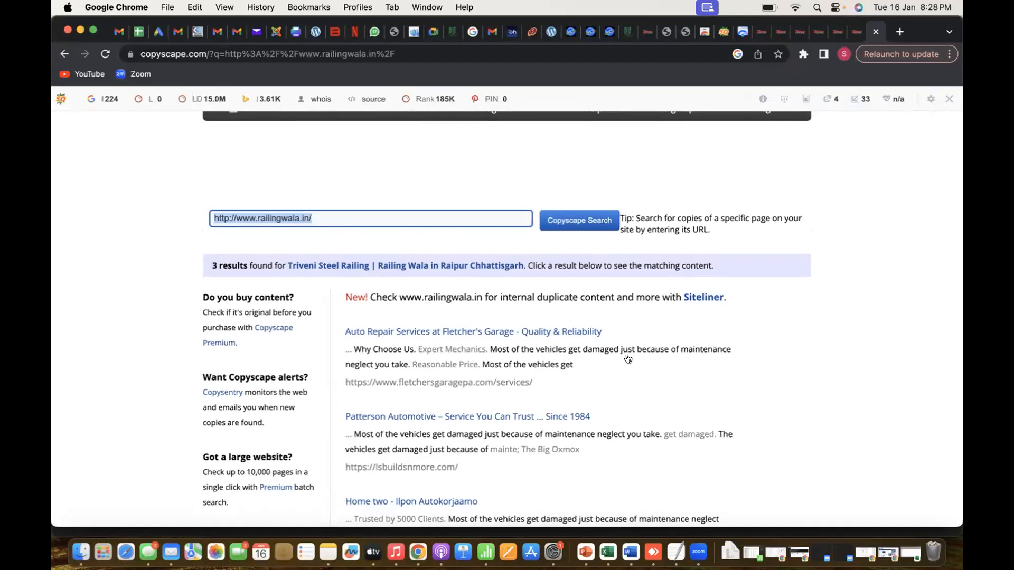
scroll(628, 359, "down", 3)
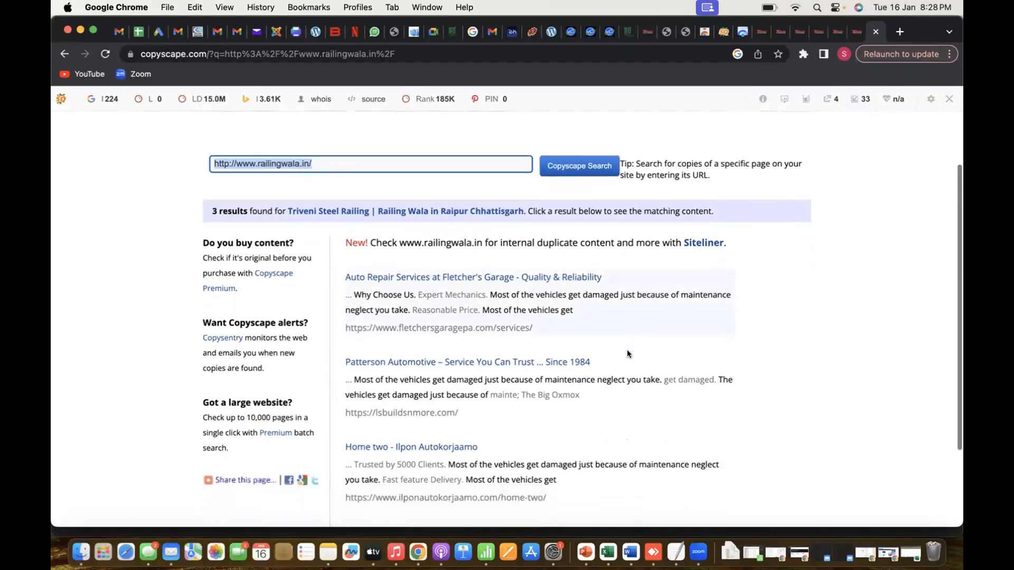
scroll(628, 354, "down", 3)
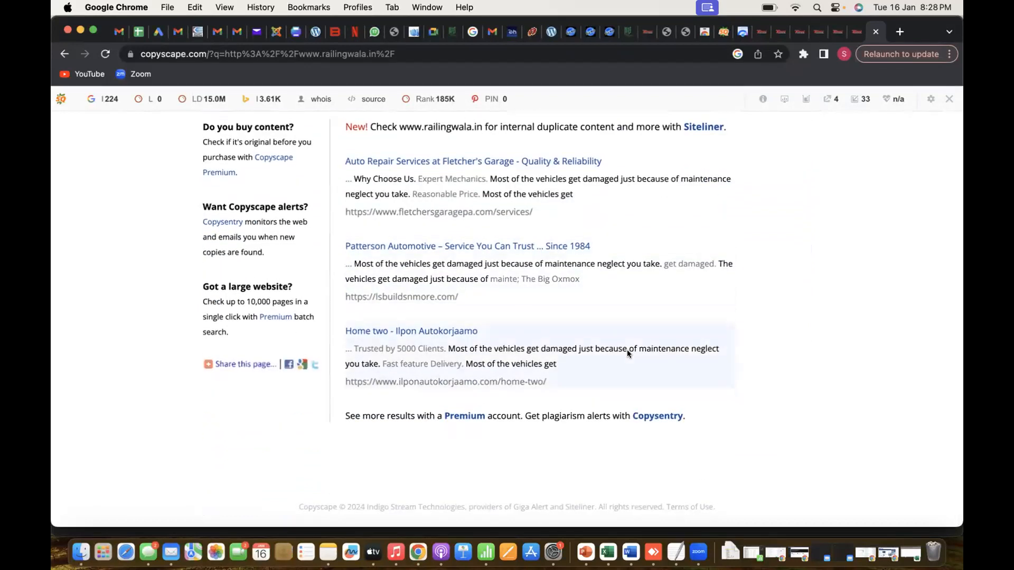
scroll(627, 352, "up", 5)
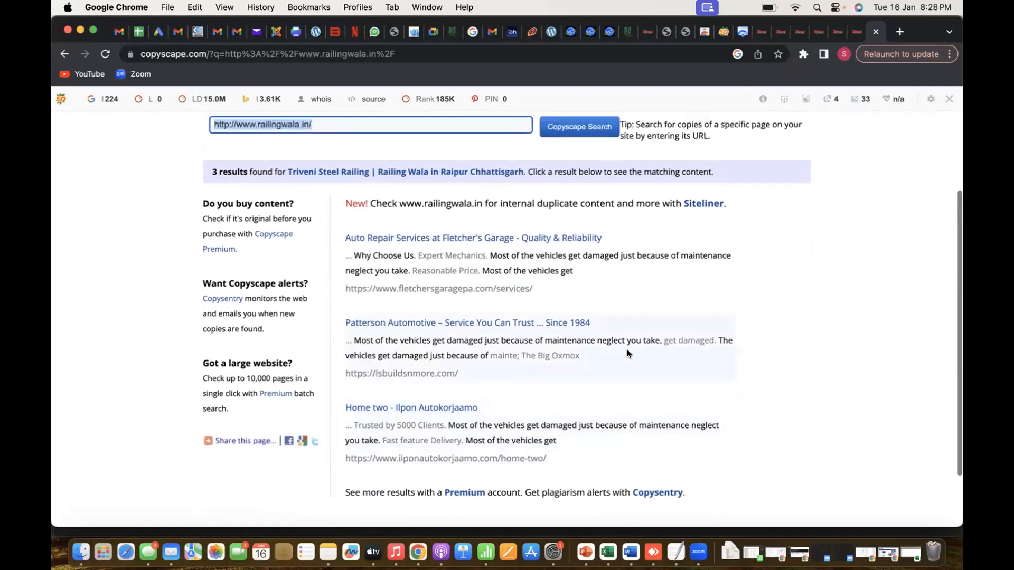
key("super+Tab")
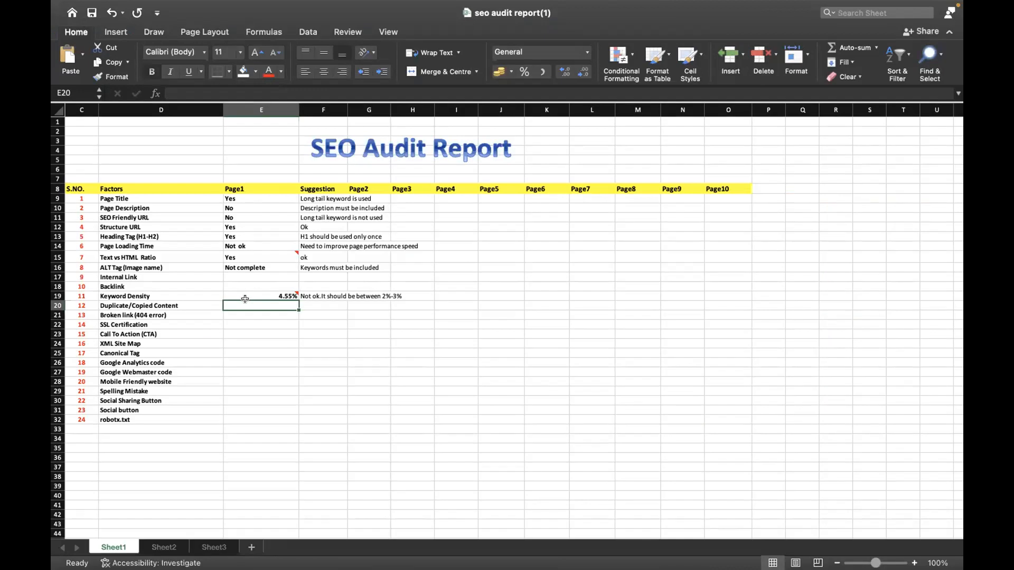
type("Copie")
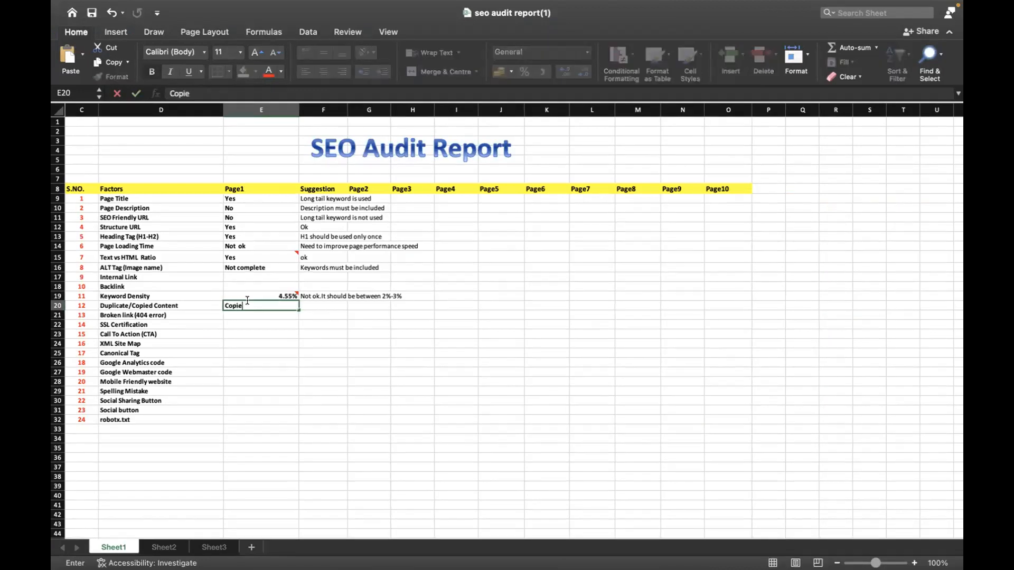
type("d contenet found")
Enter "Unique content must be used" as the Duplicate/Copied Content suggestion in cell F20
key("Tab")
type("Unique content")
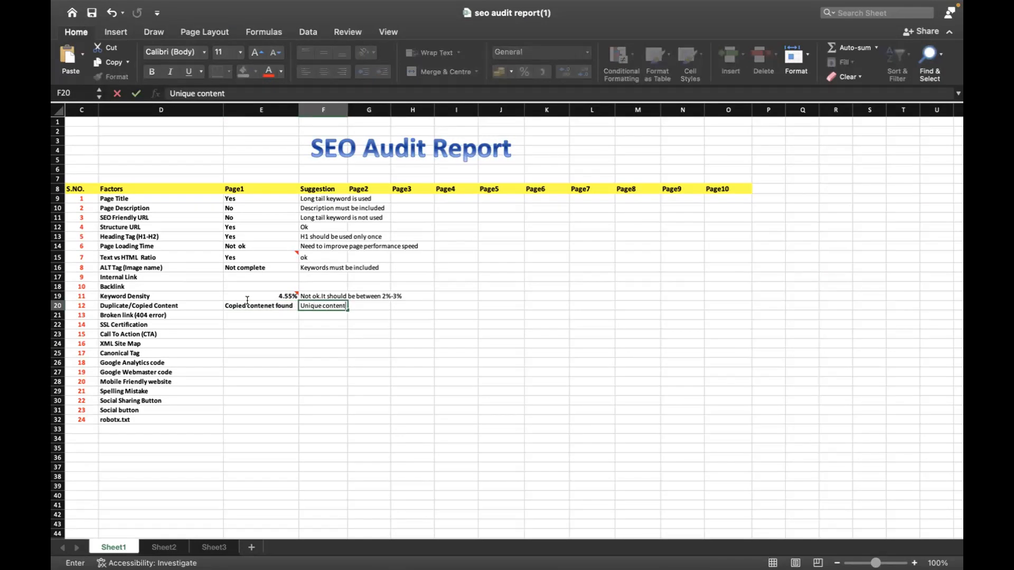
type(" must be used")
key("Return")
Check the railingwala.in address in Chrome for SSL, and record "Yes" with suggestion "ok" for SSL Certification in Excel row 22
key("Left")
key("Down")
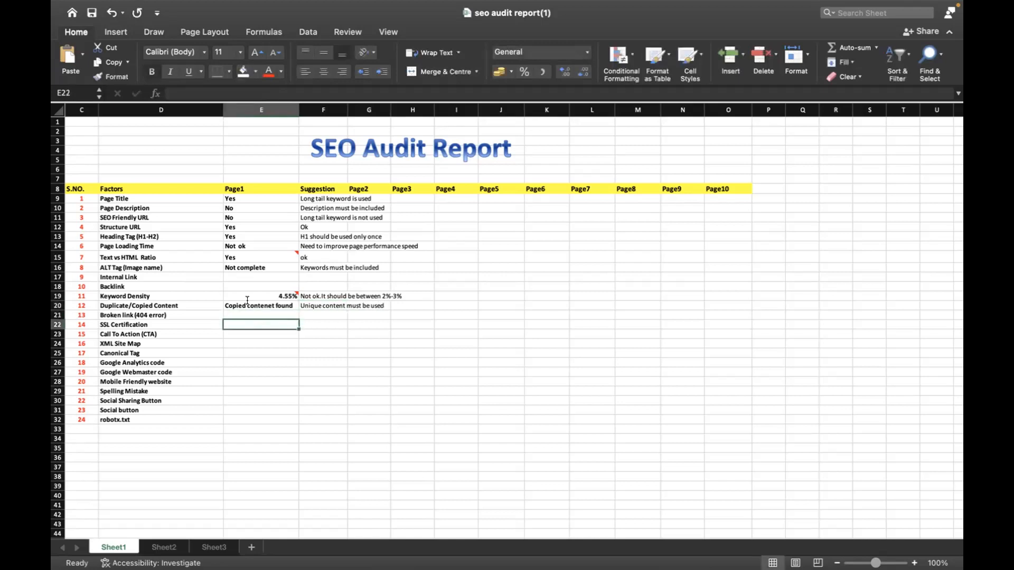
key("super+Tab")
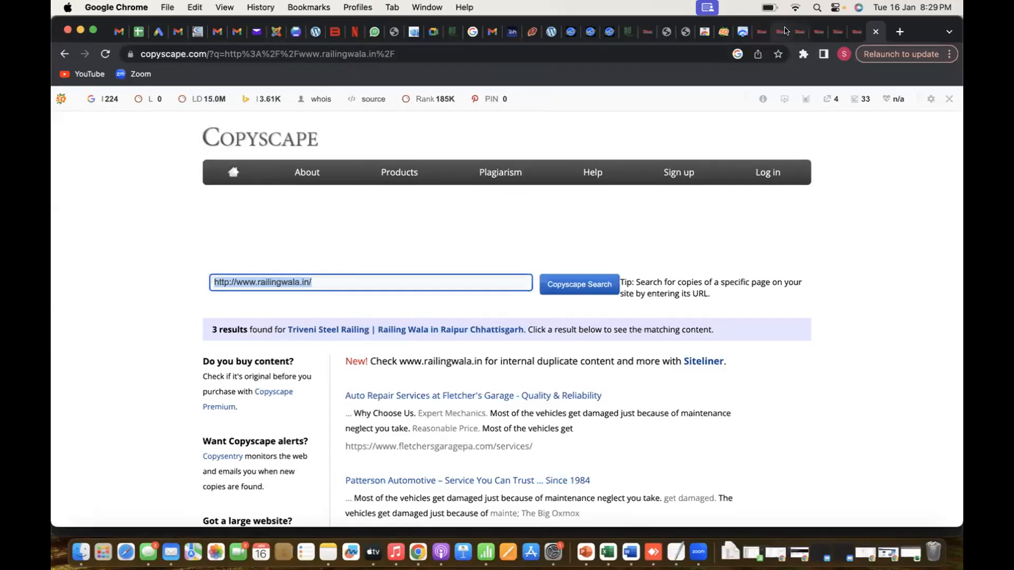
left_click(801, 32)
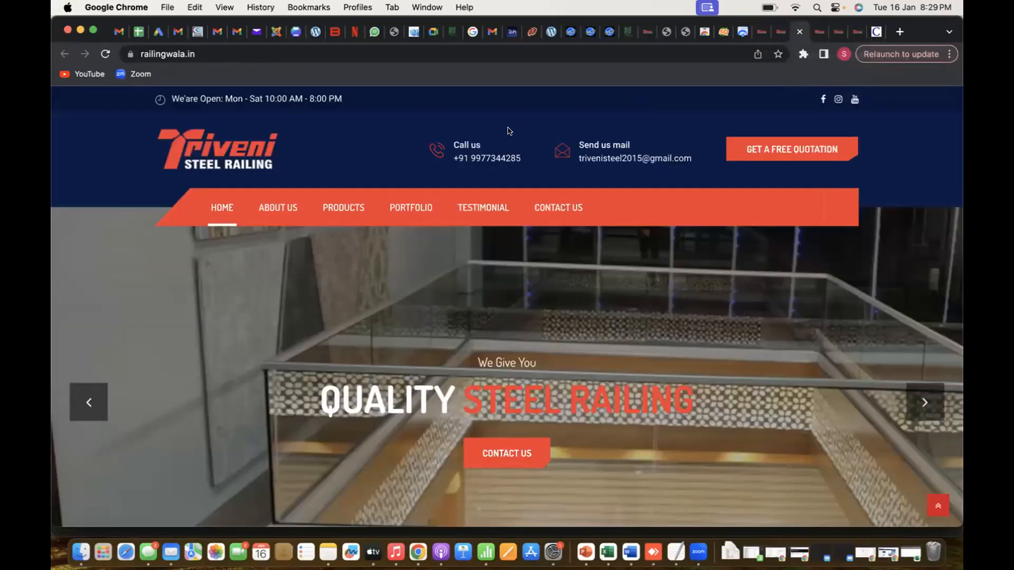
left_click(209, 55)
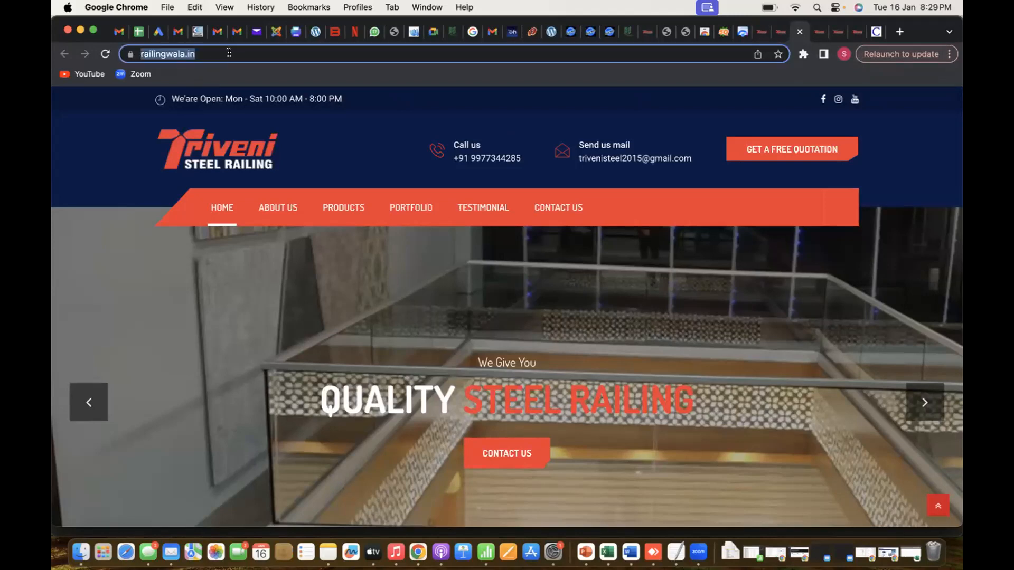
key("super+Tab")
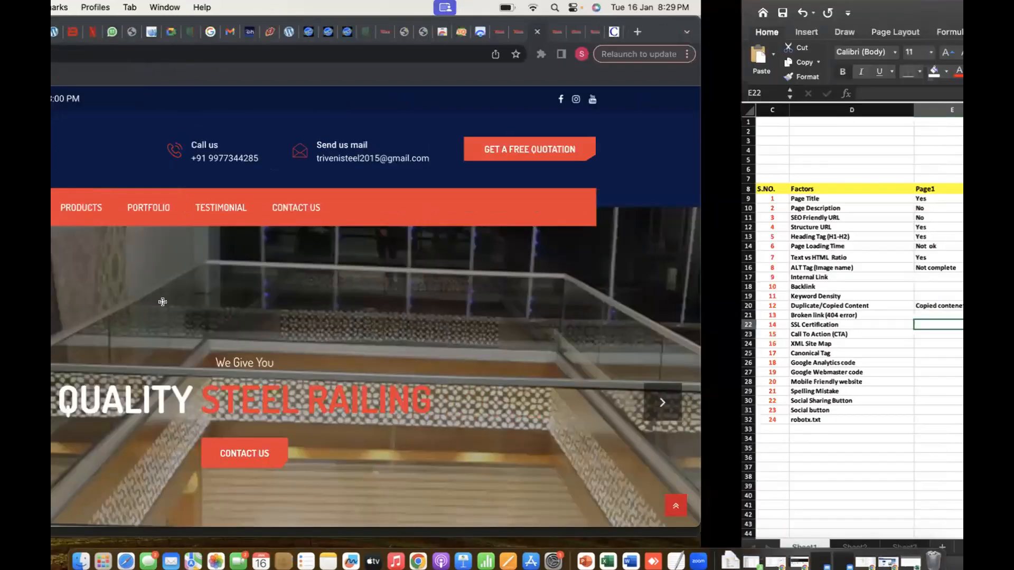
type("Yes")
key("Tab")
type("ok")
key("Return")
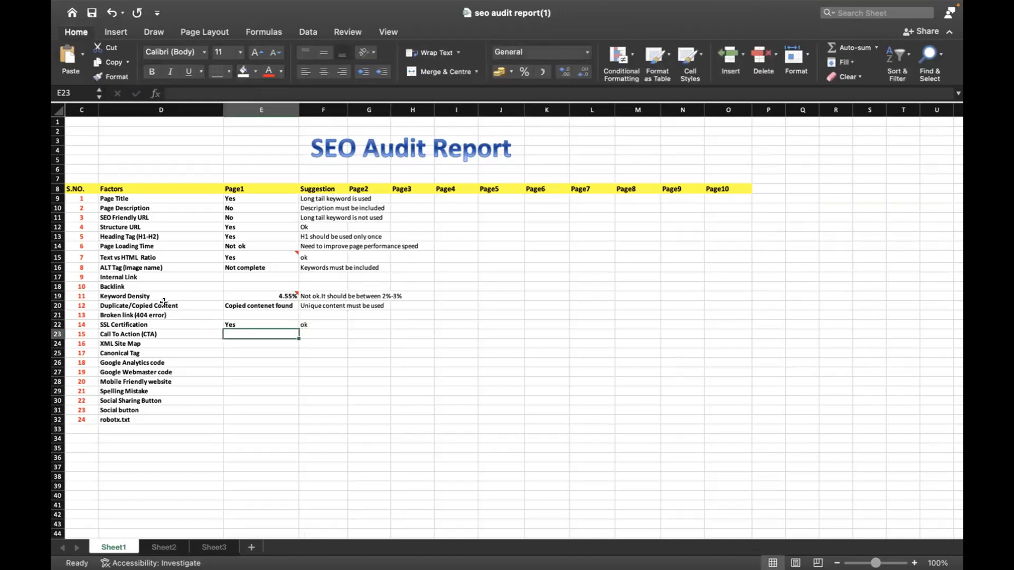
Switch to Chrome and test the Get a Free Quotation and banner Contact Us calls to action on the home page
key("super+Tab")
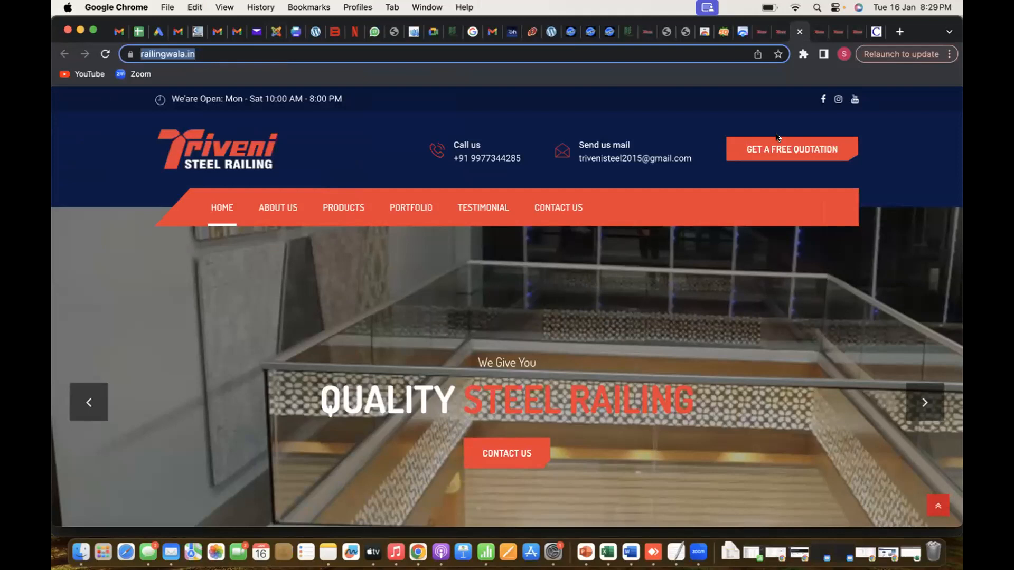
left_click(768, 143)
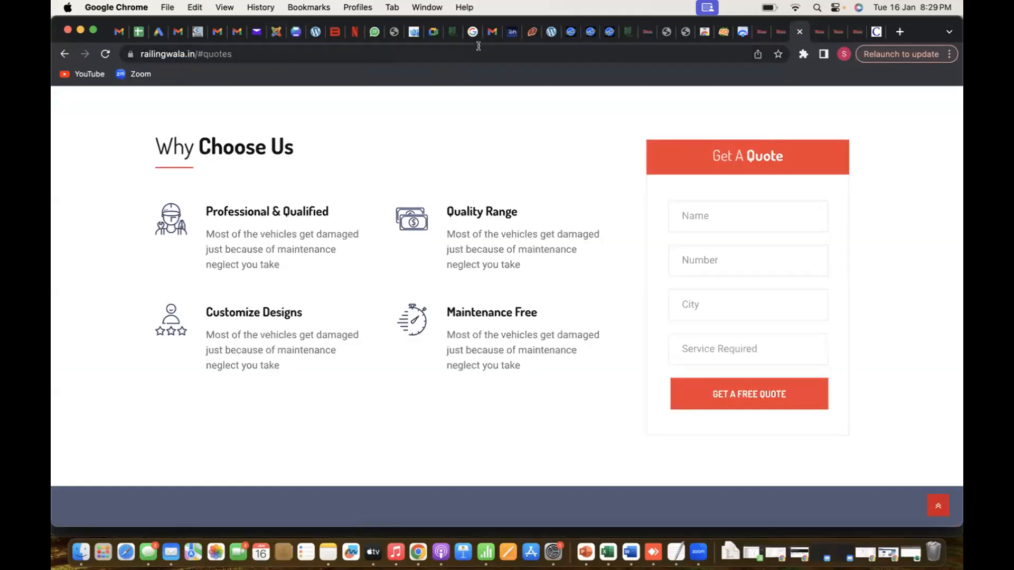
left_click(65, 54)
scroll(270, 342, "down", 5)
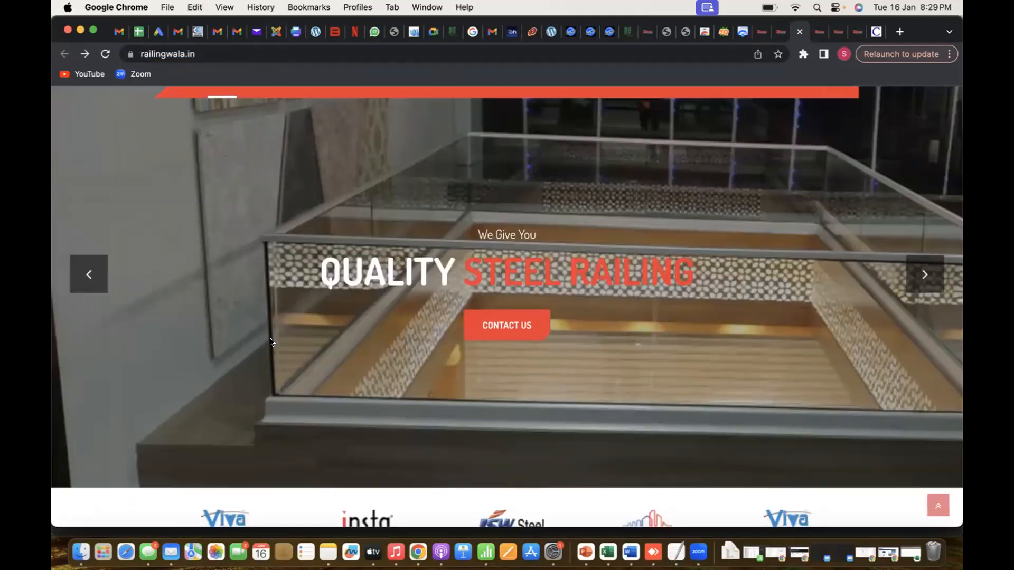
left_click(512, 194)
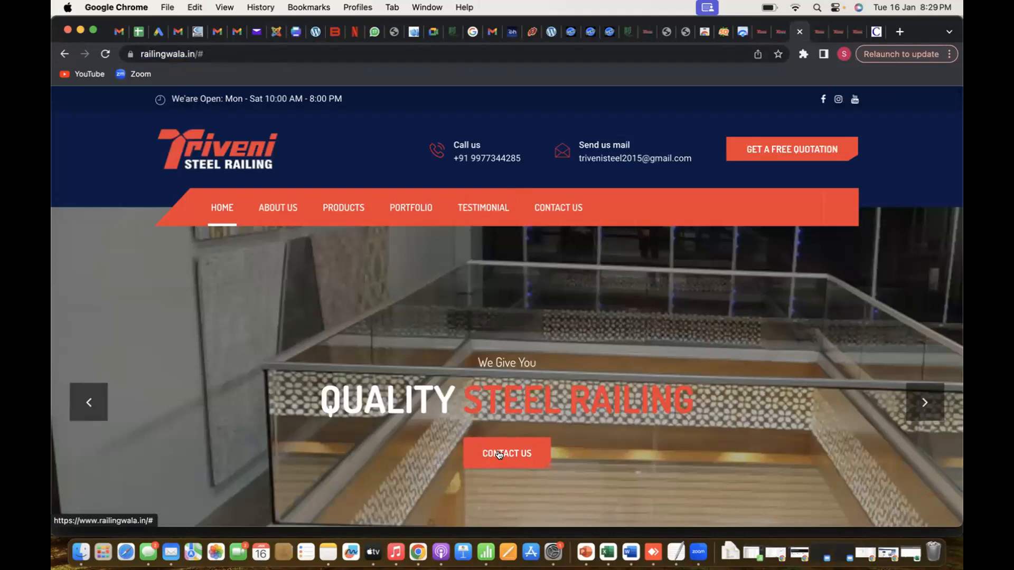
Examine the home page's Get A Quote form, open the downloadable brochure PDF, and close it to return to the home page
scroll(500, 454, "down", 15)
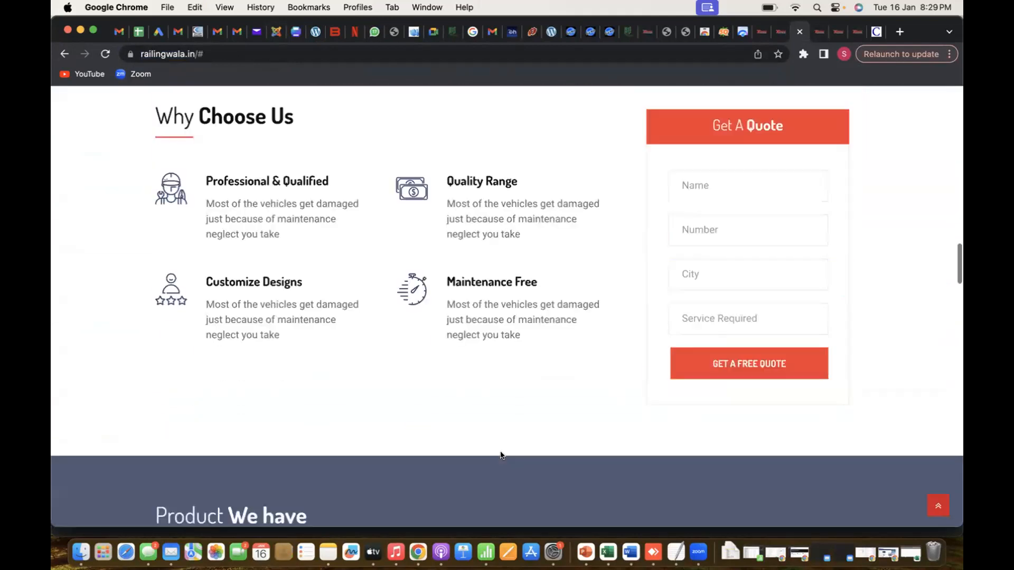
scroll(620, 399, "down", 8)
scroll(625, 378, "up", 6)
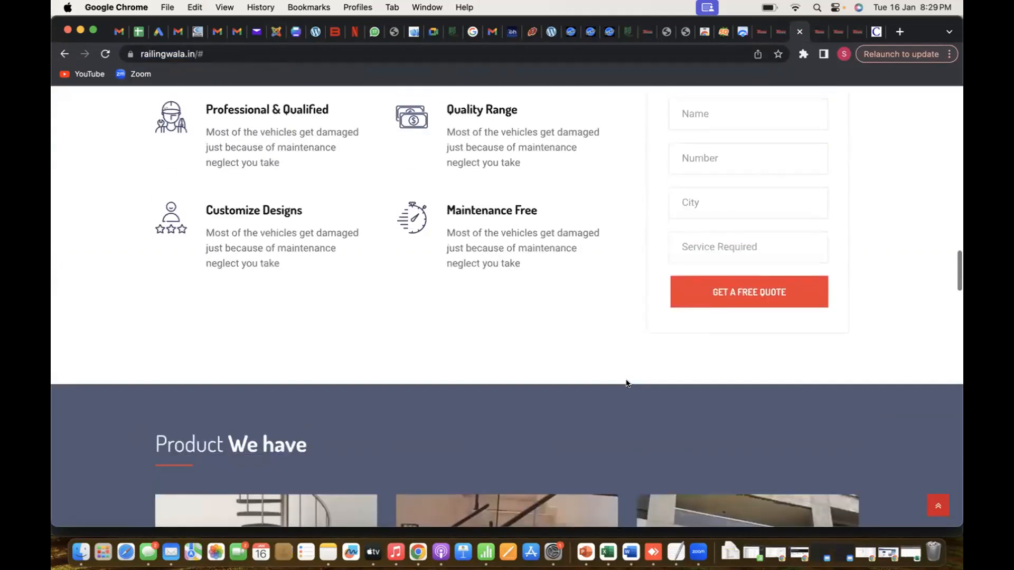
left_click(678, 298)
scroll(581, 370, "down", 4)
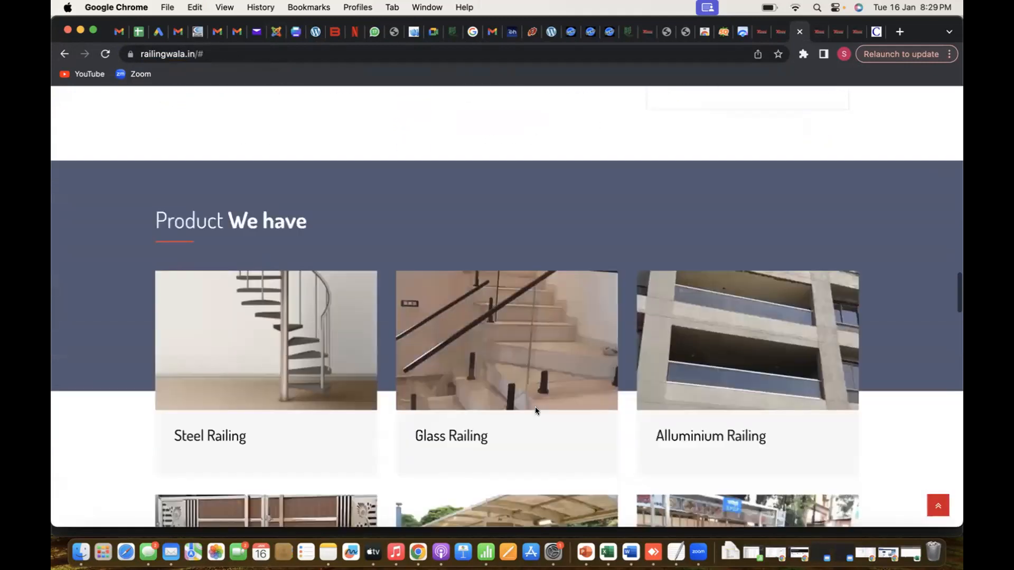
scroll(534, 411, "down", 10)
left_click(630, 196)
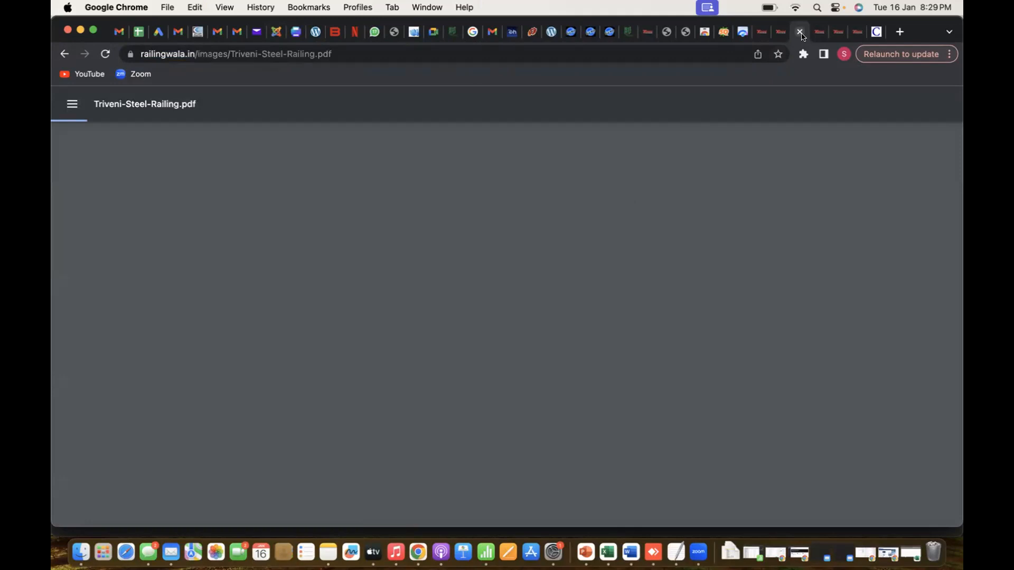
key("super+Left")
Examine the home page from header to footer for call-to-action buttons, including the brochure download and contact details
scroll(655, 299, "down", 15)
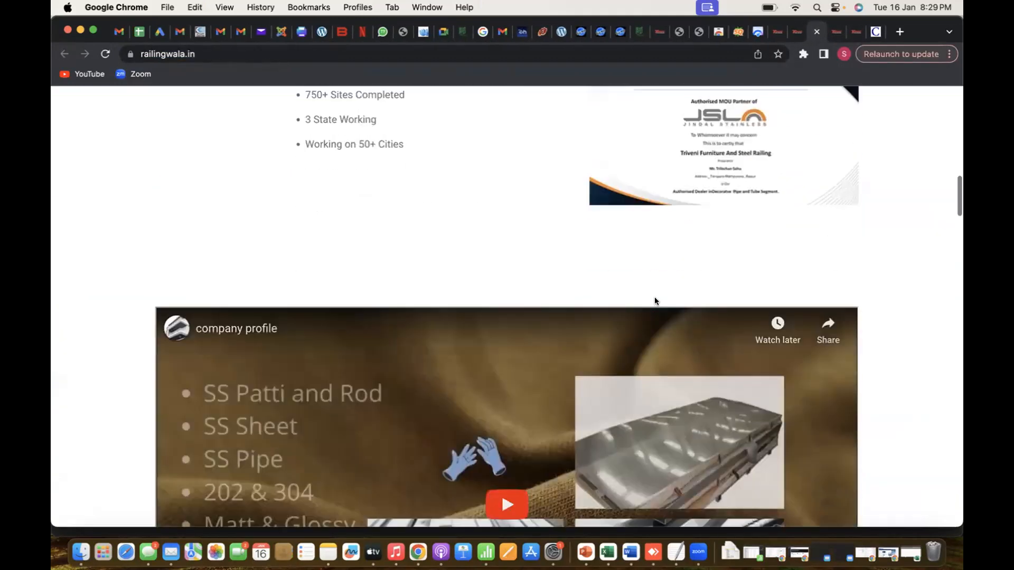
scroll(654, 300, "down", 20)
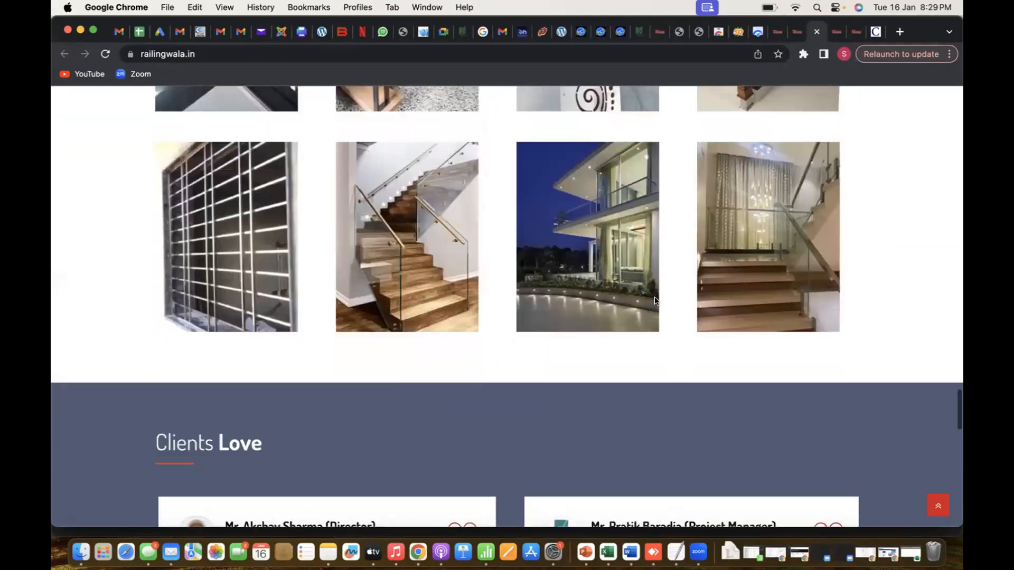
scroll(654, 300, "down", 5)
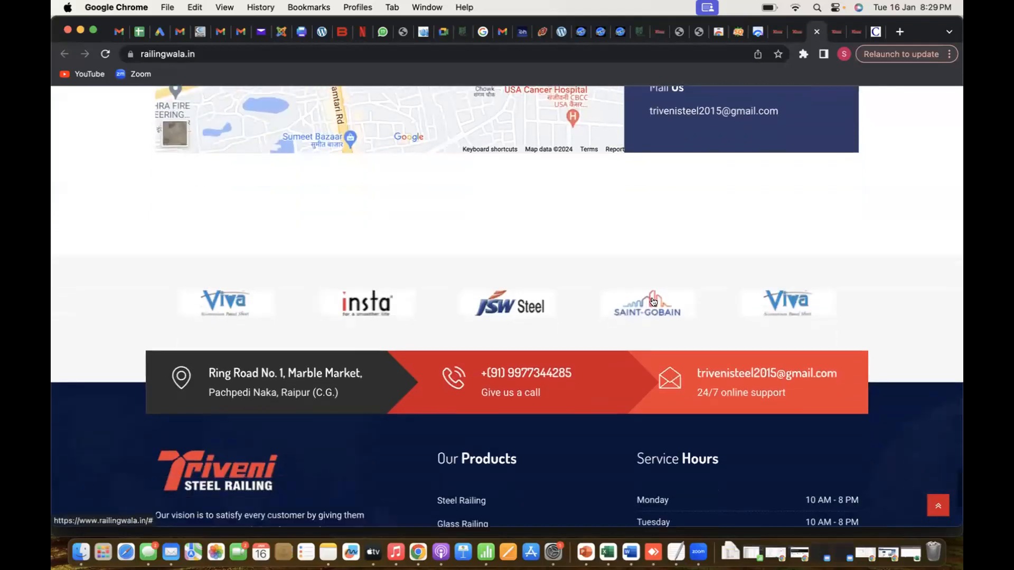
scroll(654, 301, "down", 5)
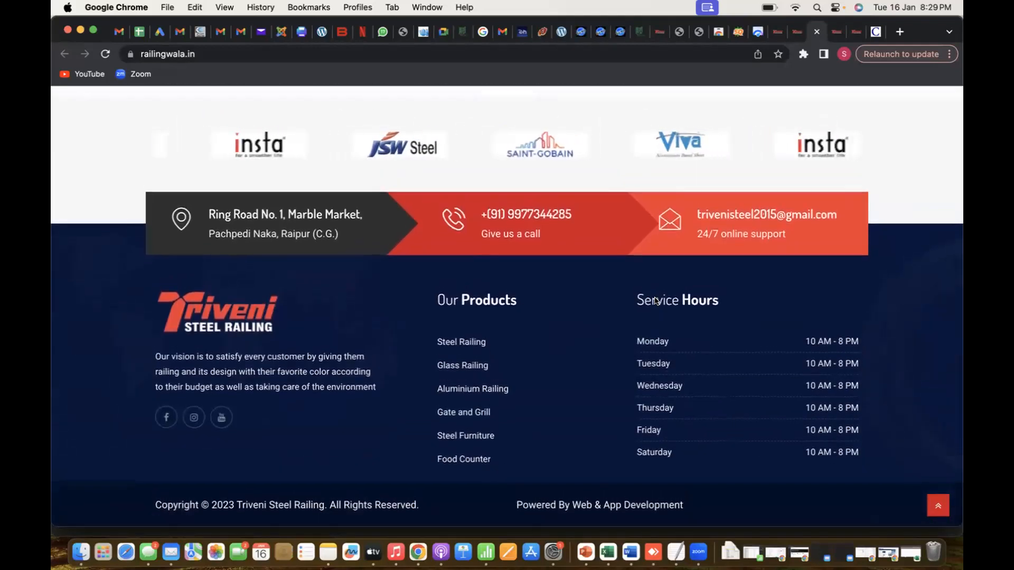
scroll(654, 301, "up", 15)
scroll(654, 301, "up", 10)
scroll(654, 301, "down", 8)
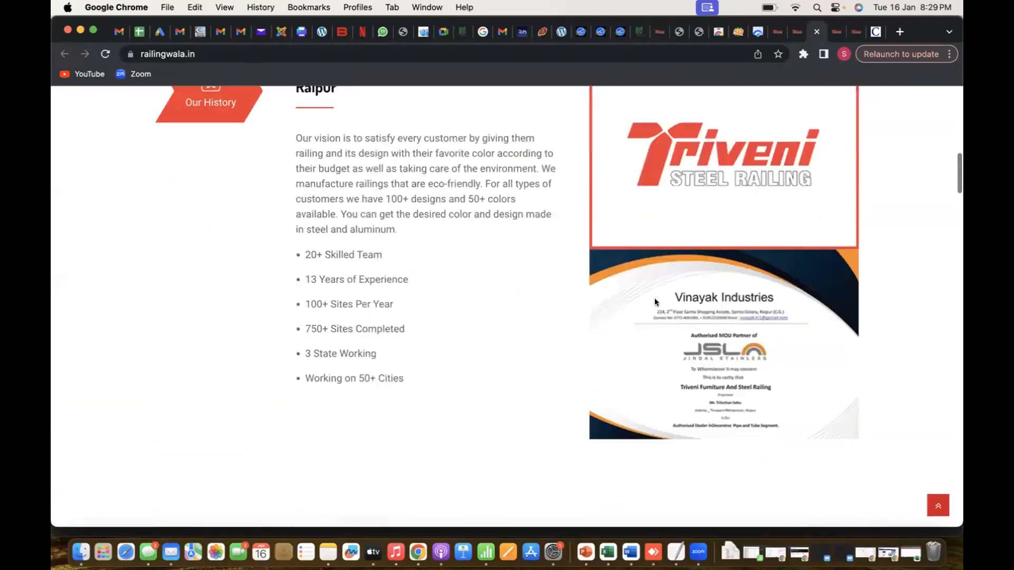
scroll(654, 301, "up", 6)
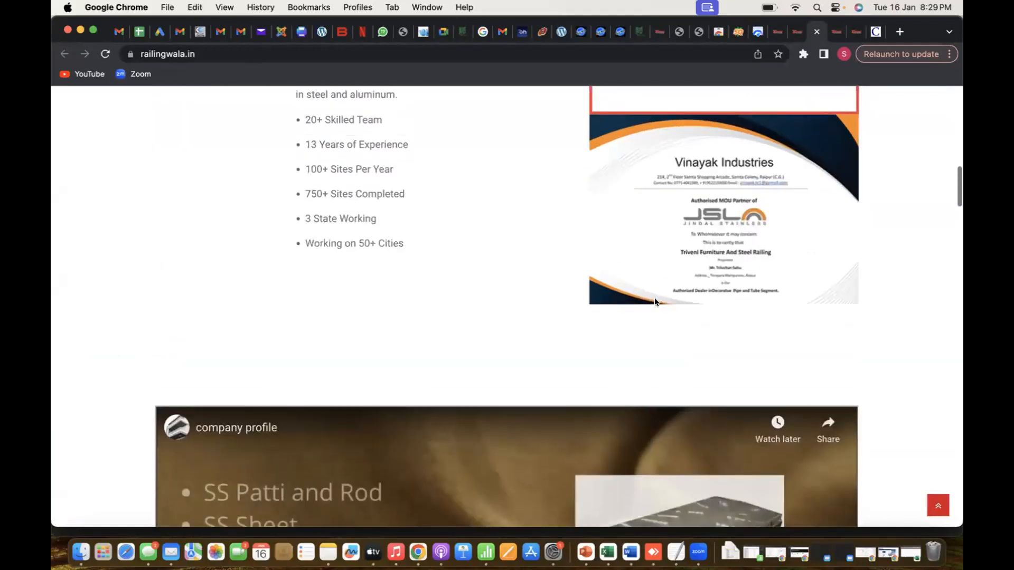
scroll(655, 301, "down", 9)
scroll(654, 300, "down", 10)
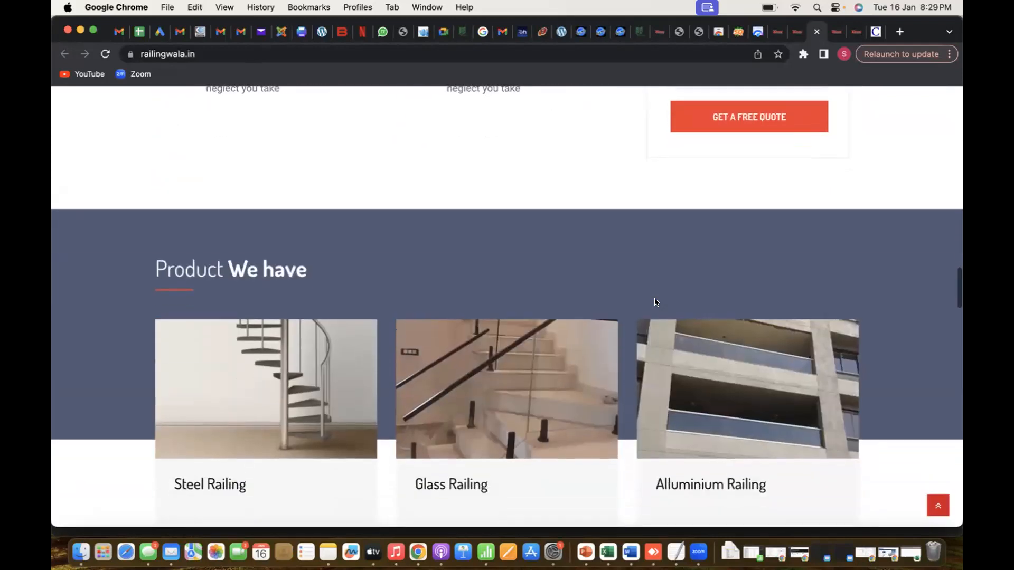
scroll(655, 300, "down", 5)
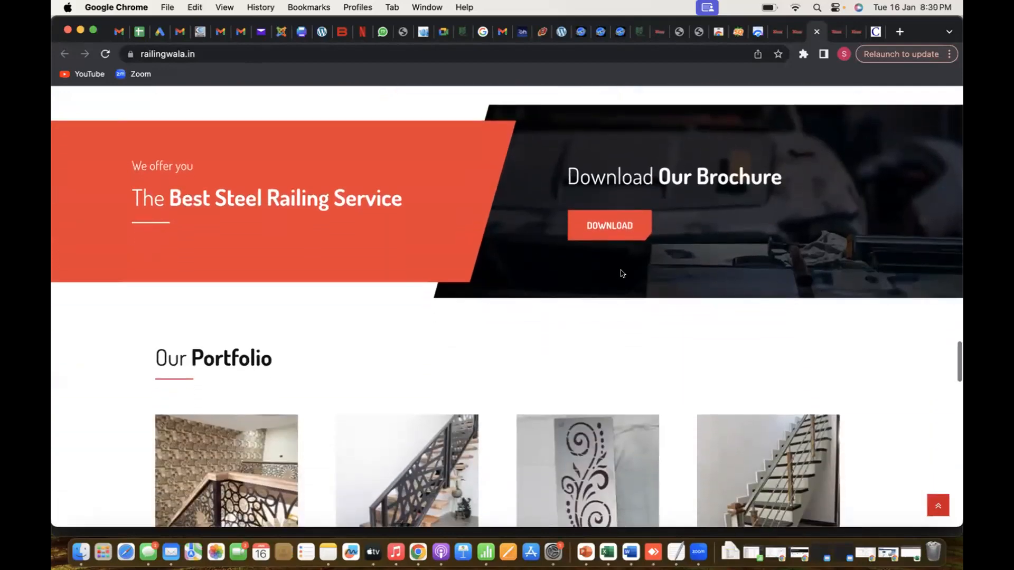
scroll(625, 241, "down", 5)
scroll(626, 243, "down", 10)
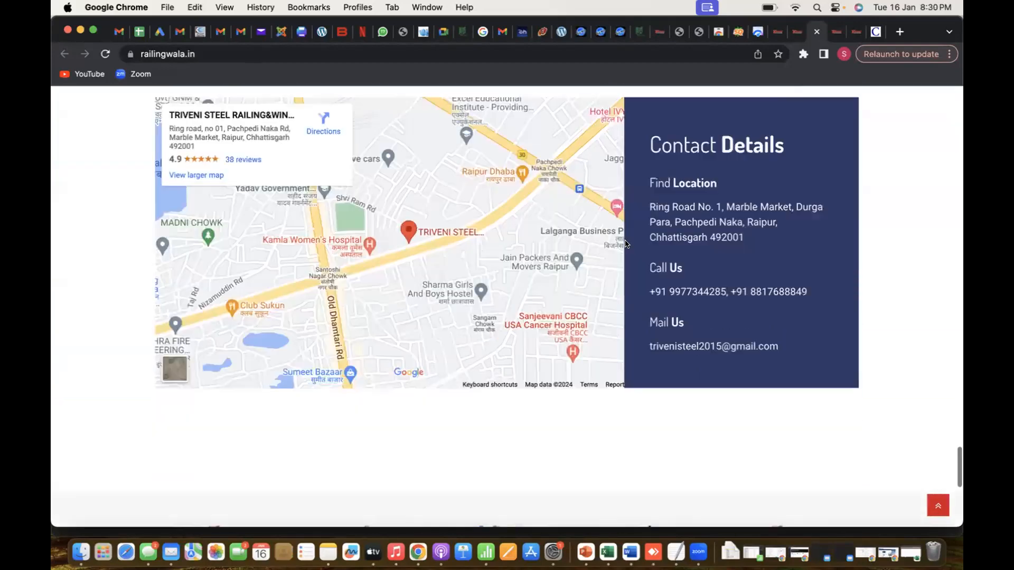
scroll(624, 221, "up", 3)
scroll(625, 221, "up", 20)
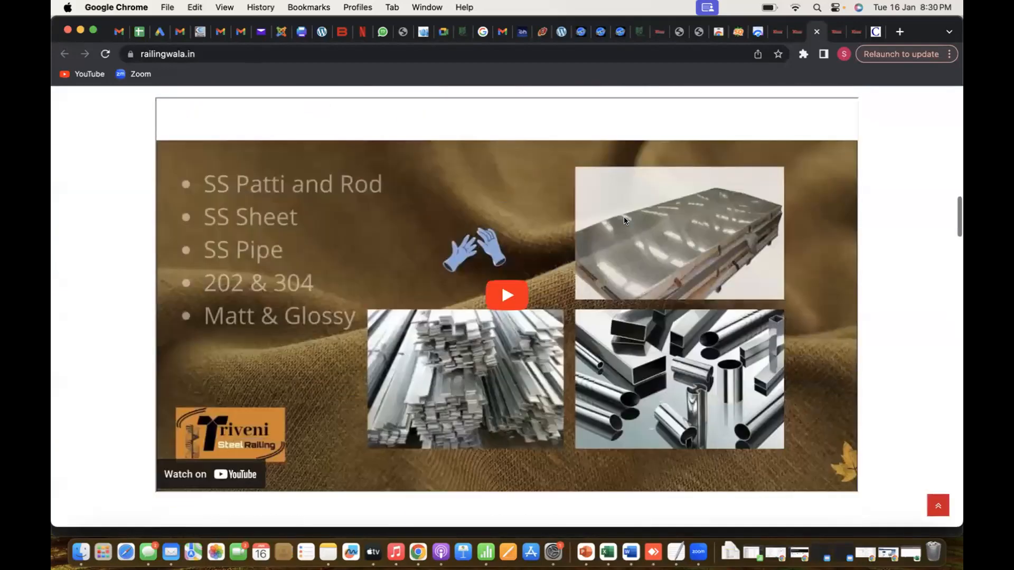
scroll(624, 221, "down", 5)
scroll(624, 221, "up", 5)
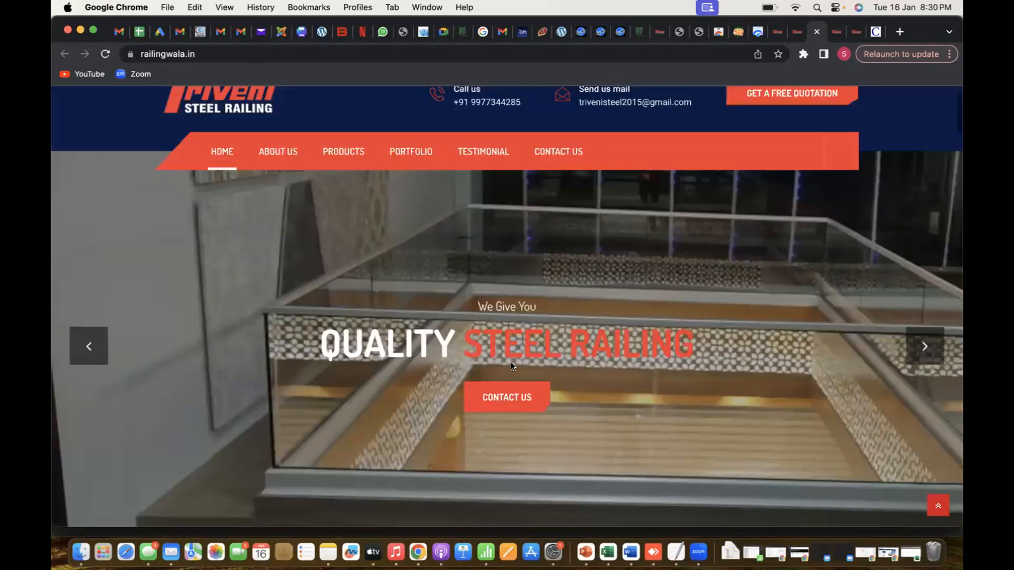
Test the banner's Contact Us link on the home page again to check where it leads
left_click(507, 400)
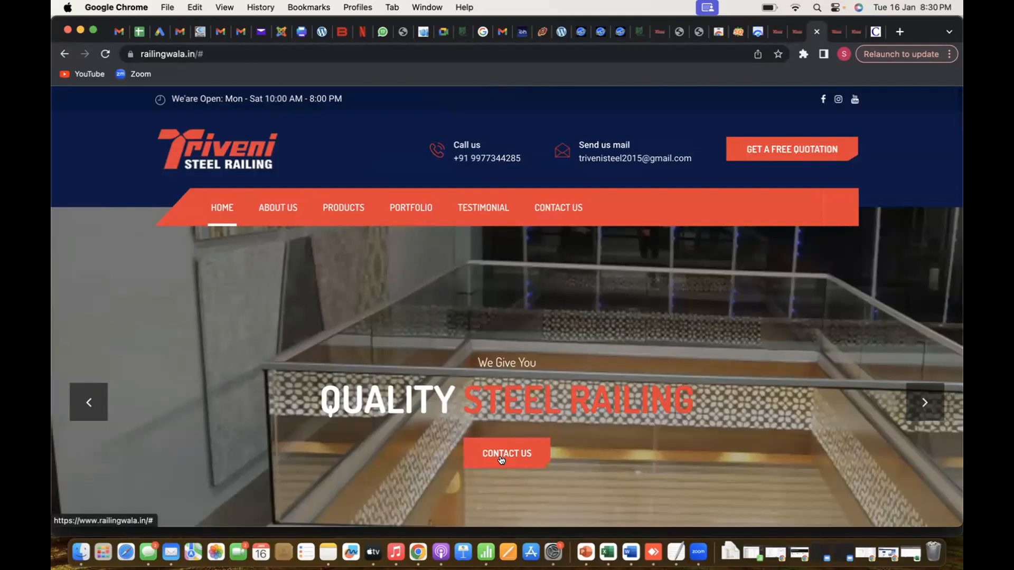
scroll(503, 460, "down", 4)
scroll(503, 459, "up", 3)
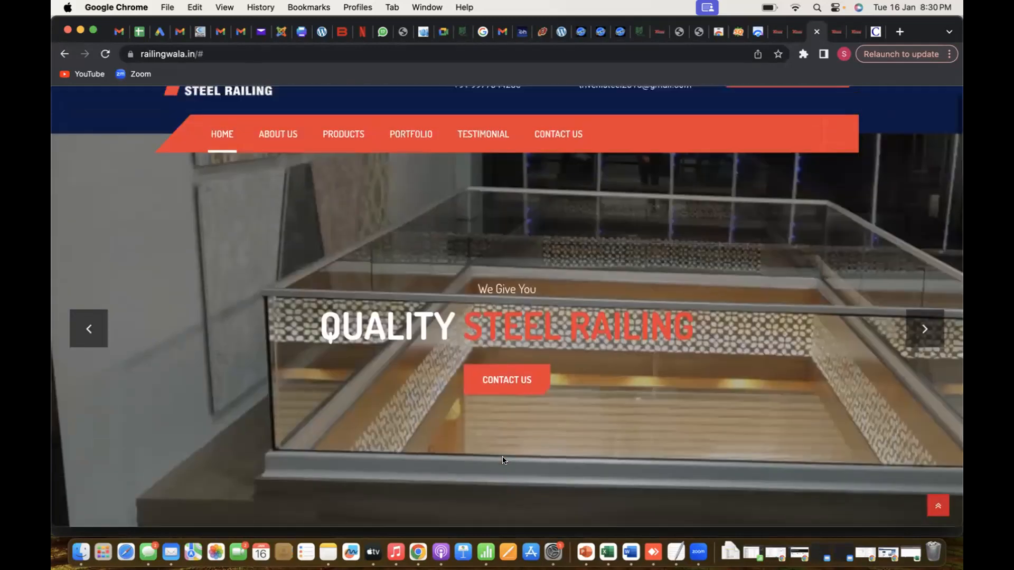
scroll(502, 459, "down", 10)
scroll(502, 460, "up", 12)
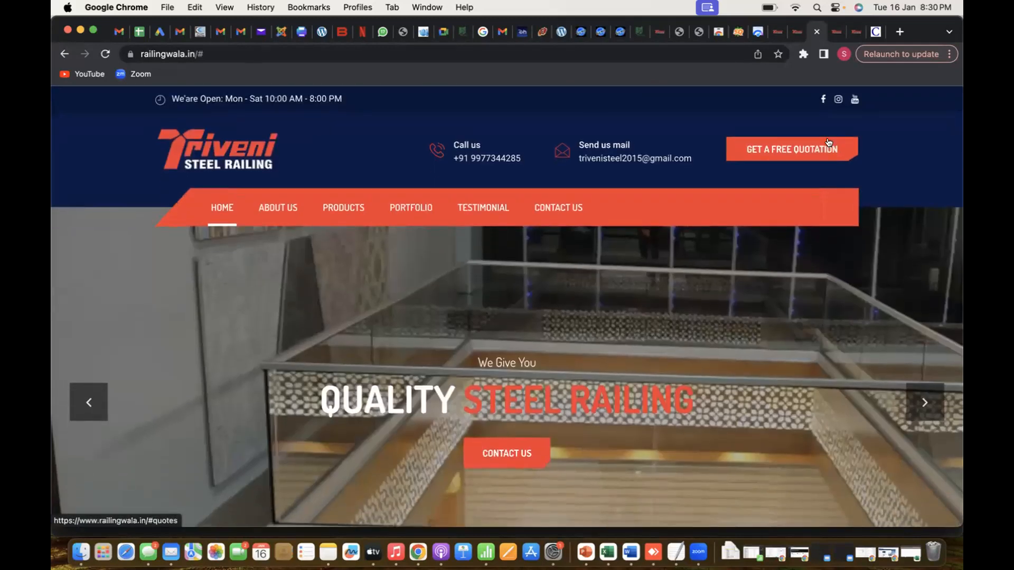
Test the header's Get a Free Quotation button and review the home page's quote form, banner and company sections for calls to action
left_click(828, 142)
scroll(807, 176, "down", 2)
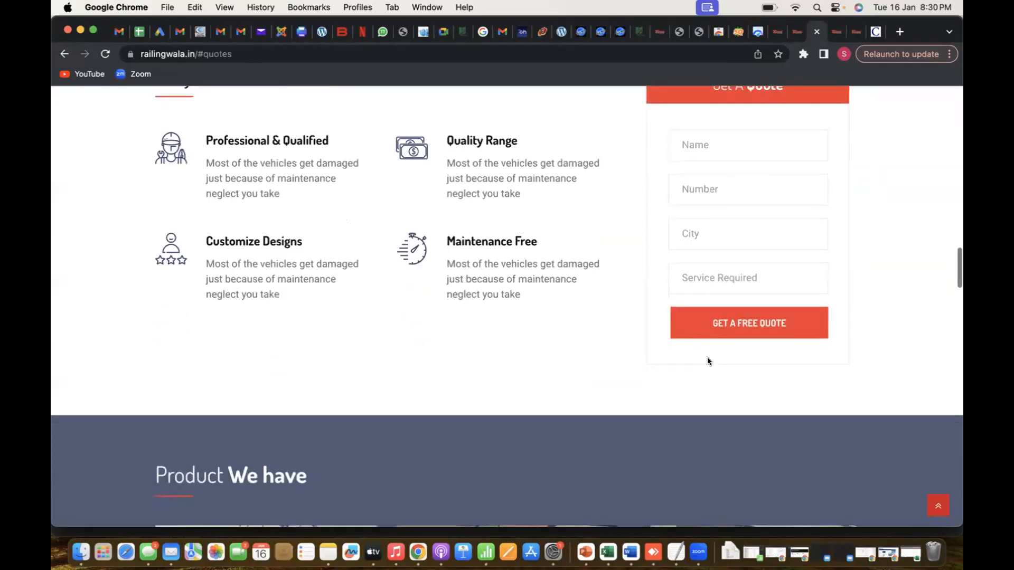
scroll(707, 357, "up", 7)
scroll(707, 360, "up", 10)
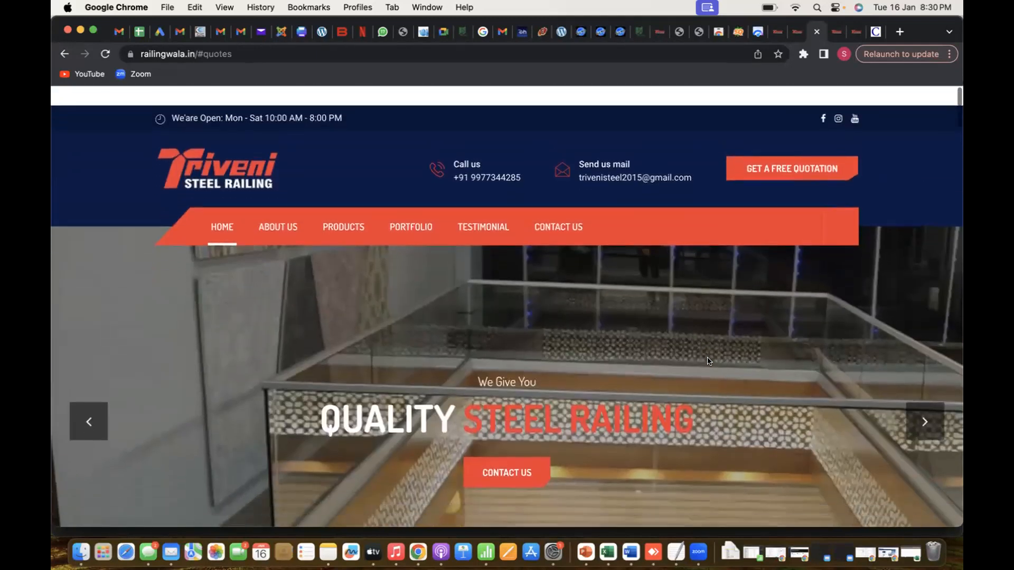
scroll(708, 361, "down", 4)
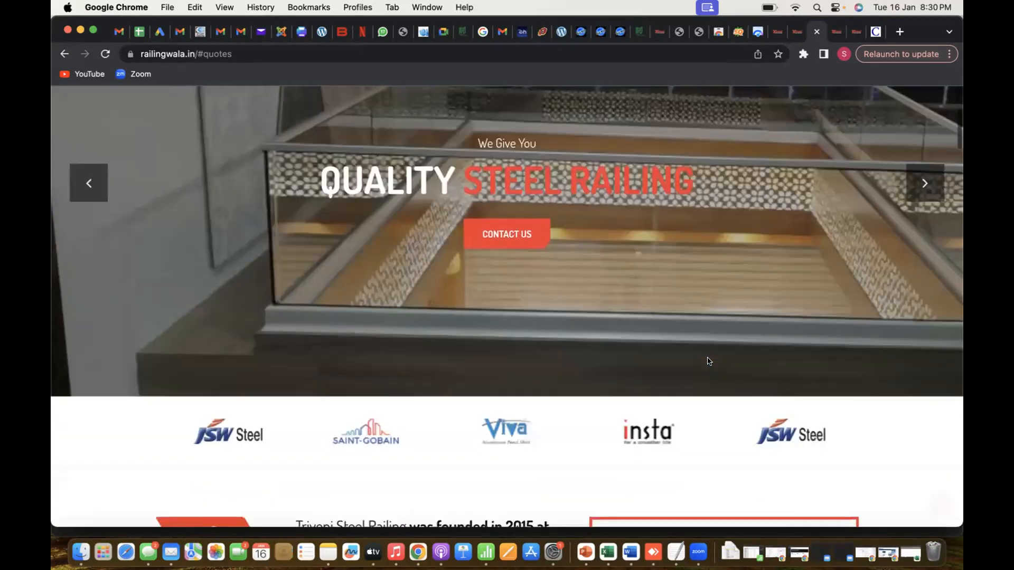
scroll(708, 361, "up", 1)
scroll(708, 362, "down", 5)
scroll(707, 357, "down", 12)
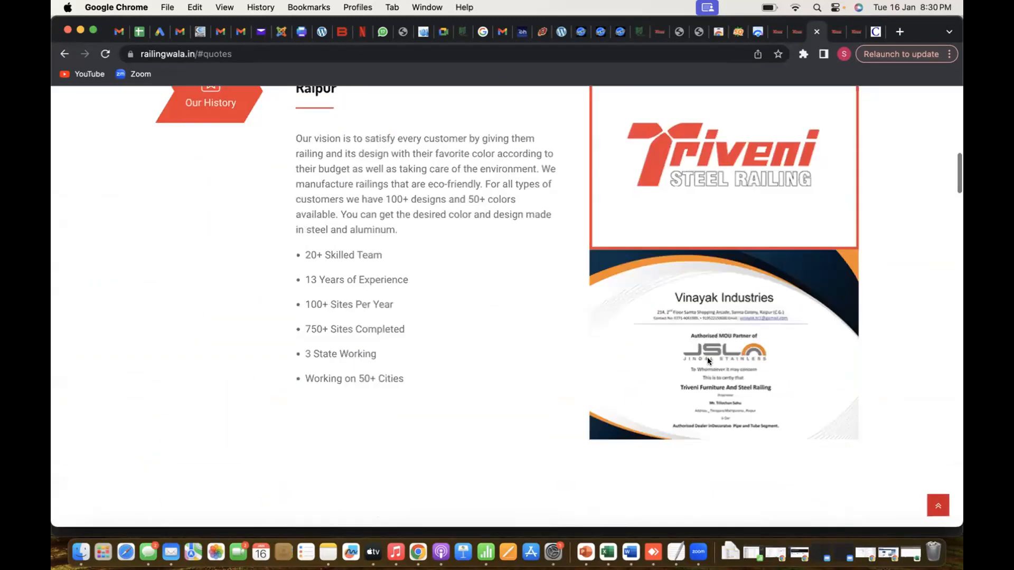
Switch to Excel and record "yes" for Call To Action (CTA) under Page1, with "ok" as the suggestion
key("super+Tab")
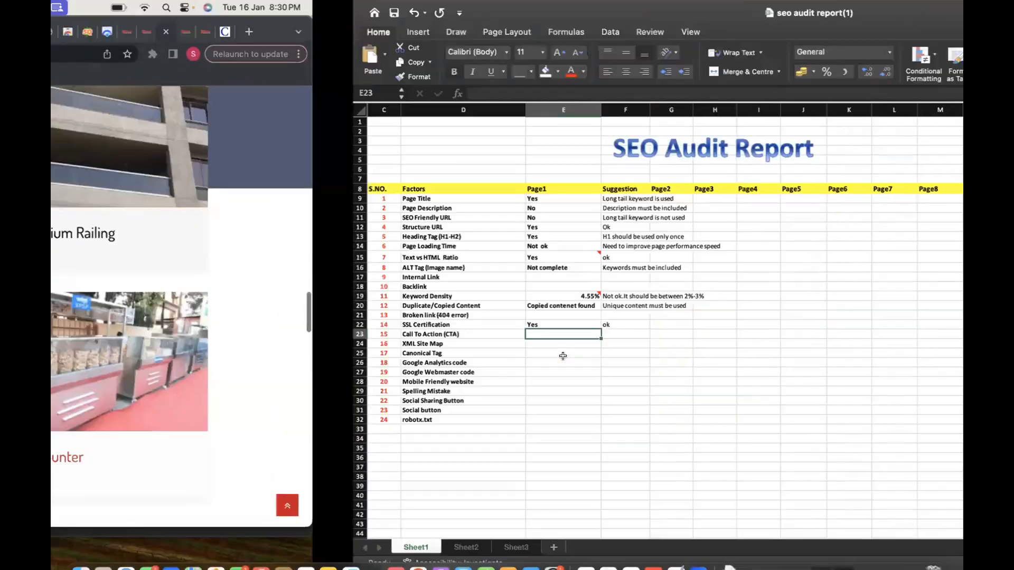
type("yEs")
key("Caps_Lock")
key("Tab")
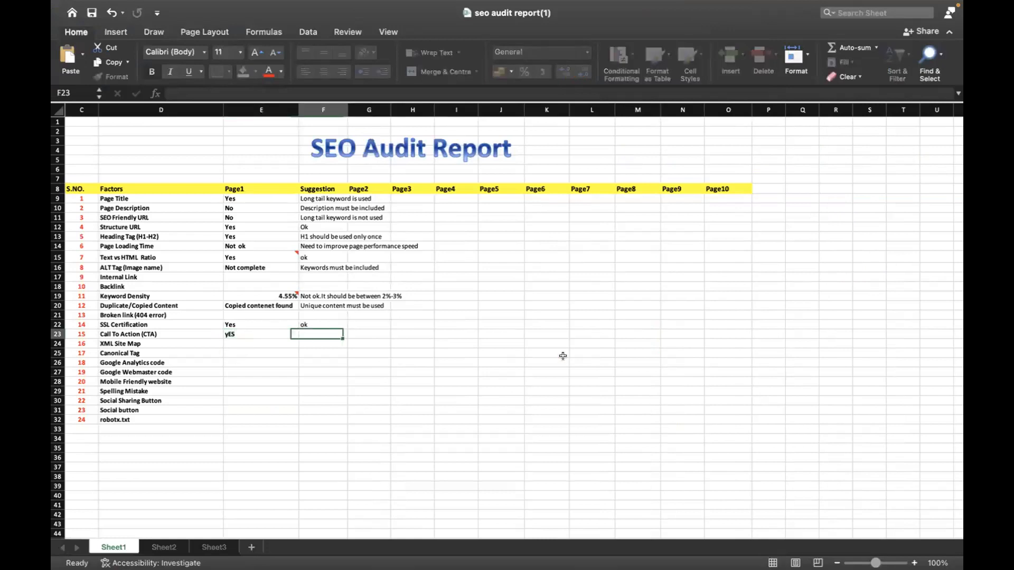
key("Left")
key("Left")
key("Right")
type("yes")
key("Tab")
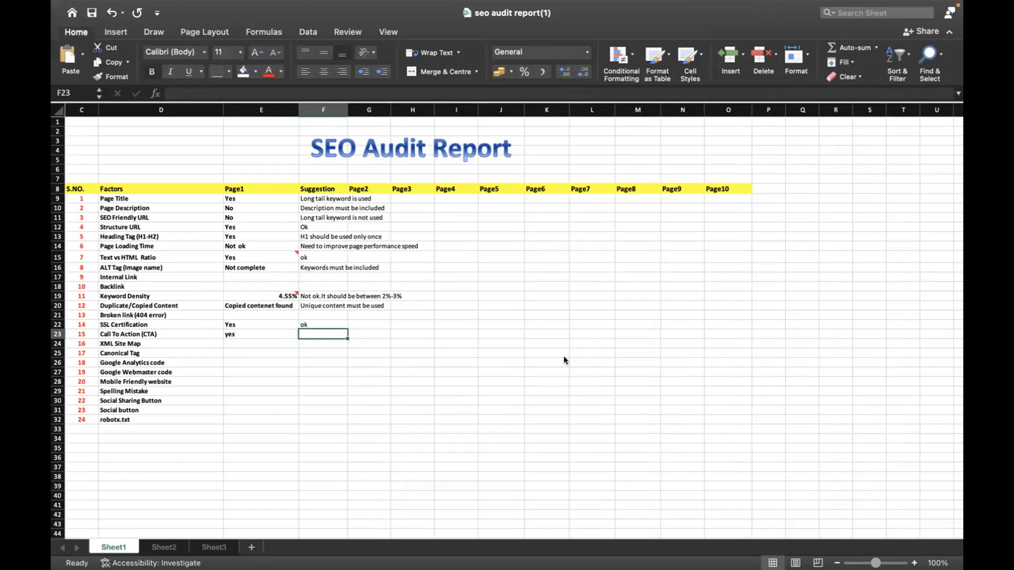
type("ok")
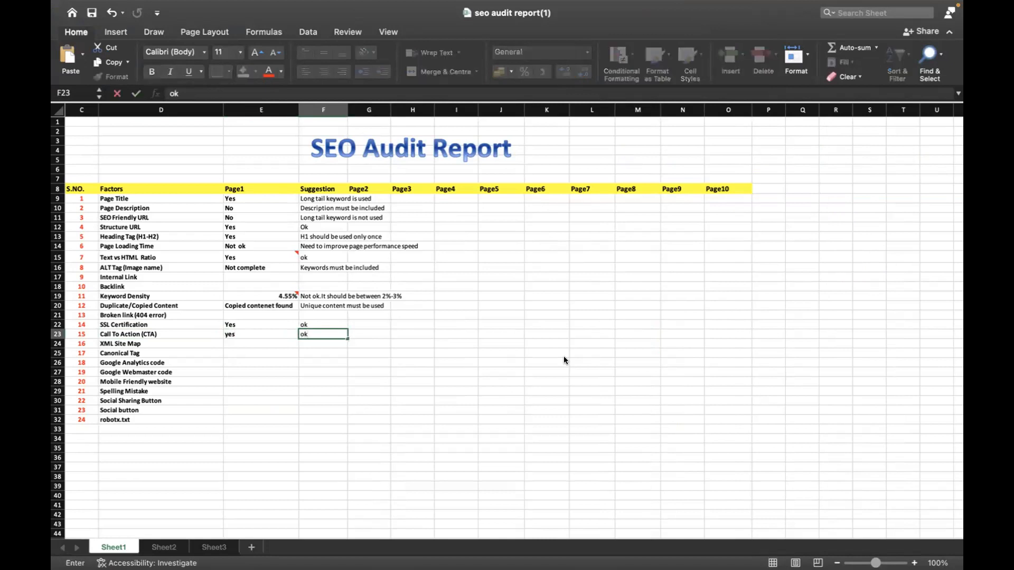
key("Return")
key("Down")
Switch to Chrome and open the page source of the railingwala.in home page
key("super+Tab")
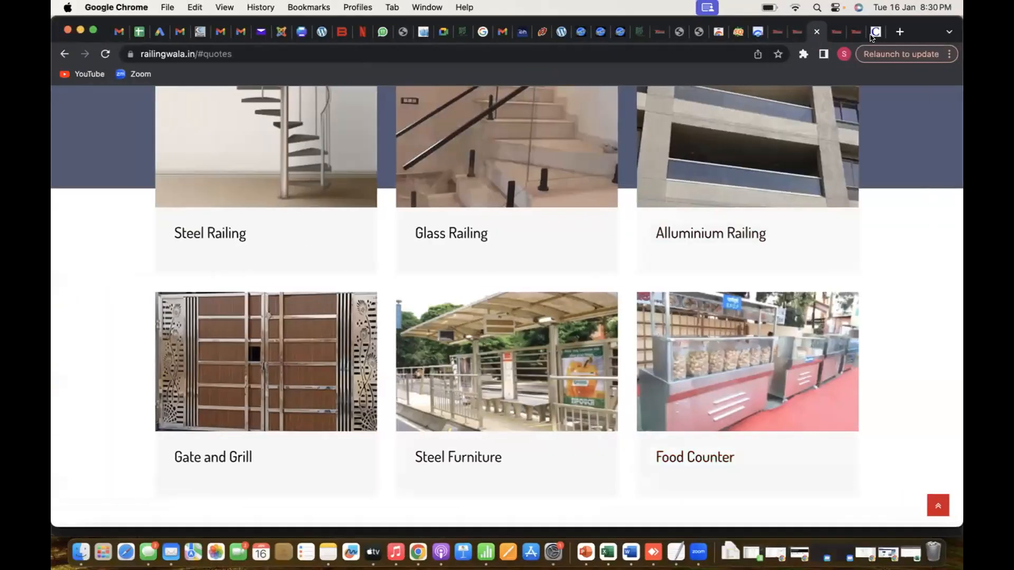
left_click(856, 32)
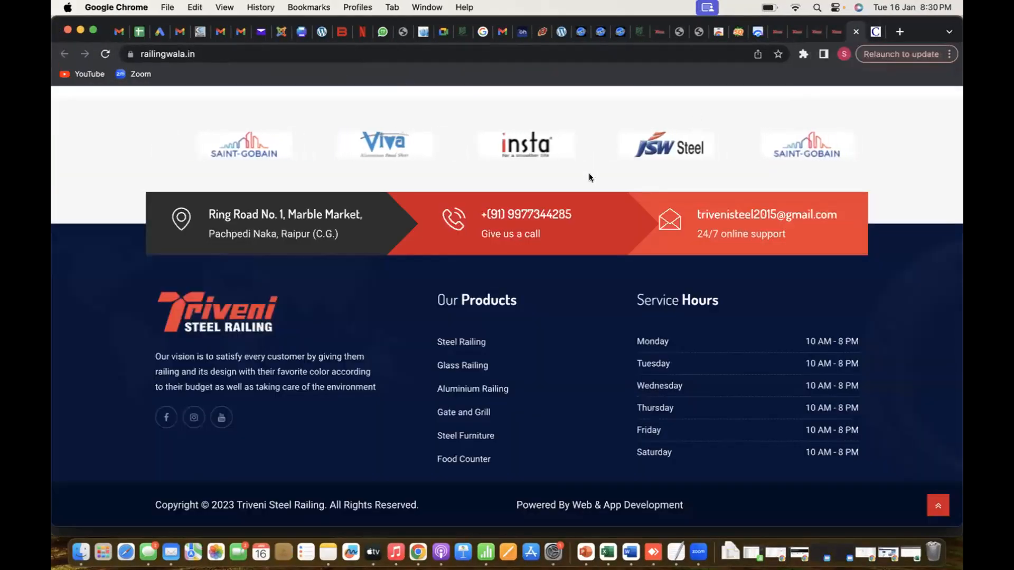
scroll(502, 187, "up", 2)
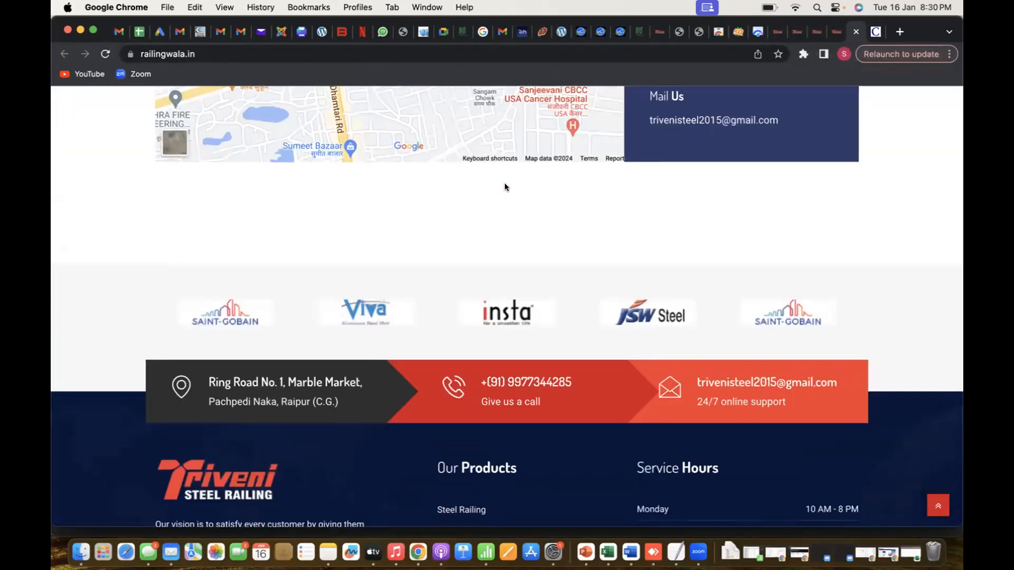
right_click(459, 196)
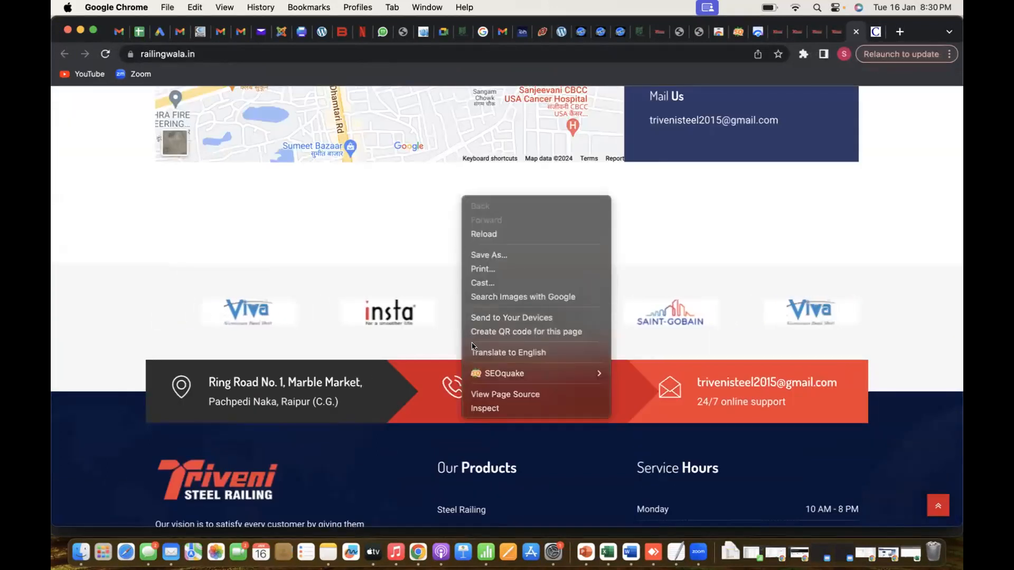
left_click(491, 395)
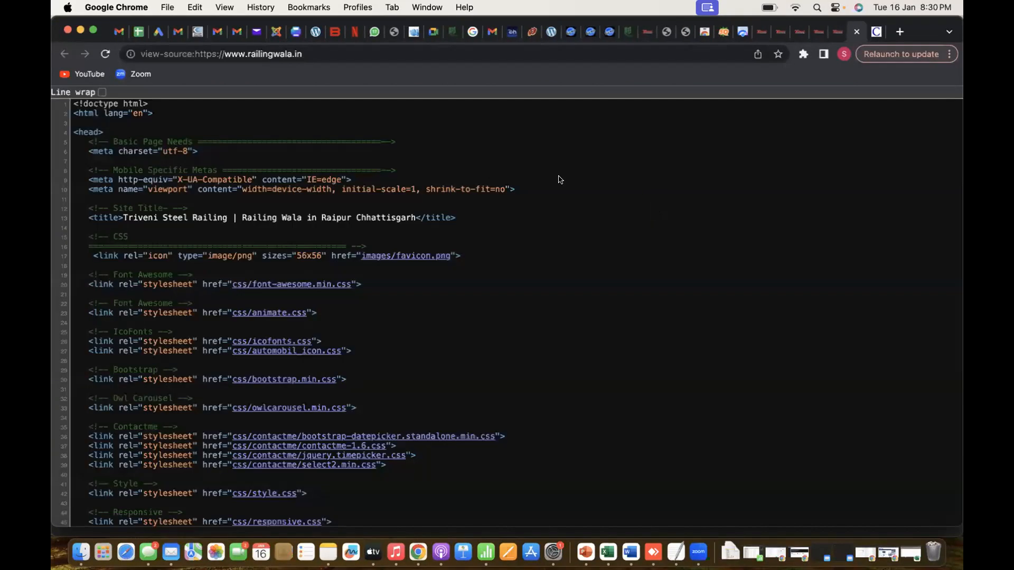
Search the home page's source code for "canonical"
key("super+f")
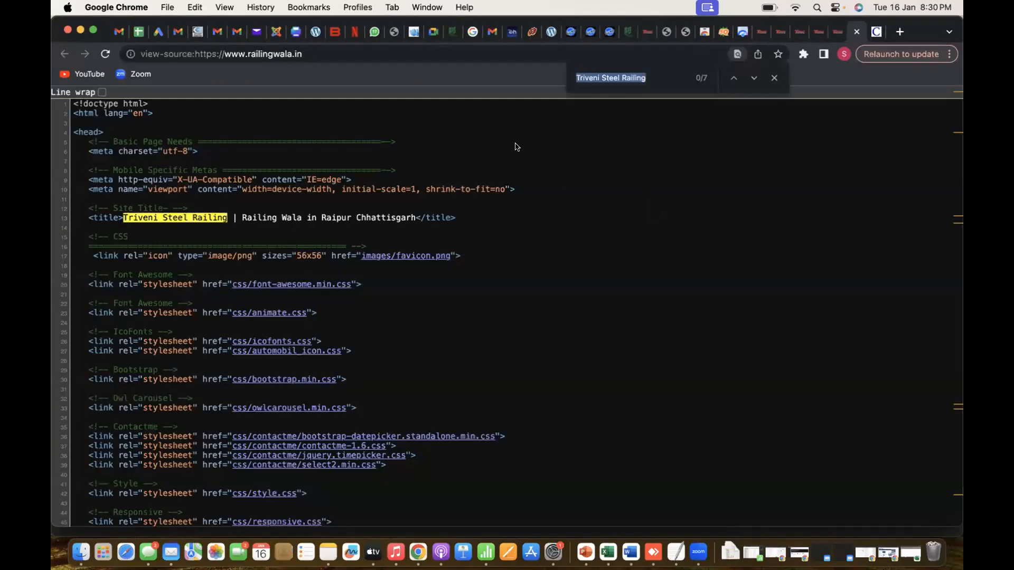
key("BackSpace")
type("canonical")
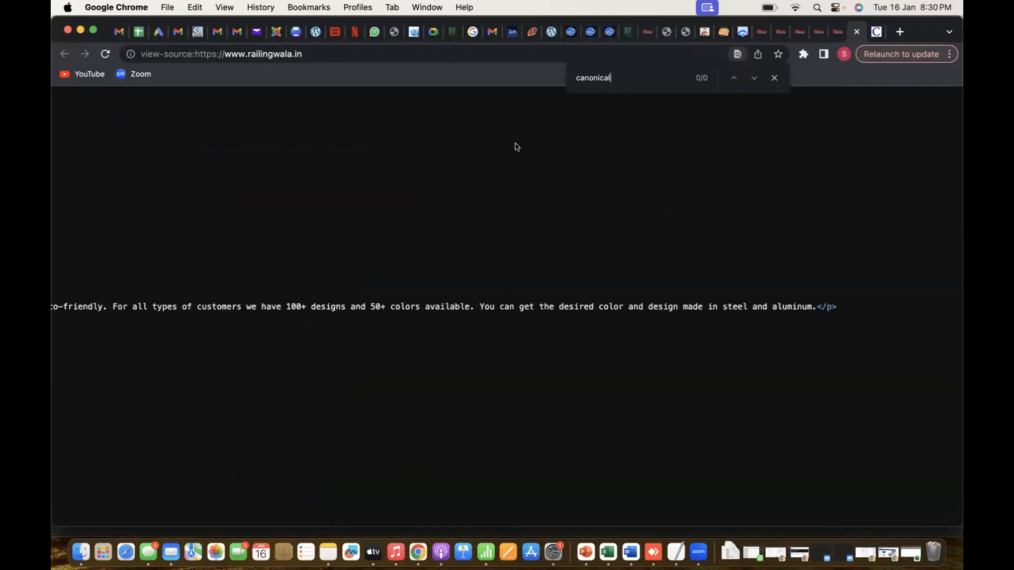
Examine the source code's head section and link elements for a canonical tag
scroll(517, 147, "left", 15)
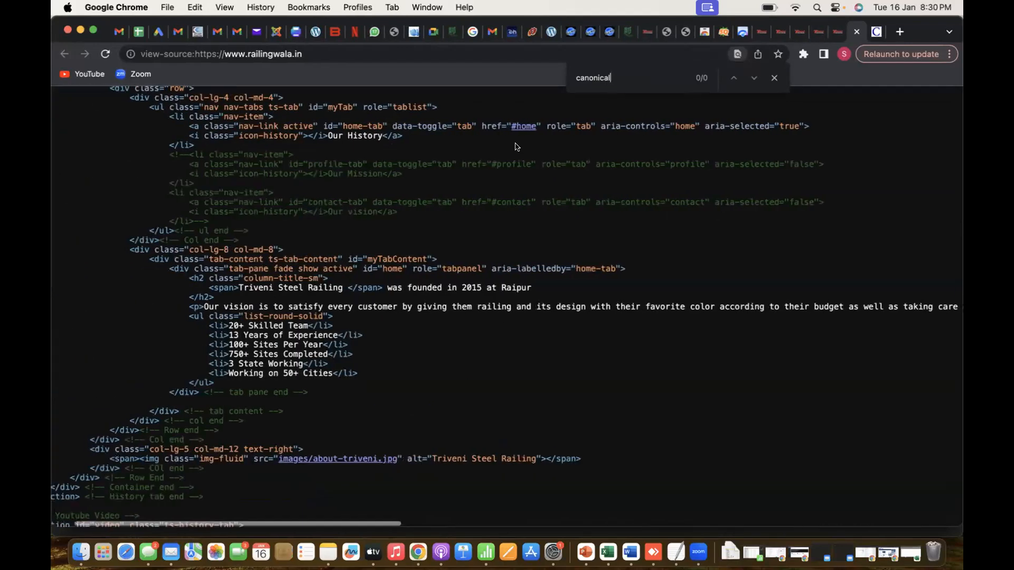
scroll(516, 146, "up", 15)
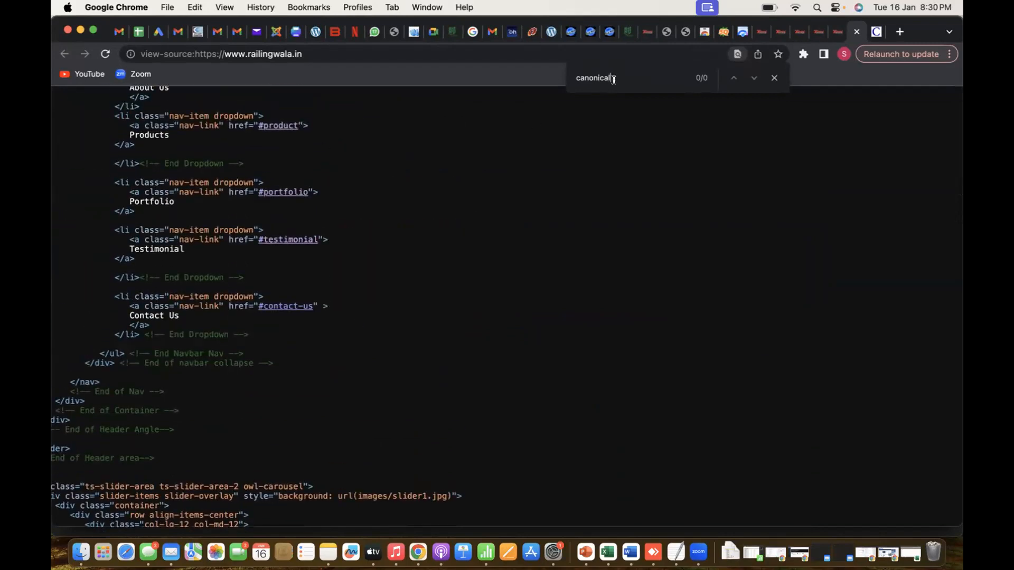
scroll(505, 242, "up", 15)
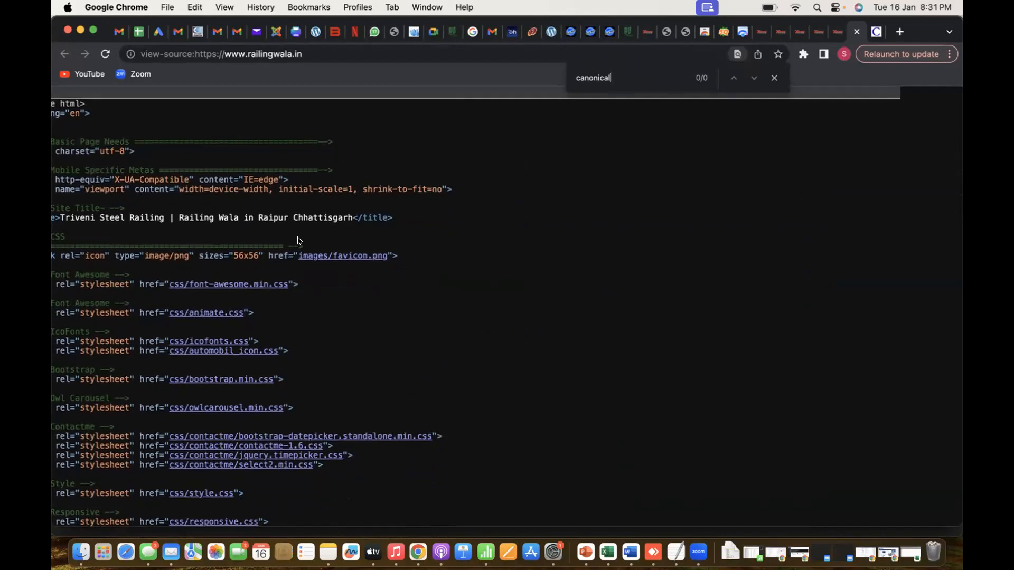
scroll(298, 241, "down", 5)
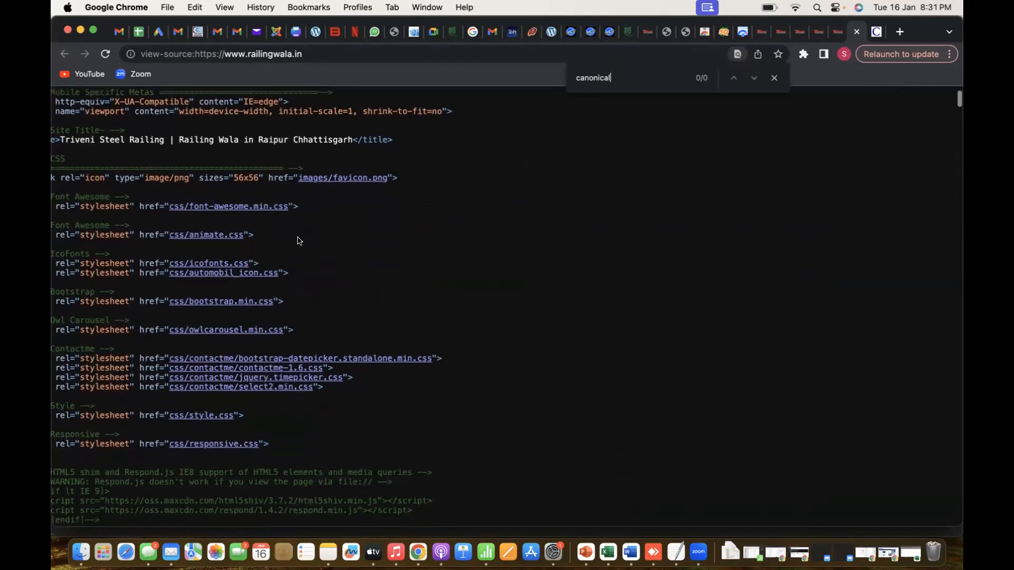
scroll(299, 241, "down", 12)
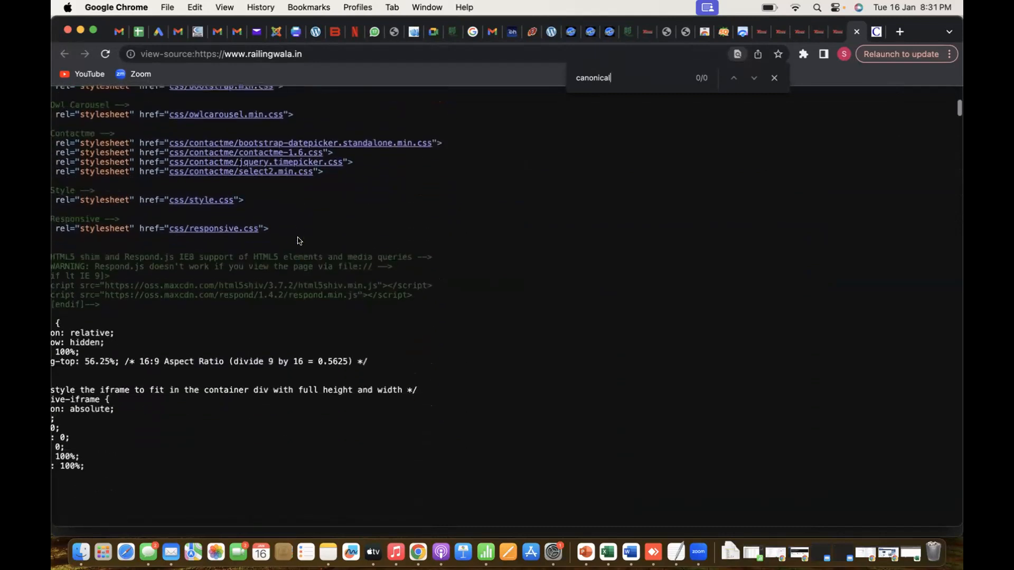
scroll(298, 241, "down", 2)
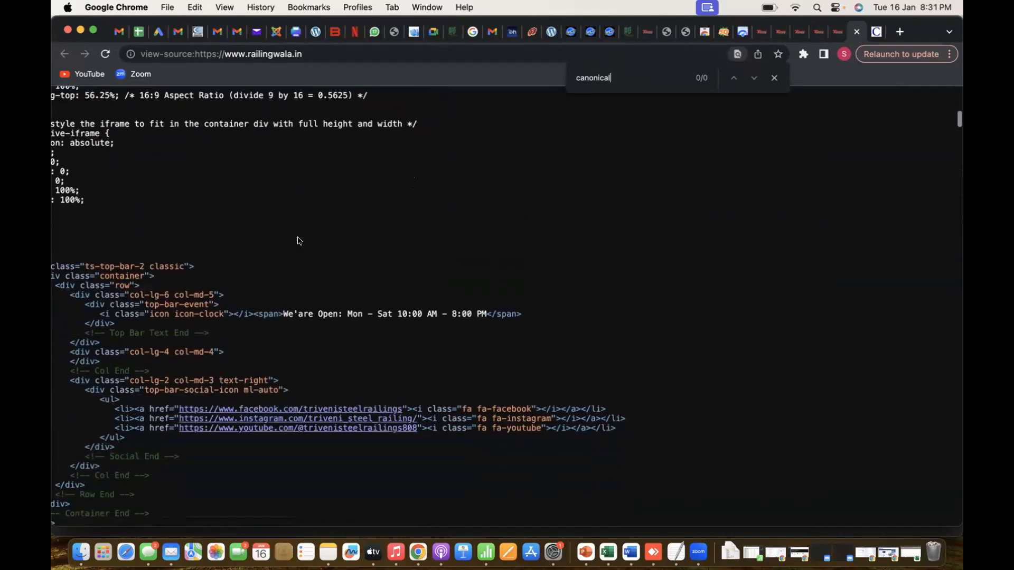
scroll(299, 241, "up", 3)
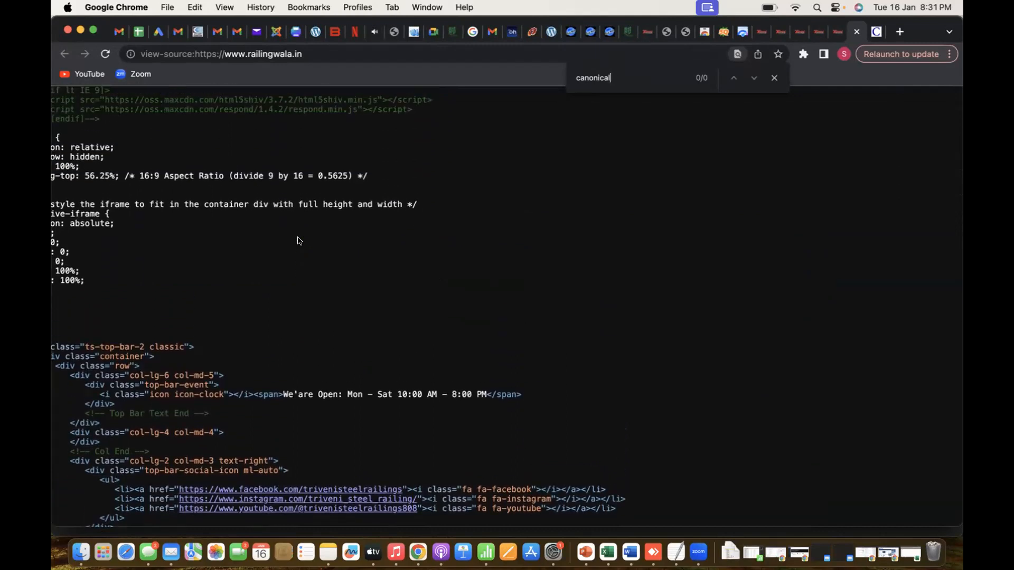
scroll(299, 240, "up", 10)
scroll(298, 241, "left", 2)
scroll(299, 241, "down", 3)
scroll(299, 240, "up", 3)
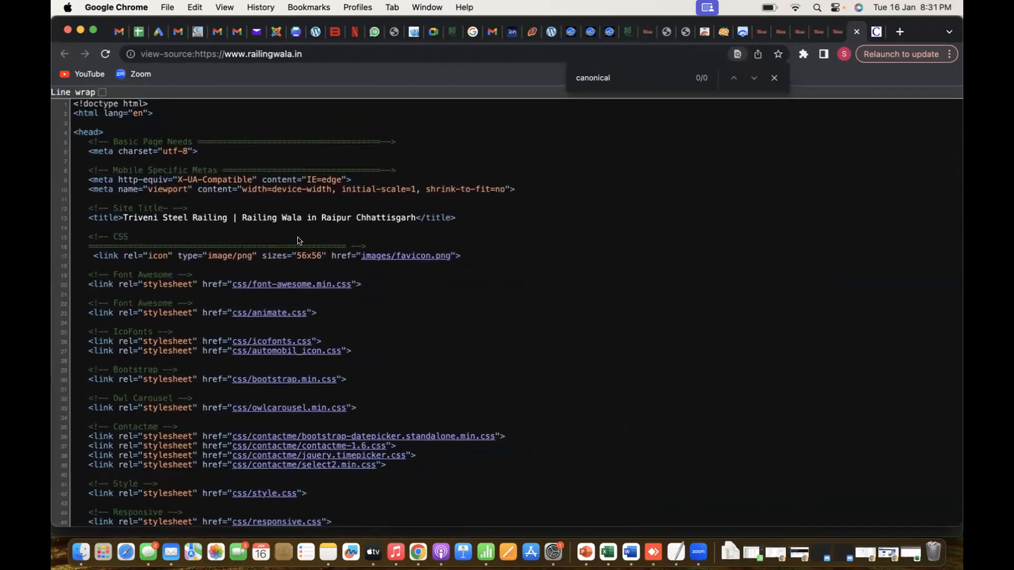
scroll(299, 241, "down", 4)
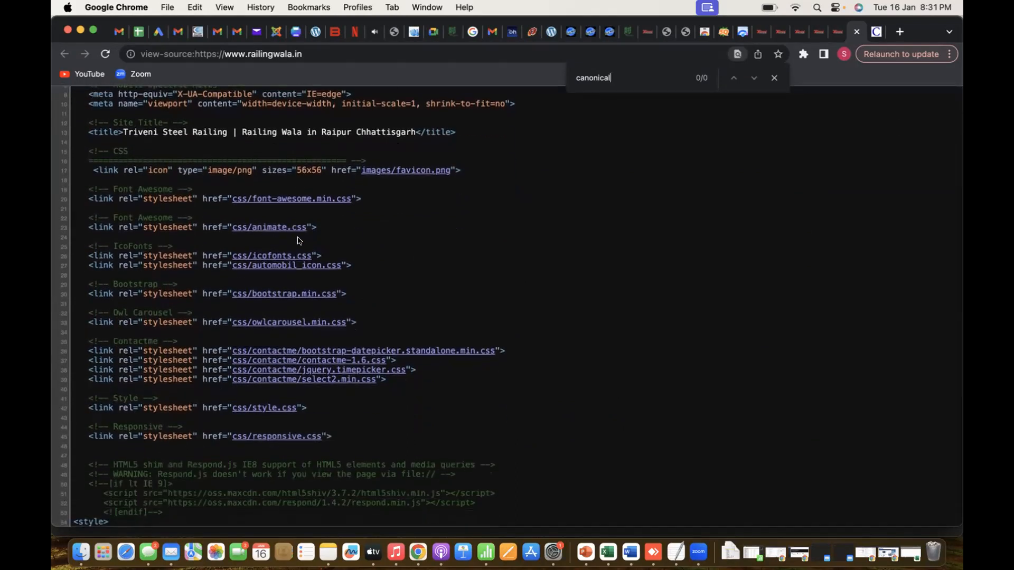
scroll(300, 241, "down", 5)
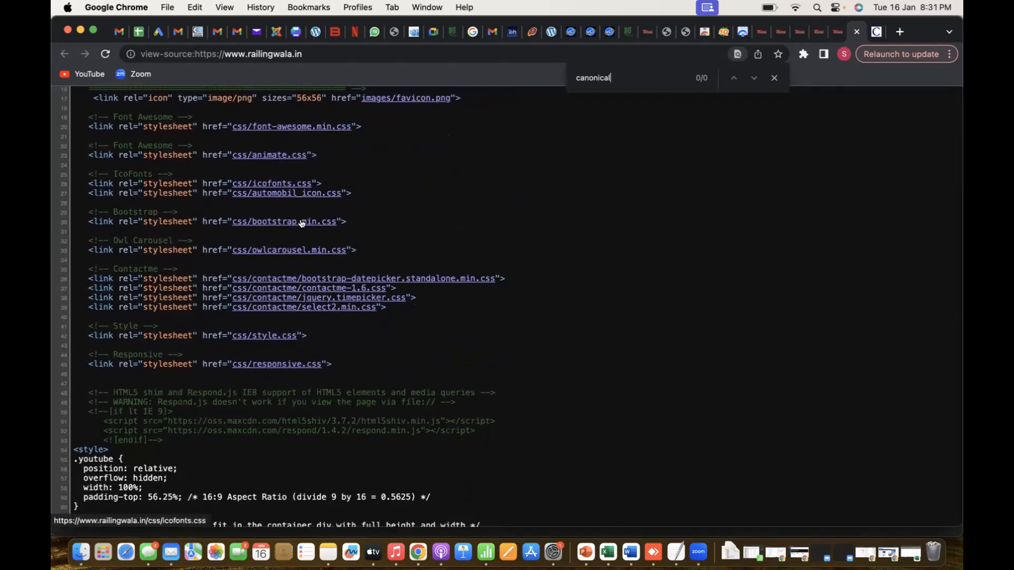
Check the Canonical Tag row in the Excel report, return to Chrome, and recheck the source down to the body, also searching for "cononical"
key("super+Tab")
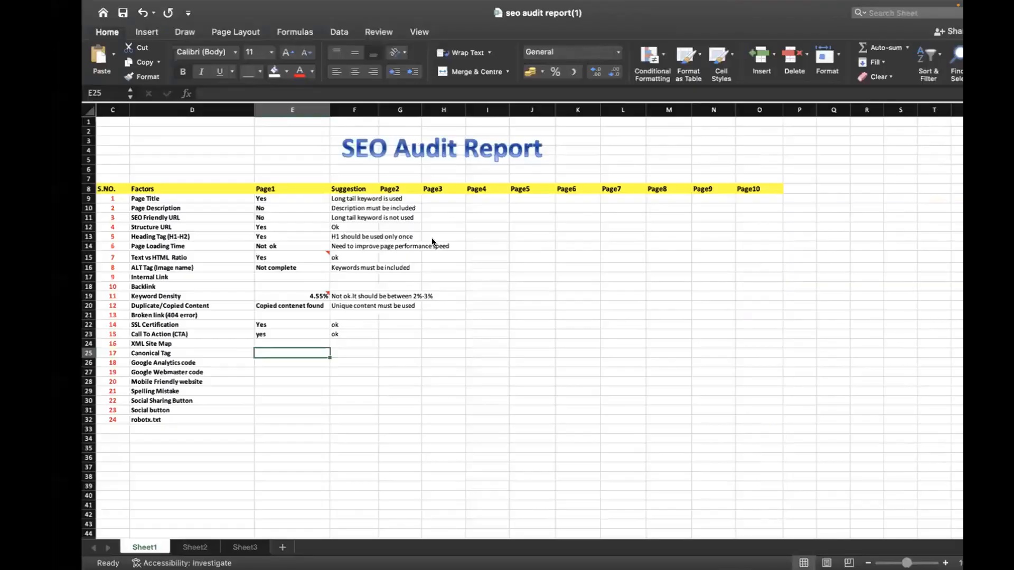
key("super+Tab")
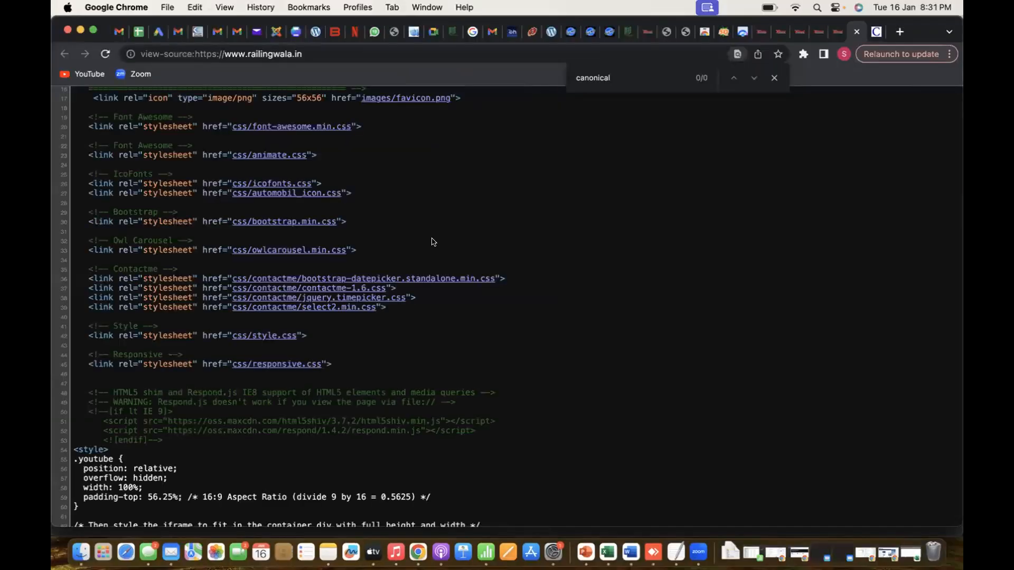
scroll(383, 378, "down", 3)
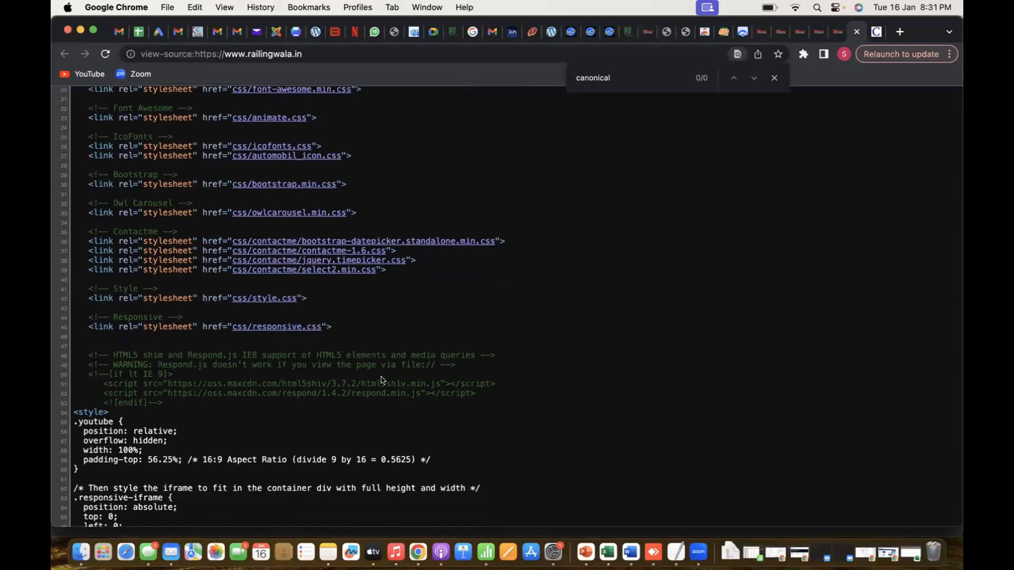
scroll(383, 380, "down", 2)
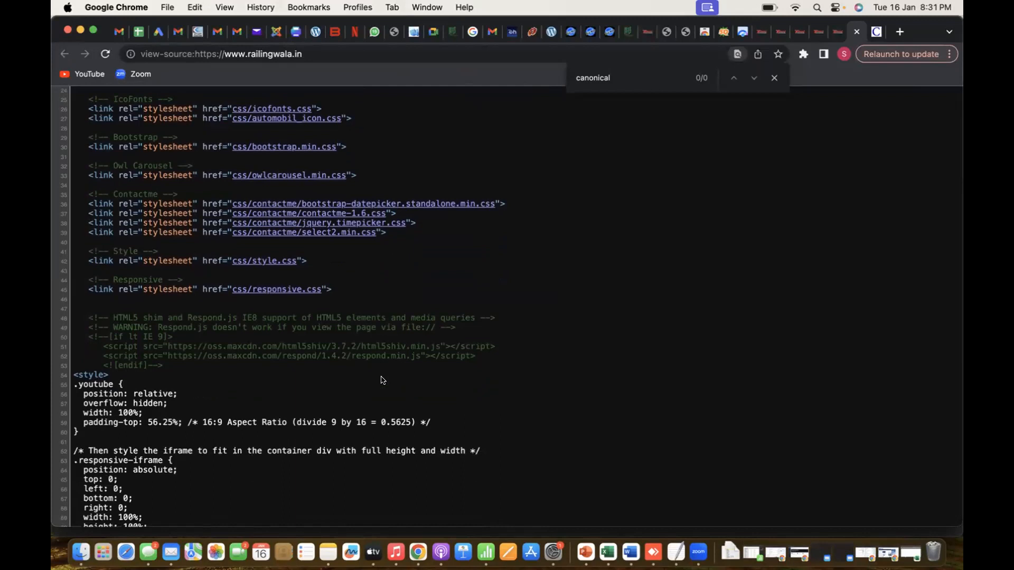
scroll(383, 380, "down", 4)
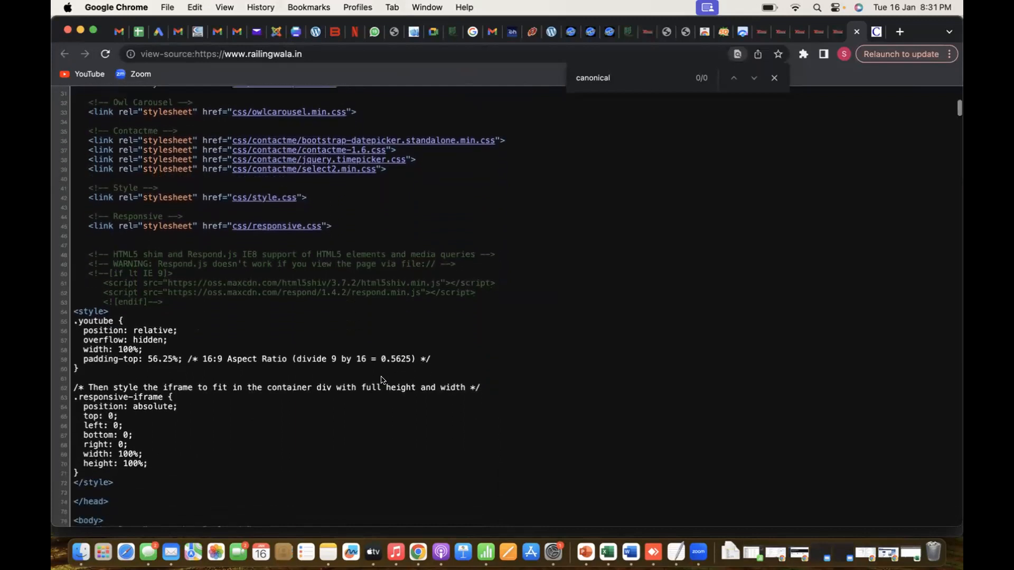
scroll(383, 376, "down", 5)
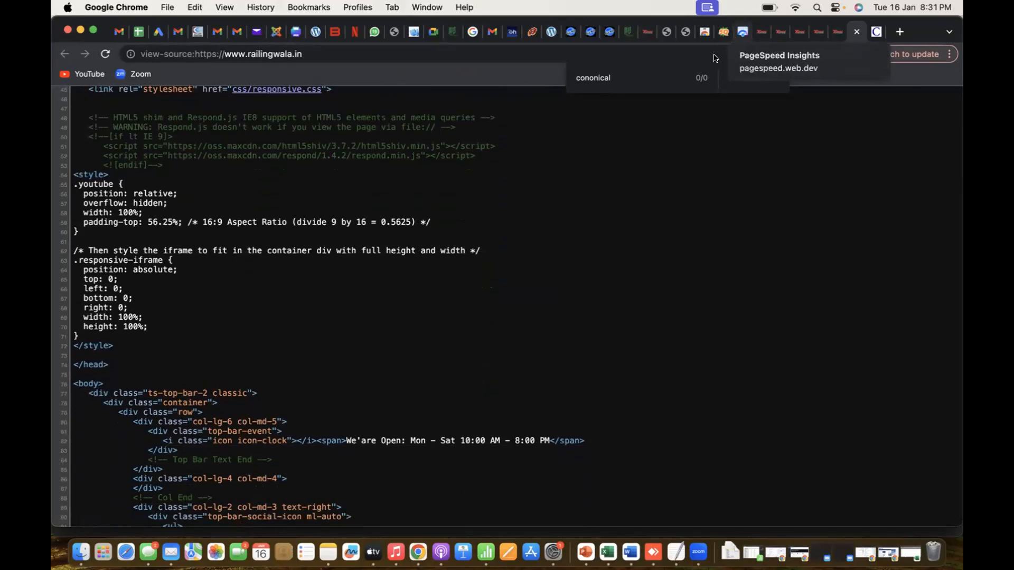
Switch to Excel and record "No" for Canonical Tag under Page1, with "It should be included" as the suggestion
key("super+Tab")
type("No")
key("Tab")
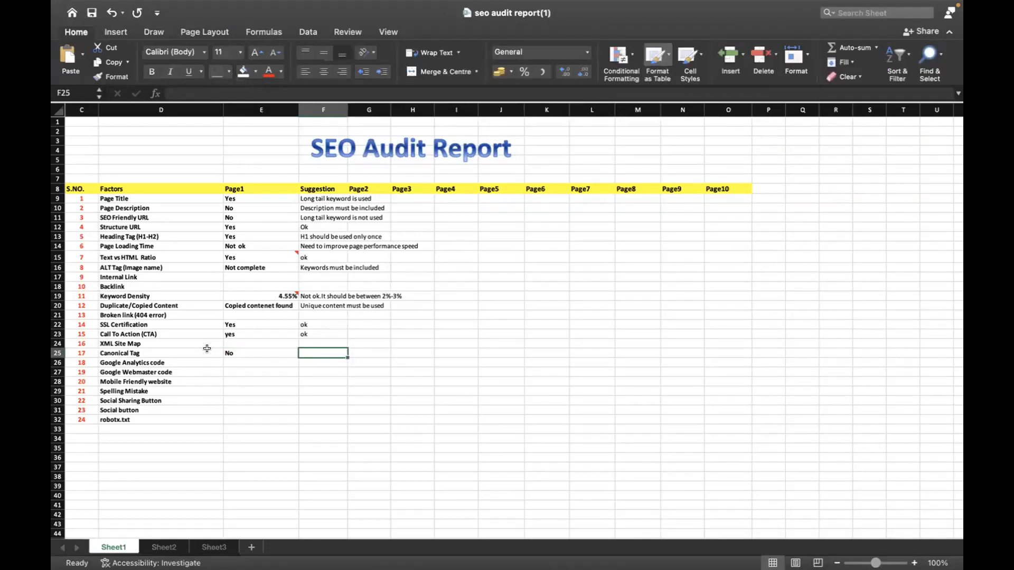
type("It")
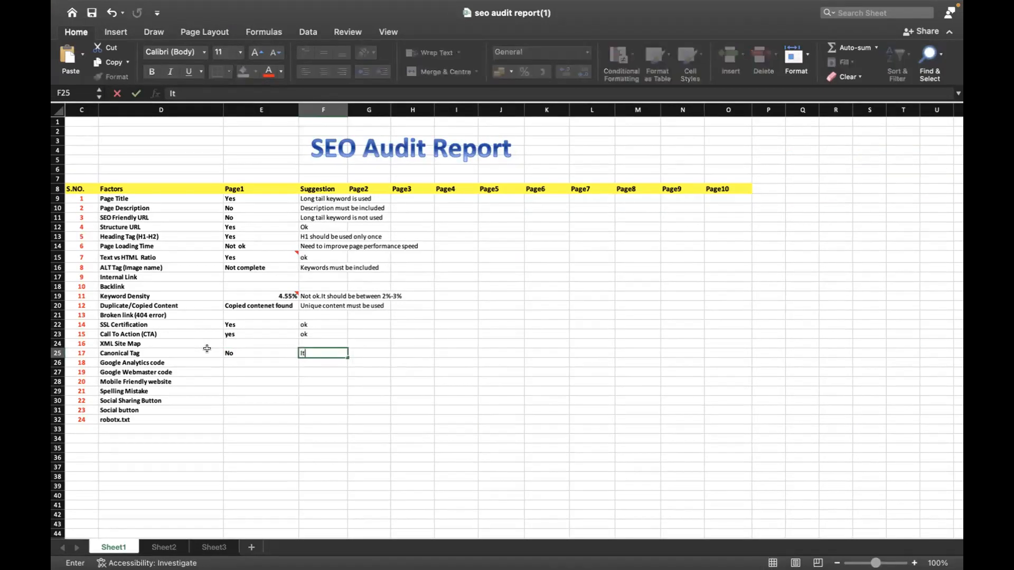
type(" should be included")
Switch to Chrome and check the Canonical entry in SEOquake's diagnosis of the railingwala.in page
key("super+Tab")
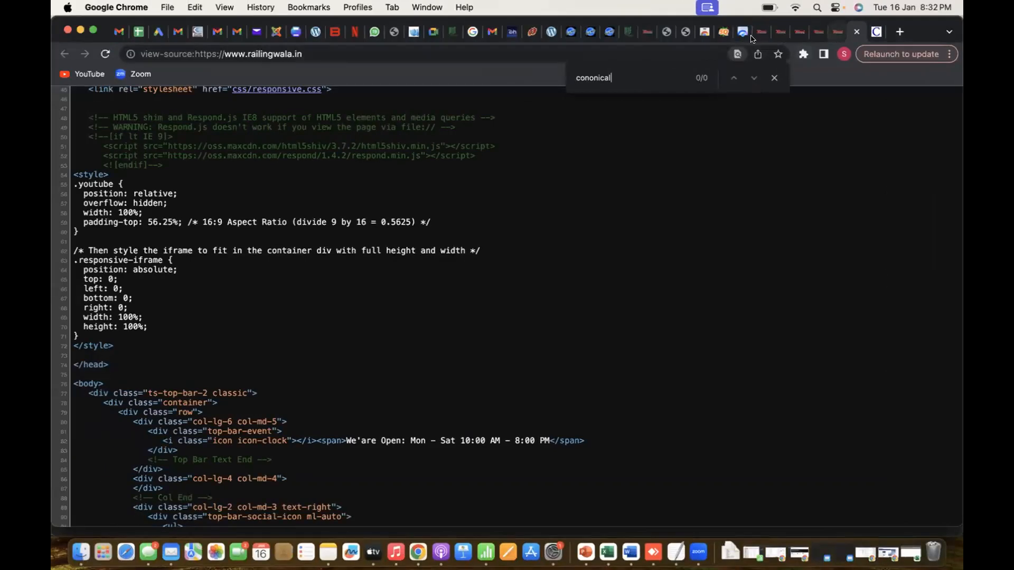
left_click(723, 33)
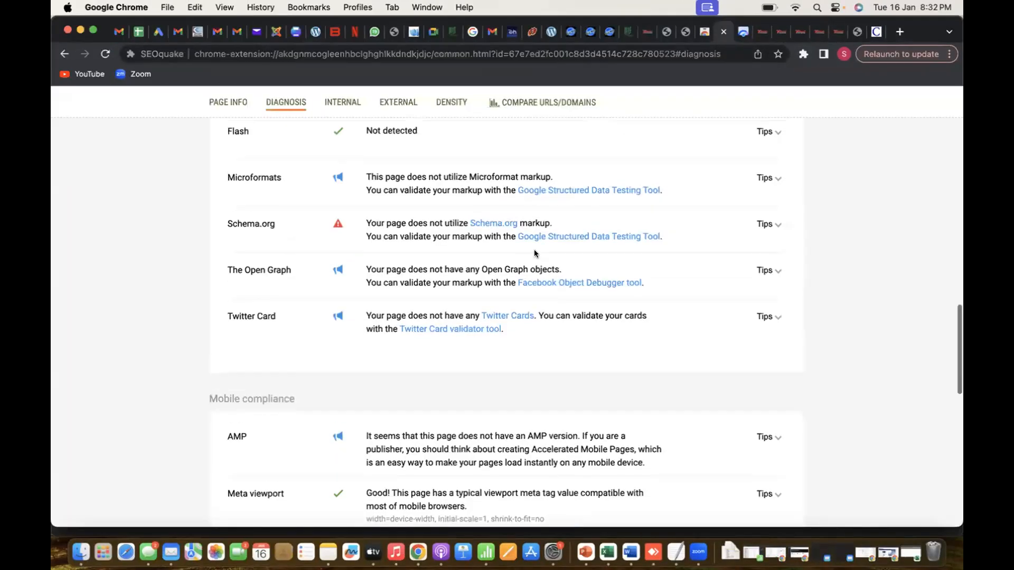
scroll(534, 253, "up", 15)
scroll(534, 254, "up", 10)
scroll(528, 326, "down", 3)
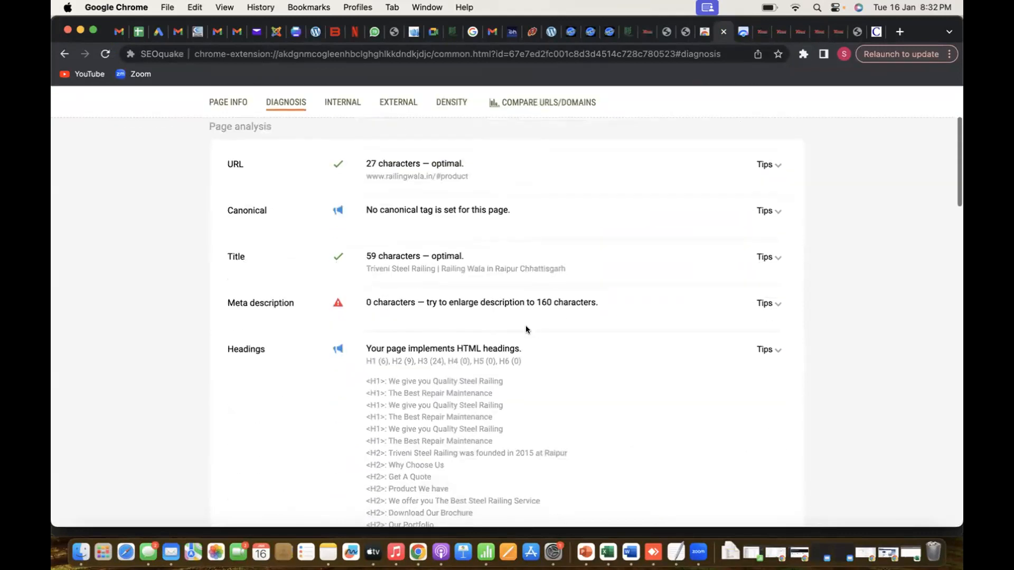
Return to Excel, commit the Canonical Tag suggestion, and select the Page1 cell for Mobile Friendly website
key("super+Tab")
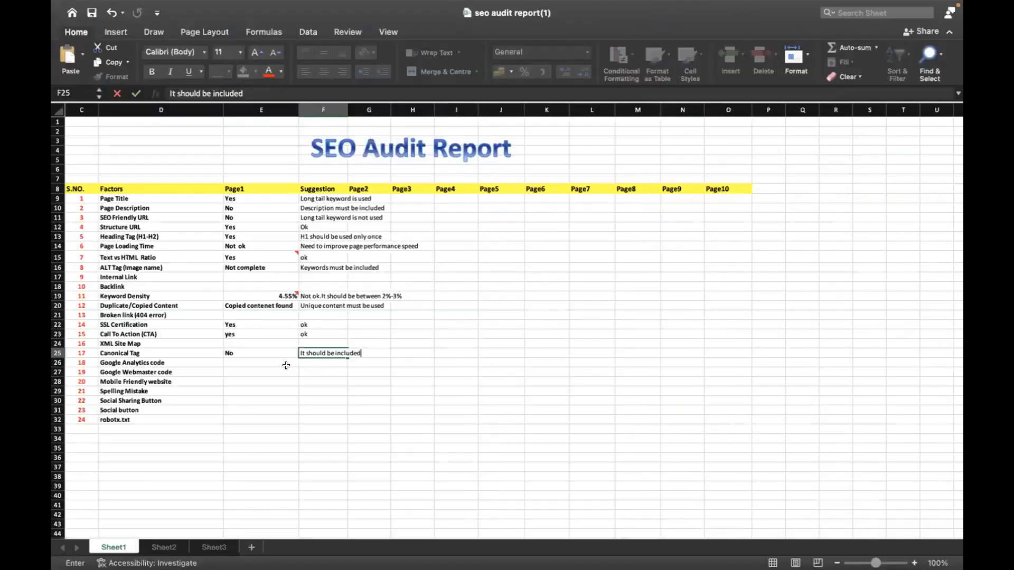
left_click(266, 353)
key("Return")
key("Down")
key("Down")
Switch to Chrome, review the mobile compliance checks in SEOquake's diagnosis, and bring up the railingwala.in home page
key("super+Tab")
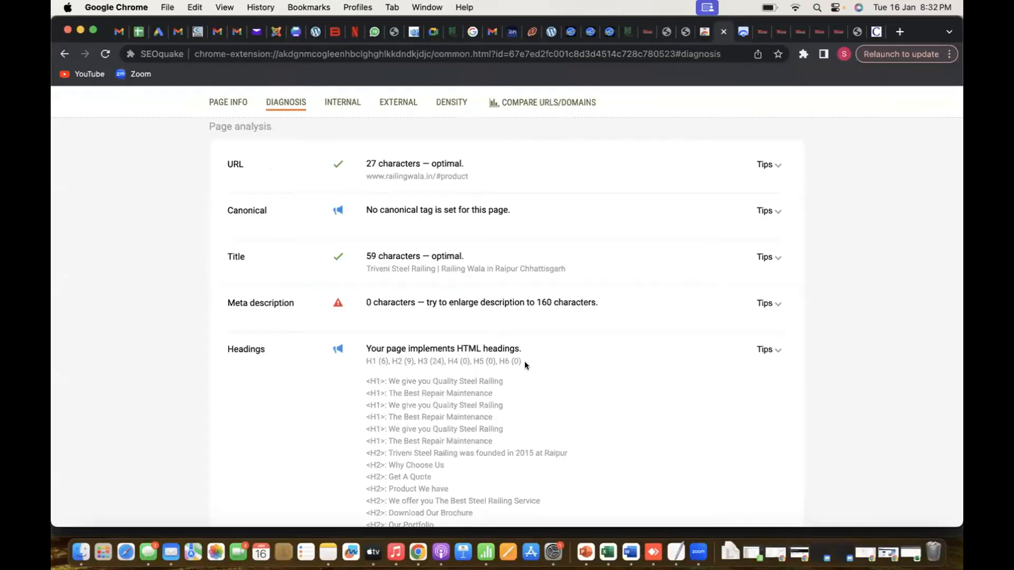
scroll(526, 362, "down", 15)
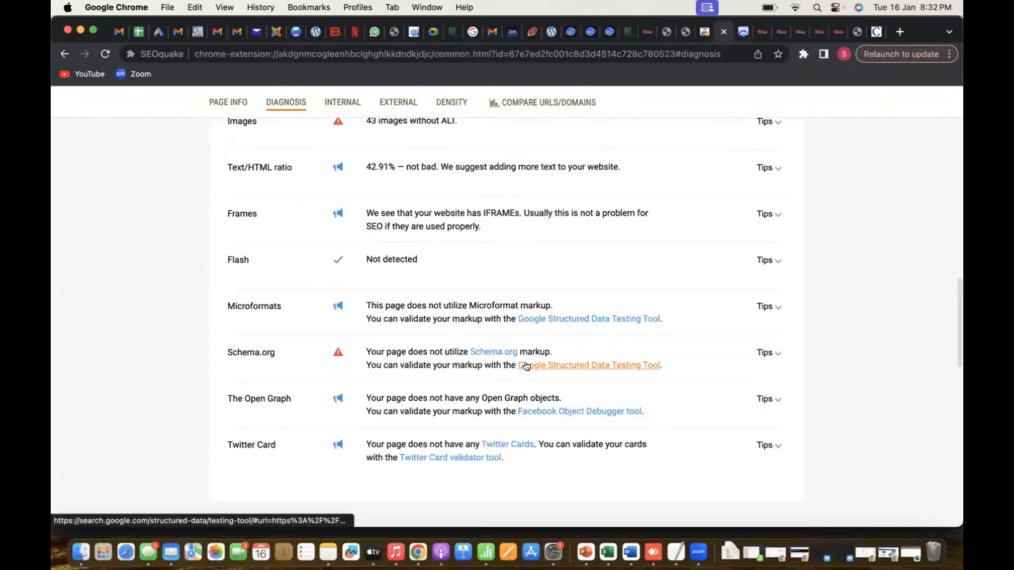
scroll(510, 294, "up", 5)
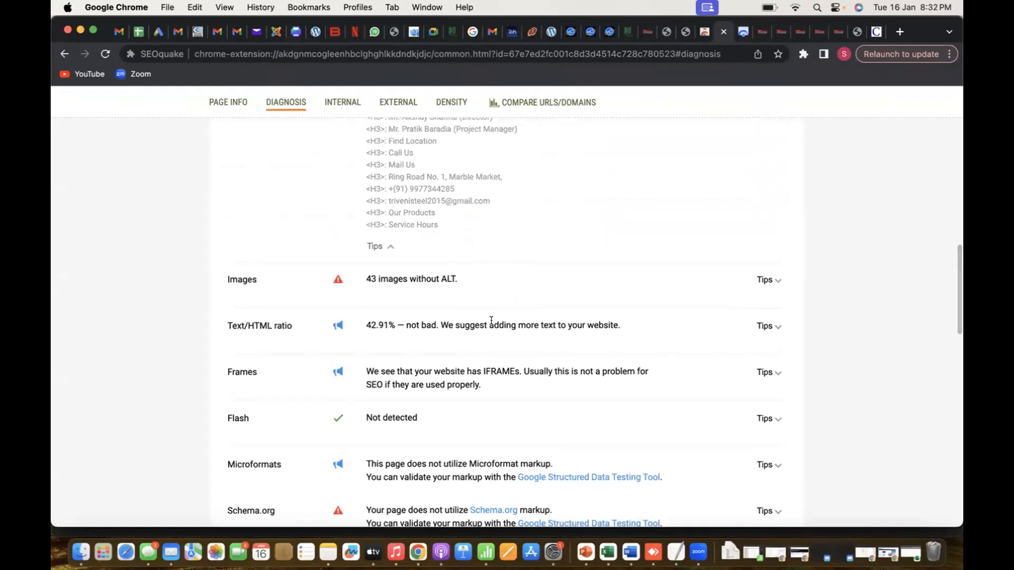
scroll(491, 323, "up", 15)
scroll(490, 322, "up", 5)
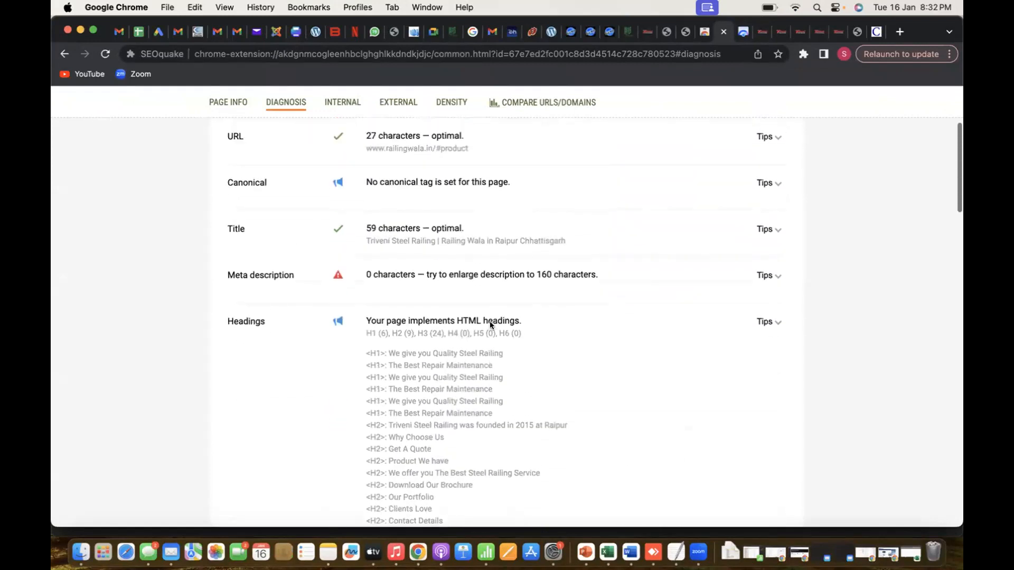
scroll(489, 322, "down", 20)
scroll(489, 326, "down", 10)
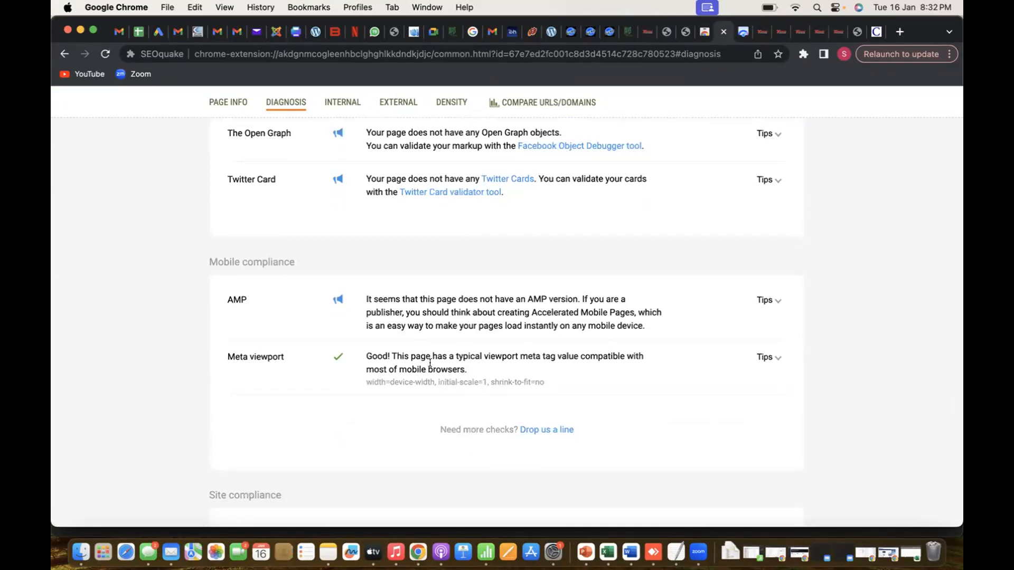
left_click(762, 32)
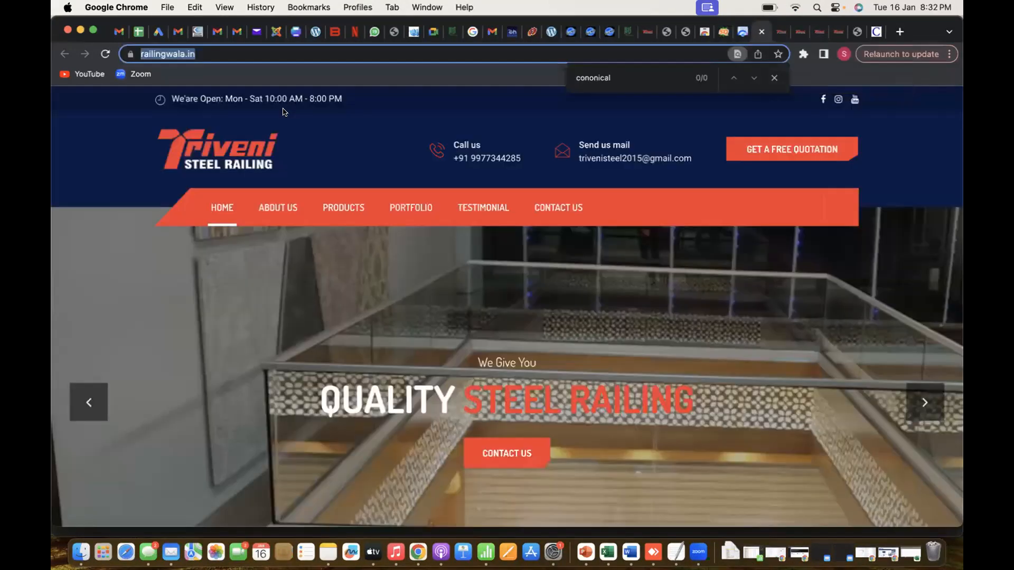
left_click(93, 30)
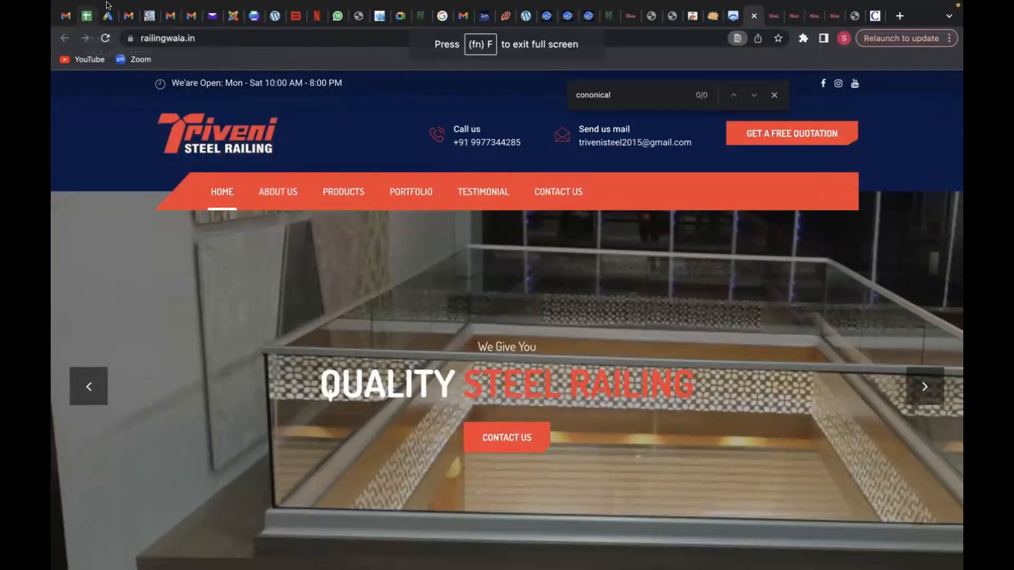
mouse_move(79, 4)
left_click(93, 24)
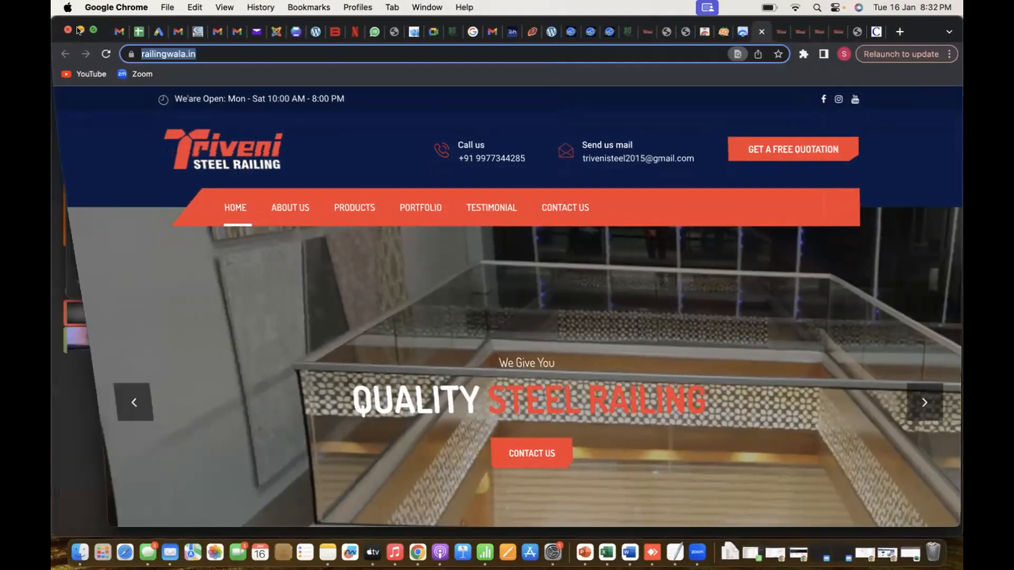
left_click(80, 30)
key("super+Tab")
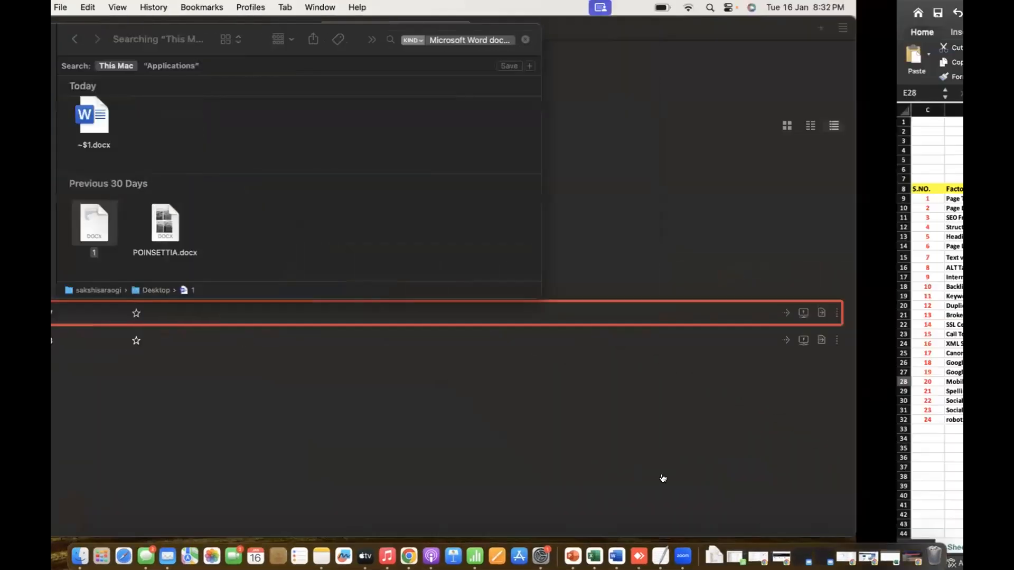
key("super+Tab")
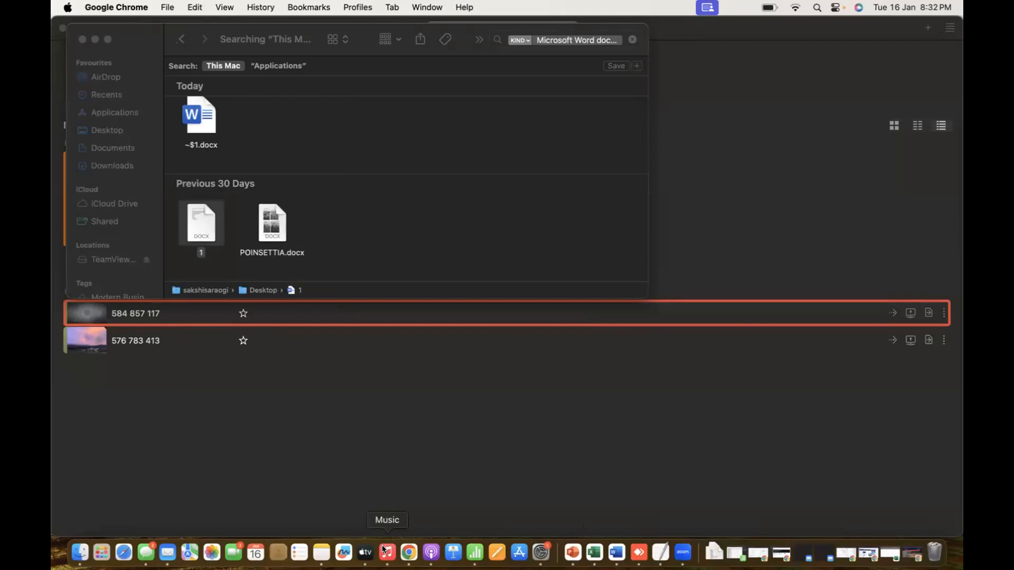
left_click(410, 552)
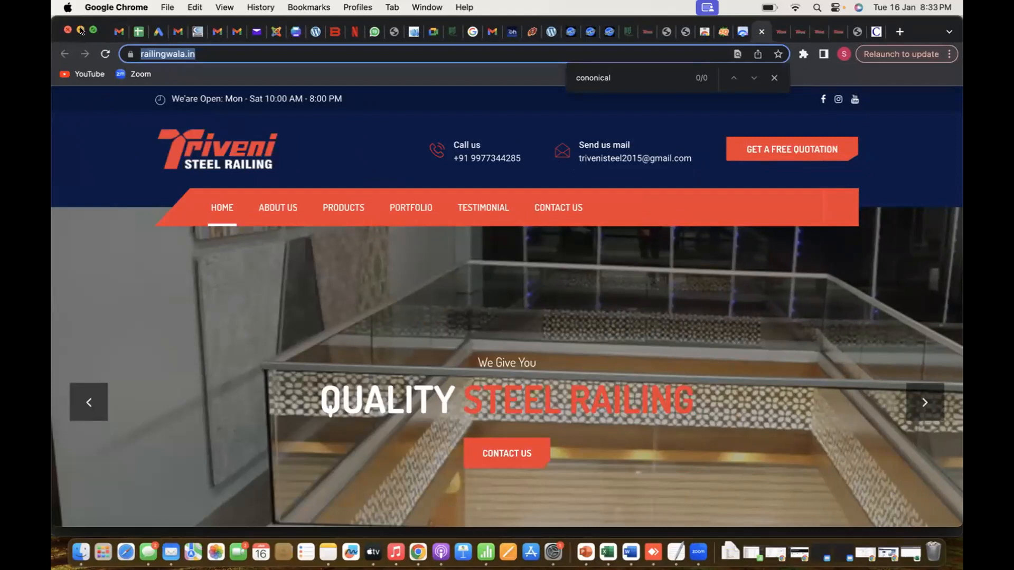
Tile the browser window showing the railingwala.in home page to the left half of the display
mouse_move(89, 29)
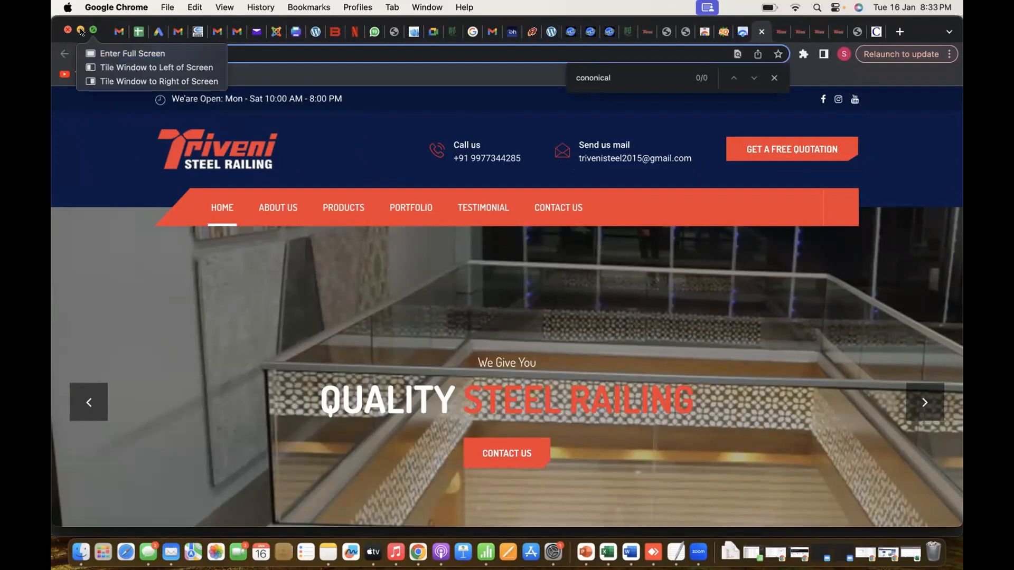
left_click(104, 67)
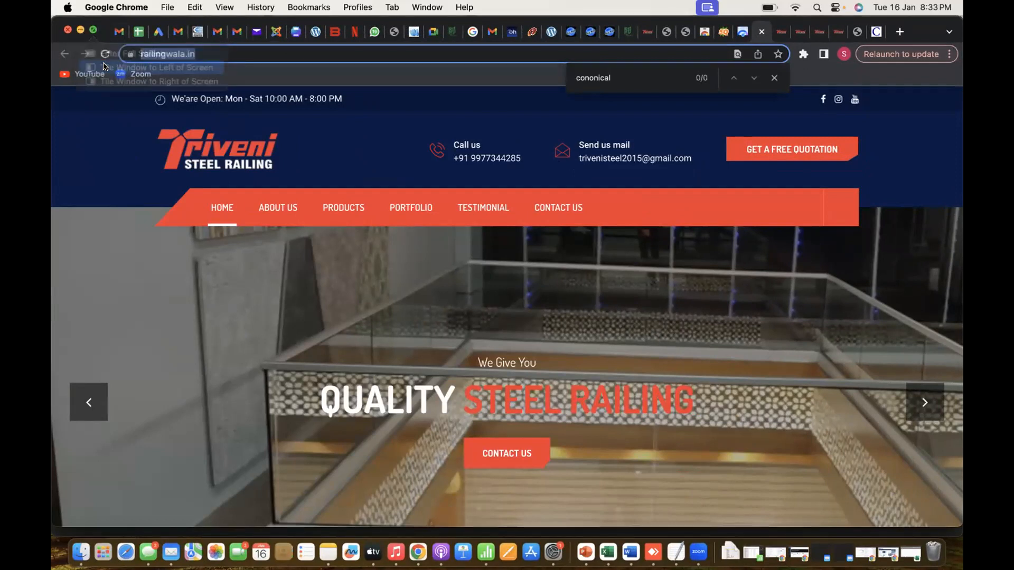
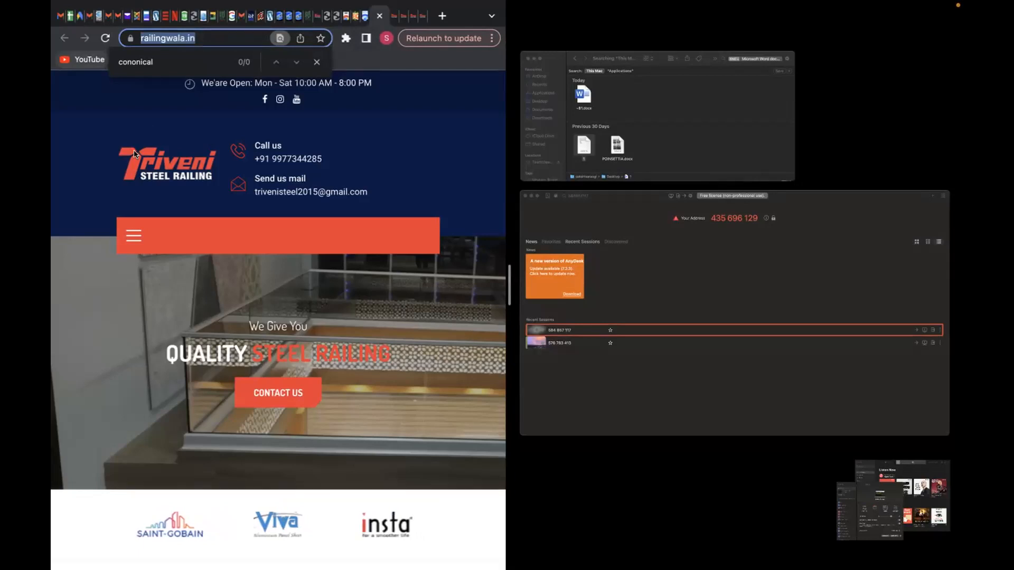
Close the page's find bar and restore the browser from split view to a normal, non-full-screen window
left_click(181, 107)
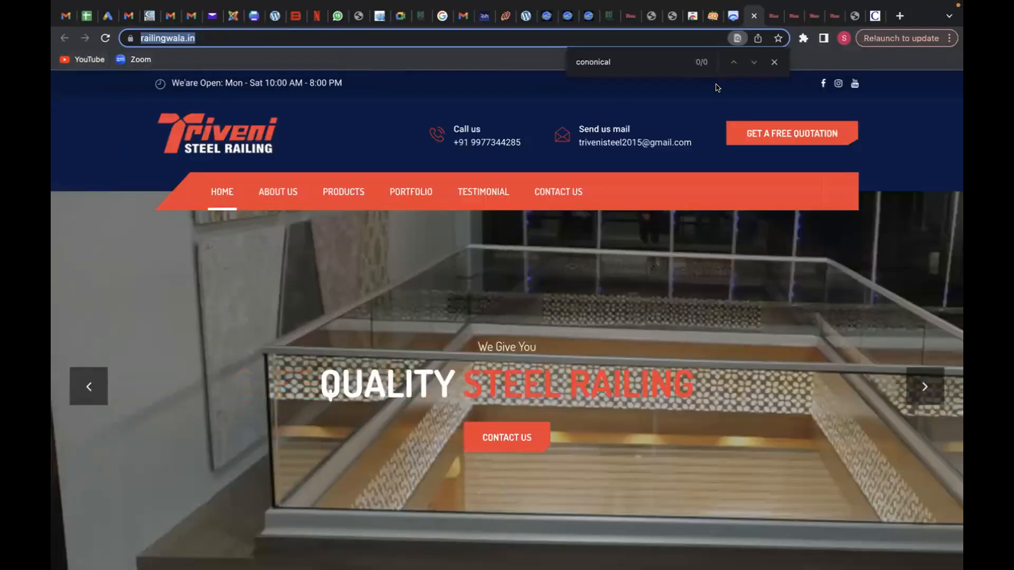
left_click(775, 61)
mouse_move(112, 3)
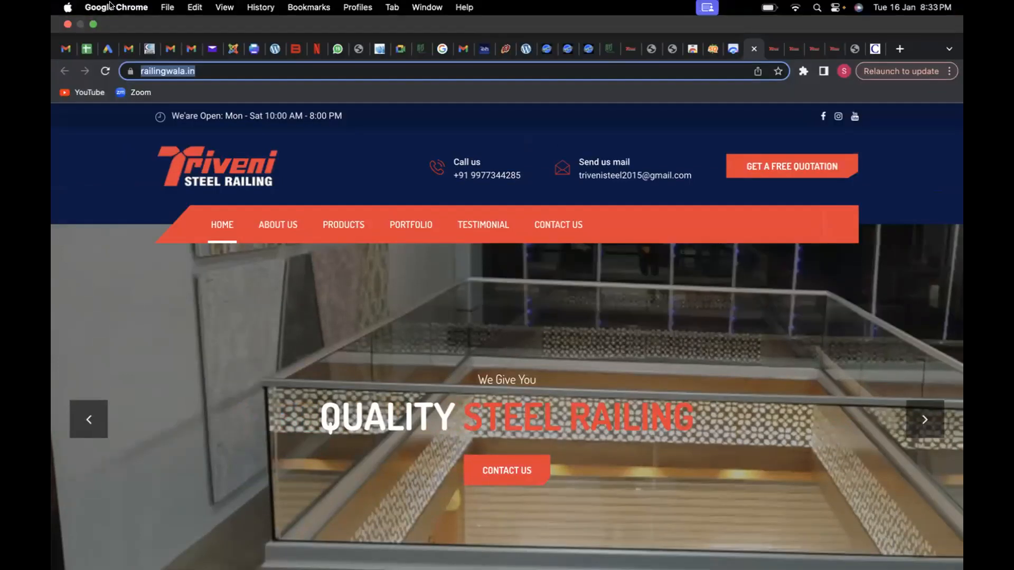
left_click(95, 26)
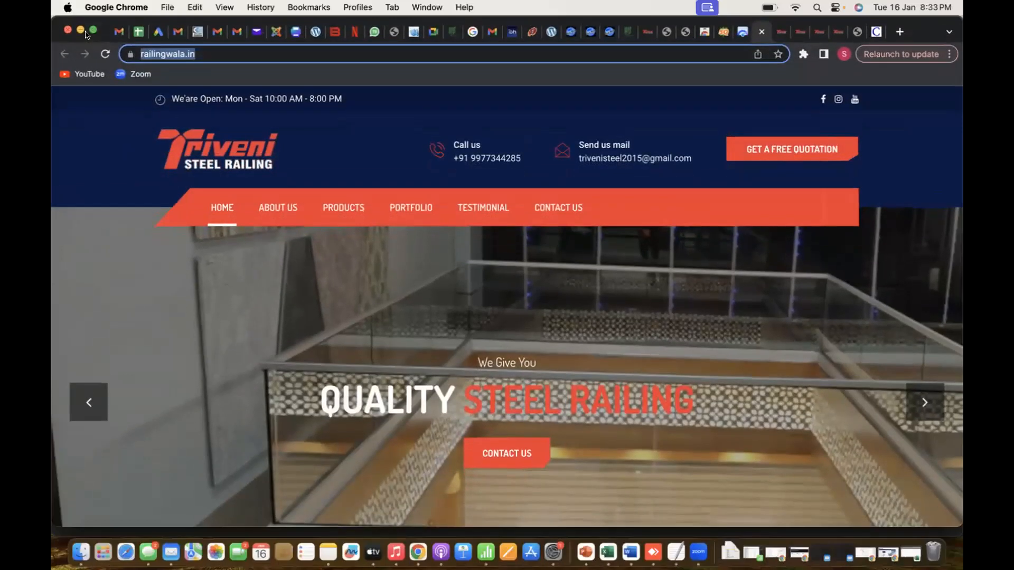
Tile the browser window to the left half of the screen to view railingwala.in's narrow layout, and compare it with the normal window layout
left_click(93, 31)
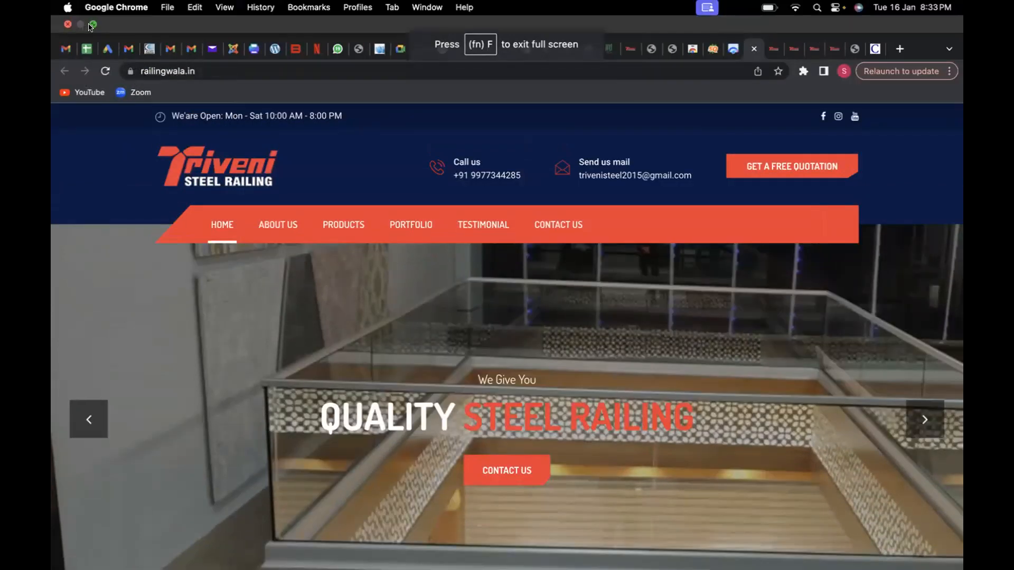
mouse_move(91, 26)
left_click(108, 48)
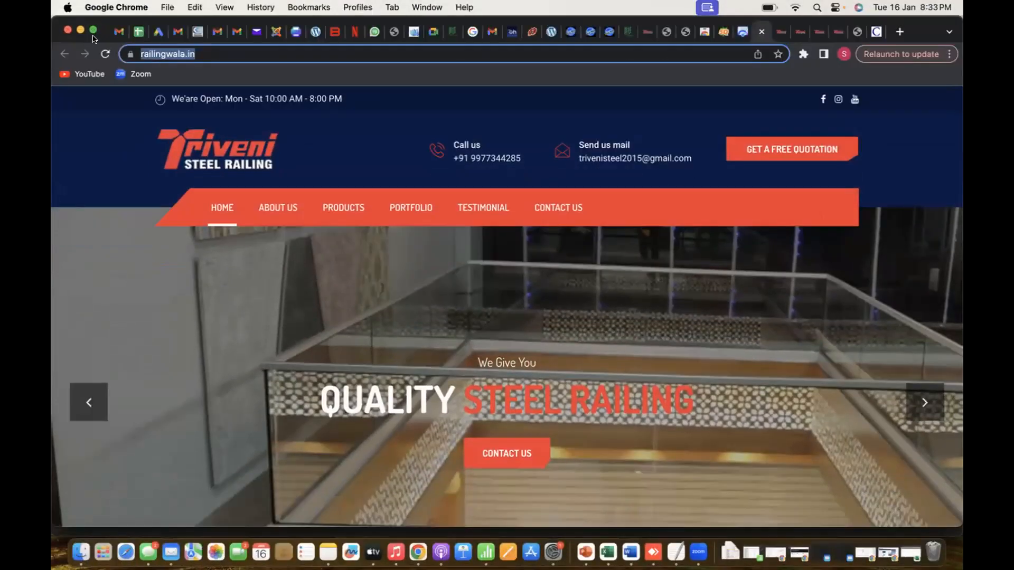
mouse_move(94, 37)
left_click(127, 66)
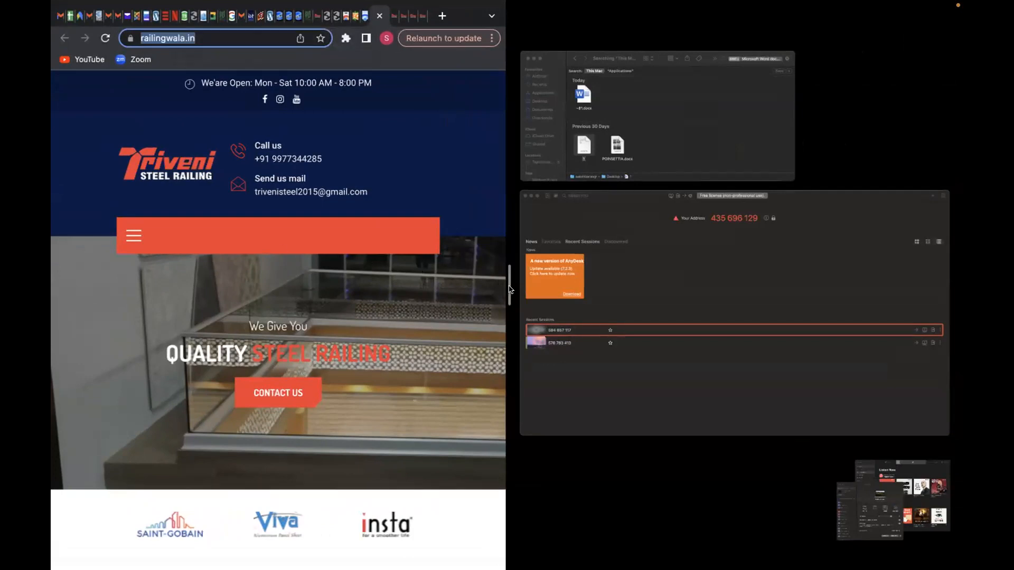
left_click(509, 306)
scroll(433, 354, "down", 1)
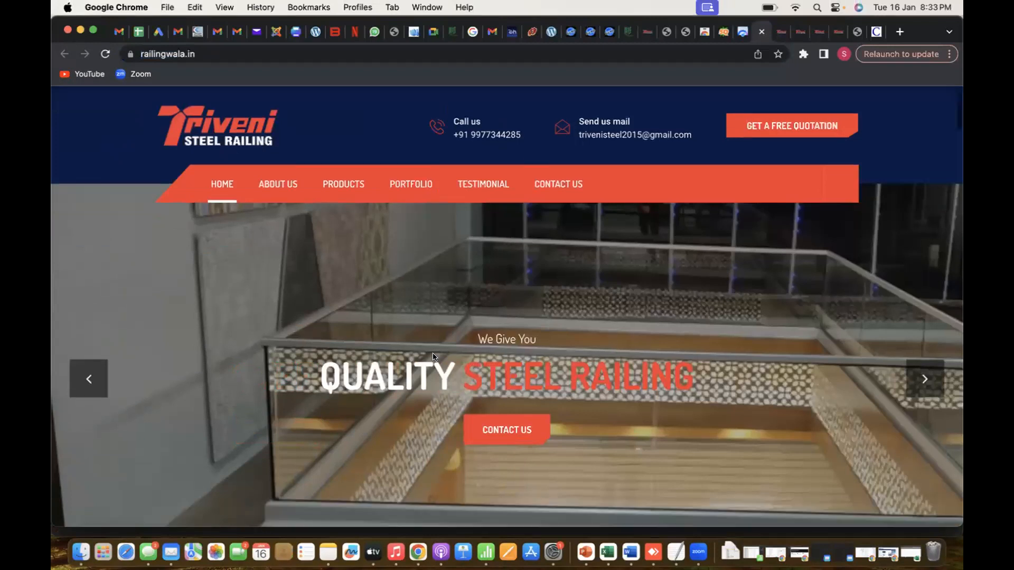
scroll(433, 357, "down", 15)
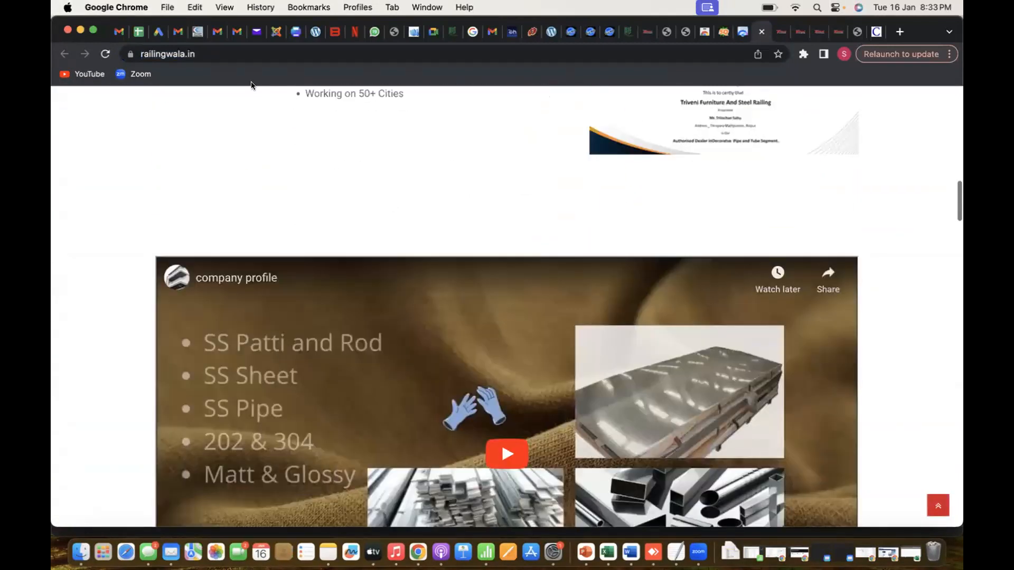
scroll(251, 90, "up", 15)
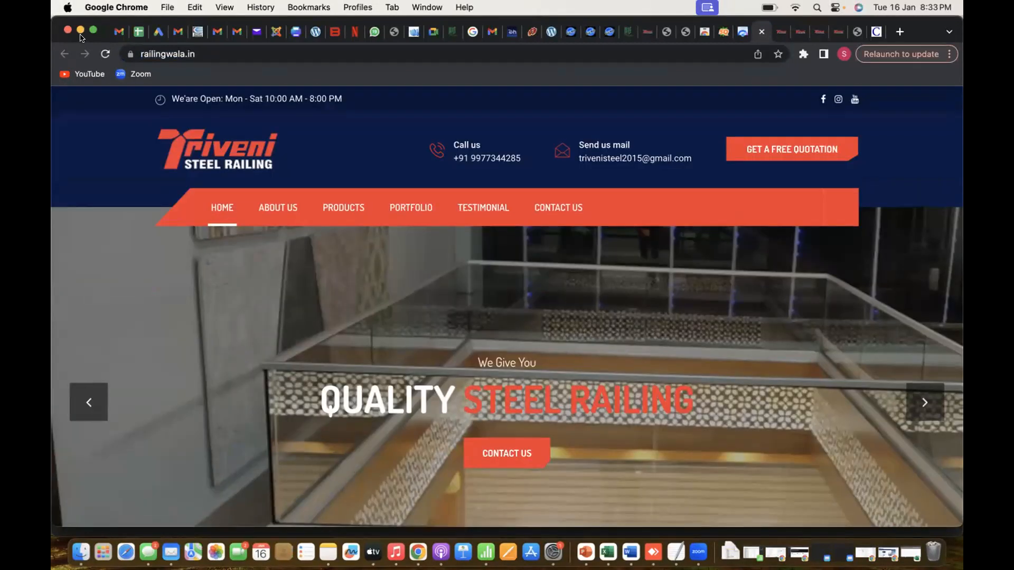
Recheck the railingwala.in homepage's responsive layout in half-screen split view and again at normal window width
mouse_move(93, 33)
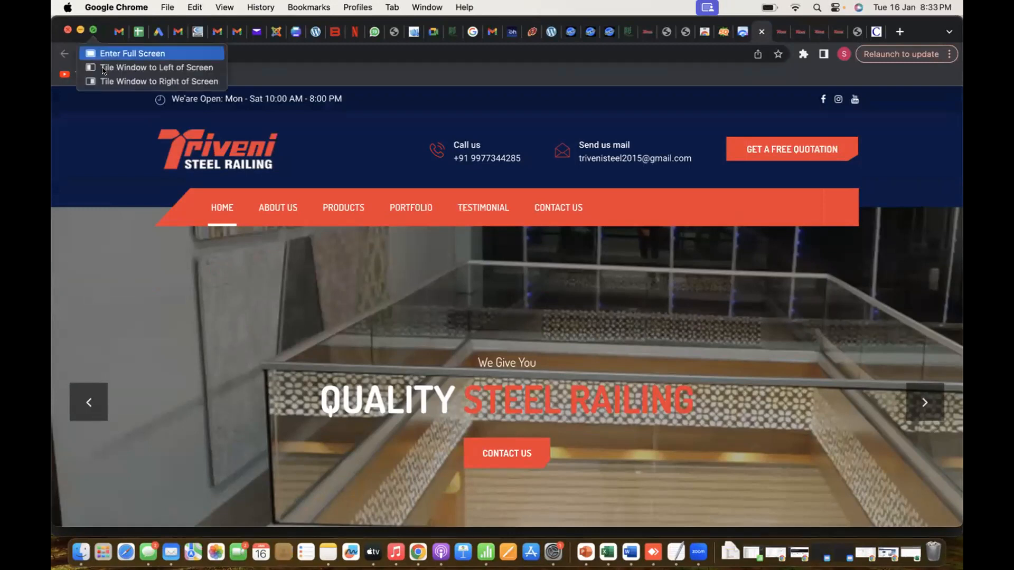
left_click(122, 64)
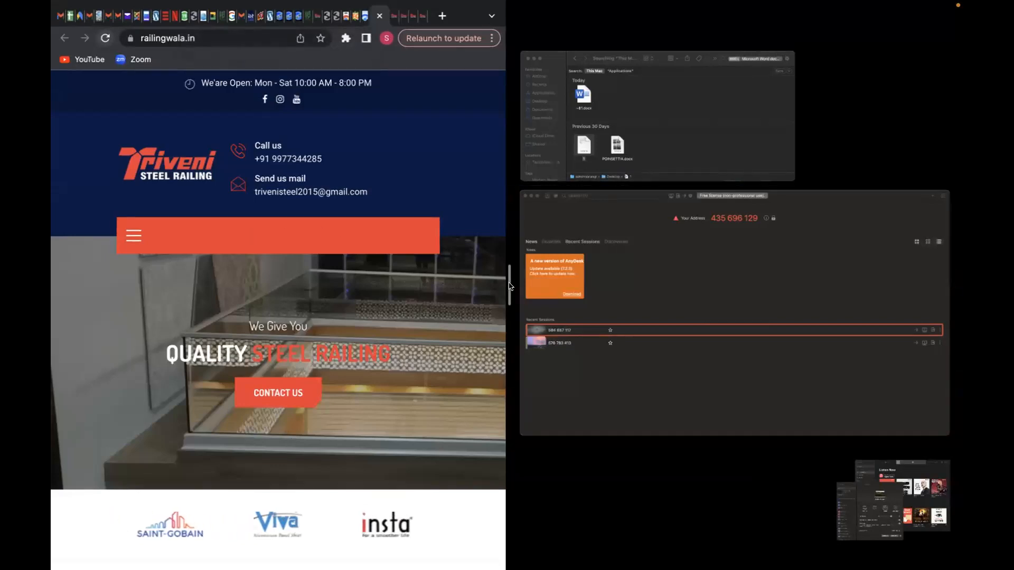
left_click(501, 308)
scroll(480, 340, "down", 10)
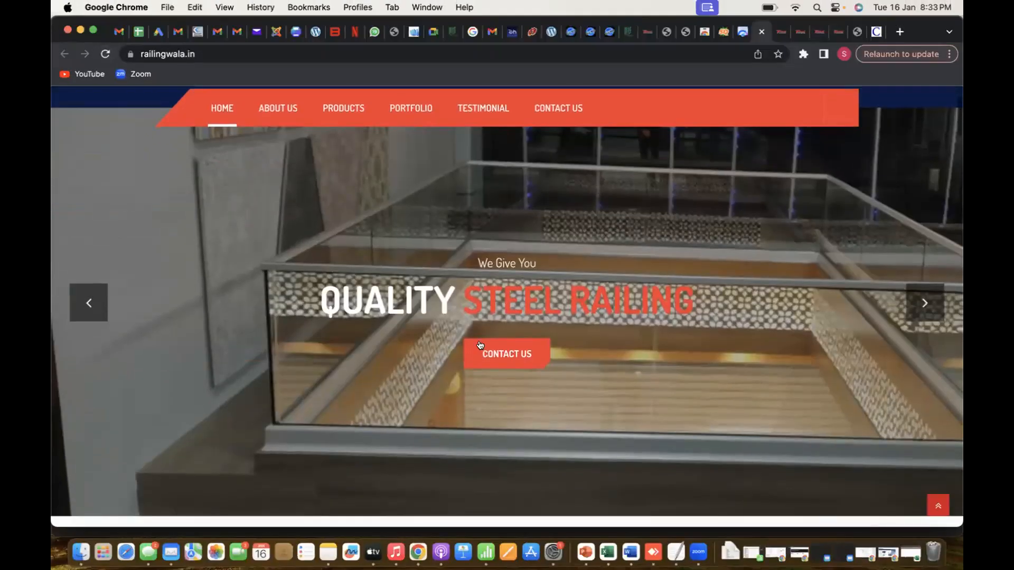
scroll(769, 127, "up", 10)
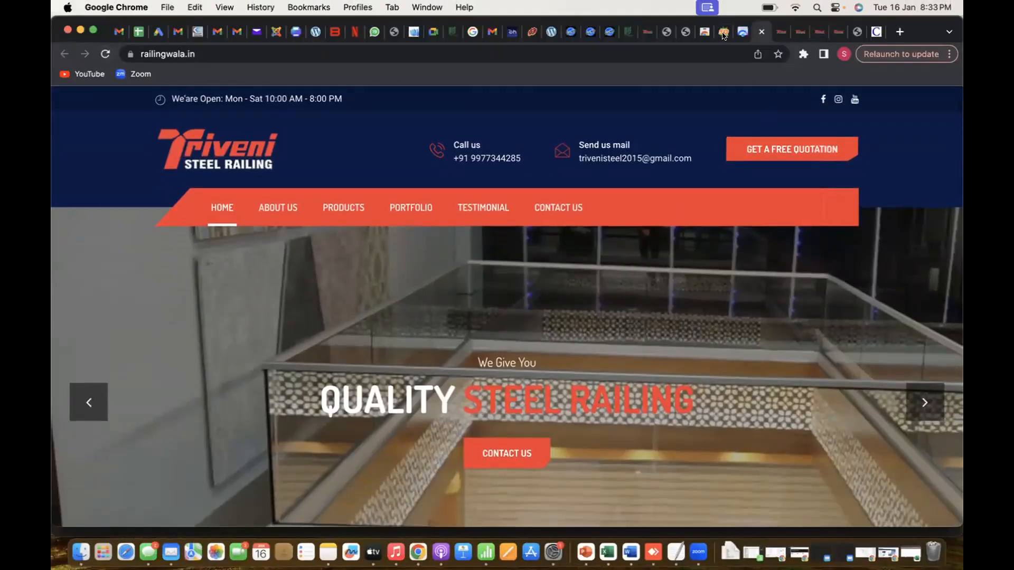
Open the SEOquake diagnosis and highlight the Meta viewport result under Mobile compliance
left_click(723, 32)
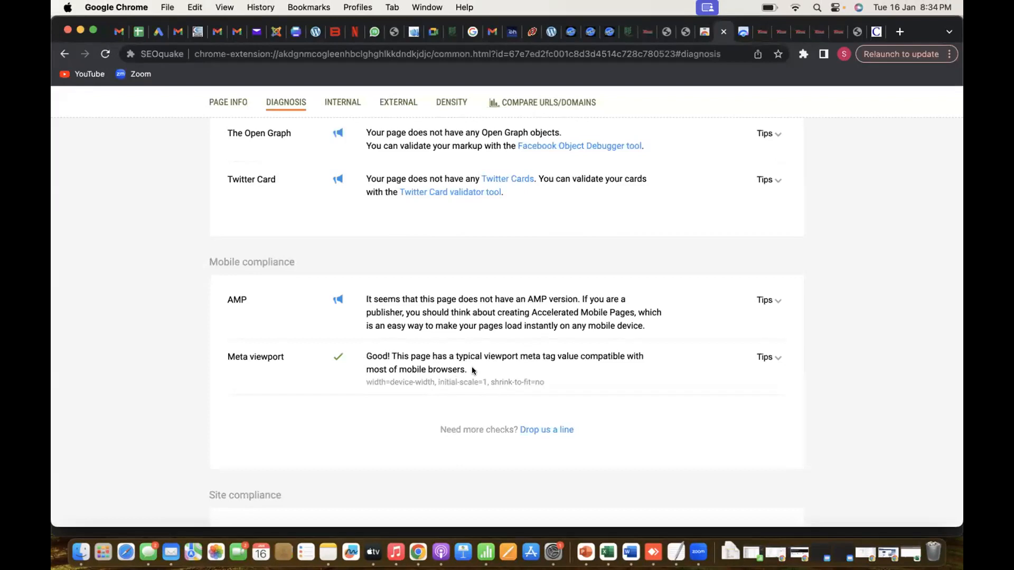
left_click_drag(470, 369, 360, 355)
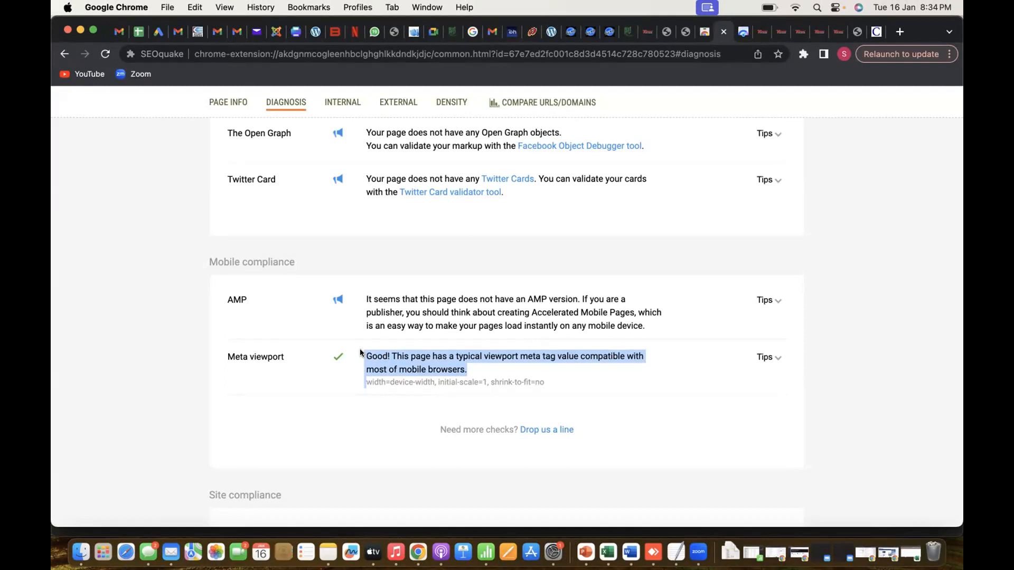
scroll(360, 349, "down", 3)
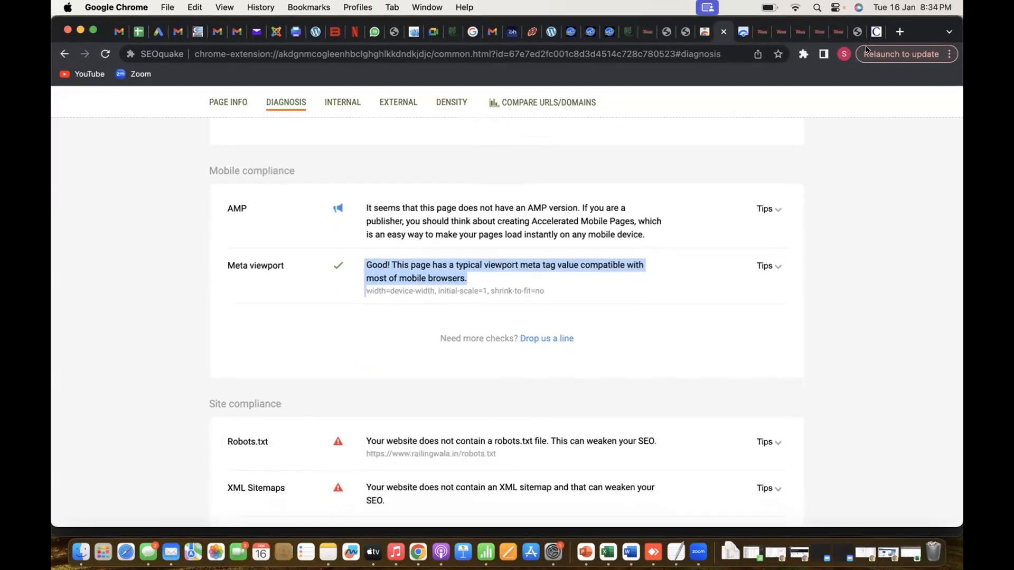
Search the web for "mobile friendly tools" in a new tab and open the SmallSEOTools Mobile Friendly Test
left_click(898, 31)
type("m")
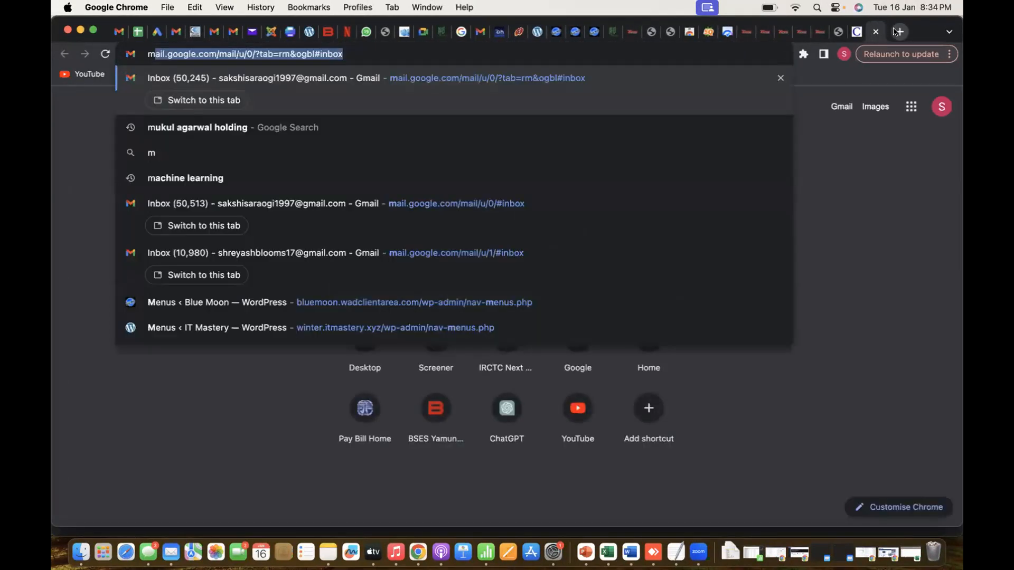
type("obile f")
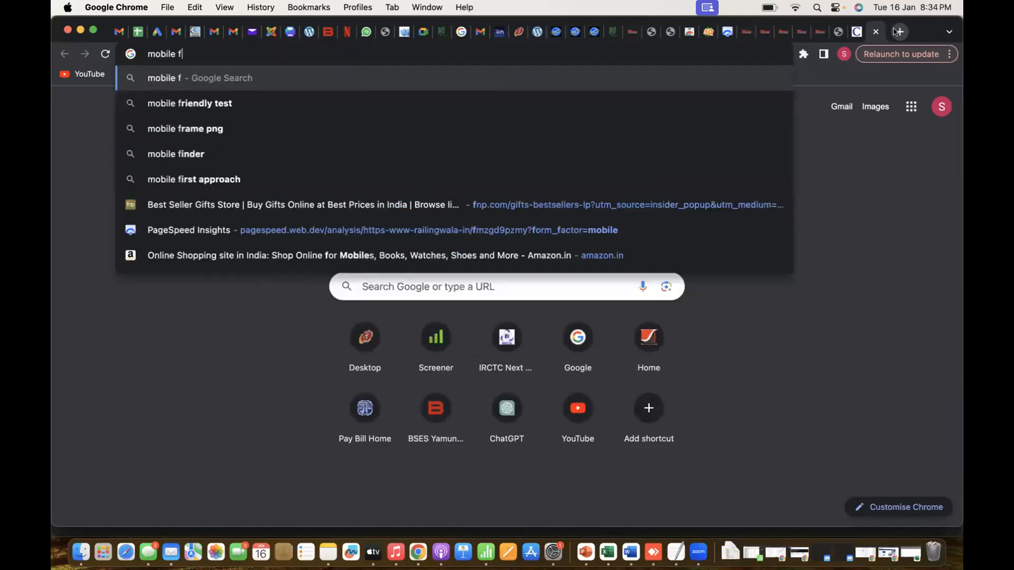
type("rie")
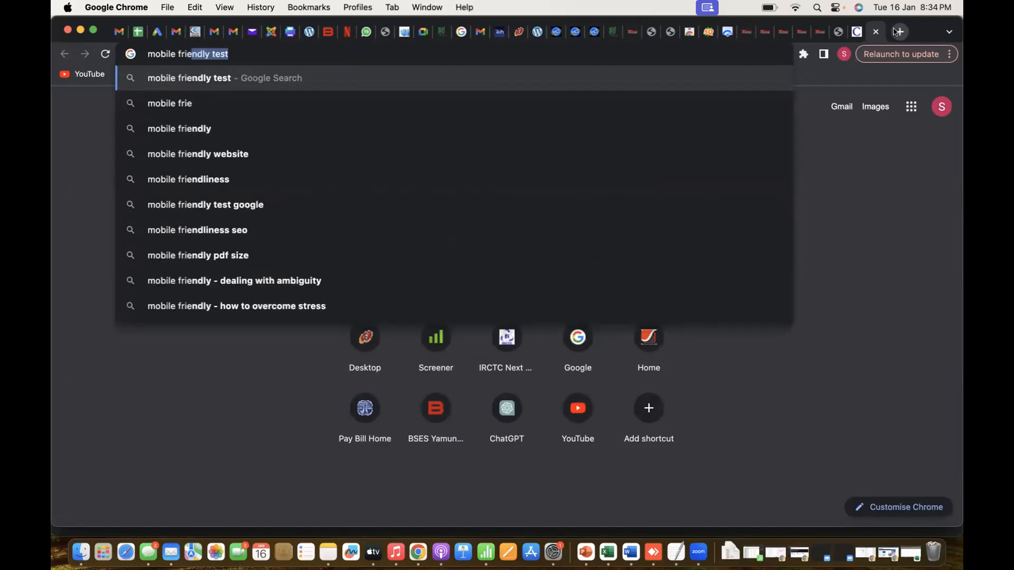
type("ndly tools")
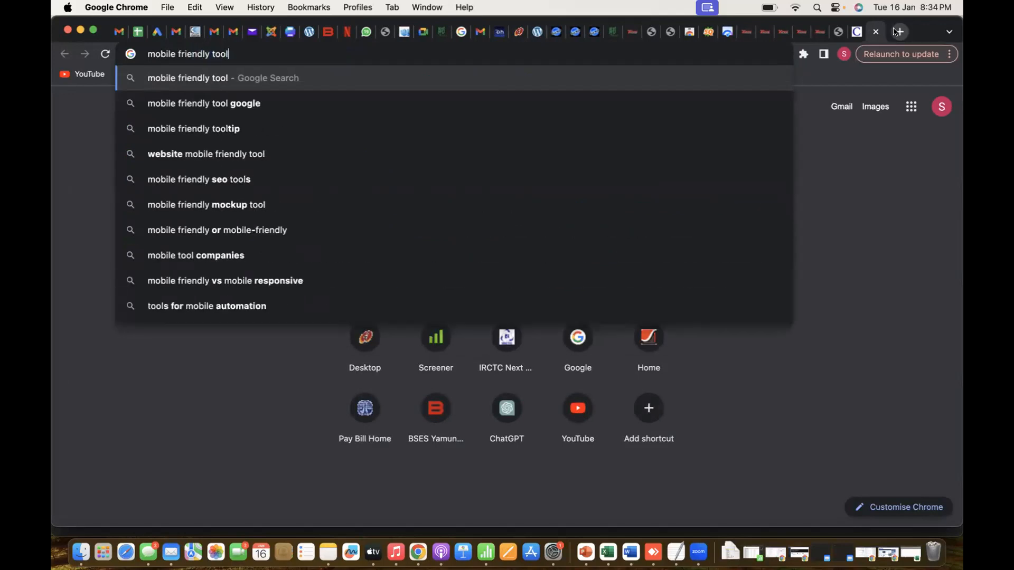
key("Return")
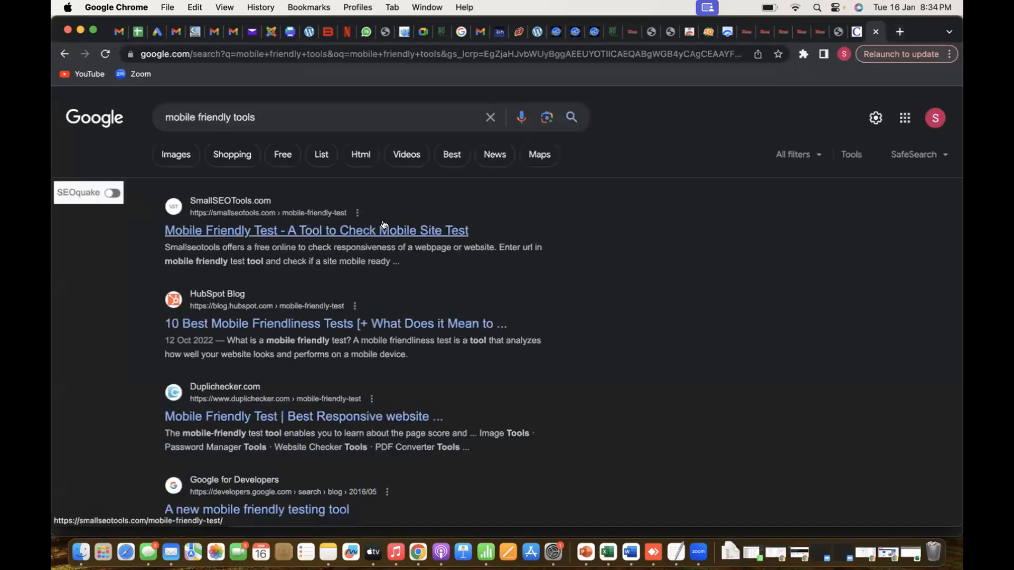
left_click(384, 231)
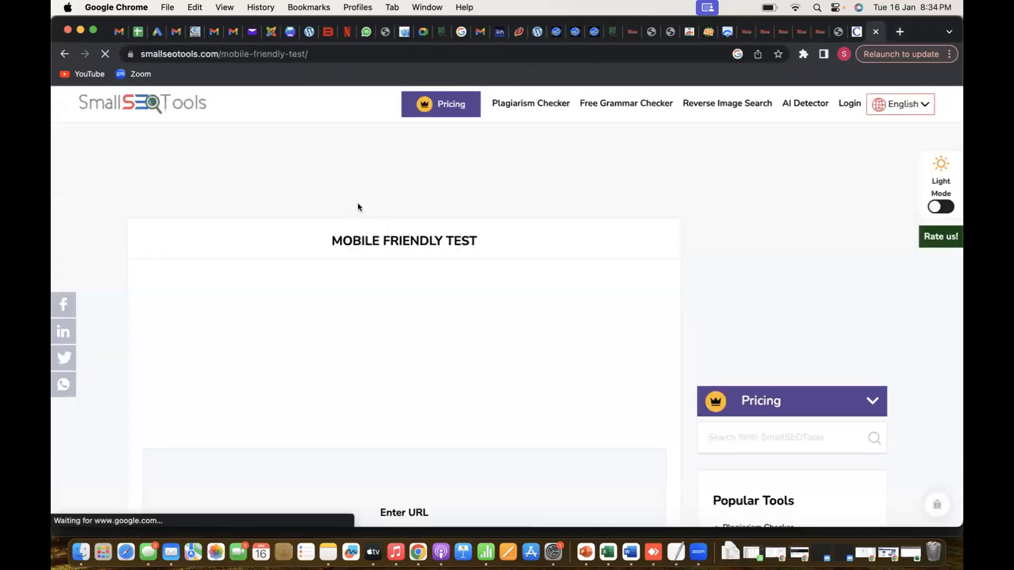
left_click(349, 490)
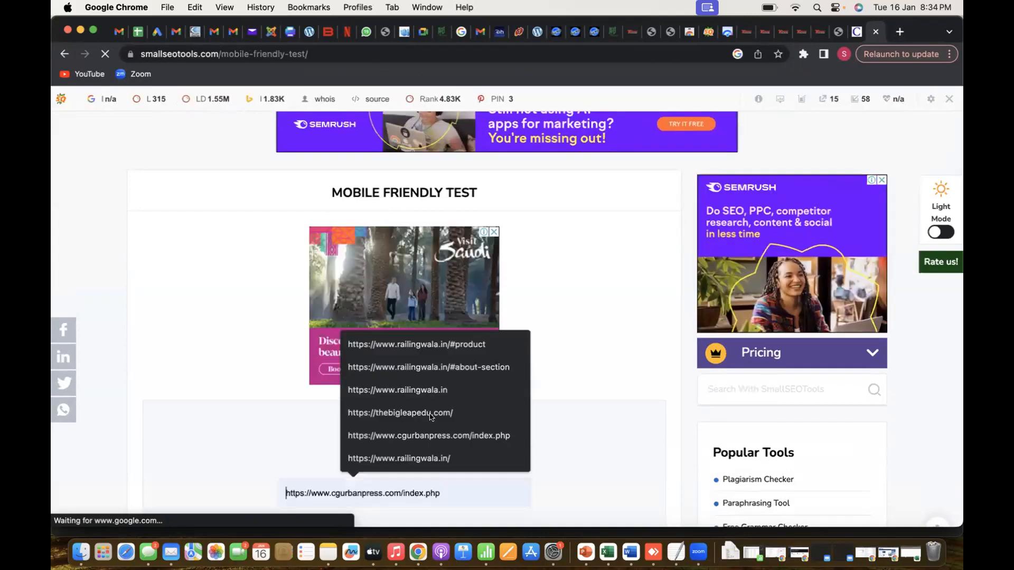
left_click(443, 390)
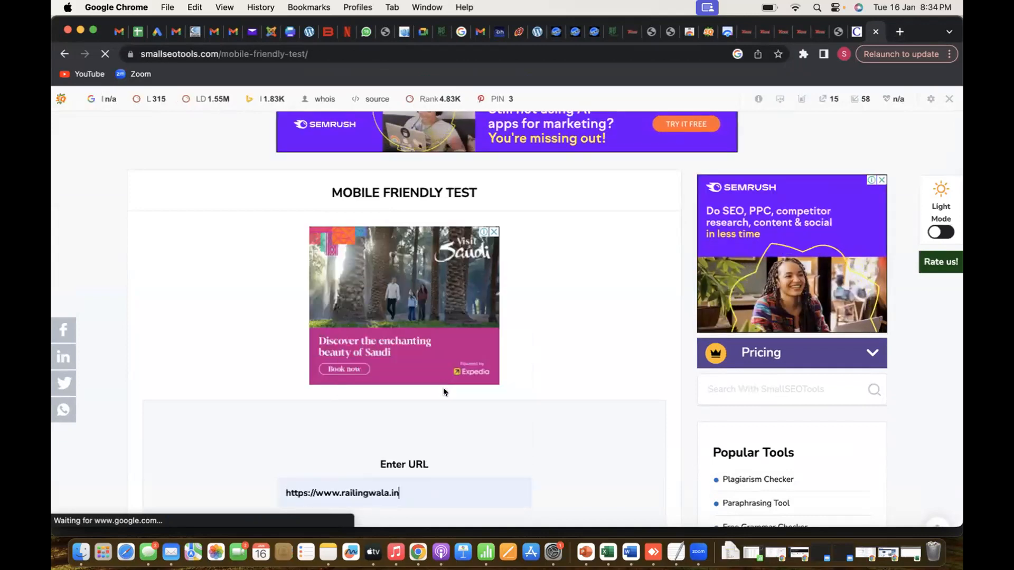
scroll(436, 431, "down", 1)
scroll(436, 431, "down", 7)
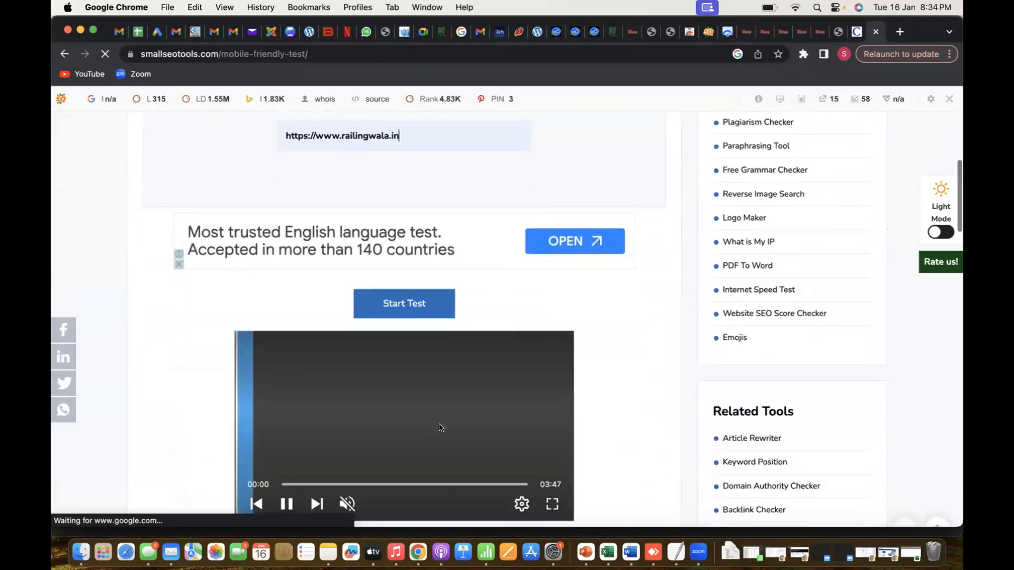
left_click(398, 302)
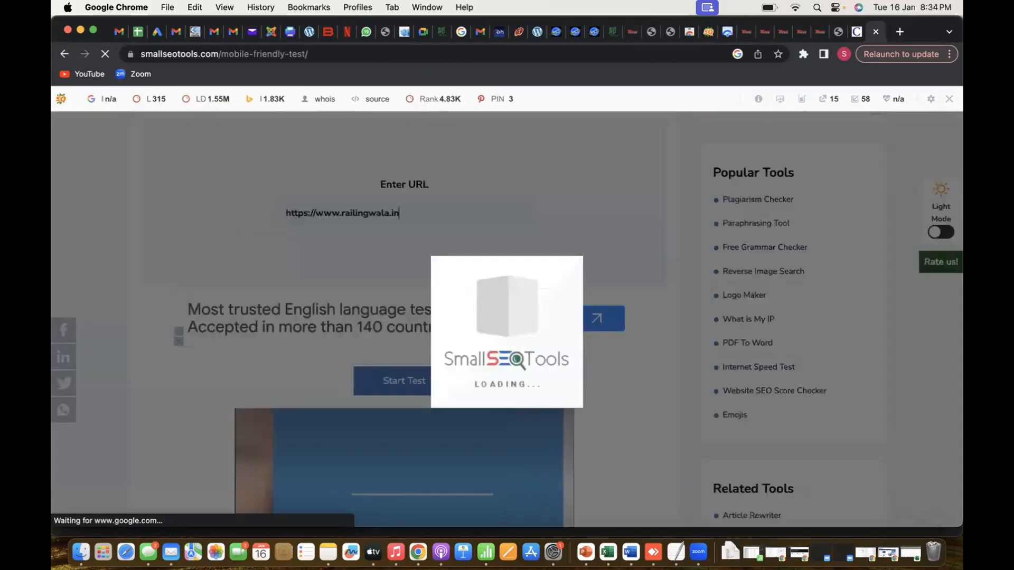
scroll(399, 303, "down", 5)
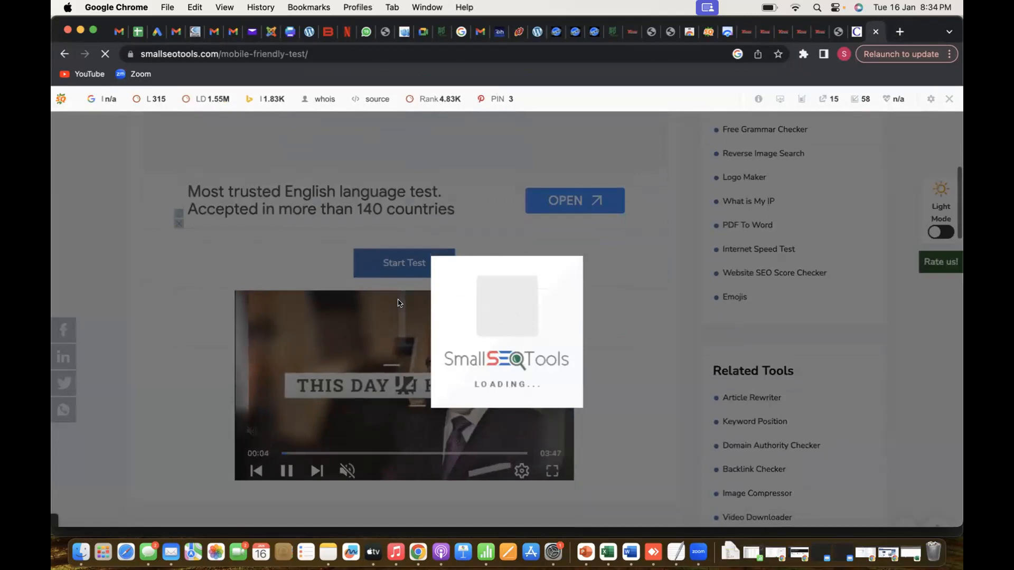
scroll(399, 303, "down", 3)
scroll(398, 303, "up", 8)
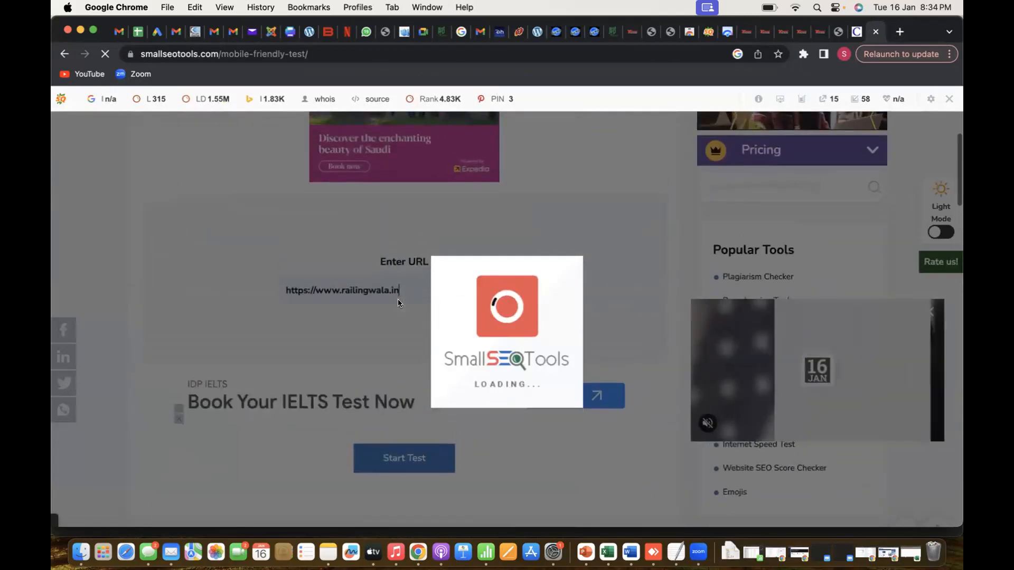
Switch to the SEO audit report in Excel and select the Page1 cell of the Spelling Mistake row
key("super+Tab")
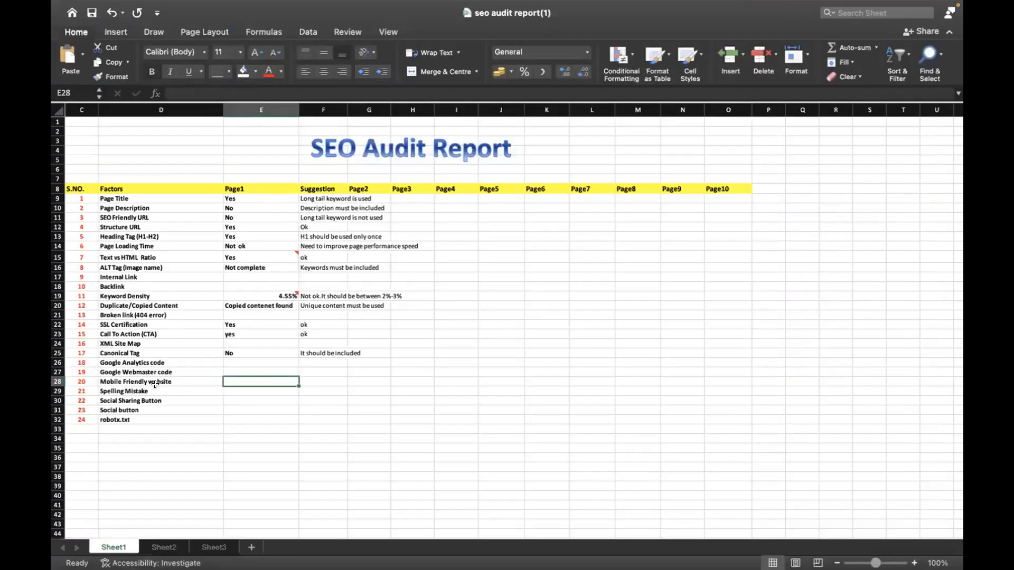
left_click(154, 386)
key("Right")
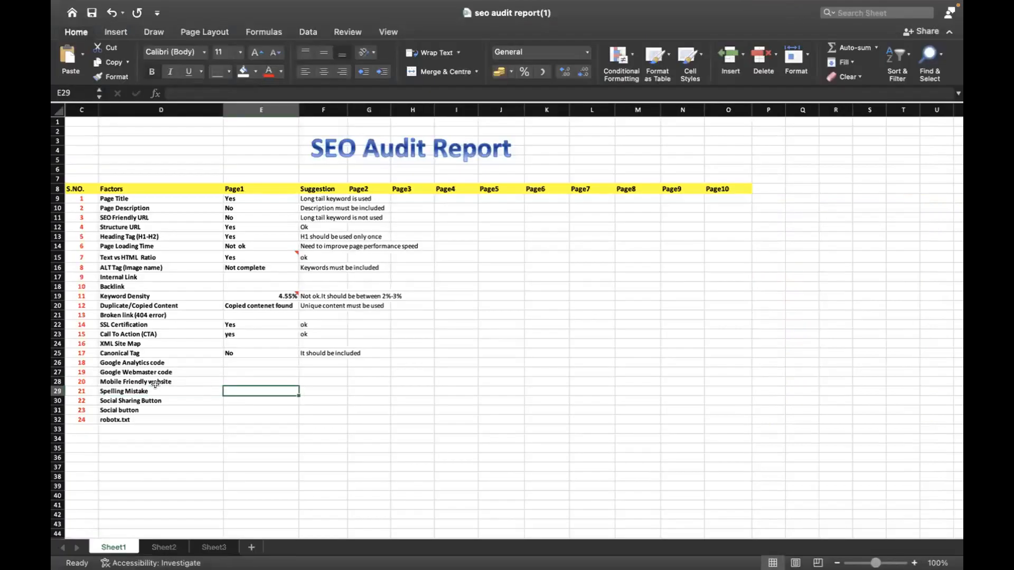
Switch to the Word document containing the website's content and examine it for flagged spelling mistakes
key("super+Tab")
key("super+Tab")
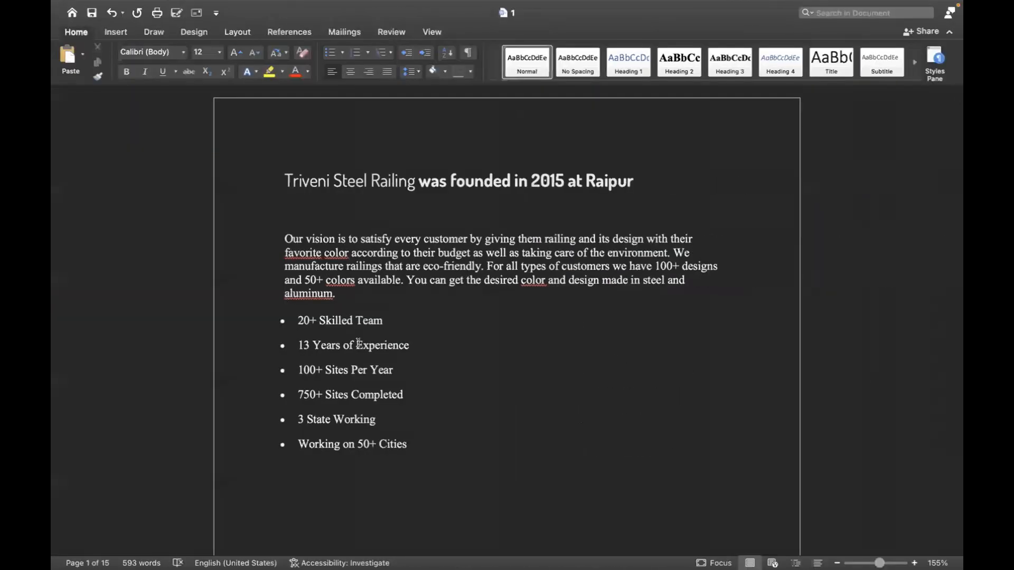
scroll(361, 331, "down", 15)
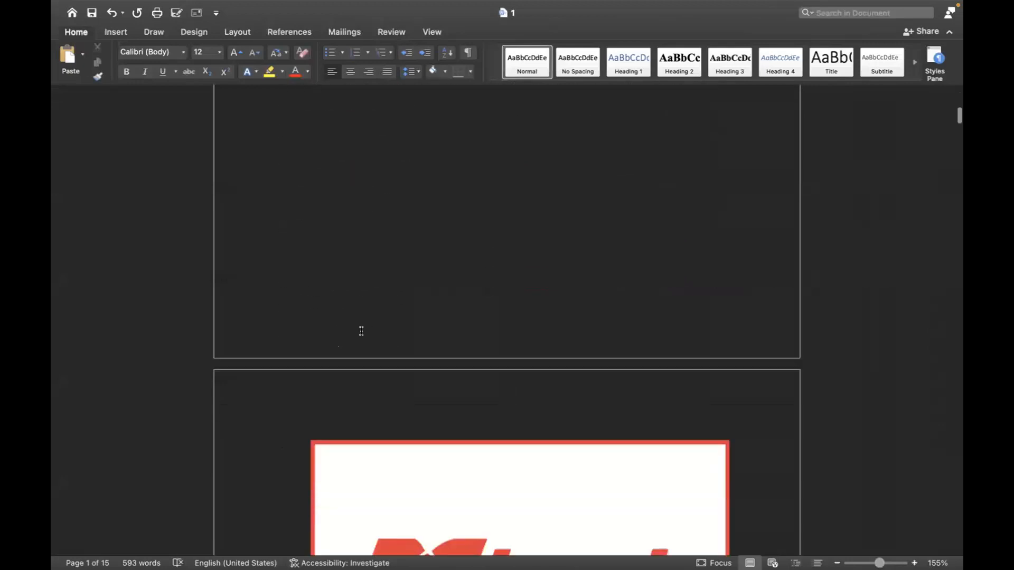
scroll(362, 332, "down", 20)
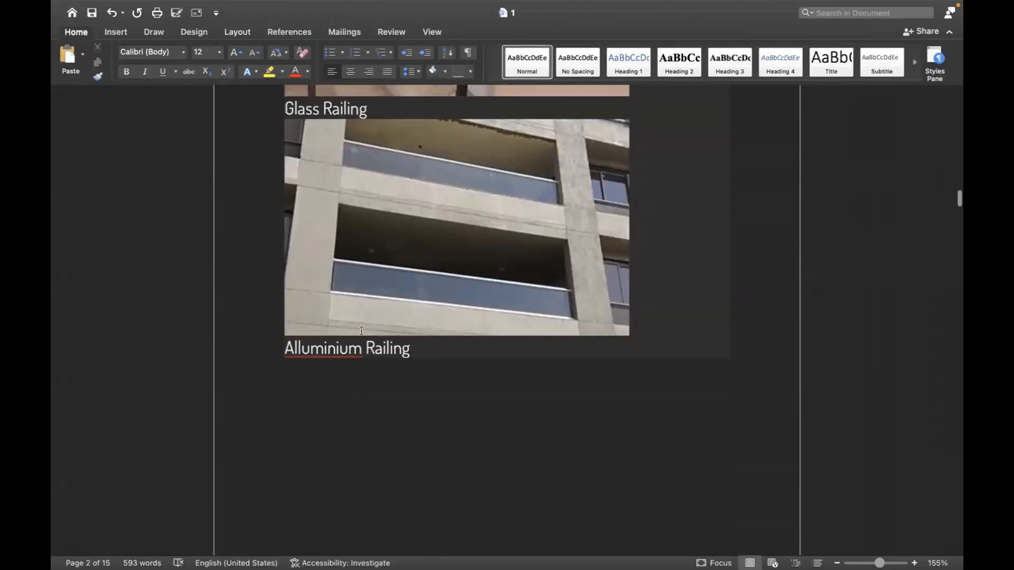
scroll(362, 329, "down", 5)
Return to the Excel audit report and enter "Yes" for Spelling Mistake under Page1
key("super+Tab")
type("Yes")
key("Tab")
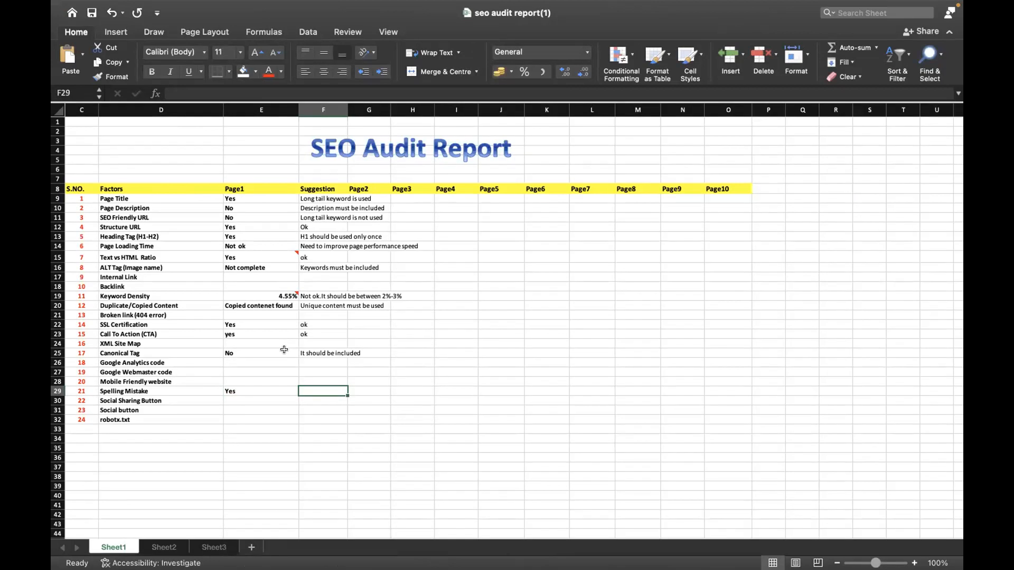
Extend the Spelling Mistake entry under Page1 to "Yes, spelling mistake found" and widen the Page1 column to fit it
key("Left")
double_click(257, 390)
type(", SPELLING MISTA")
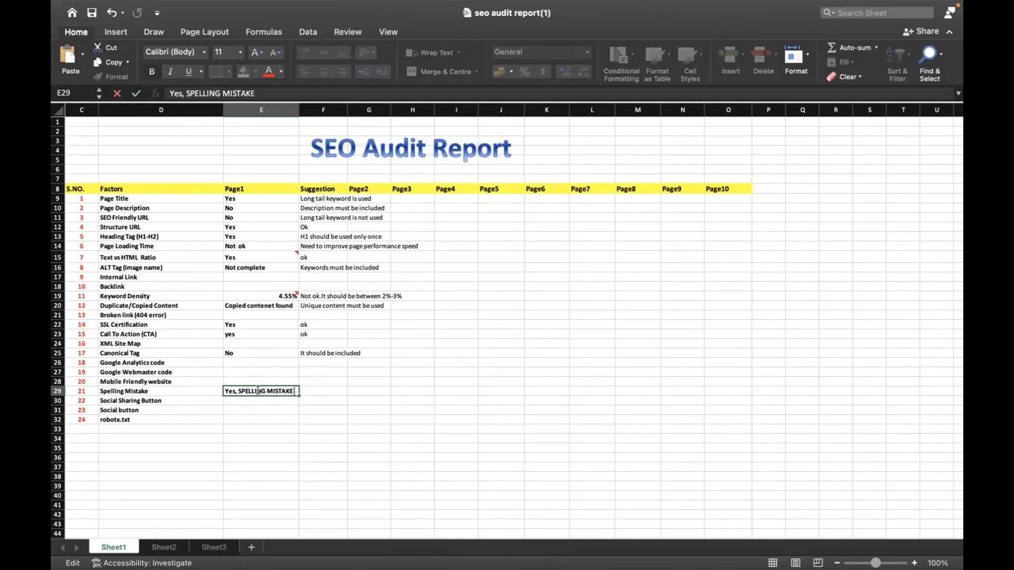
type("KE")
key("BackSpace")
key("BackSpace")
key("BackSpace")
key("BackSpace")
key("BackSpace")
key("BackSpace")
key("BackSpace")
key("BackSpace")
key("BackSpace")
key("BackSpace")
key("BackSpace")
key("BackSpace")
key("BackSpace")
key("BackSpace")
key("BackSpace")
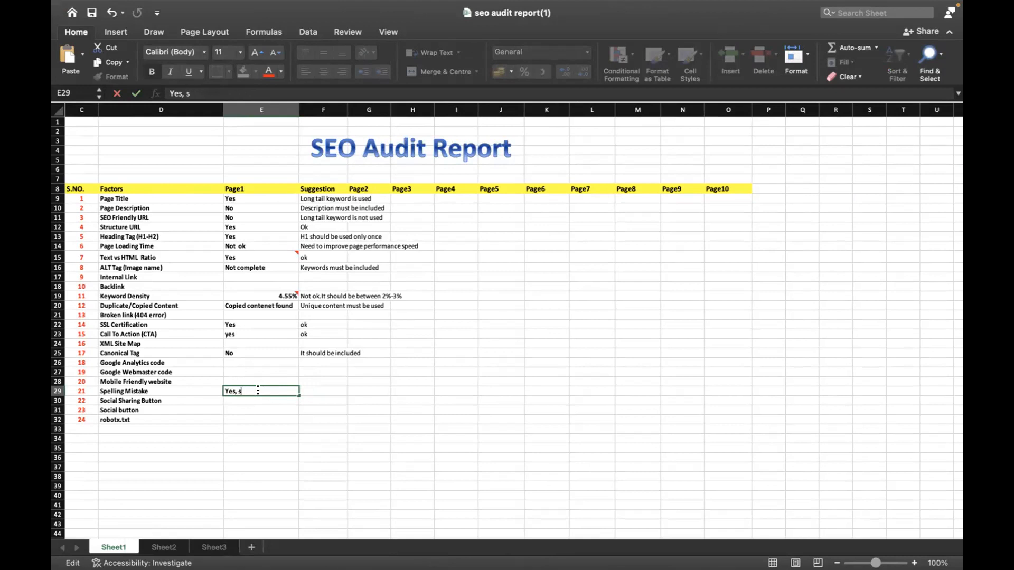
type("pelling mistake found")
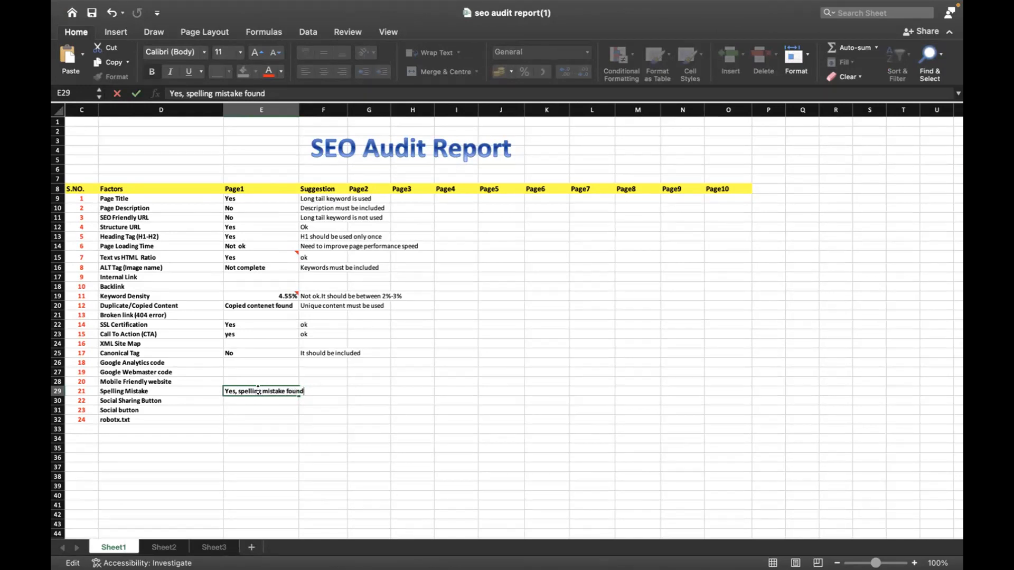
left_click(364, 405)
left_click(328, 390)
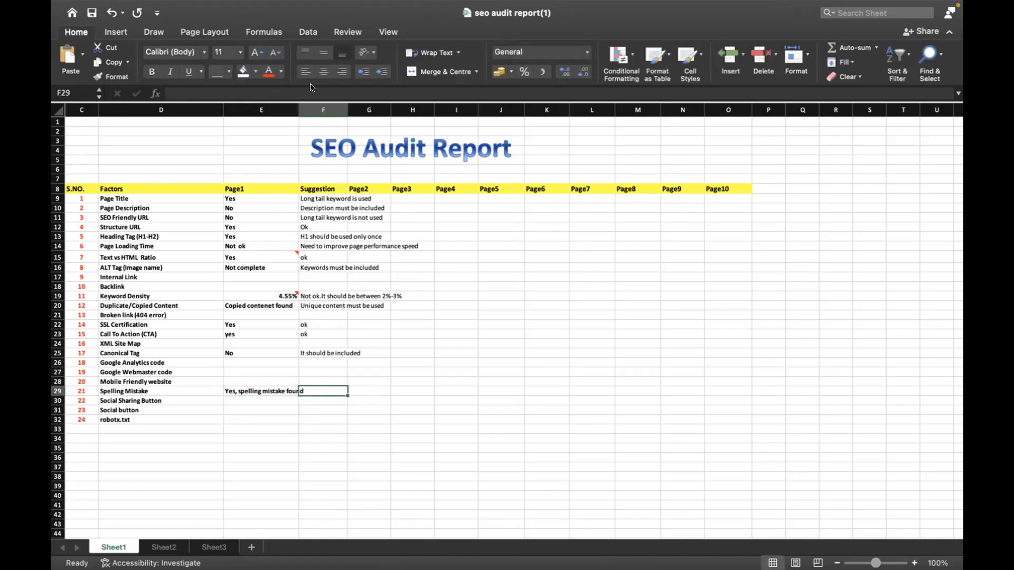
left_click_drag(296, 102, 309, 103)
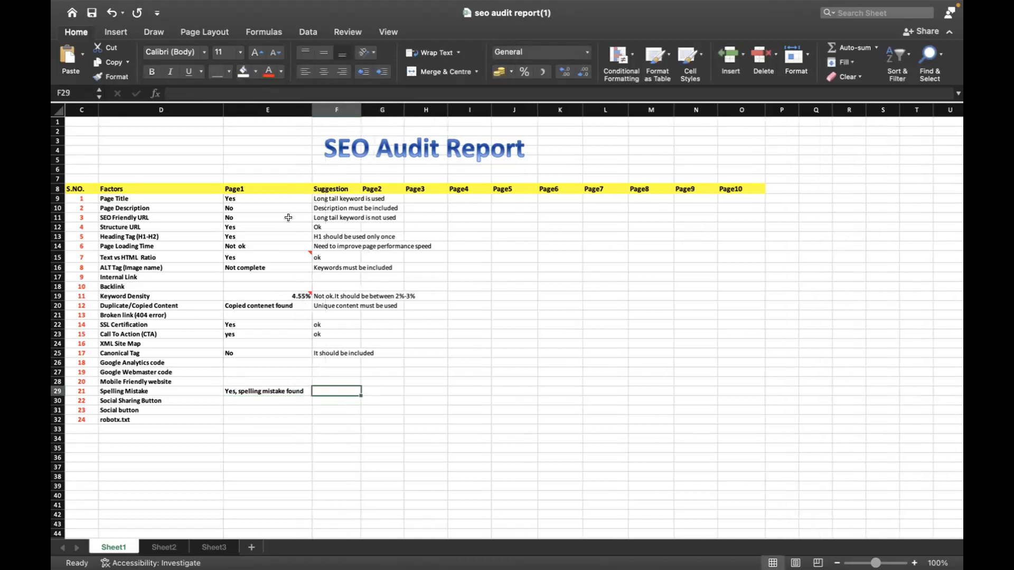
Copy the text "spelling mistake found" from the Page1 entry into the Suggestion cell of the Spelling Mistake row
left_click(288, 389)
left_click_drag(271, 86, 184, 92)
key("ctrl+c")
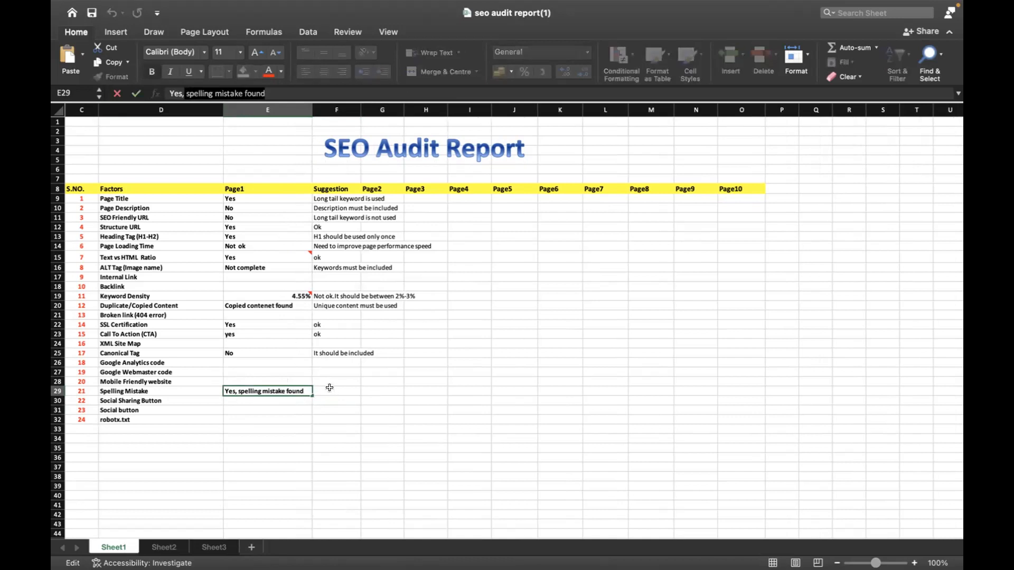
left_click(324, 388)
key("ctrl+v")
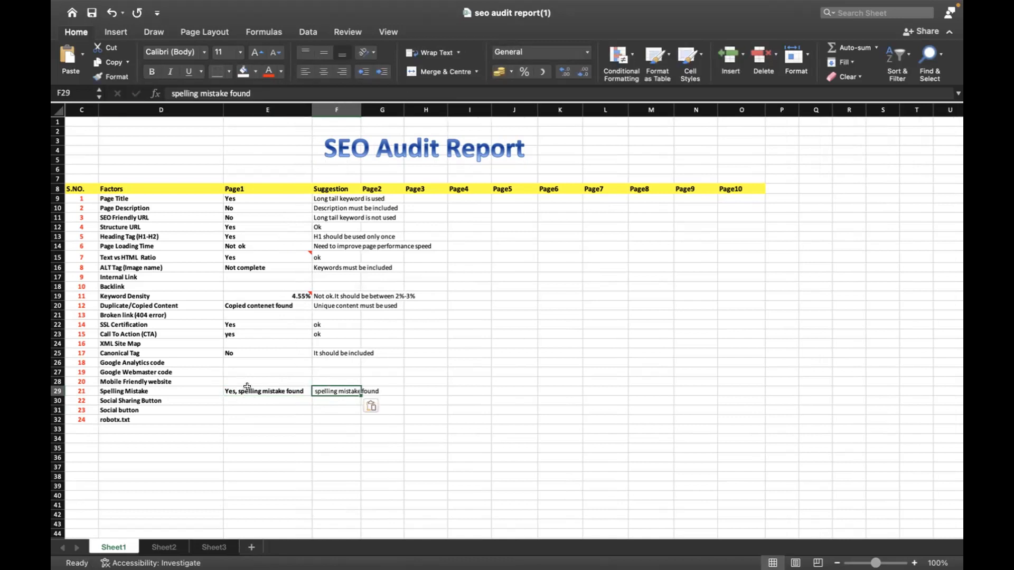
Shorten the Page1 entry of the Spelling Mistake row to "Yes"
left_click(247, 392)
left_click_drag(296, 88, 181, 86)
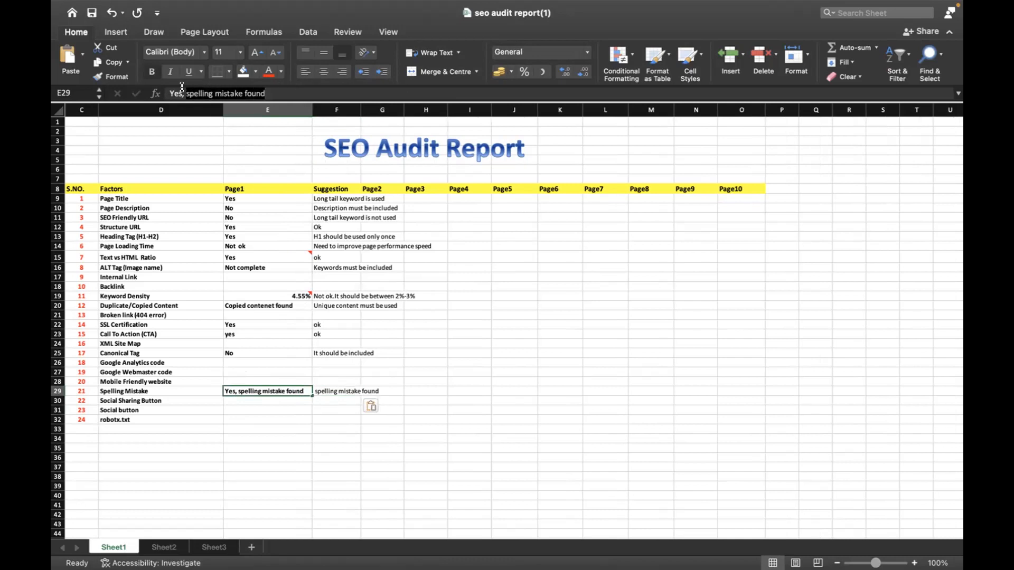
key("BackSpace")
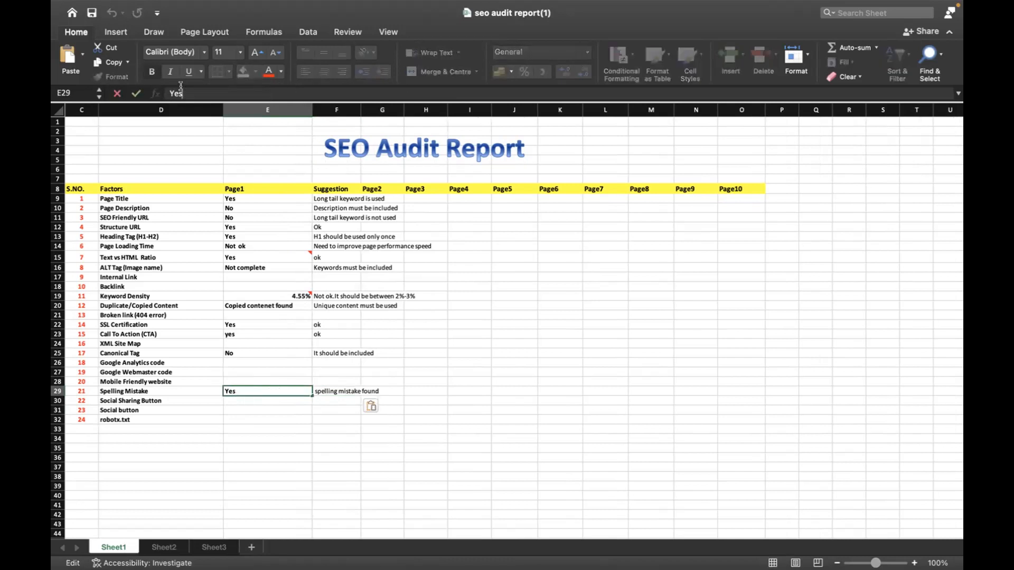
key("Return")
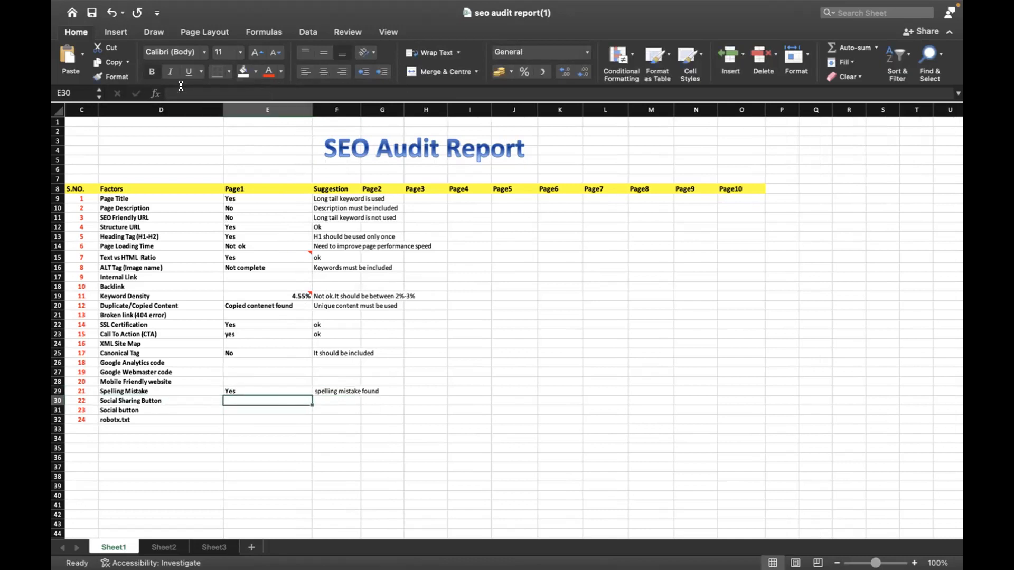
Switch to Chrome, dismiss the Grammarly pop-up and examine the mobile friendly test result for the website
key("super+Tab")
key("super+Tab")
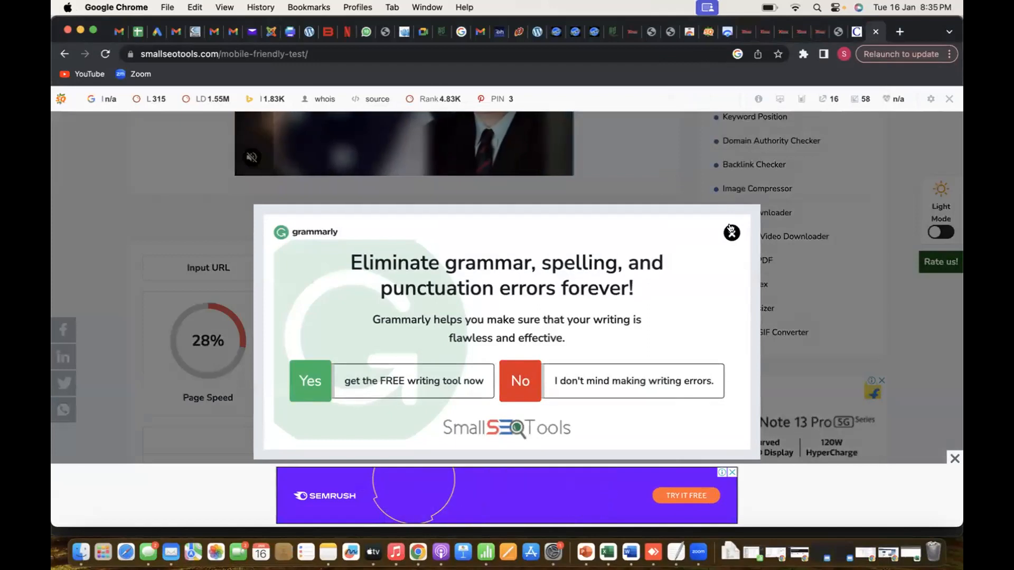
left_click(732, 222)
scroll(622, 279, "down", 1)
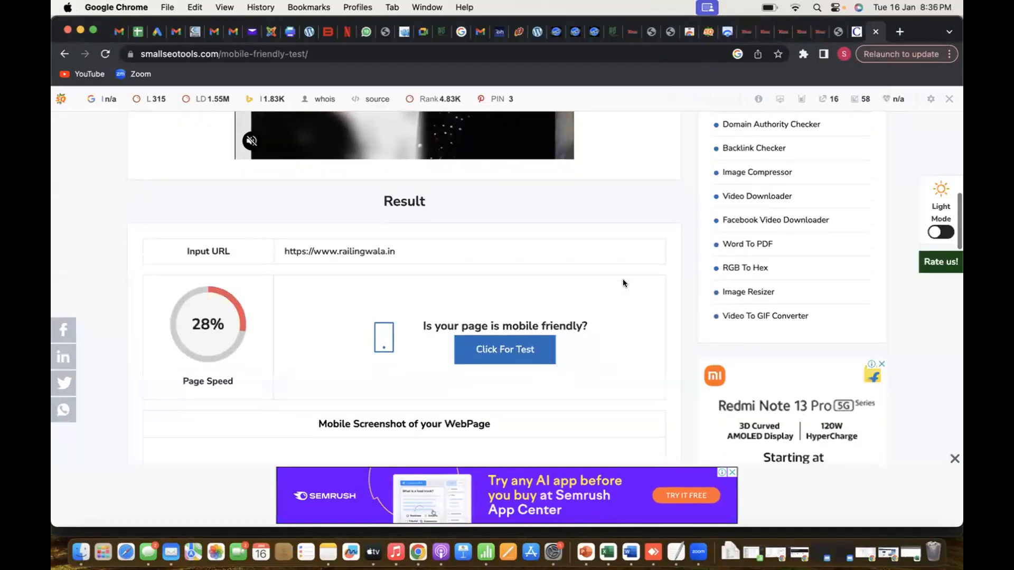
scroll(622, 278, "down", 3)
scroll(623, 278, "up", 10)
scroll(623, 279, "up", 5)
Return to the Excel audit report and enter "no" for Mobile Friendly website under Page1
key("super+Tab")
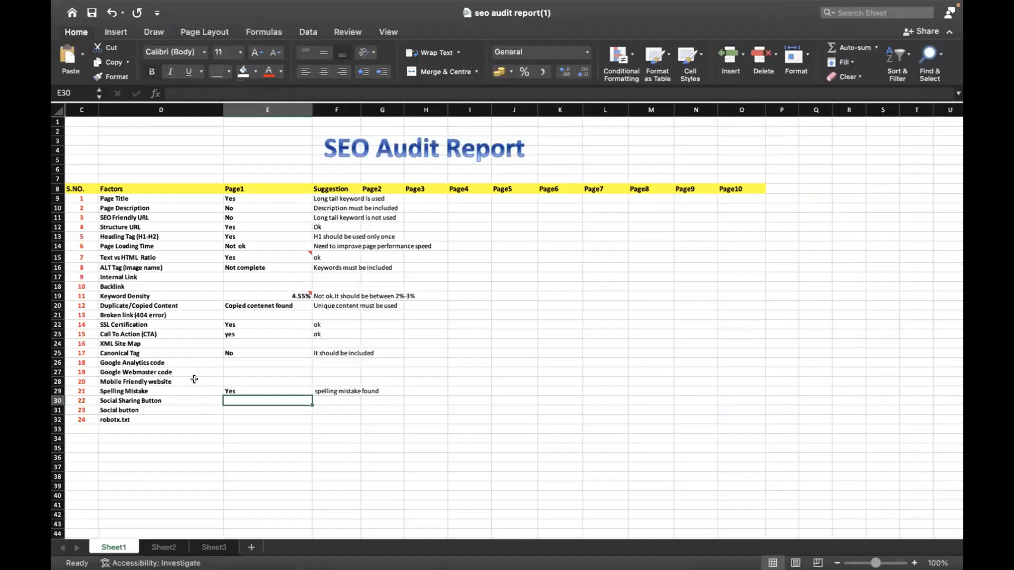
left_click(191, 380)
key("Right")
type("no")
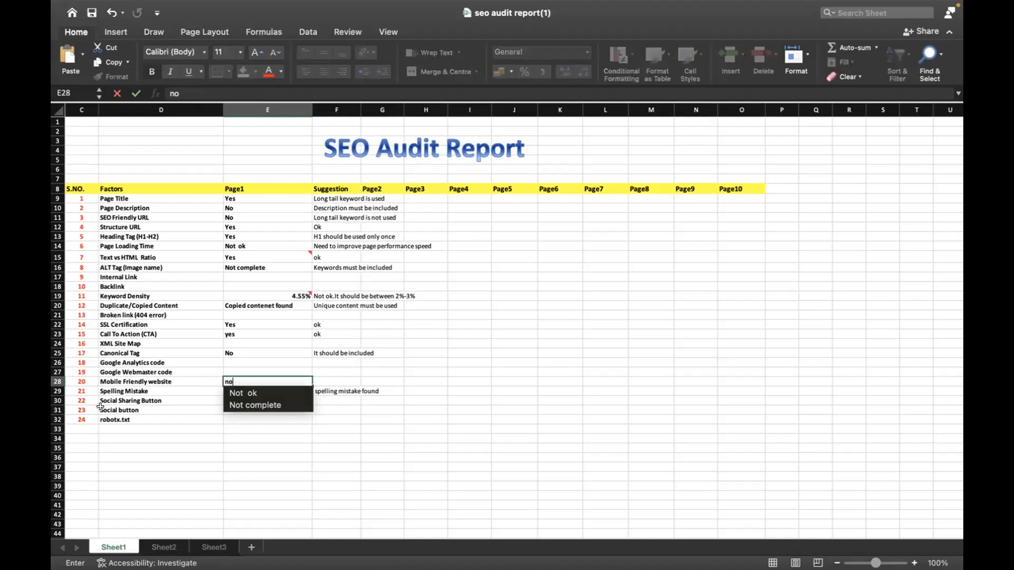
key("Tab")
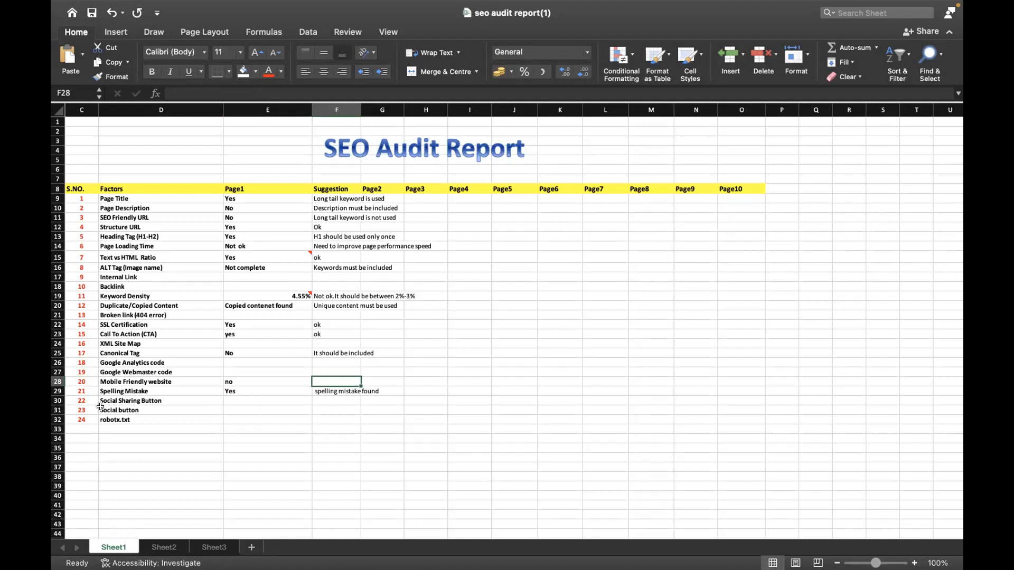
Select the Page1 cell for Social Sharing Button, then check the railingwala.in site in Chrome for working social media links
key("Left")
key("Down")
key("Down")
key("super+Tab")
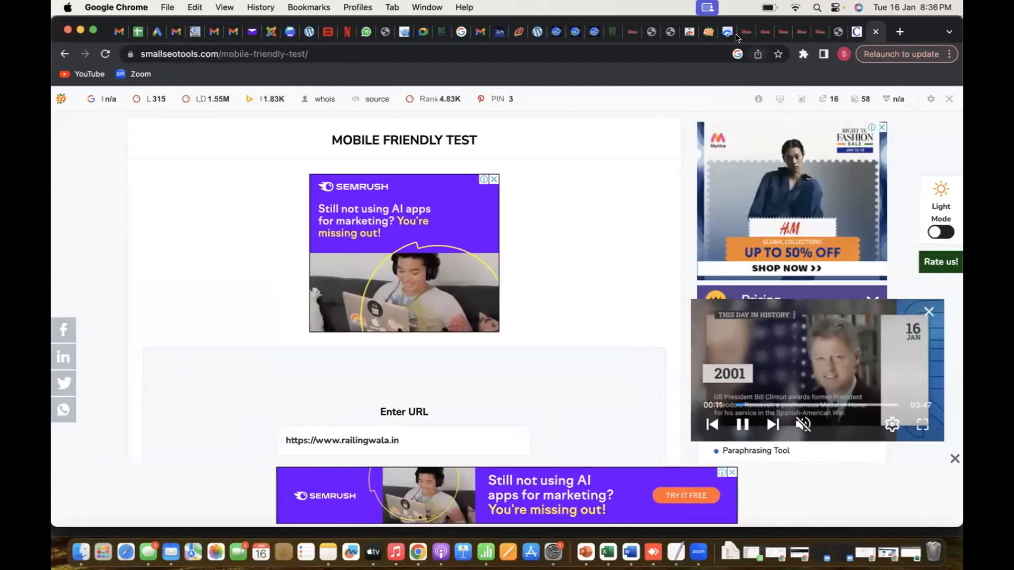
left_click(738, 34)
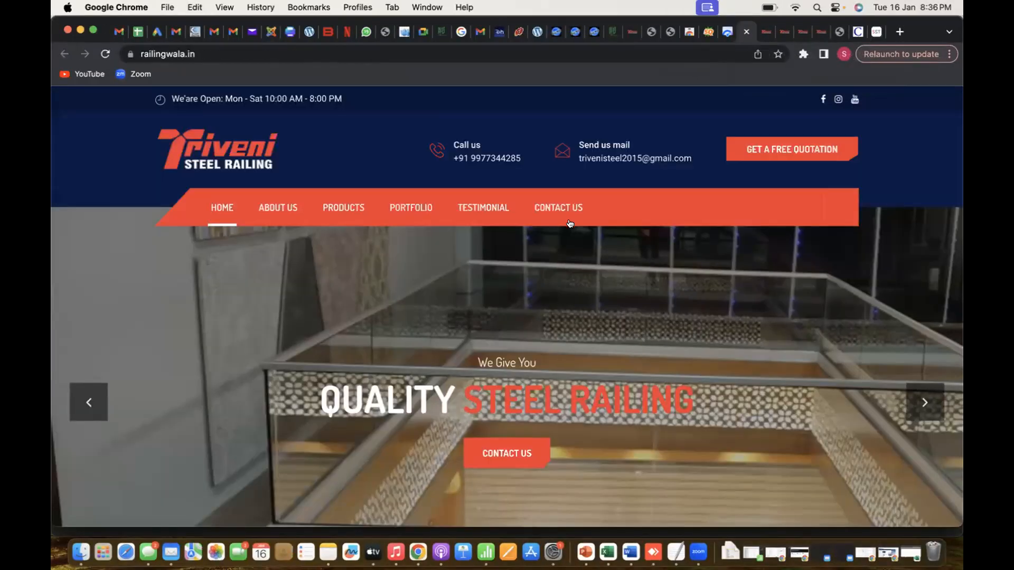
left_click(821, 99)
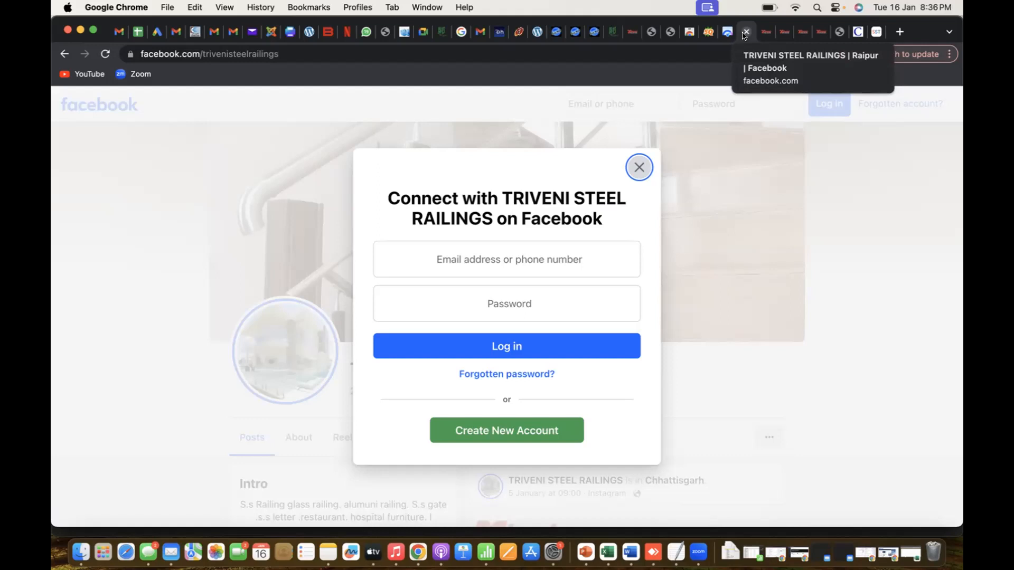
left_click(745, 32)
scroll(519, 376, "down", 10)
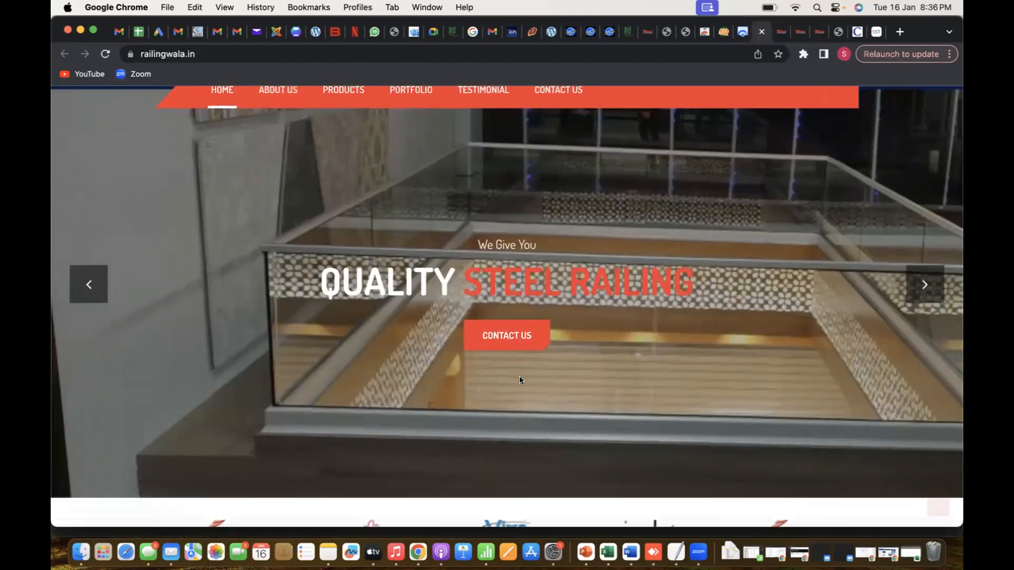
scroll(520, 379, "down", 20)
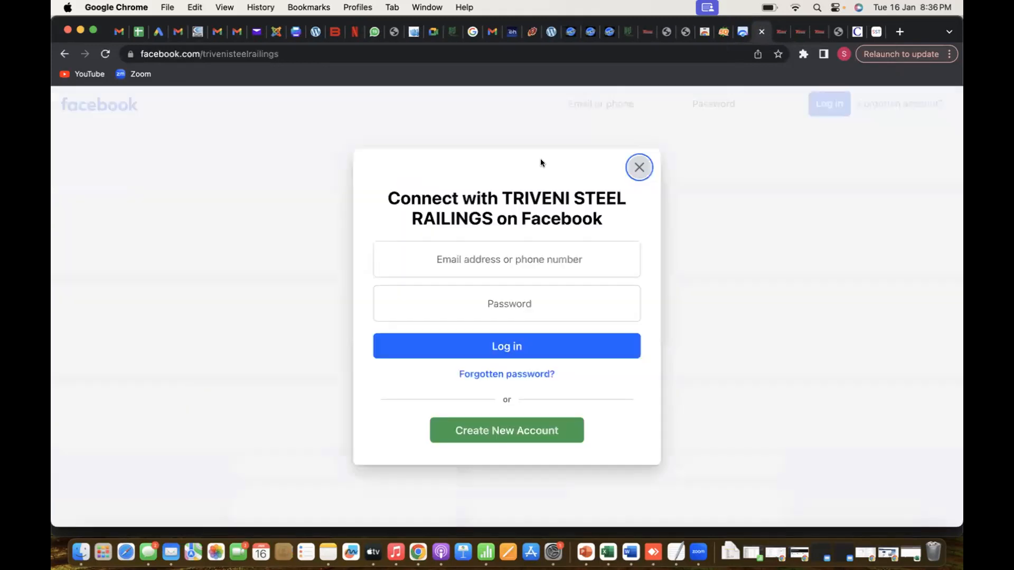
left_click(762, 32)
Return to Excel and enter "Yes" under Page1 and "ok" under Suggestion for Social Sharing Button
key("super+Tab")
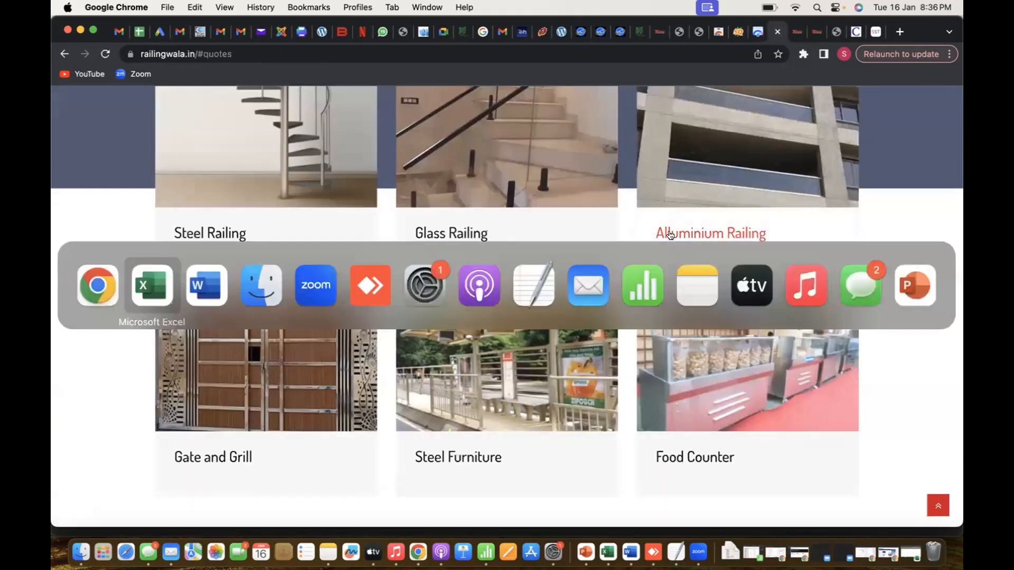
type("Yes")
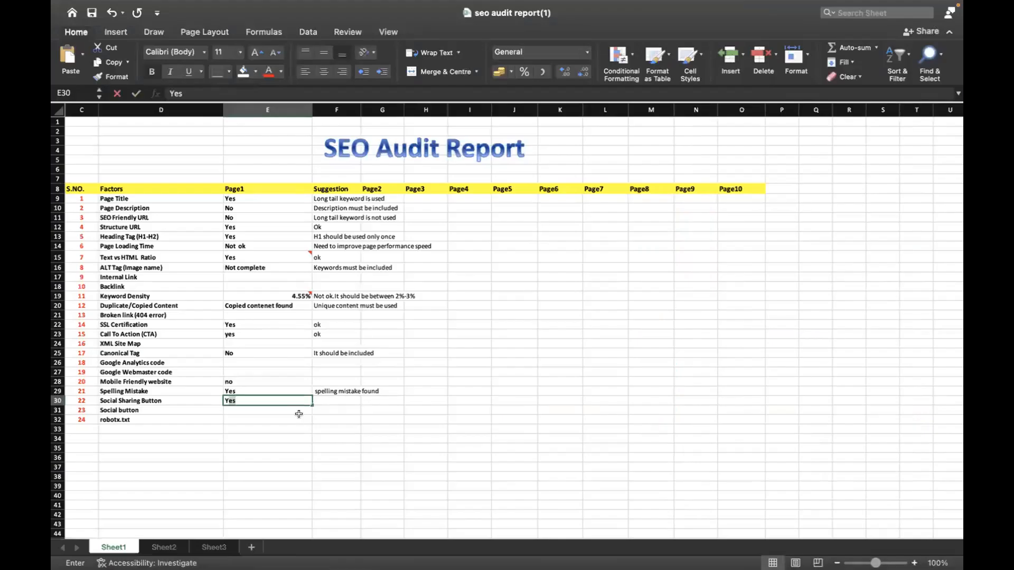
key("Right")
type("ok")
key("Return")
left_click(299, 414)
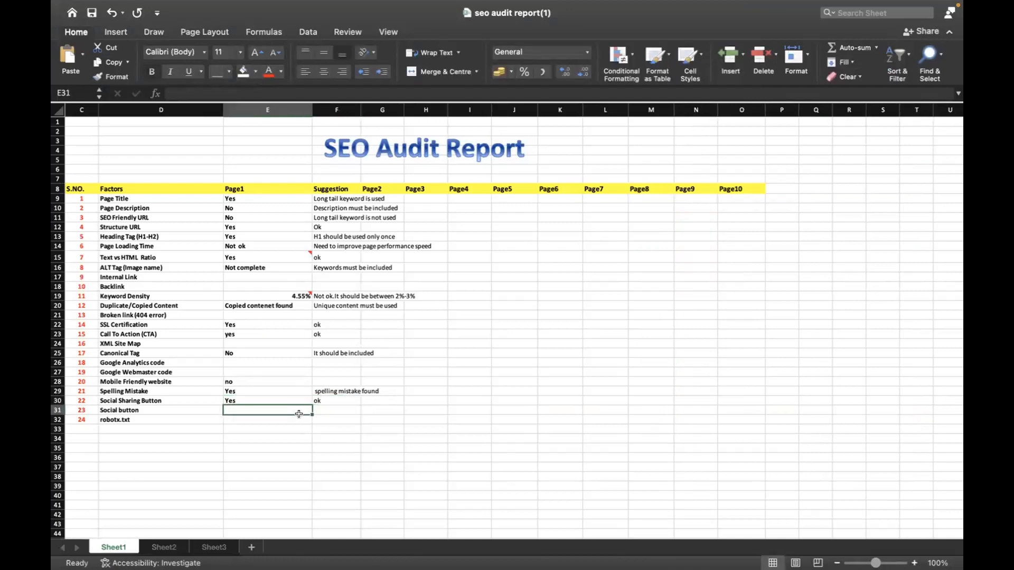
Fill the Social Sharing Button's Page1 entry down into the Social button row
left_click(259, 400)
left_click_drag(309, 404, 311, 414)
left_click(265, 397)
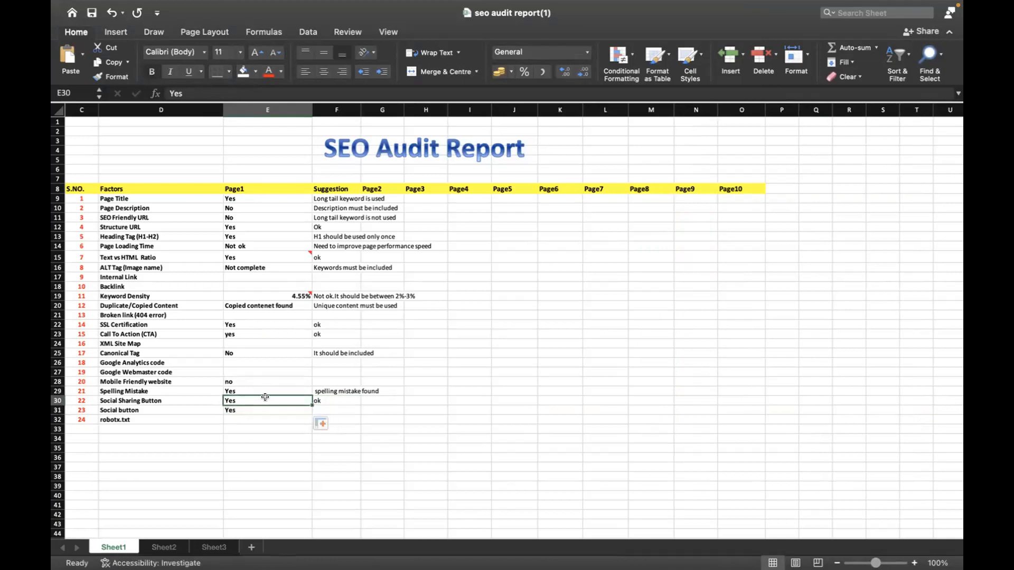
Clear the Page1 and Suggestion entries of the Social Sharing Button row
key("Delete")
key("Right")
key("Delete")
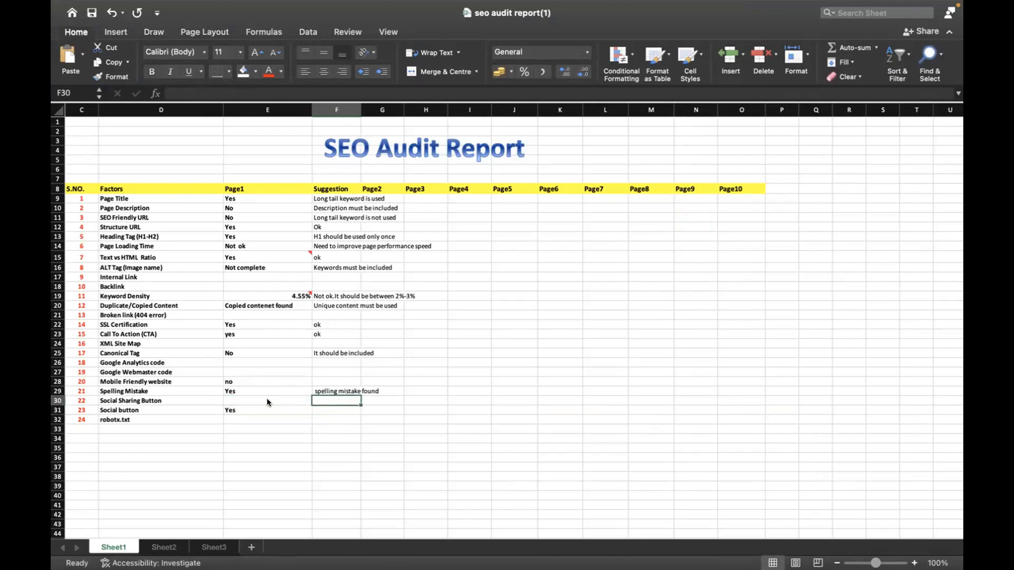
left_click(260, 400)
left_click(244, 408)
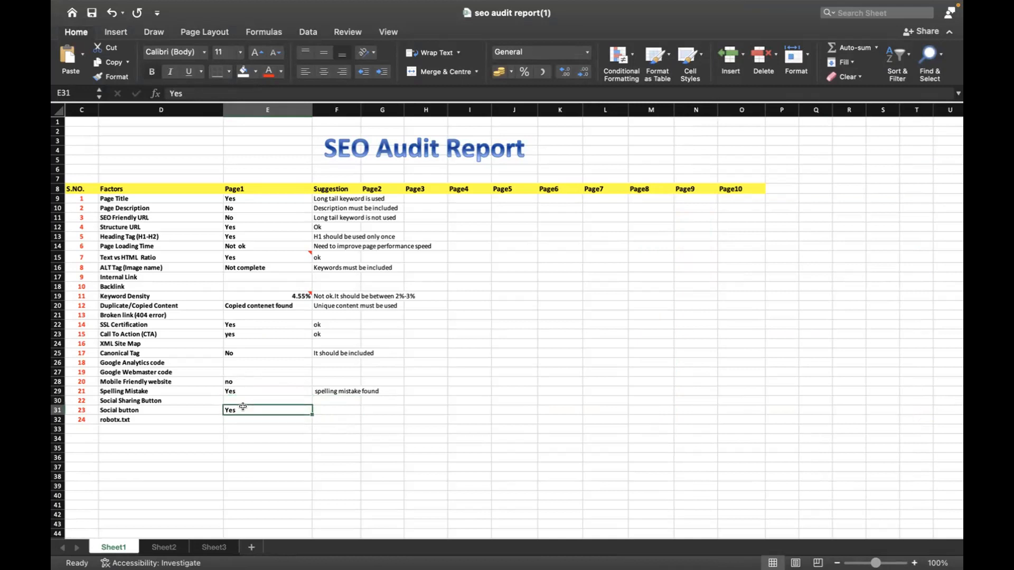
Enter "Yes" for Social Sharing Button under Page1 and "ok" under Suggestion for both Social Sharing Button and Social button
left_click(283, 399)
type("Yes")
key("BackSpace")
type("es")
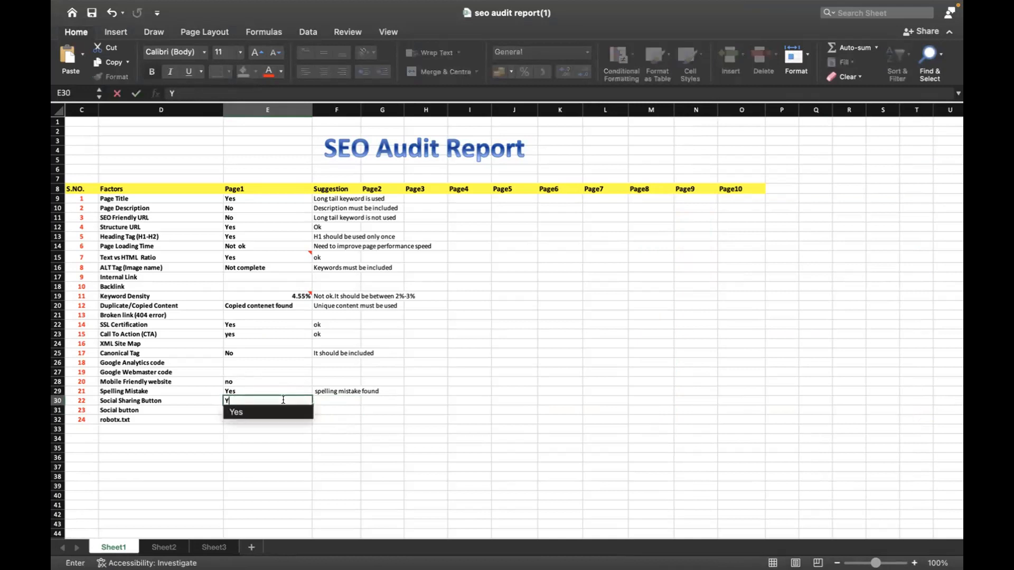
key("Tab")
type("ok")
key("Return")
type("ok")
key("Return")
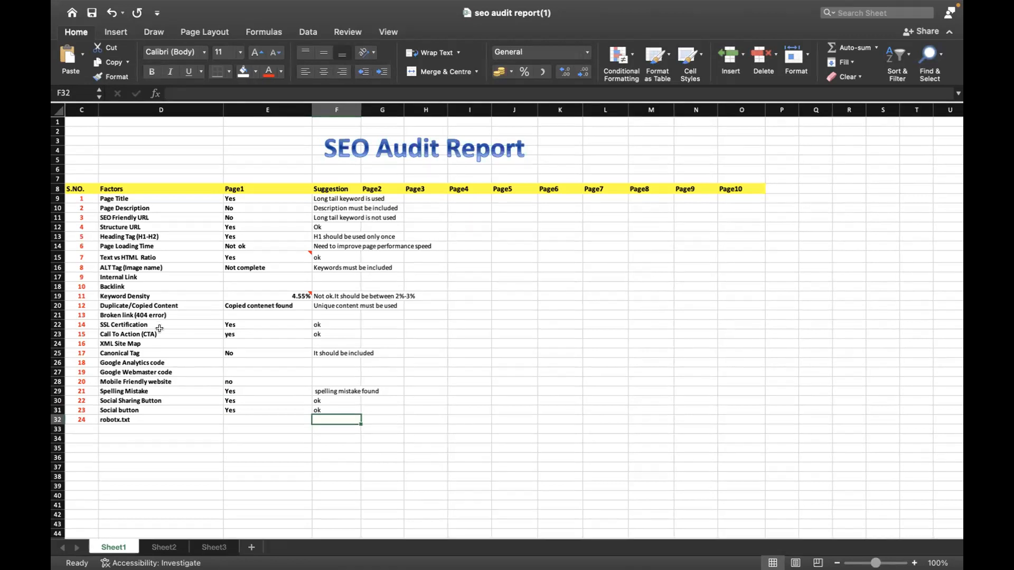
Switch to the SEOquake diagnosis page in Chrome and examine its page analysis, including the canonical tag check
left_click(483, 314)
key("super+Tab")
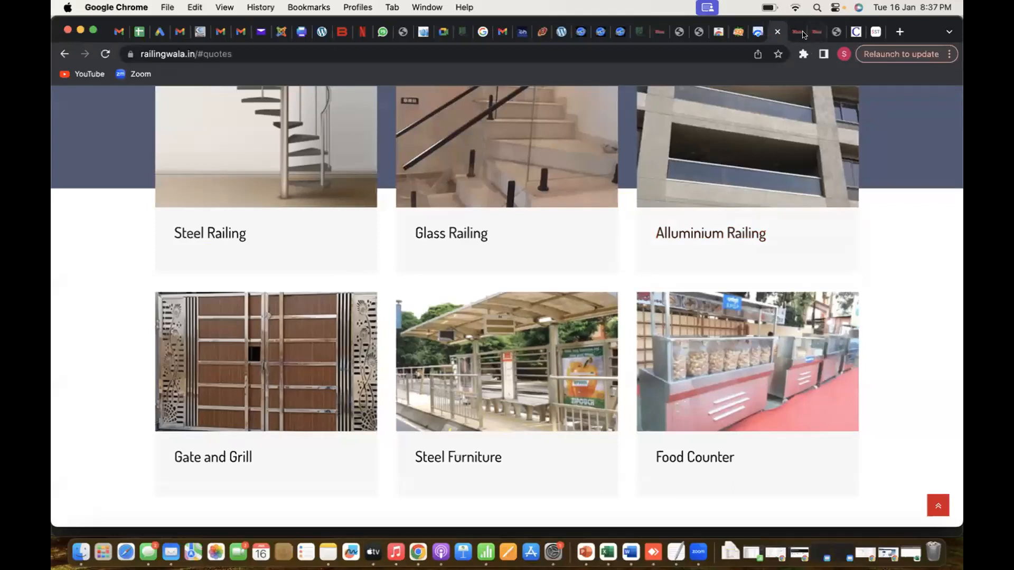
left_click(738, 32)
scroll(606, 358, "up", 20)
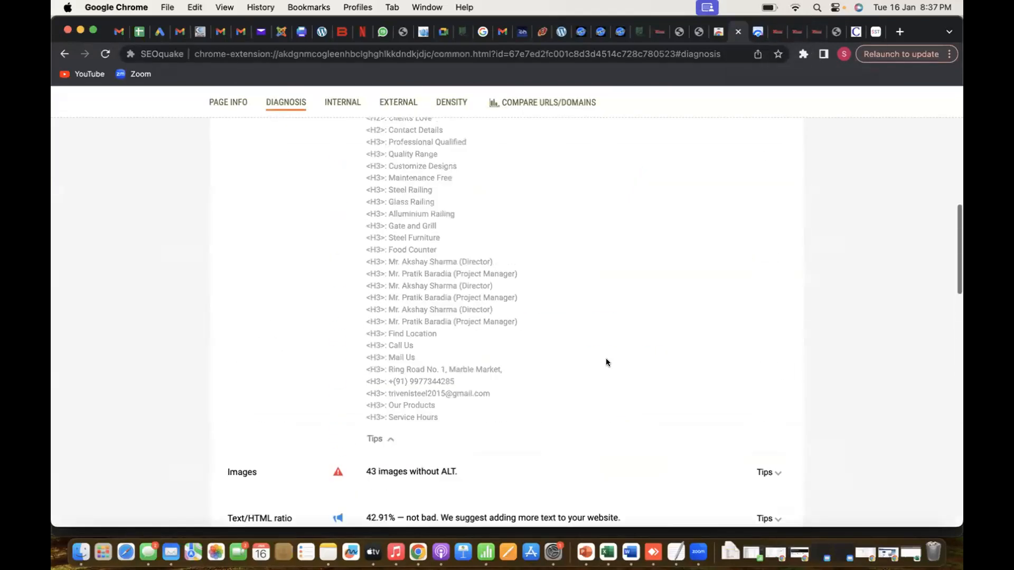
left_click_drag(506, 354, 367, 351)
left_click(530, 331)
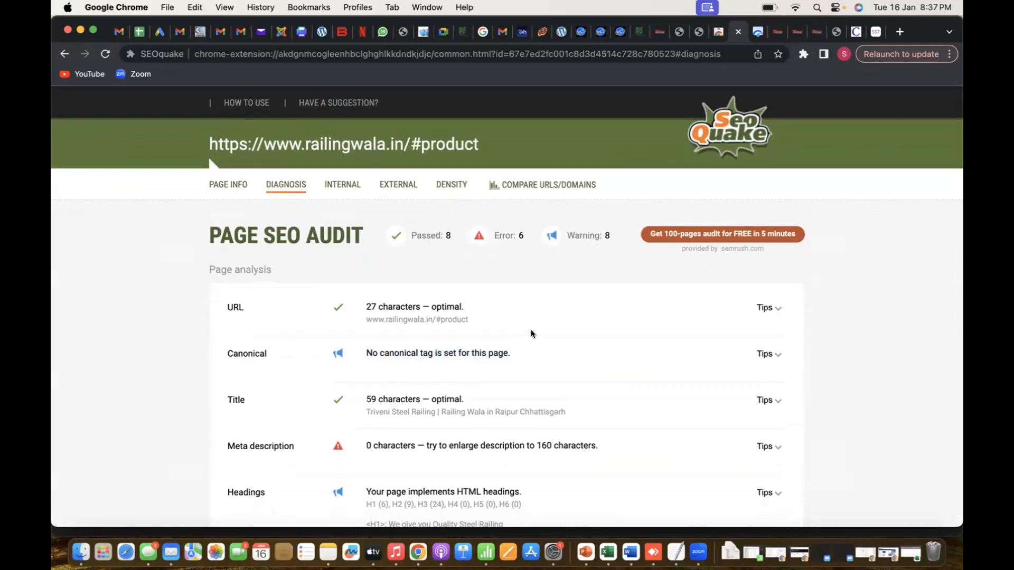
Return to the Excel audit report and select the Page1 entry of the Text vs HTML Ratio row
key("super+Tab")
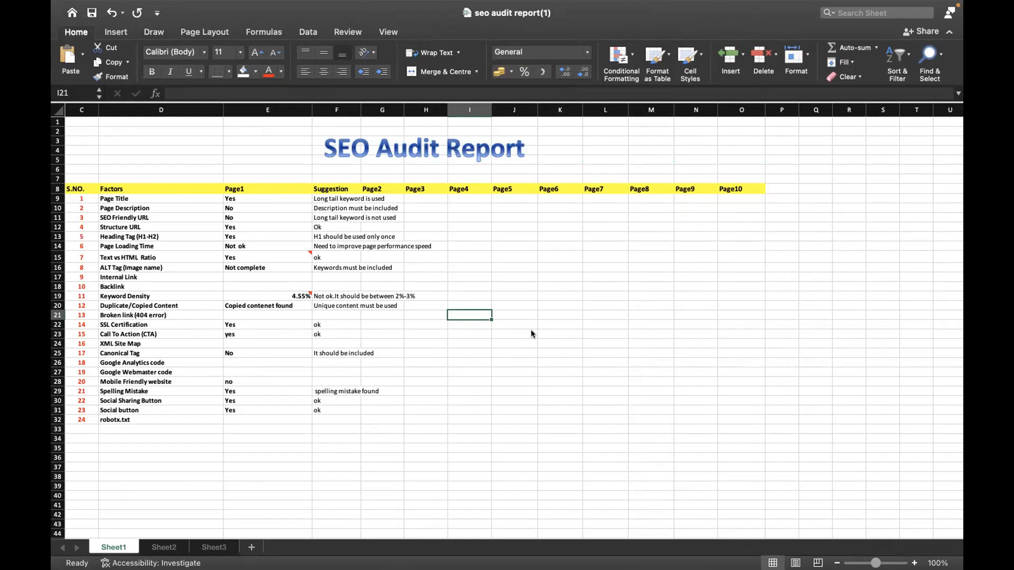
left_click(228, 417)
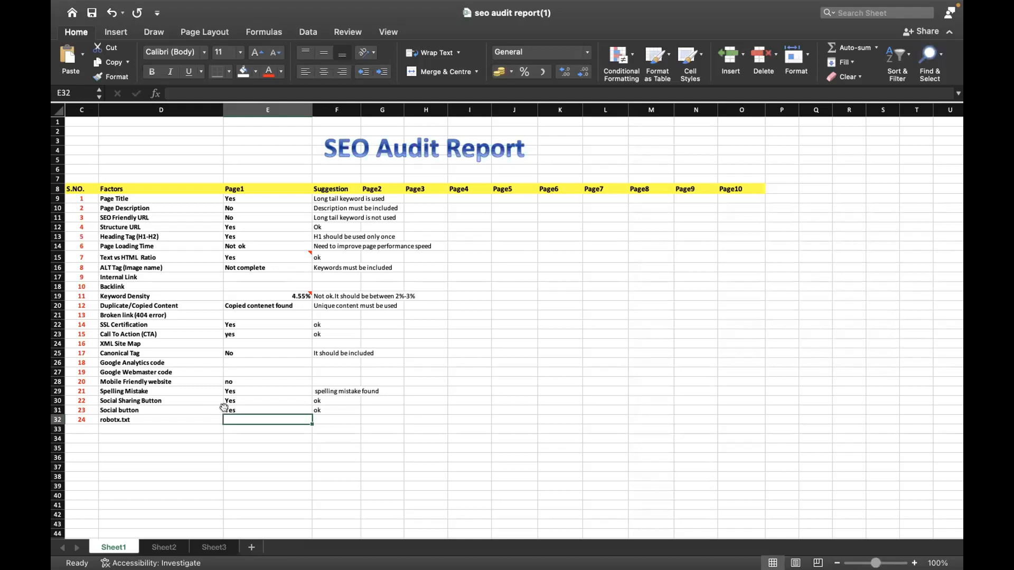
left_click(125, 256)
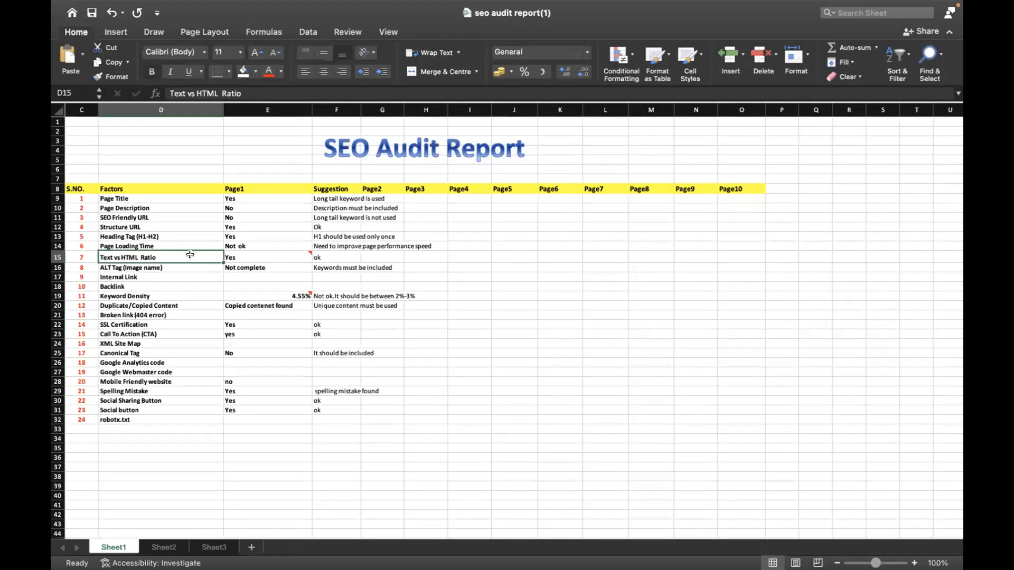
key("Right")
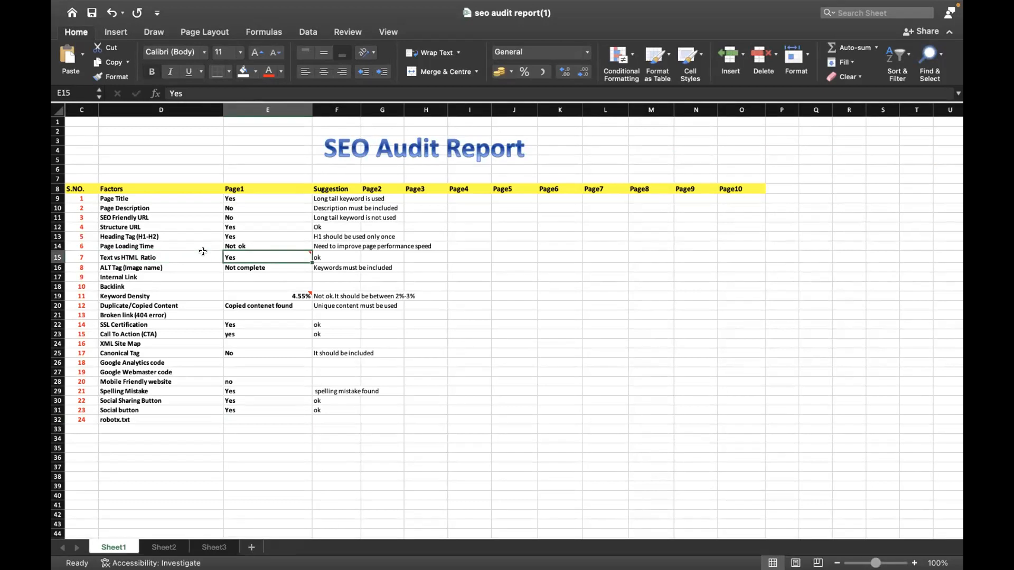
Switch to the SEOquake diagnosis in Chrome, examine the Text/HTML ratio result, and return to the Excel audit report
key("super+Tab")
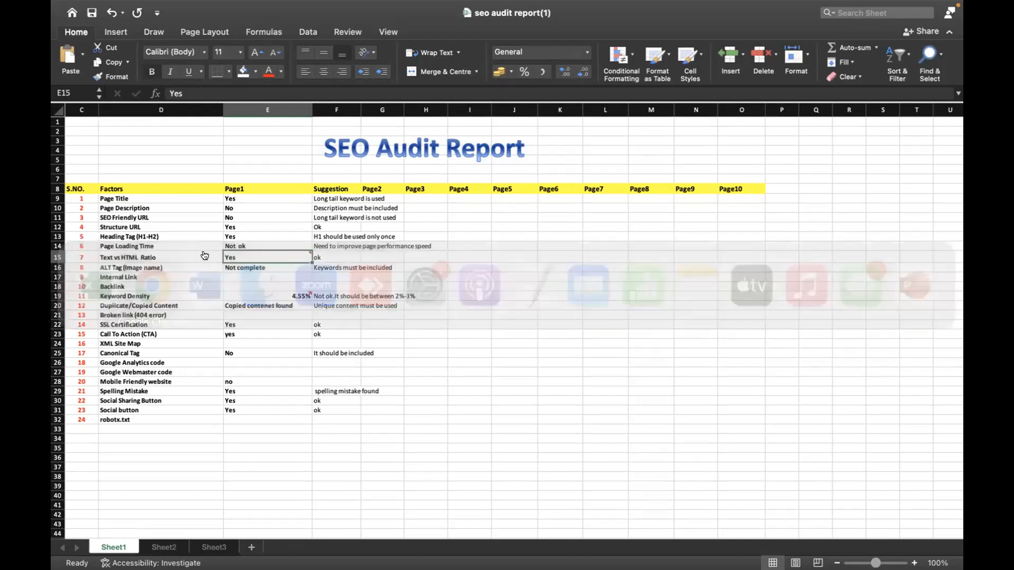
scroll(296, 428, "down", 5)
scroll(296, 423, "down", 15)
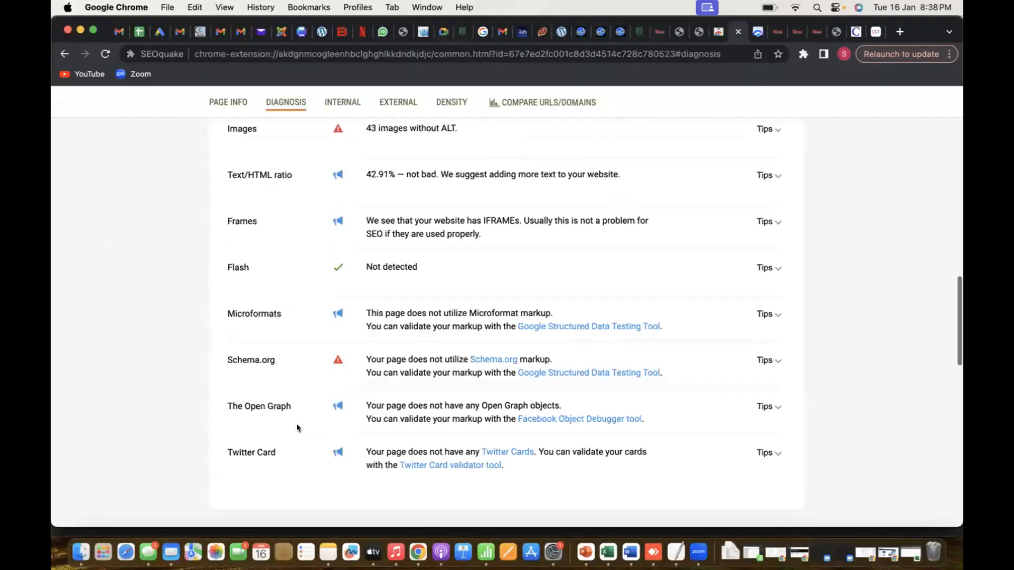
scroll(296, 424, "up", 4)
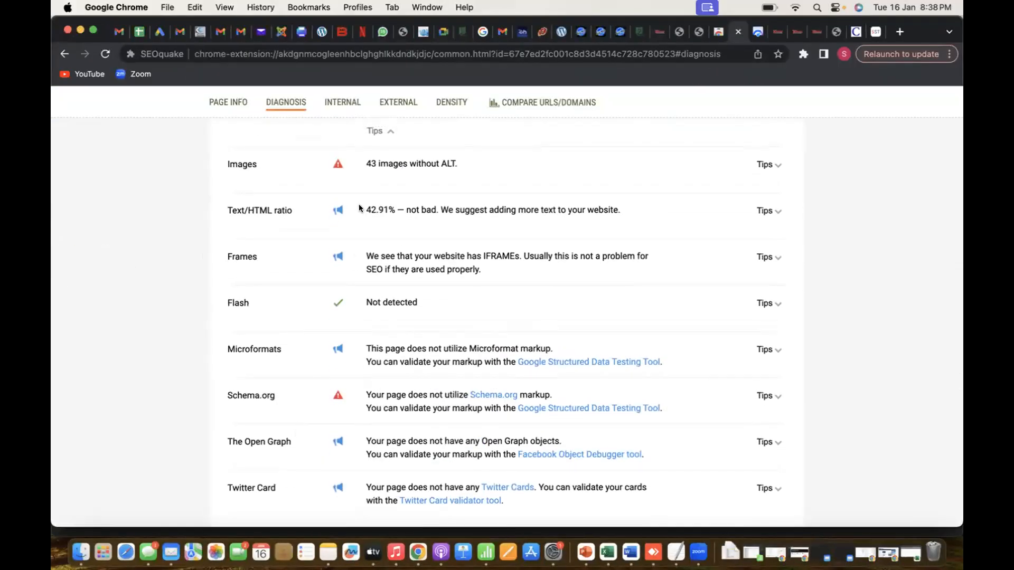
left_click_drag(363, 210, 628, 234)
key("super+Tab")
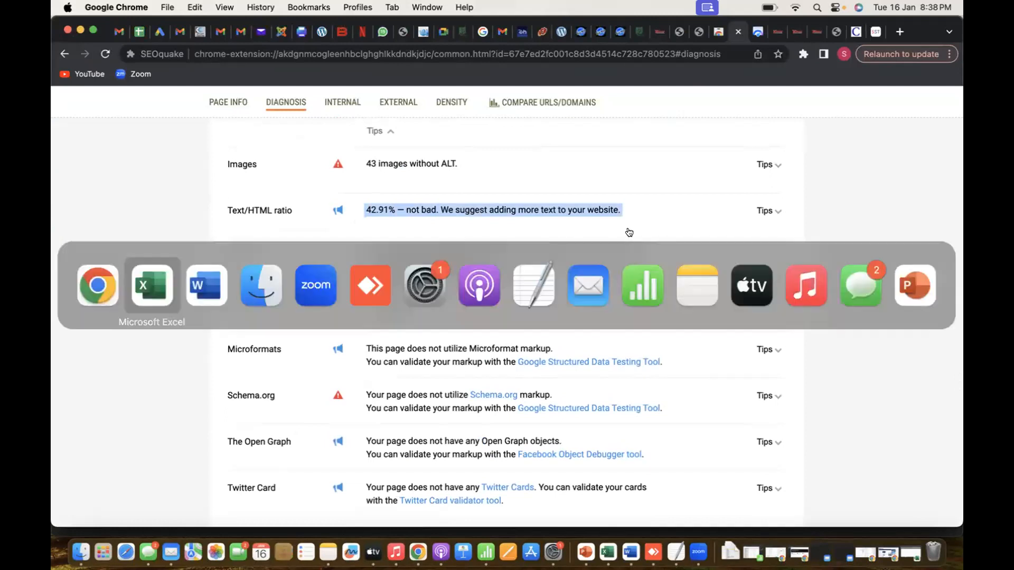
key("super+Tab")
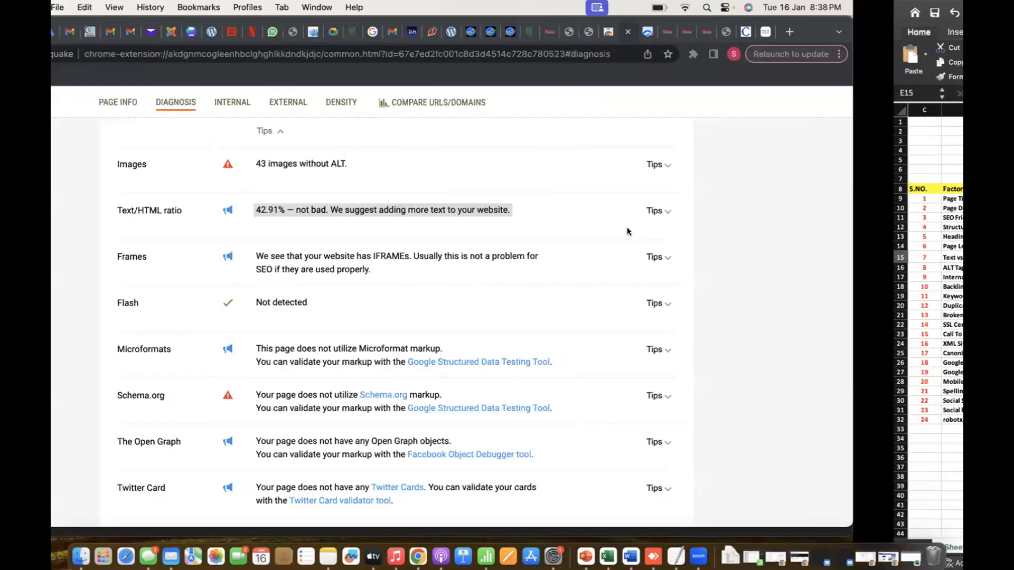
key("super+Tab")
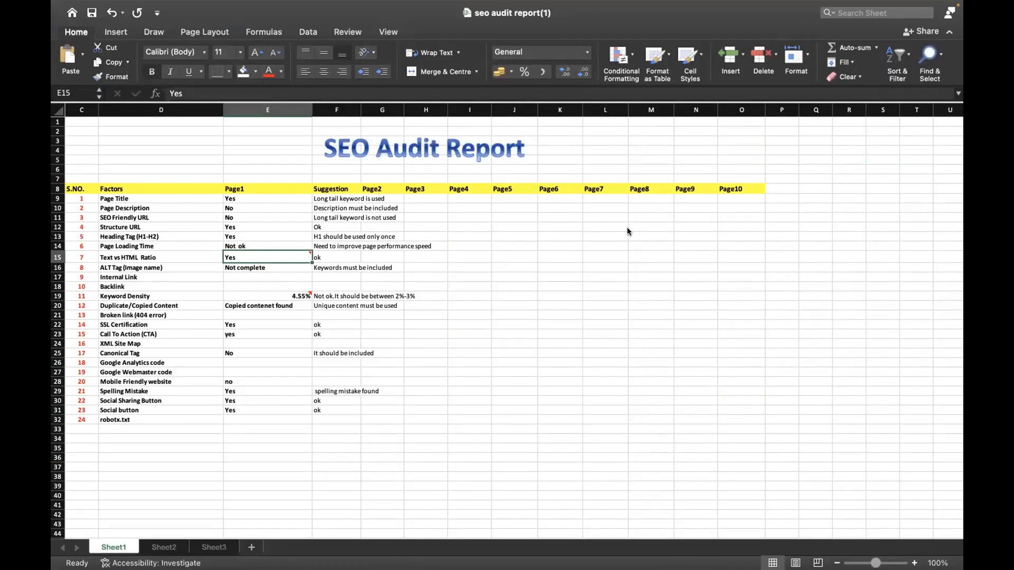
left_click(494, 362)
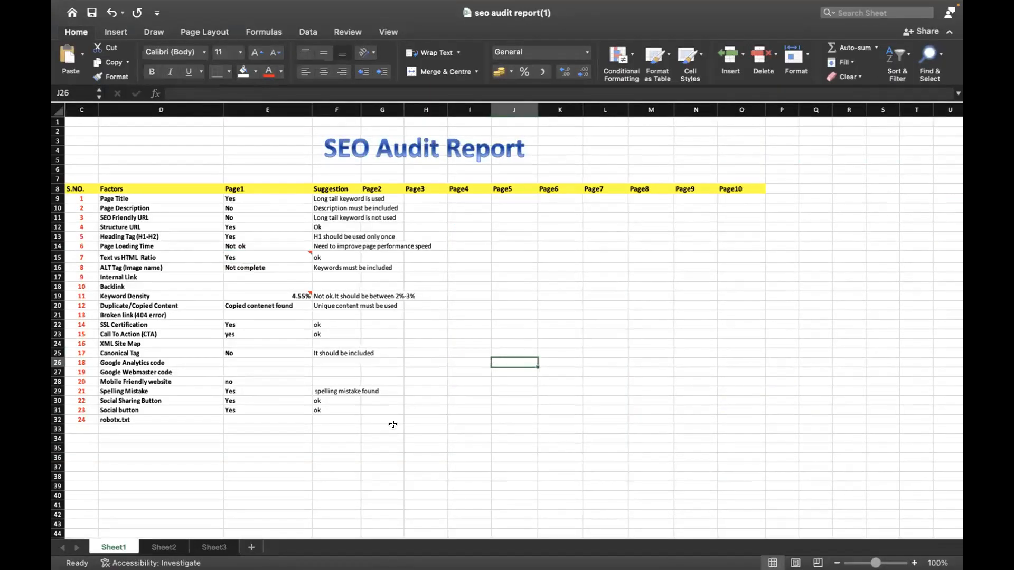
scroll(393, 425, "left", 3)
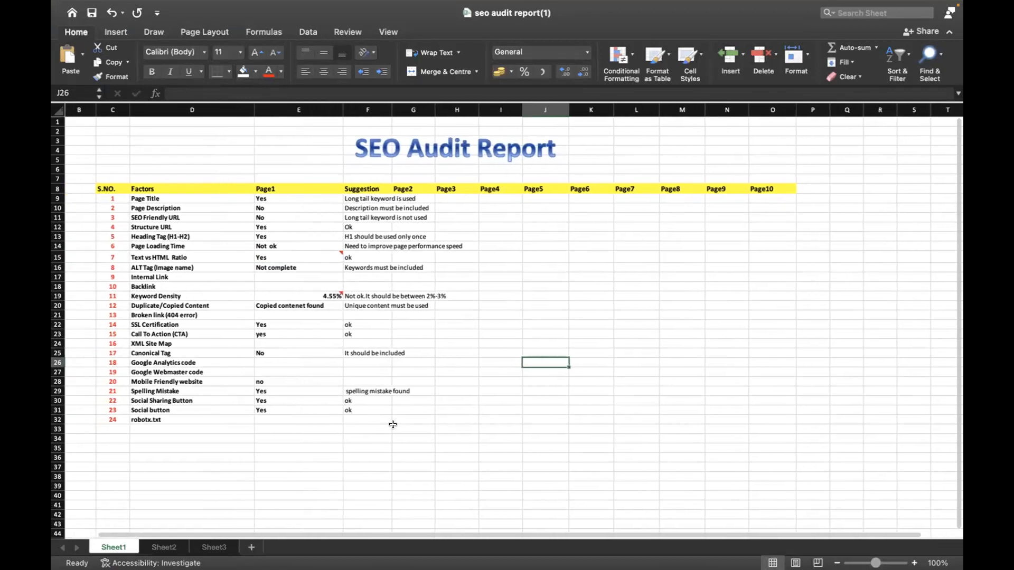
scroll(393, 425, "right", 1)
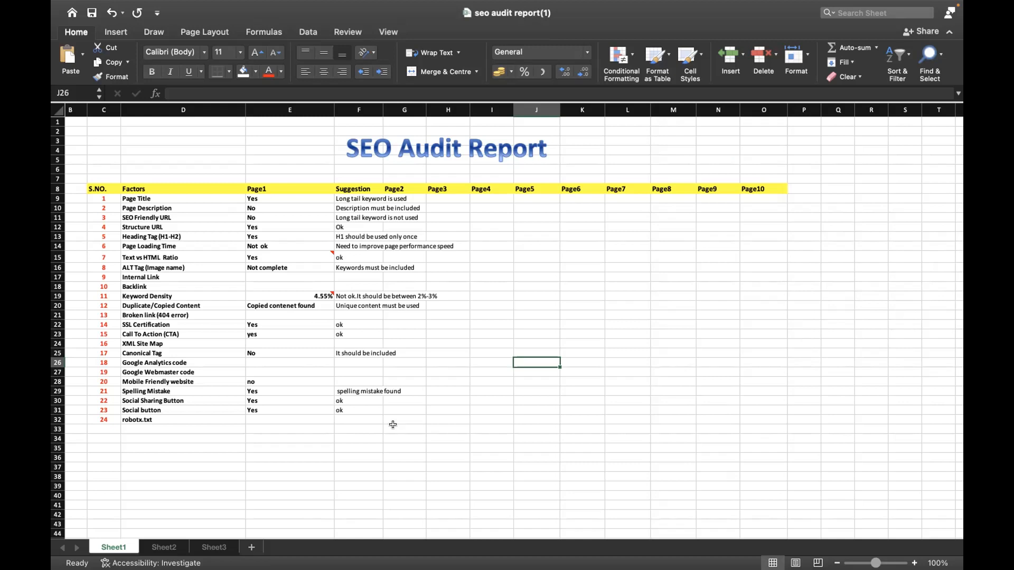
scroll(393, 424, "left", 1)
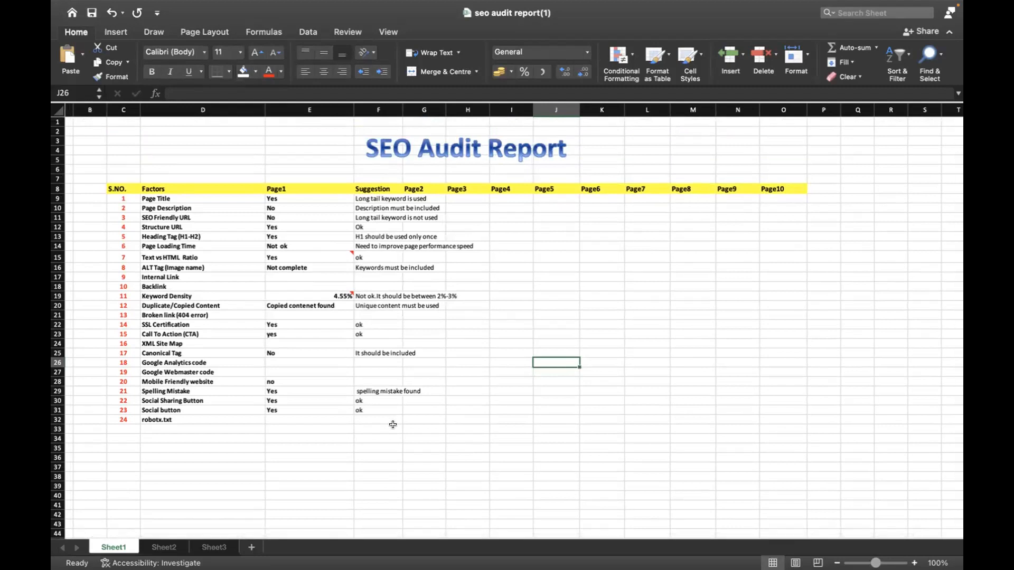
mouse_move(491, 5)
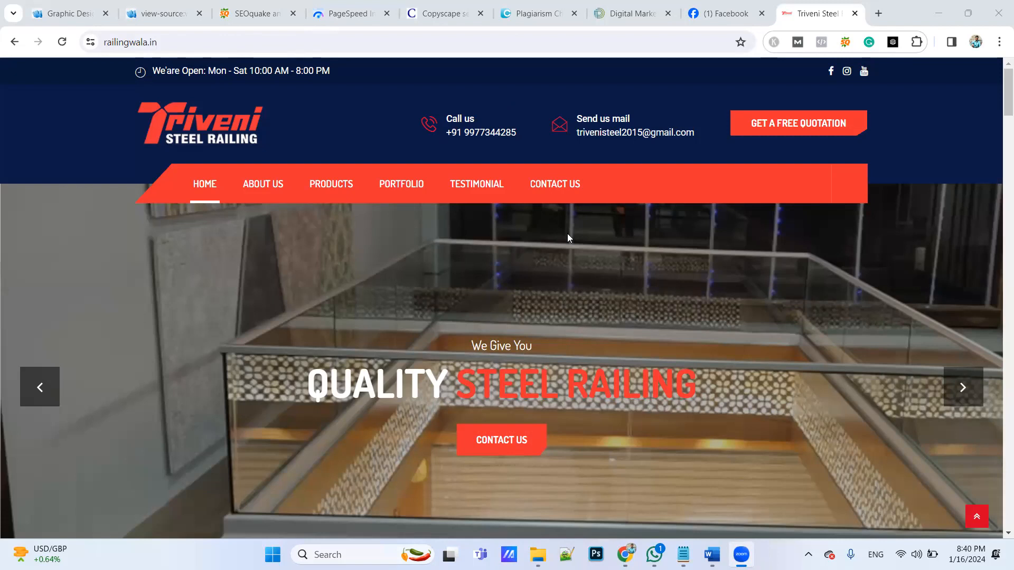
Go to the Products section of railingwala.in and look through its product cards
left_click(333, 186)
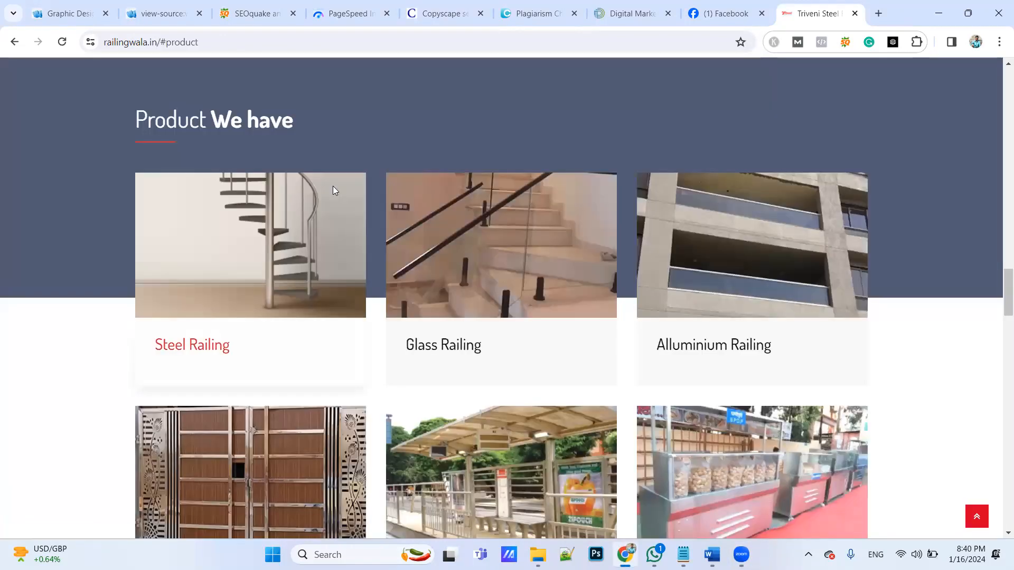
scroll(333, 190, "up", 20)
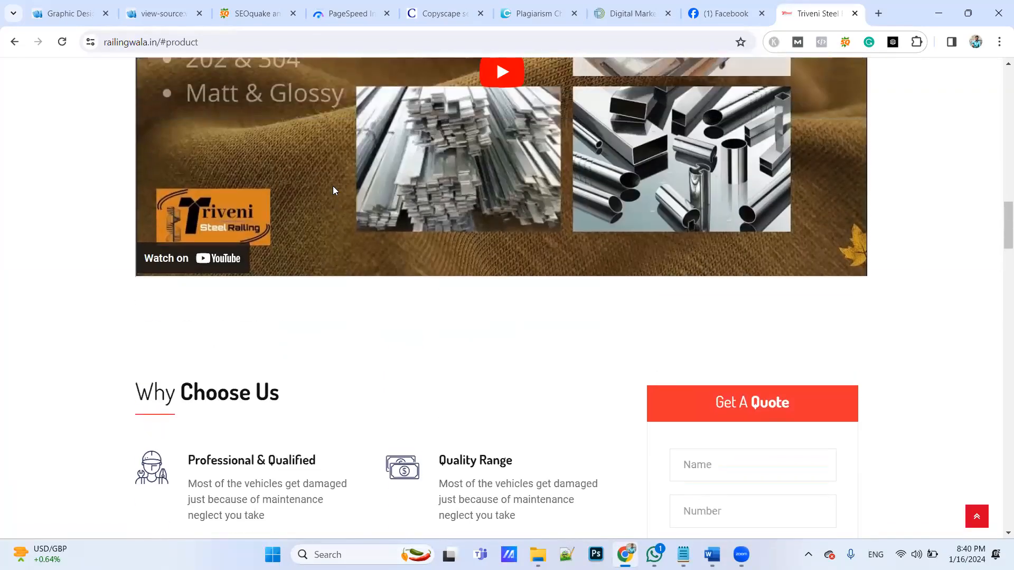
scroll(334, 190, "down", 20)
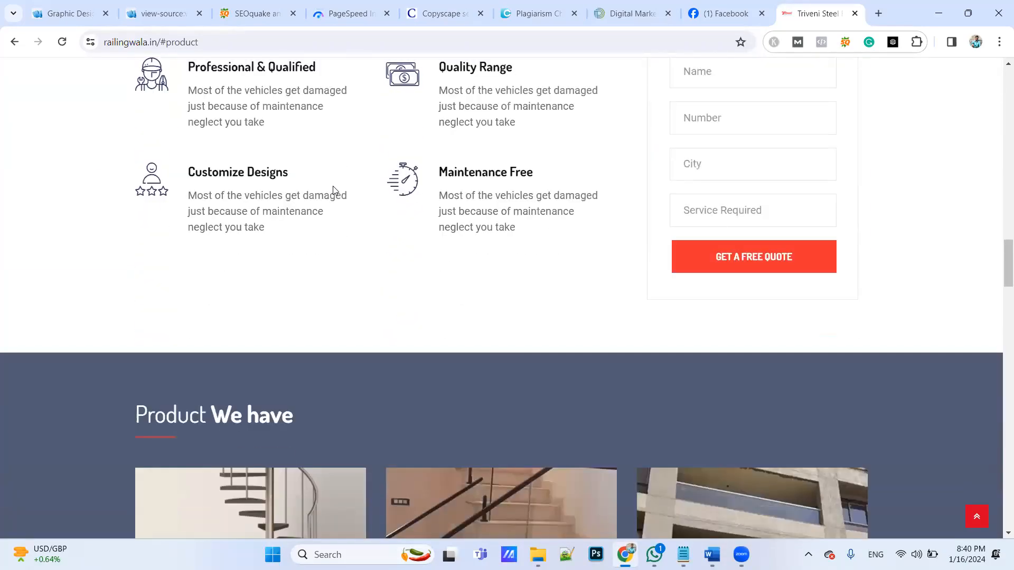
scroll(333, 186, "down", 1)
scroll(65, 233, "down", 2)
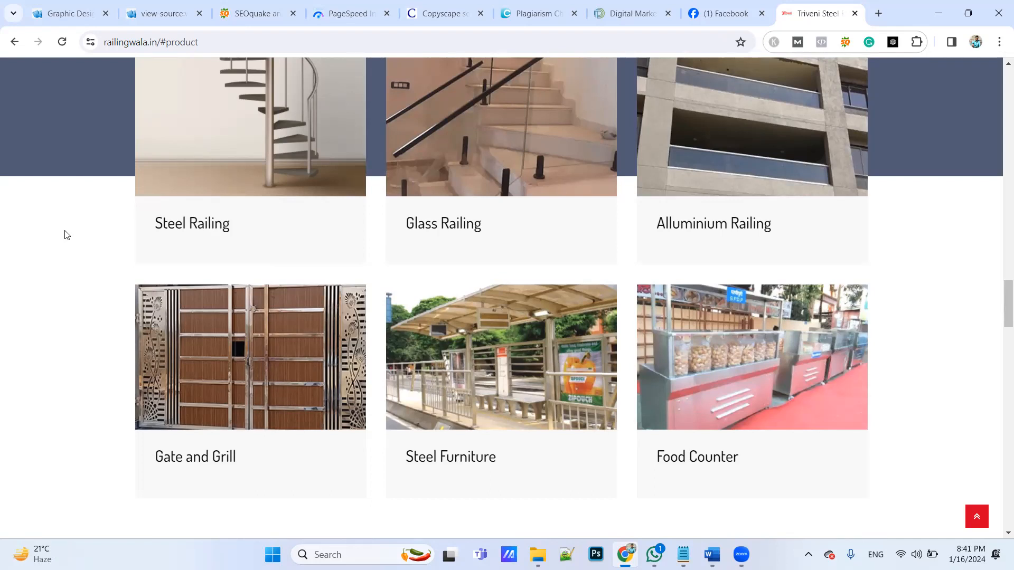
Examine the railingwala.in homepage content, including the Why Choose Us, product and Our History sections
scroll(168, 245, "up", 15)
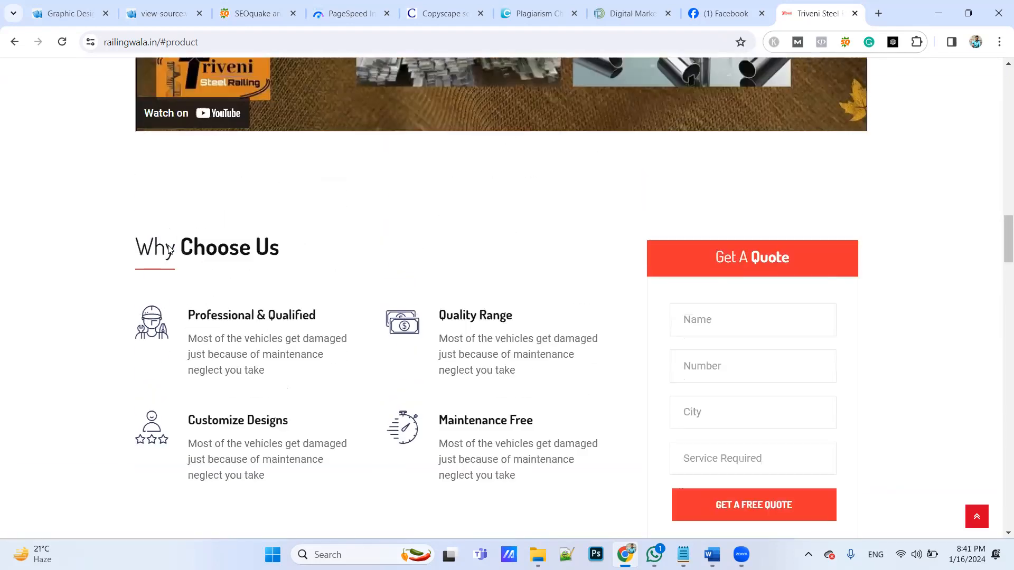
scroll(168, 247, "up", 9)
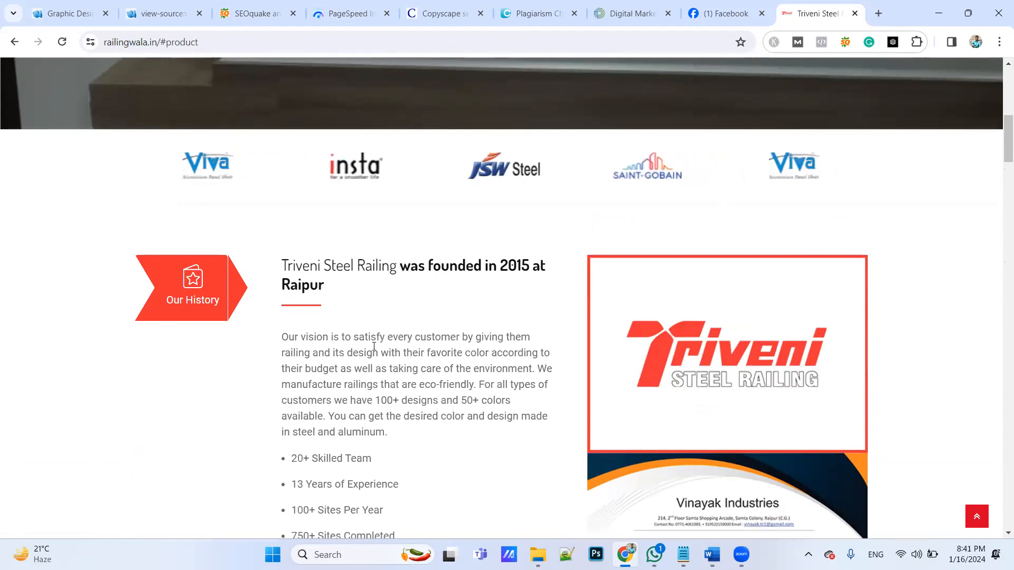
scroll(373, 346, "down", 20)
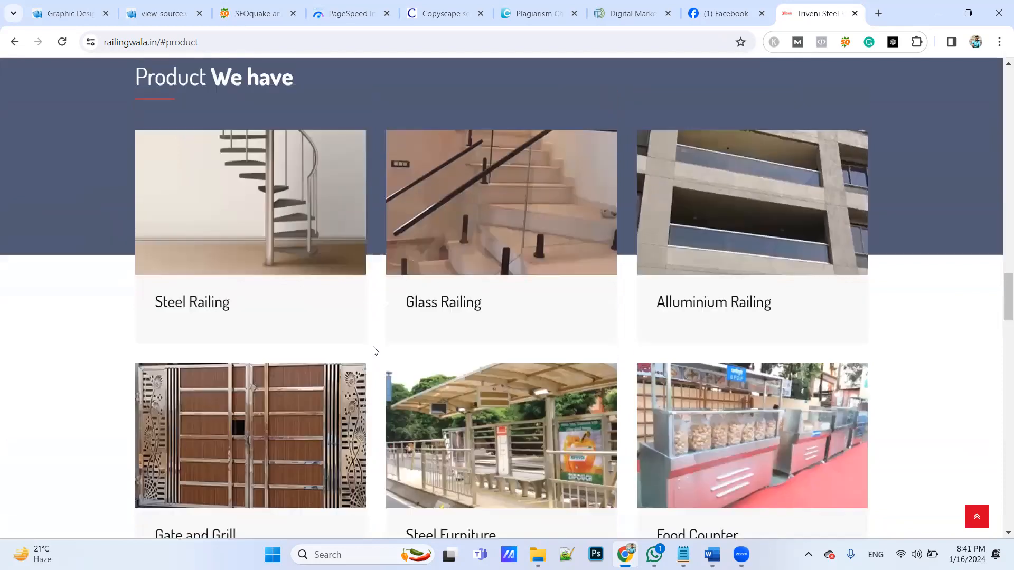
scroll(374, 346, "up", 20)
scroll(374, 346, "up", 1)
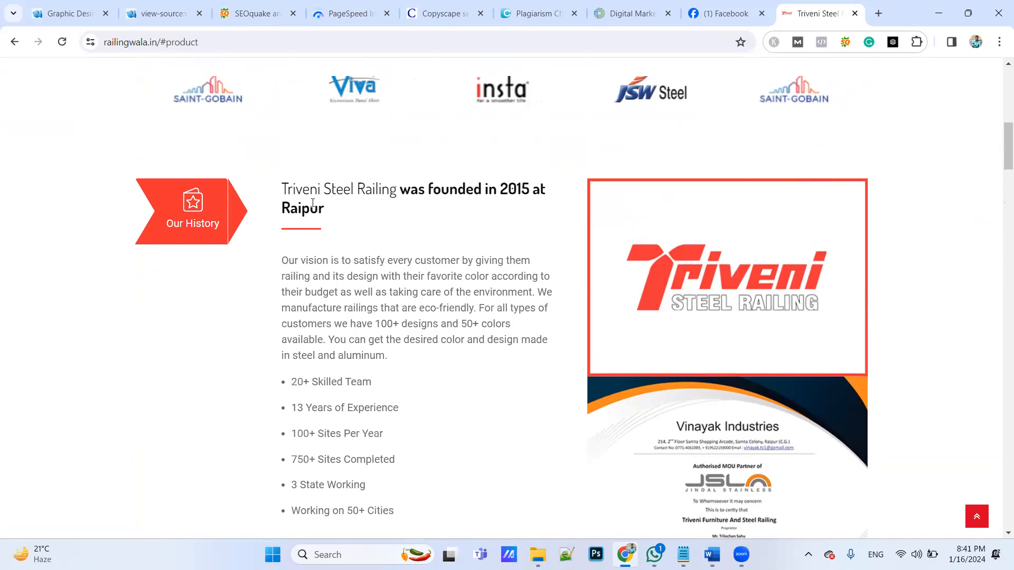
scroll(316, 207, "up", 10)
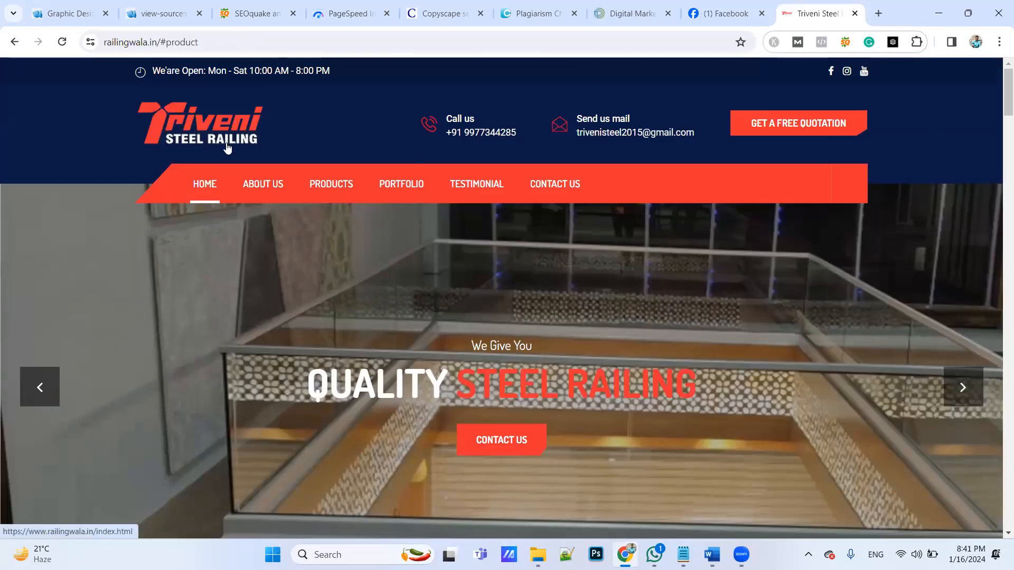
scroll(381, 269, "down", 10)
scroll(382, 271, "up", 6)
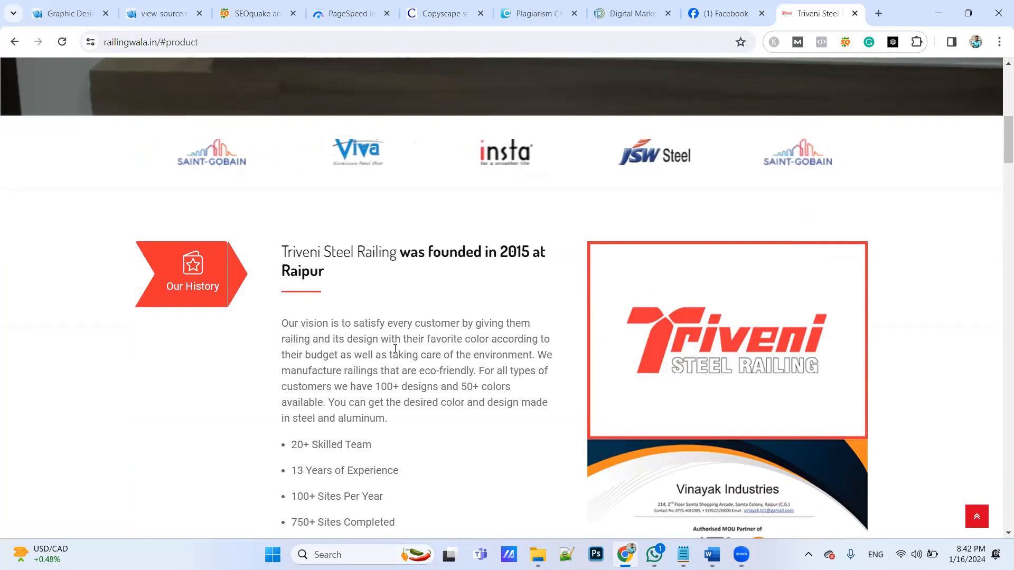
scroll(396, 343, "down", 3)
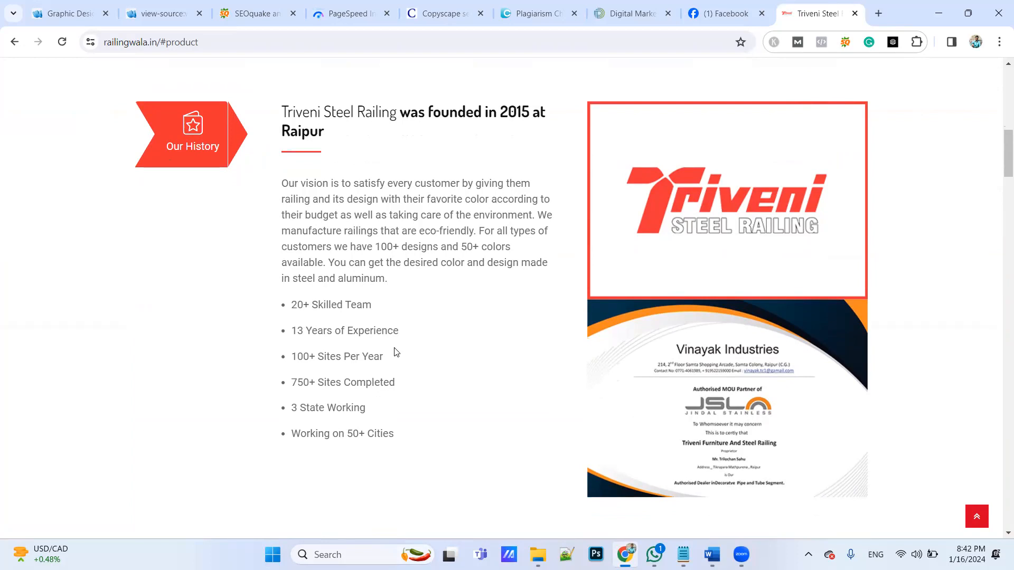
key("Home")
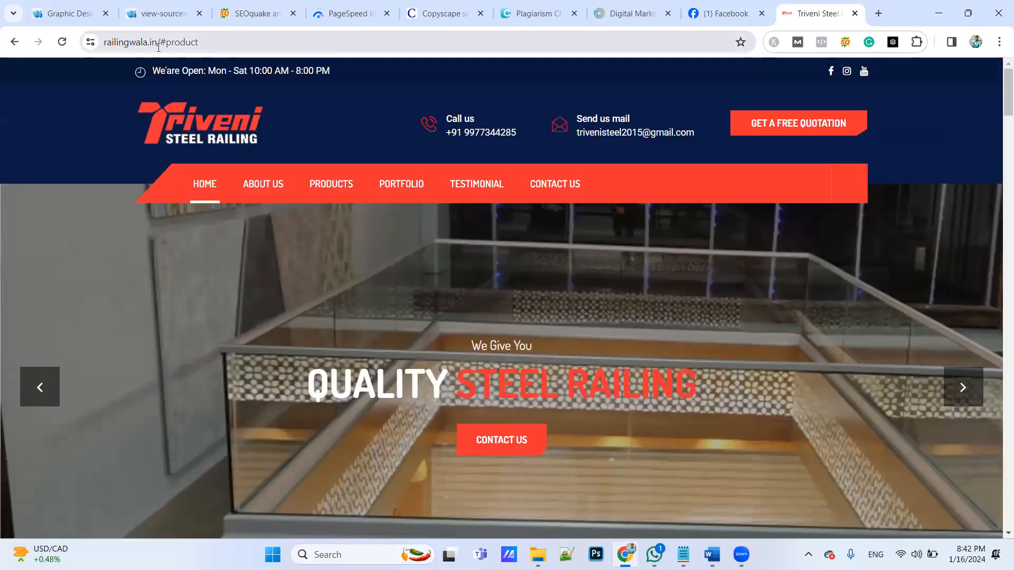
left_click_drag(157, 42, 296, 44)
key("BackSpace")
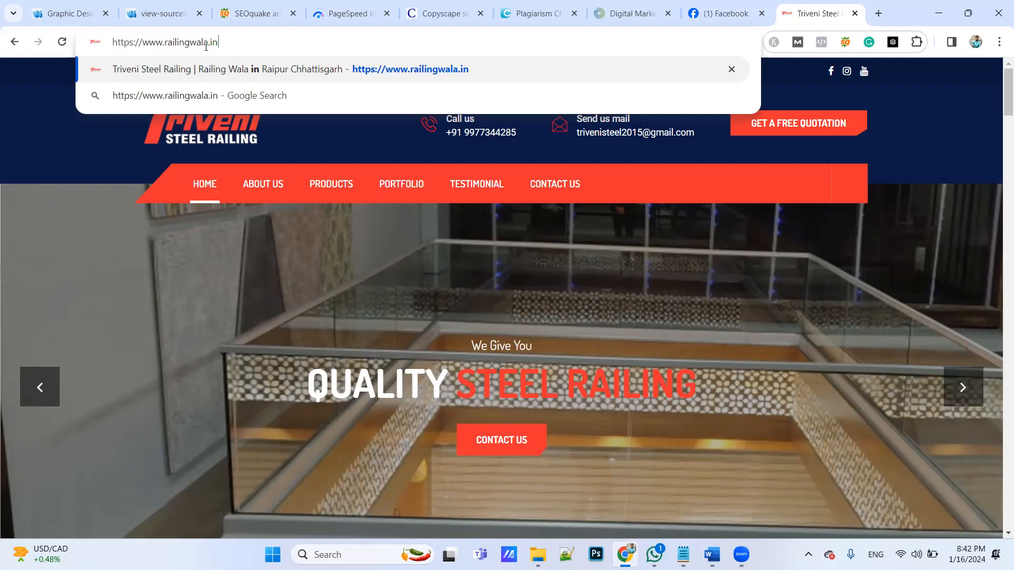
left_click_drag(216, 43, 117, 46)
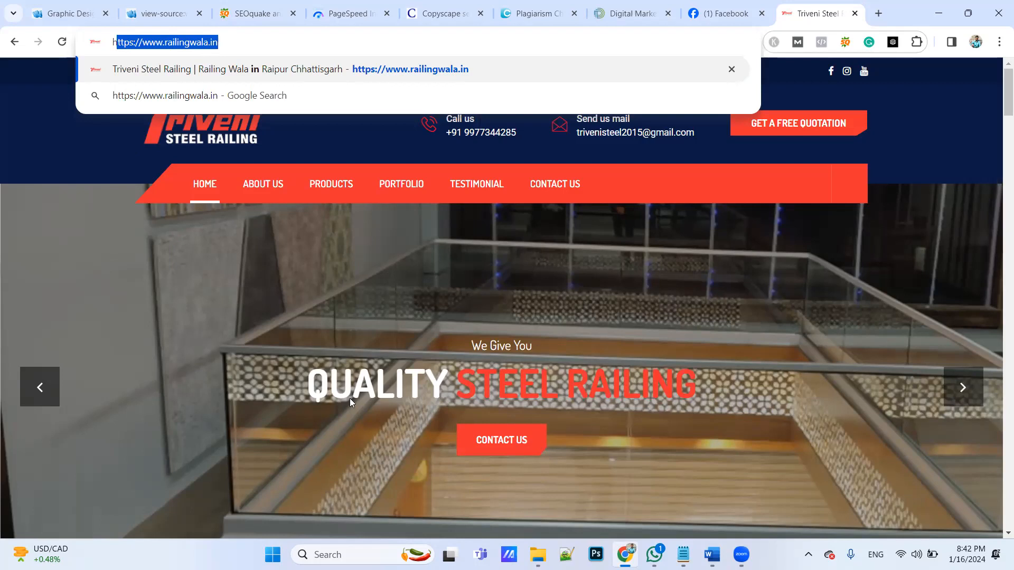
left_click(362, 287)
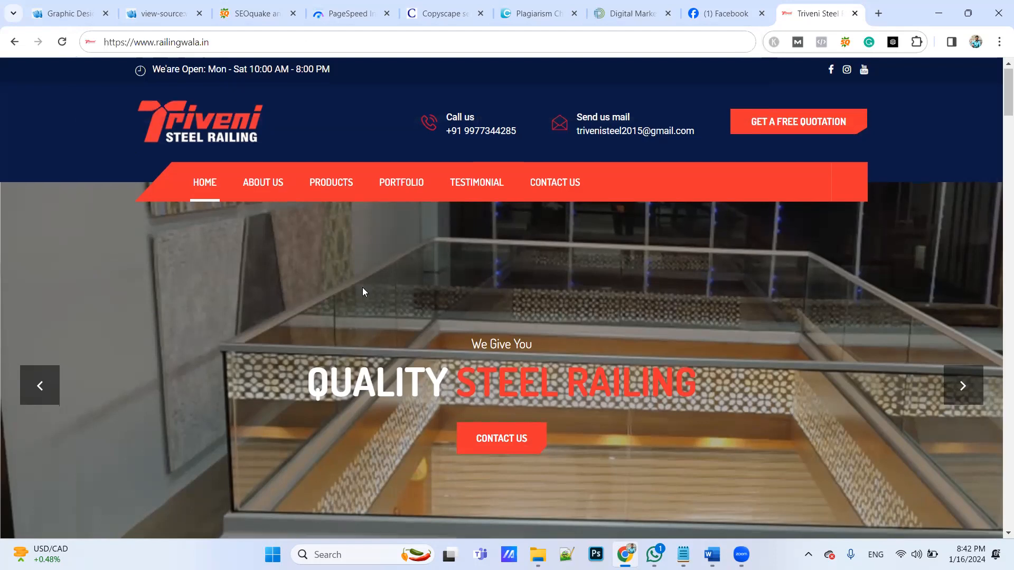
Review the homepage's product cards from Steel Railing to Food Counter and the Why Choose Us section, ending at the header
scroll(363, 288, "down", 8)
scroll(363, 289, "down", 13)
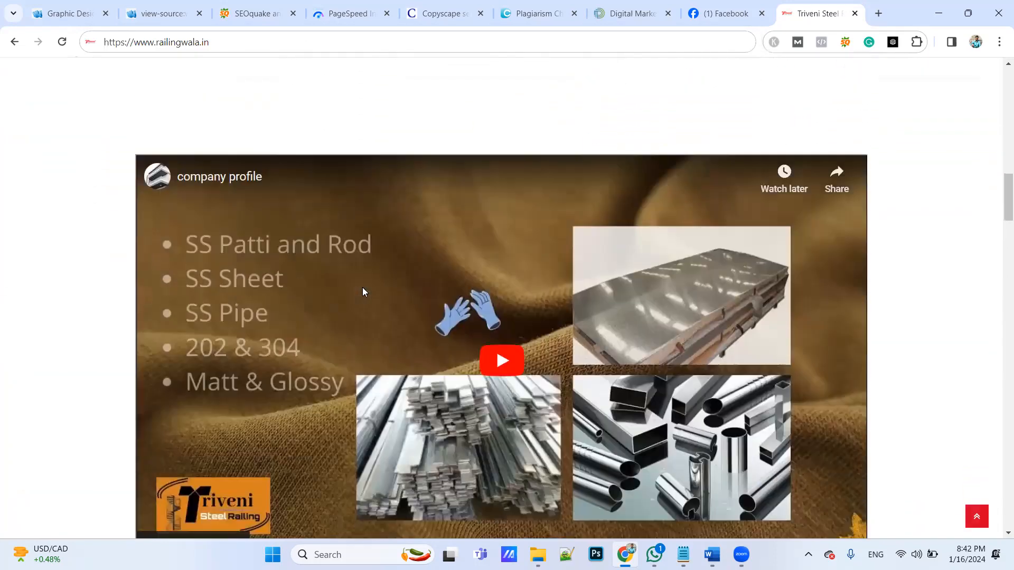
scroll(362, 287, "down", 15)
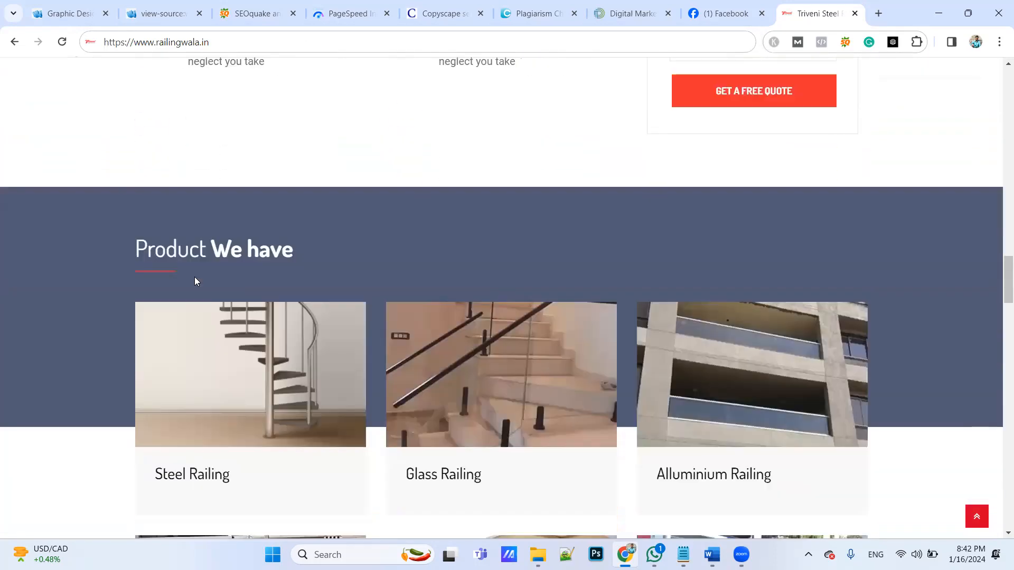
scroll(194, 281, "up", 9)
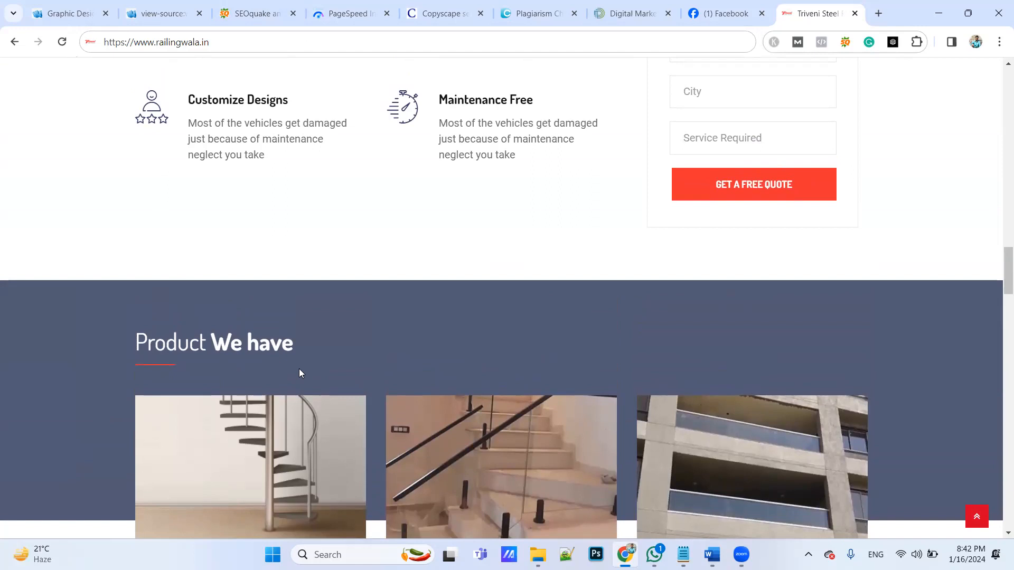
scroll(300, 370, "down", 5)
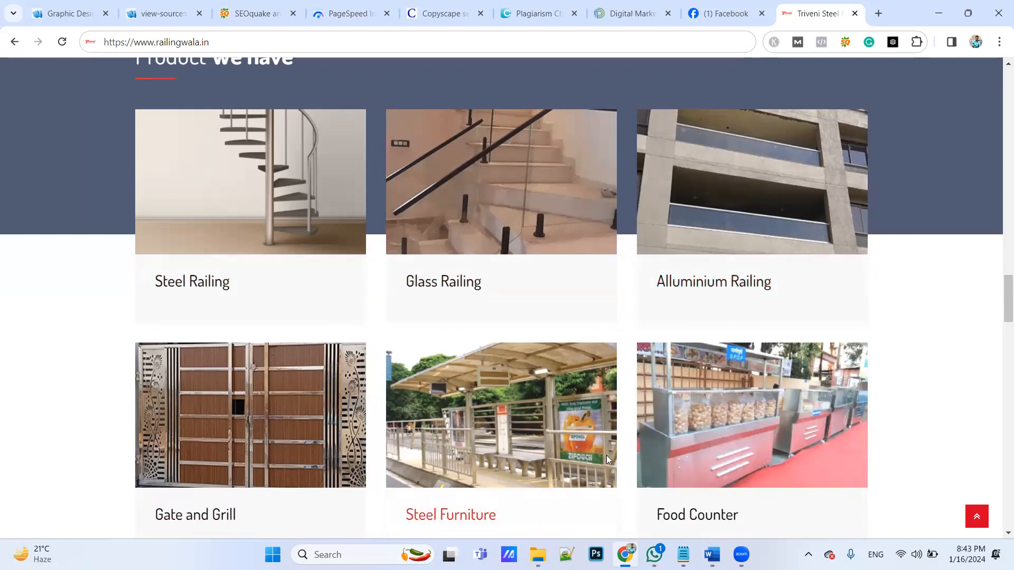
scroll(577, 441, "down", 1)
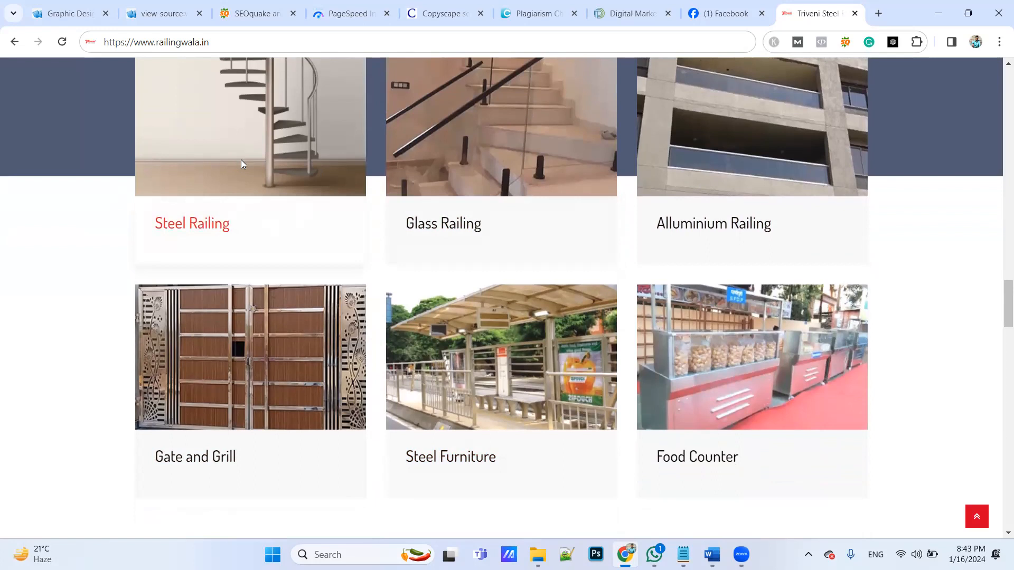
scroll(240, 160, "up", 3)
scroll(241, 160, "up", 3)
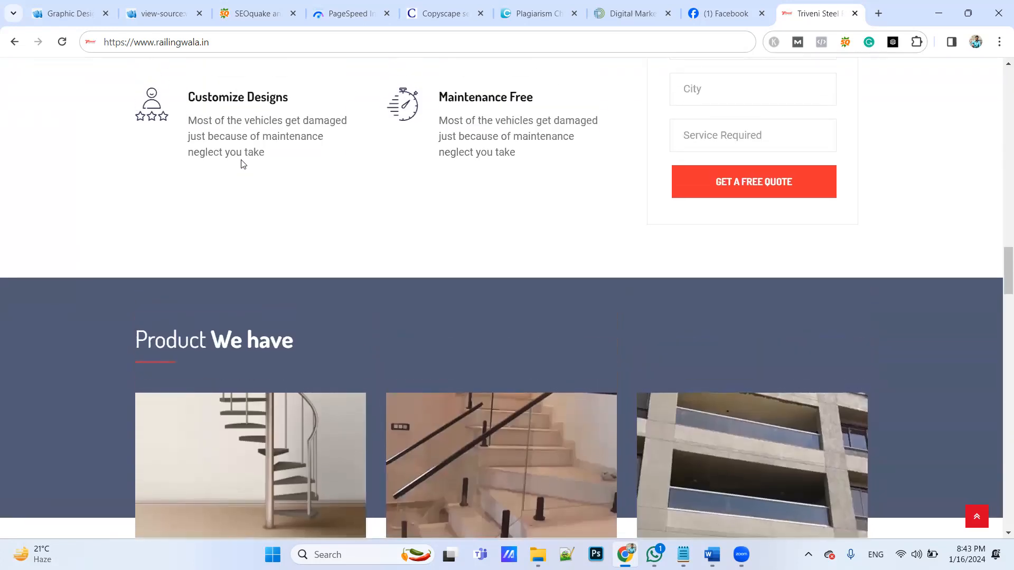
scroll(243, 164, "down", 6)
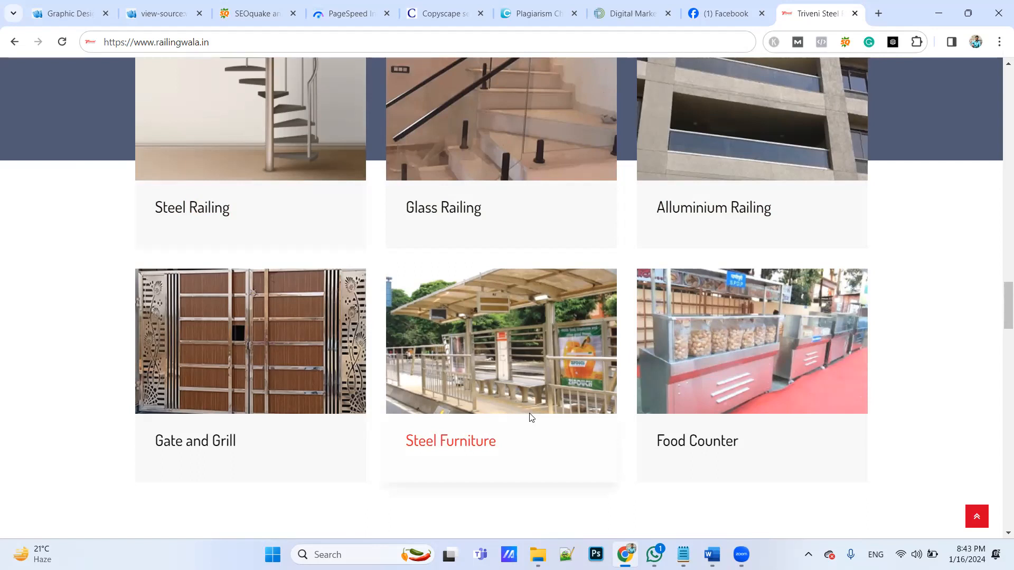
scroll(531, 417, "up", 20)
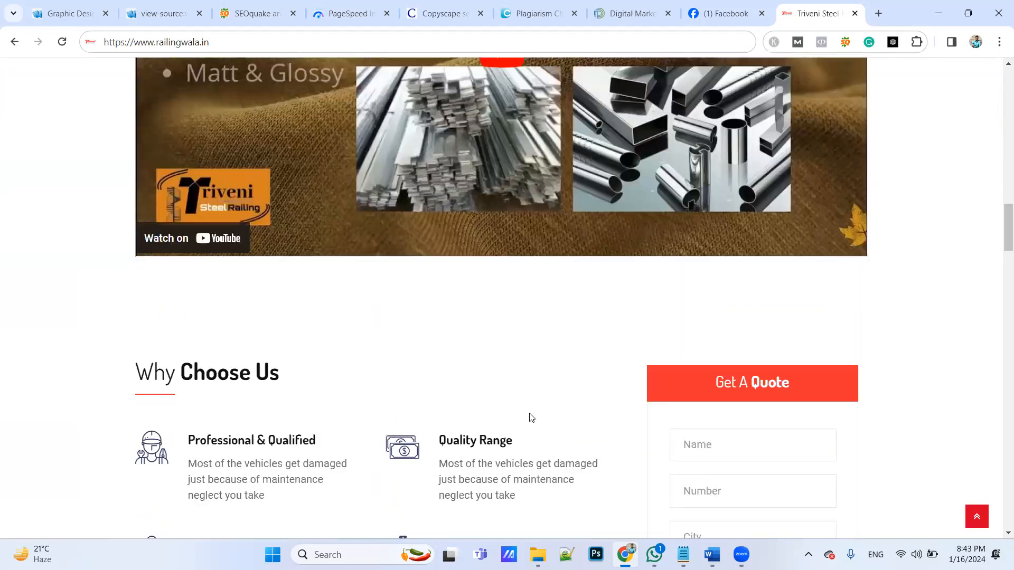
scroll(530, 417, "up", 10)
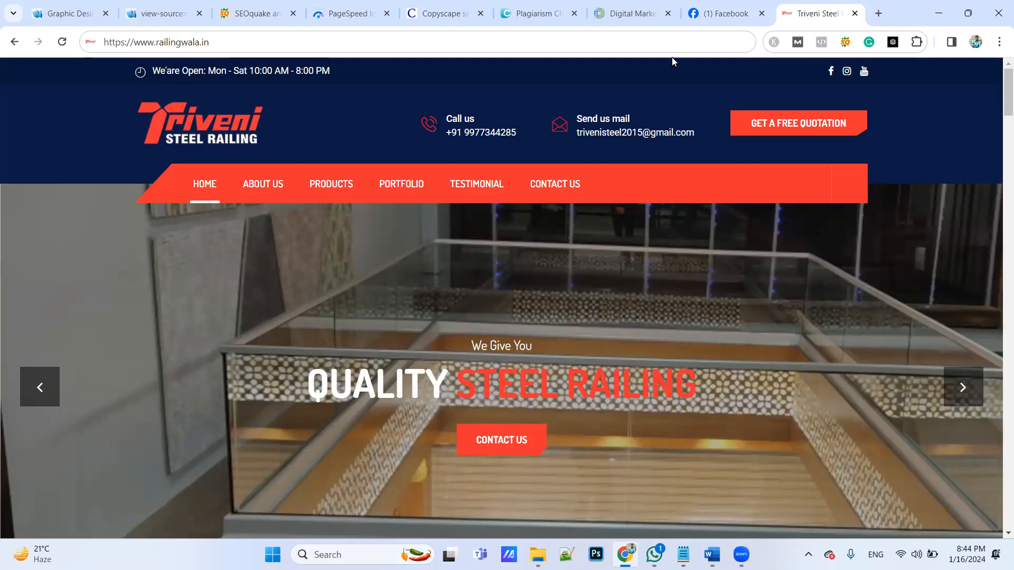
Load yogsusakhi.co.in in place of the railingwala.in page to view its homepage
left_click(660, 42)
type("ja")
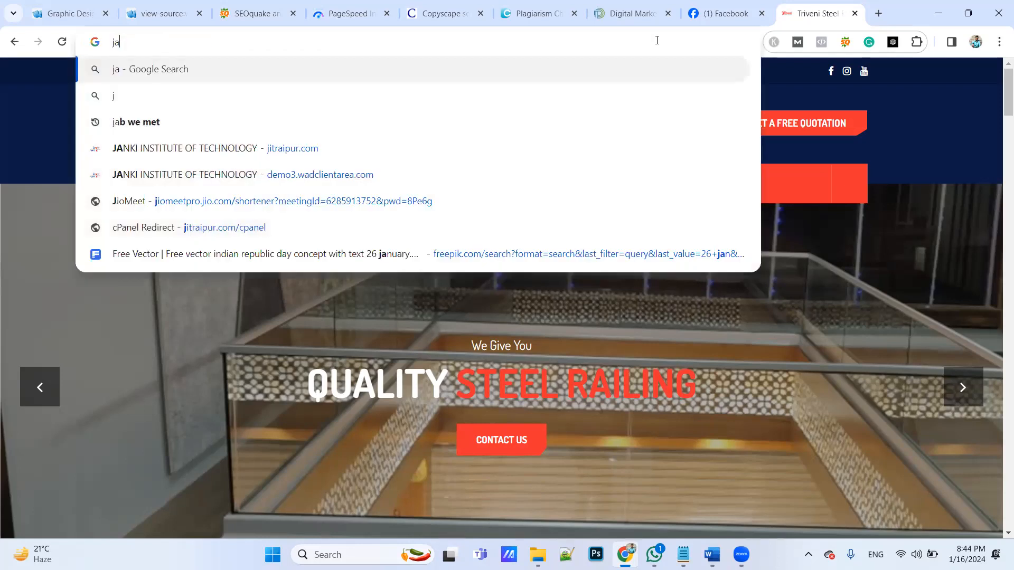
key("BackSpace")
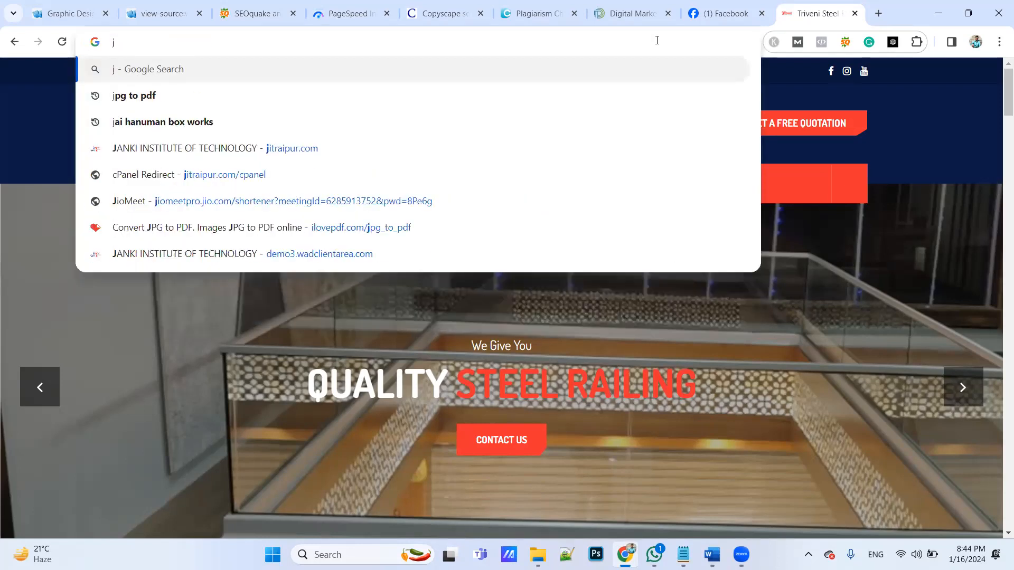
key("BackSpace")
type("yogsusakhi.co.in")
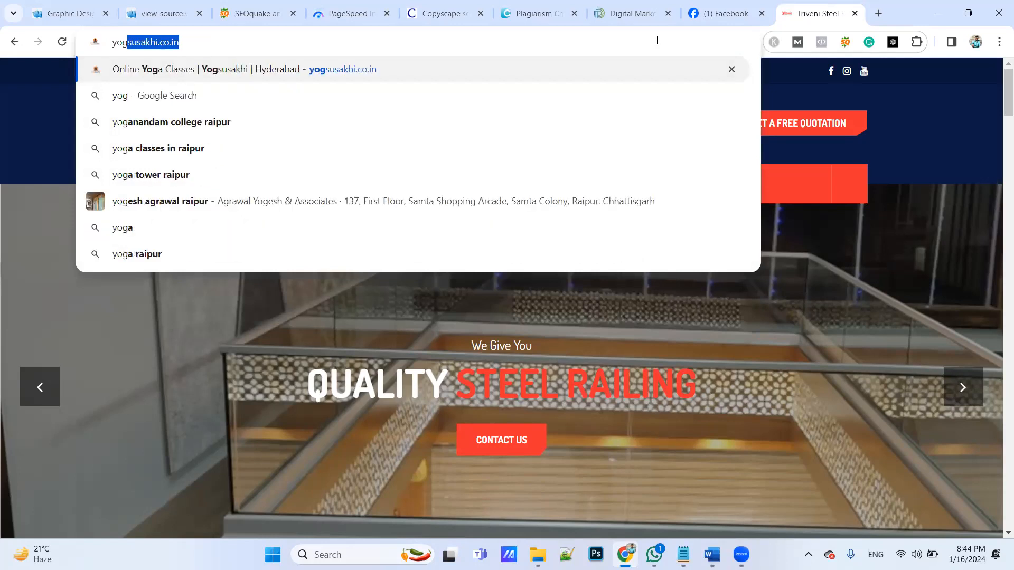
key("Return")
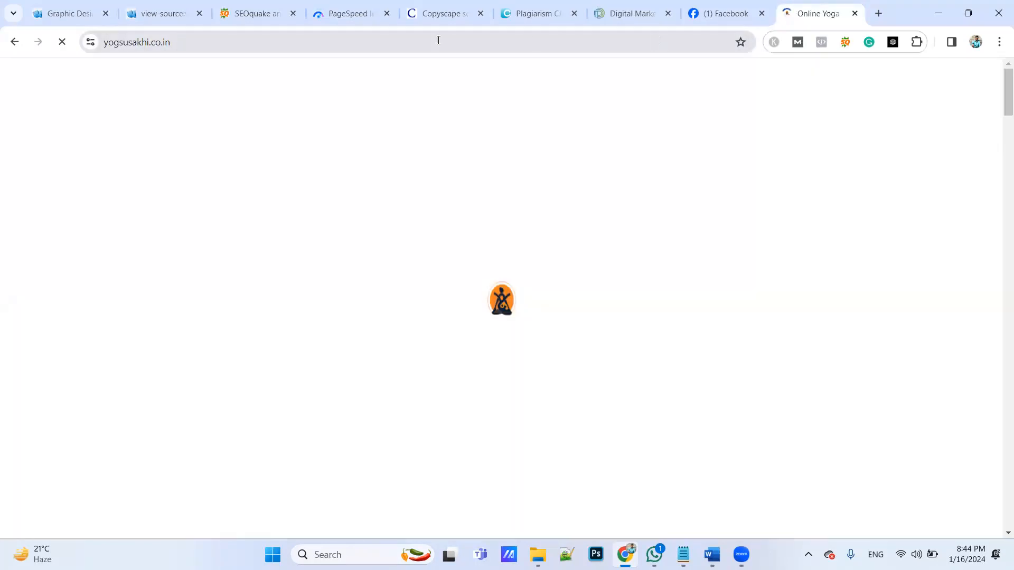
left_click(438, 41)
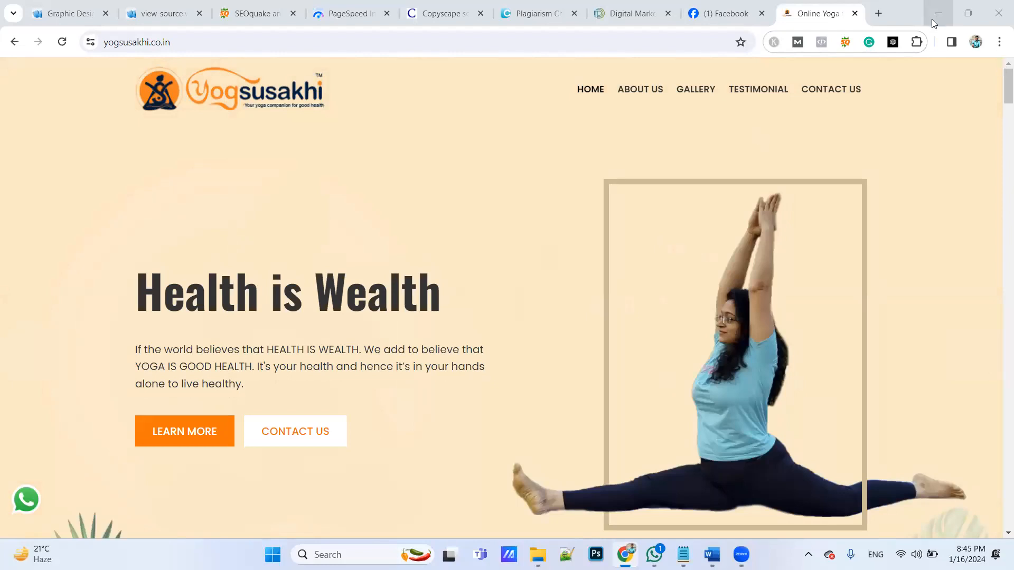
Close the Yogsusakhi, Facebook and School of Digital Marketing blog pages, returning to the Duplichecker Plagiarism Checker page
left_click(854, 14)
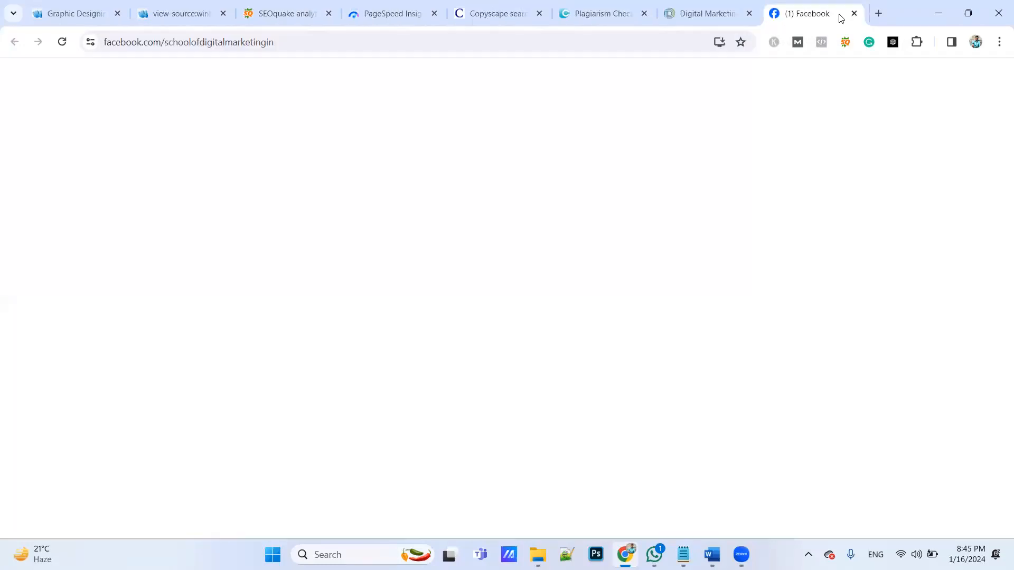
left_click(854, 15)
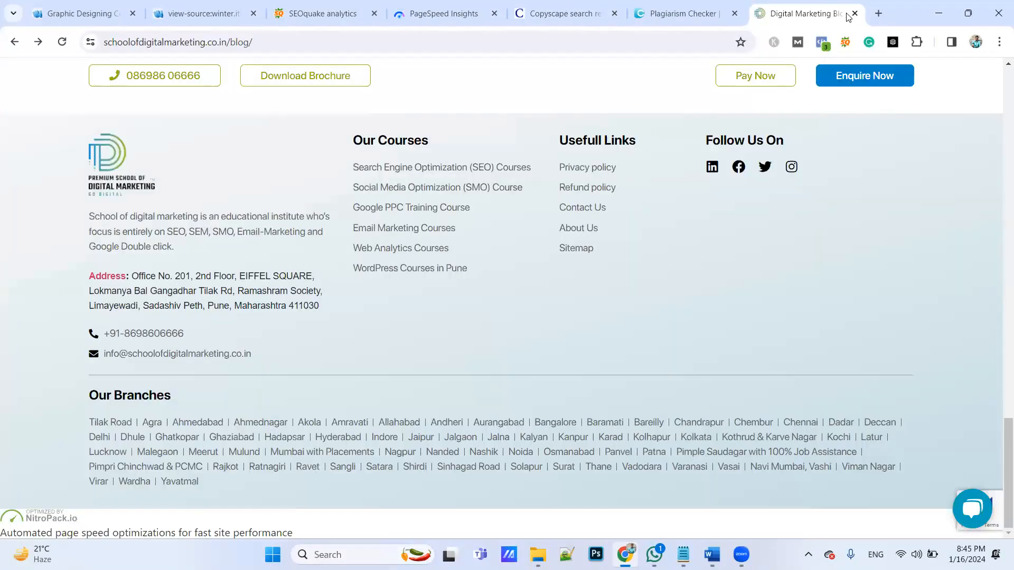
left_click(702, 14)
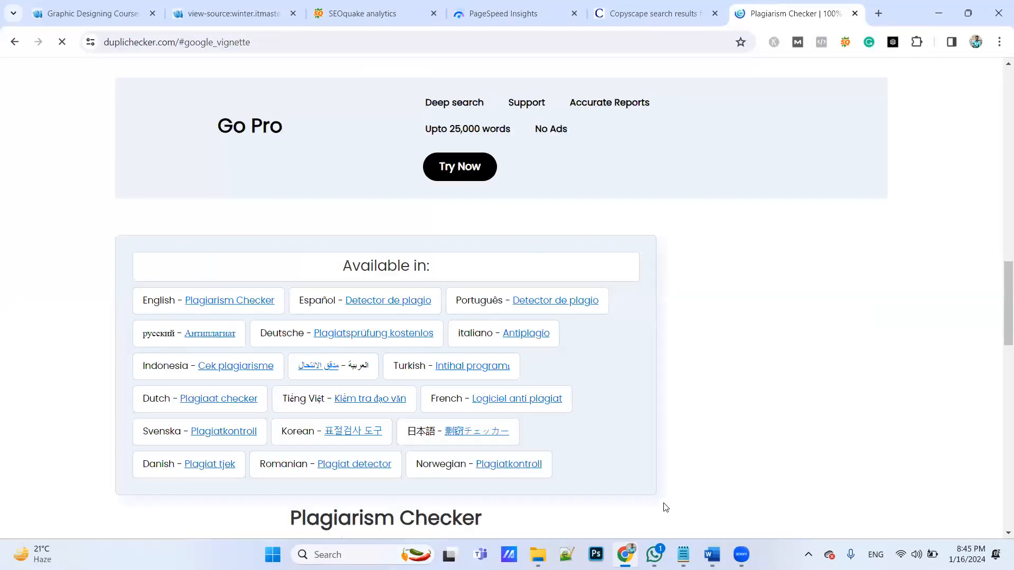